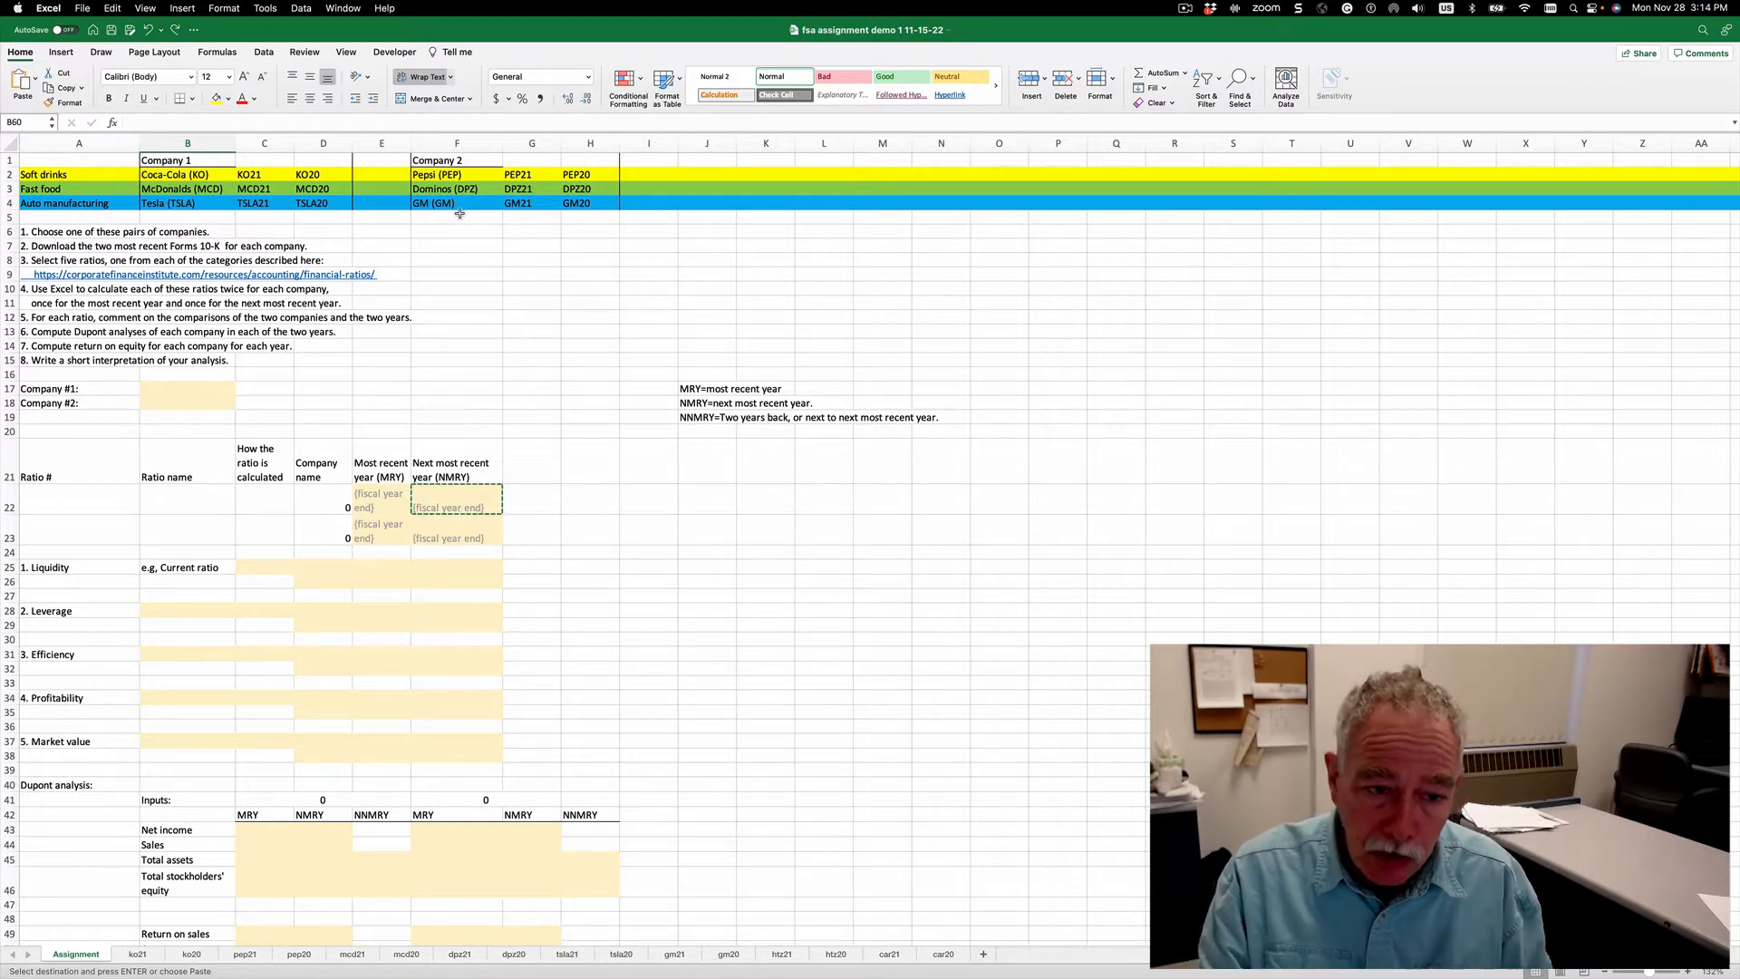
Enter Hertz as Company #1 and Avis as Company #2.
left_click(195, 390)
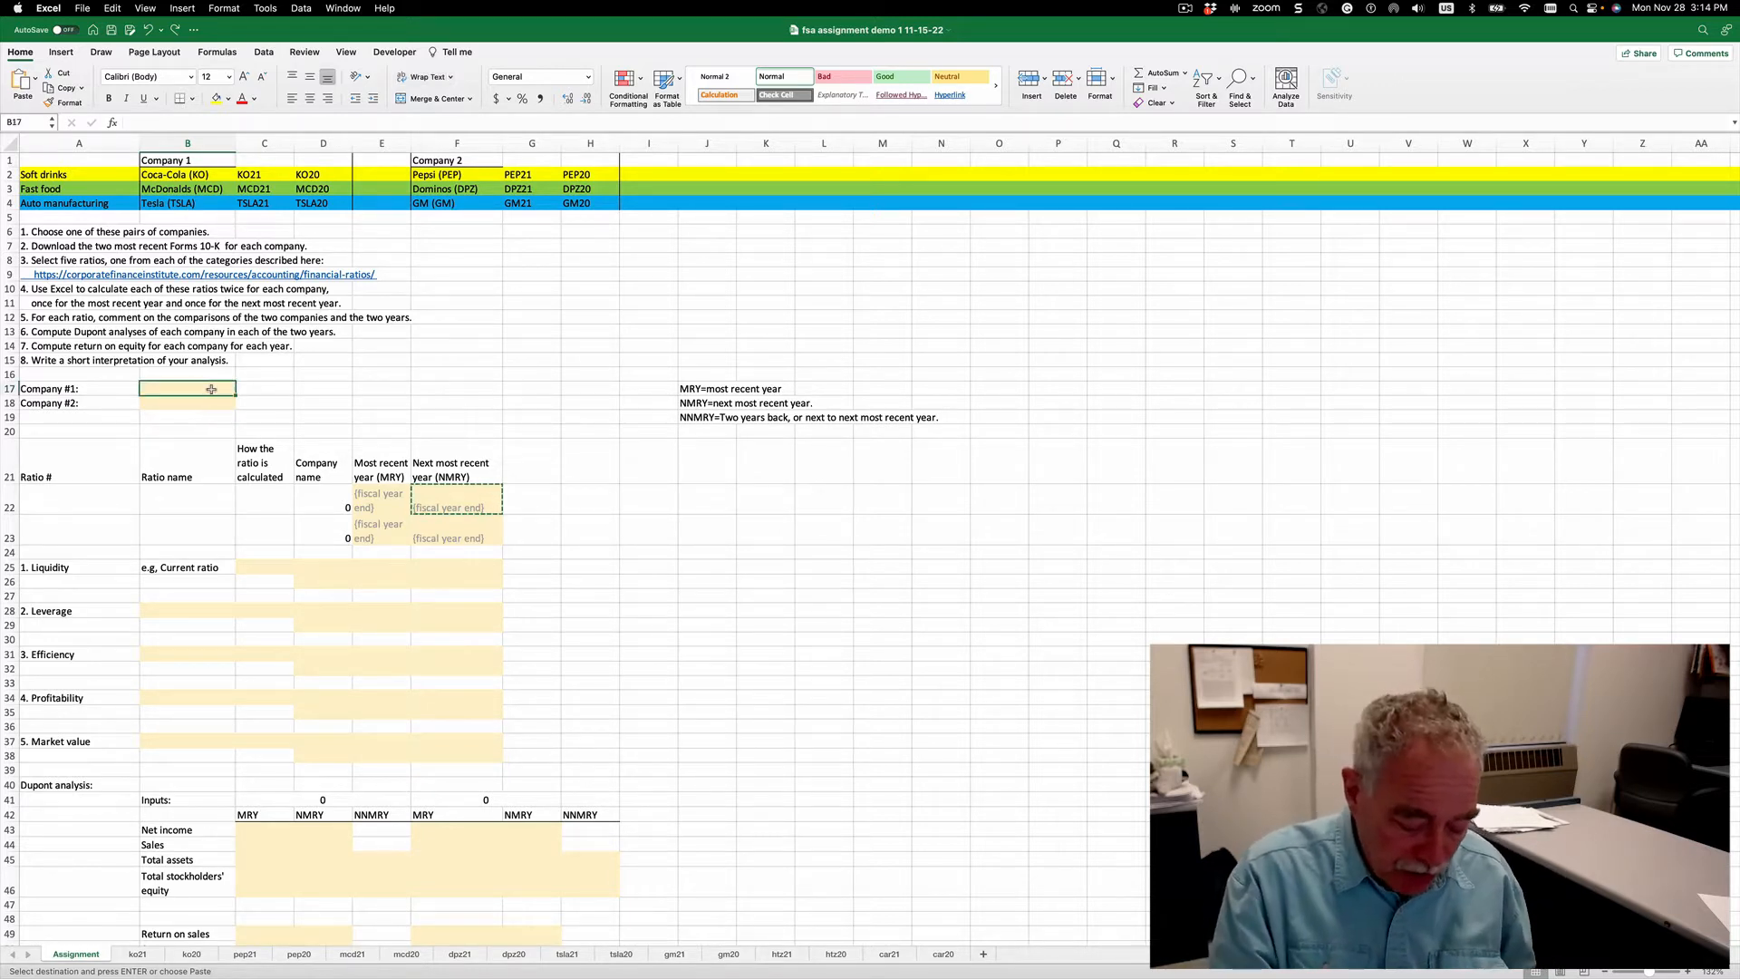
type("Hertz")
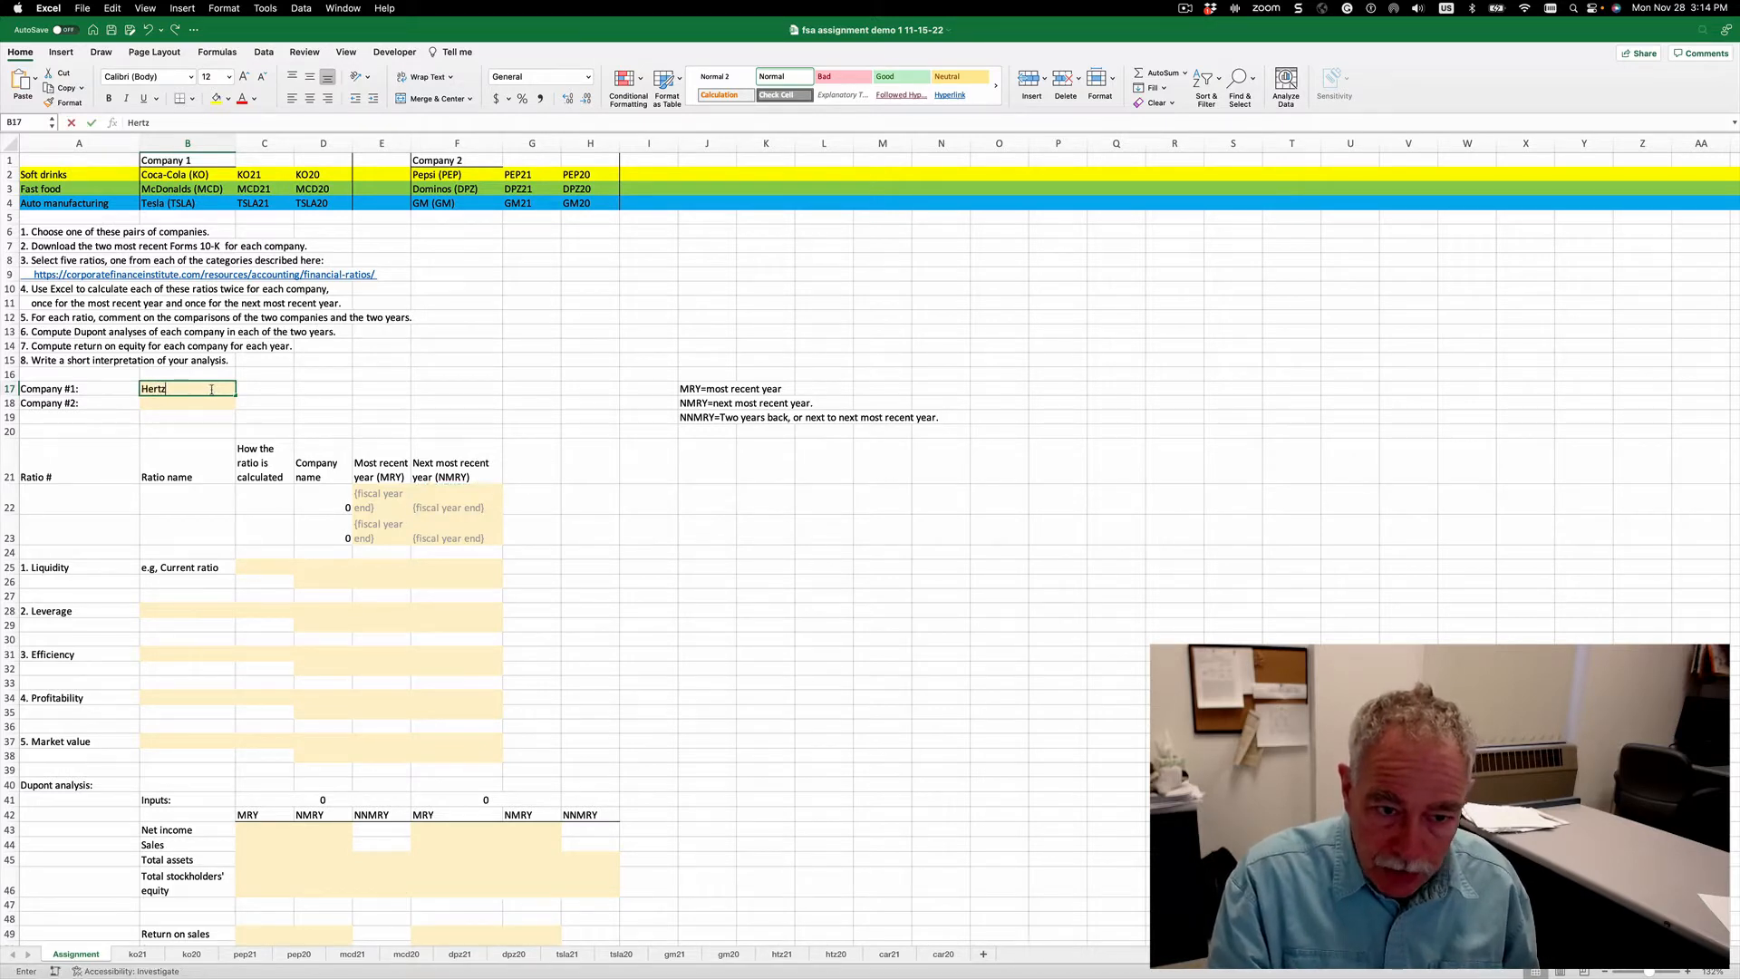
key("Return")
type("Avic")
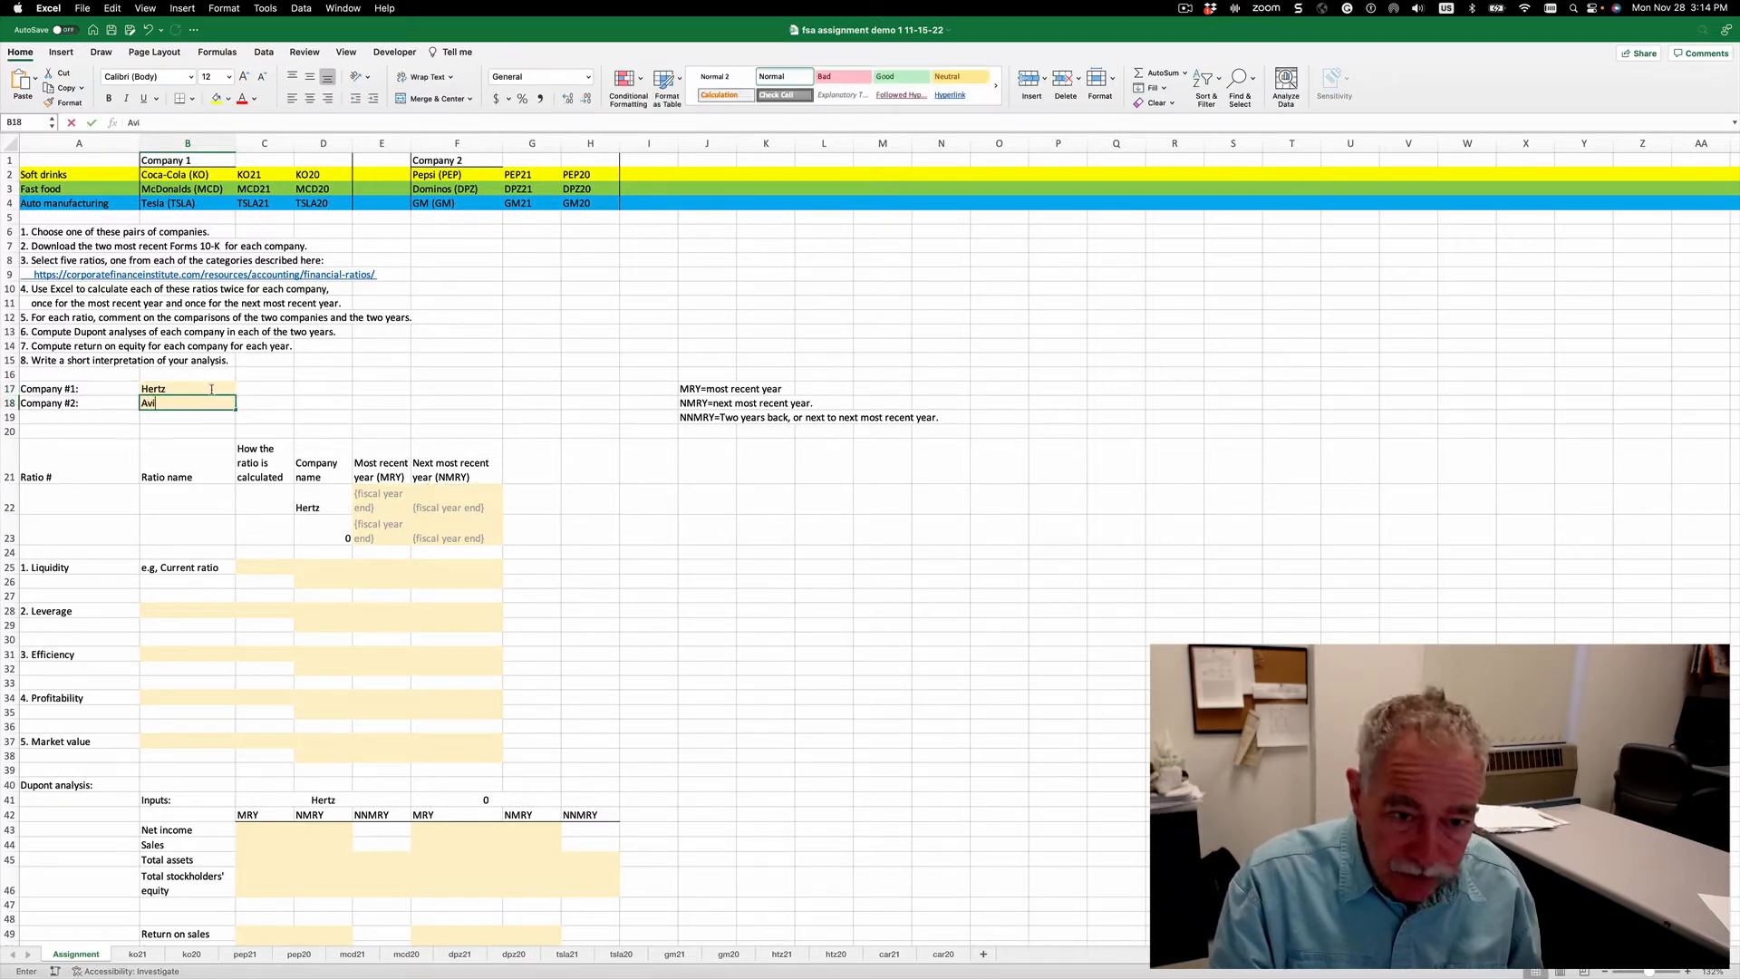
key("Return")
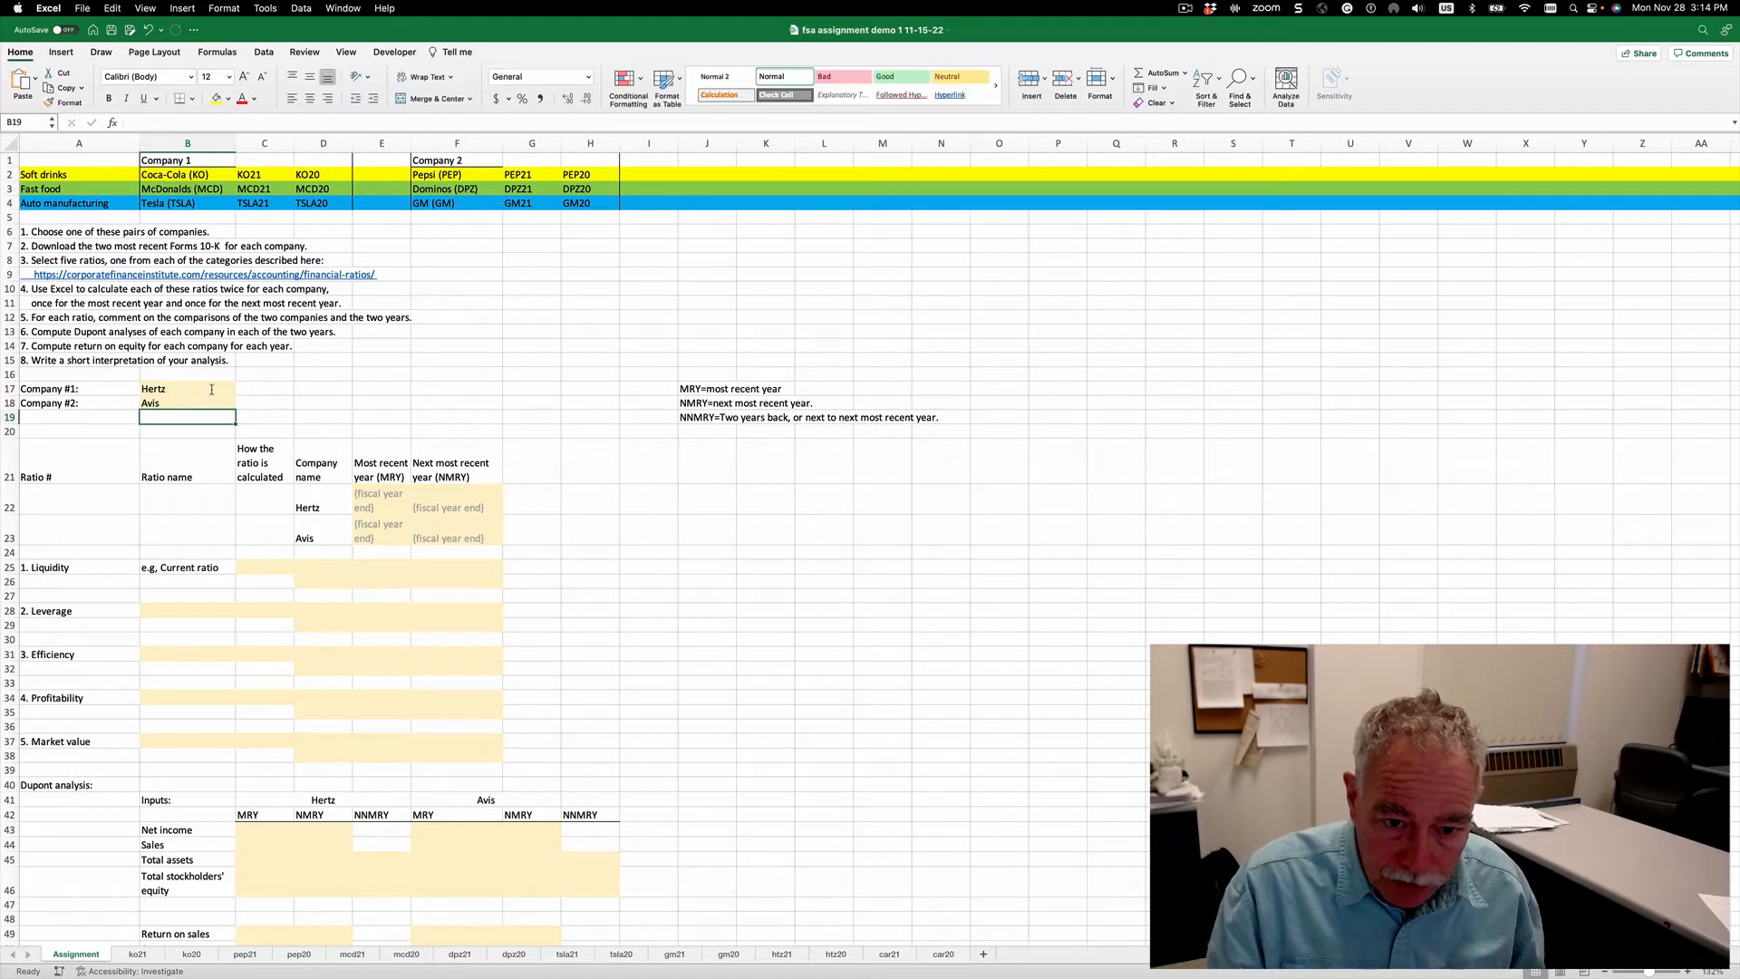
Set Hertz's fiscal year ends to 12/31/21 for the most recent year and 12/31/20 for the next most recent year.
left_click(377, 501)
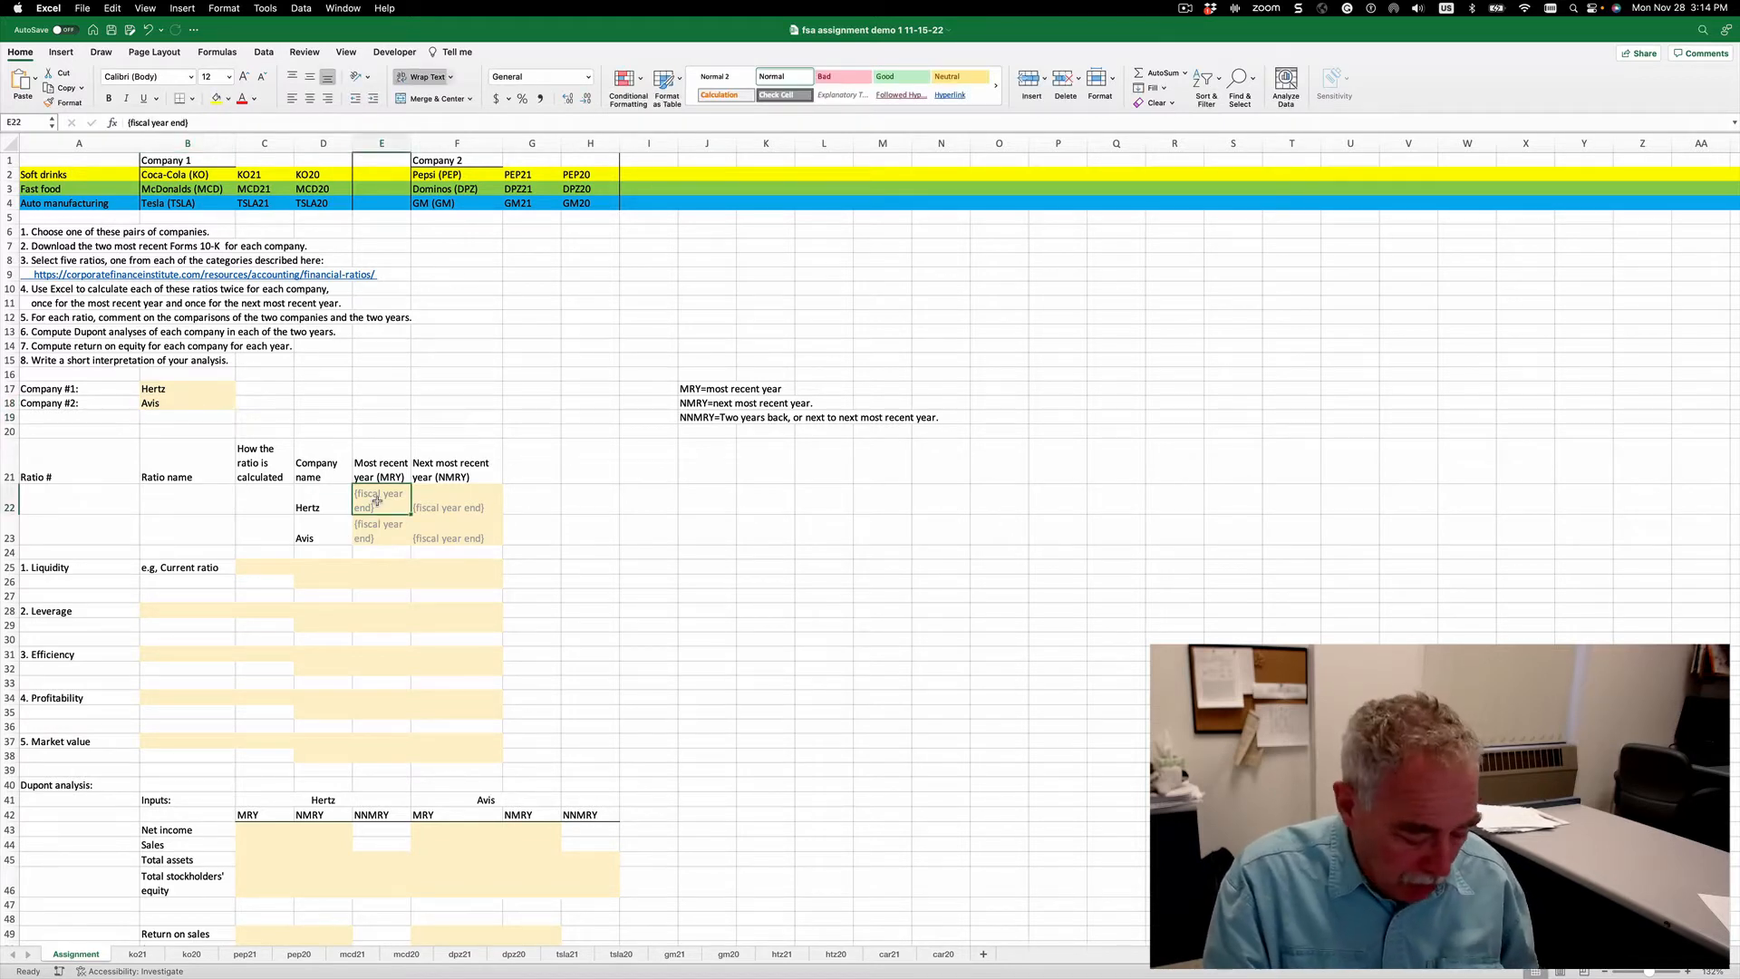
type("12/31/21")
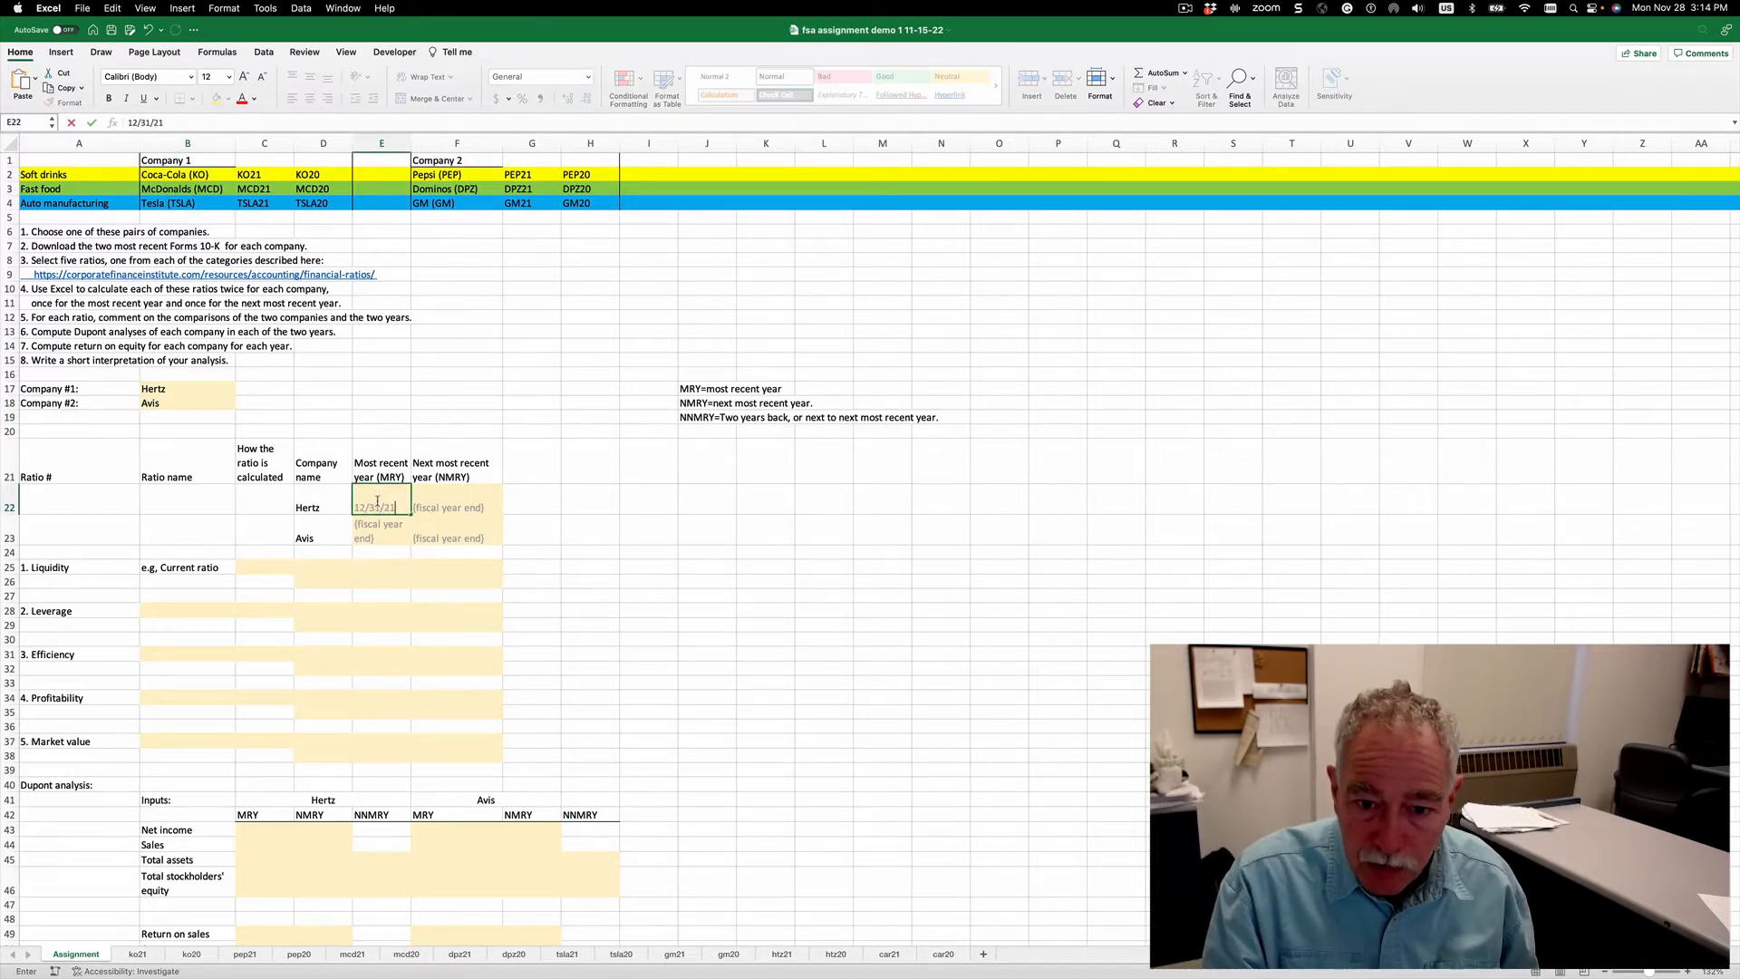
key("Tab")
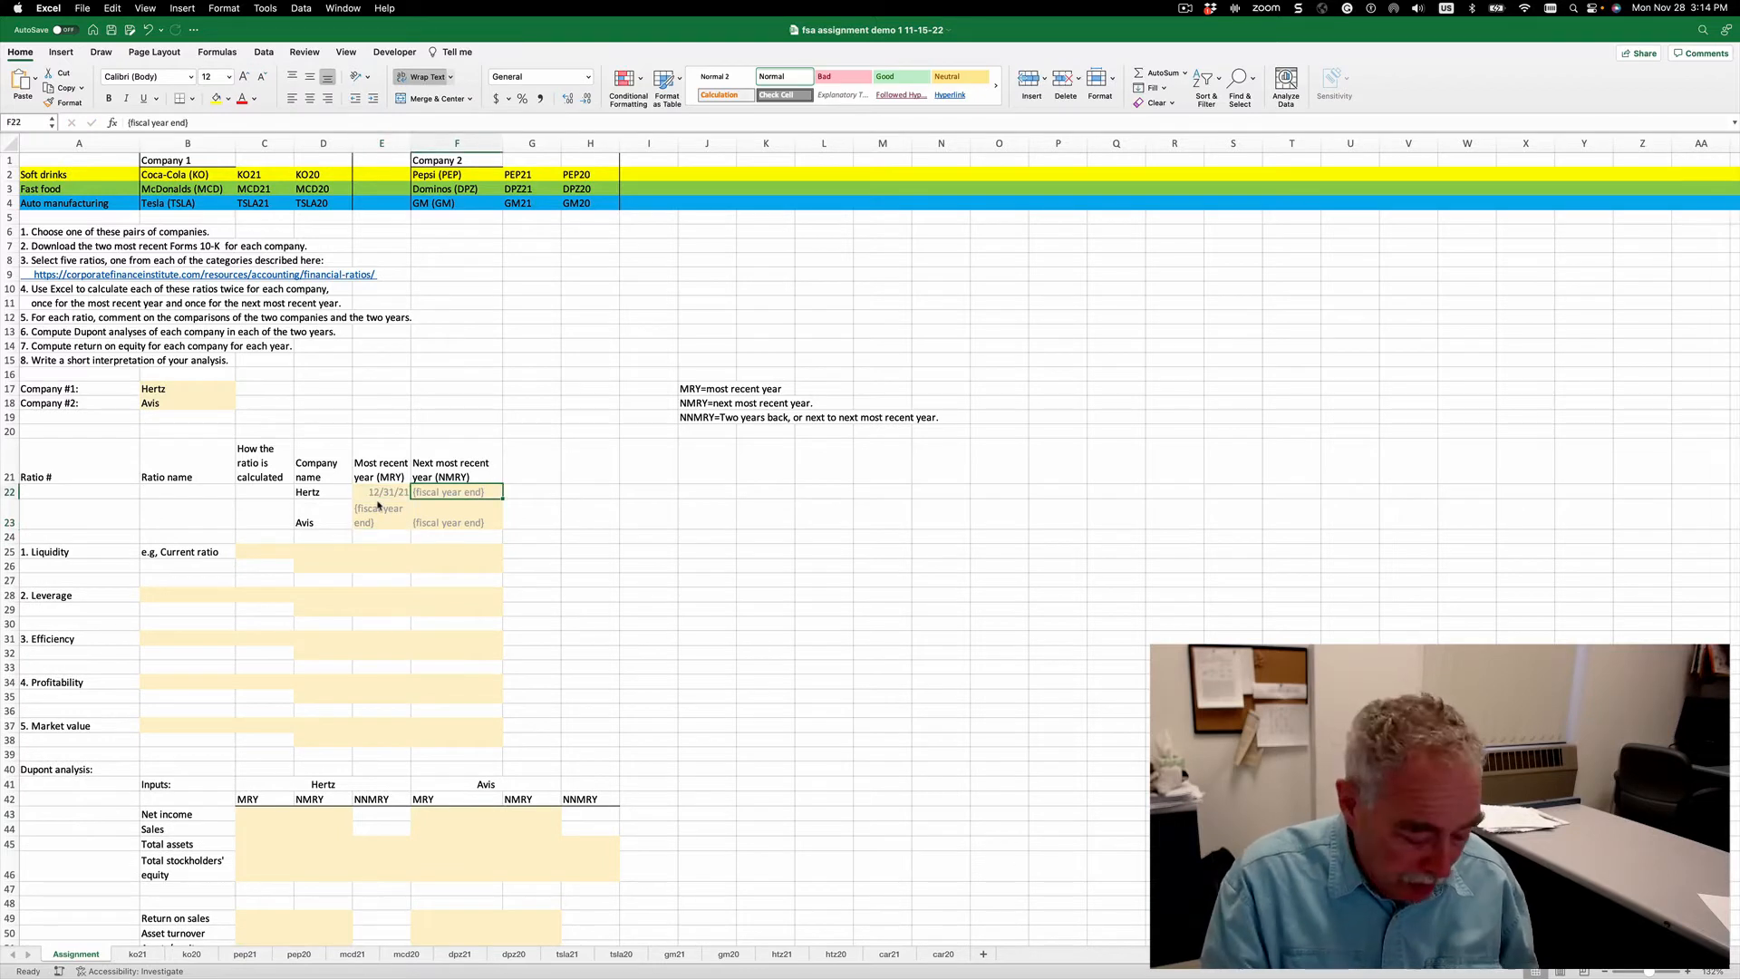
type("12/31/20")
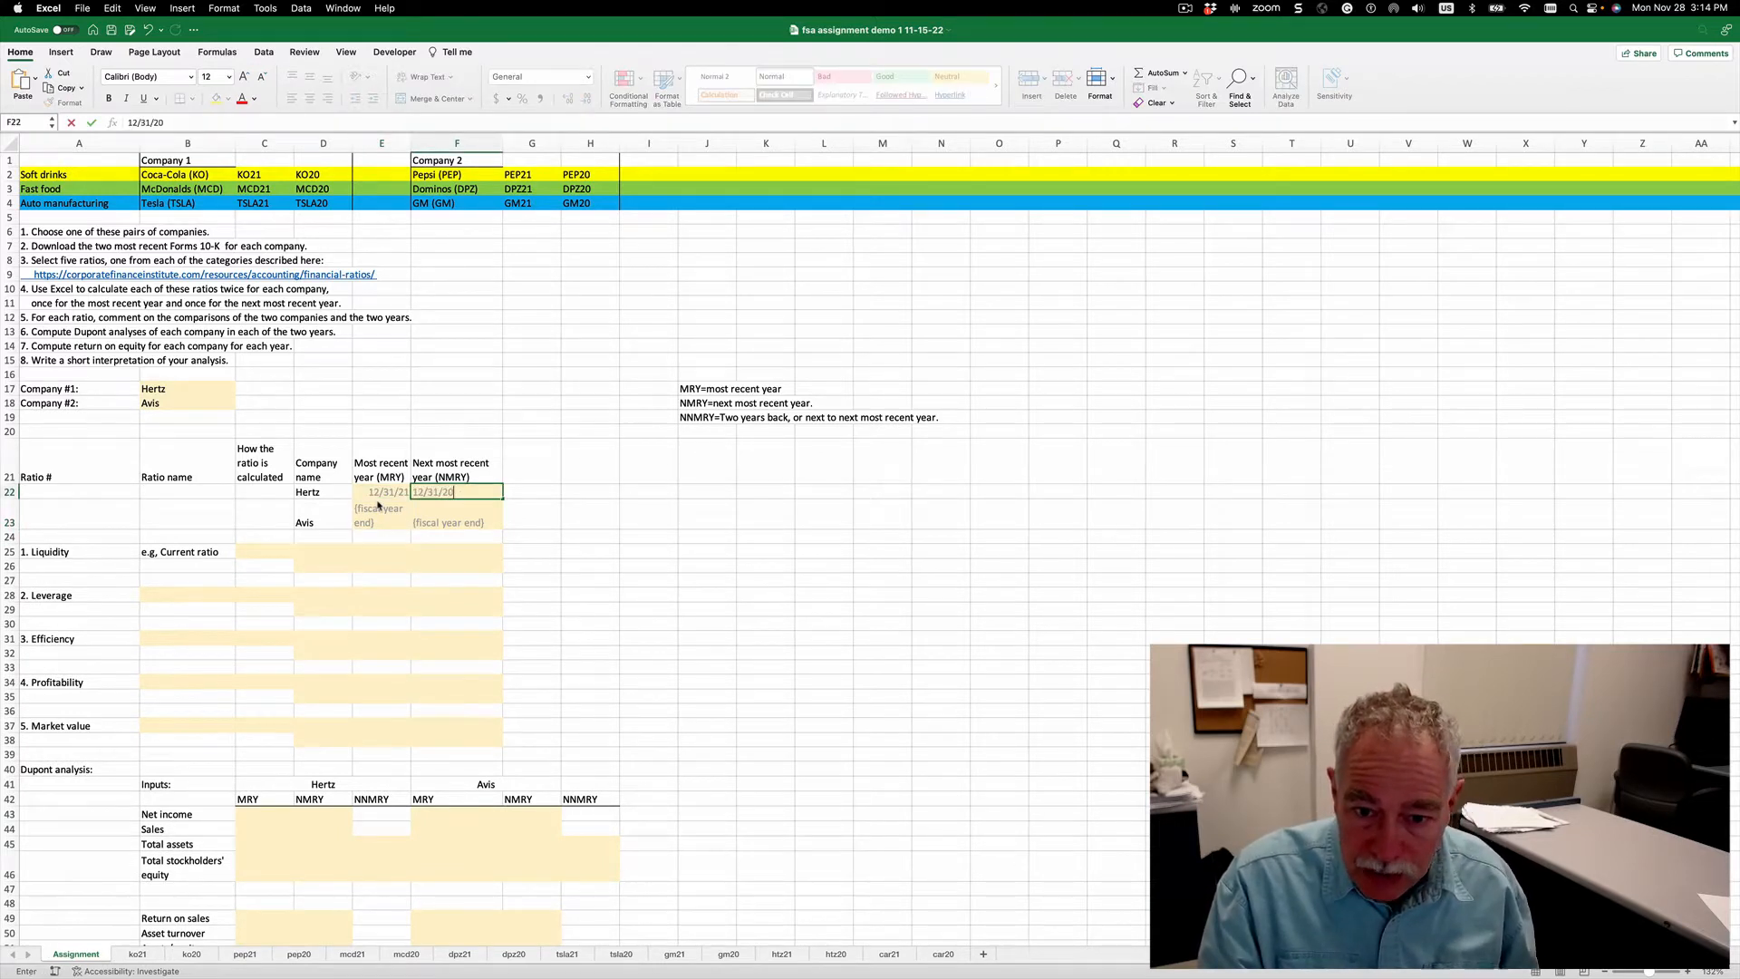
key("Return")
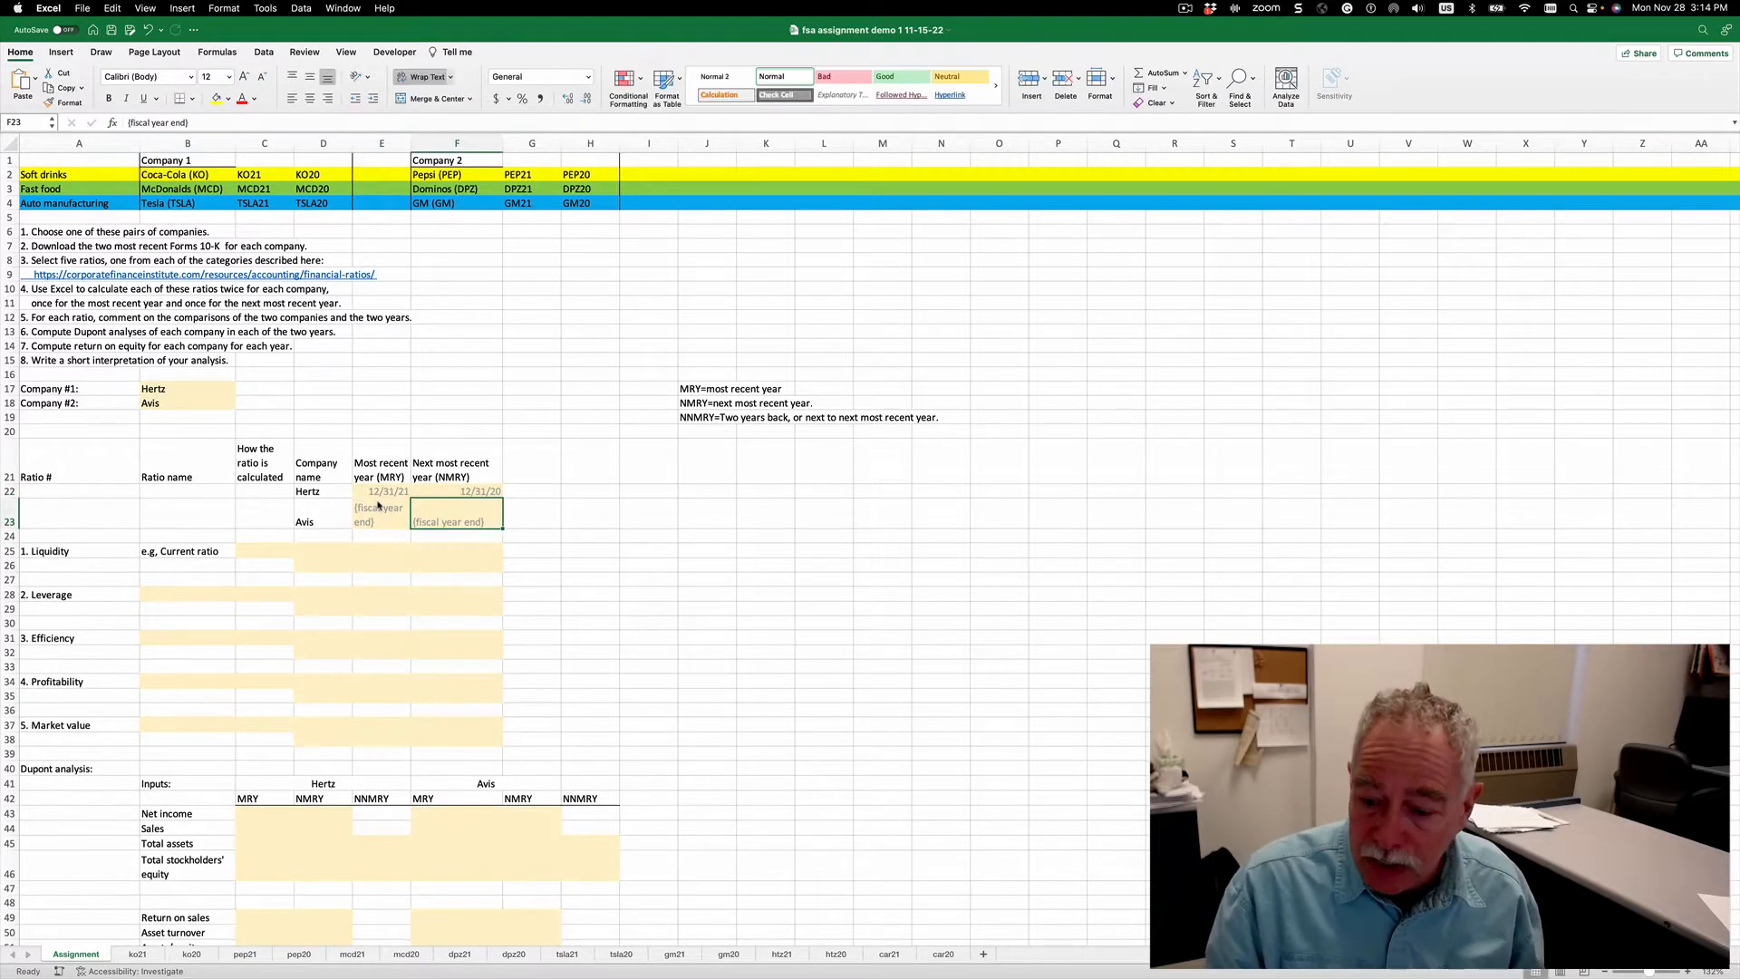
Check the period ends on the htz21, htz20 and car21 sheets and copy Hertz's two fiscal year-end dates into the Avis row.
left_click(781, 954)
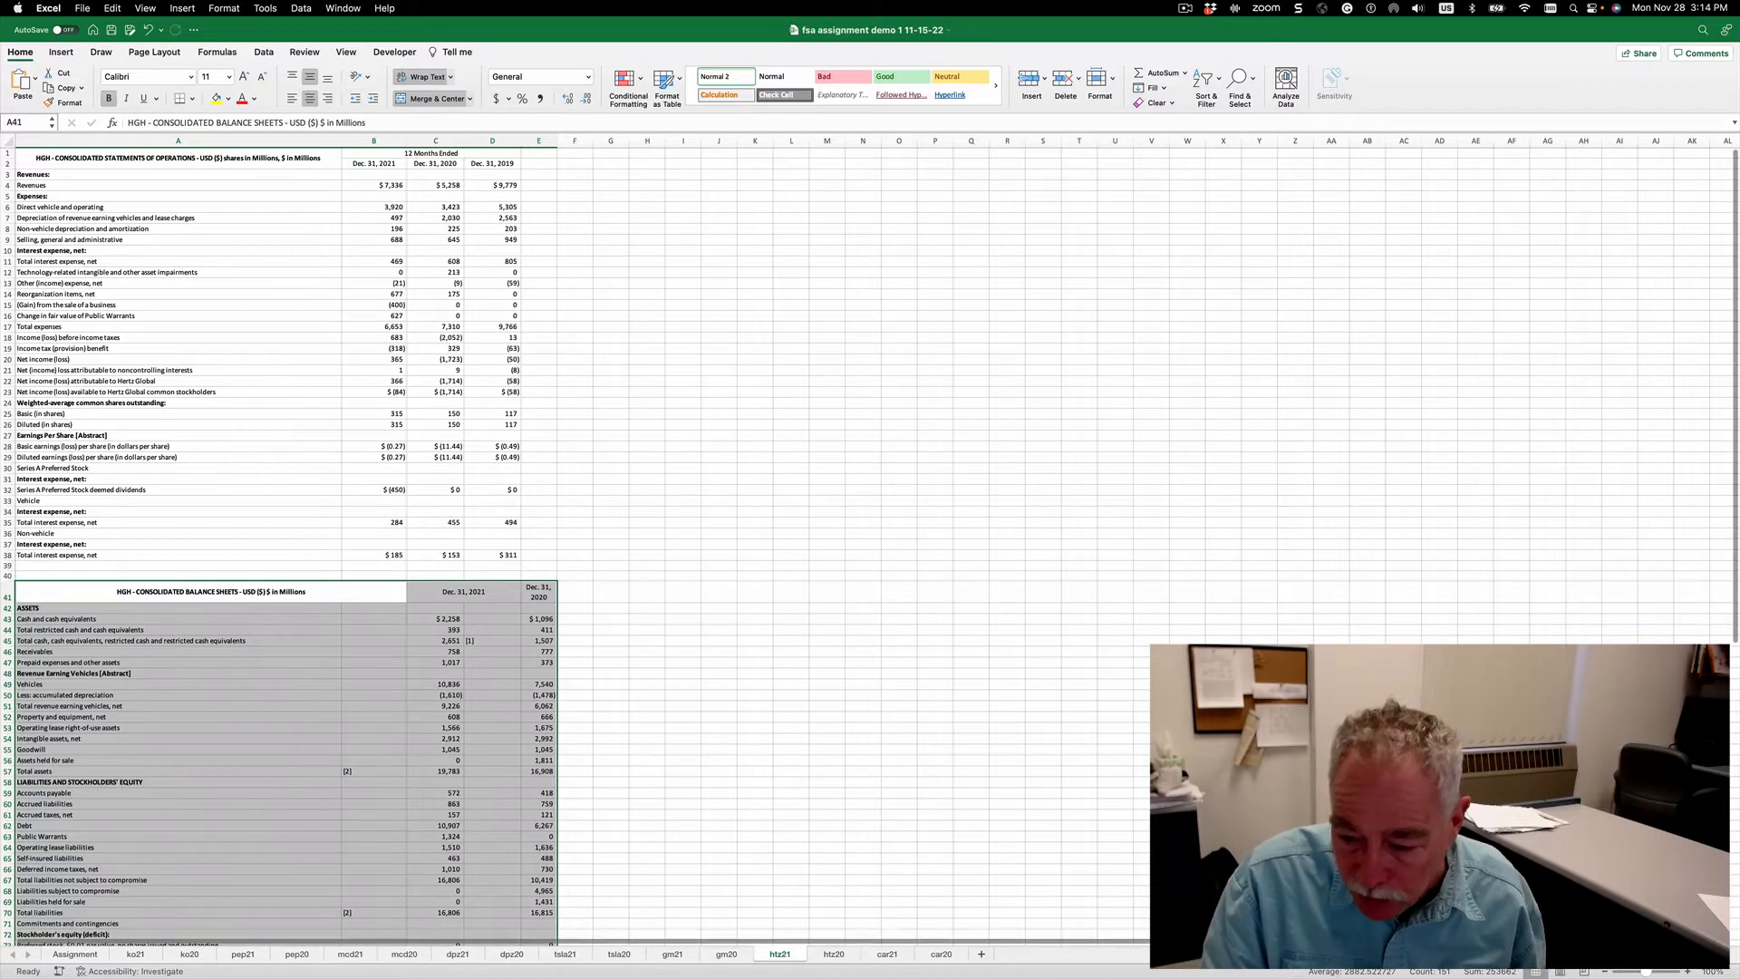
left_click(835, 955)
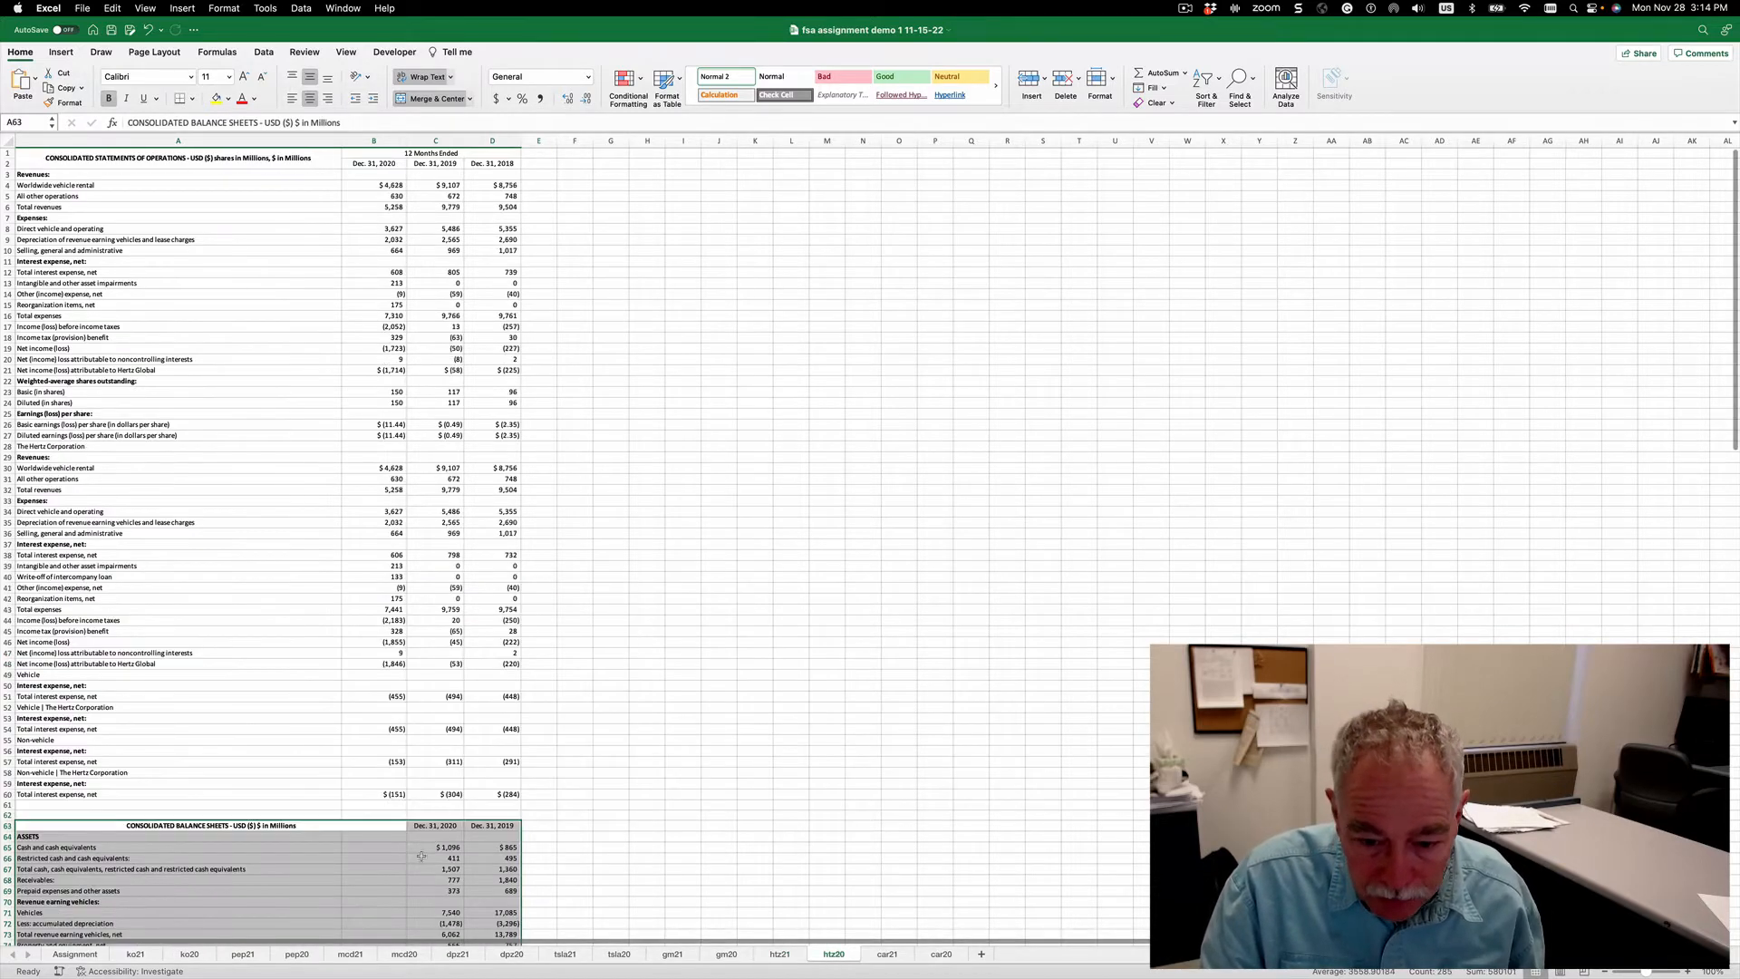
left_click(890, 956)
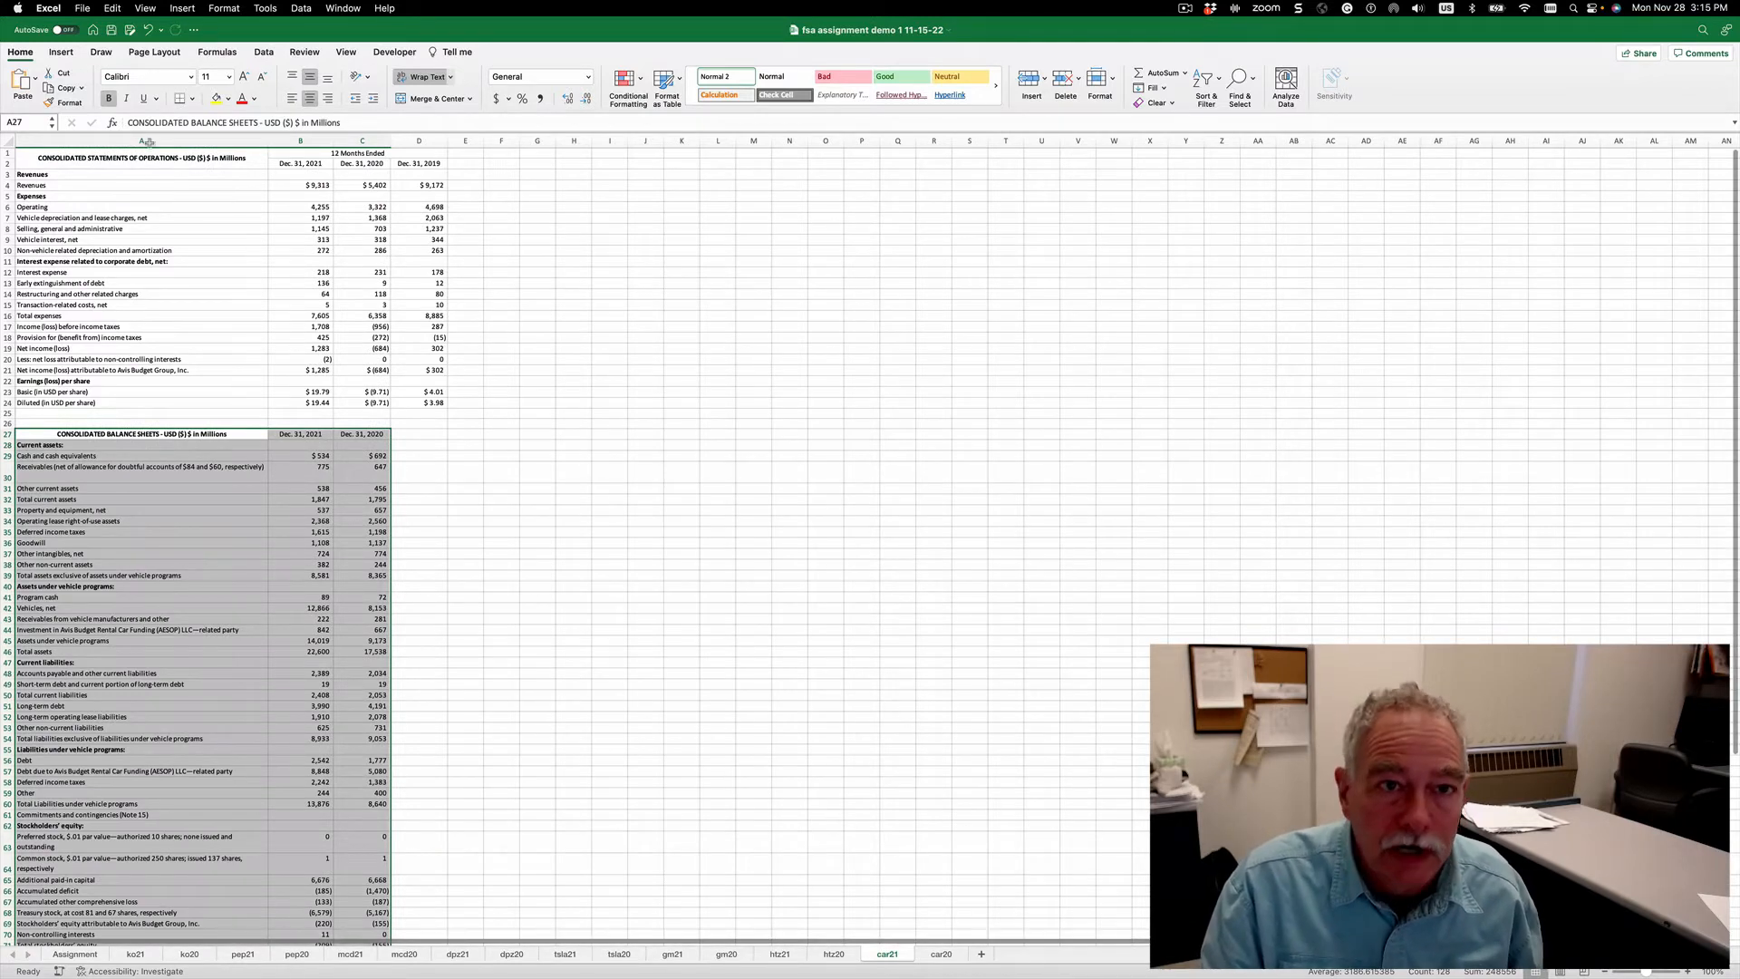
left_click(75, 954)
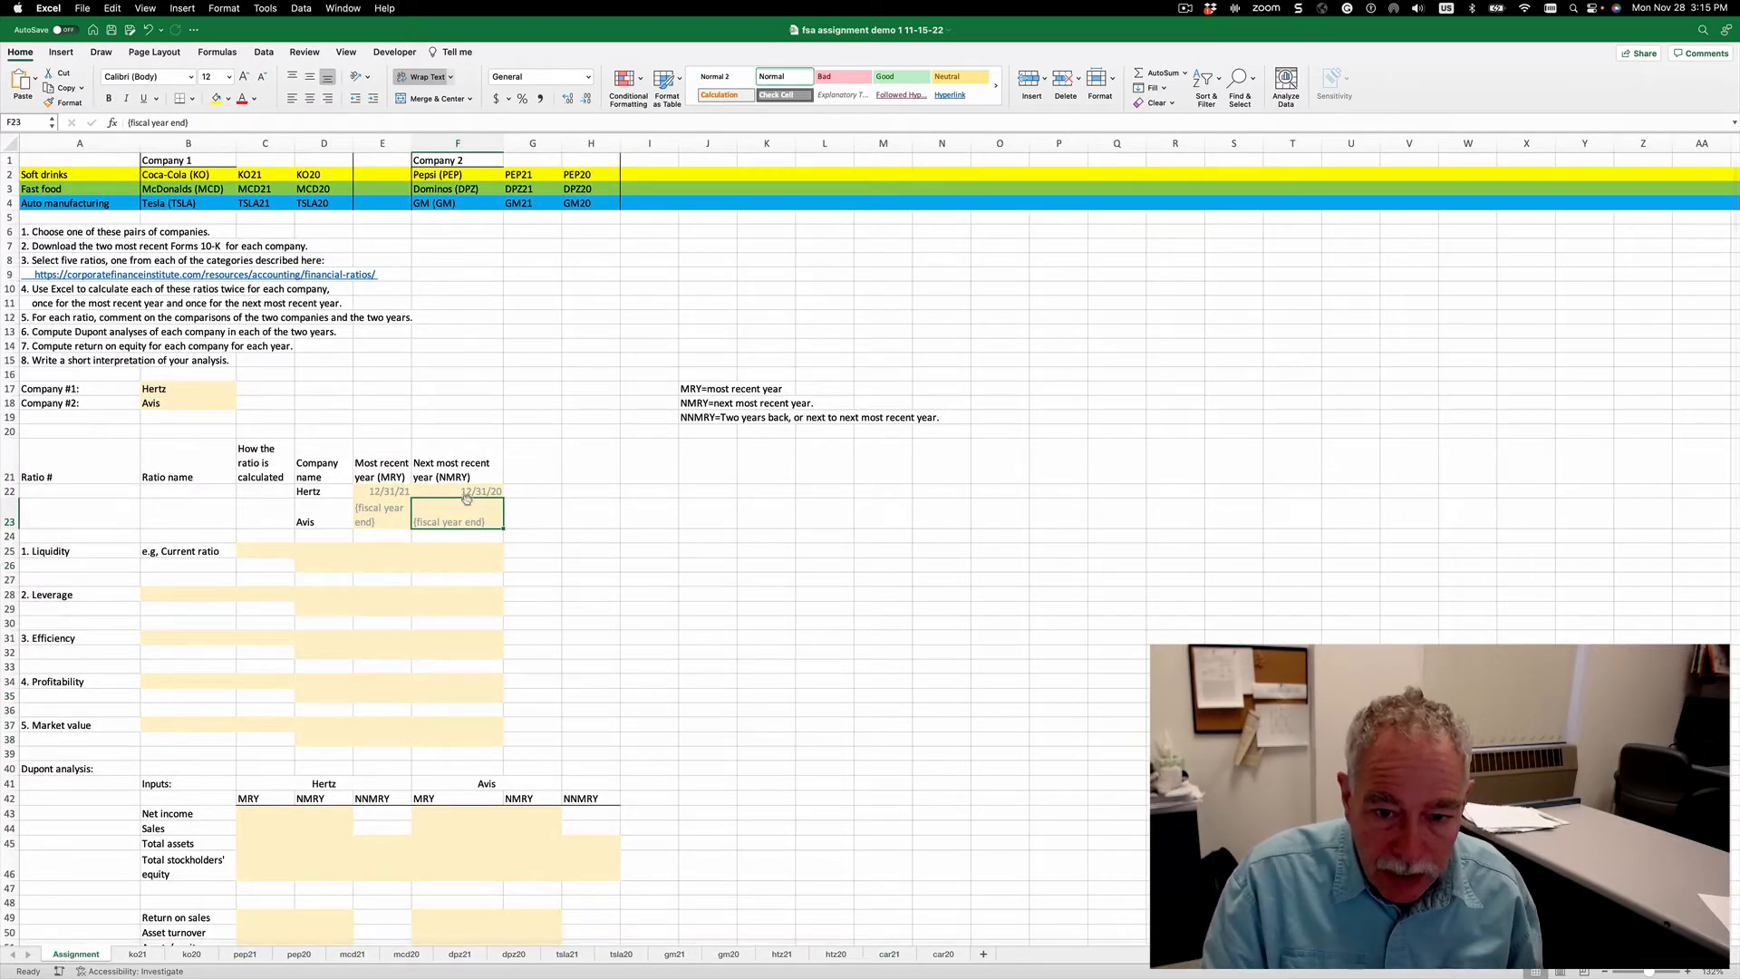
left_click(405, 491)
key("shift+Right")
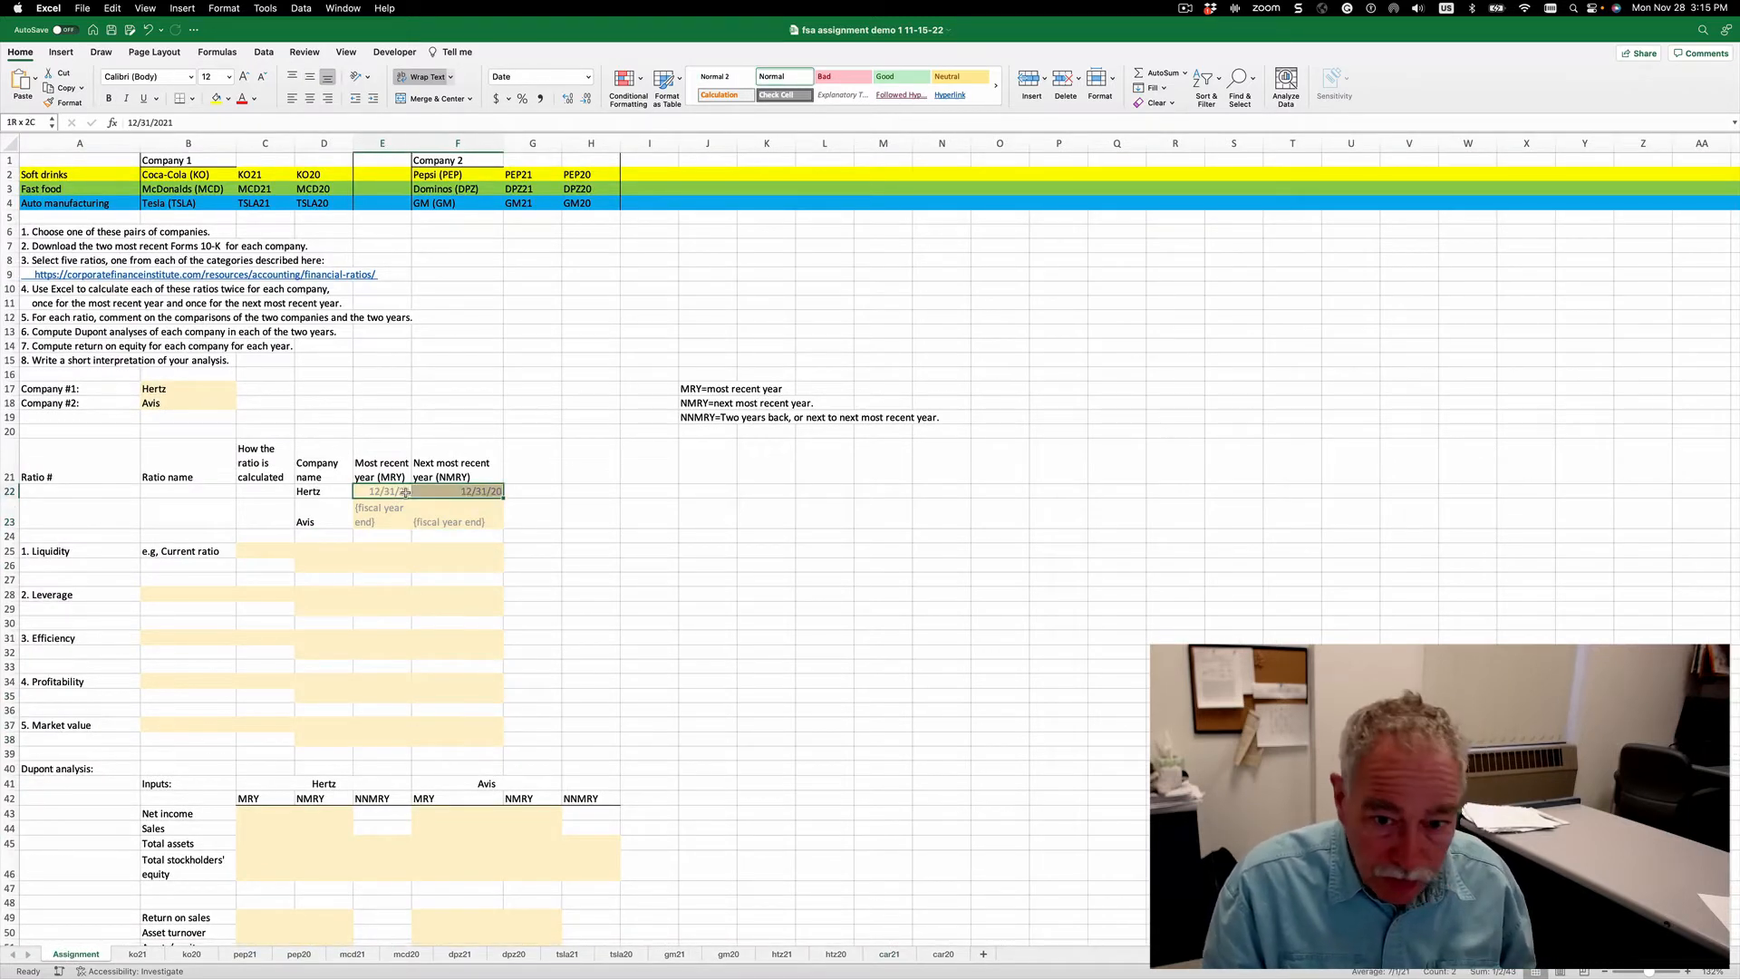
key("super+c")
key("Down")
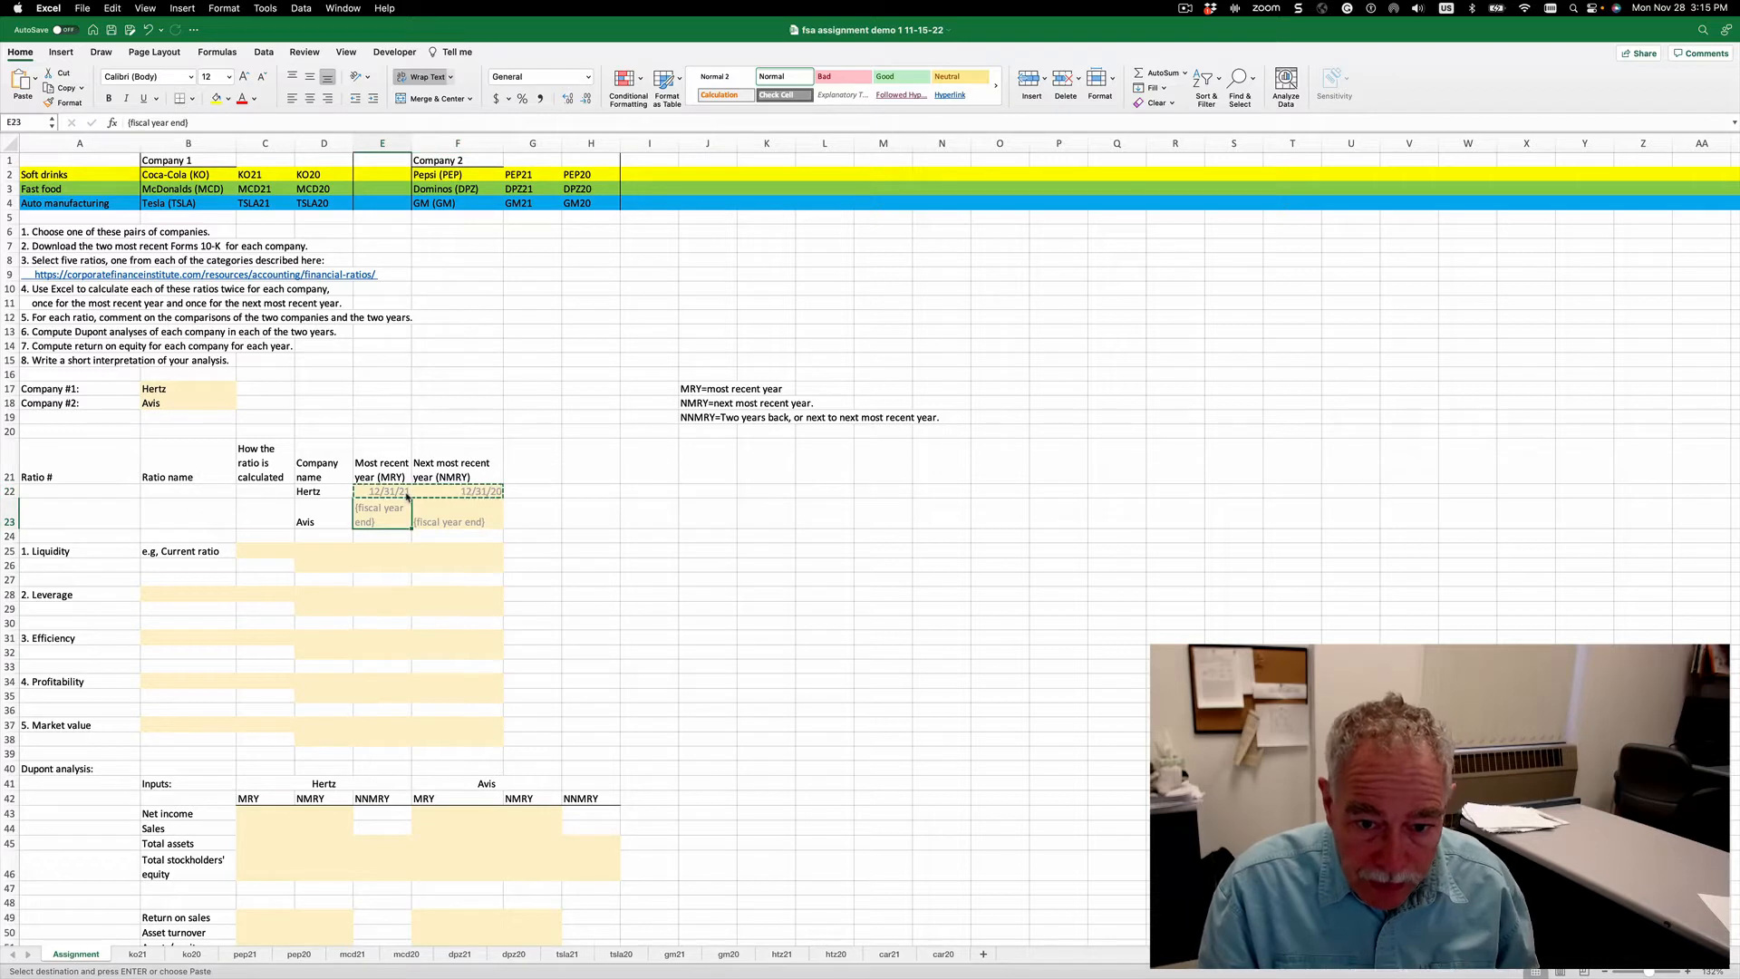
key("super+v")
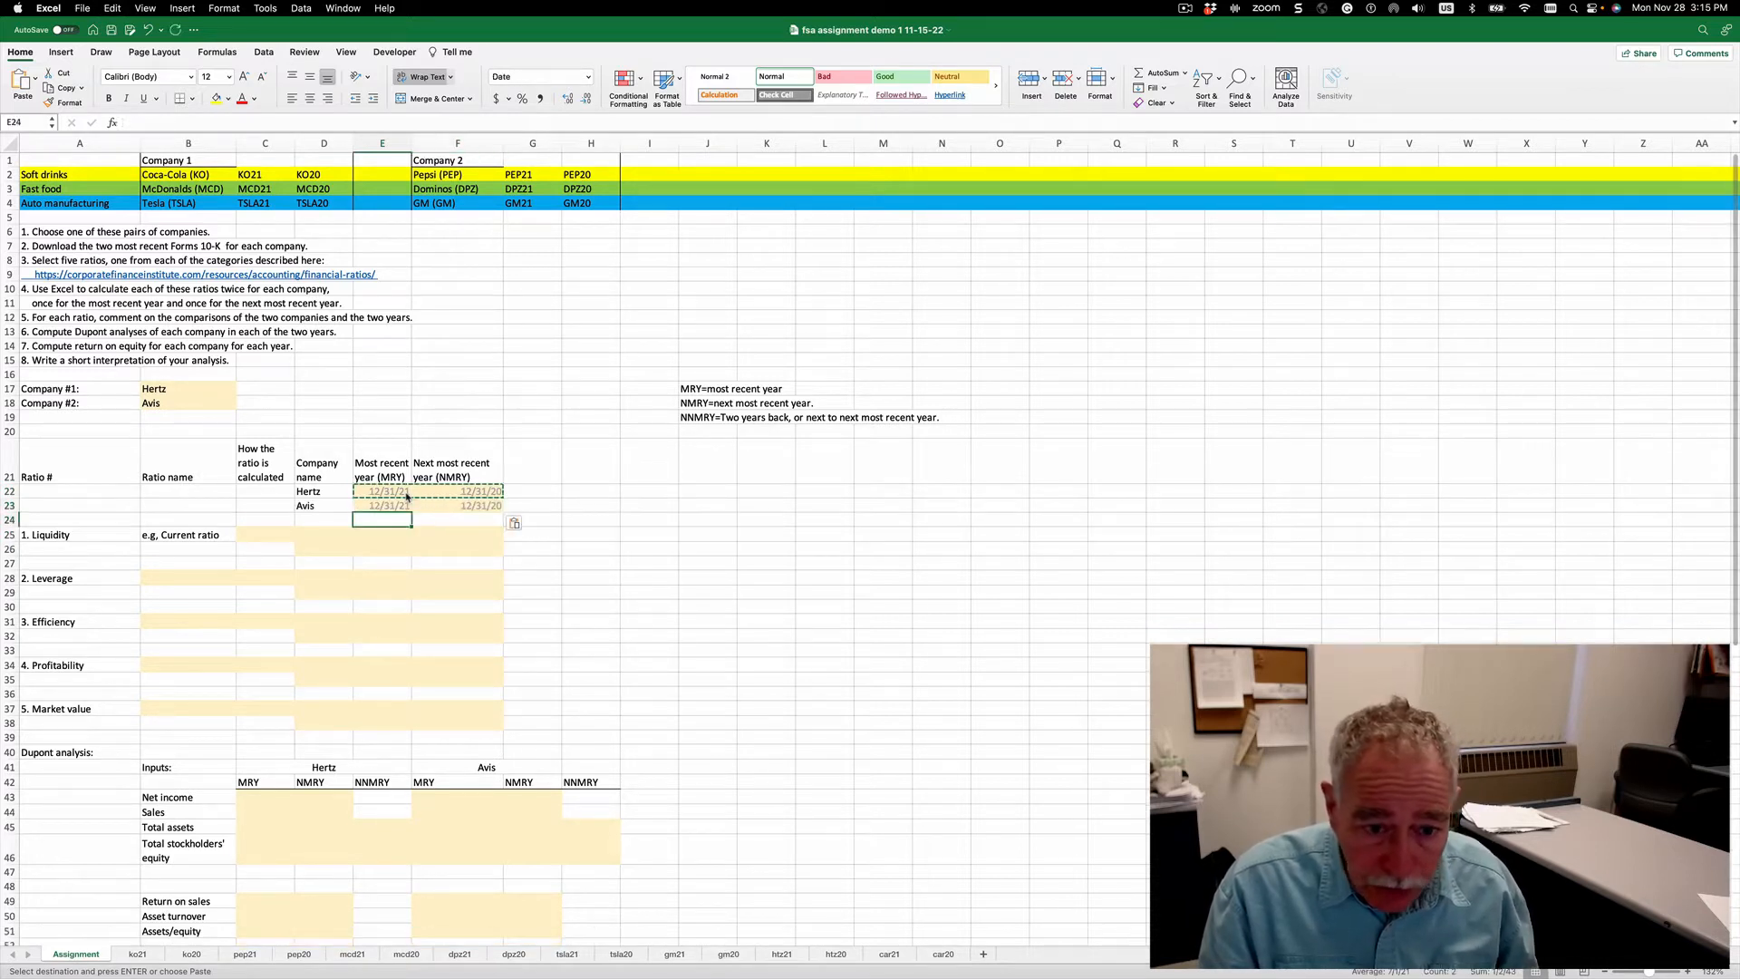
Describe the liquidity ratio's calculation in C25 as "current assets/current liabilities".
key("Down")
key("Down")
key("Left")
key("Left")
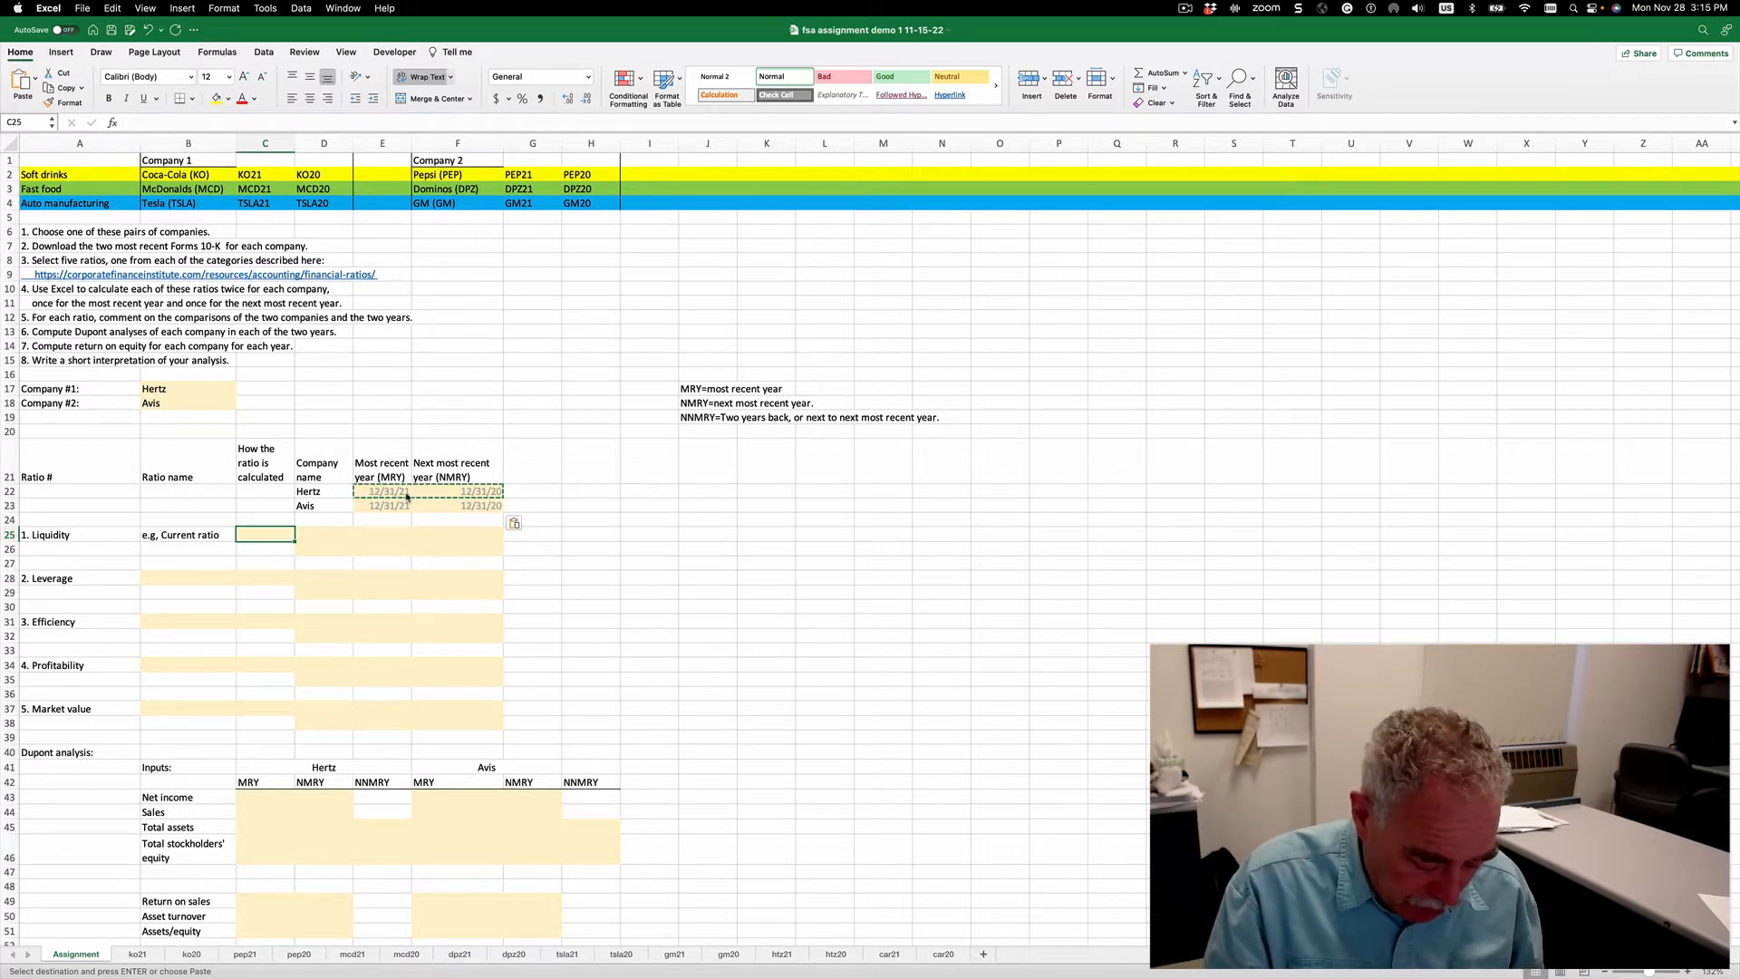
type("current a")
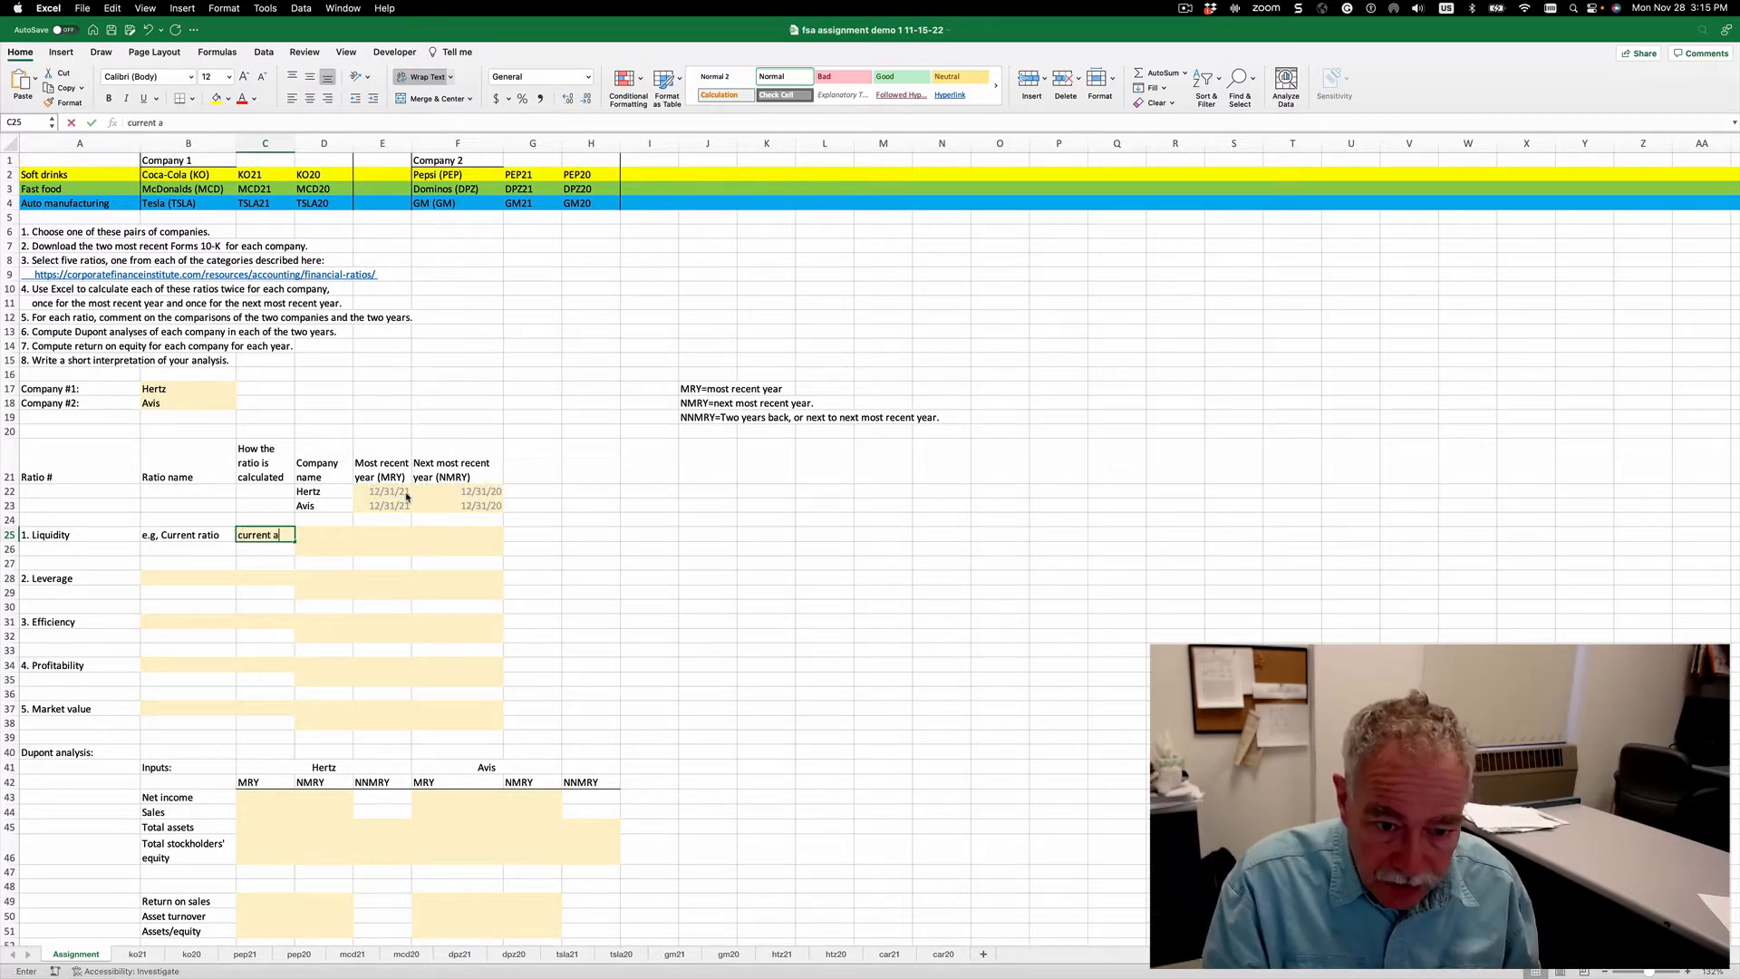
type("ssets/")
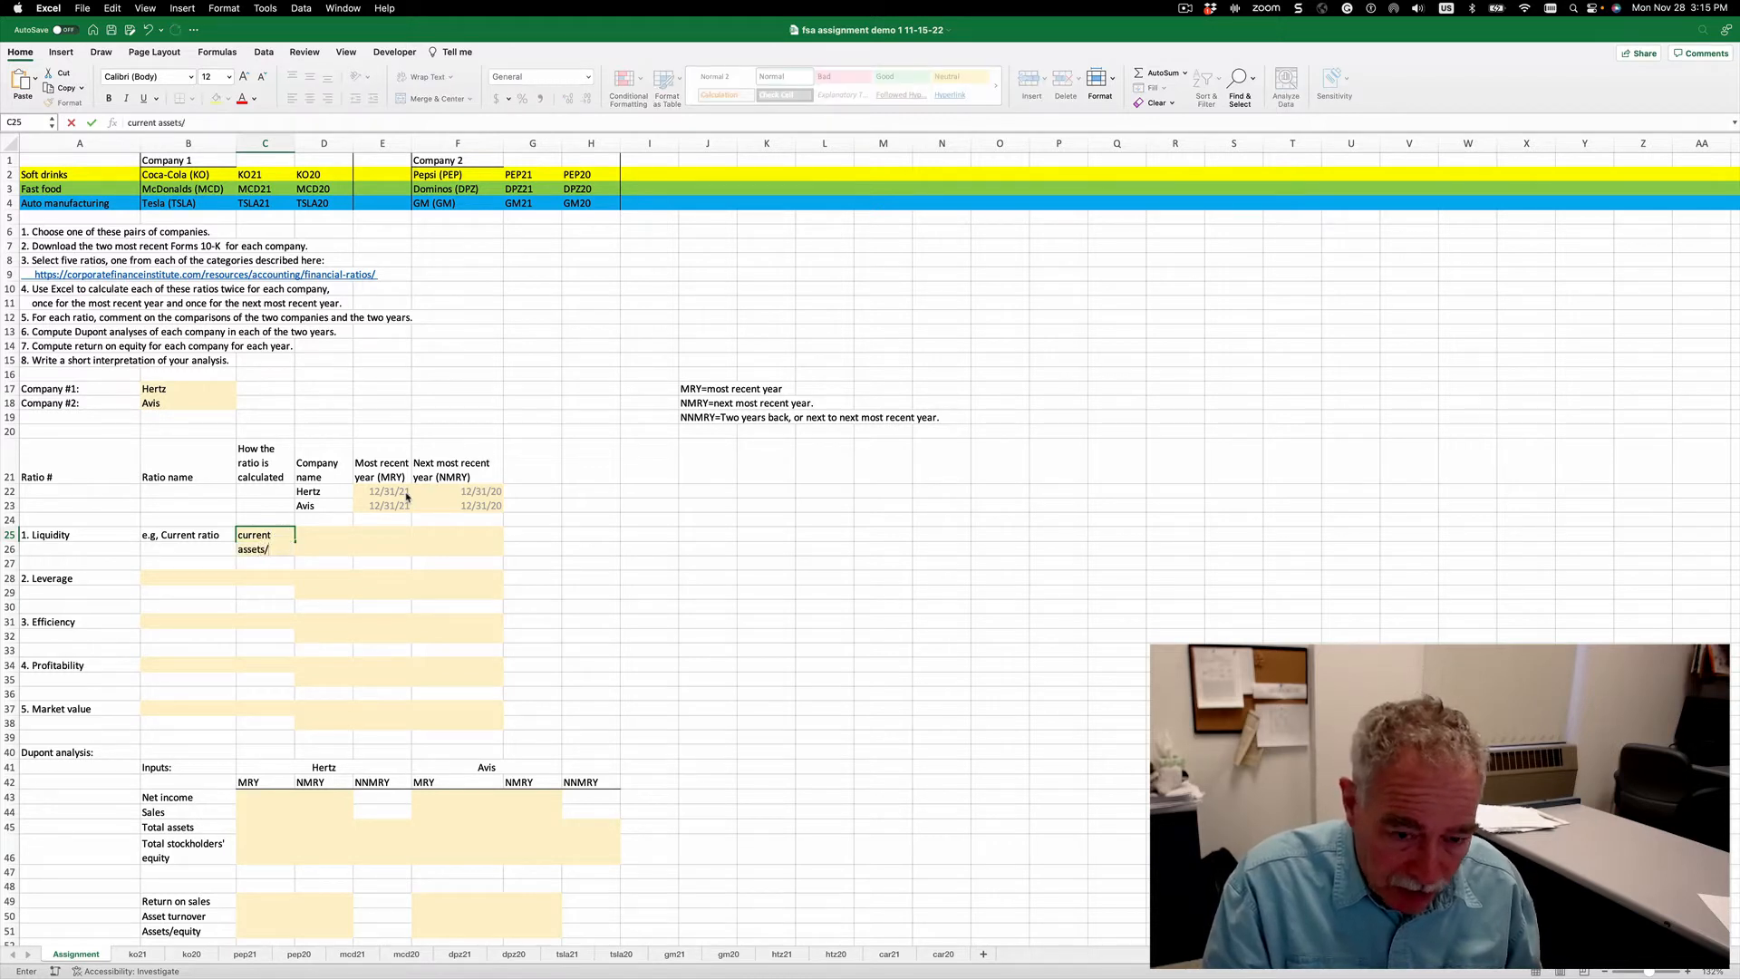
type("current")
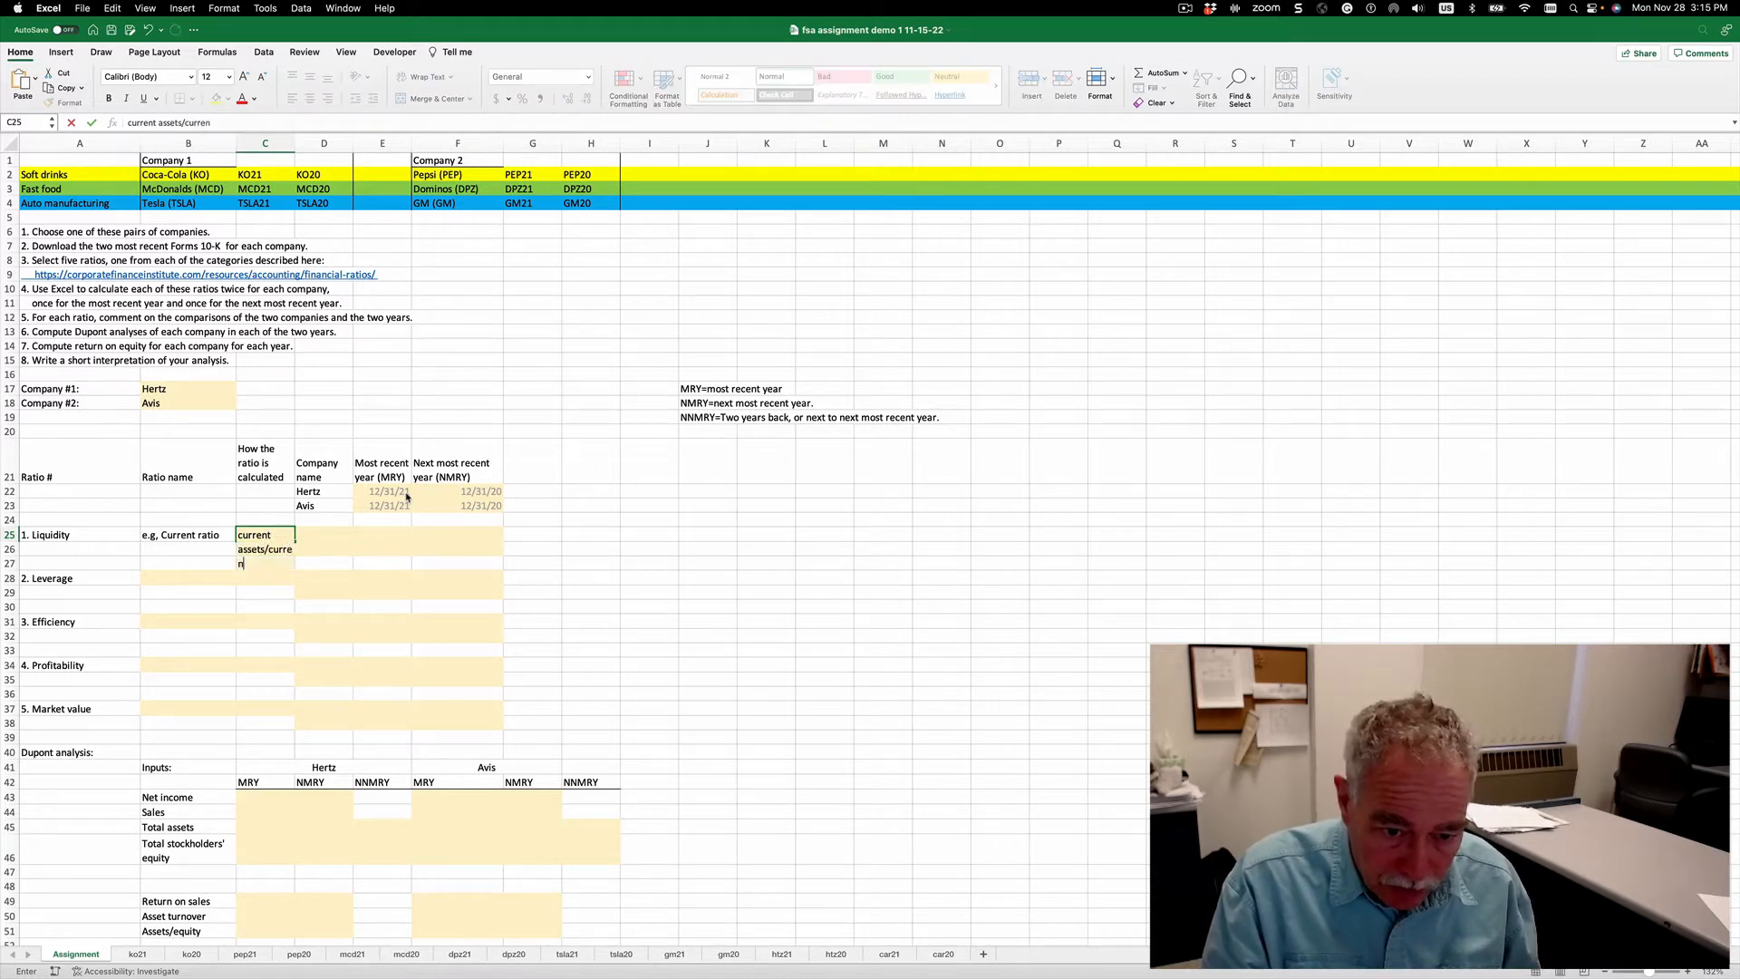
type(" liabilities")
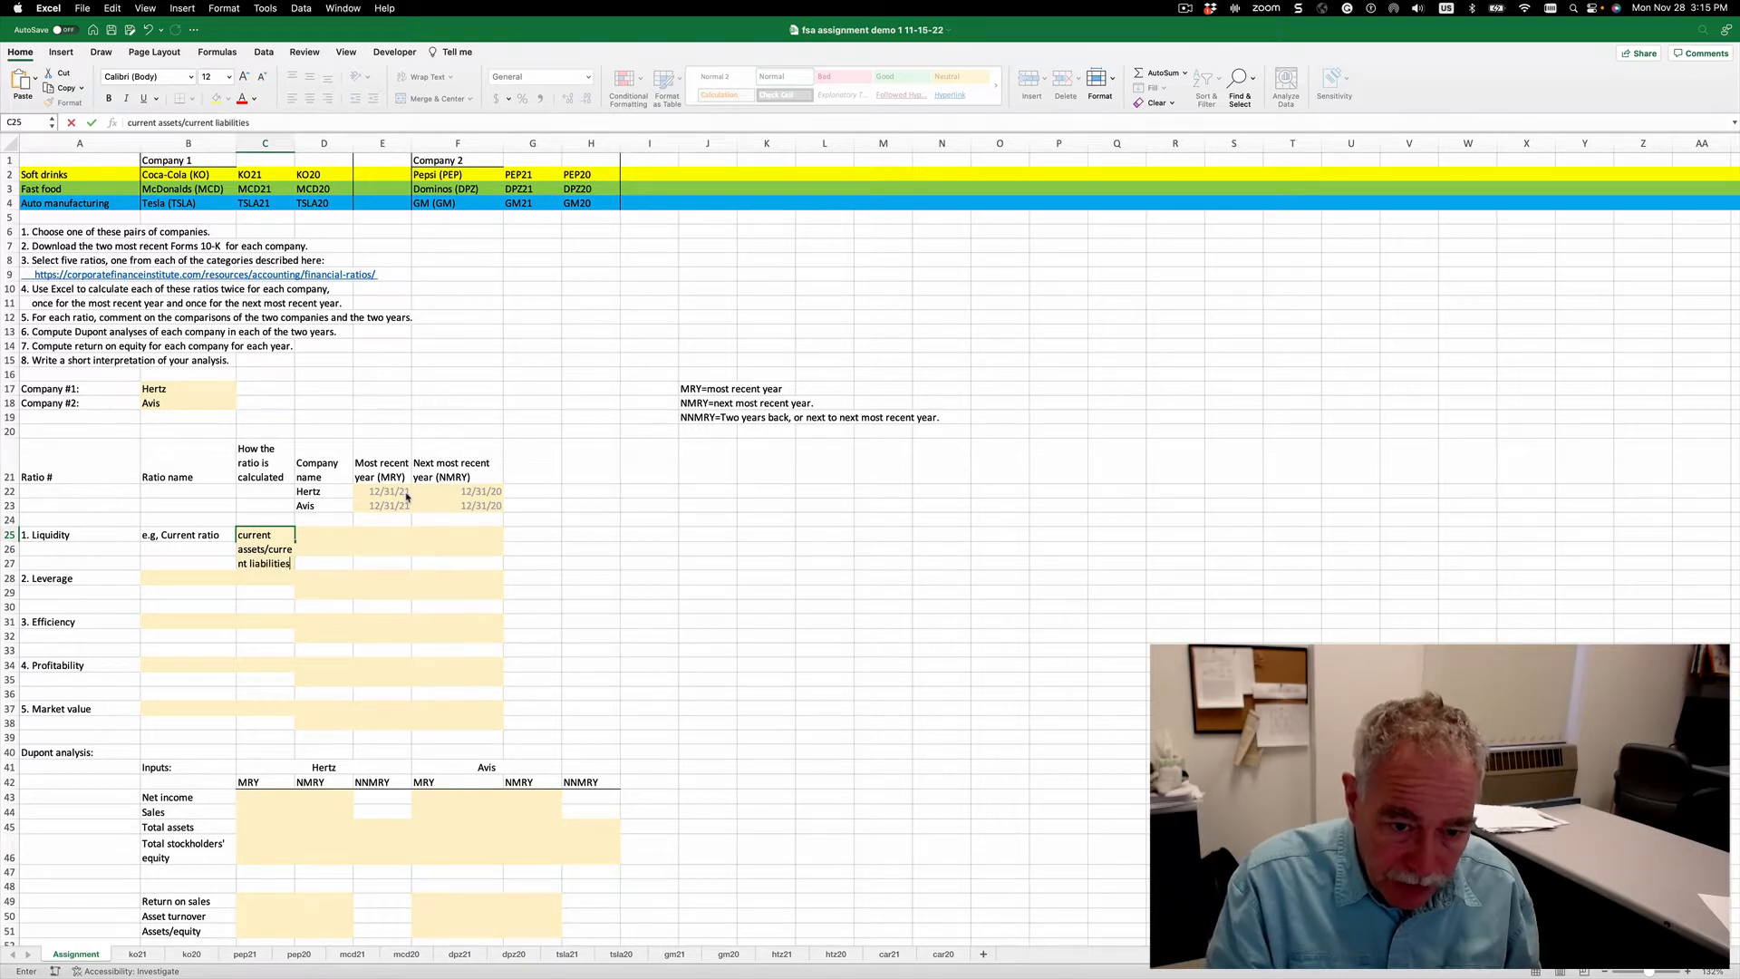
key("Return")
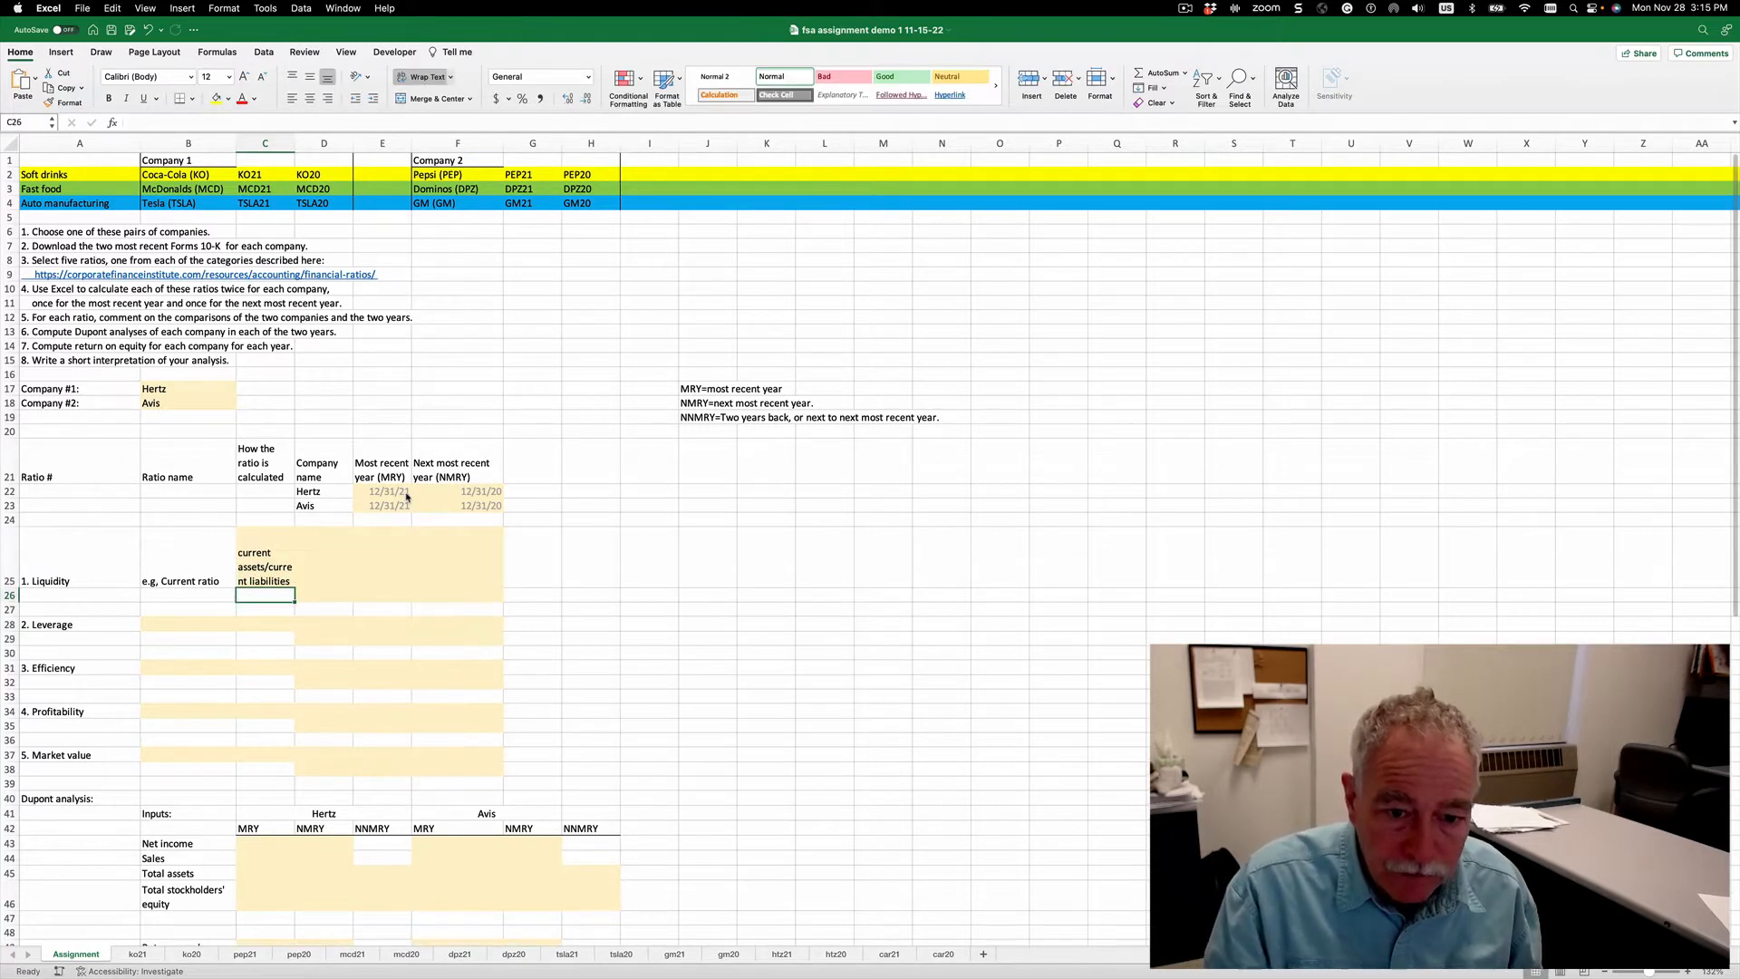
Copy the company names from D22:D23 into the liquidity rows D25:D26 as values only.
left_click(324, 564)
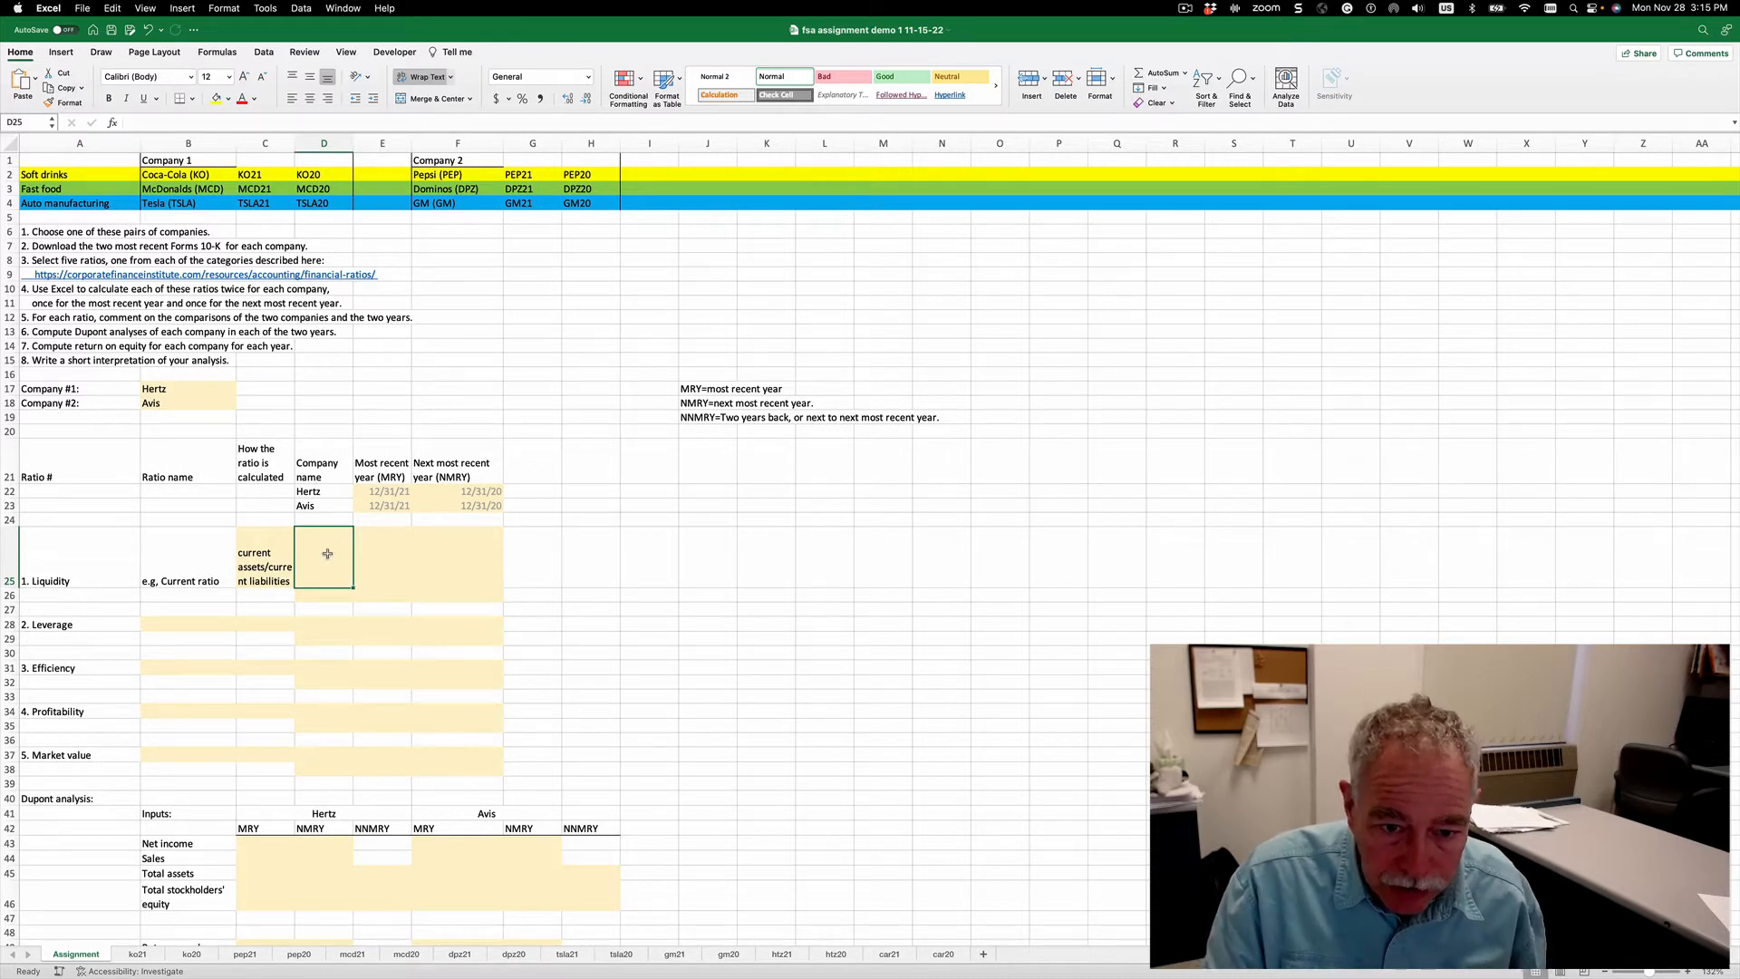
left_click_drag(311, 496, 312, 506)
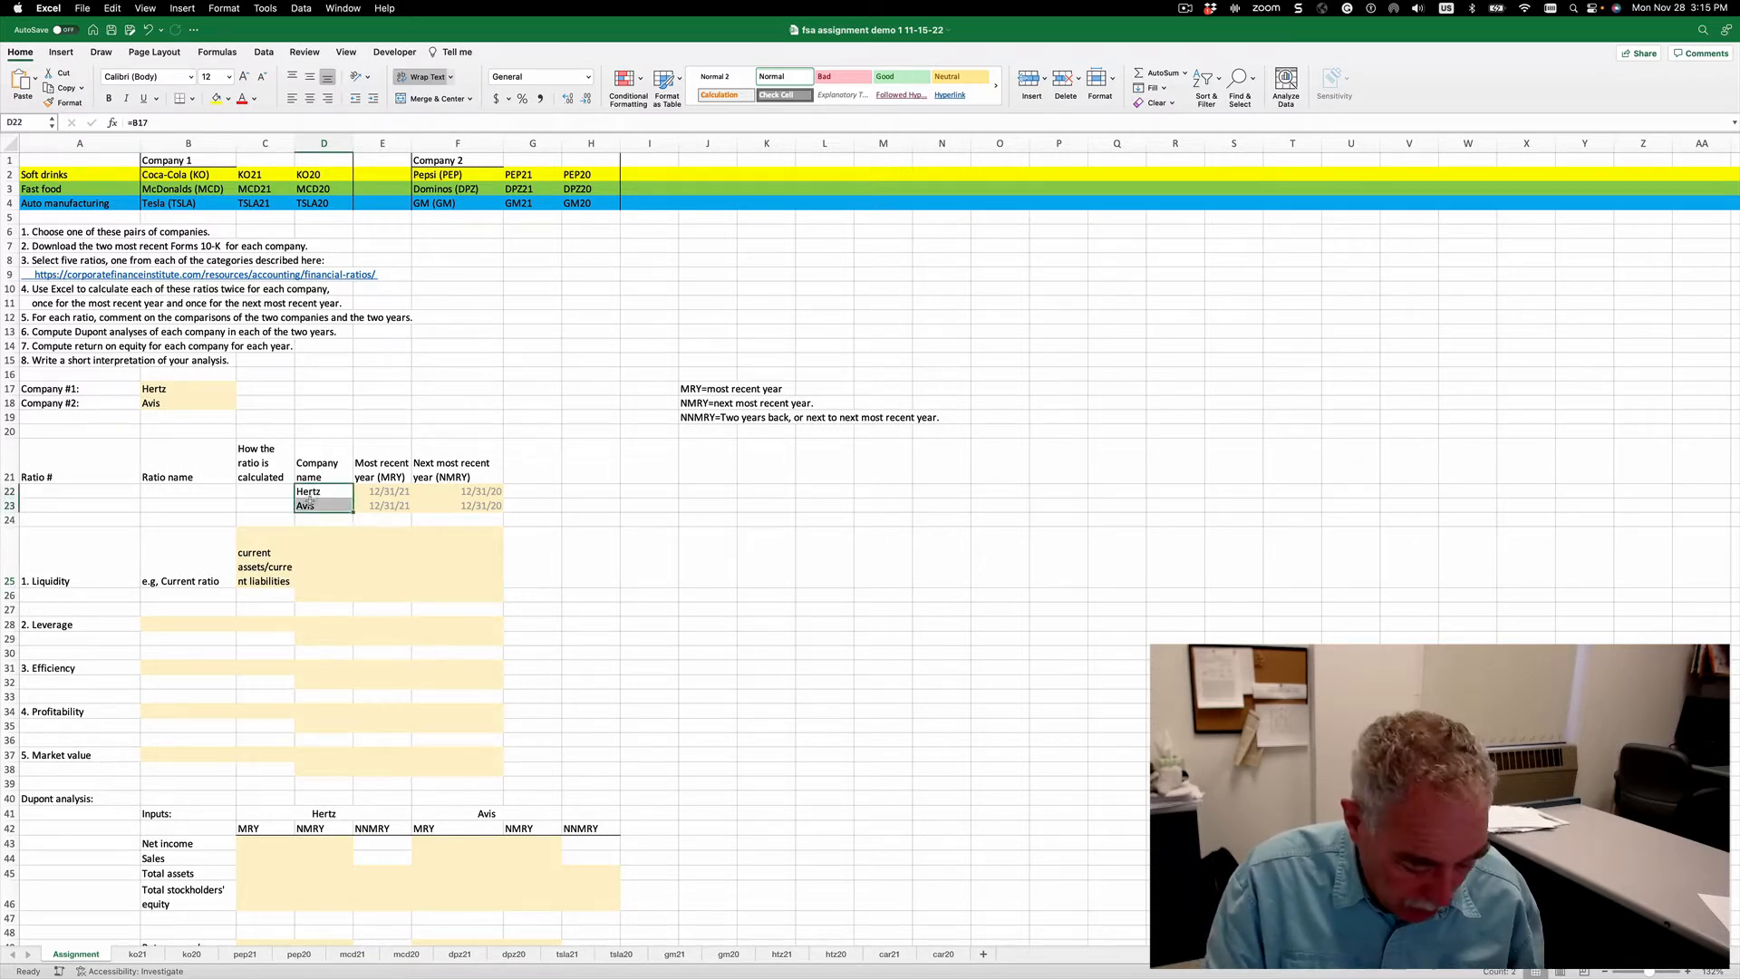
key("super+c")
left_click(326, 544)
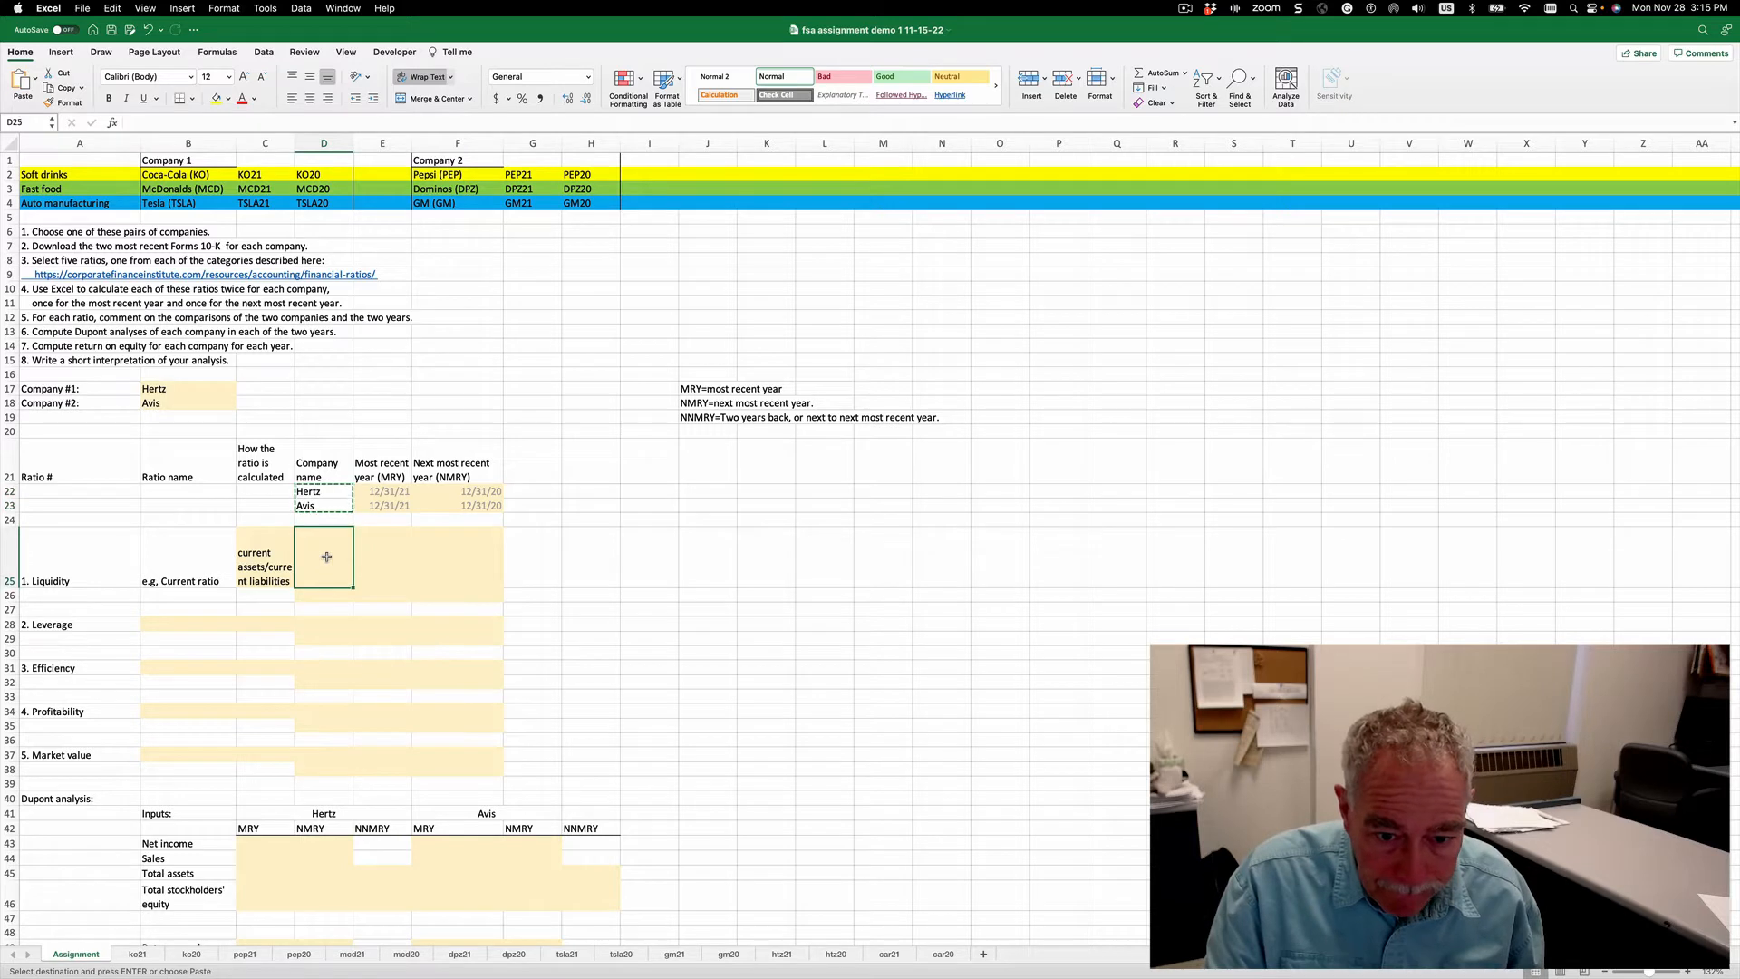
key("super+v")
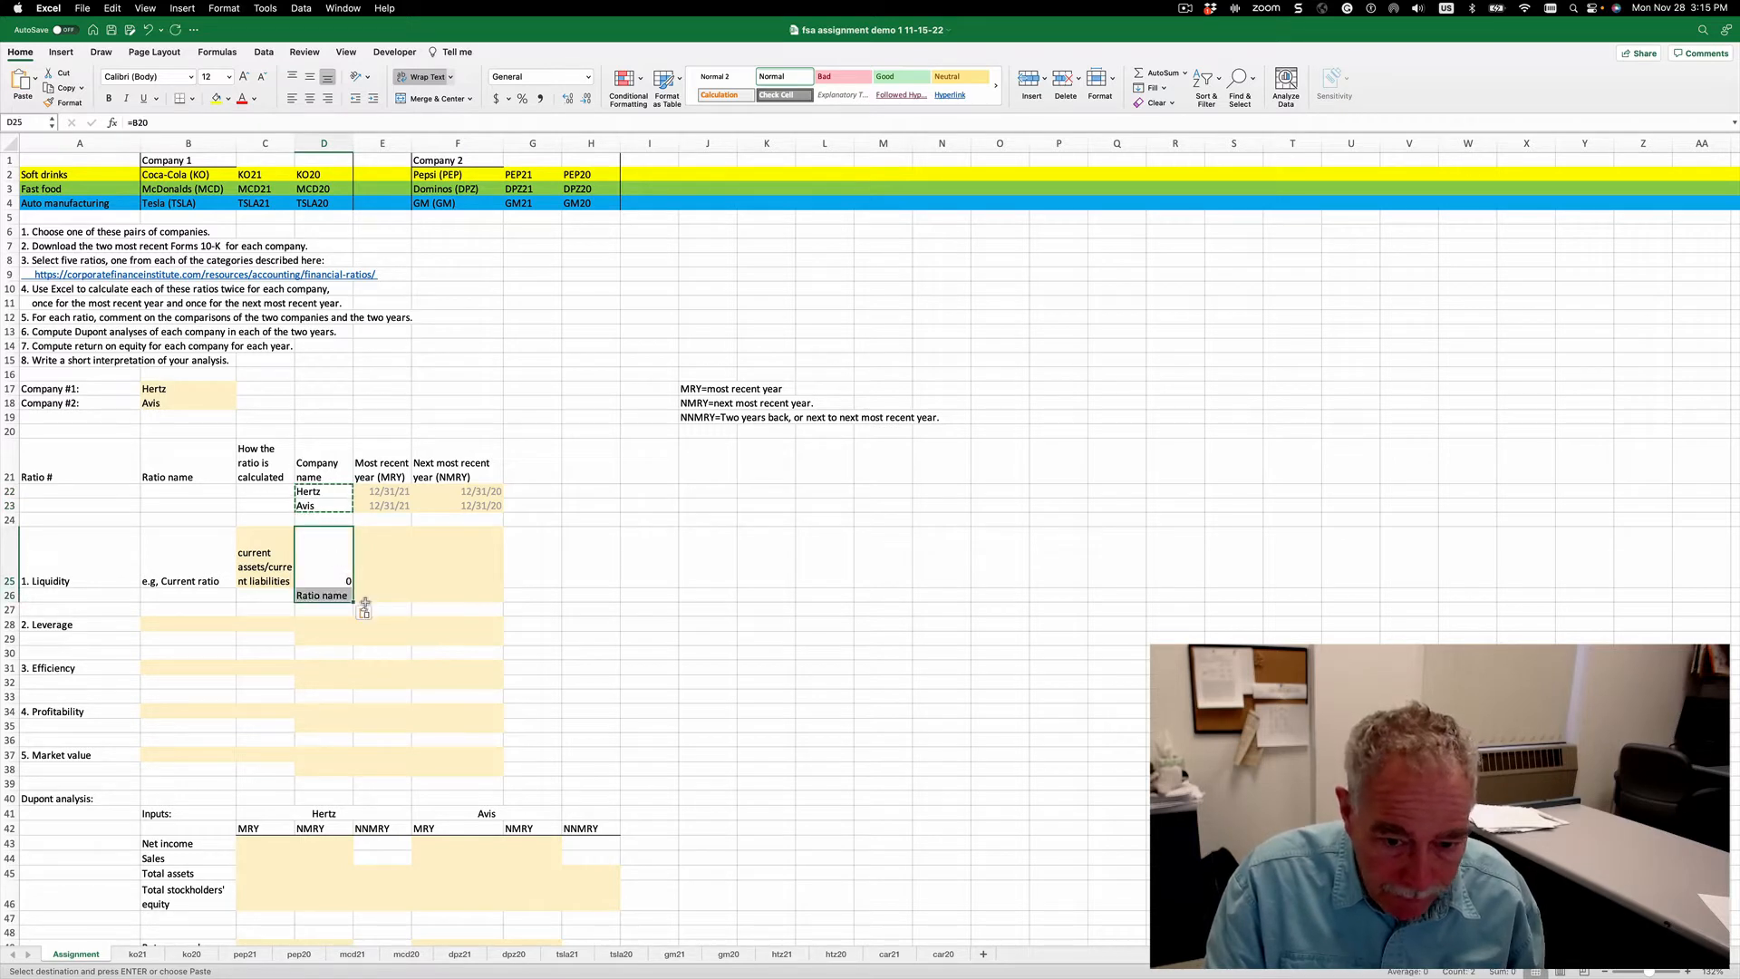
left_click(365, 612)
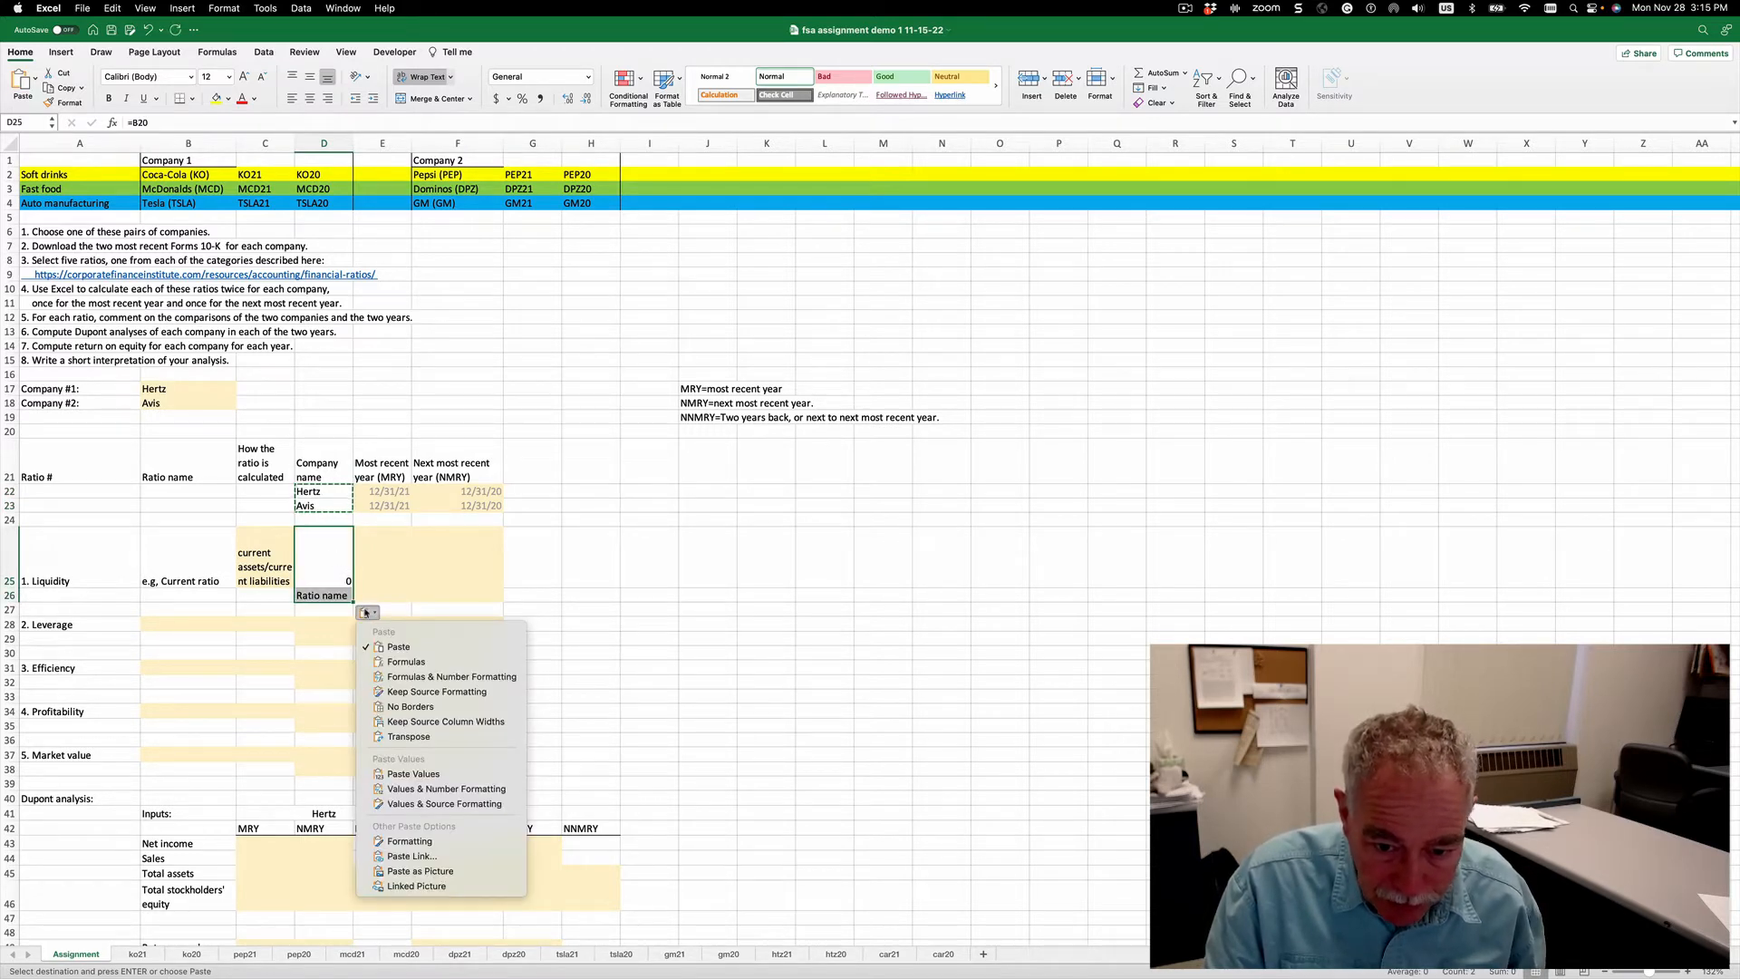
left_click(415, 774)
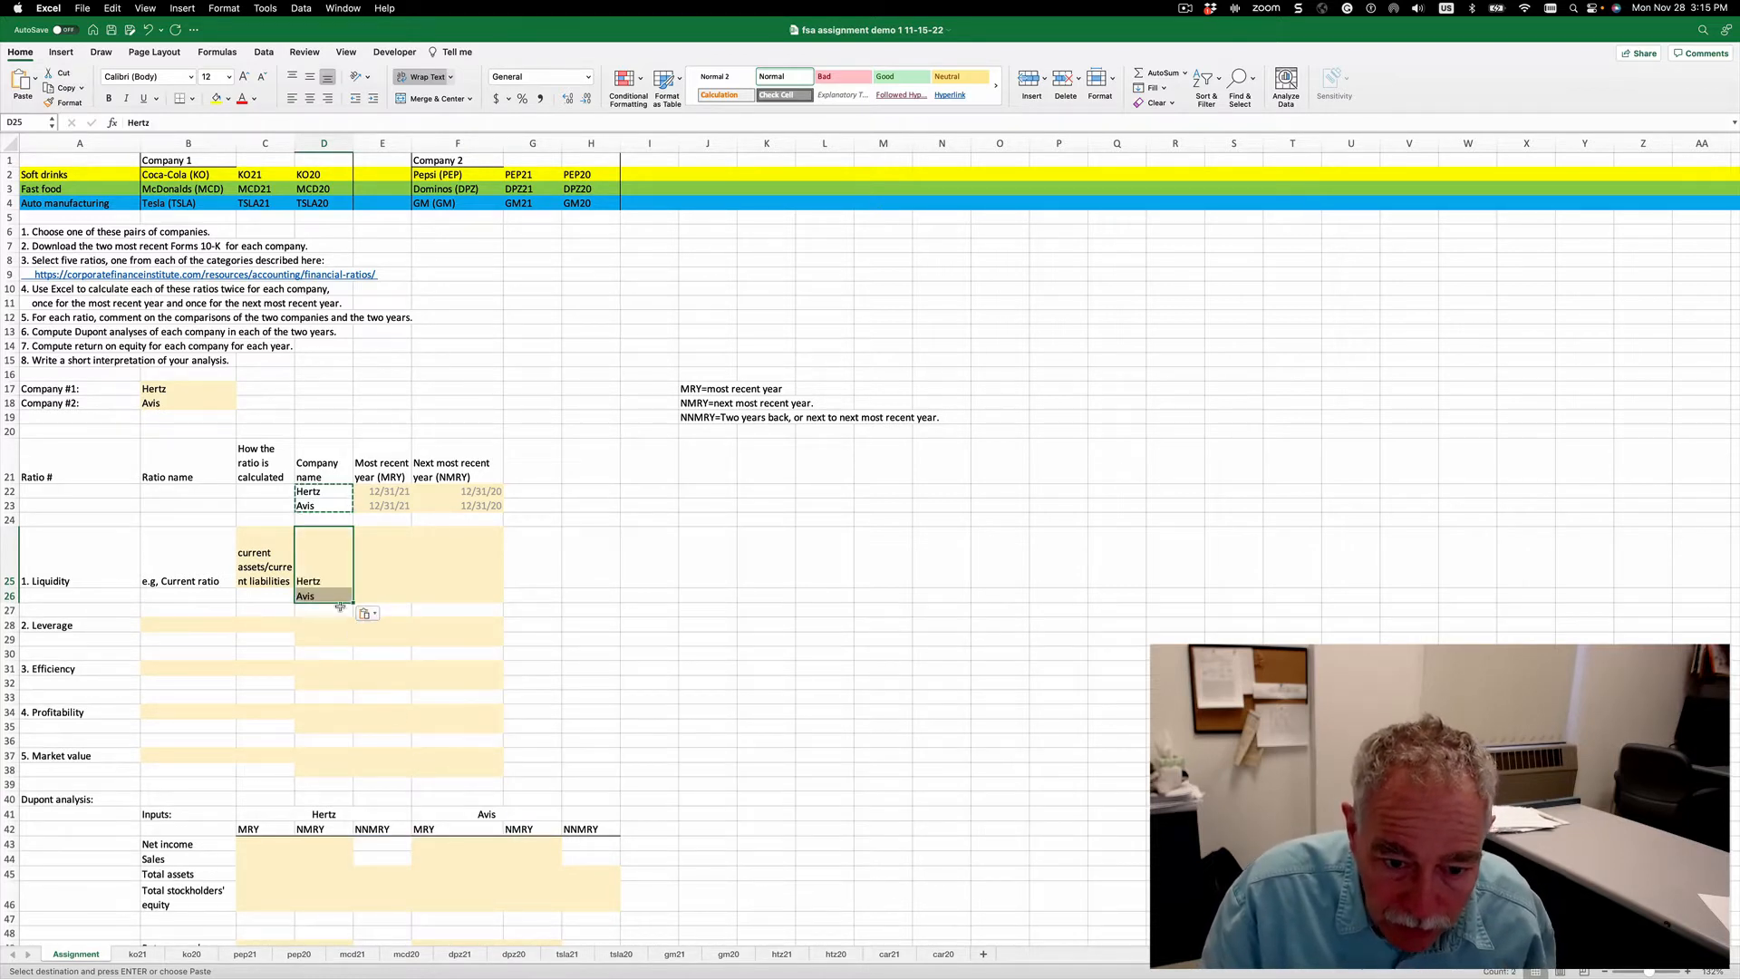
Start Hertz's most recent year liquidity formula in E25 by adding htz21's 2021 total cash, receivables and prepaid expenses (C45, C46 and C47).
left_click(400, 594)
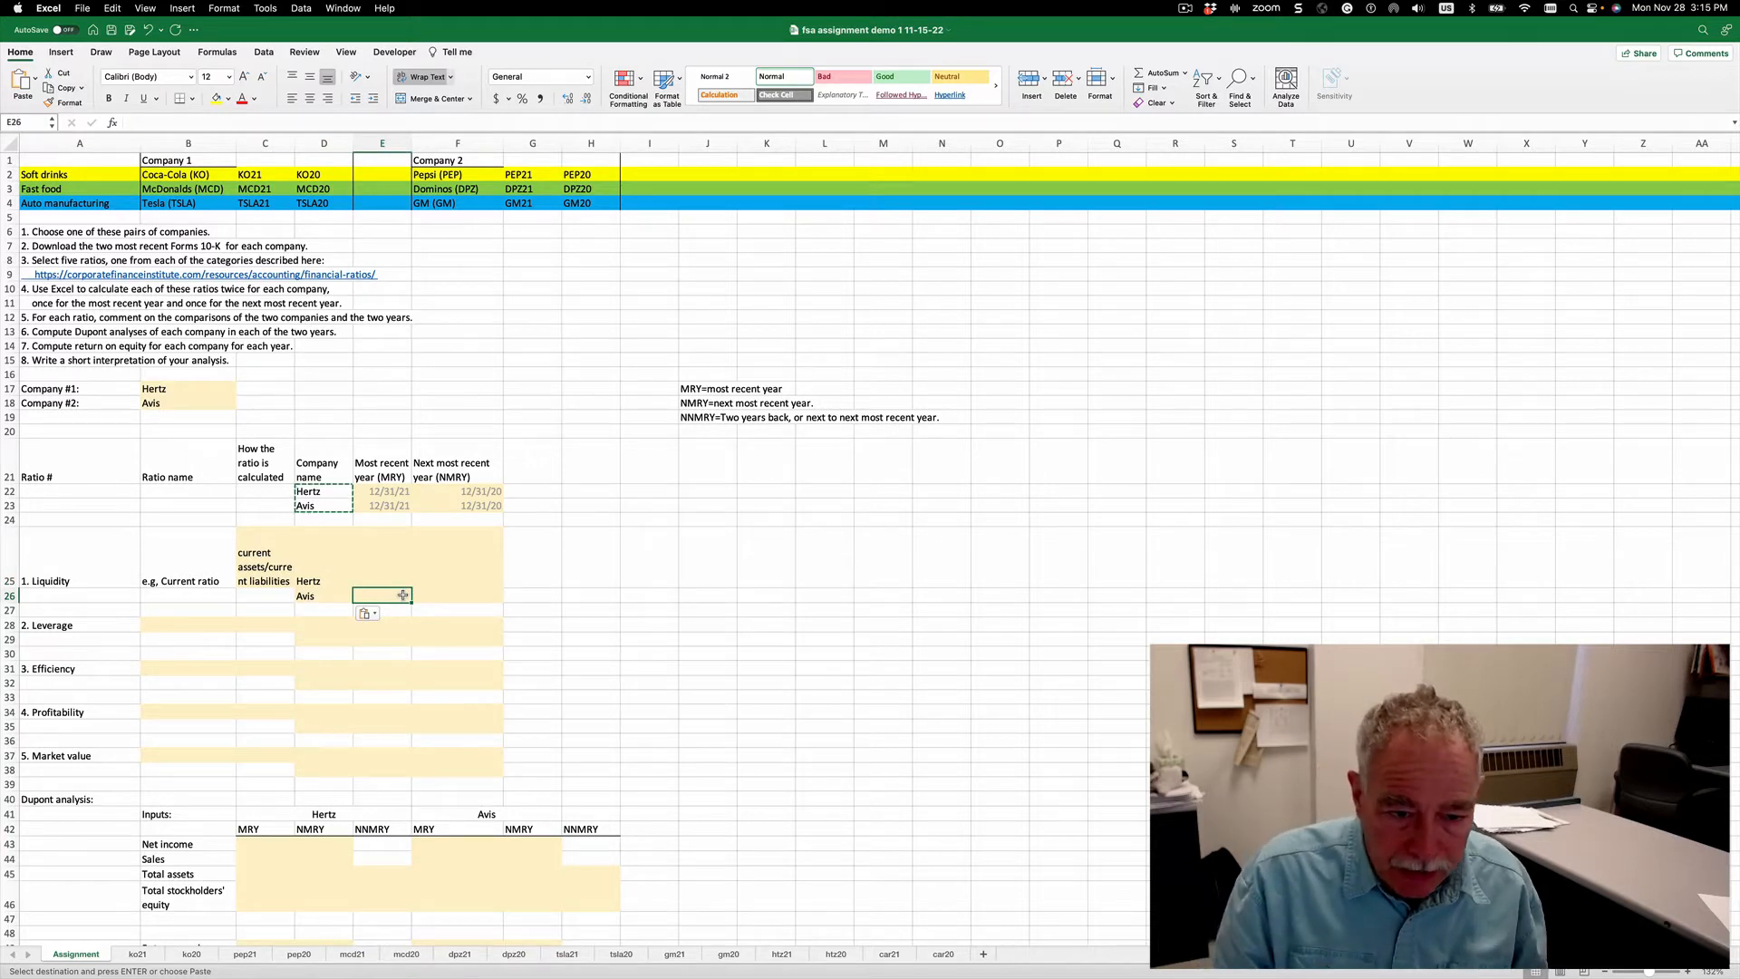
key("Up")
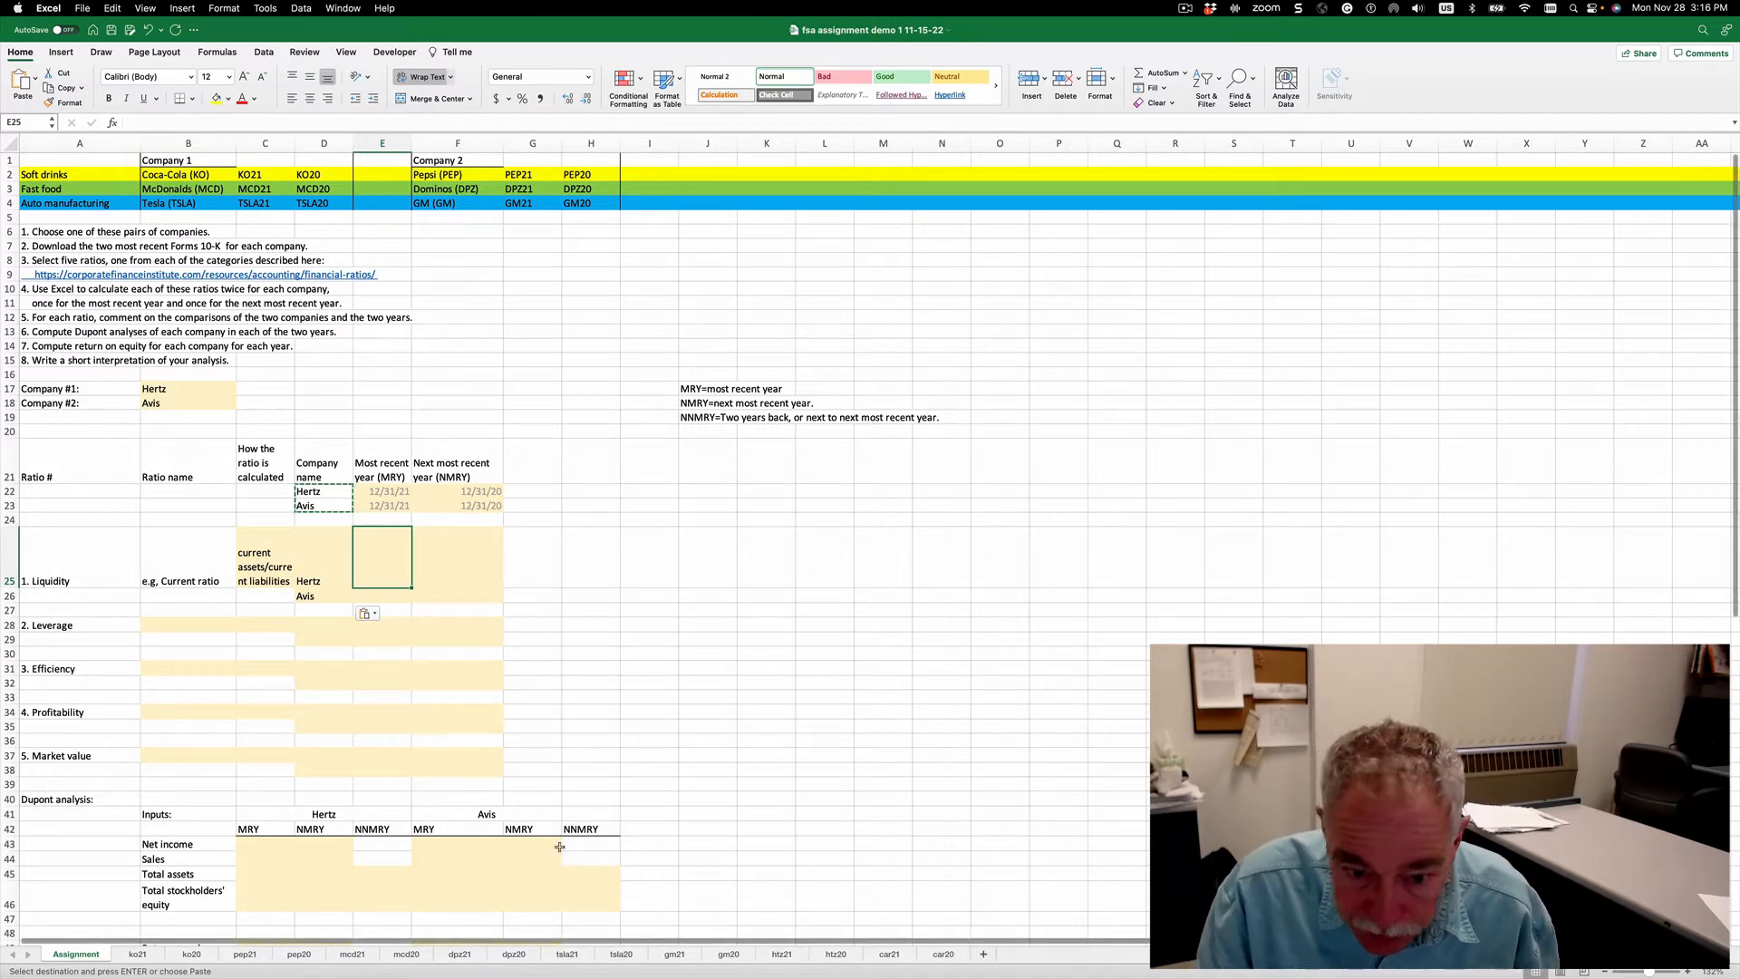
type("=")
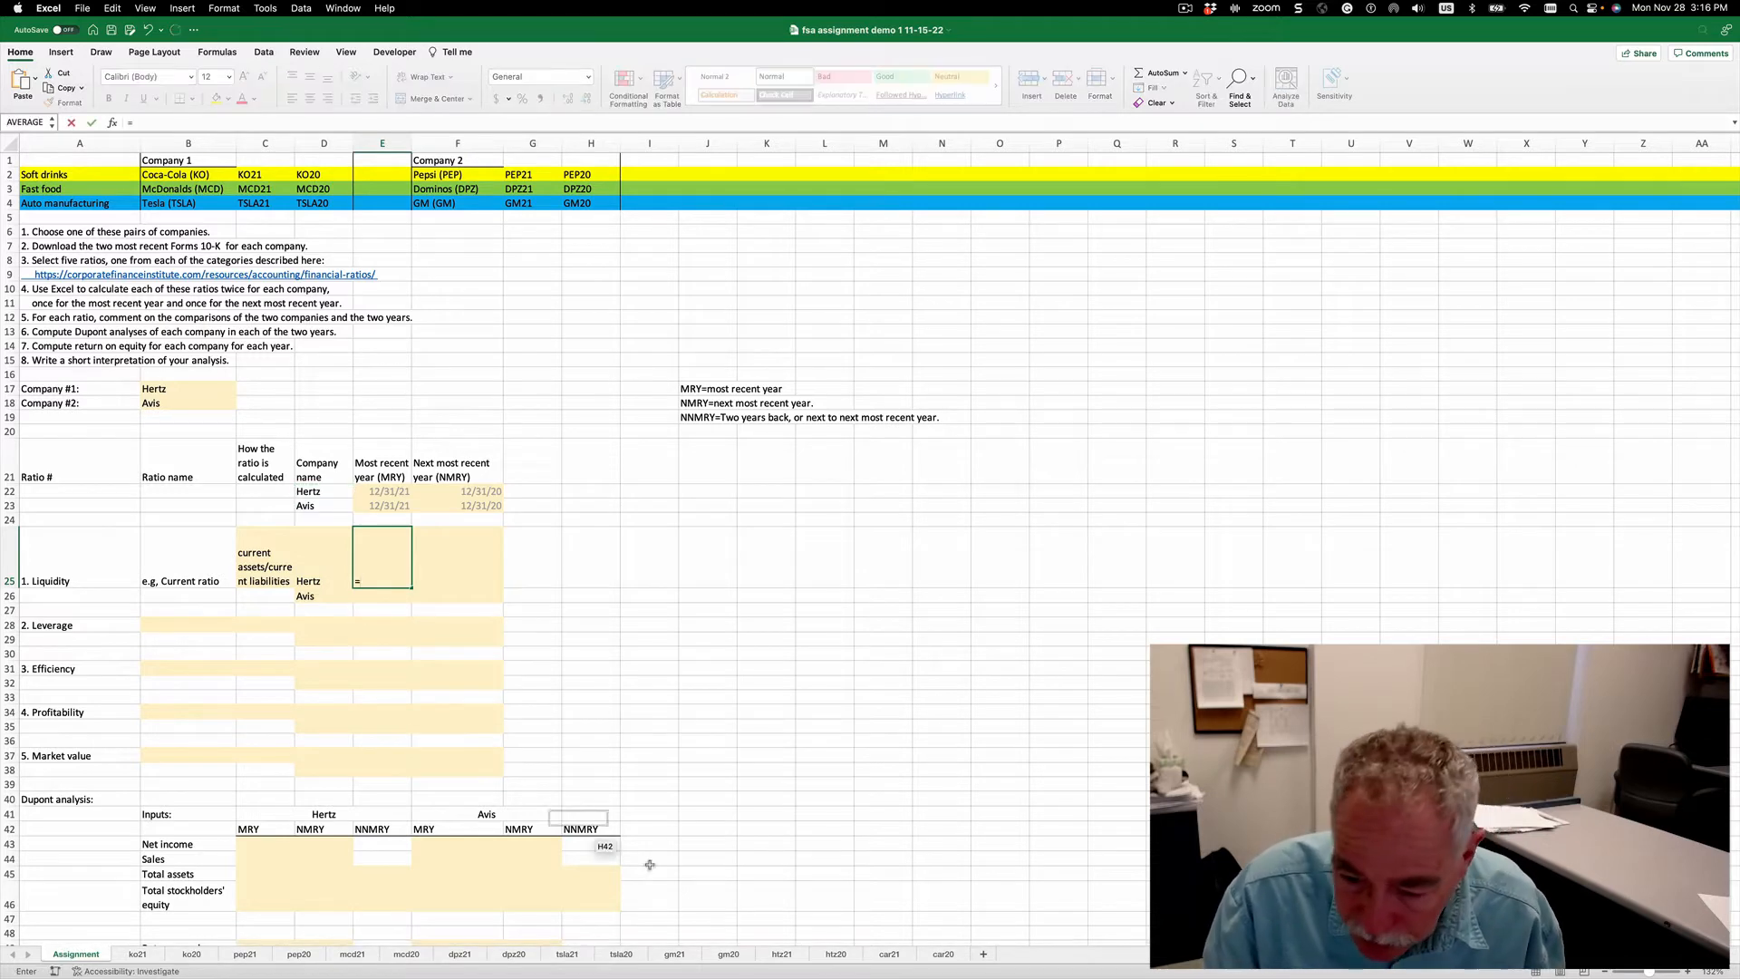
left_click(782, 956)
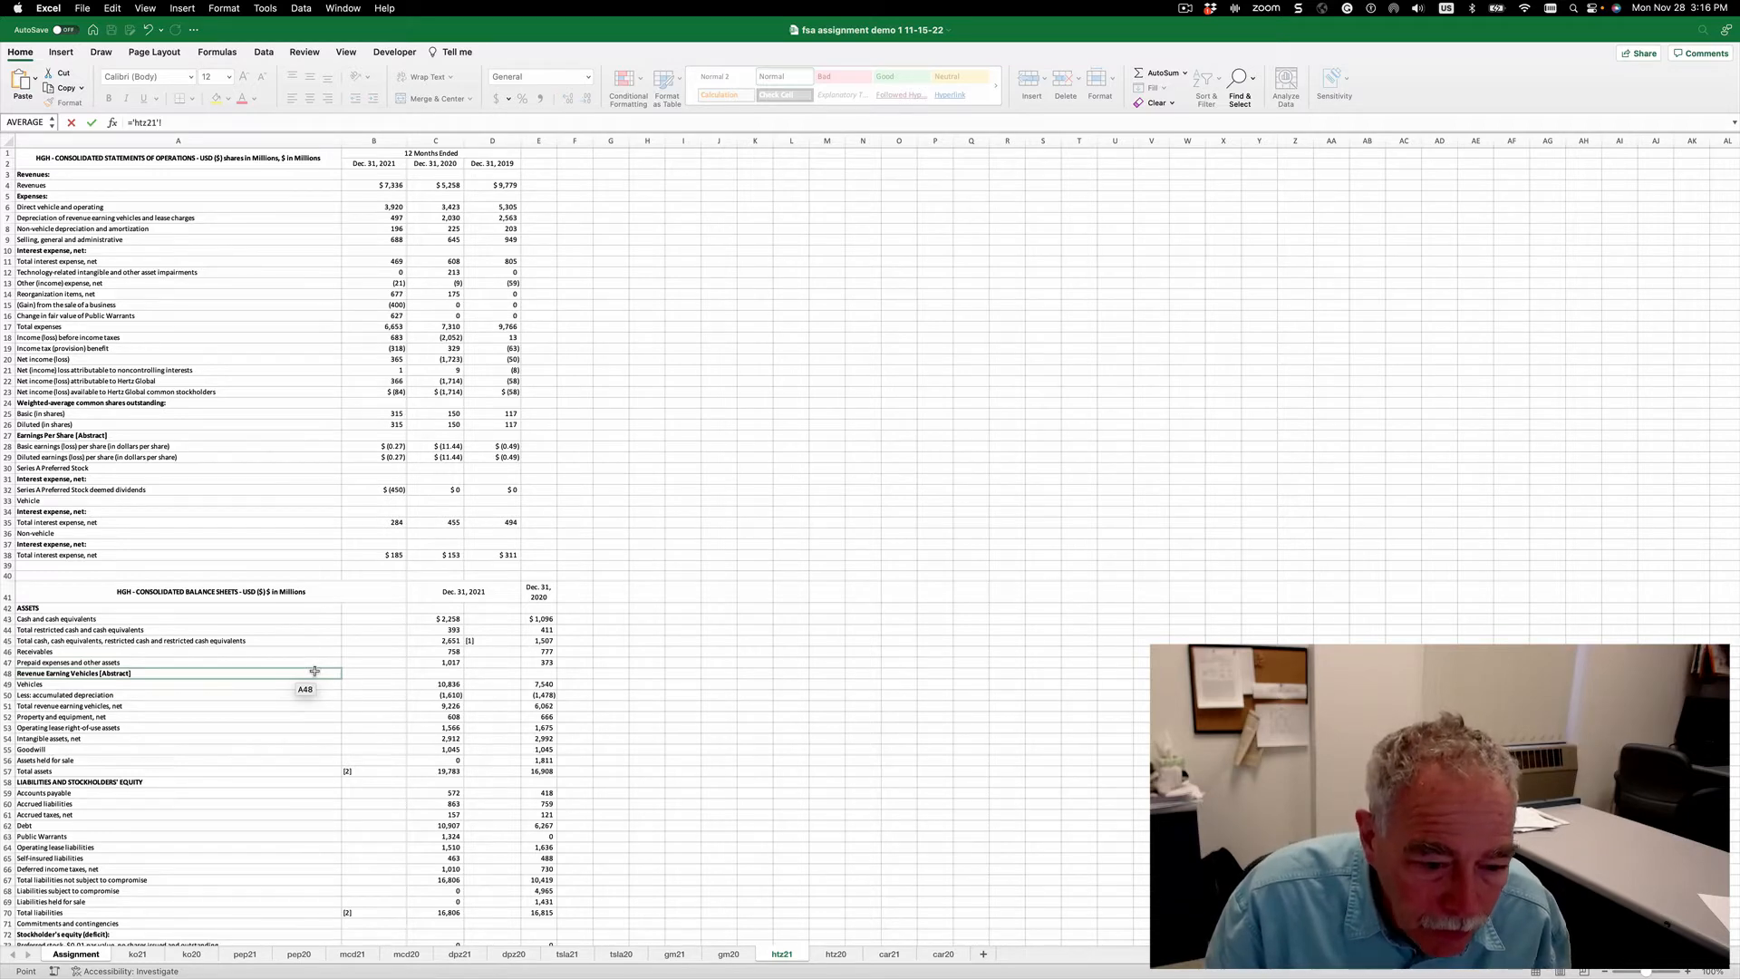
scroll(314, 671, "down", 1)
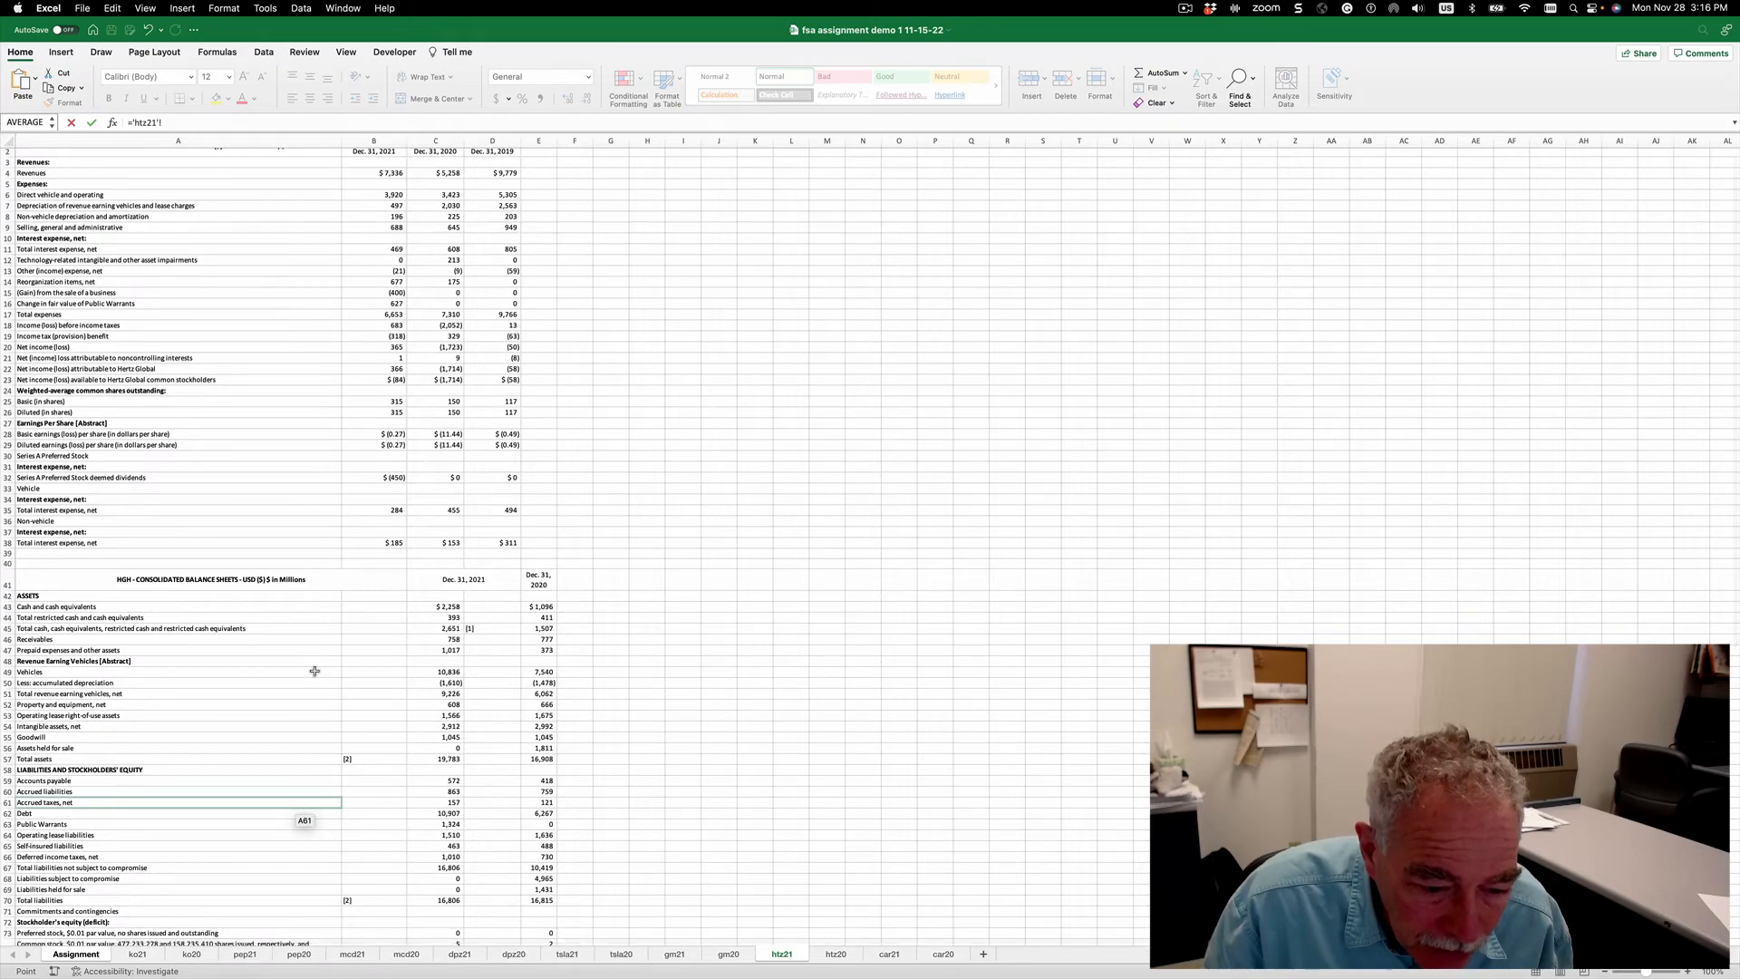
scroll(314, 671, "down", 5)
scroll(315, 670, "down", 2)
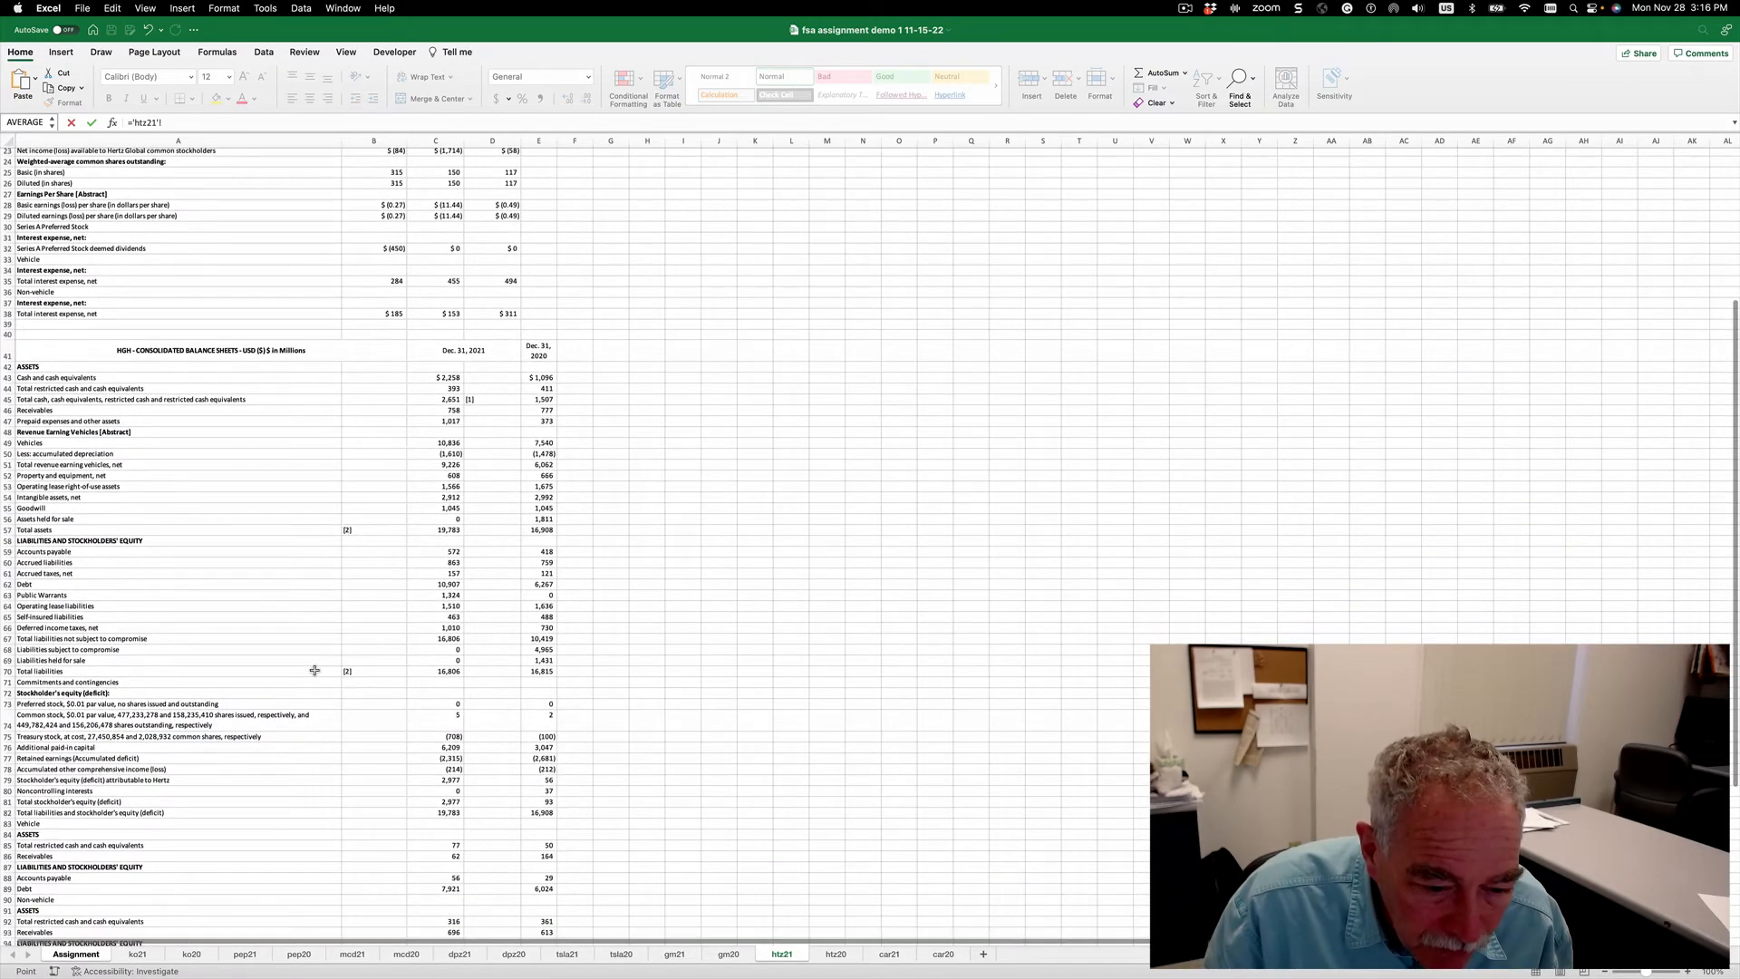
scroll(315, 670, "down", 1)
scroll(315, 671, "right", 1)
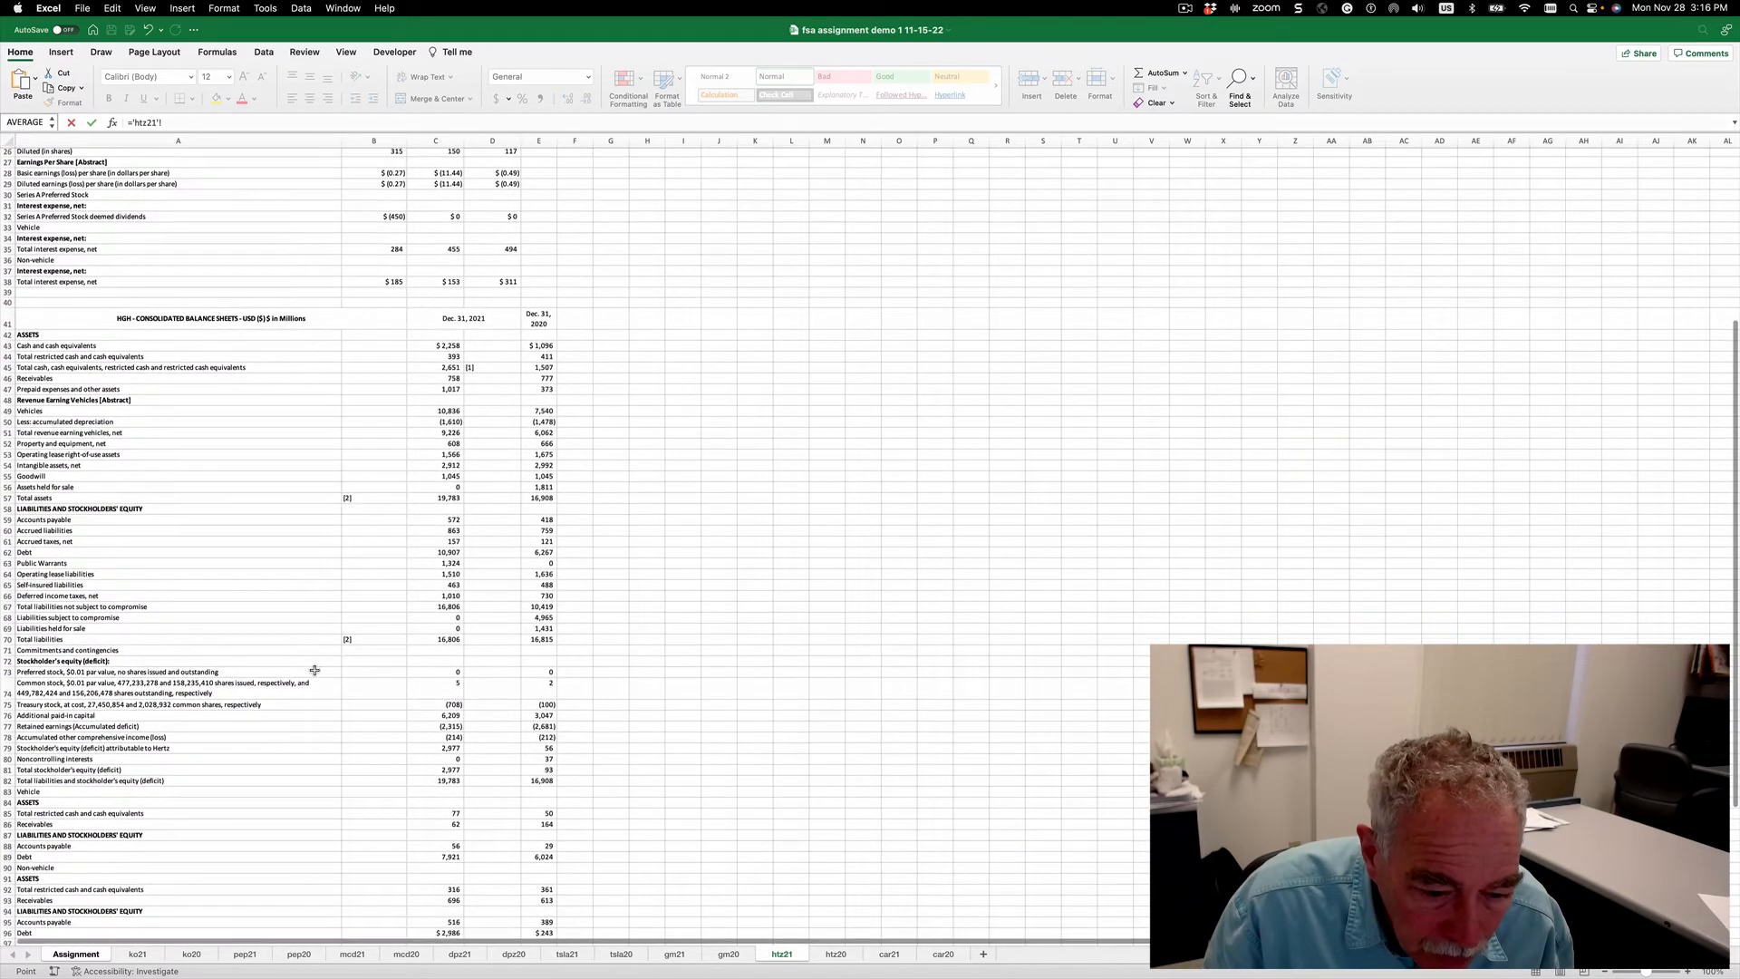
scroll(315, 671, "left", 1)
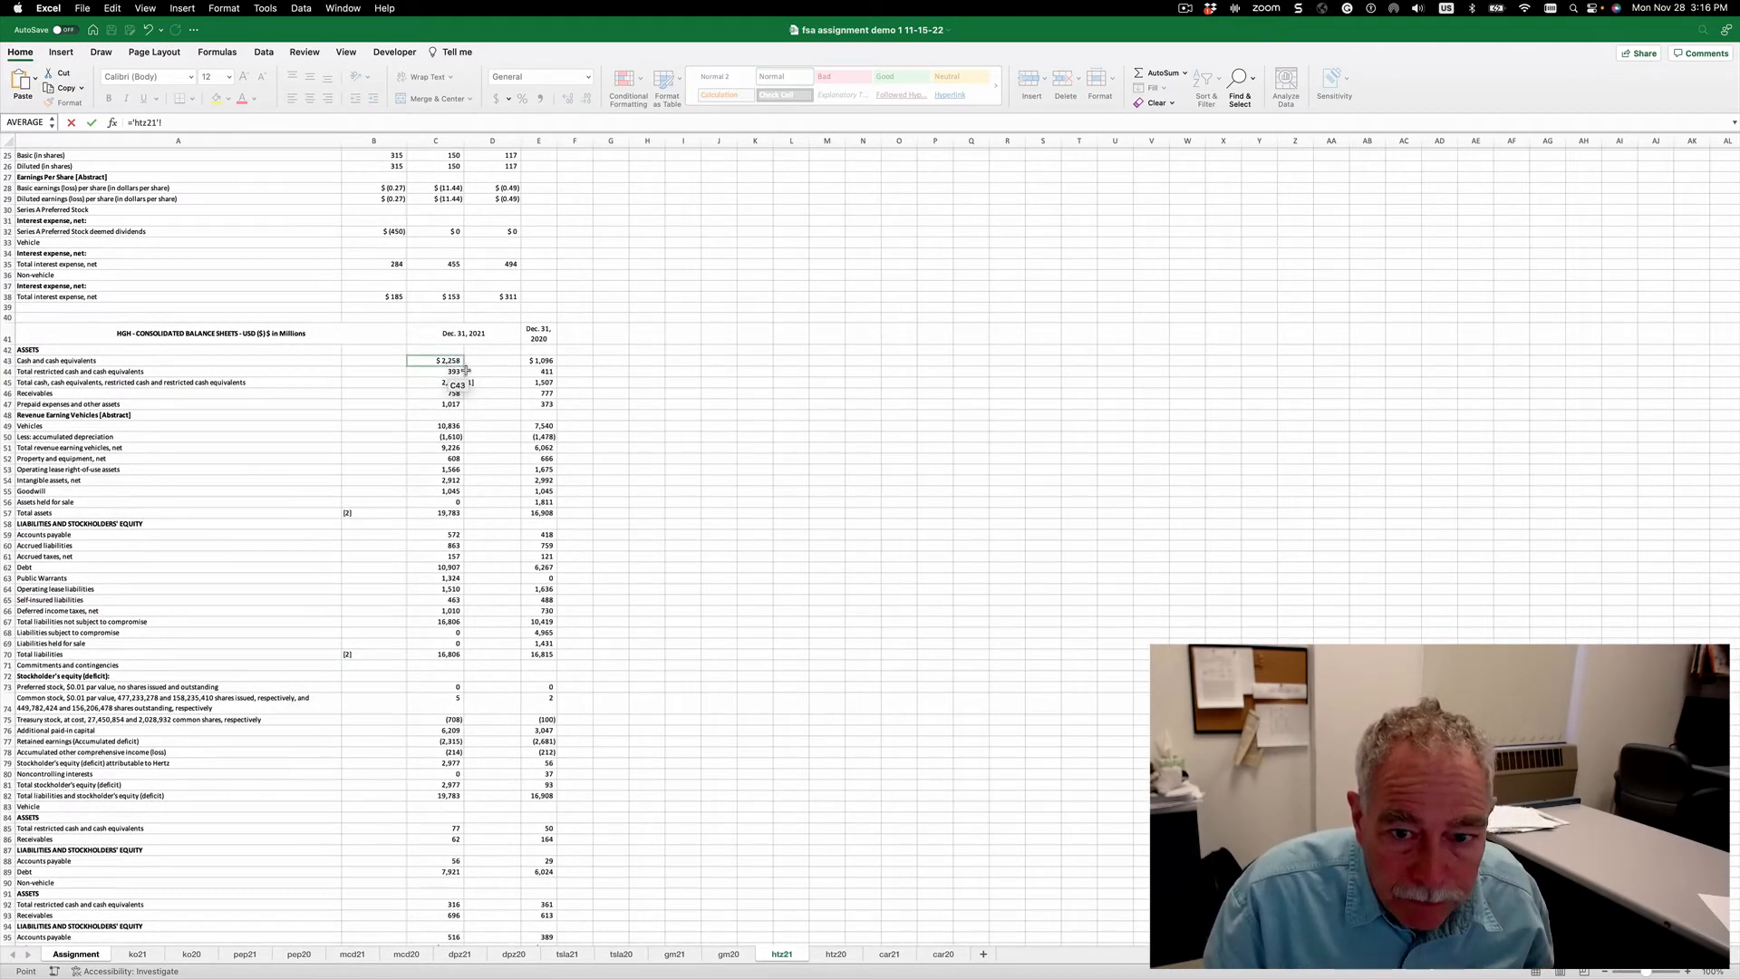
left_click(453, 382)
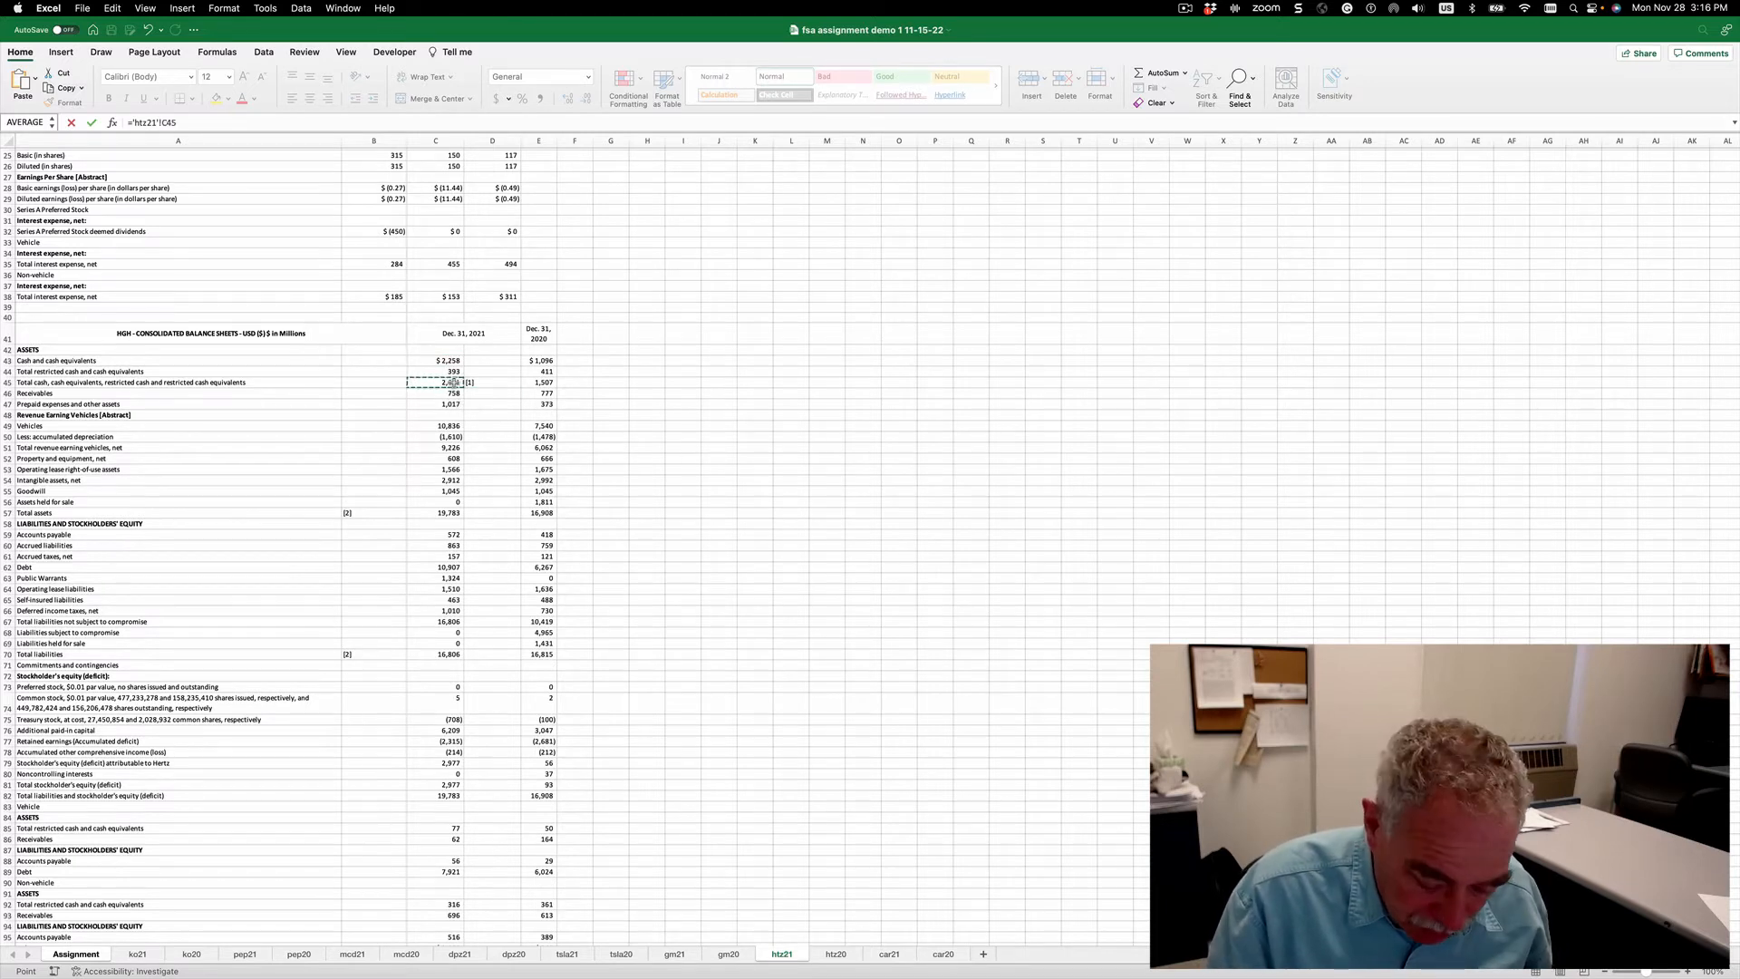
type("+")
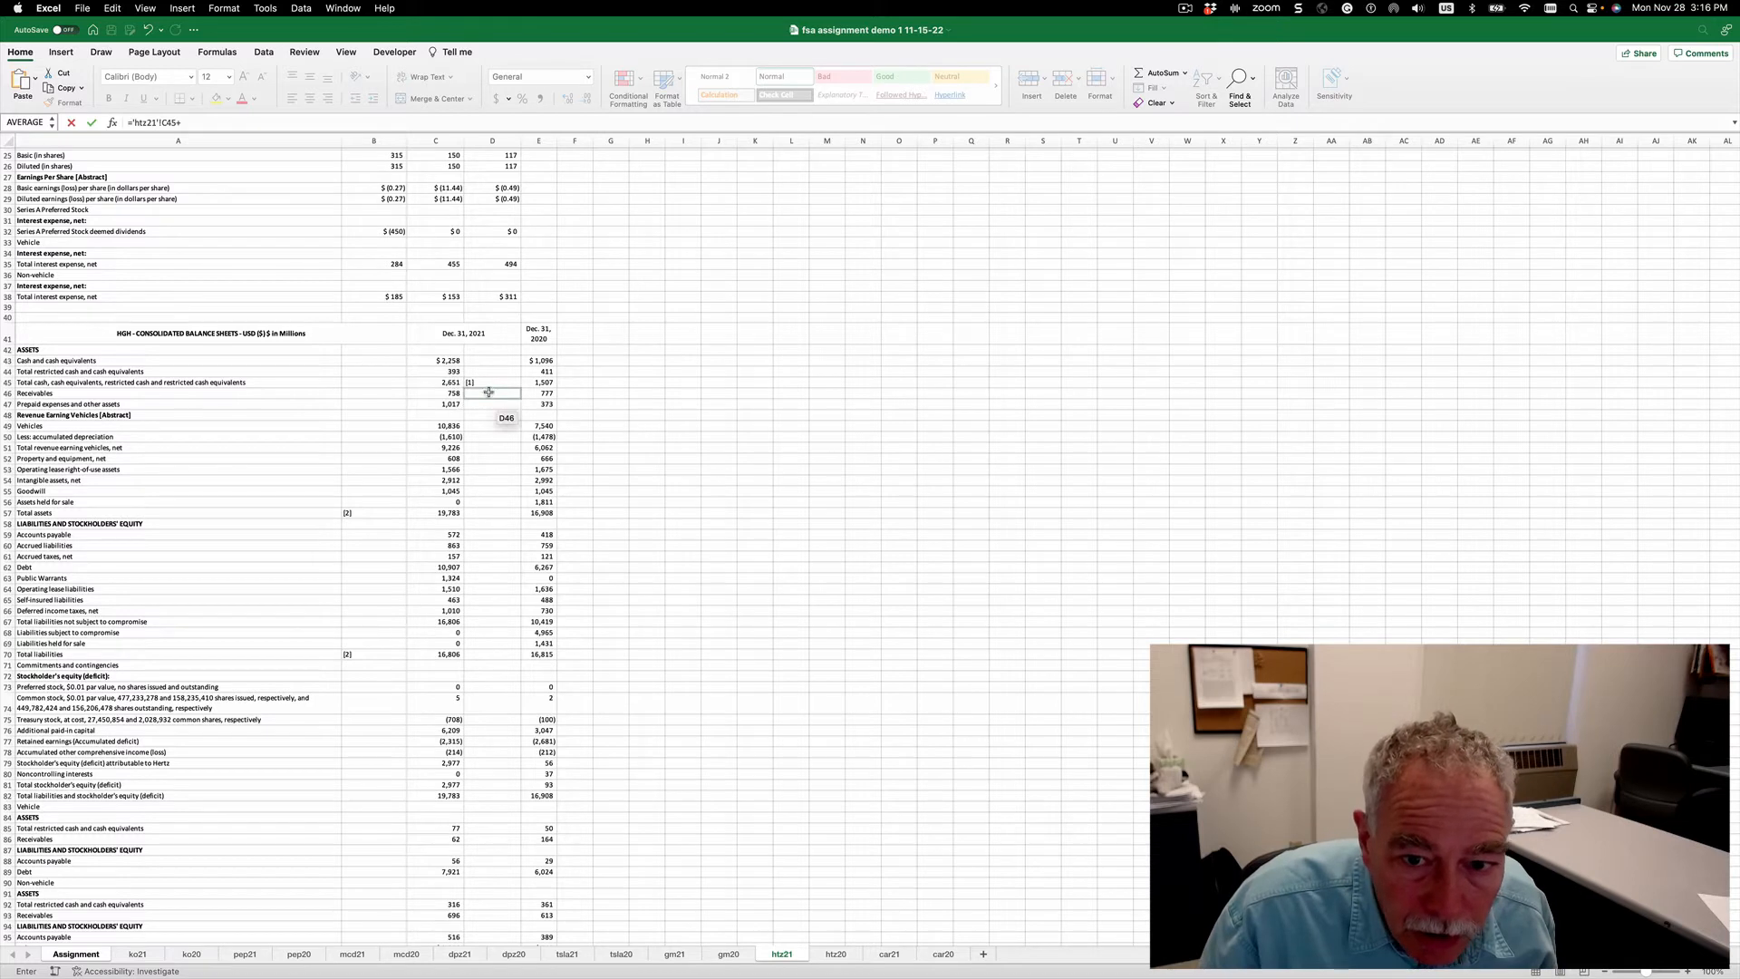
left_click(453, 394)
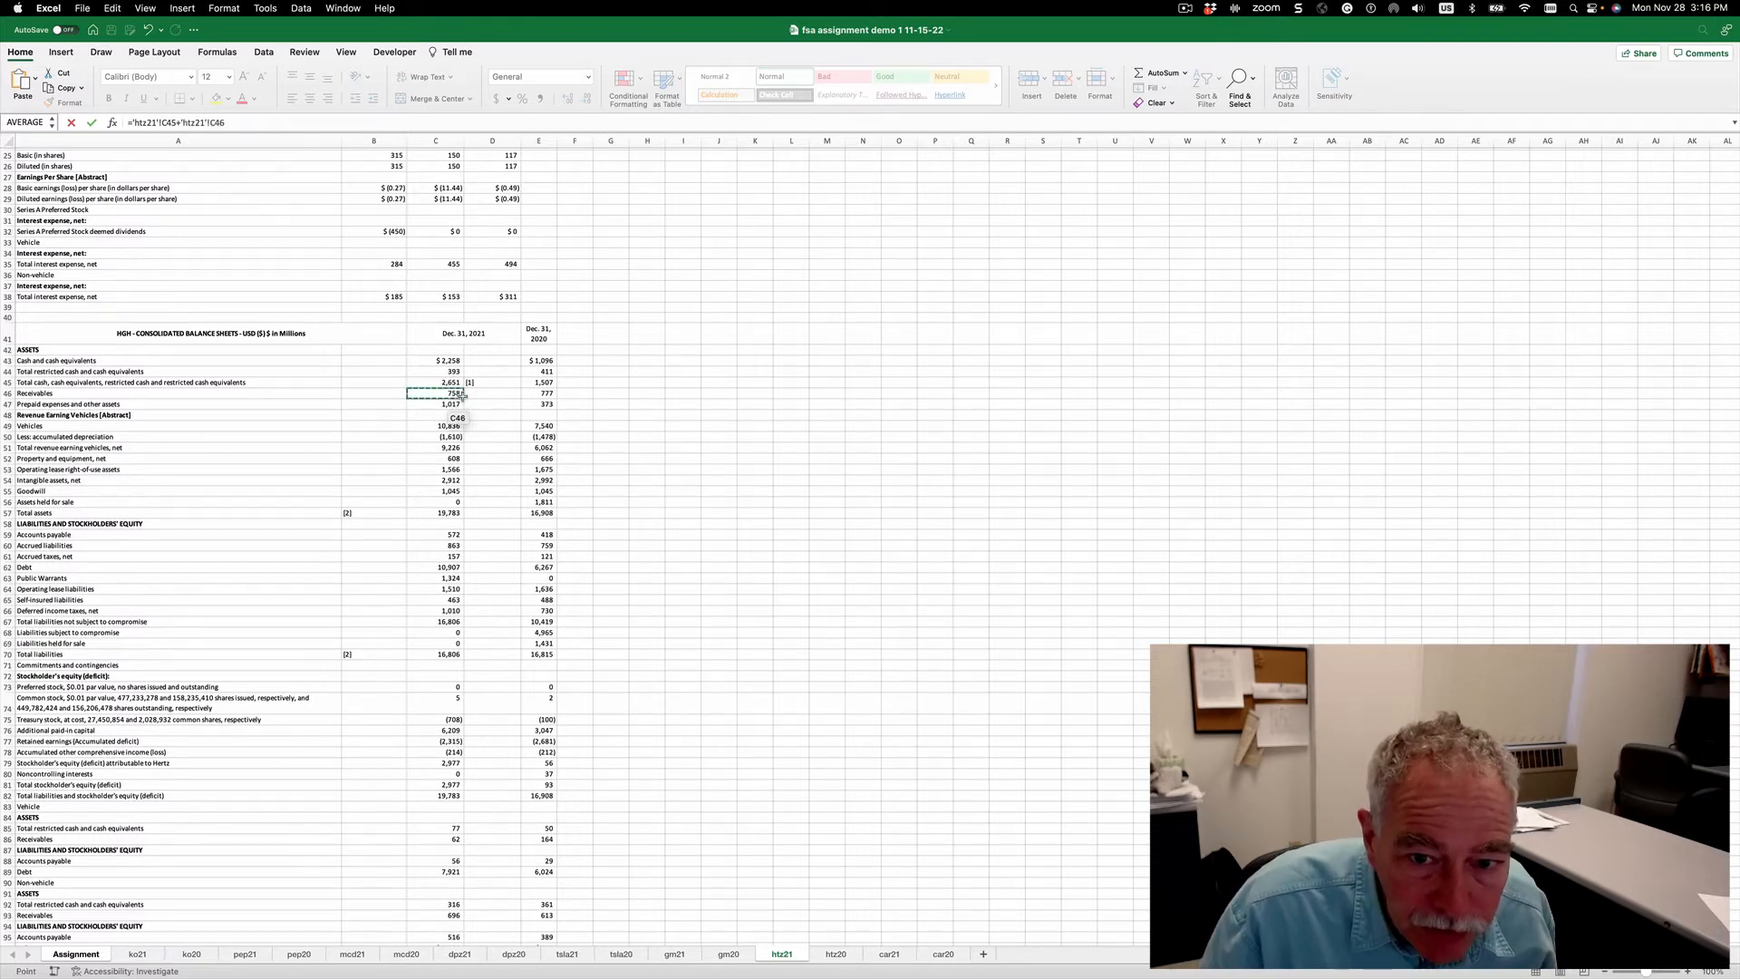
type("+")
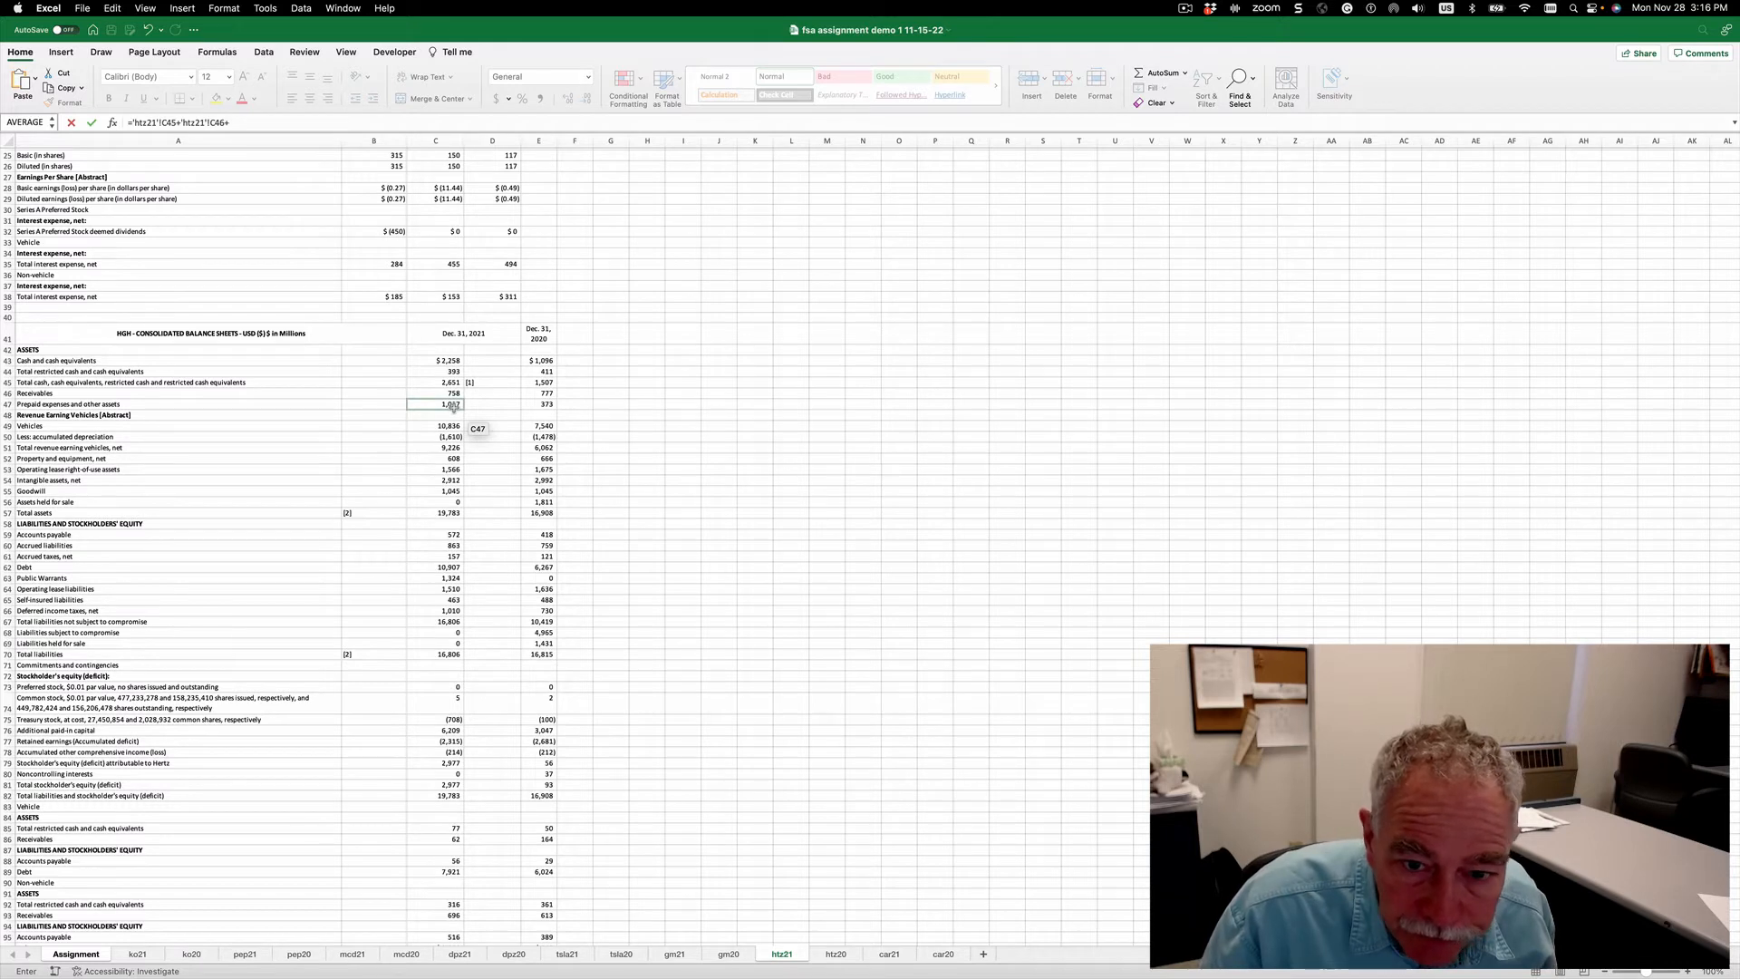
left_click(453, 405)
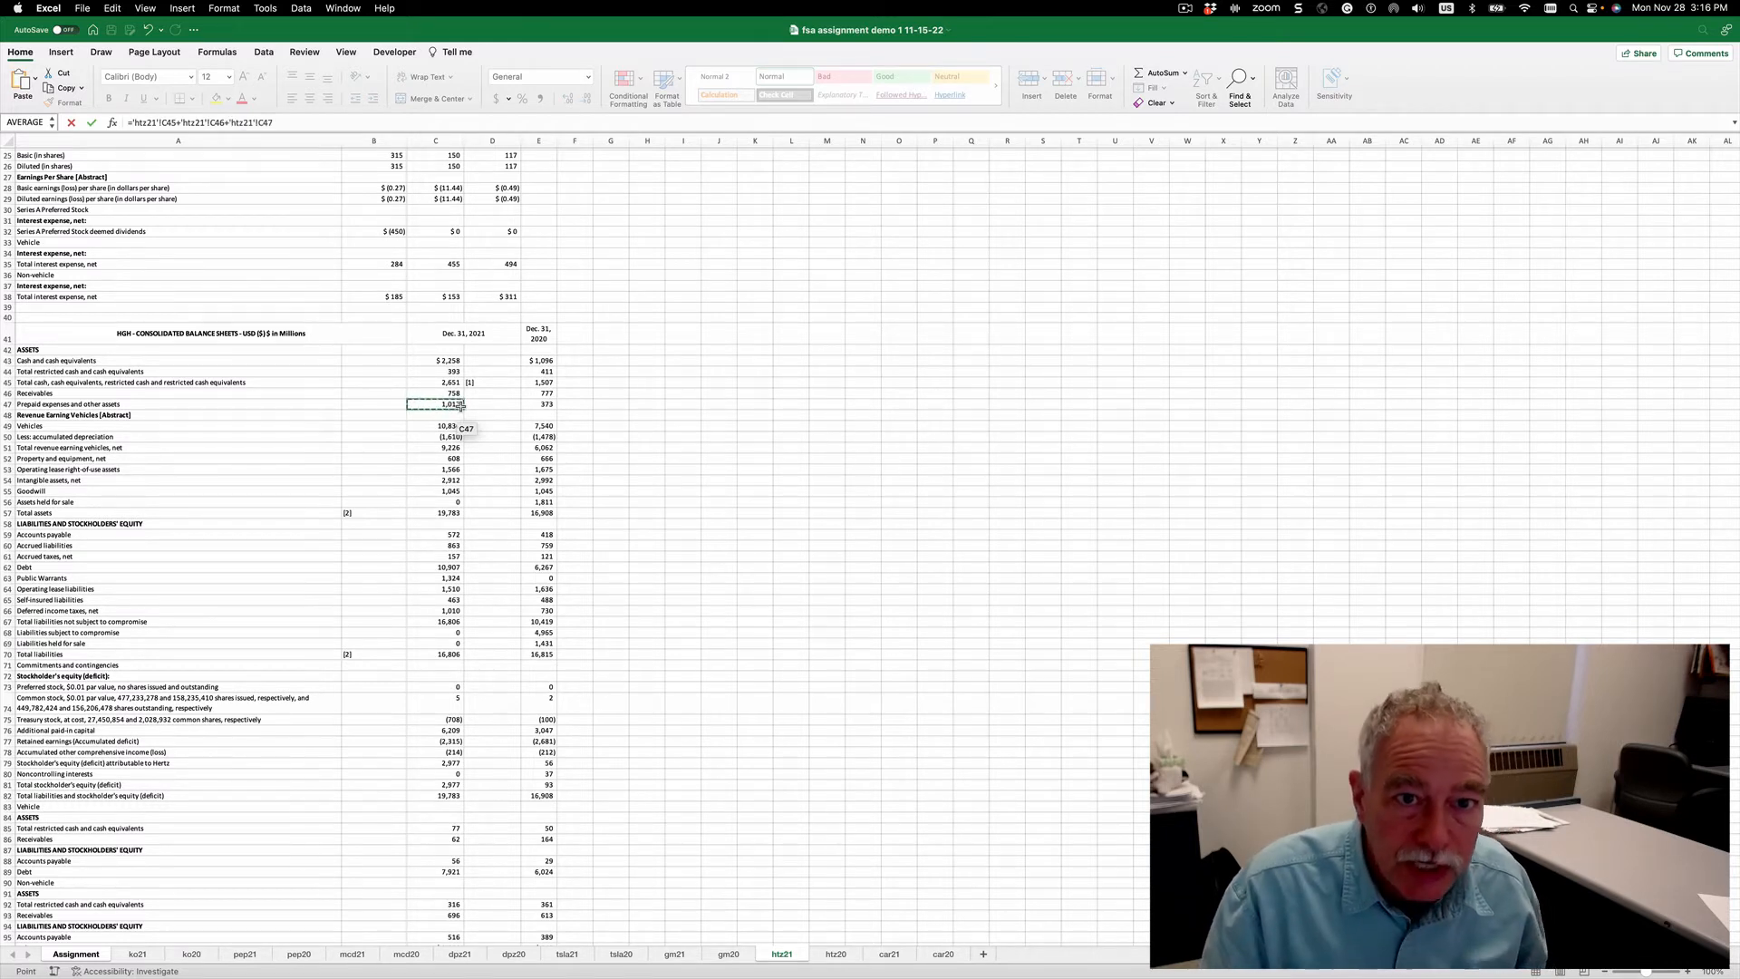
Enclose the current assets sum in parentheses and divide it by htz21's accounts payable, accrued liabilities and accrued taxes (C59, C60 and C61).
left_click(276, 122)
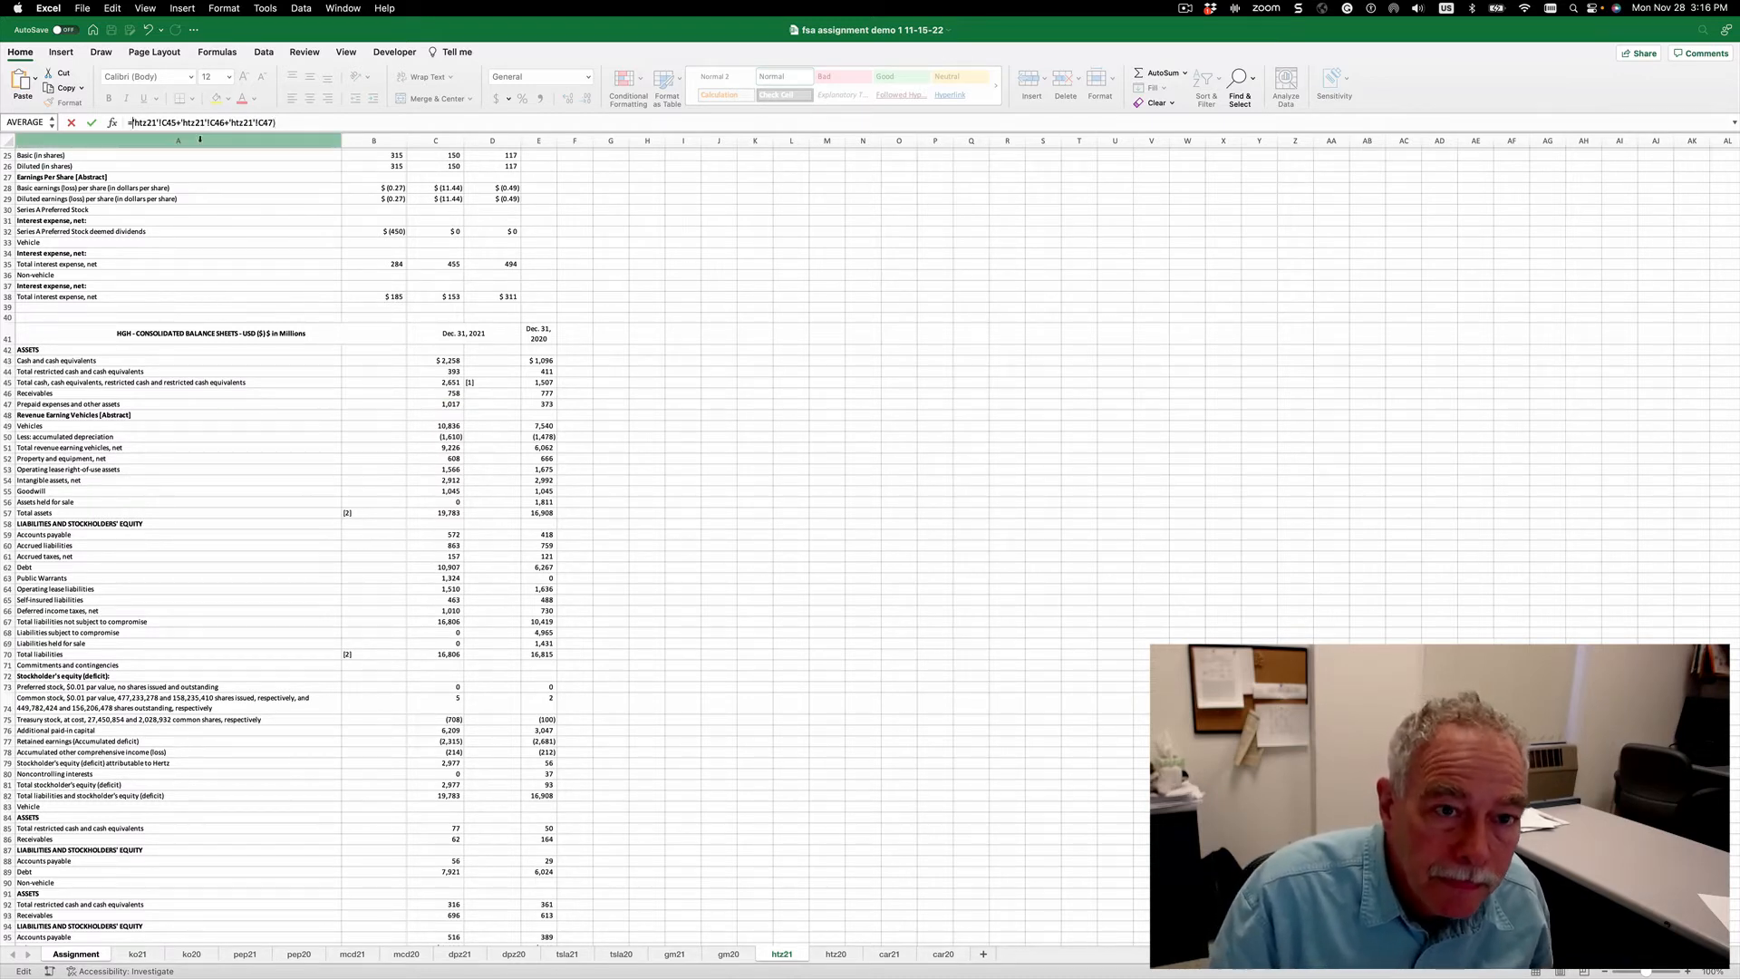
type("(")
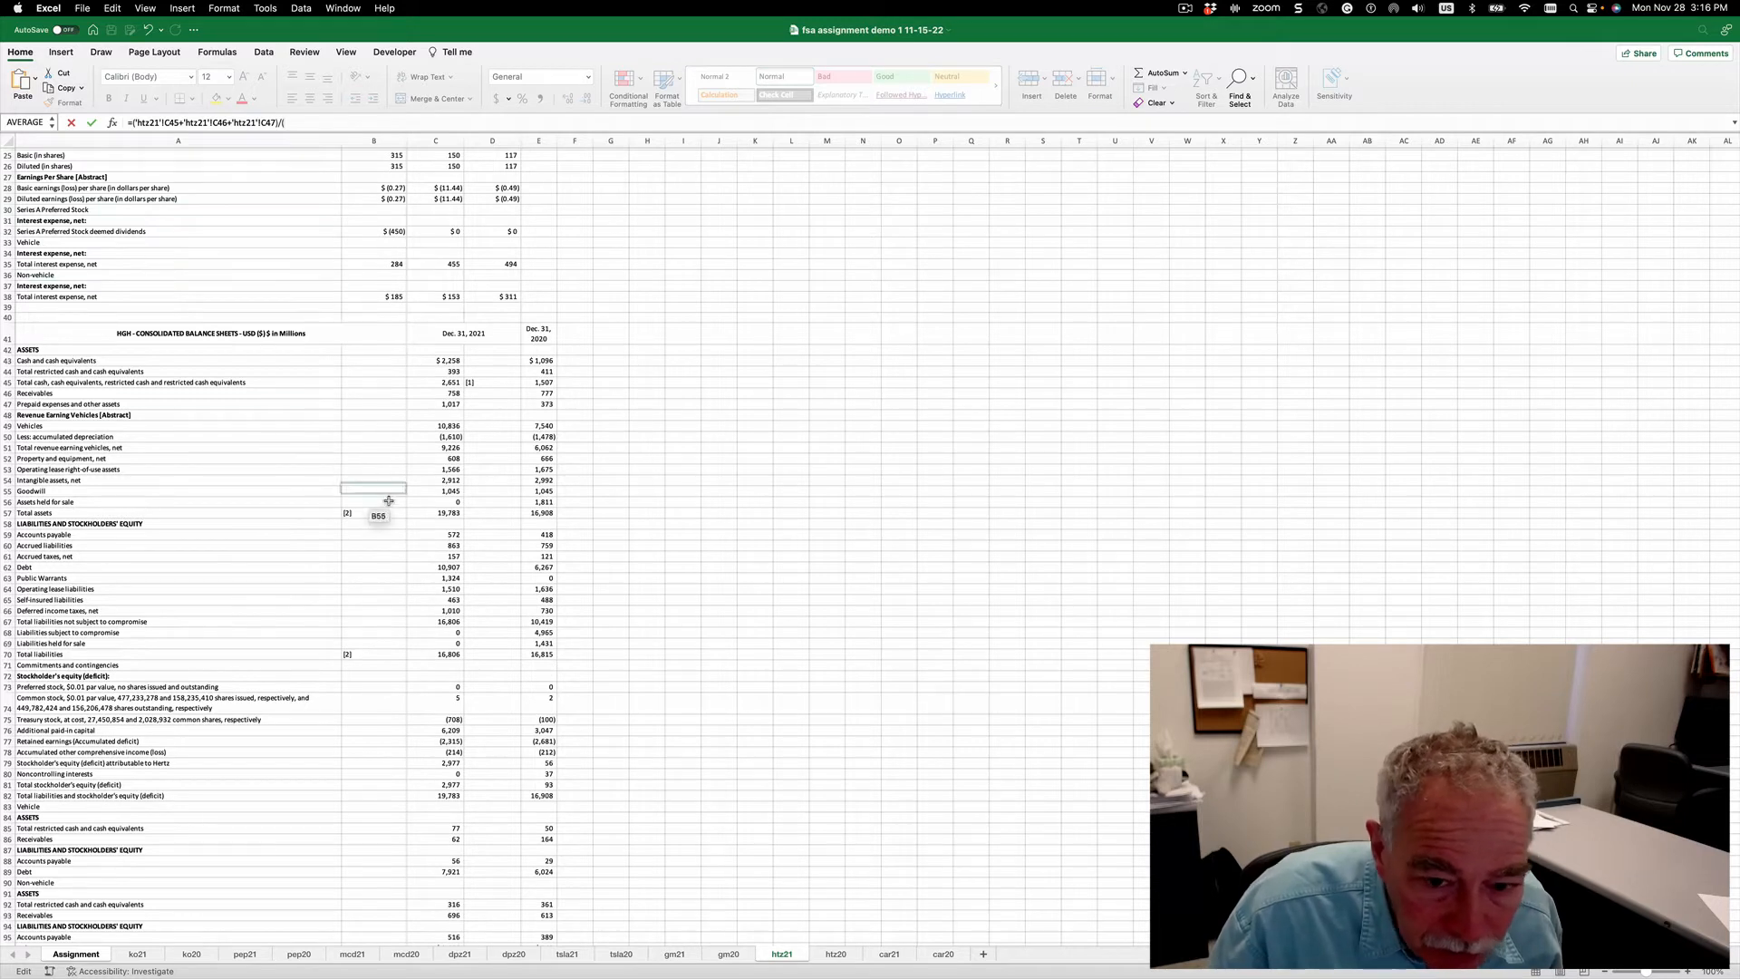
left_click(453, 535)
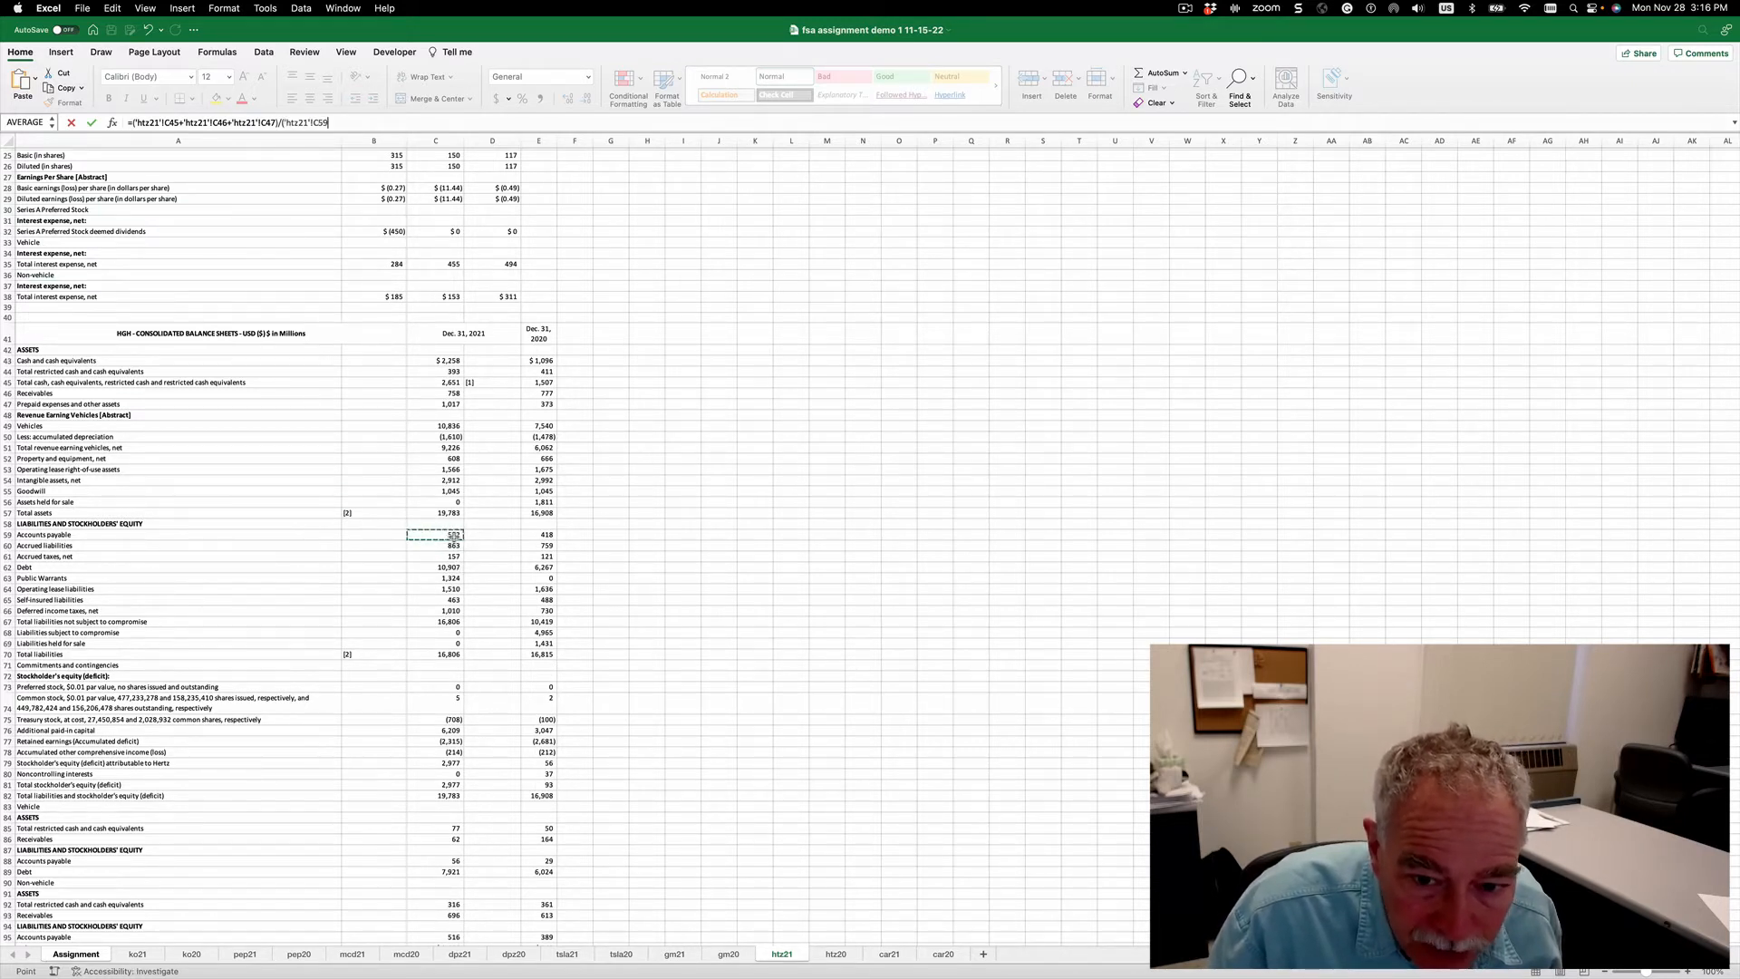
type("+")
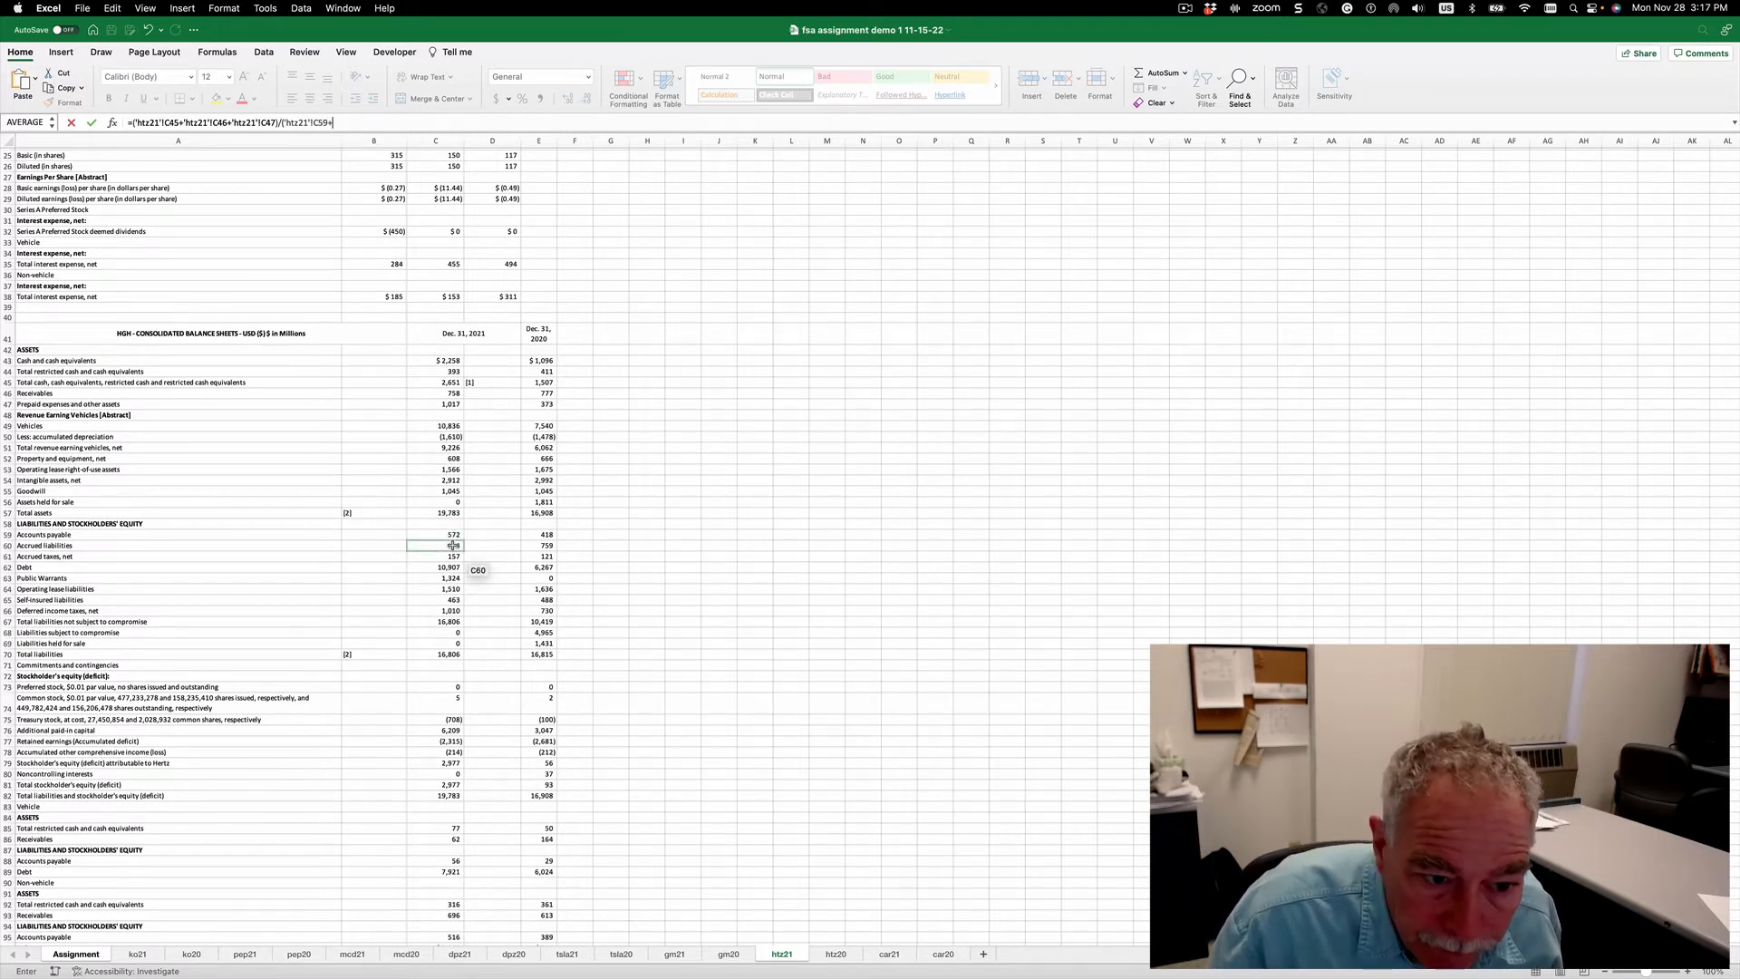
left_click(454, 545)
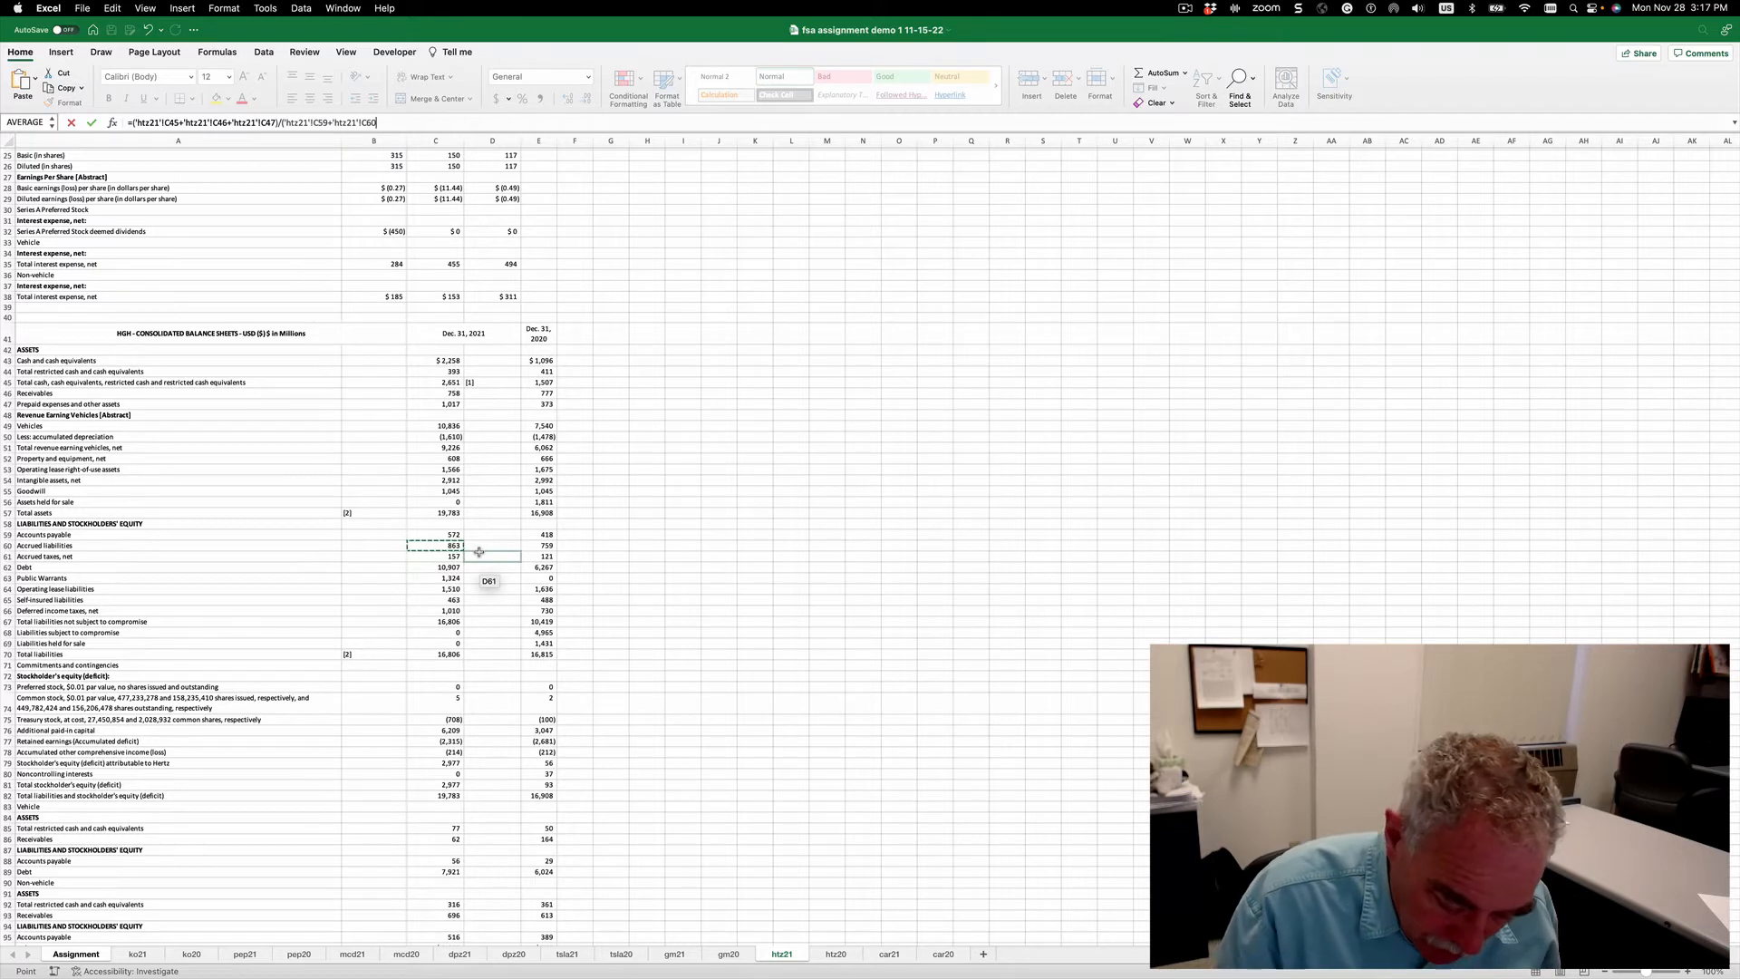
type("+")
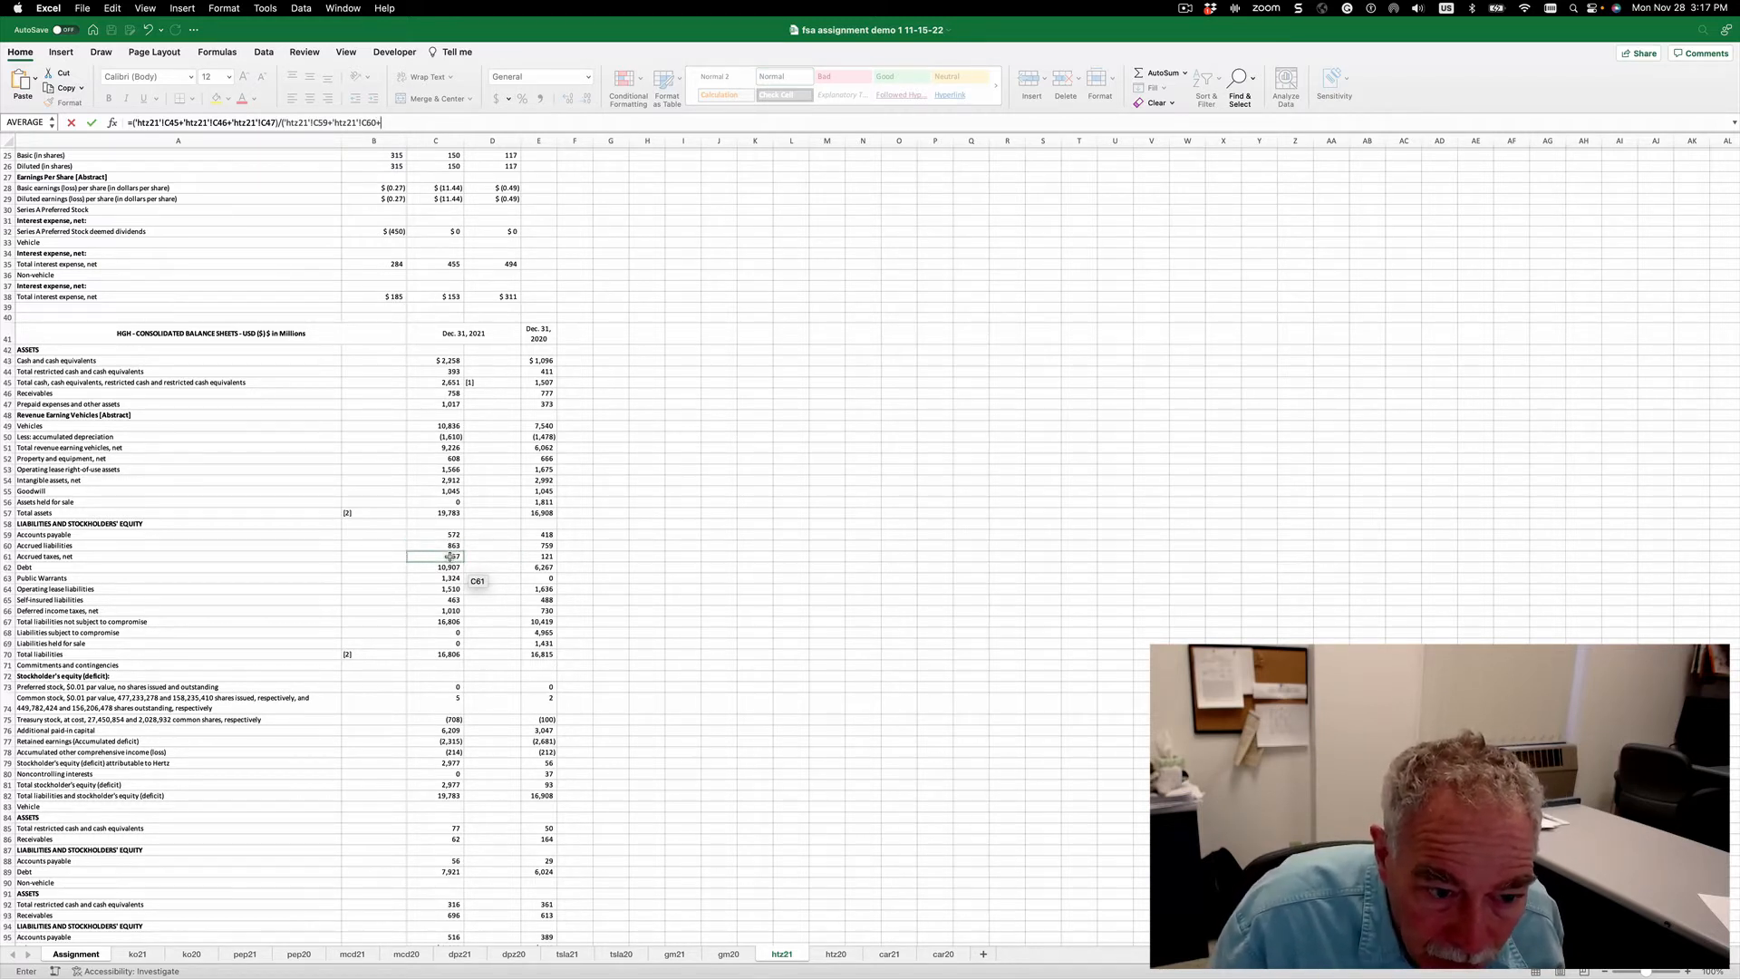
left_click(449, 556)
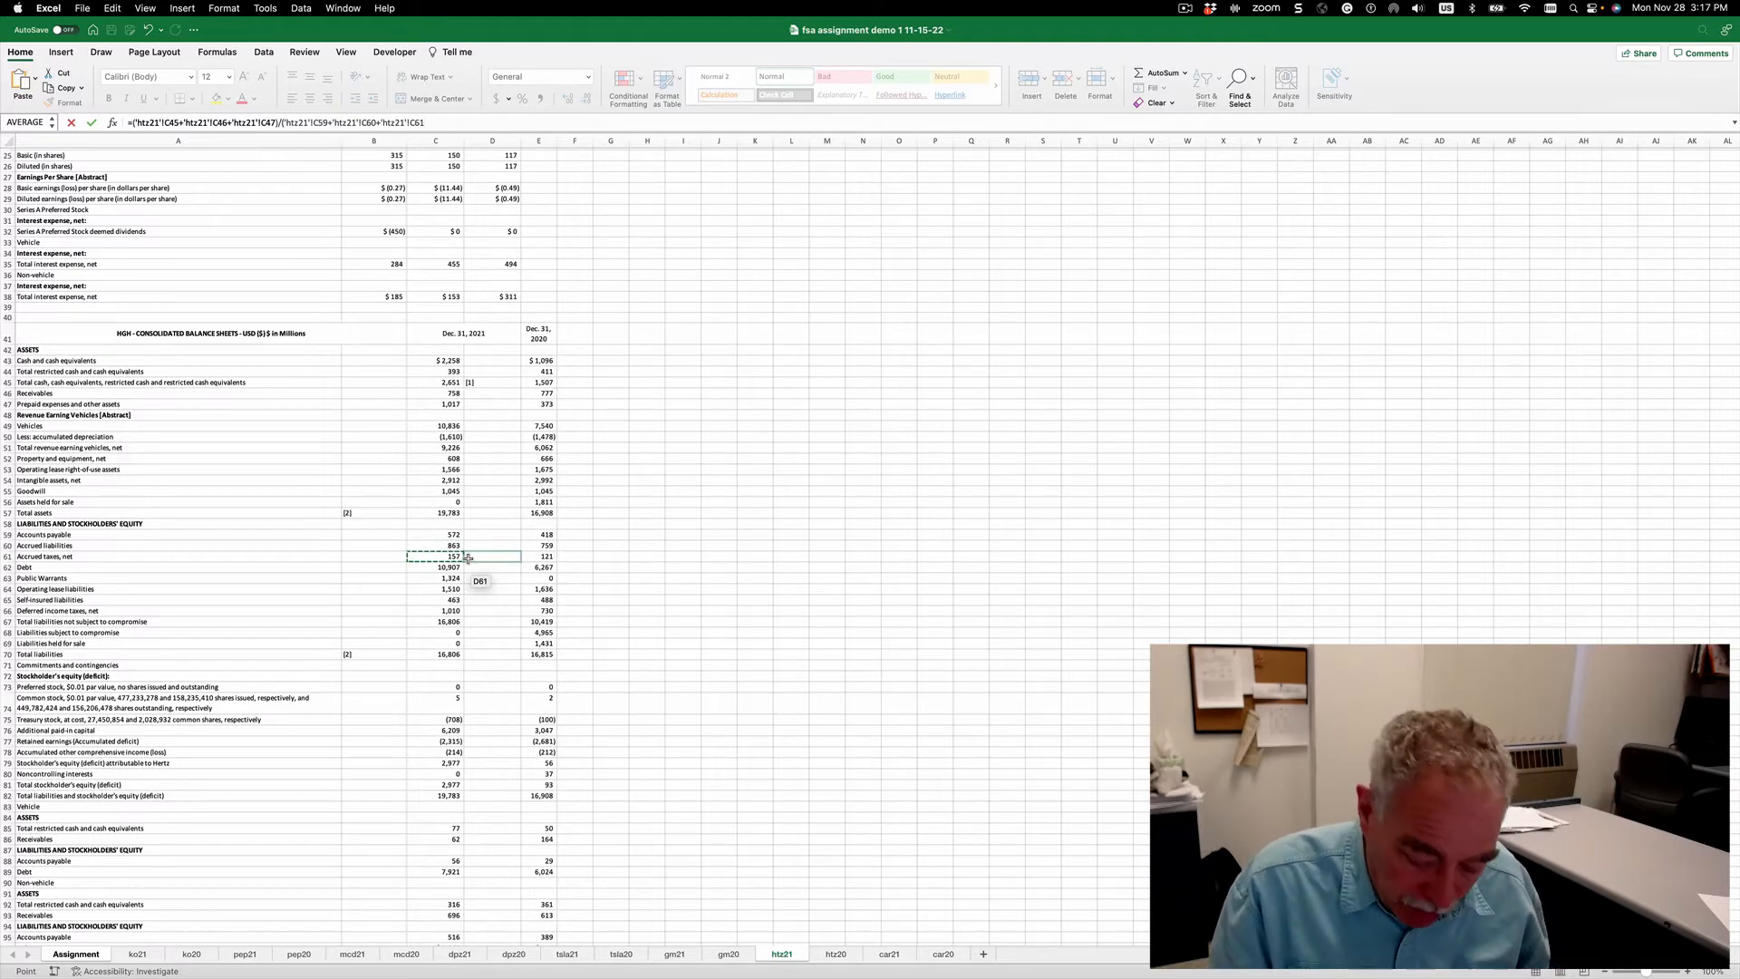
Finish the E25 formula with a closing parenthesis after the last liability reference, replacing the stray underscore, and enter it.
type(")")
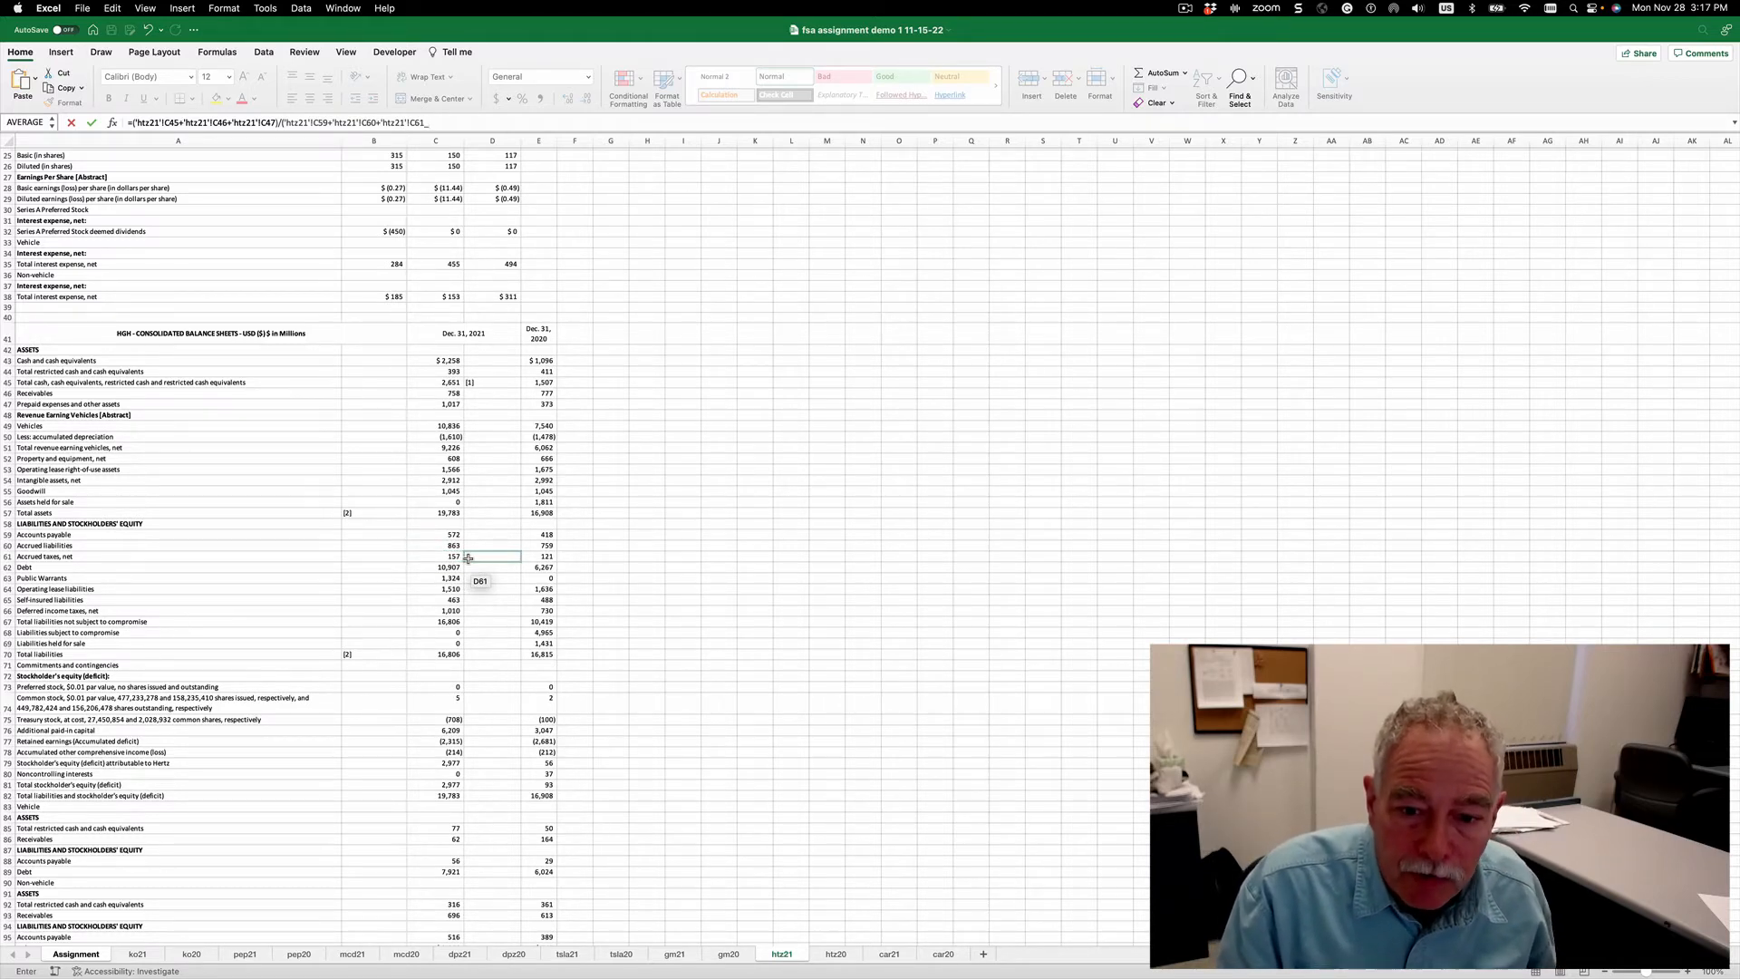
key("Return")
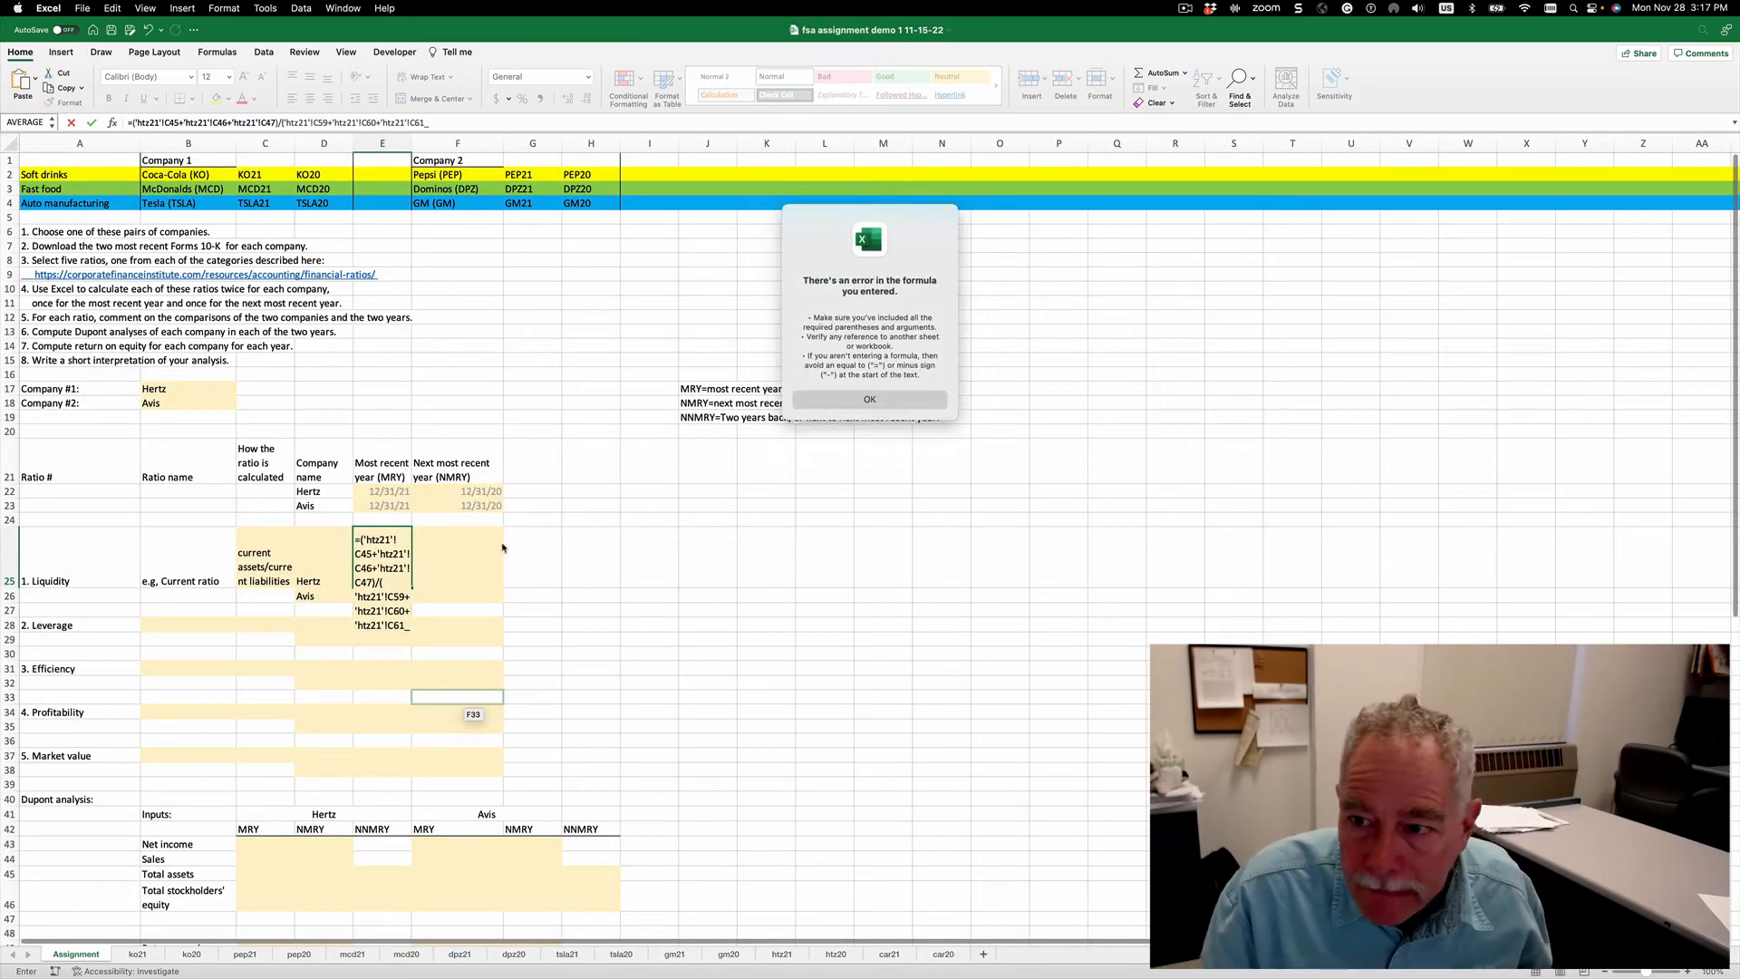
left_click(833, 398)
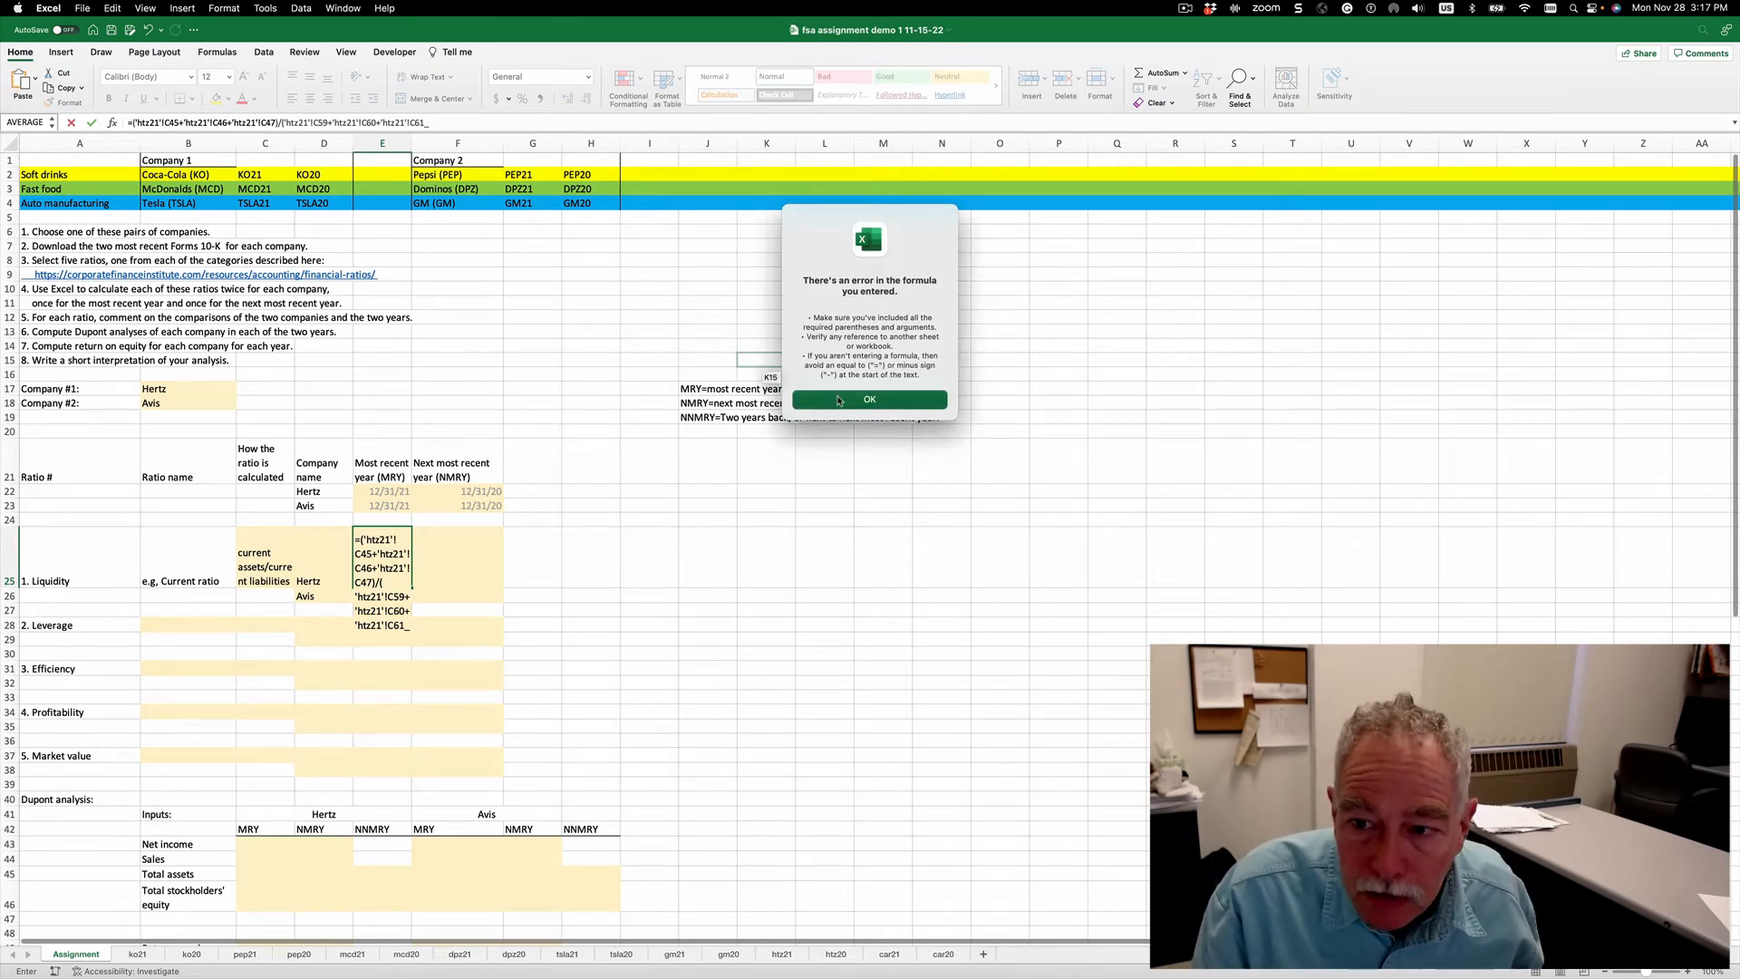
left_click(438, 123)
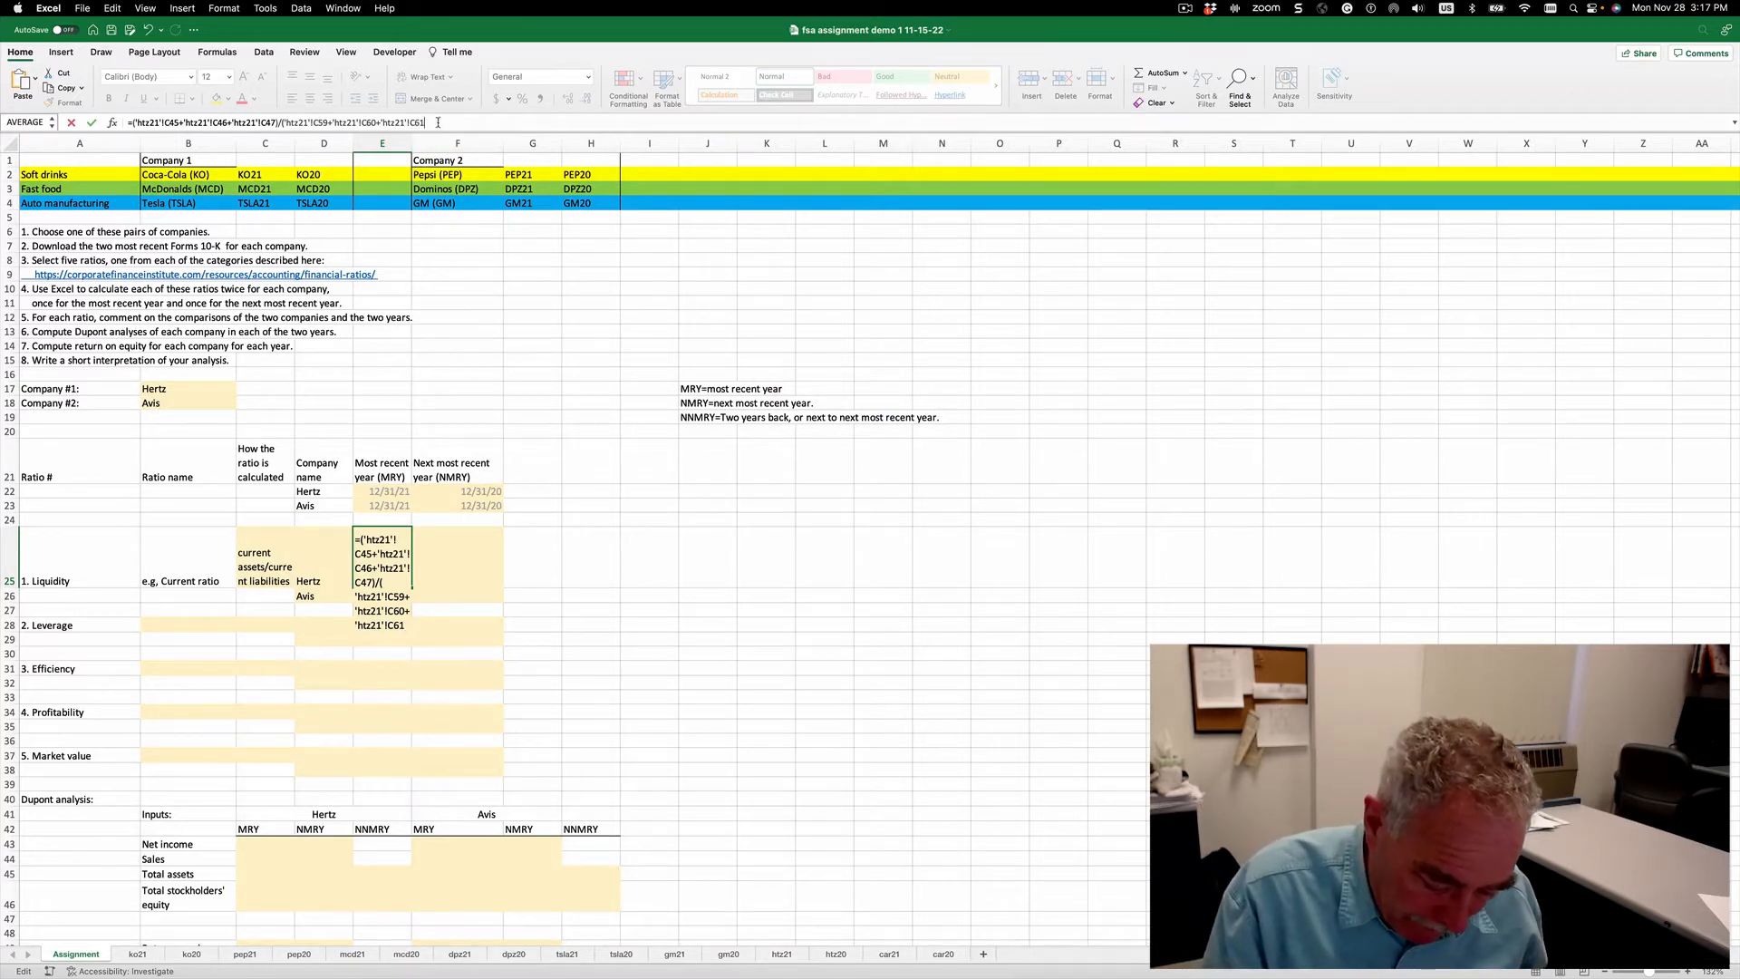
key("Return")
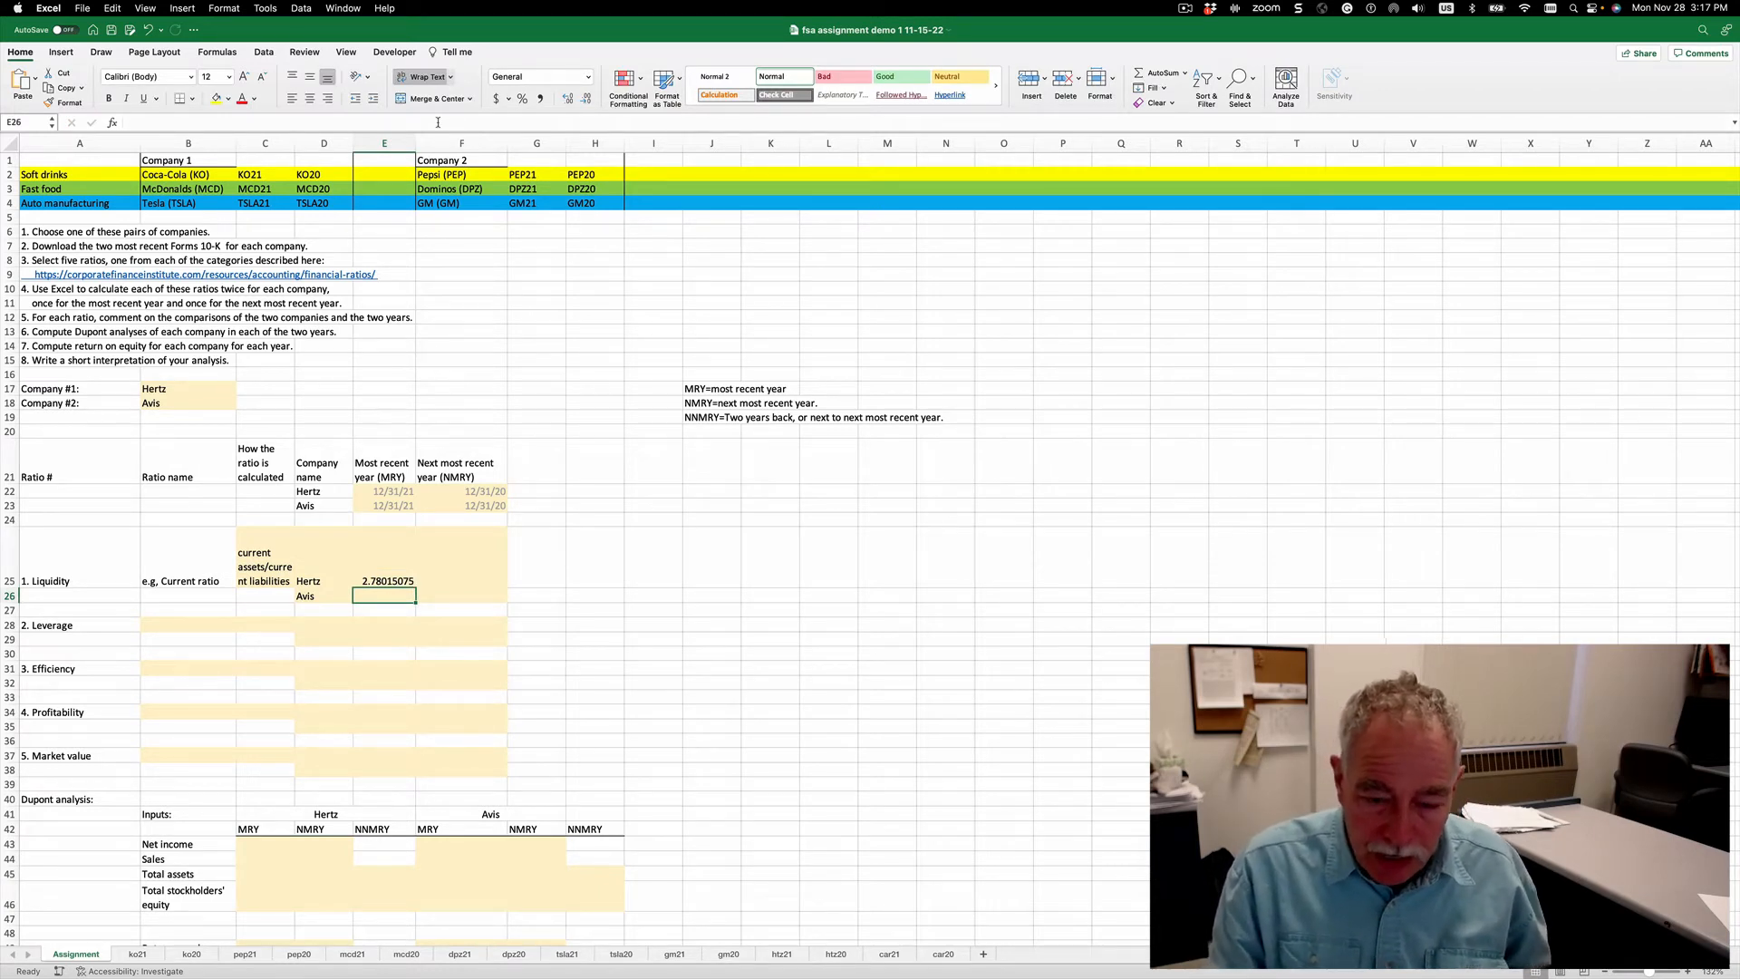
Examine the Dec. 31, 2020 balance sheet on the htz20 sheet for Hertz's next most recent year ratio in F25.
key("Up")
key("Right")
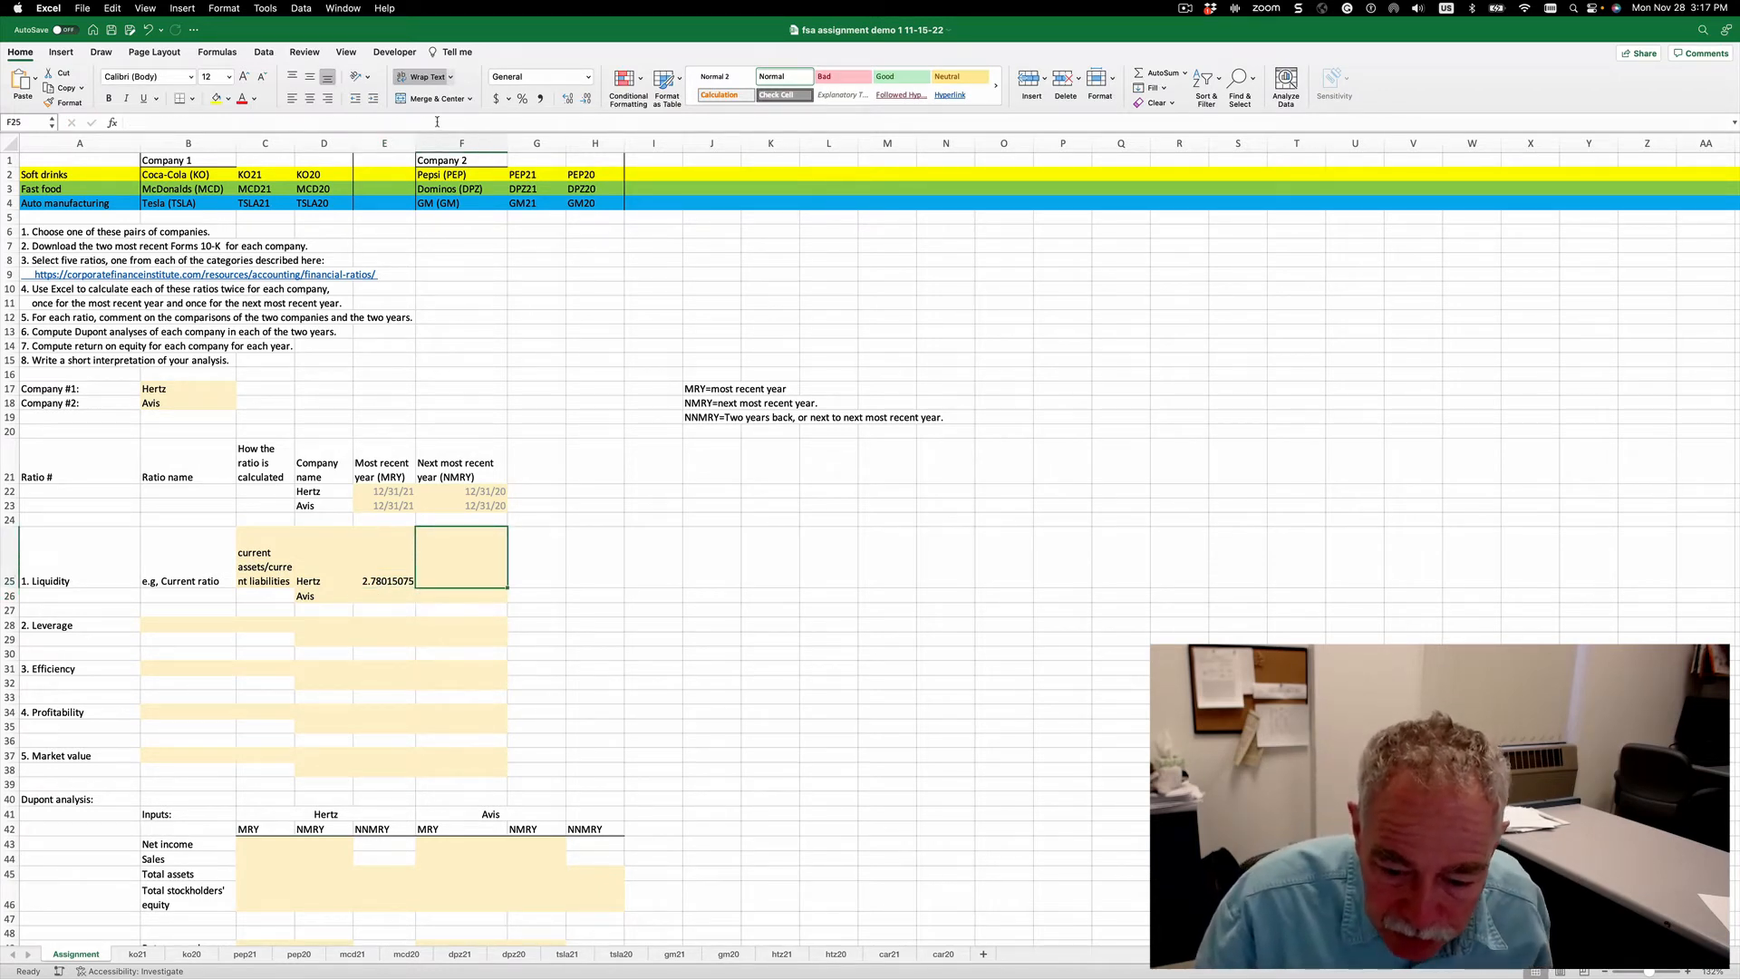
left_click(835, 955)
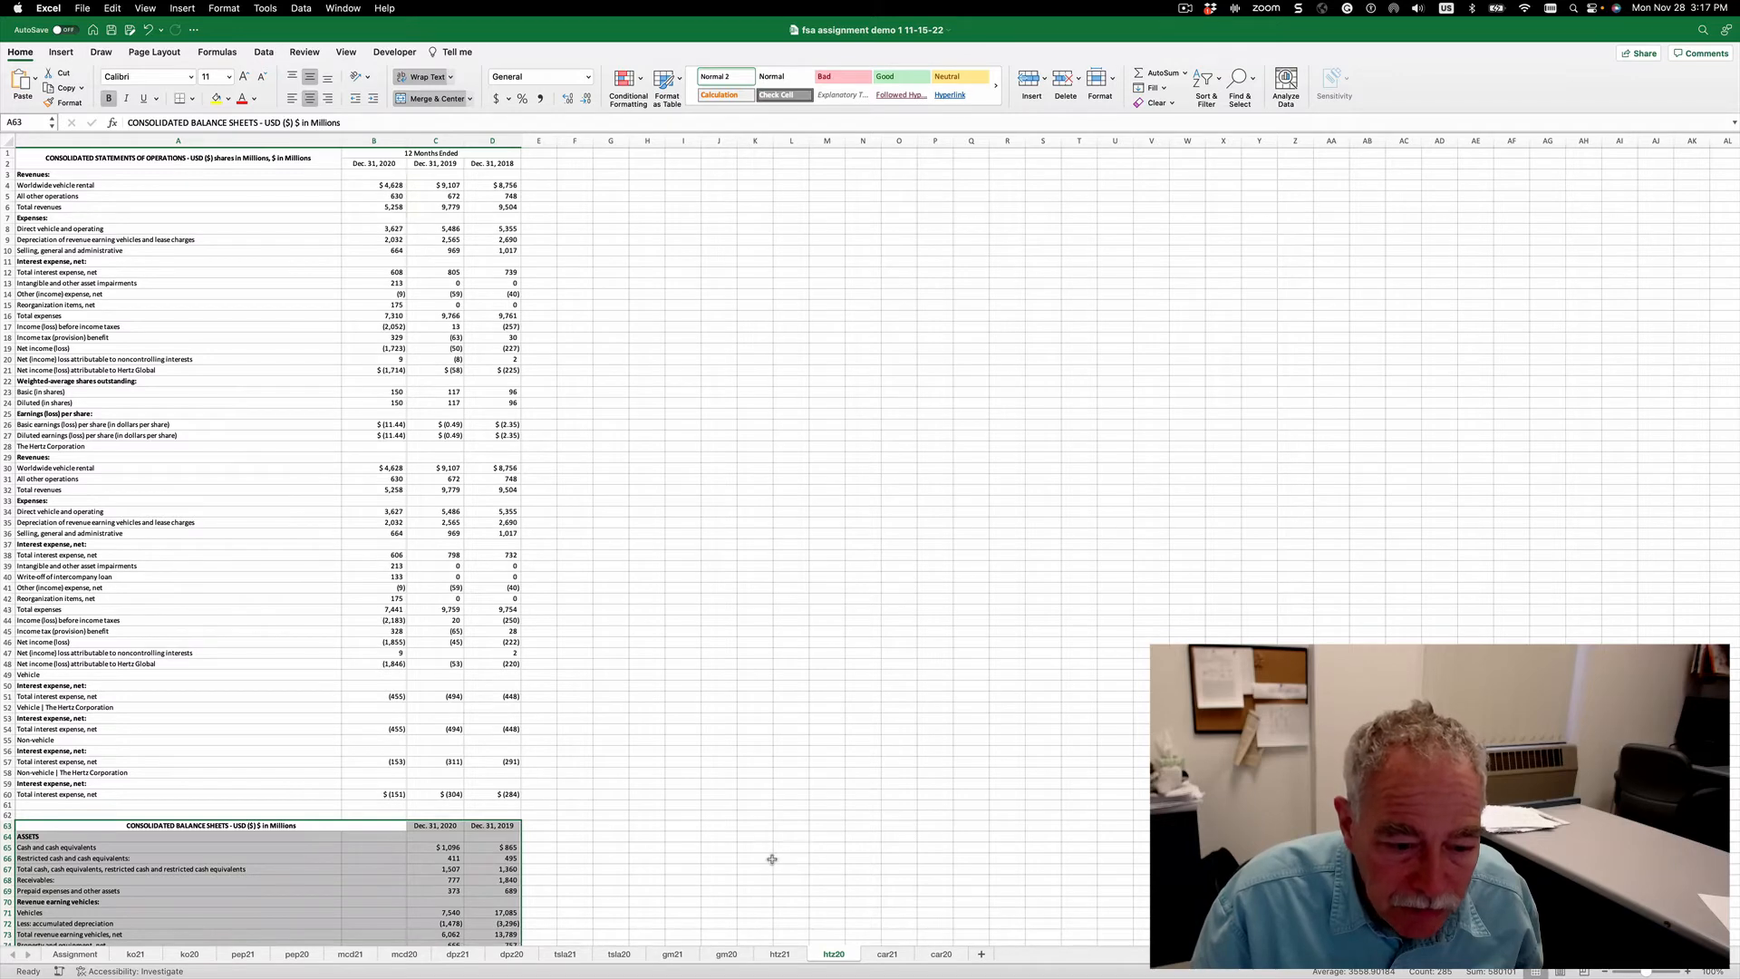
scroll(772, 859, "down", 6)
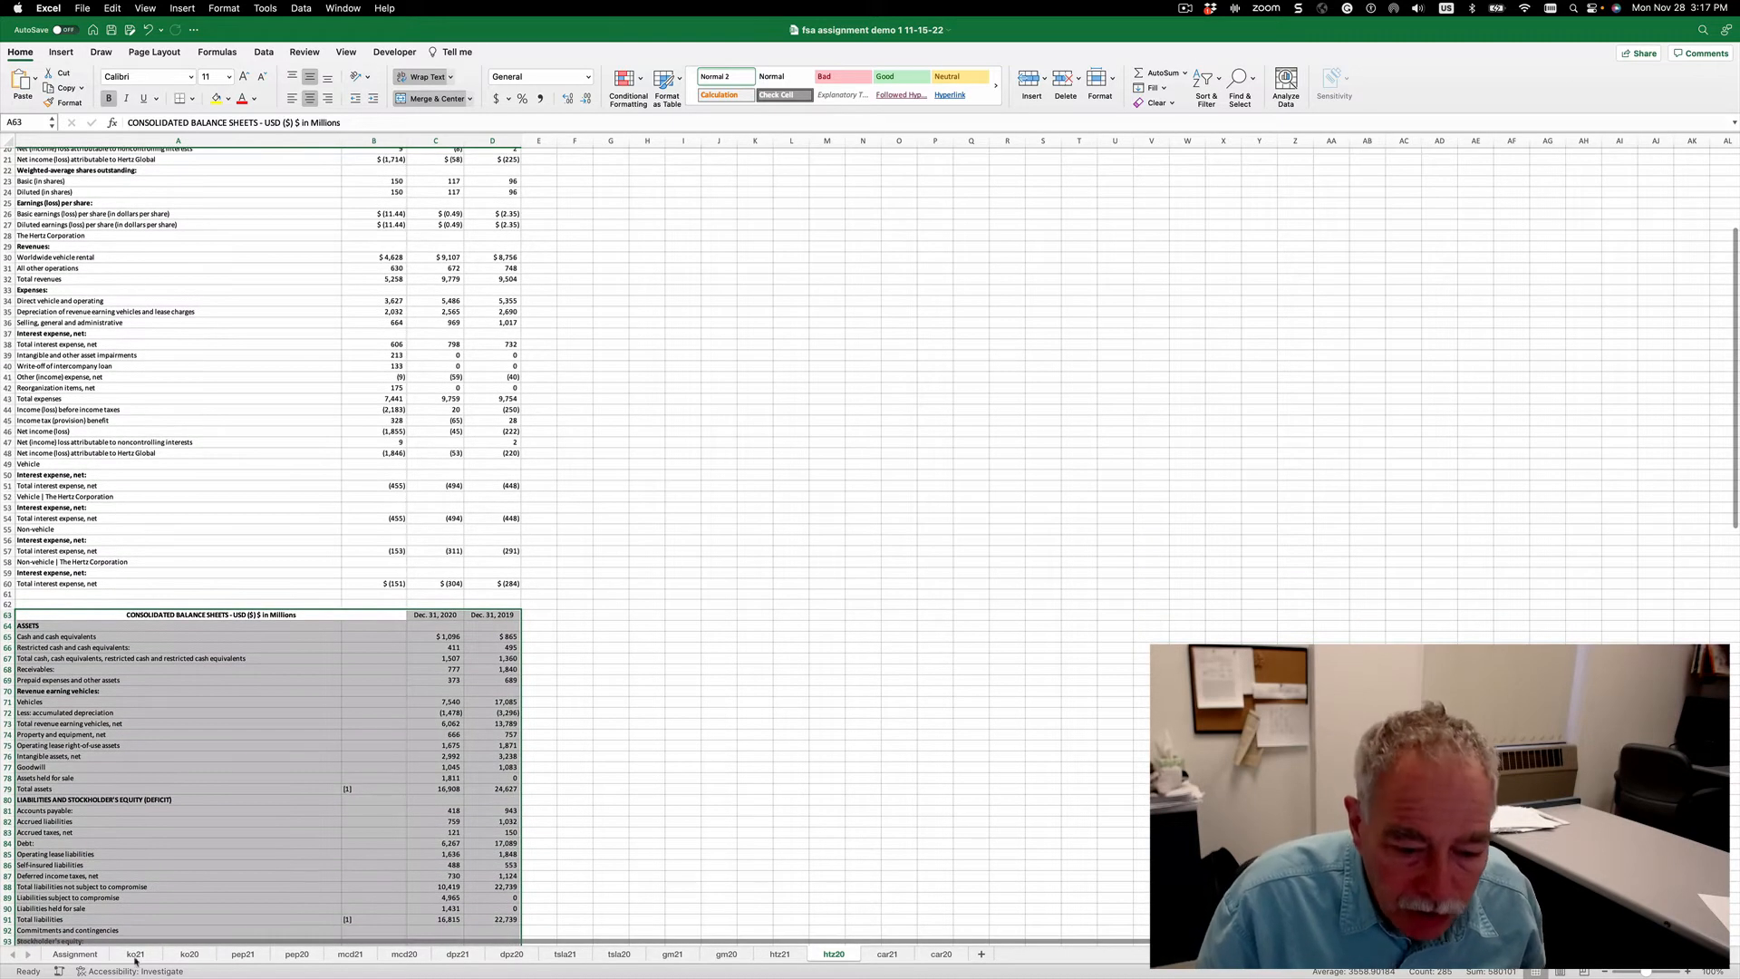
left_click(73, 954)
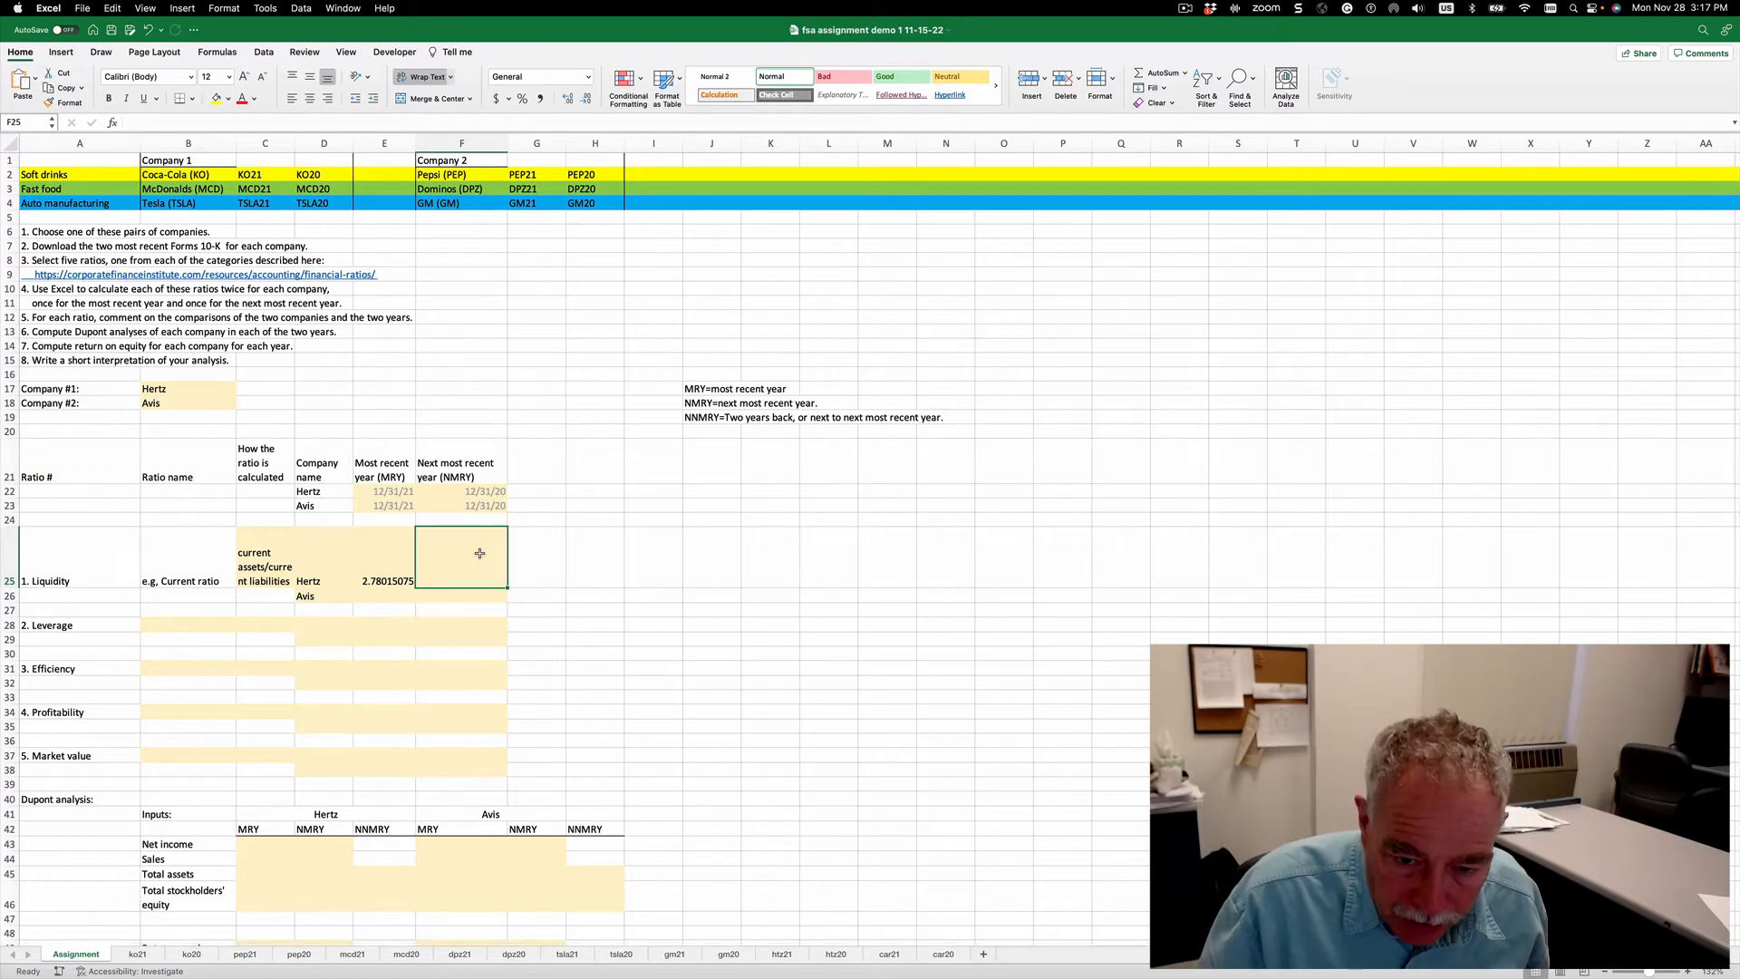
type("=")
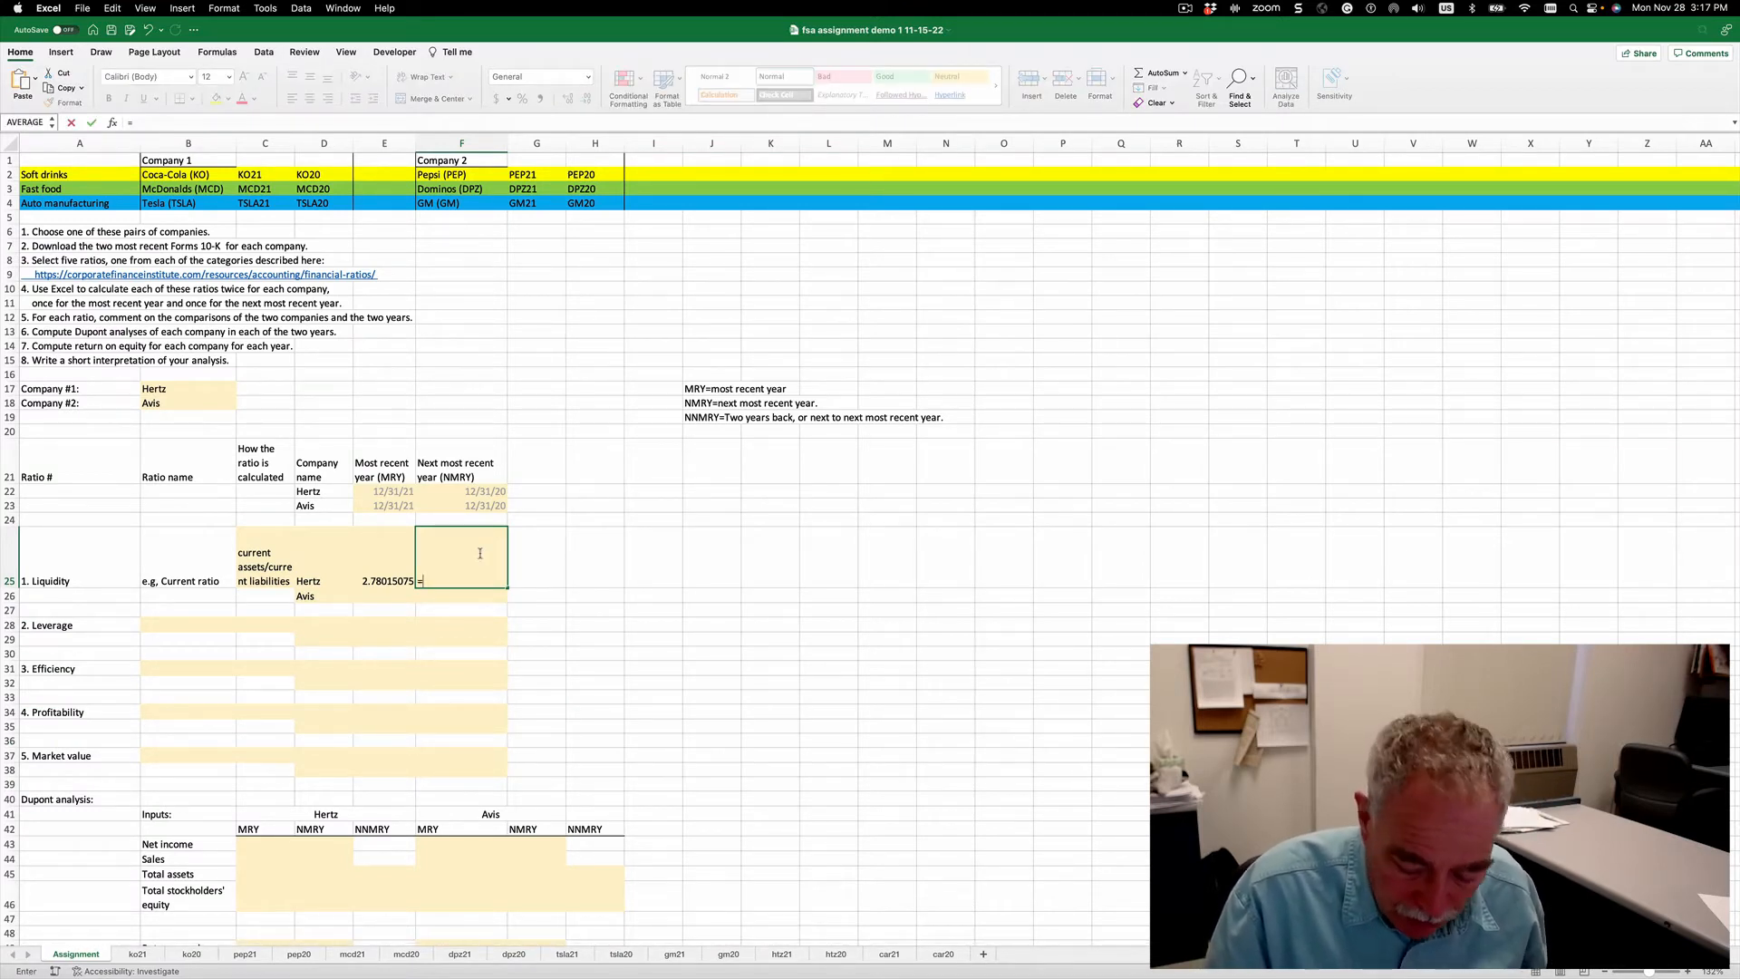
key("Escape")
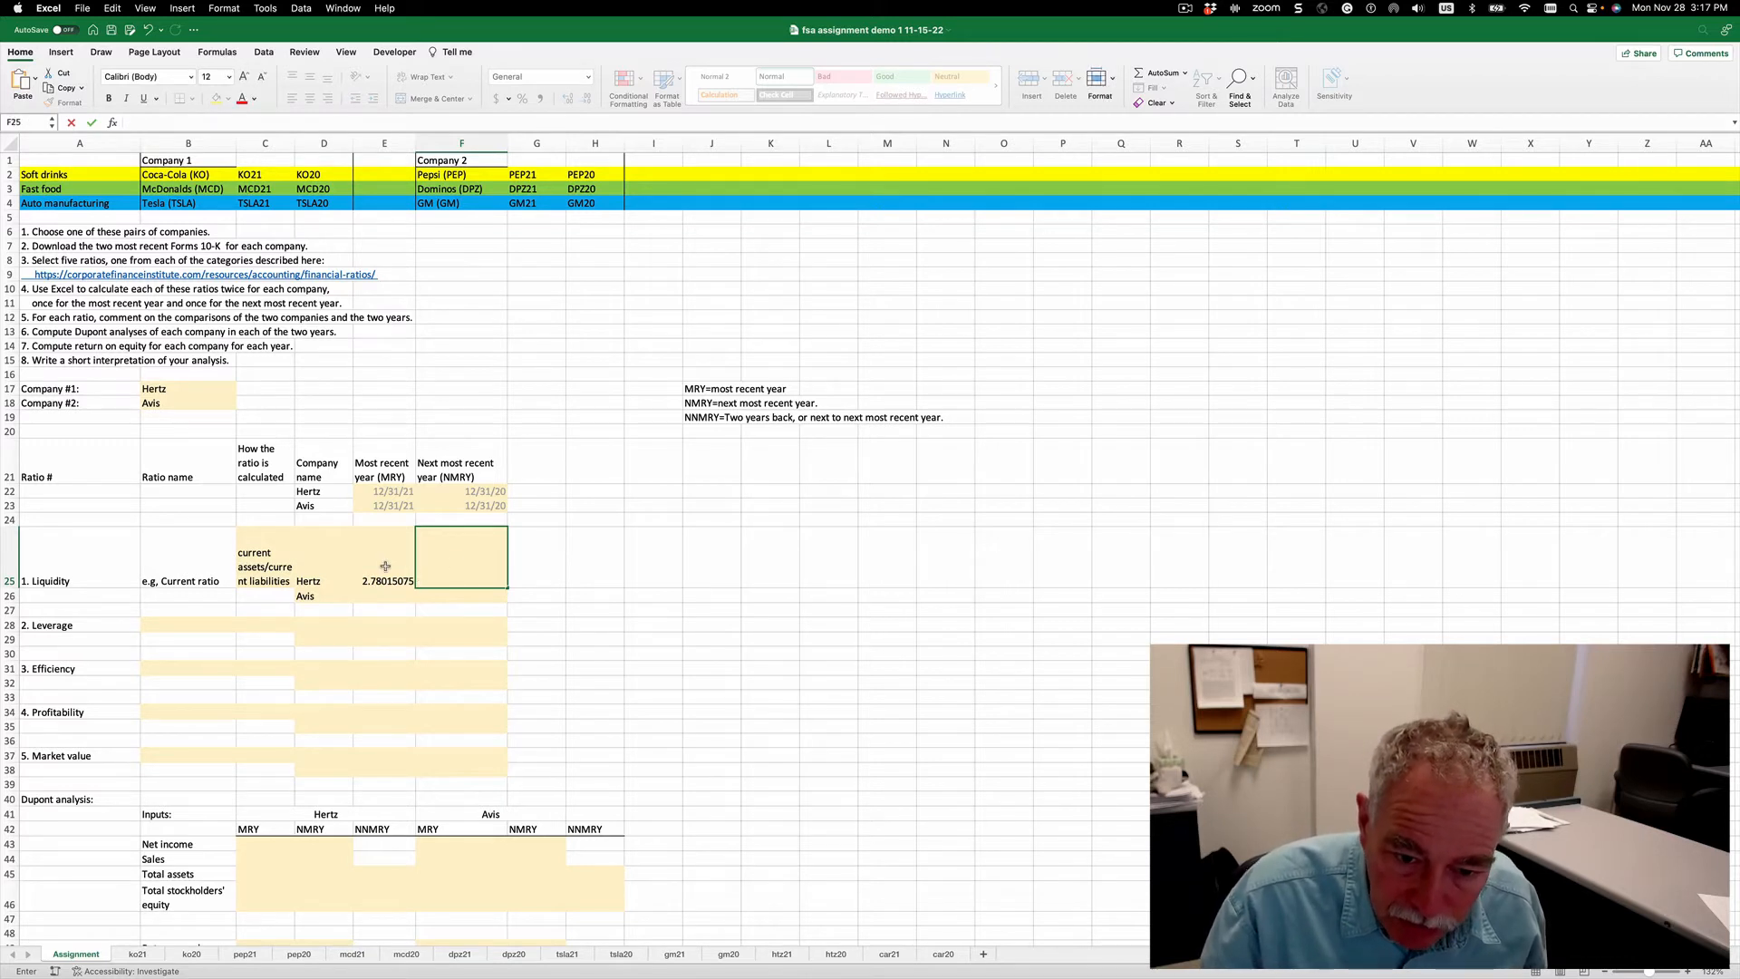
Copy Hertz's liquidity formula from E25 into the next most recent year cell F25.
left_click(387, 565)
key("super+c")
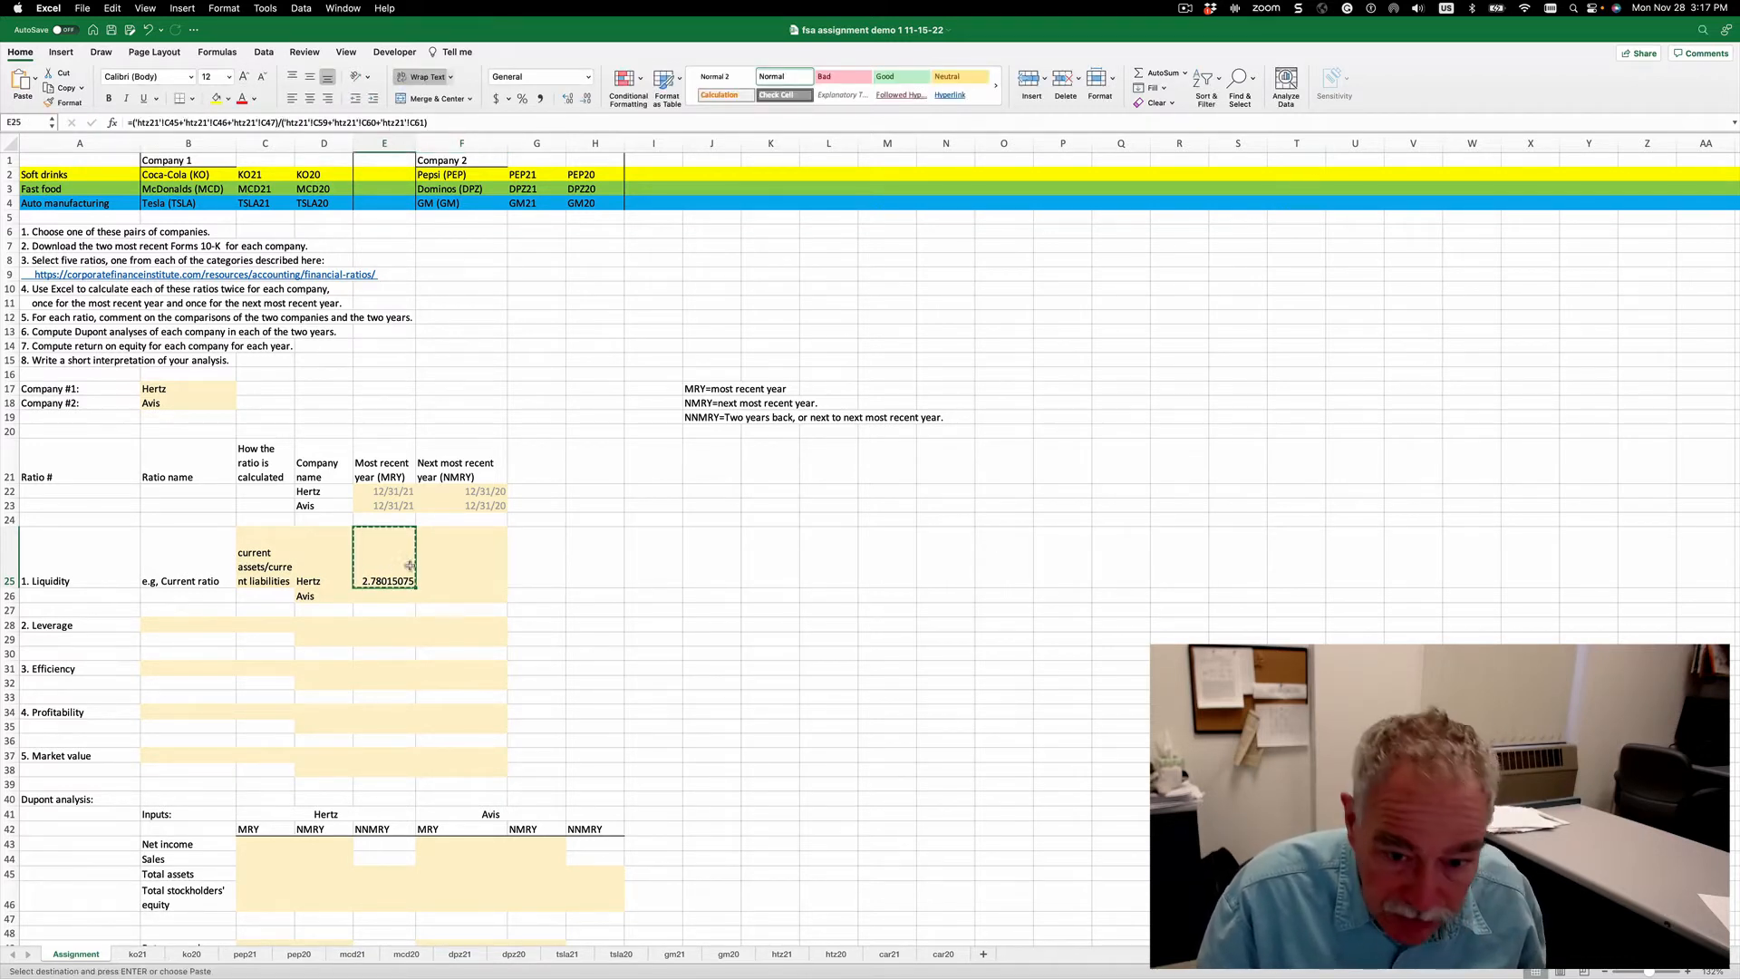
left_click(449, 569)
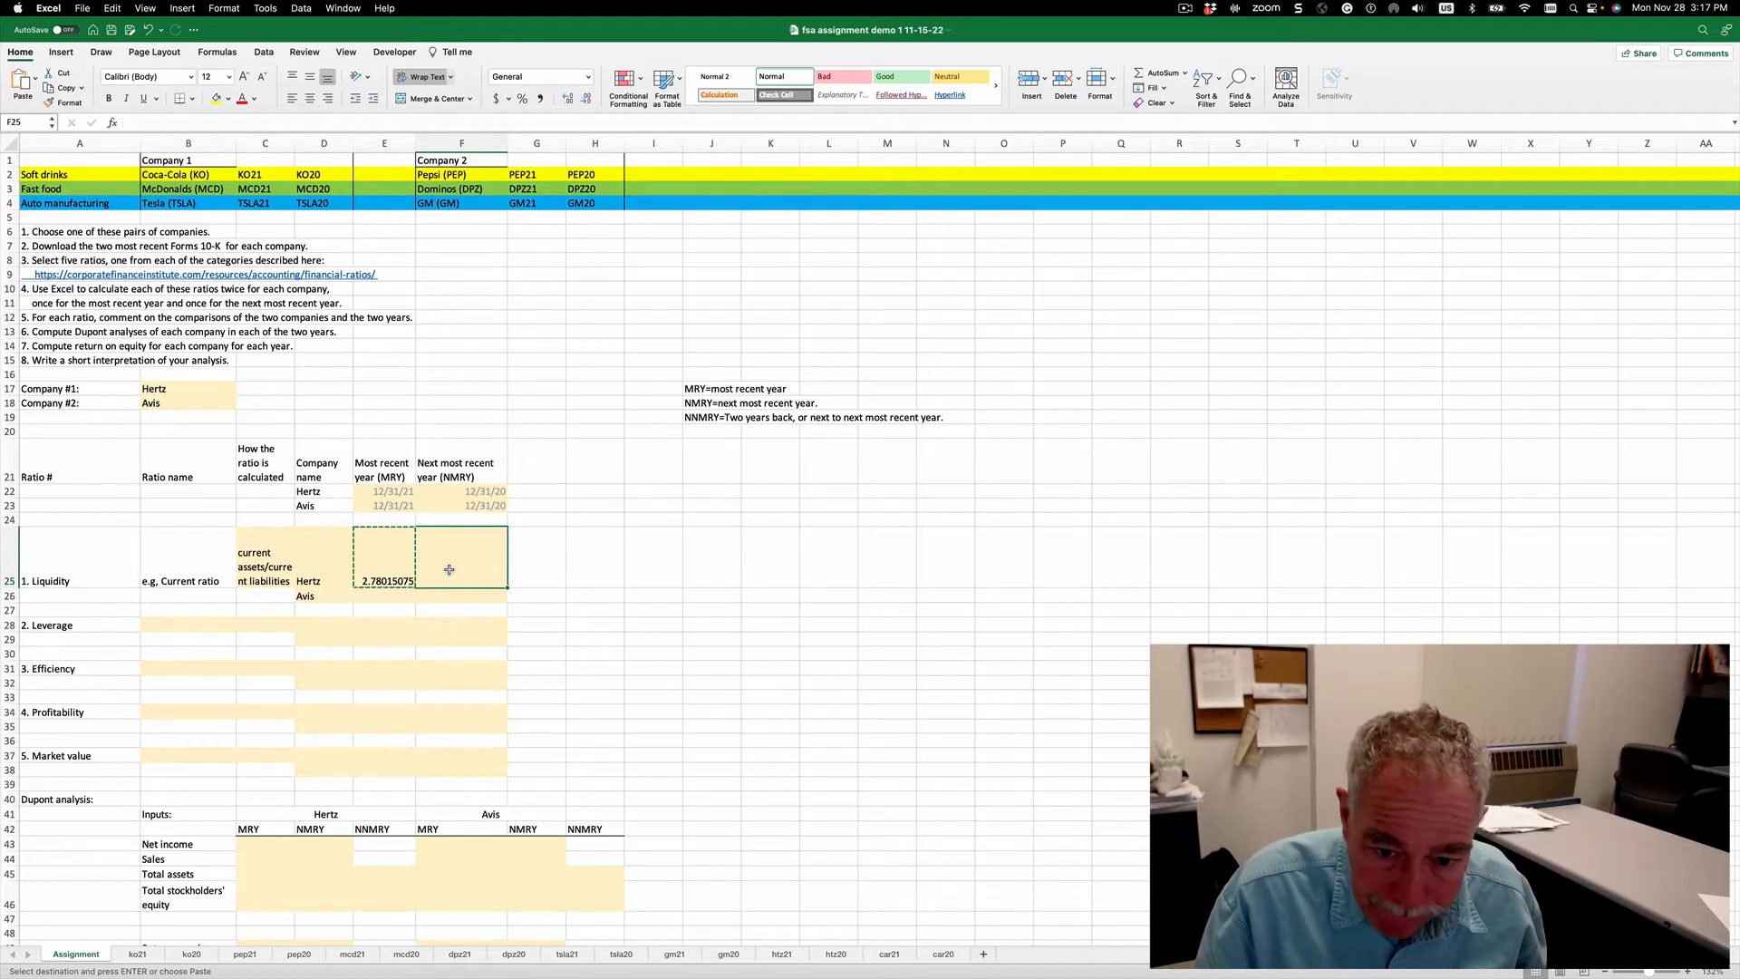
key("super+v")
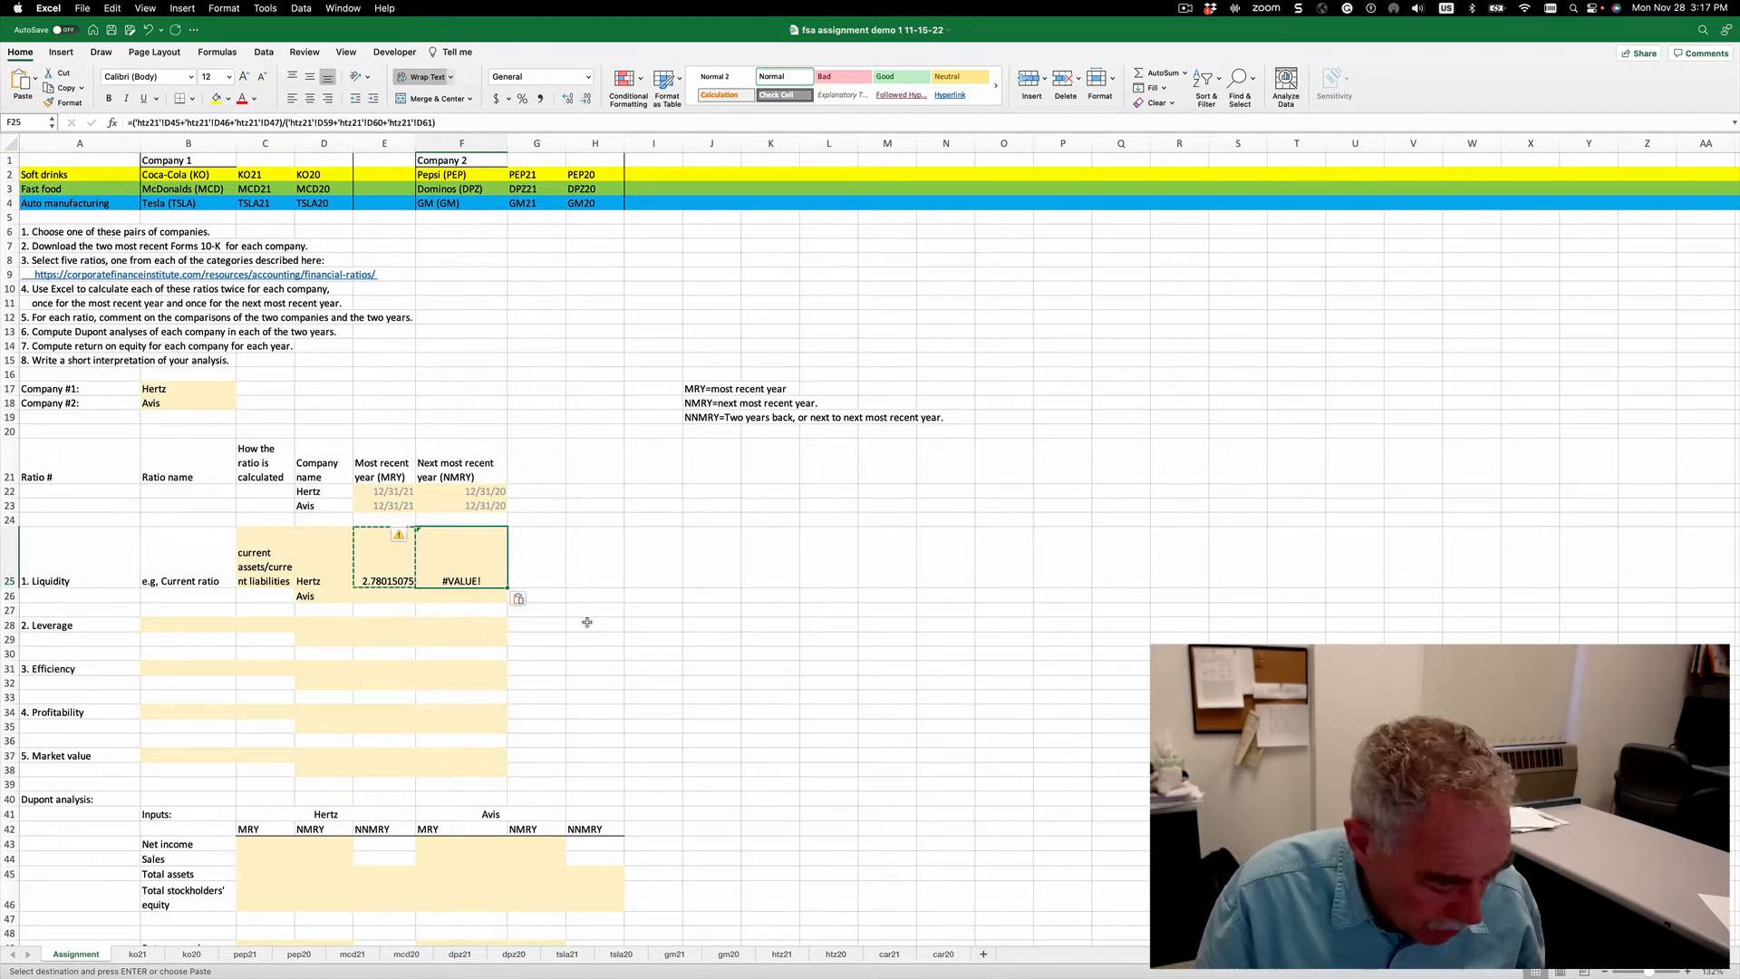
key("Escape")
left_click(585, 622)
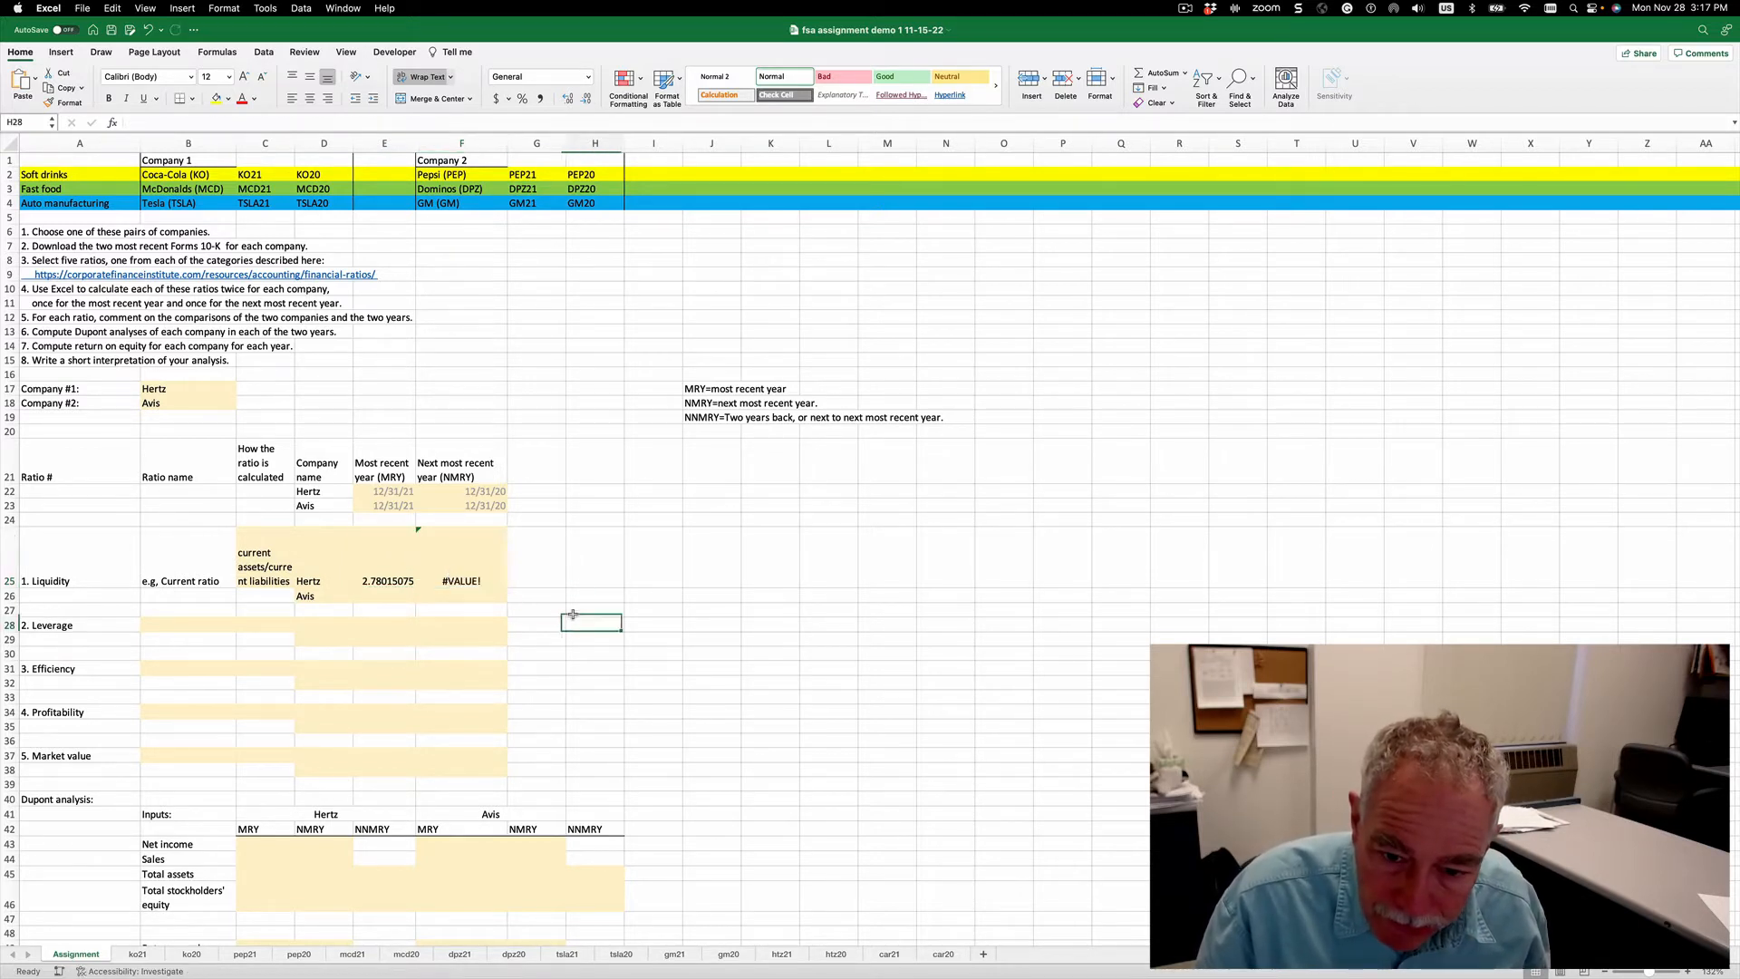
Restart the F25 formula with an opening parenthesis and sum htz21's Dec. 31, 2020 current assets (E43, E44, E46 and E47).
left_click(464, 569)
type("=")
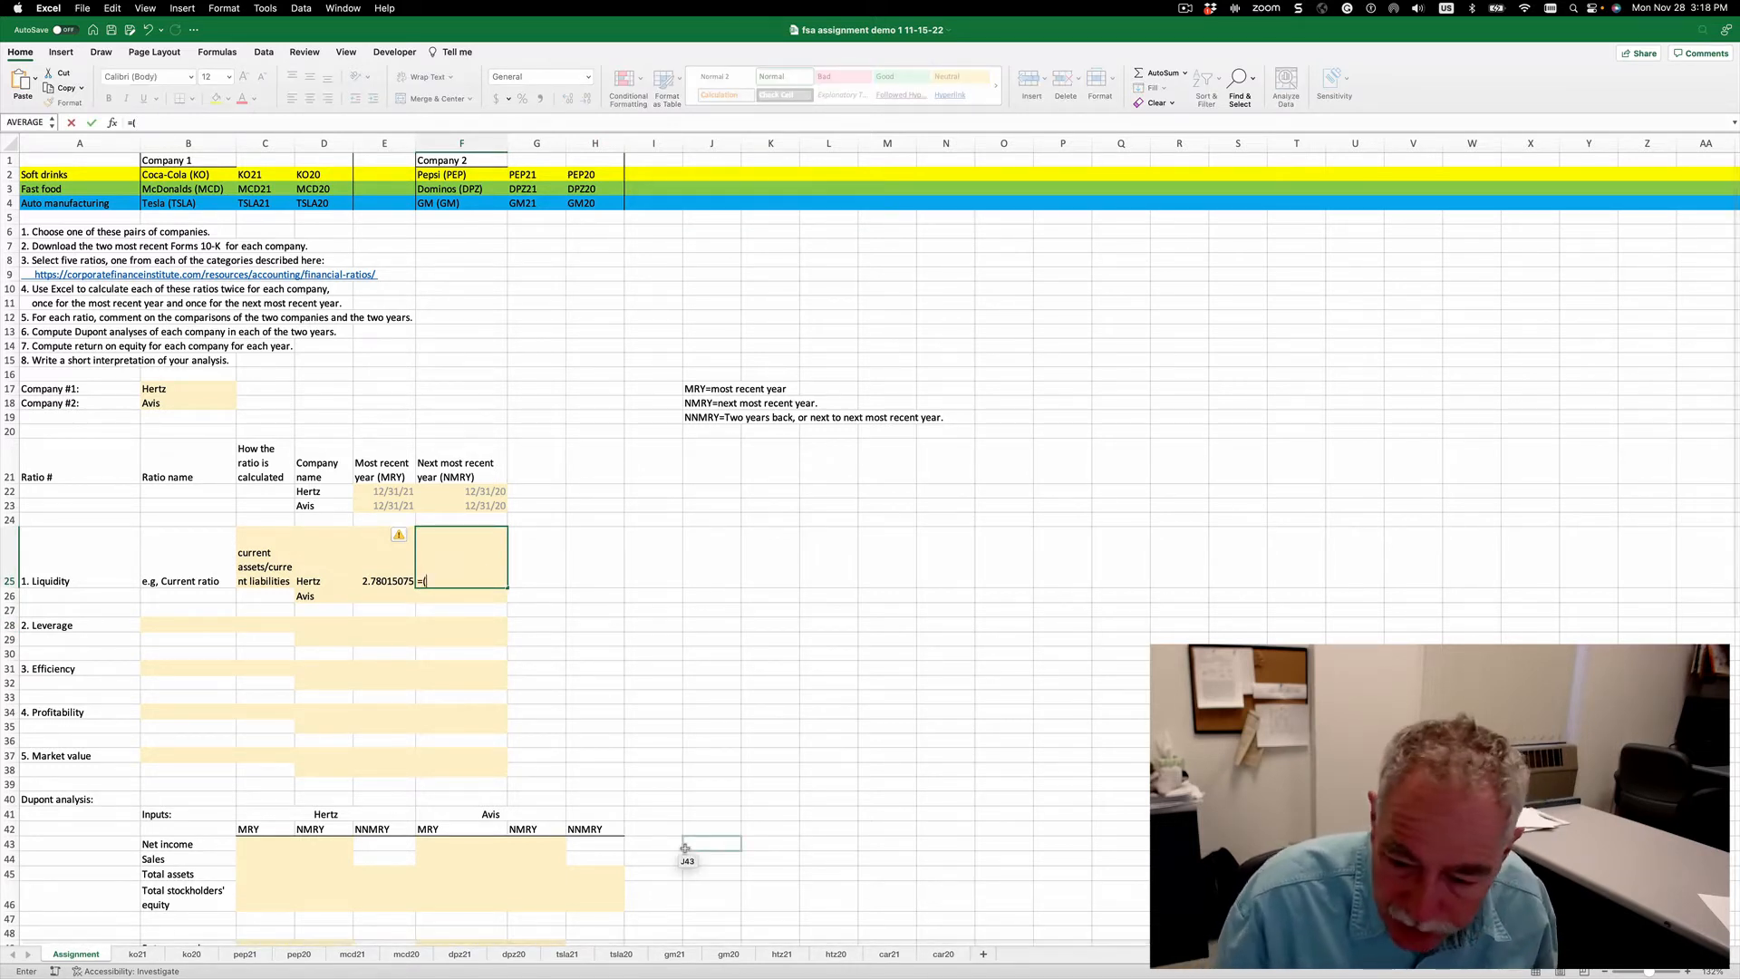
type("(")
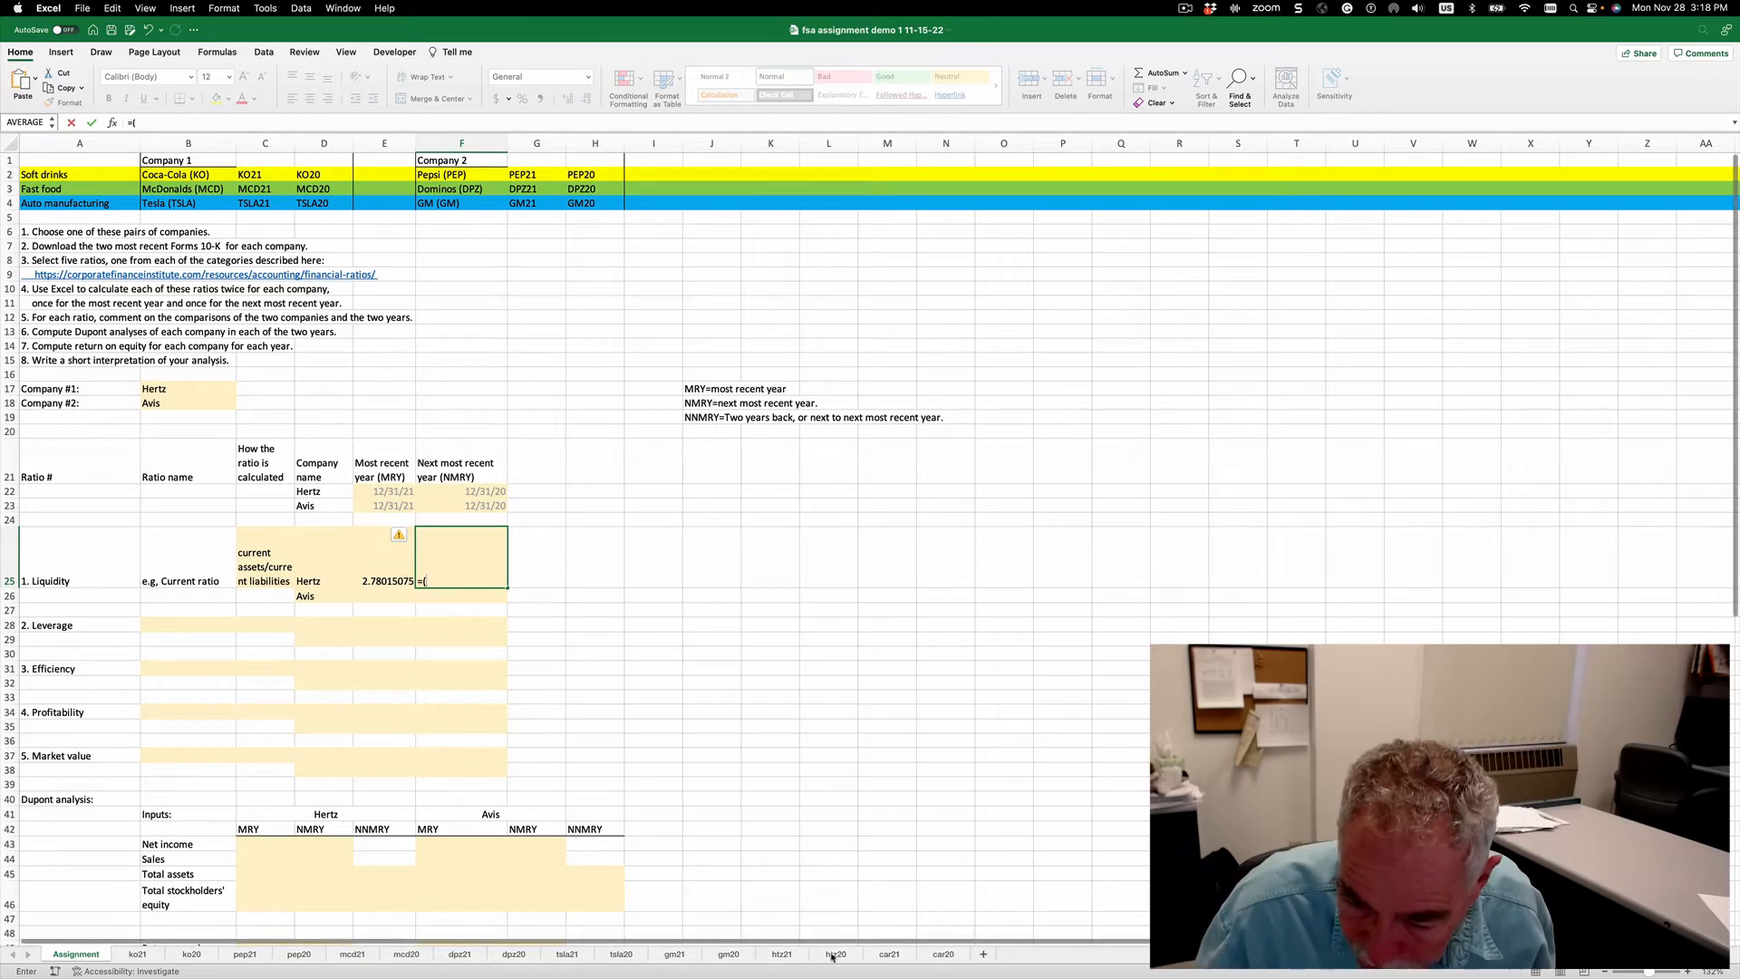
left_click(782, 954)
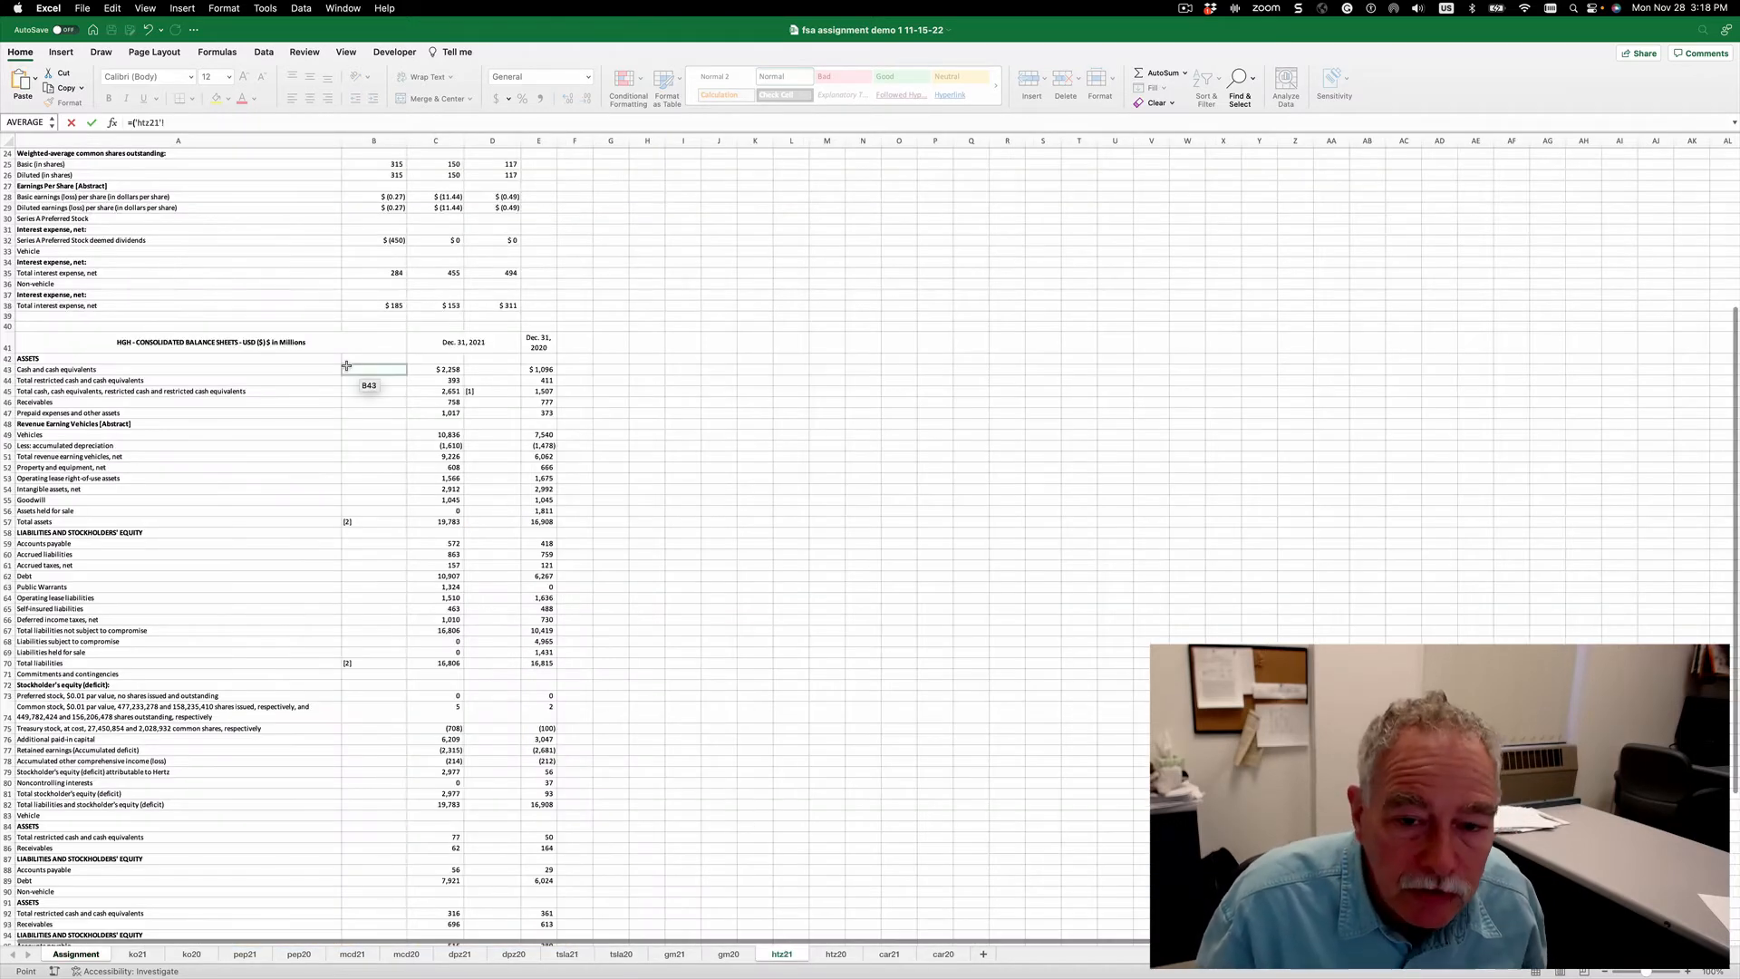
left_click(539, 370)
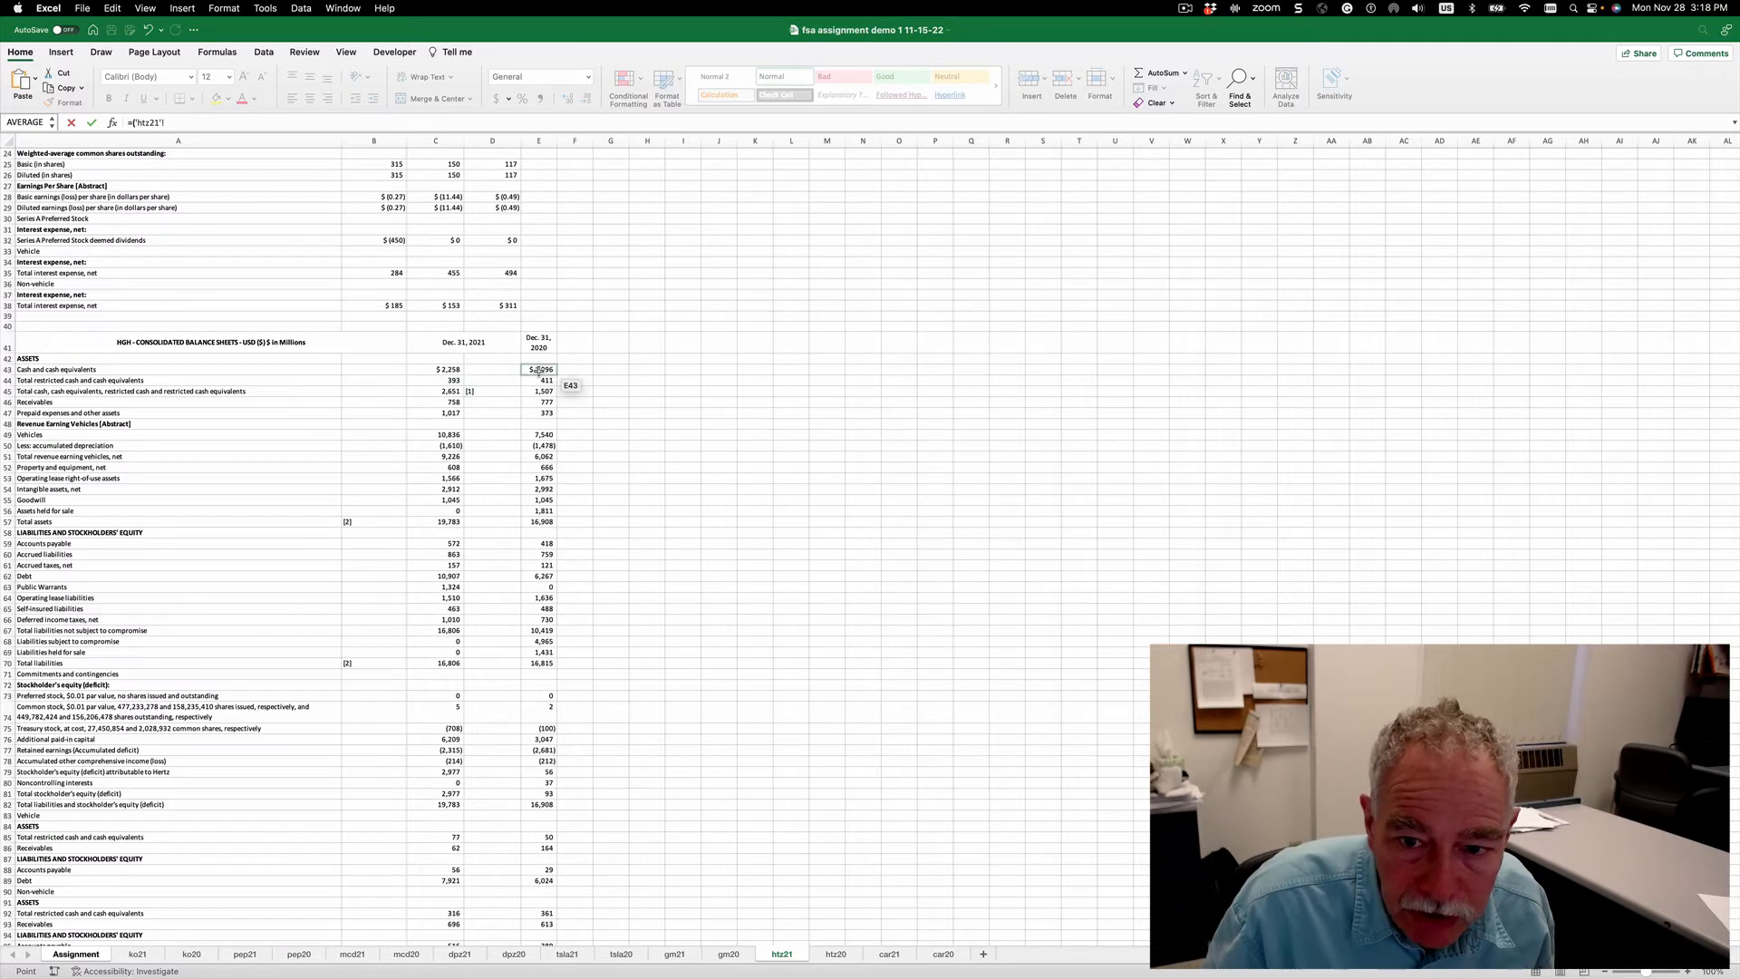
type("+")
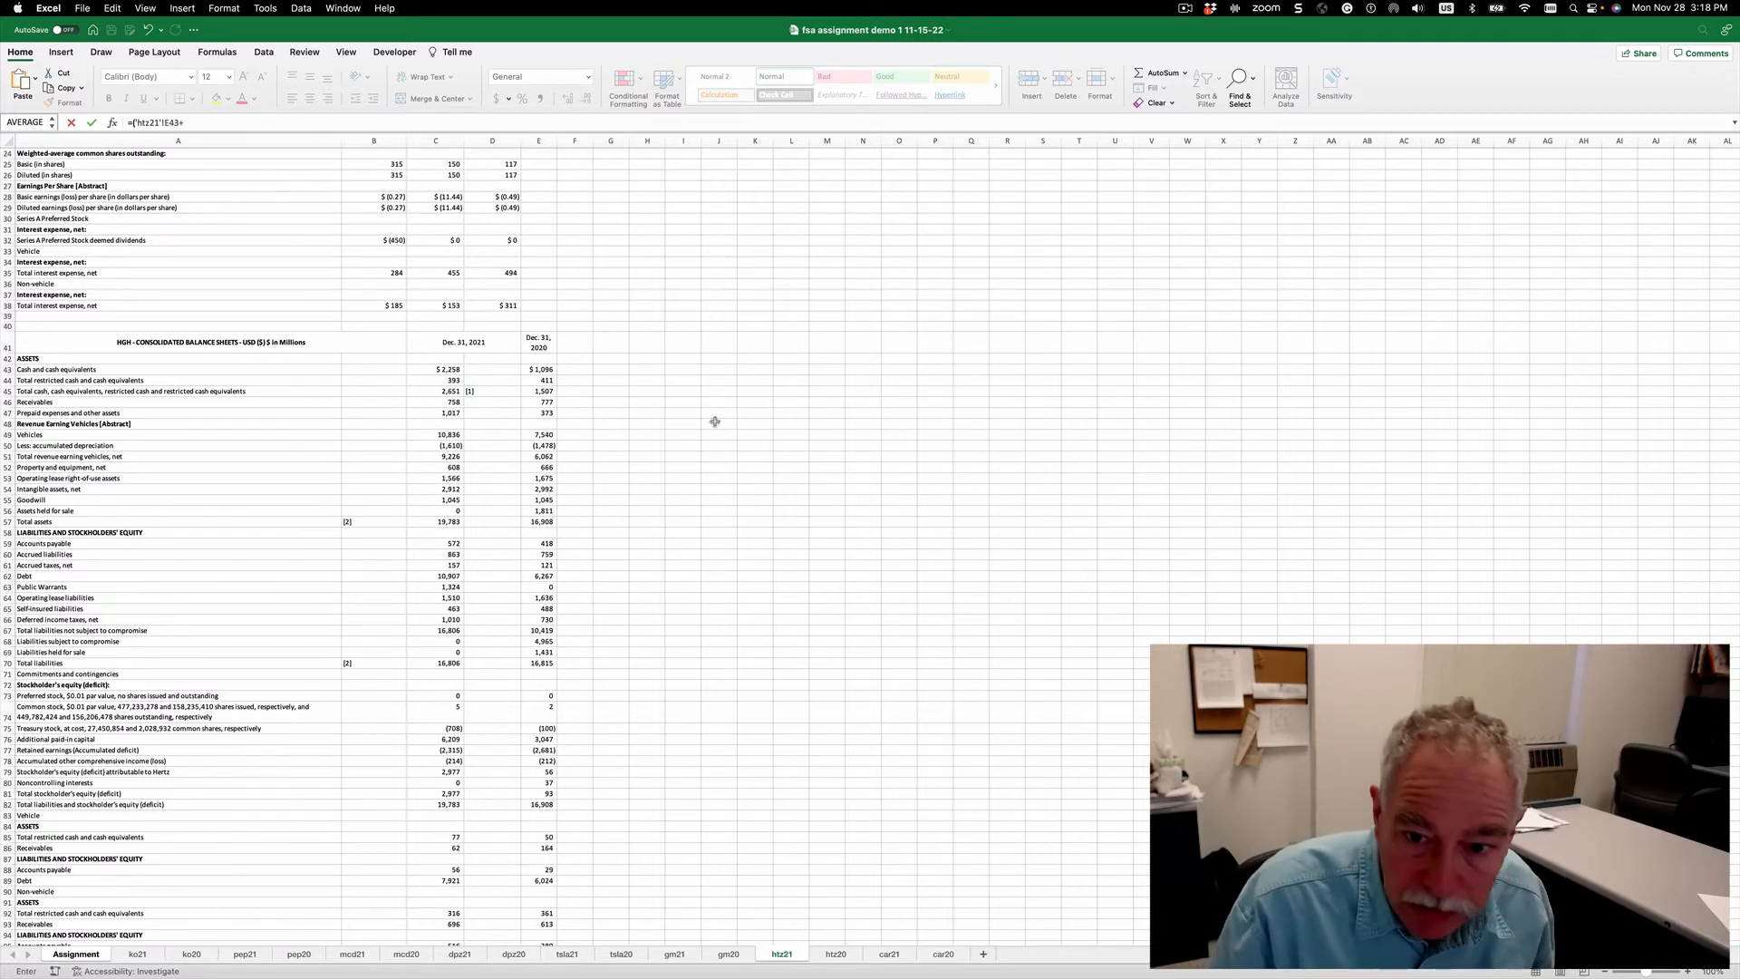
left_click(540, 379)
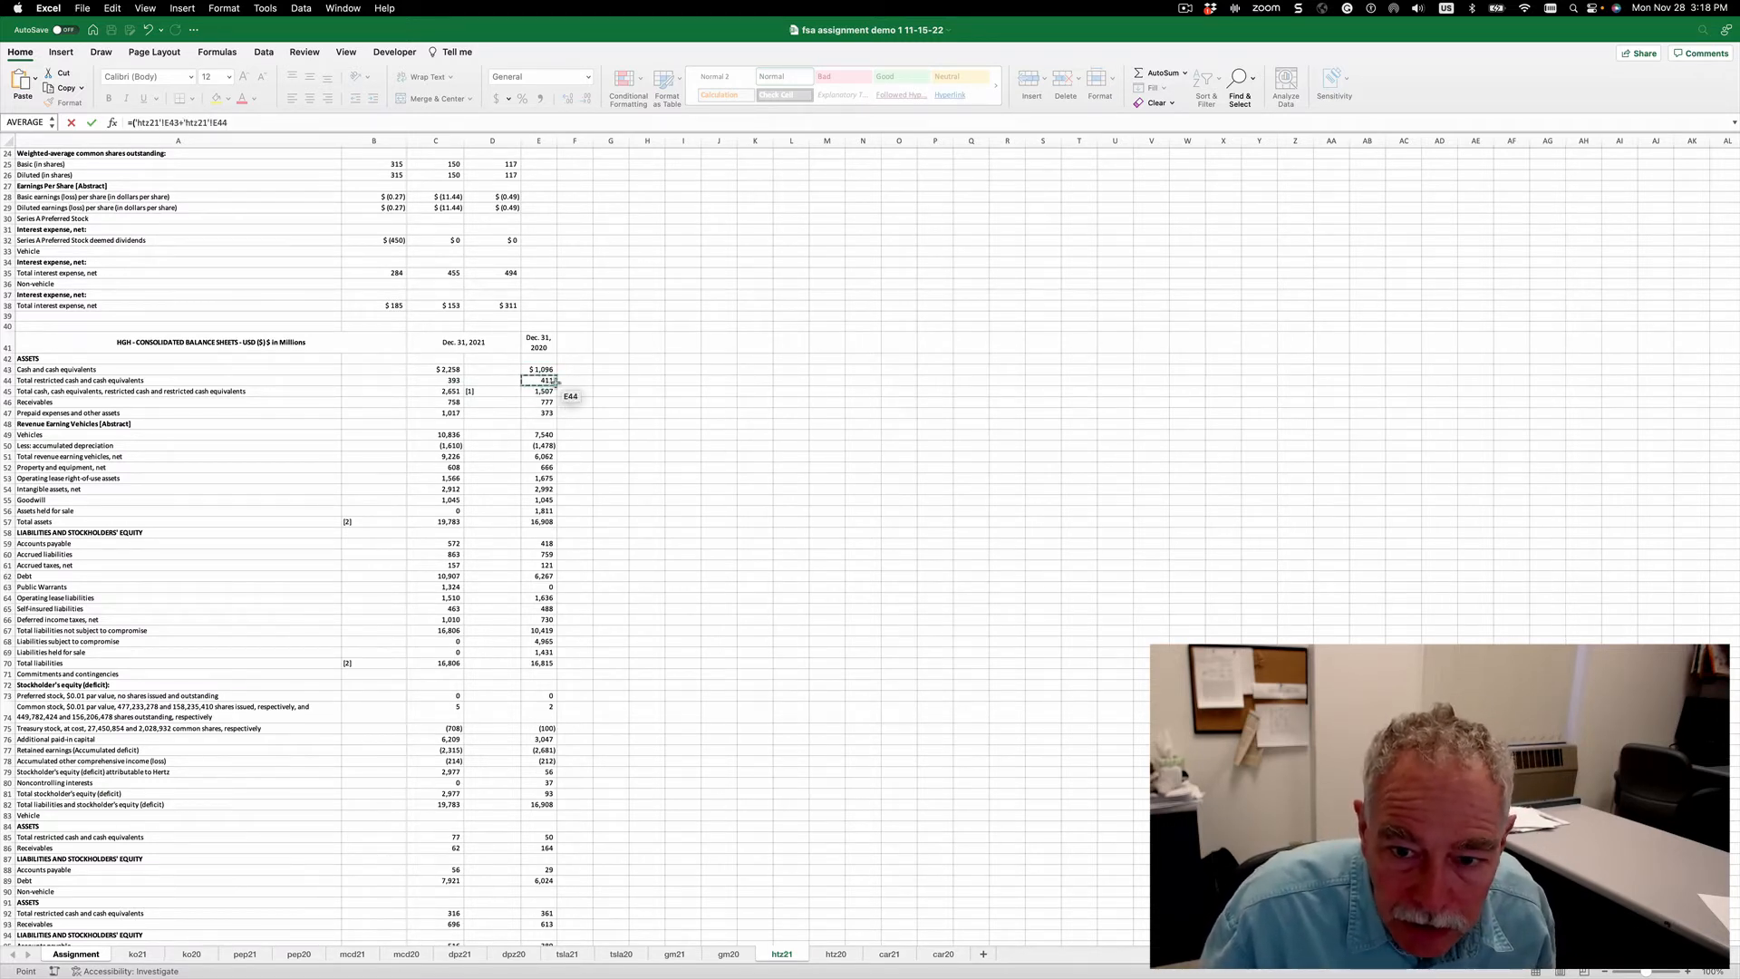
type("+")
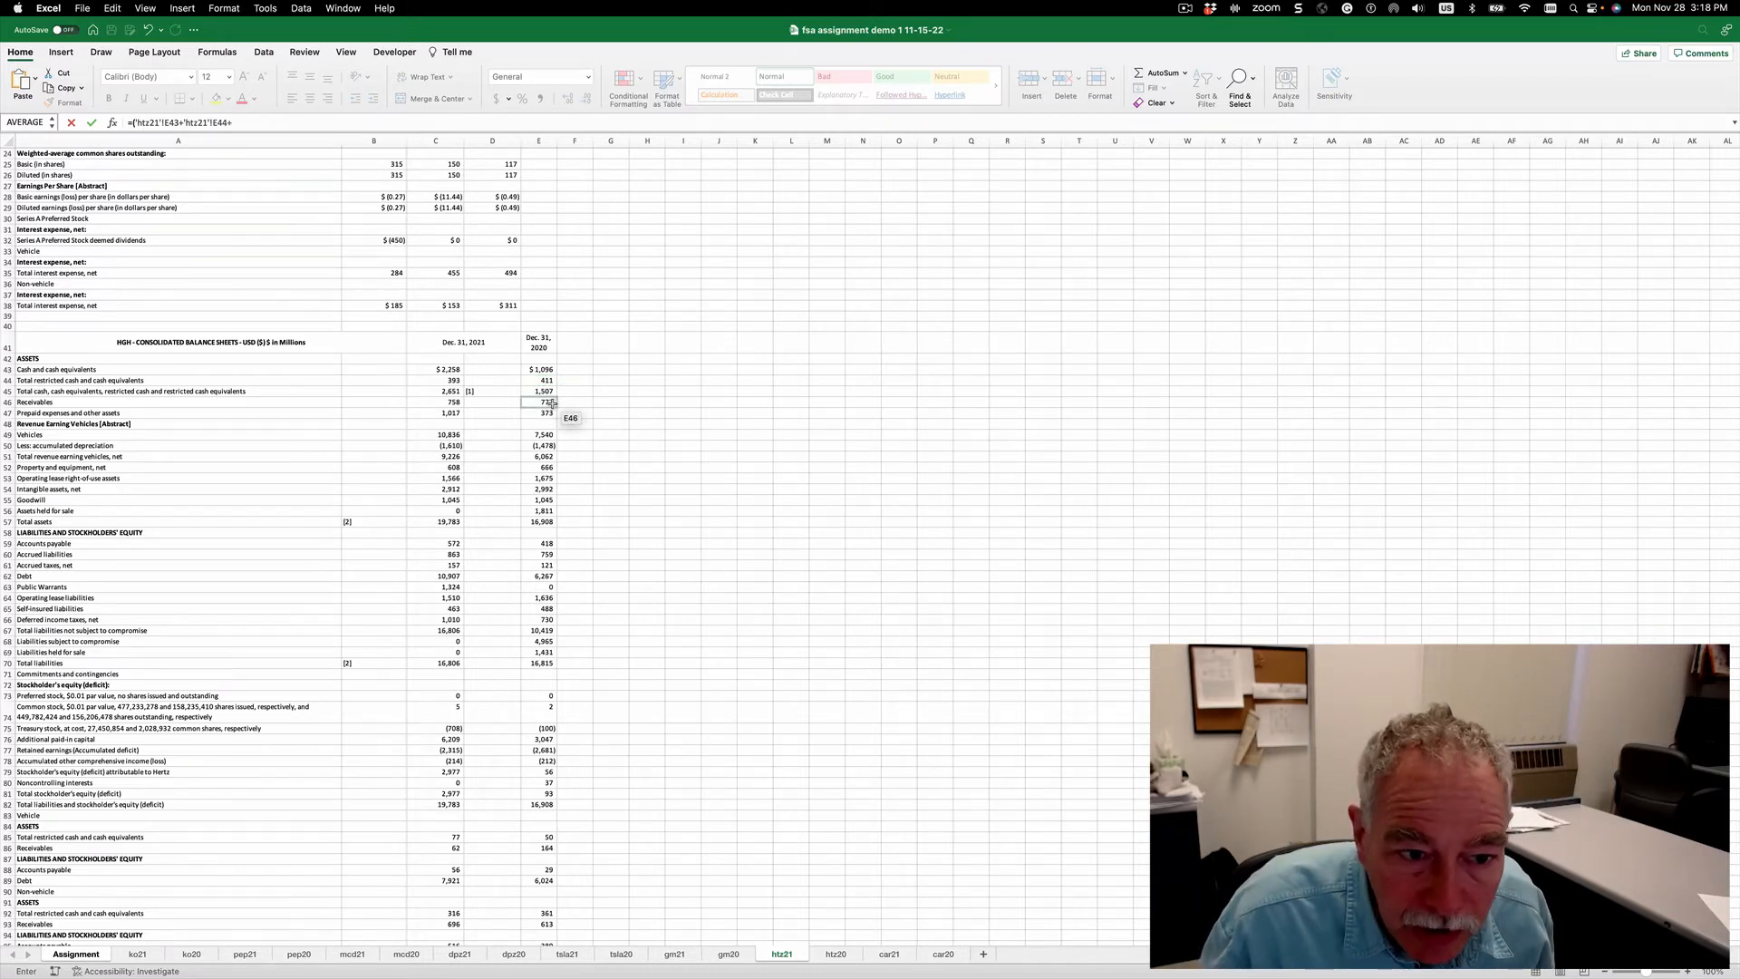
left_click(551, 402)
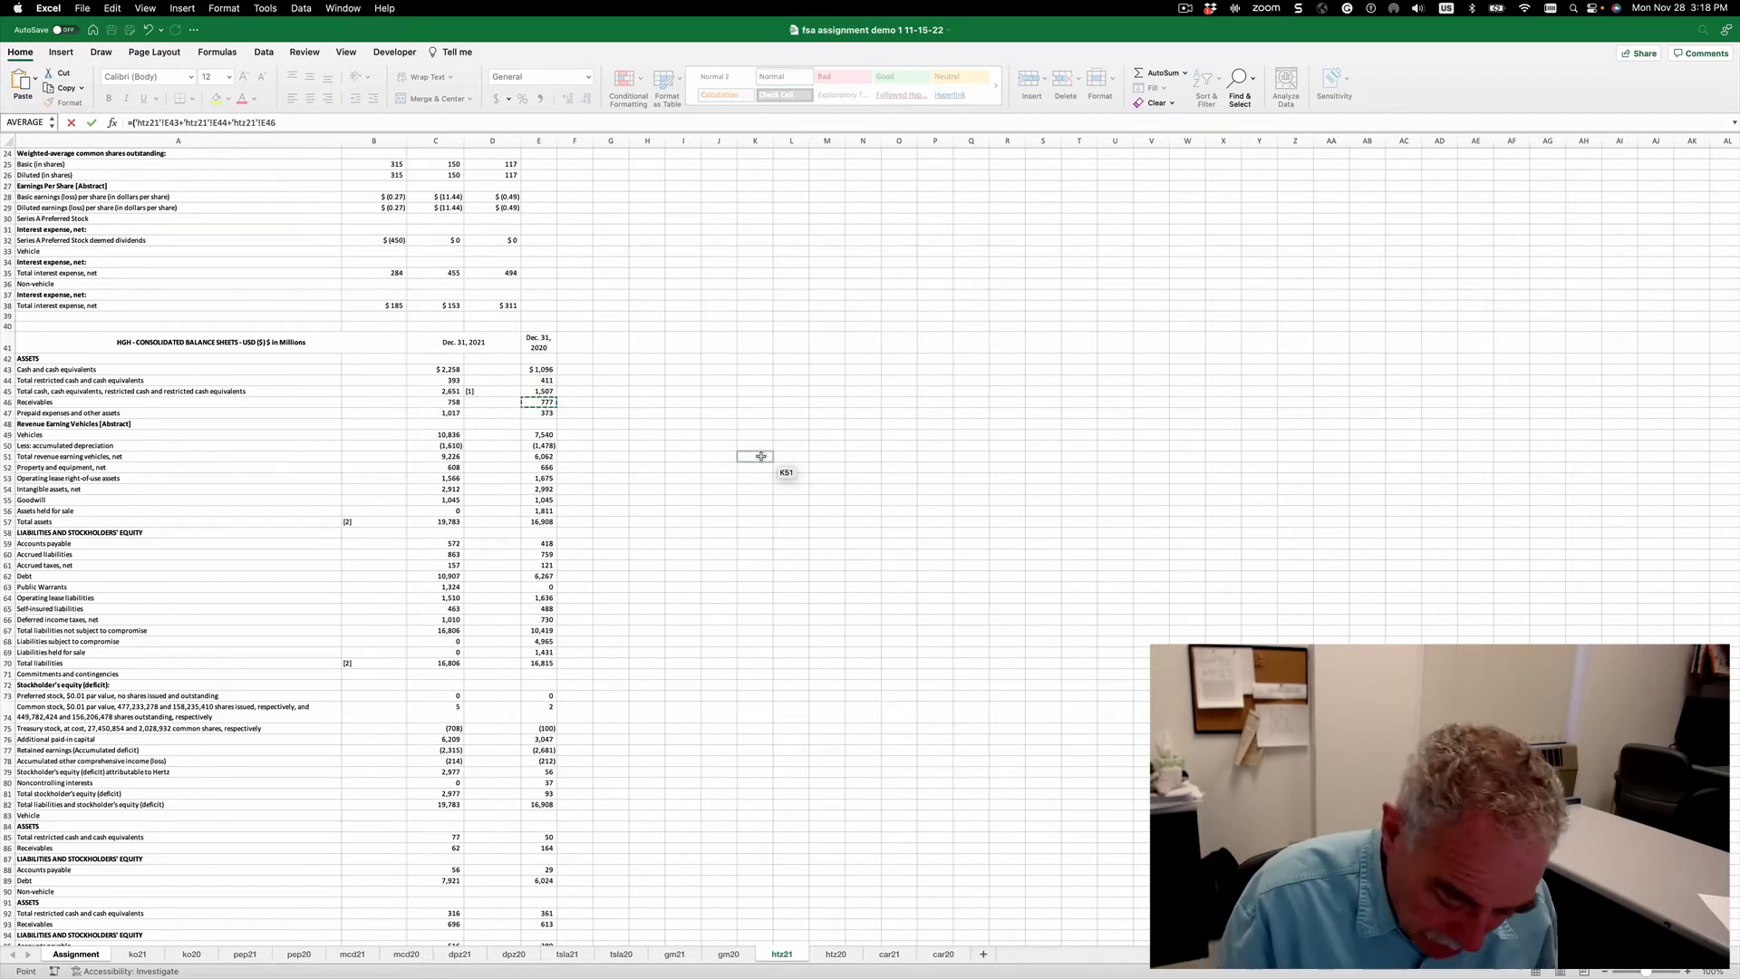
type("+")
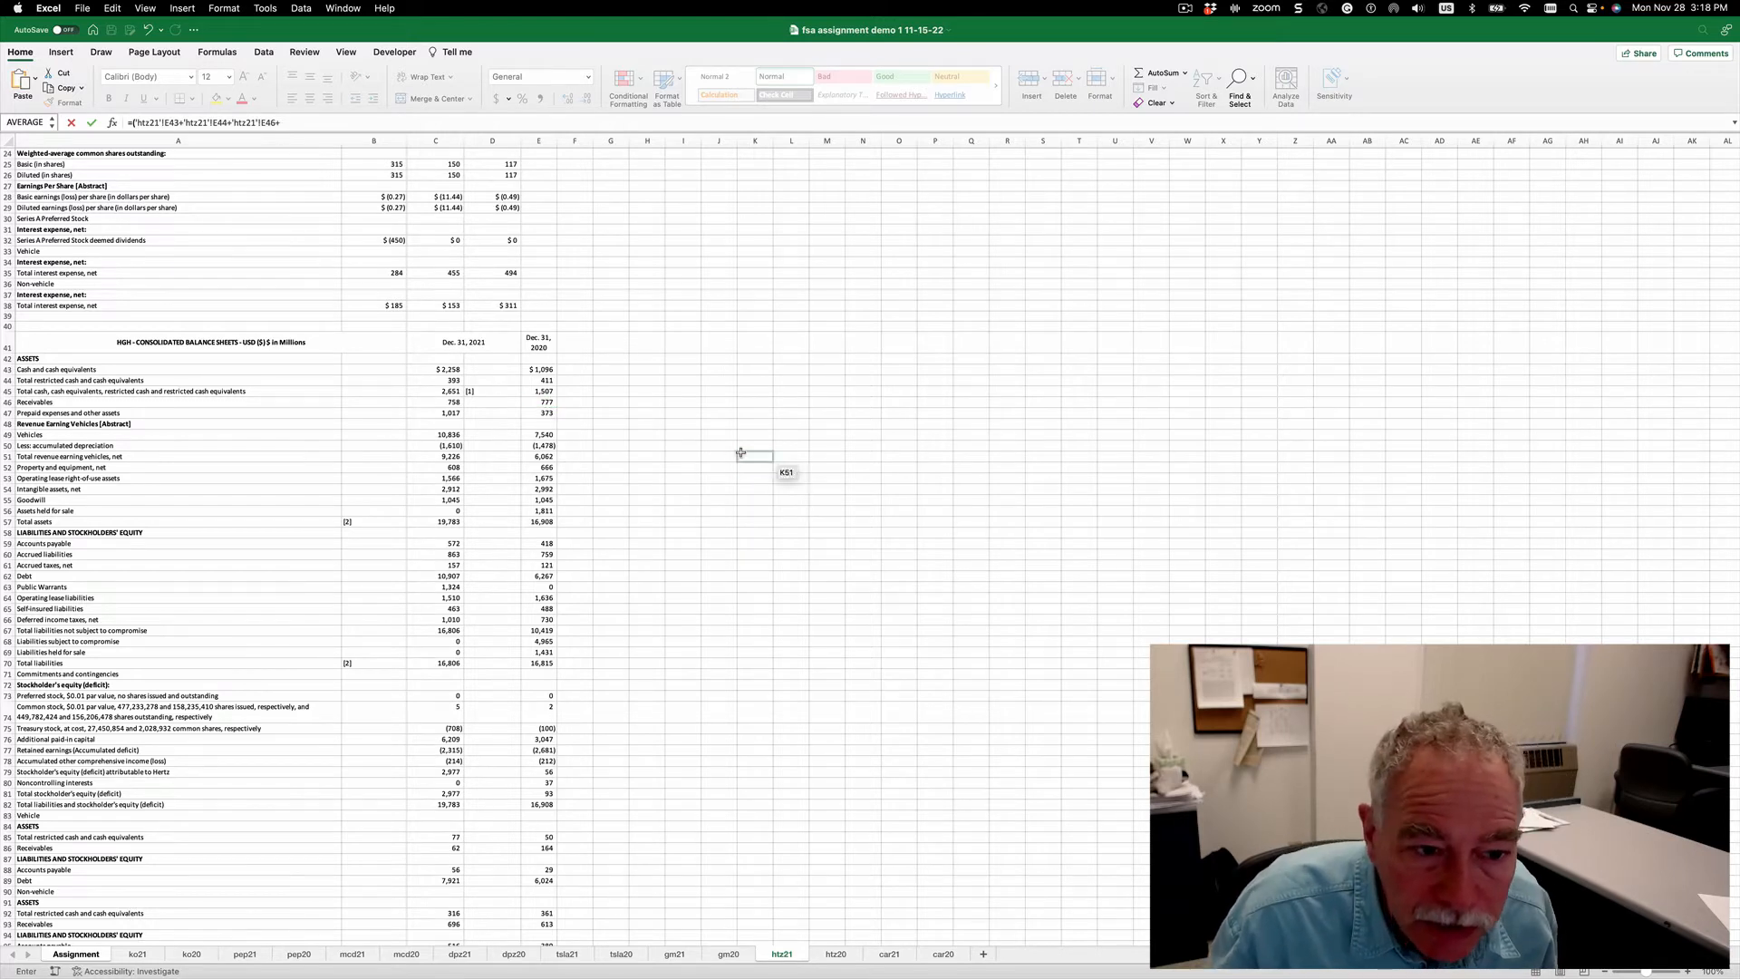
left_click(551, 414)
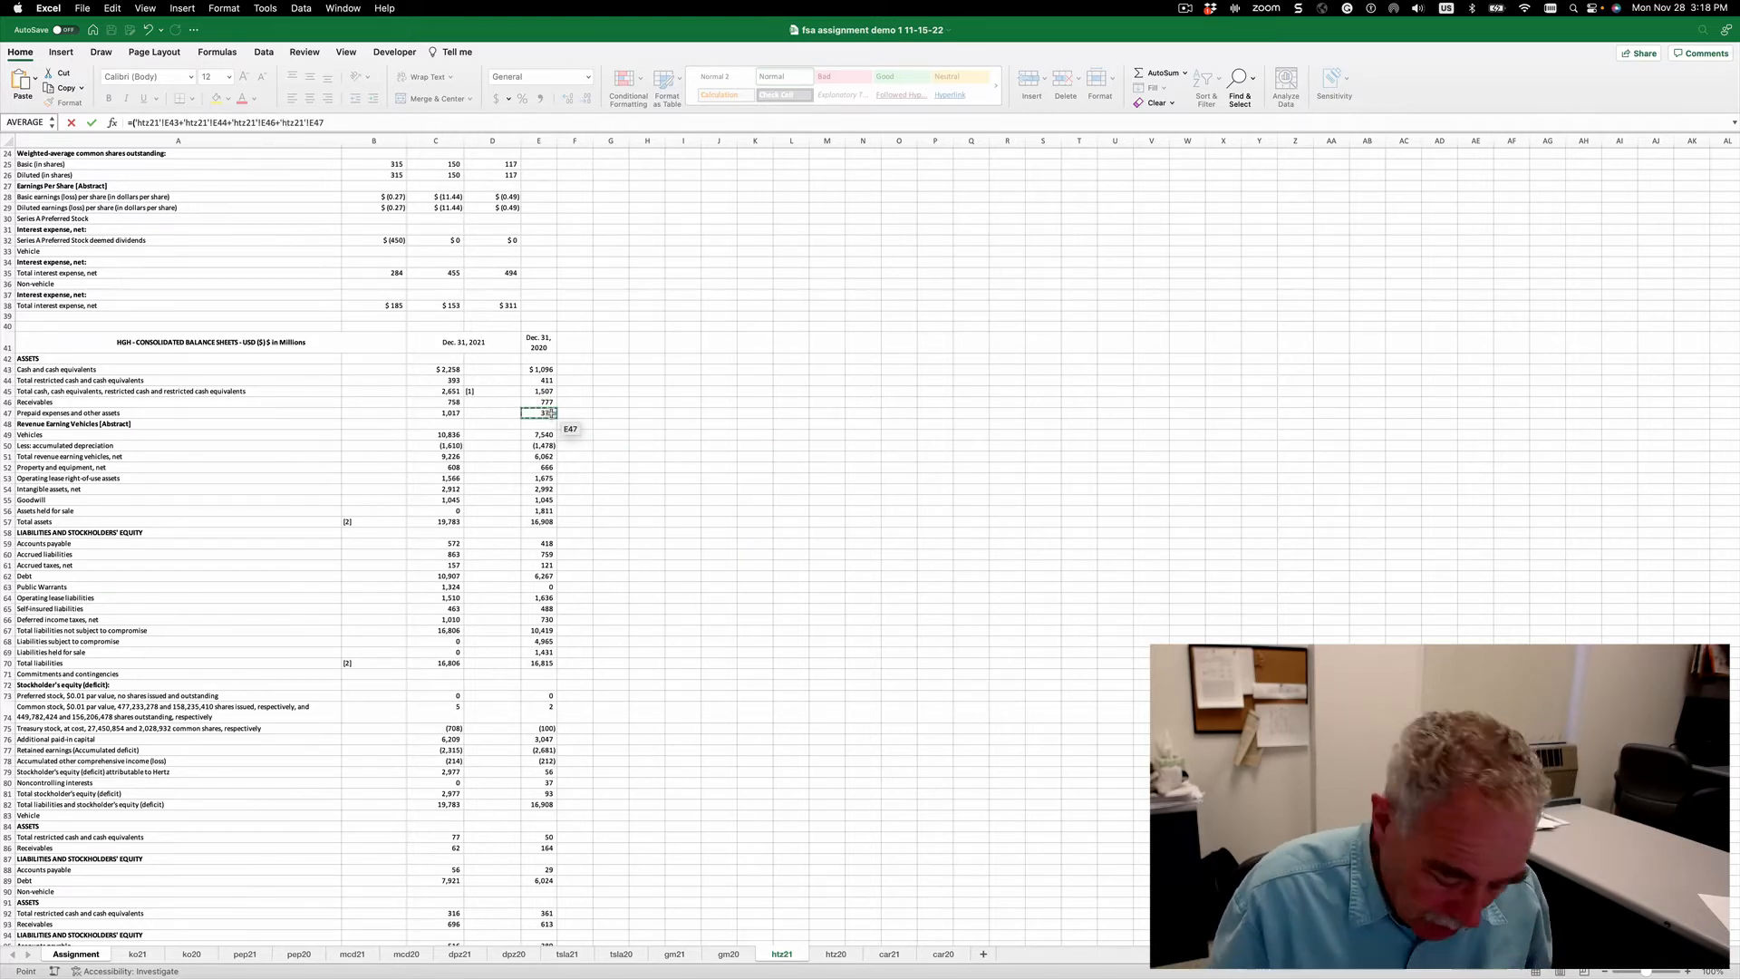
Close the current assets sum, divide it by htz21's 2020 accounts payable, accrued liabilities and accrued taxes (E59, E60 and E61), and enter the formula.
type(")/(")
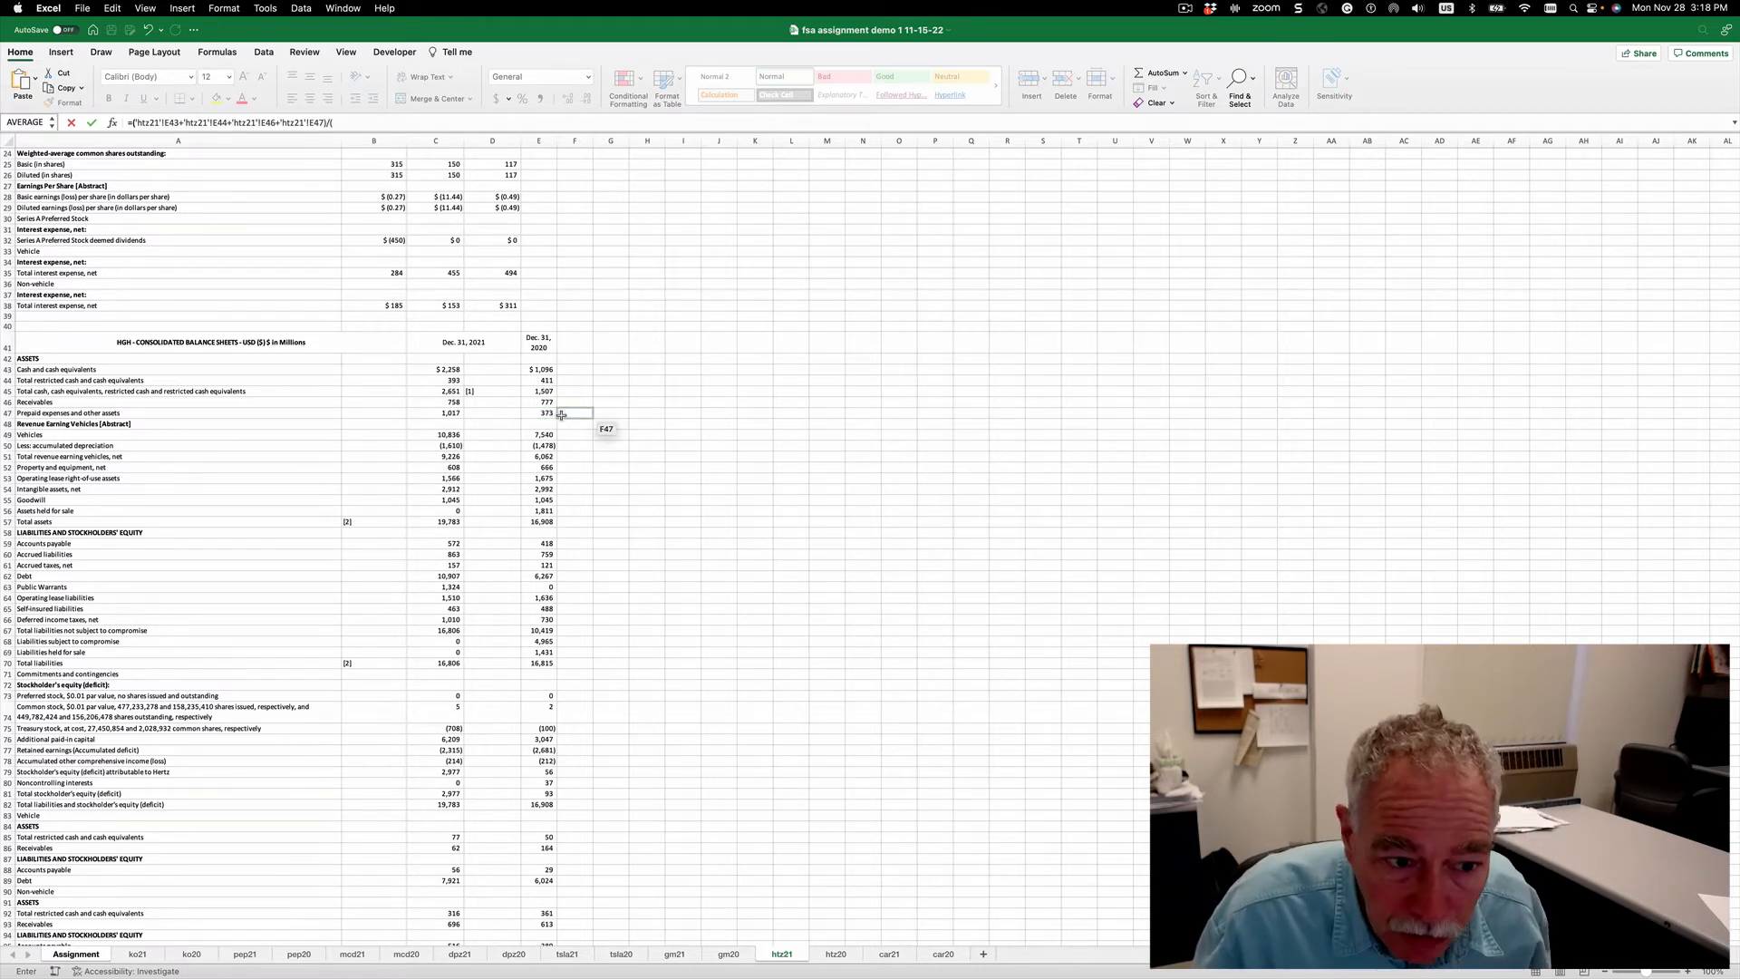
left_click(548, 545)
type("+")
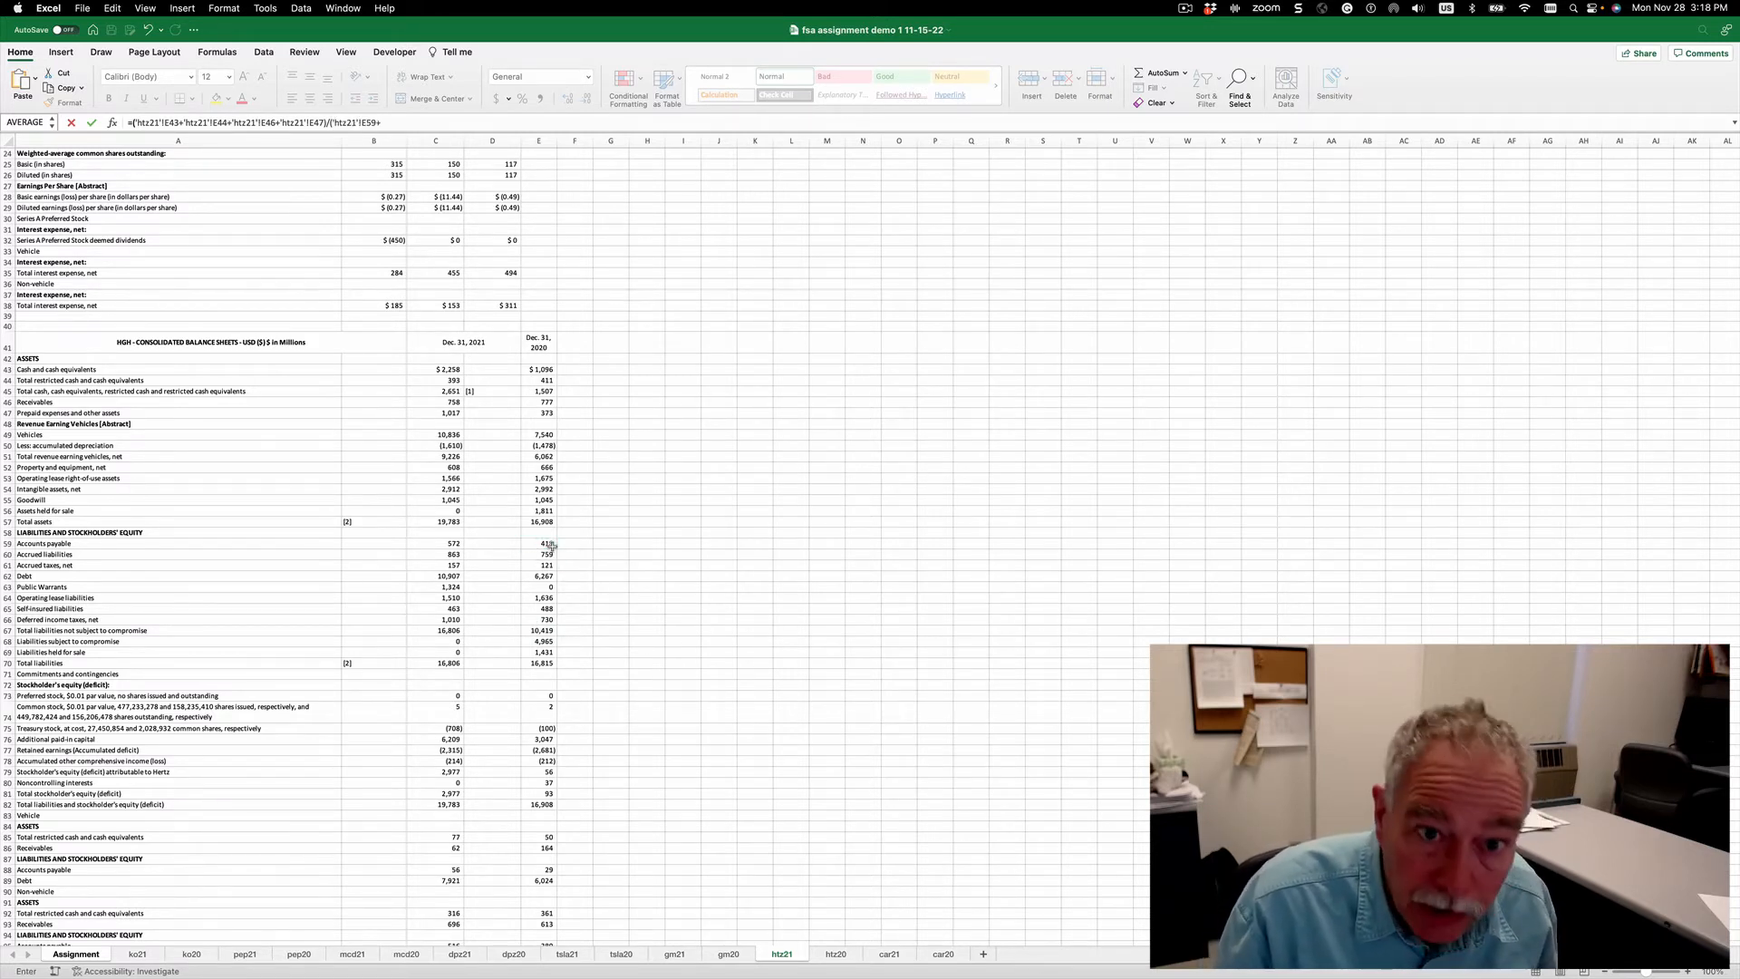
left_click(548, 553)
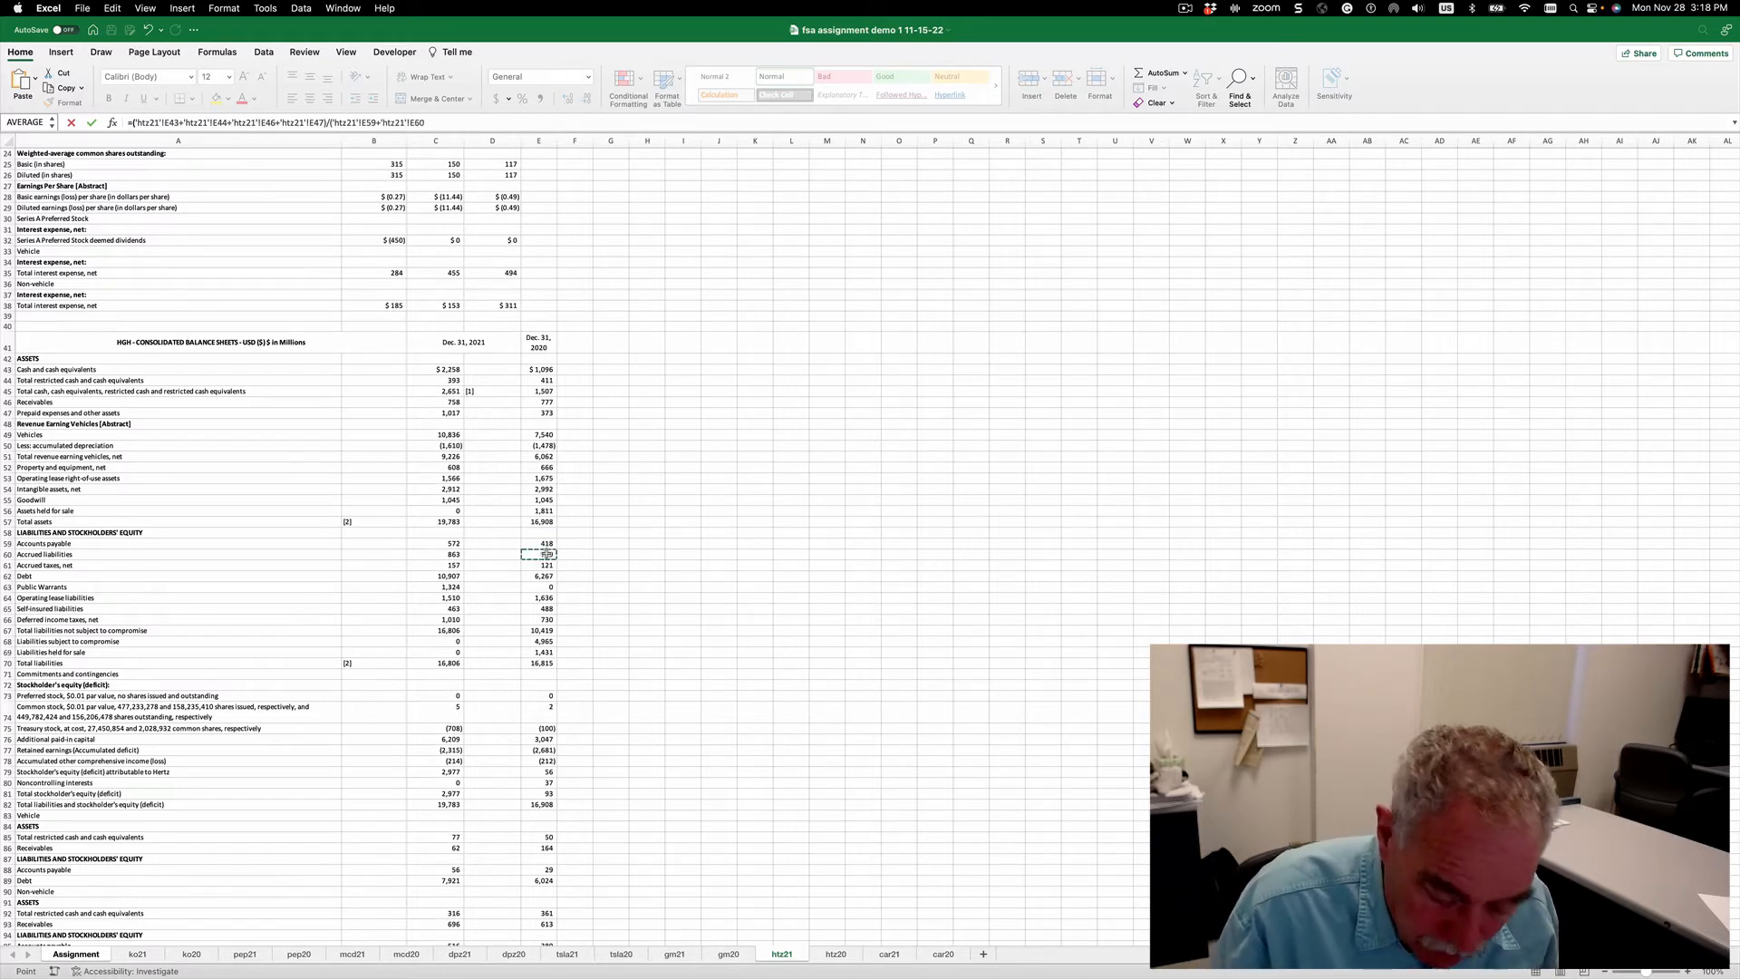
type("+")
left_click(547, 566)
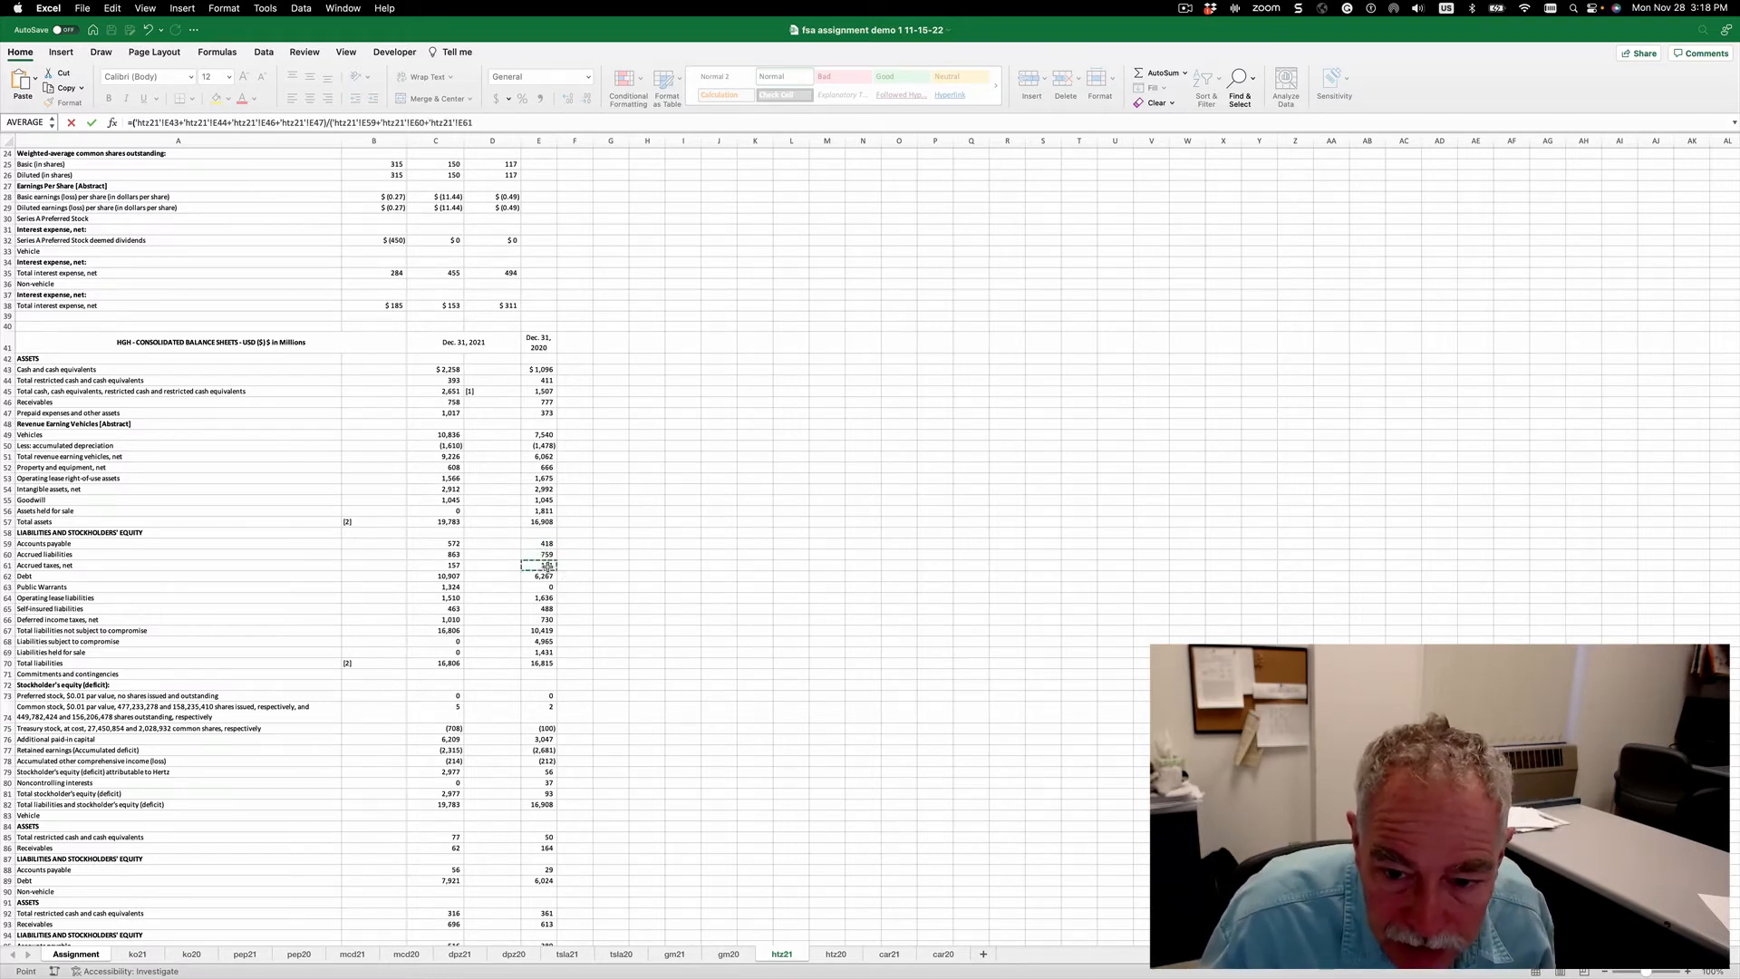
type(")")
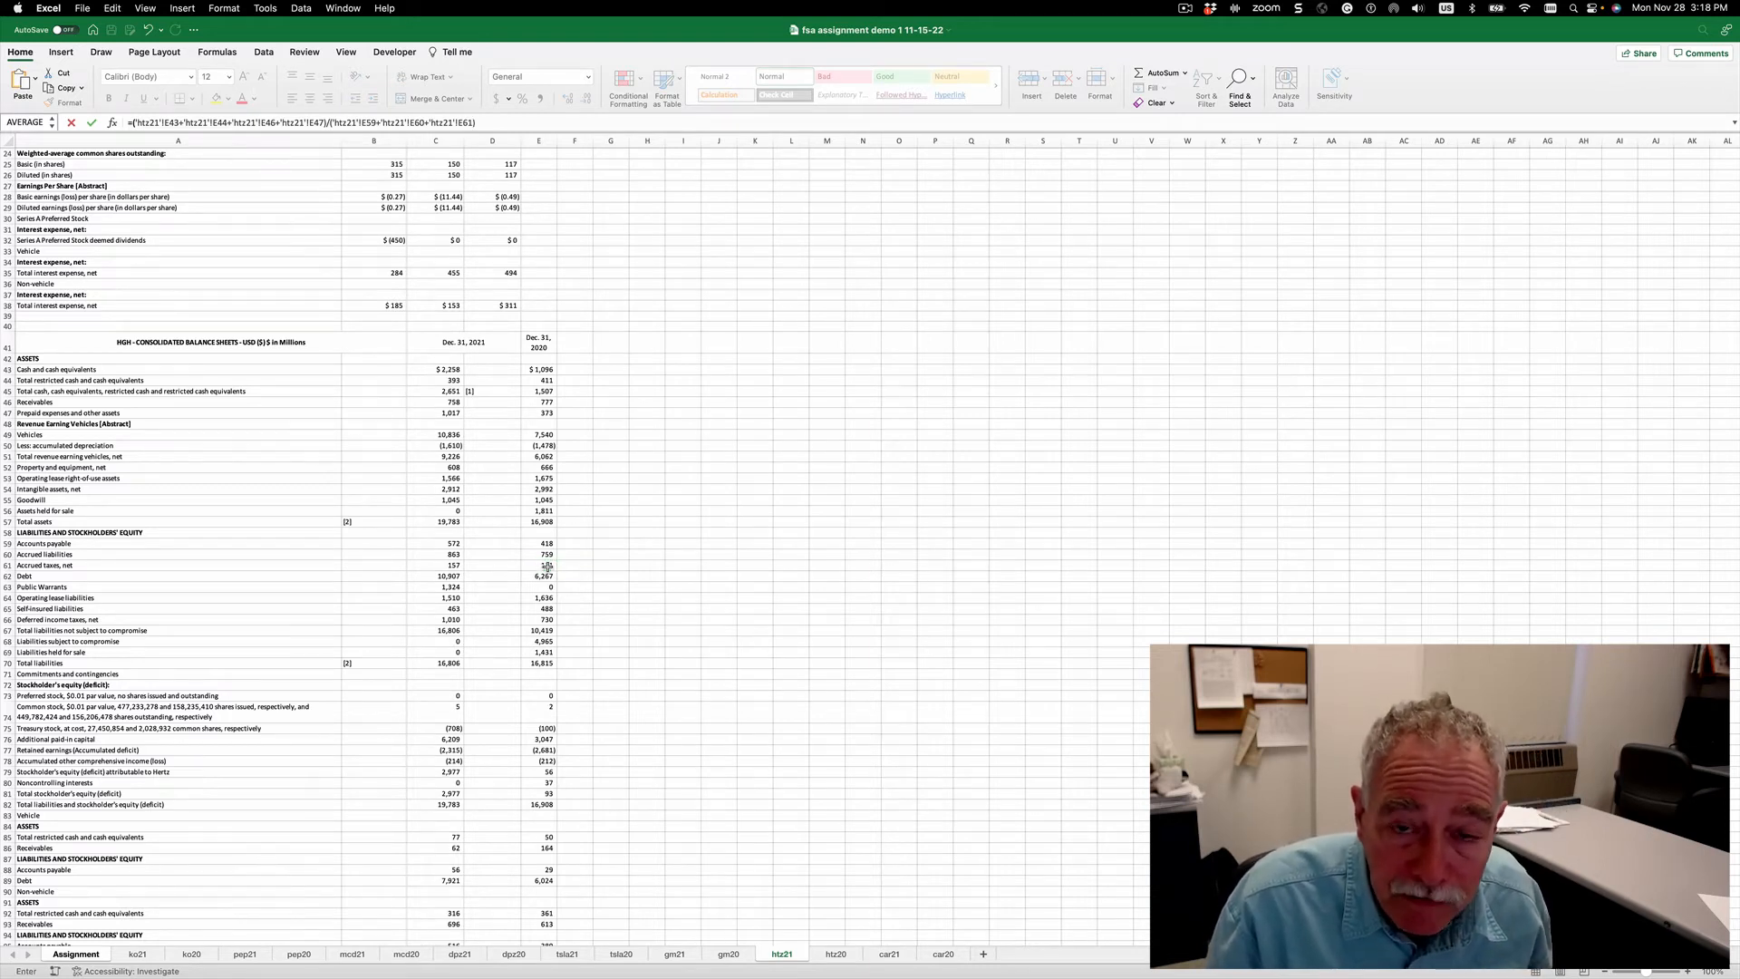
key("Return")
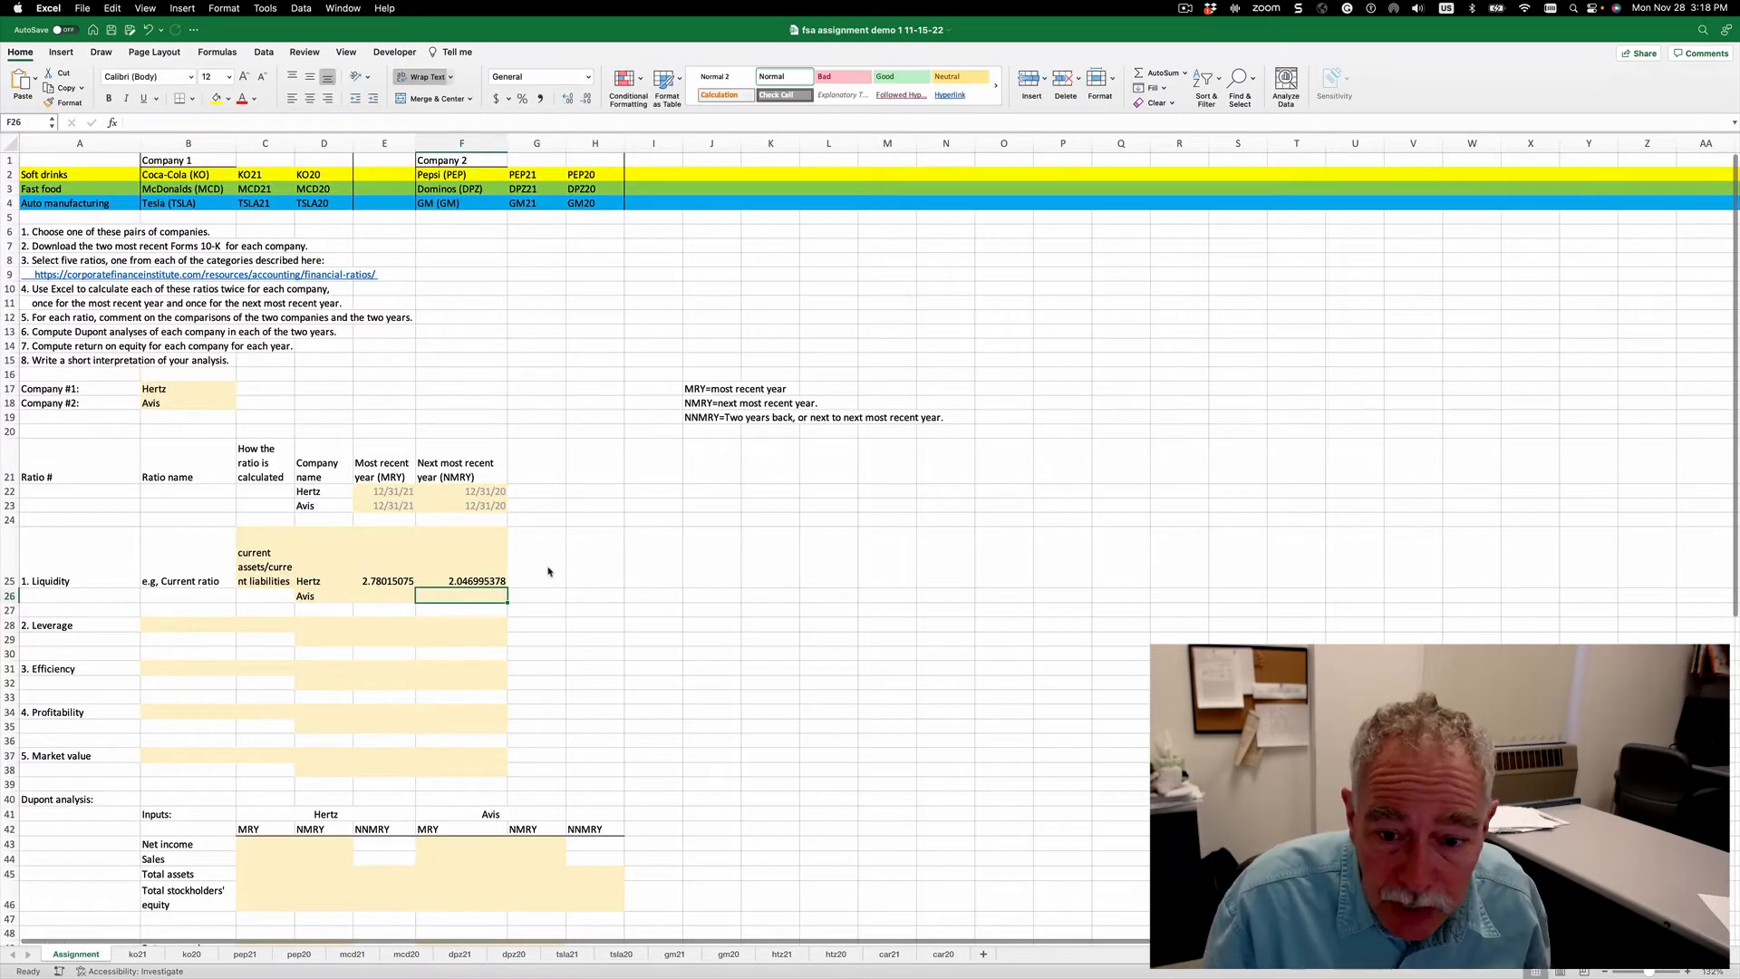
Calculate Avis's most recent year liquidity ratio in E26 as car21's total current assets (B32) divided by total current liabilities (B50).
left_click(392, 596)
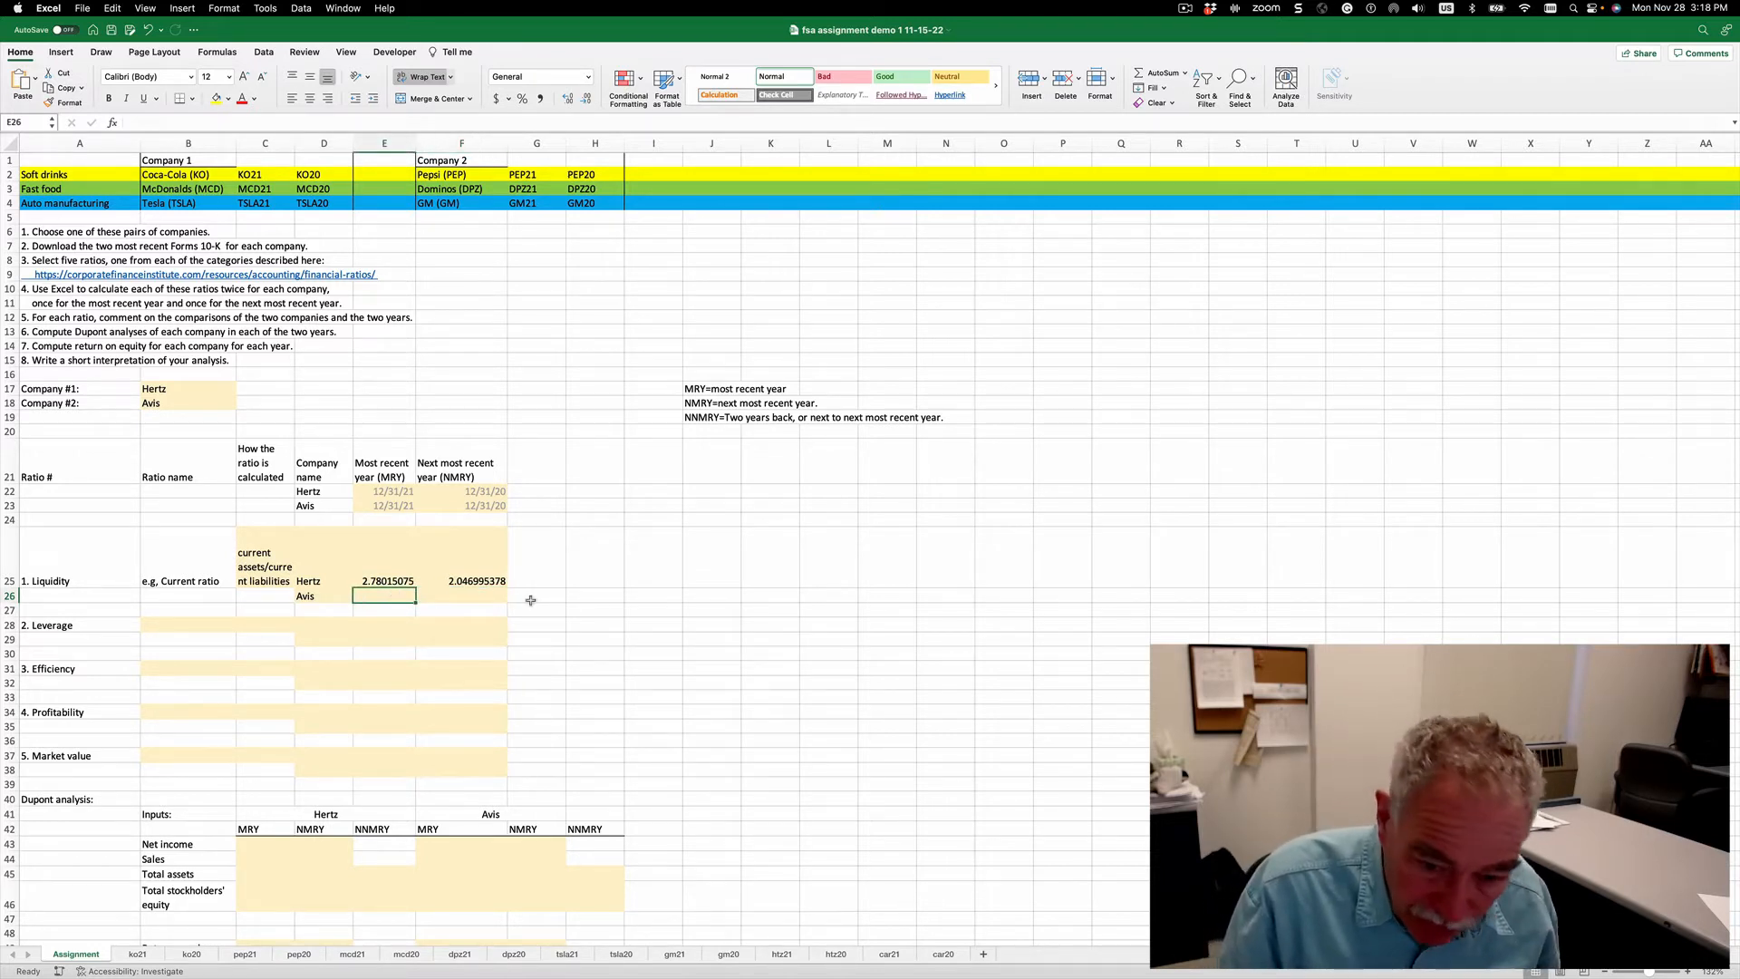
type("=")
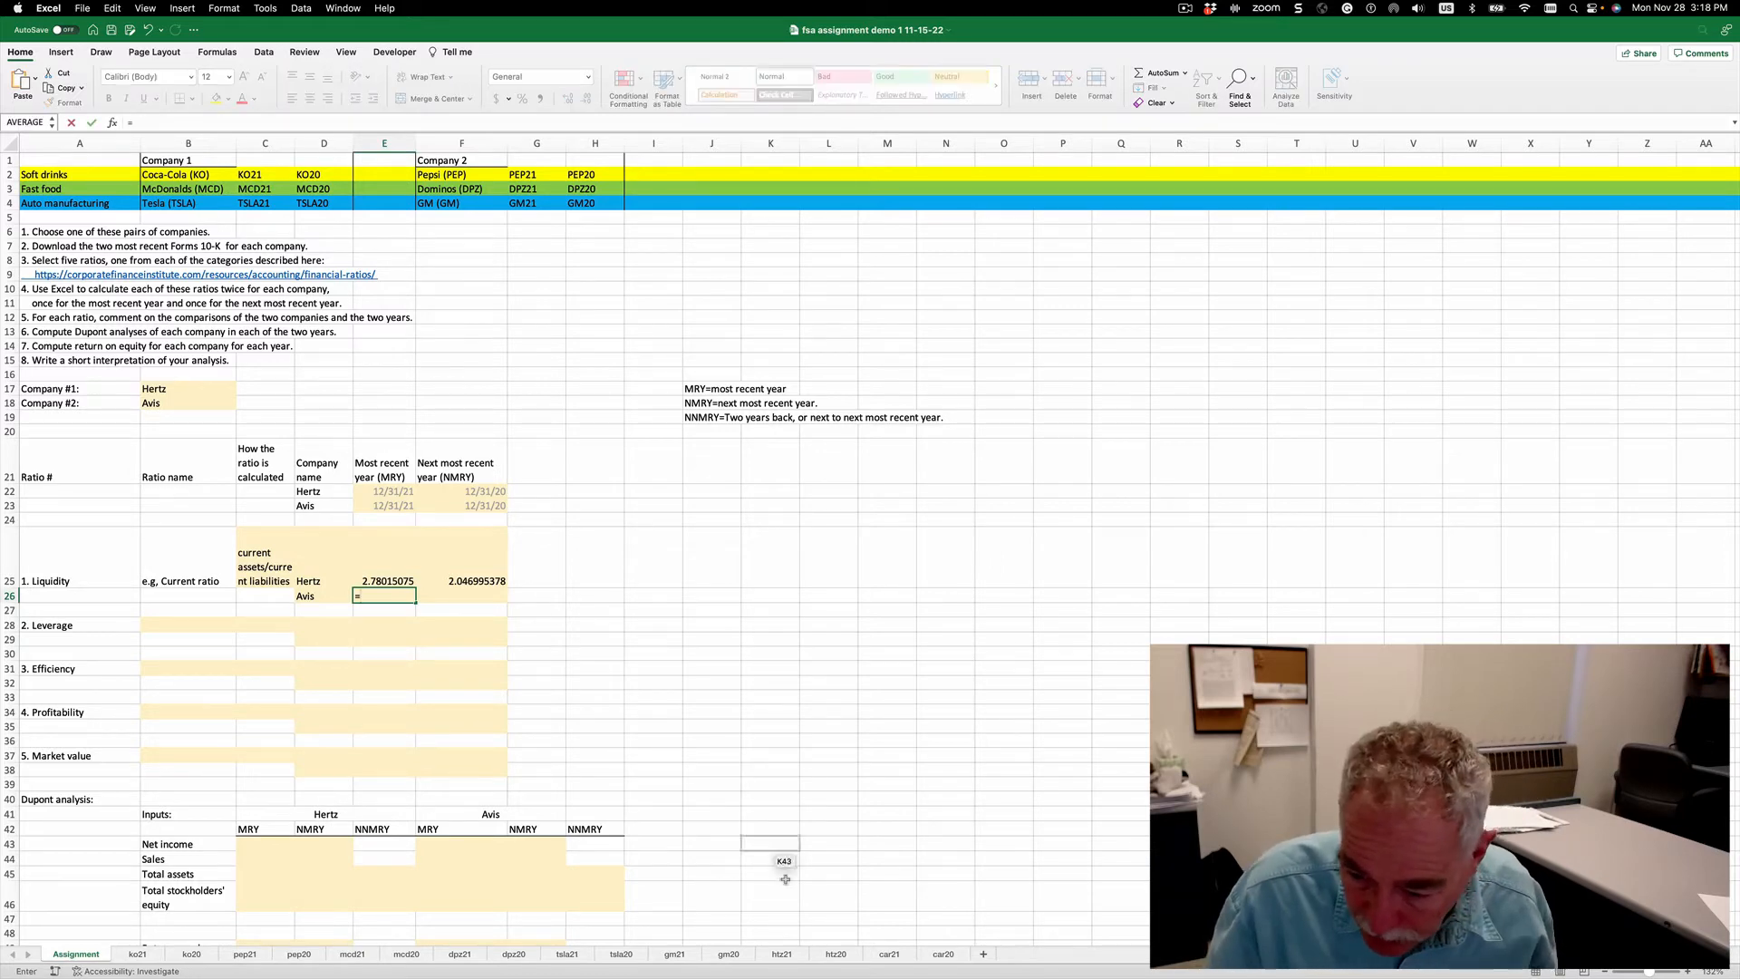
left_click(889, 954)
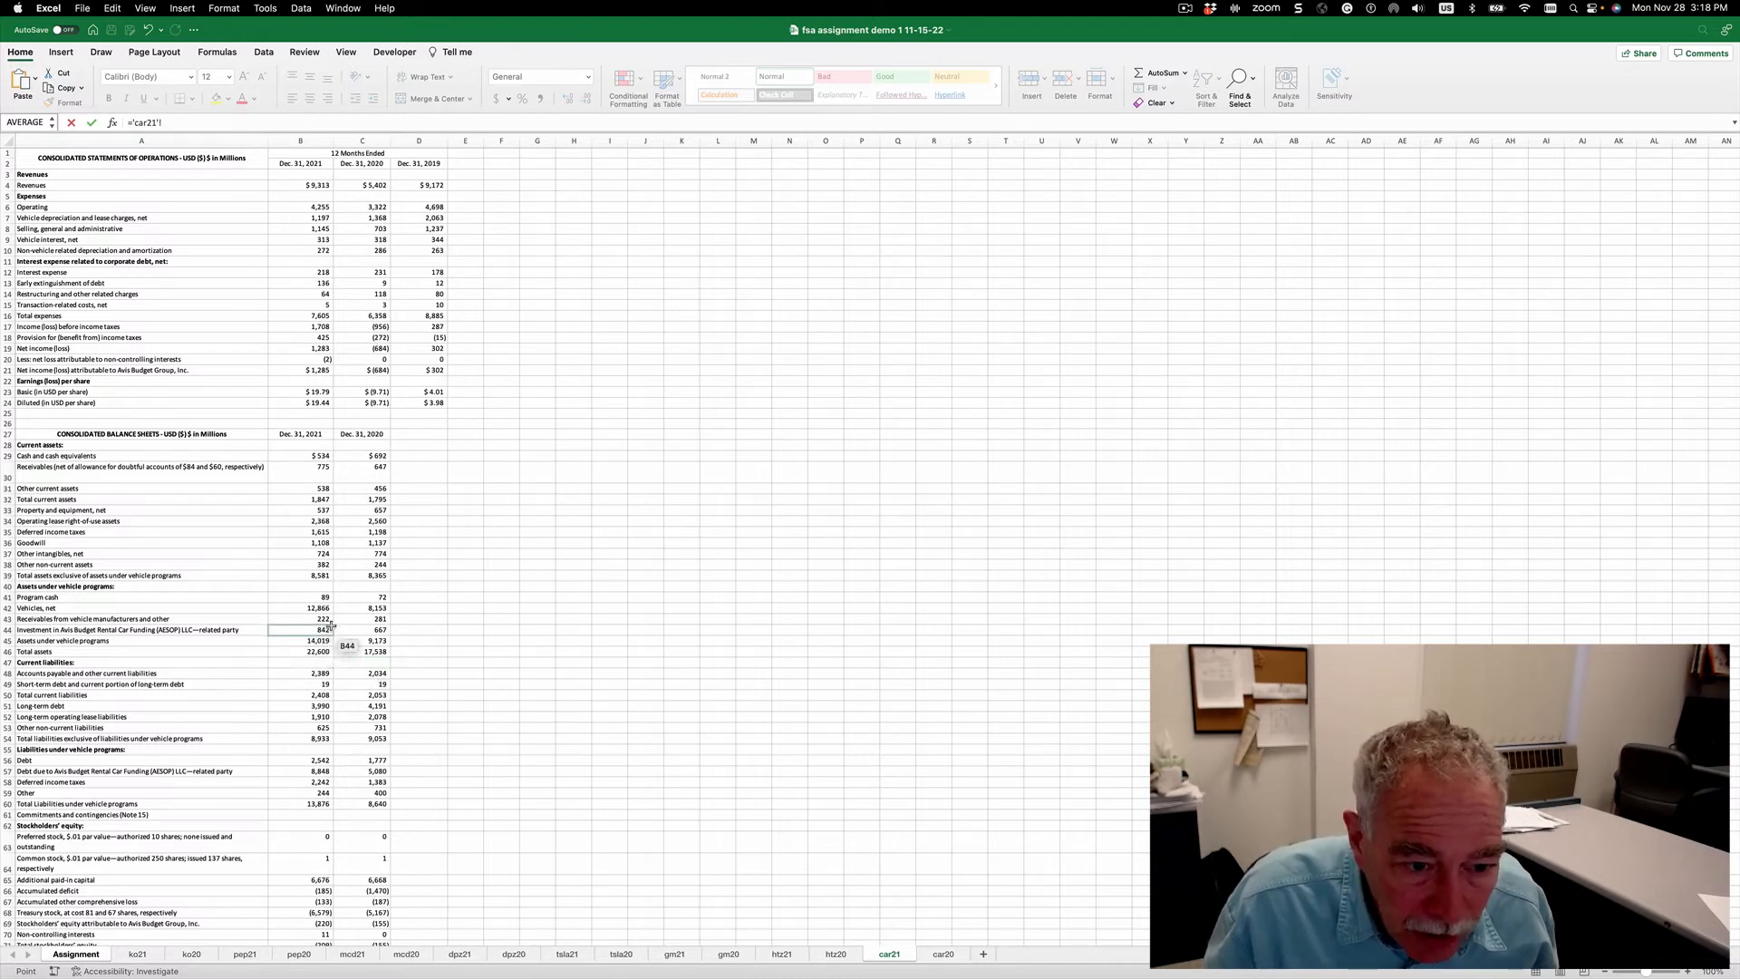
left_click(319, 501)
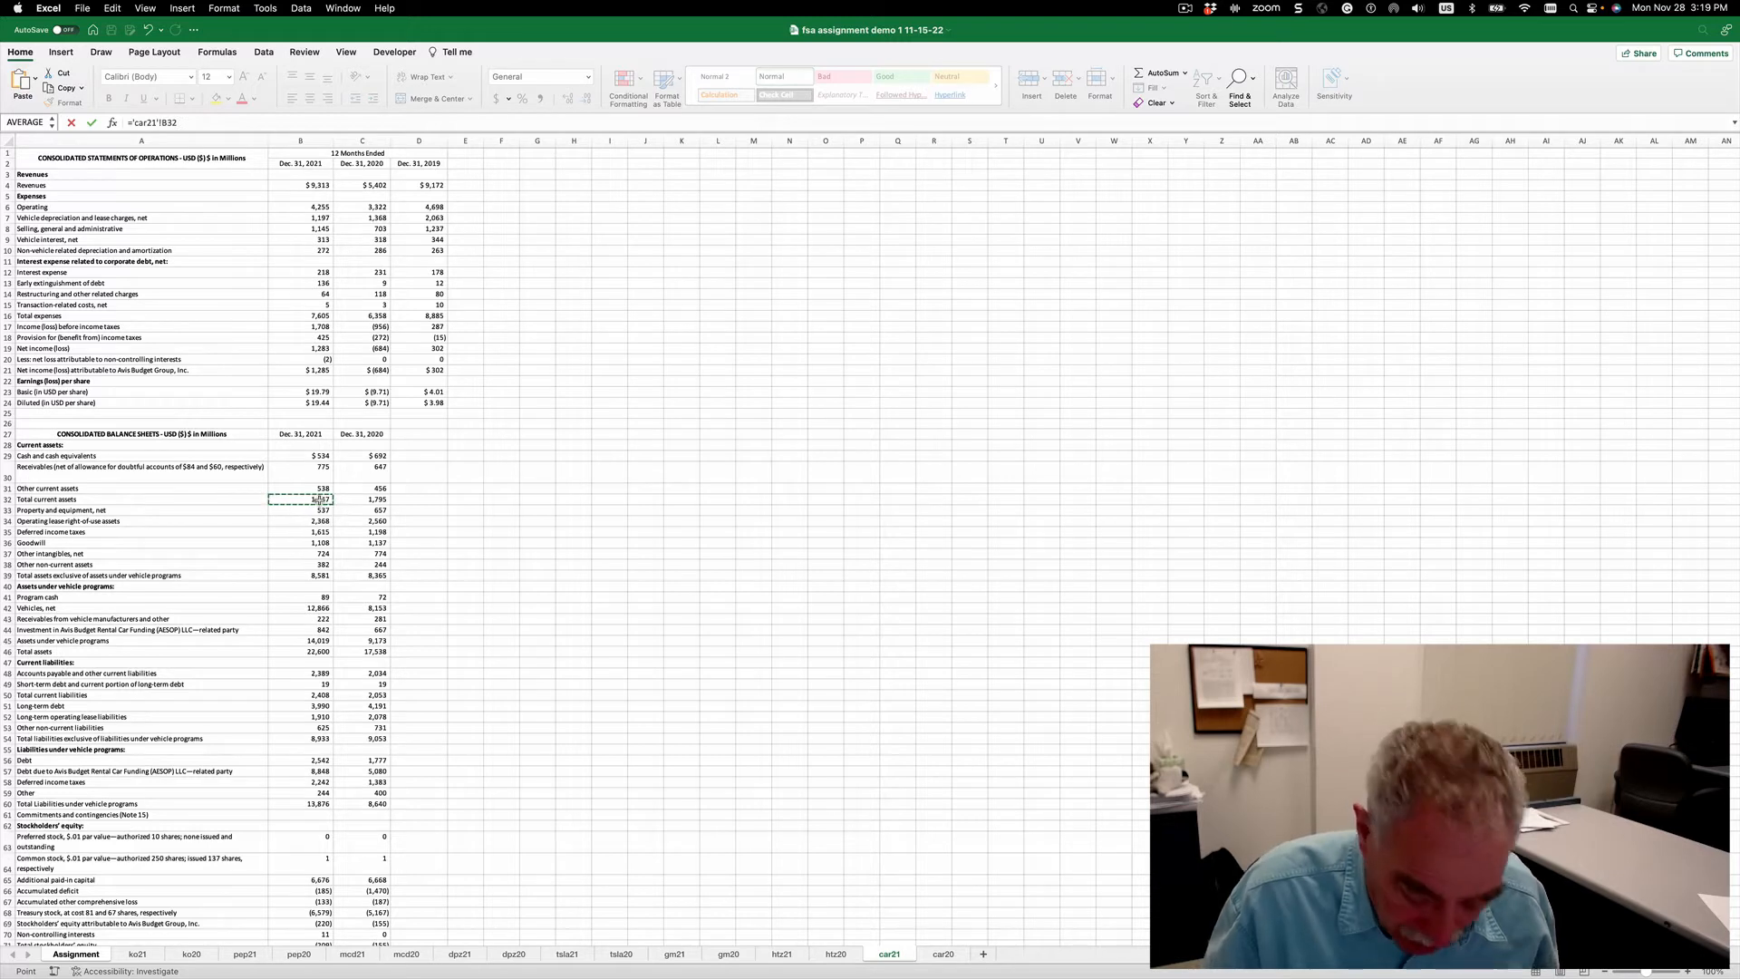
type("/")
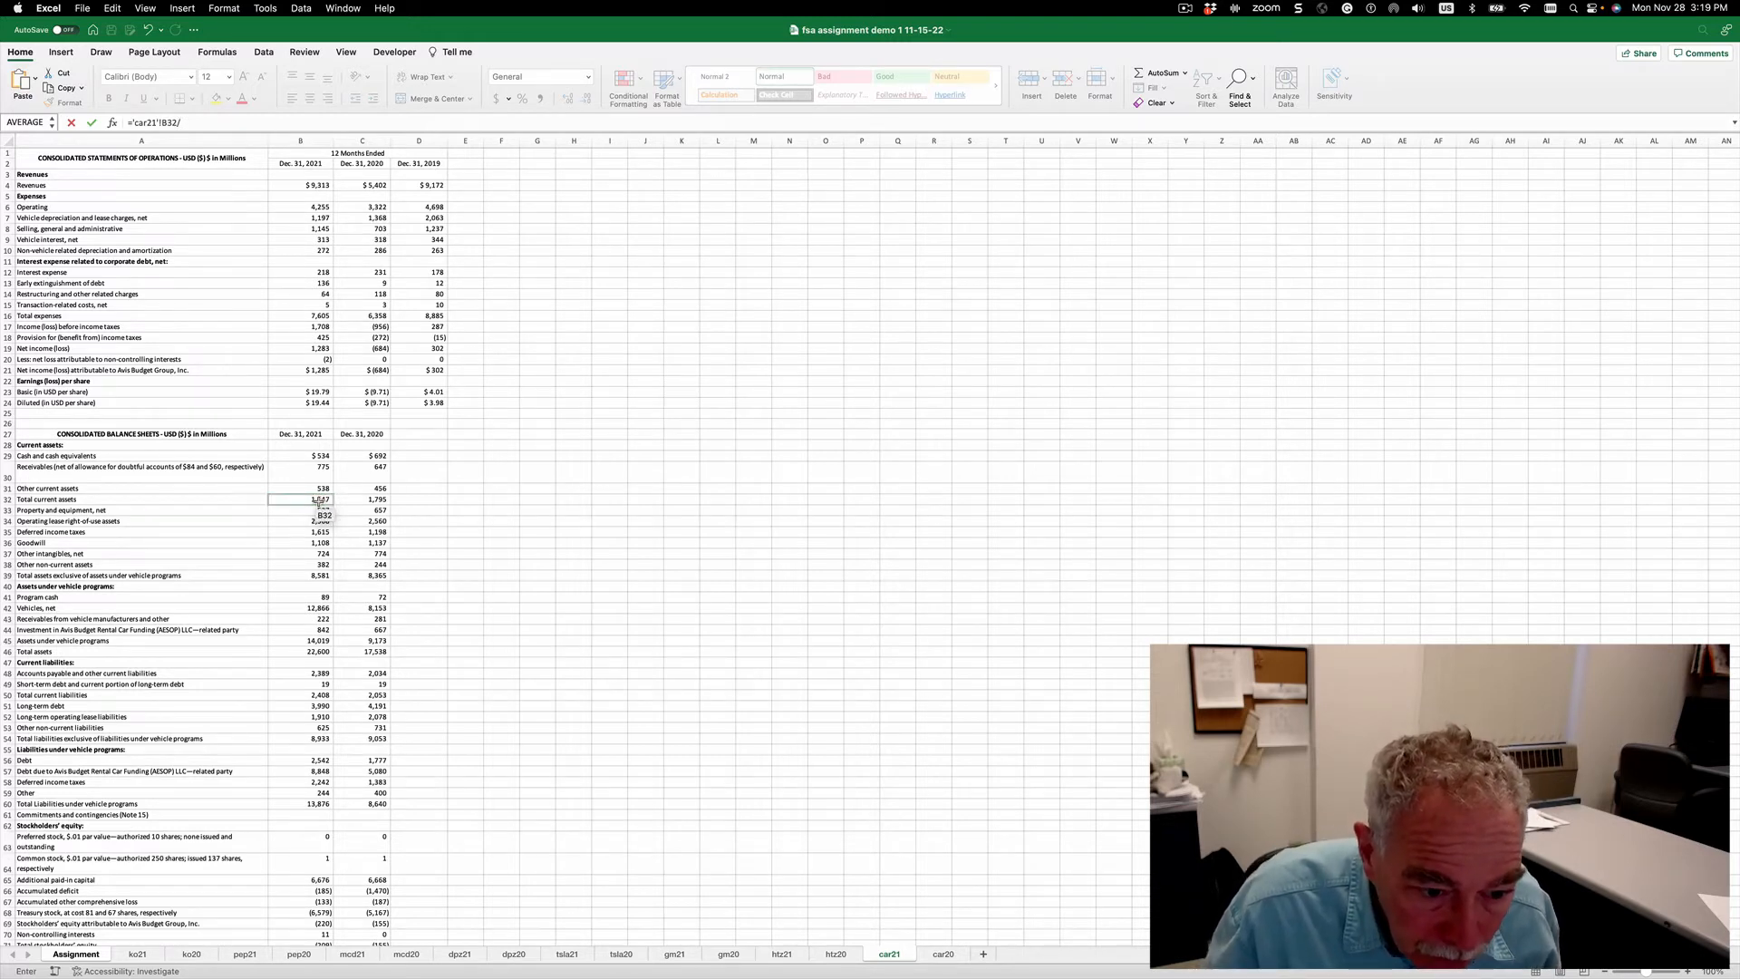
left_click(311, 695)
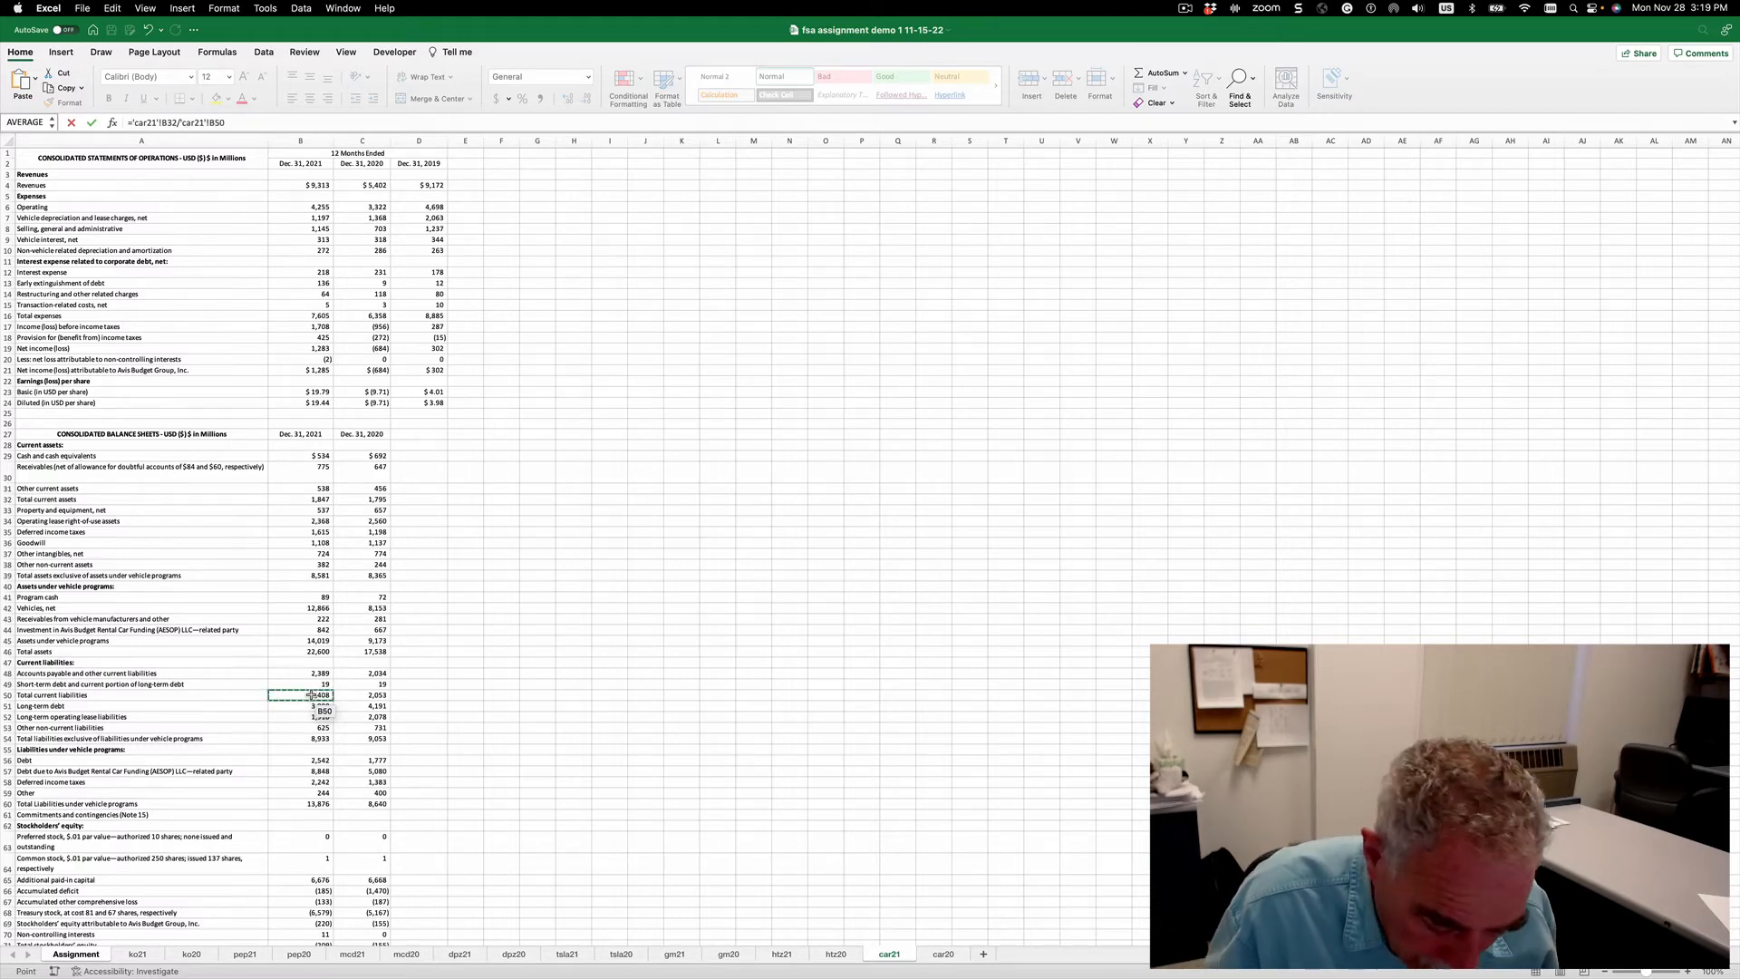
key("Return")
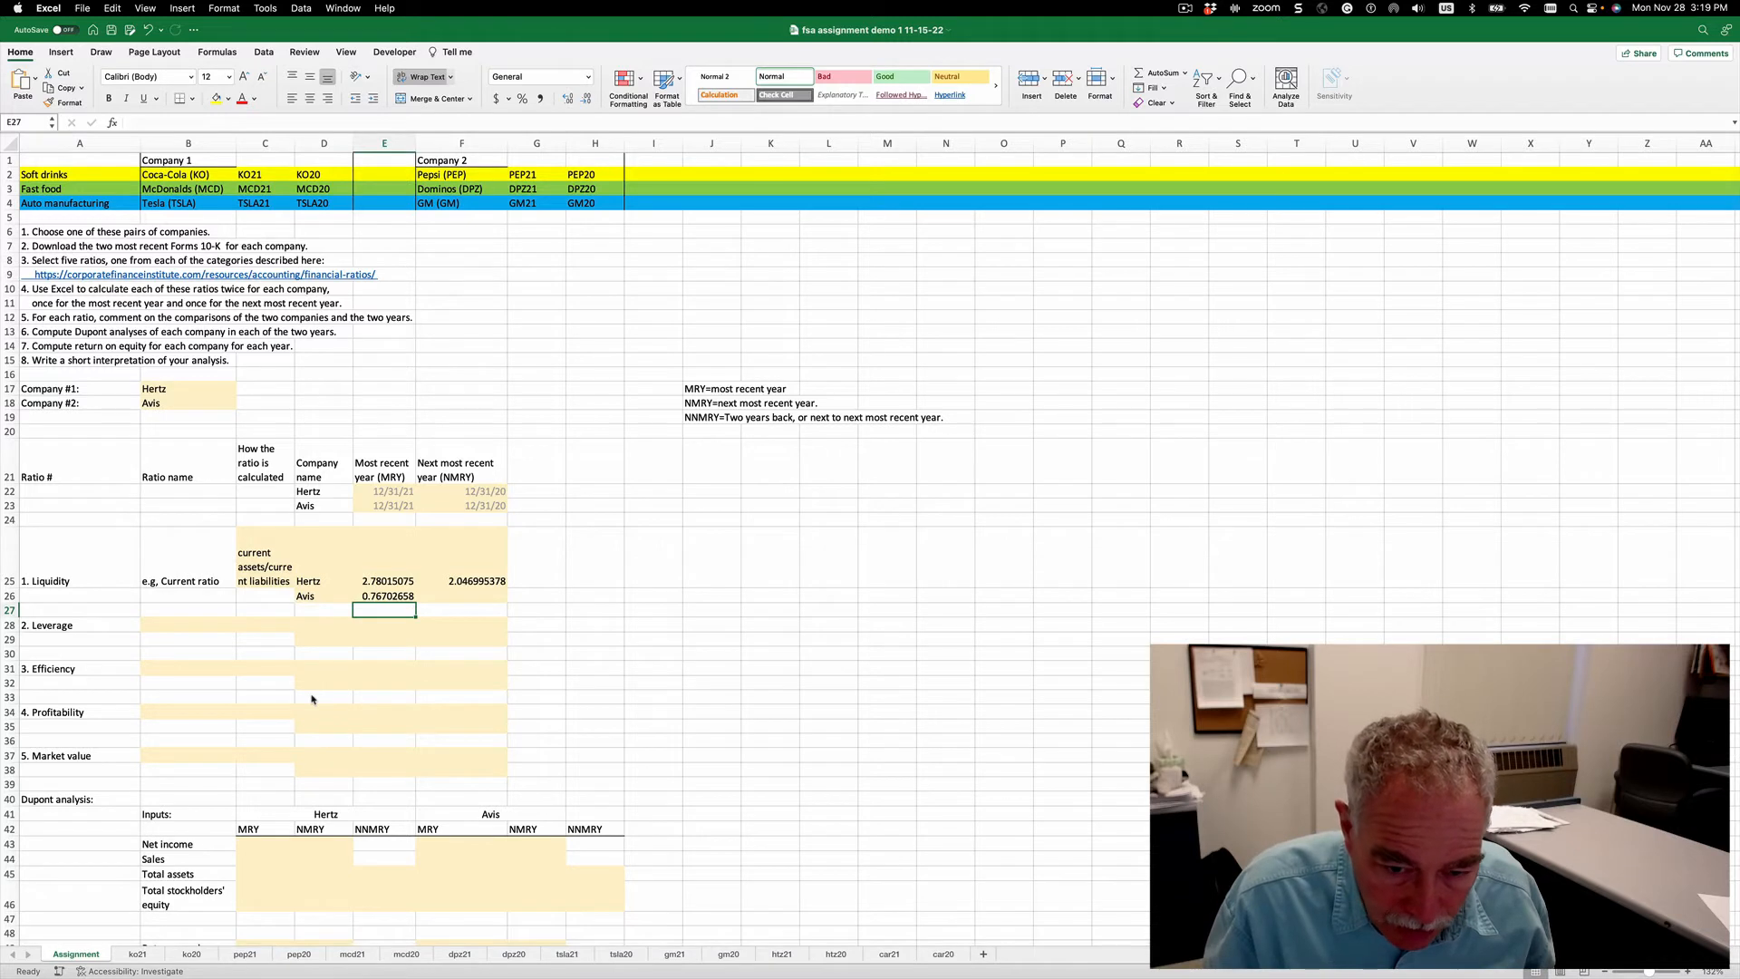
Copy Avis's liquidity formula from E26 into the next most recent year cell F26.
key("Up")
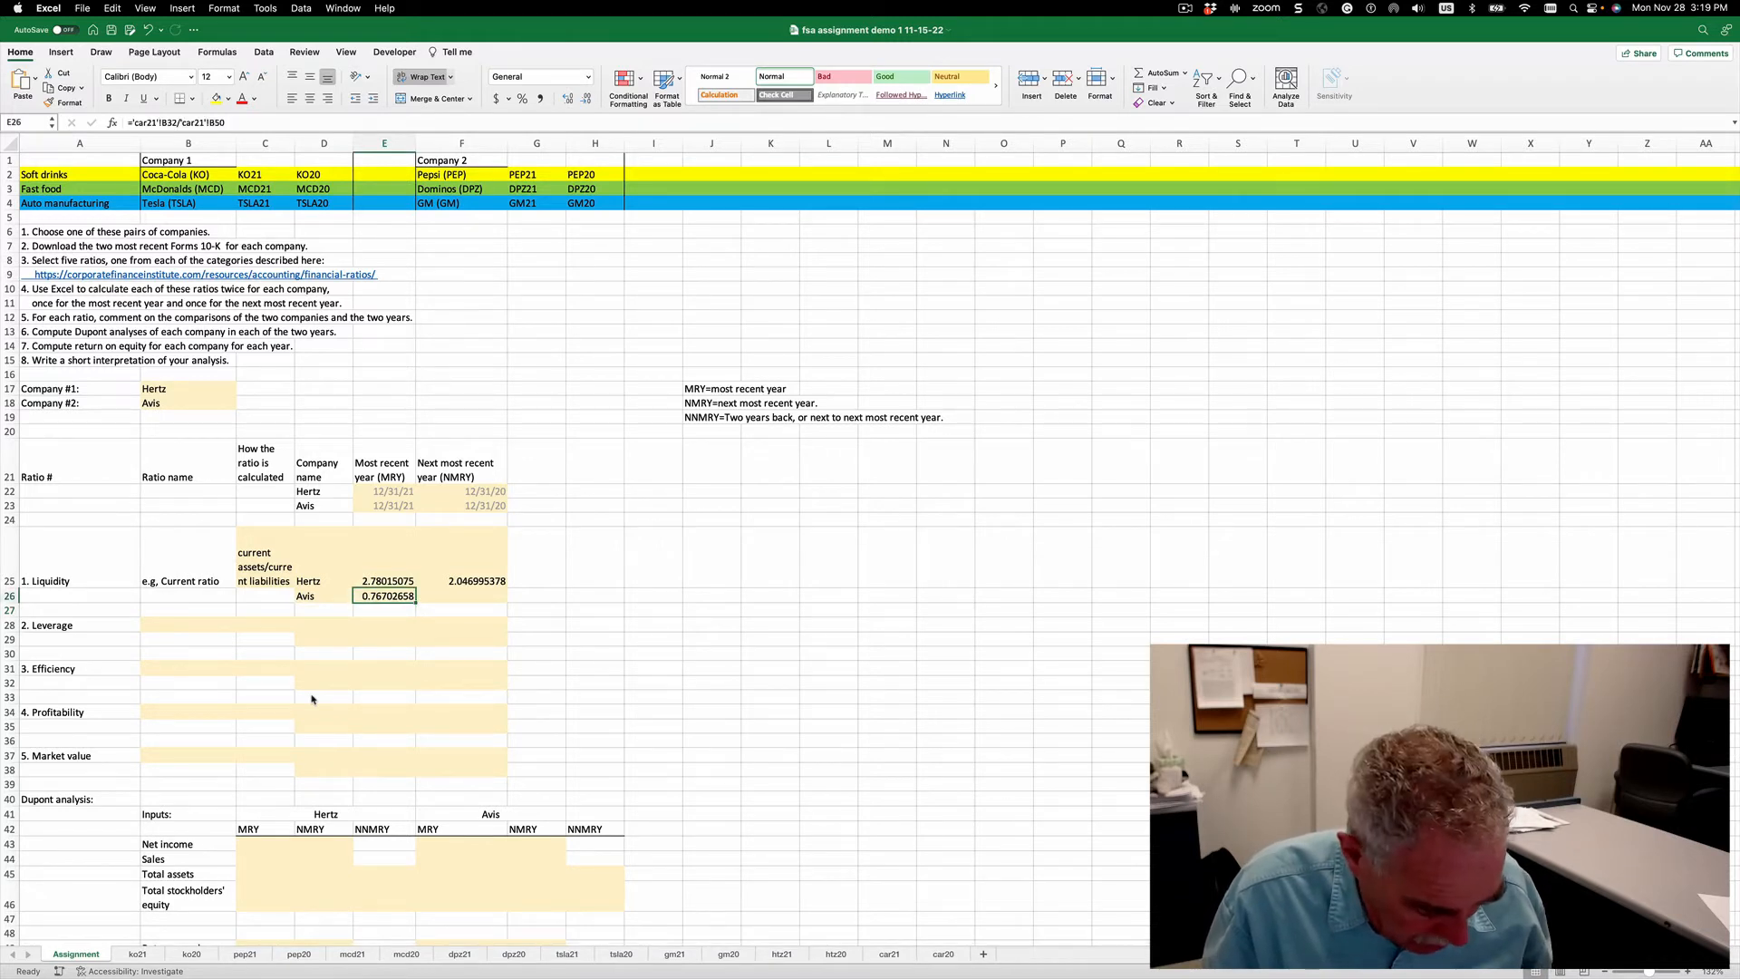
key("super+c")
key("Right")
key("super+v")
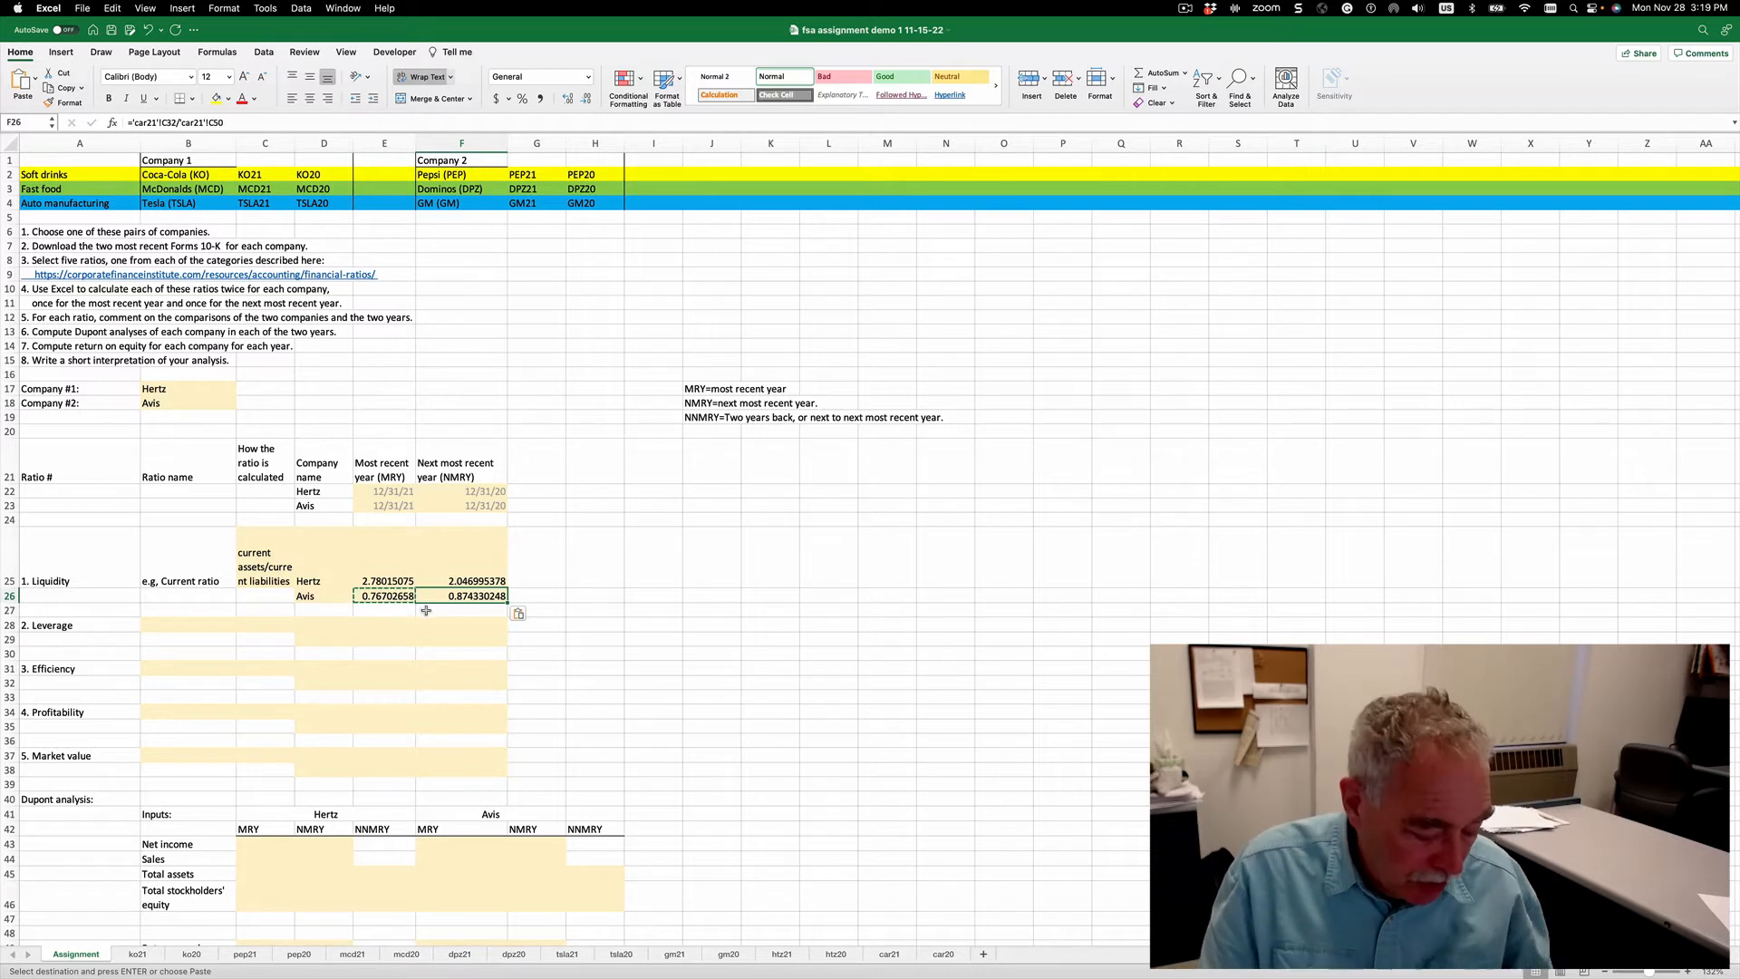
key("Escape")
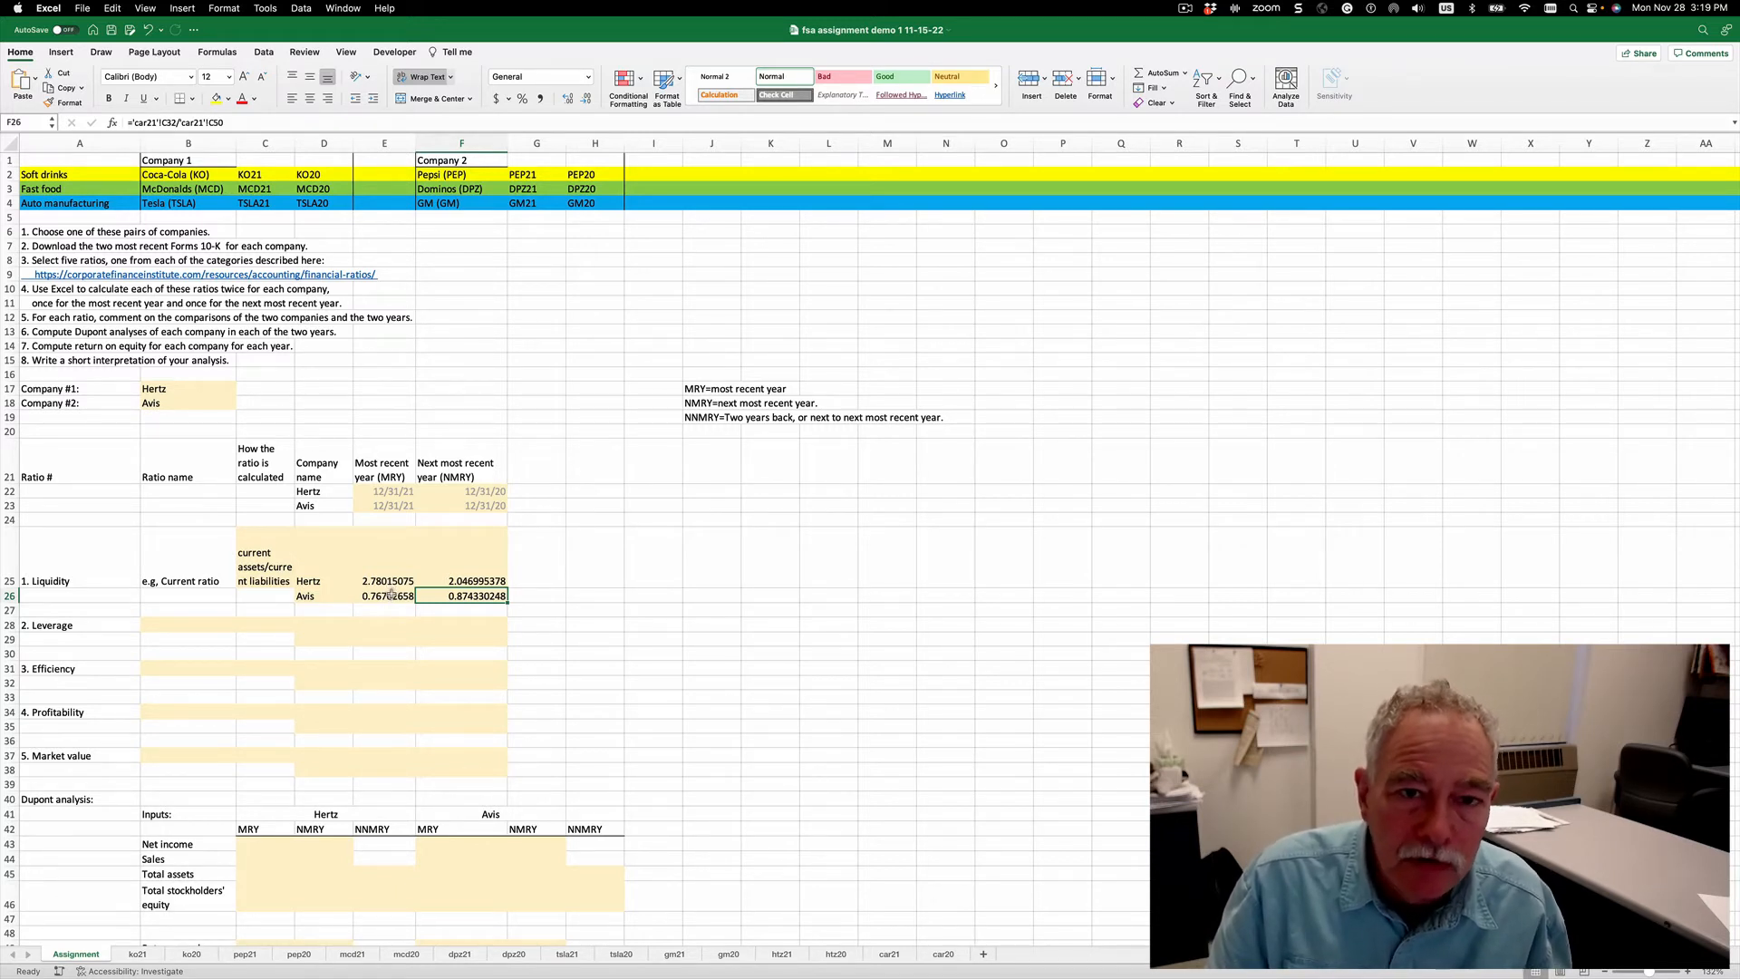
Examine the accounts payable and debt lines in the htz21 balance sheet's liabilities, and return to the Assignment sheet.
left_click(778, 956)
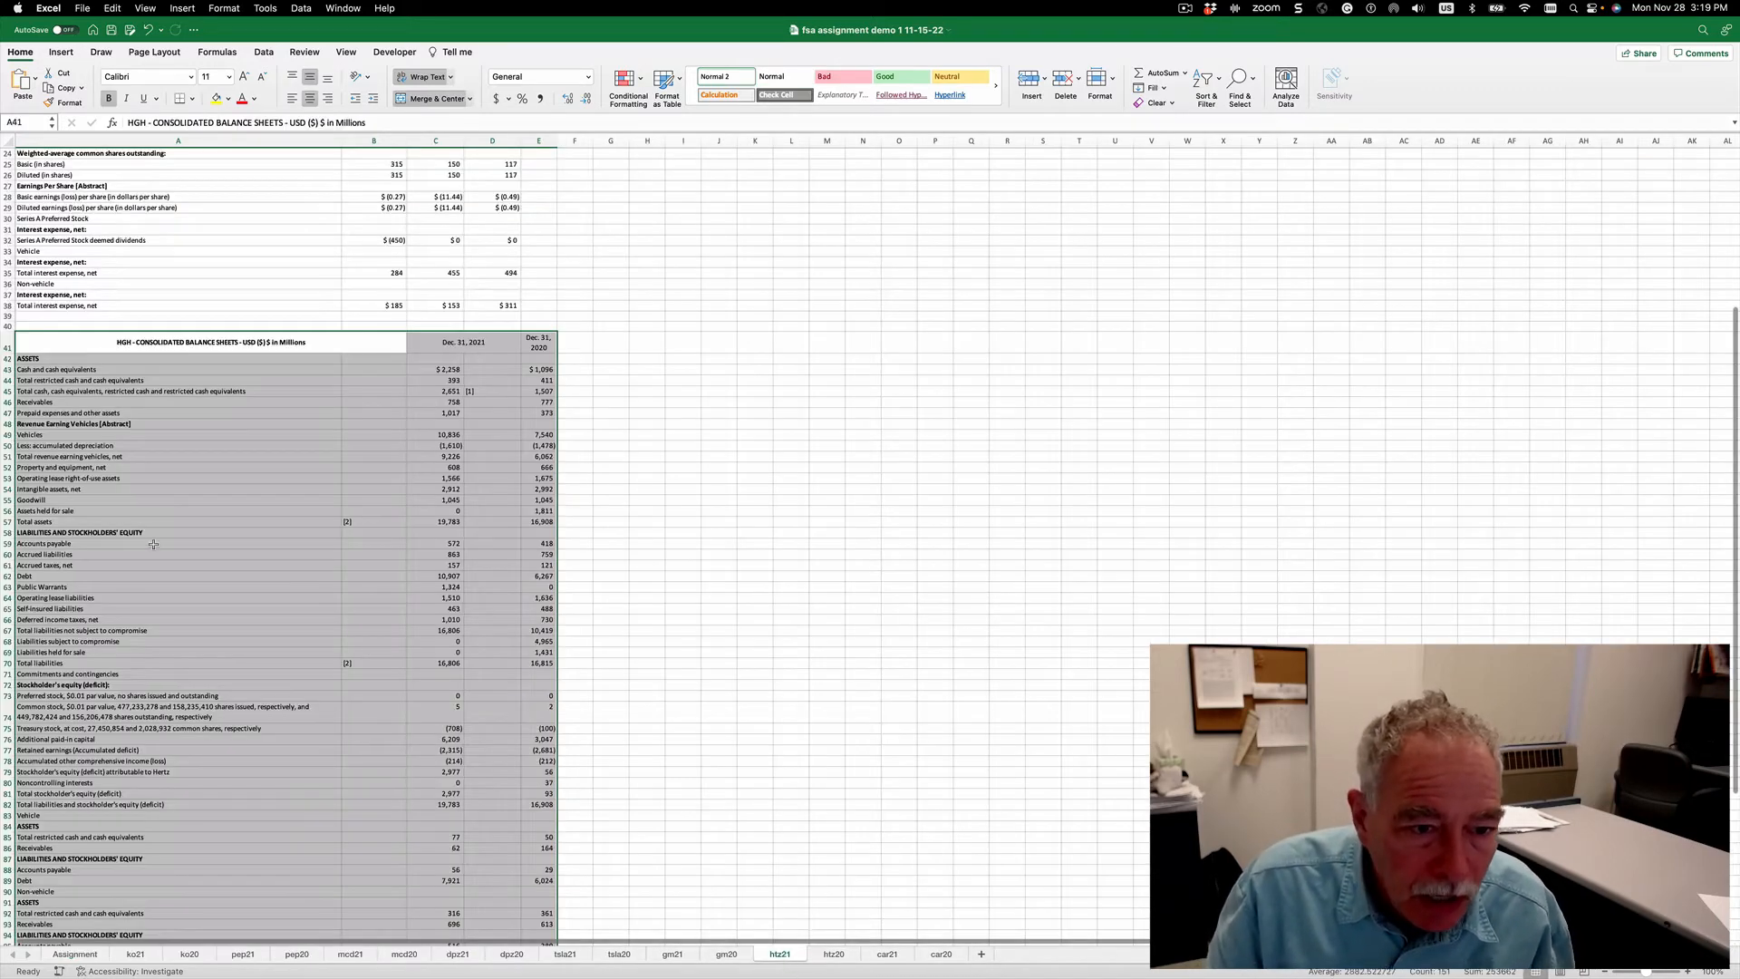
left_click(153, 543)
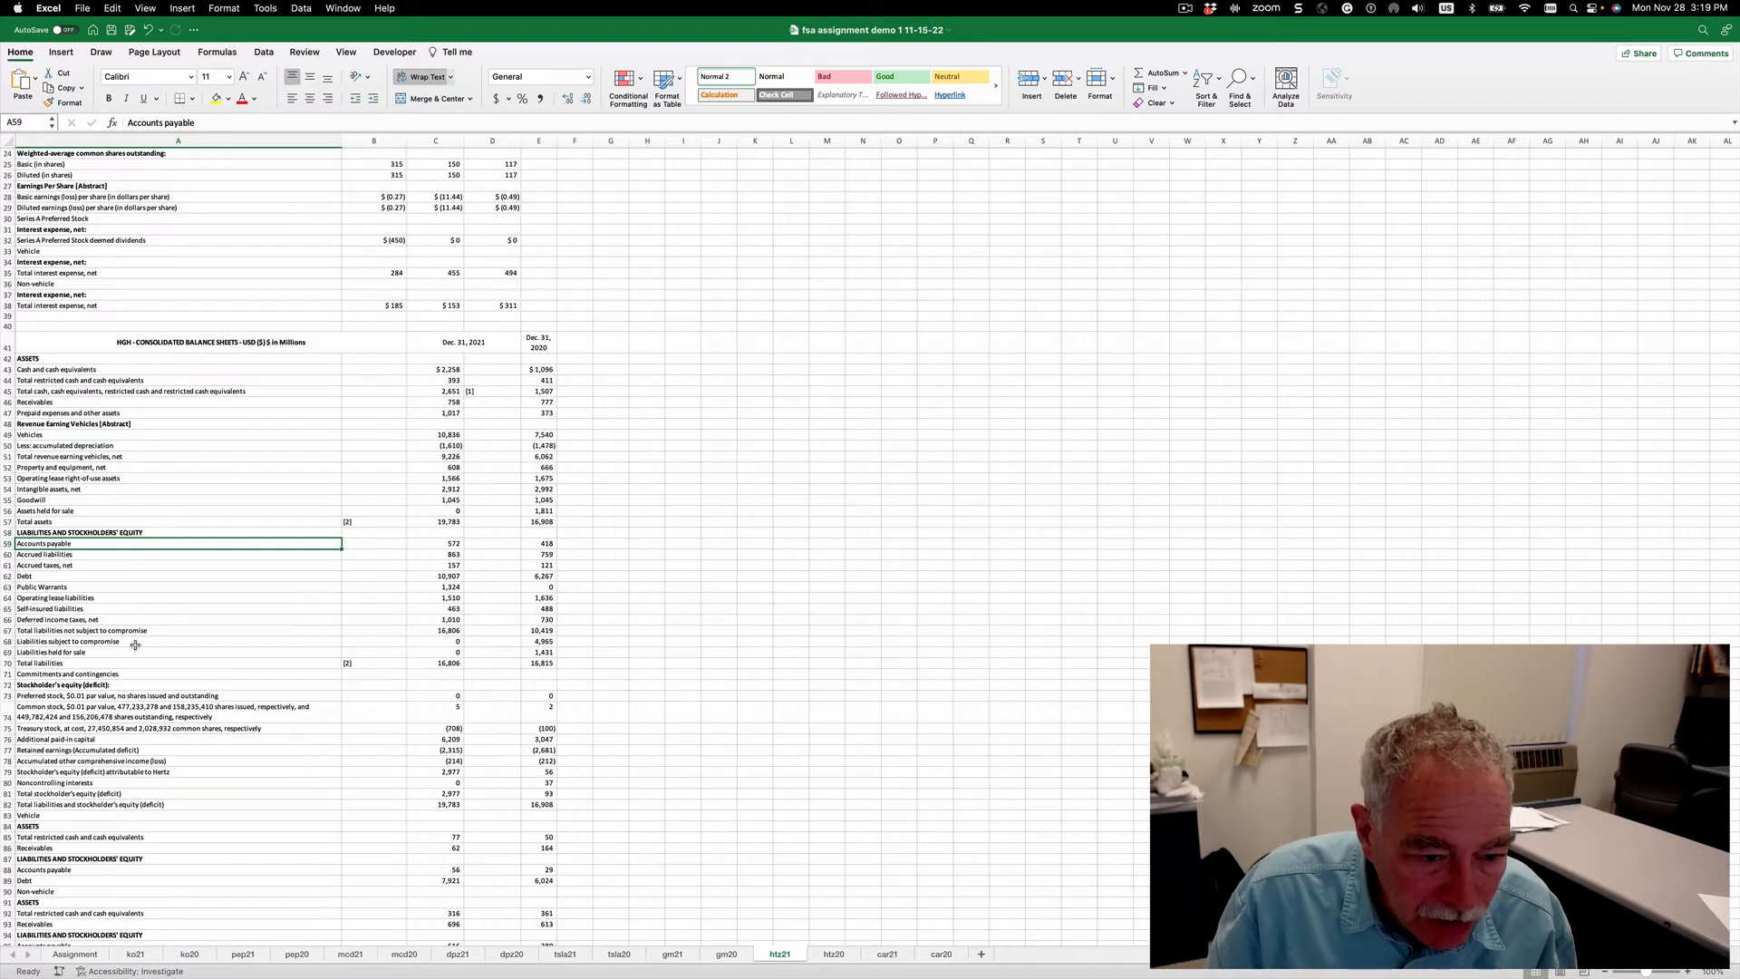
left_click(110, 576)
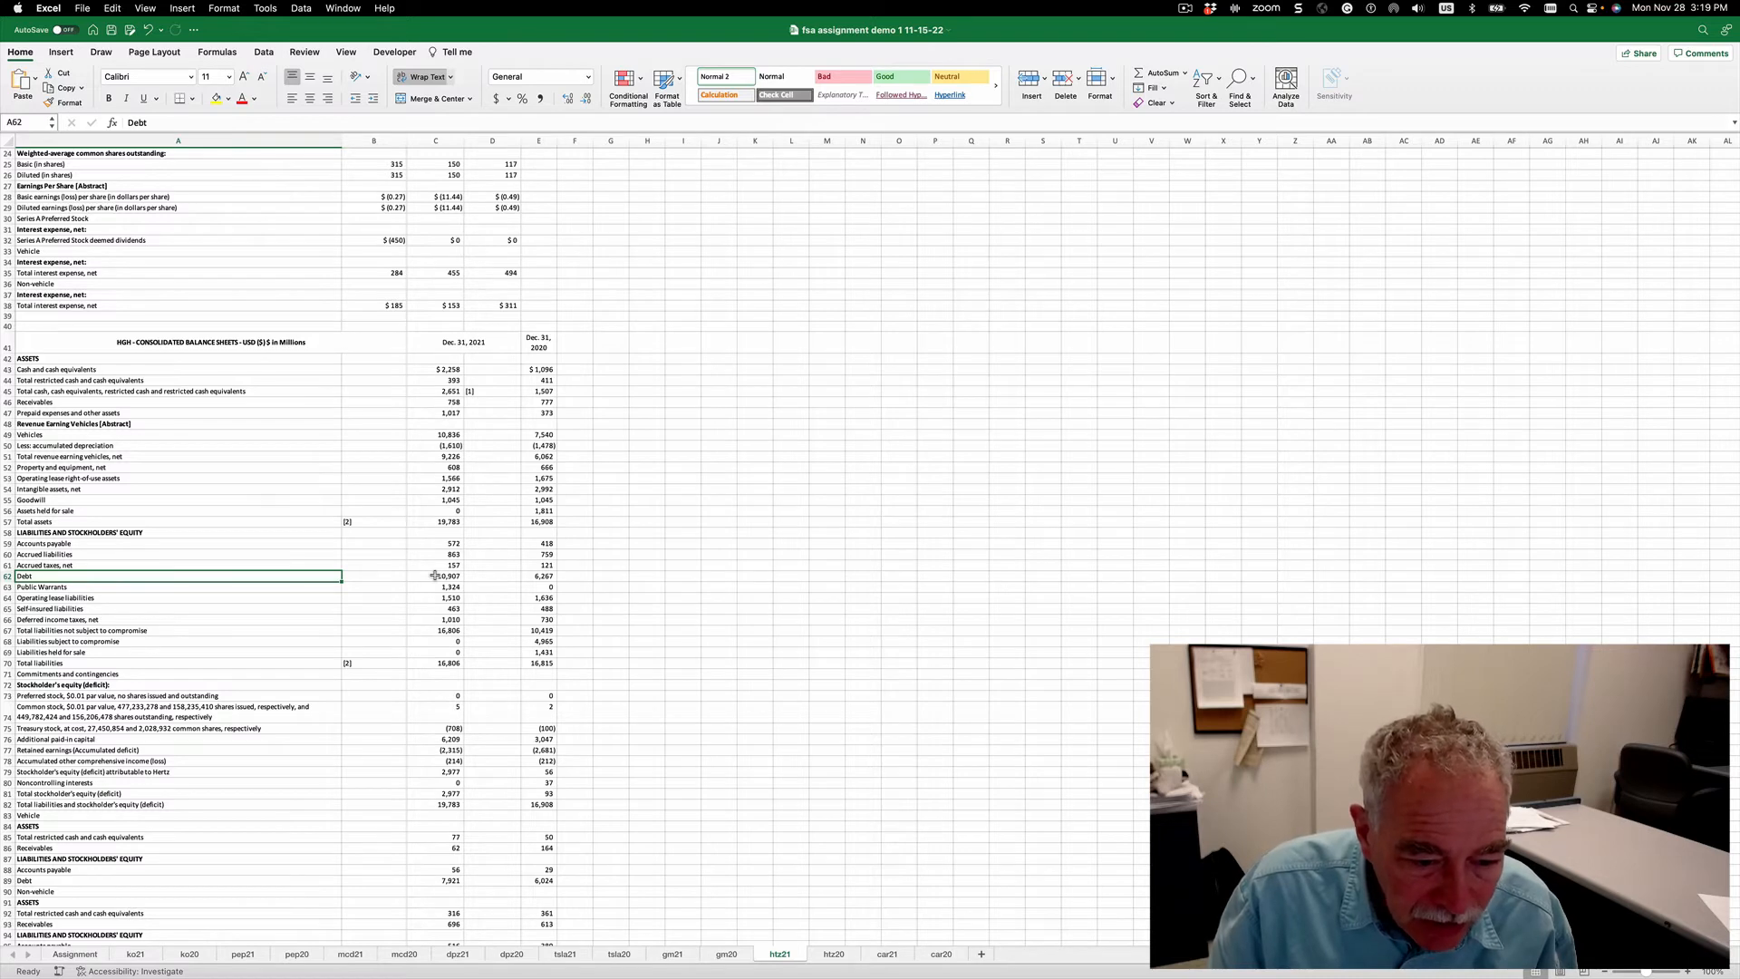
left_click(64, 955)
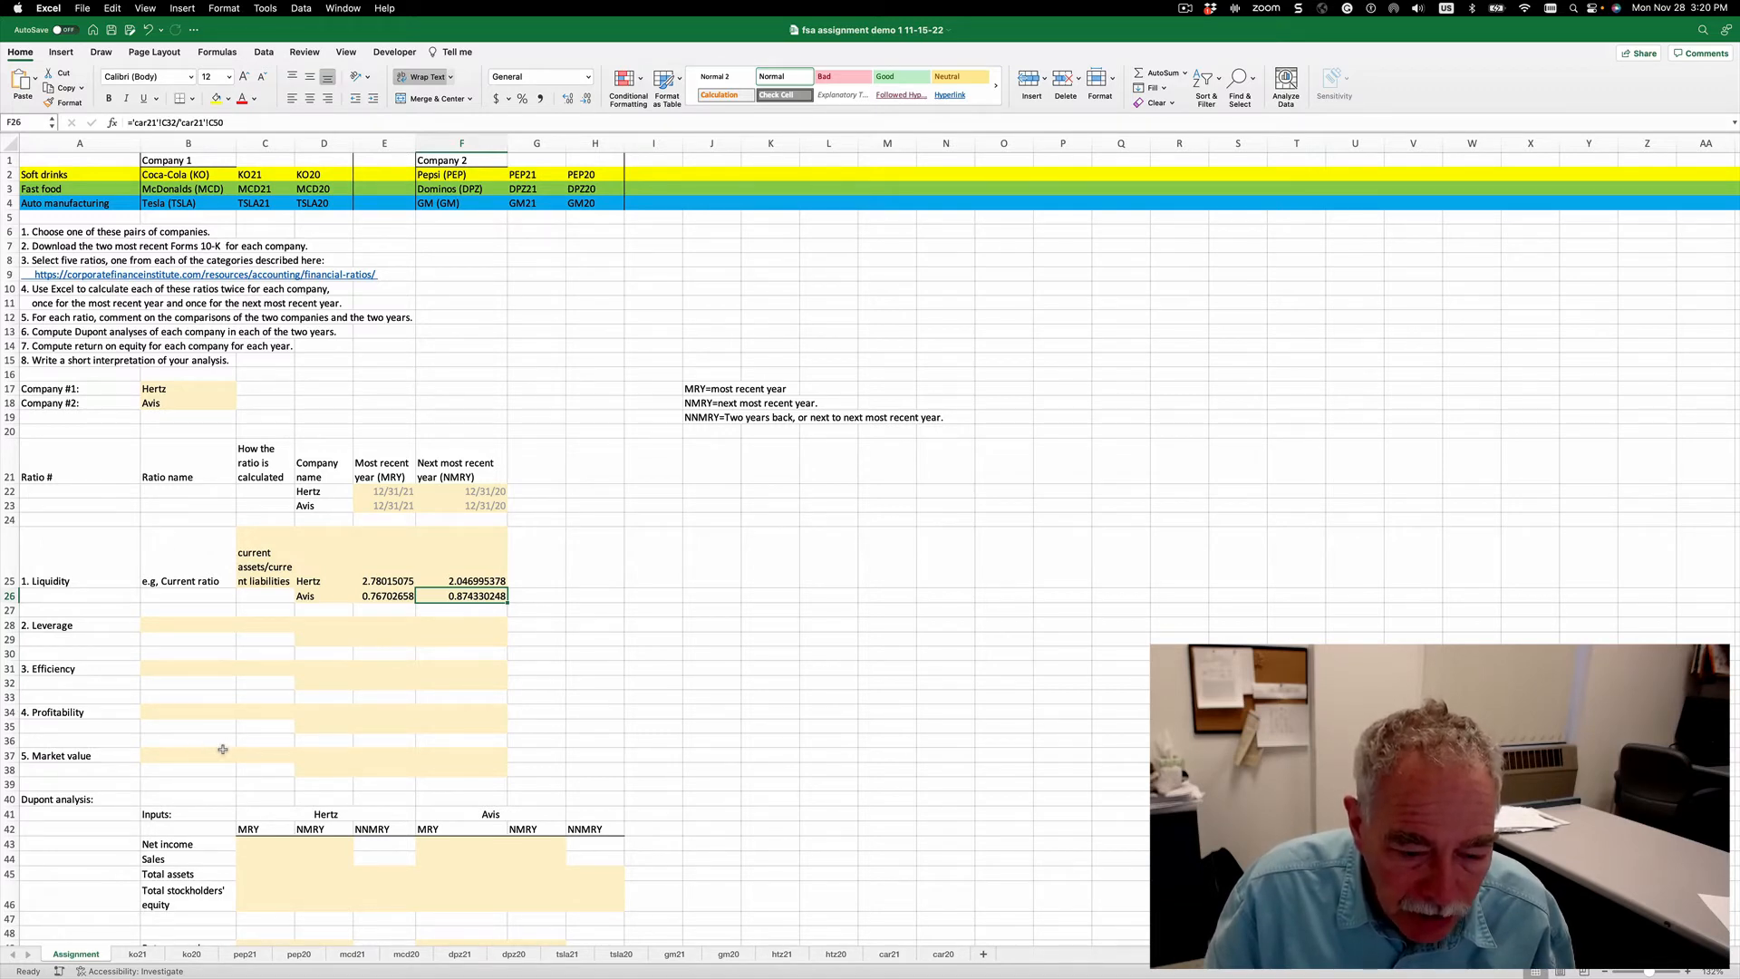
Link Hertz's most recent year net income in C43 of the Dupont inputs to net income (loss) in htz21 cell B20.
scroll(510, 713, "down", 5)
scroll(524, 704, "down", 4)
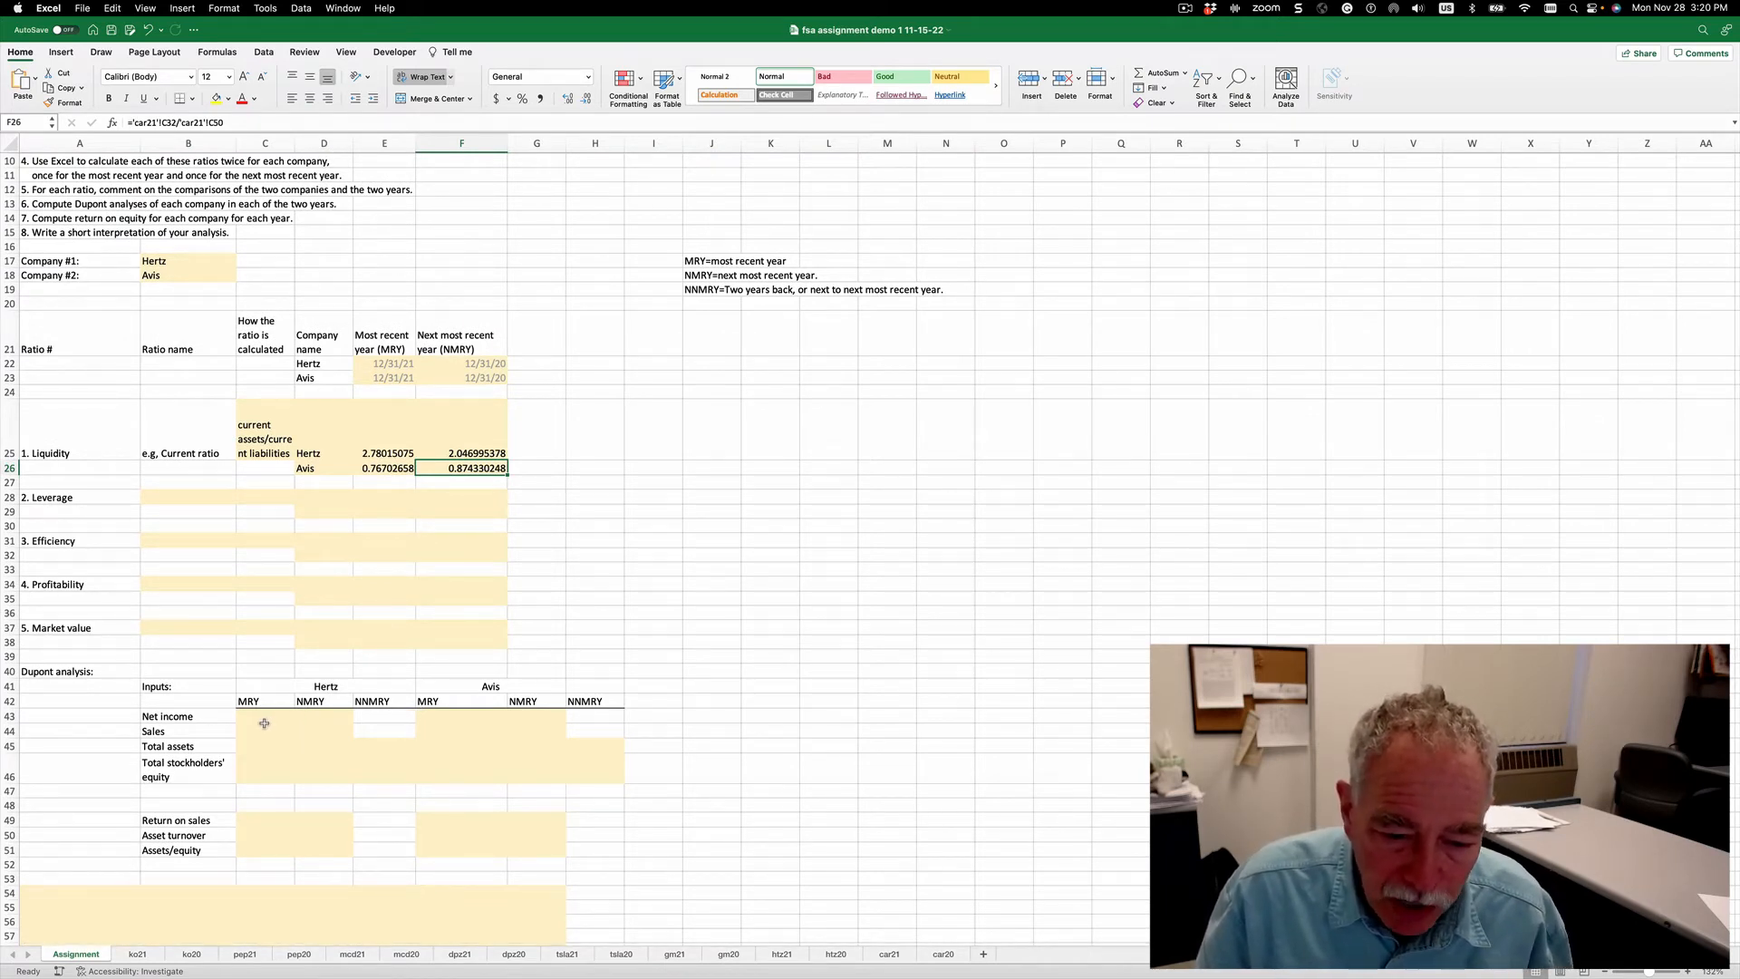
scroll(264, 723, "up", 1)
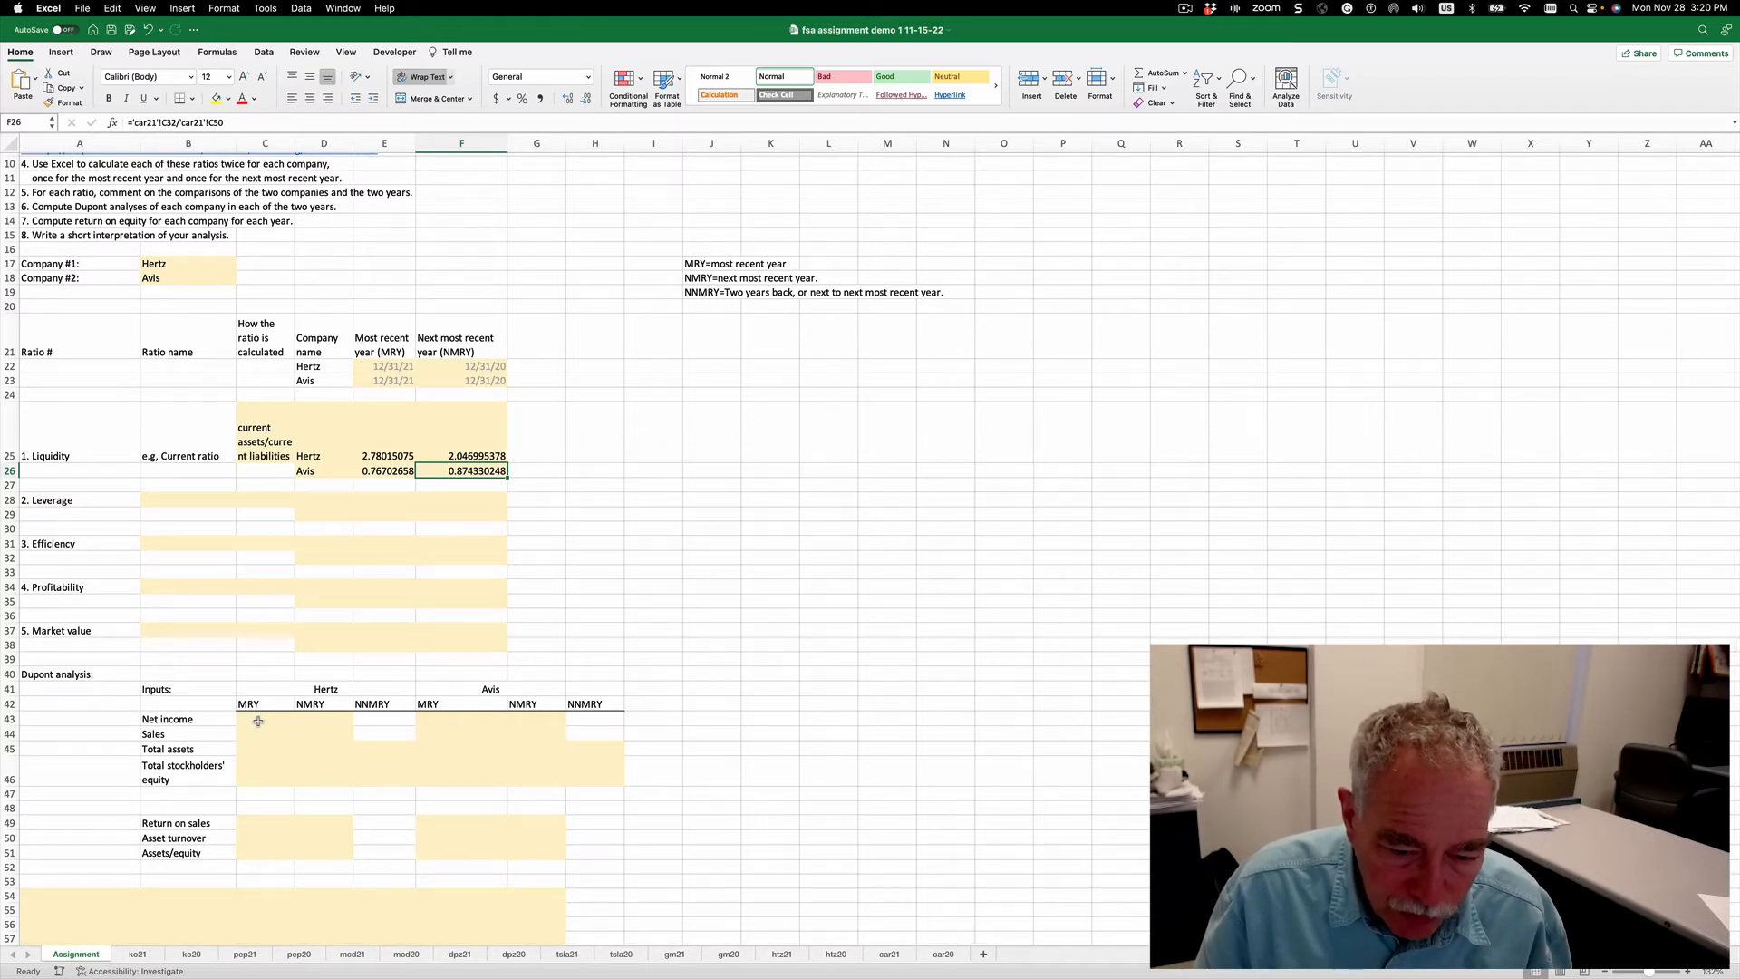
left_click(258, 721)
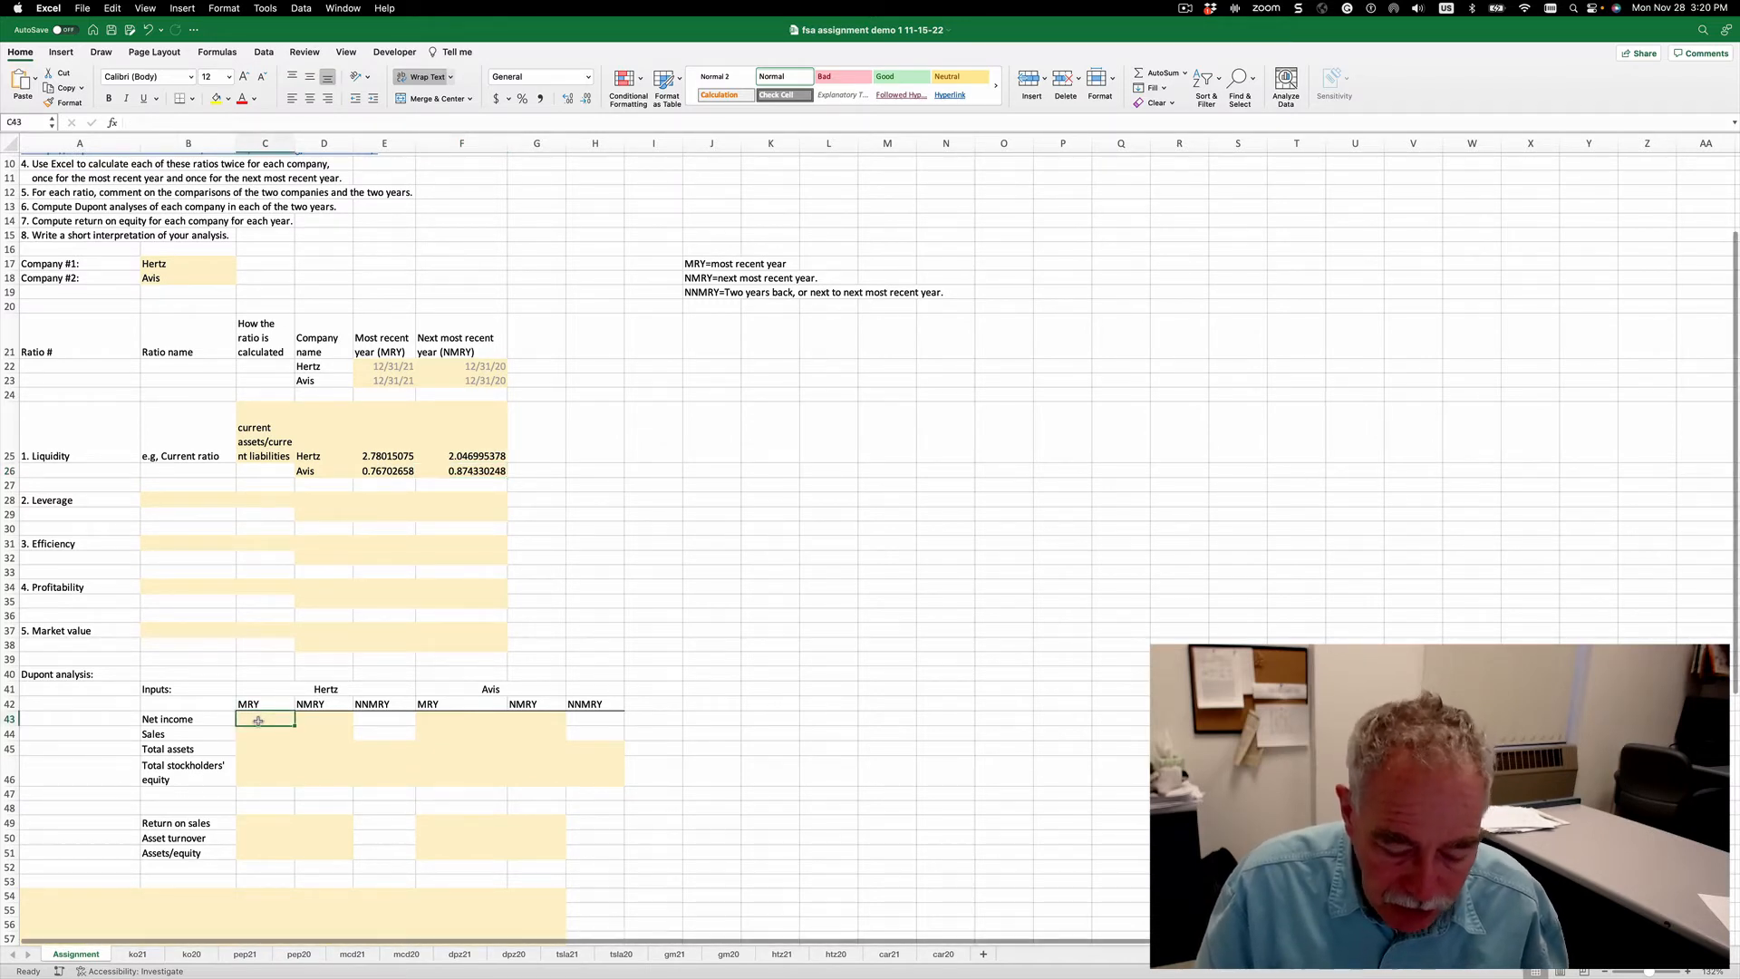
type("=")
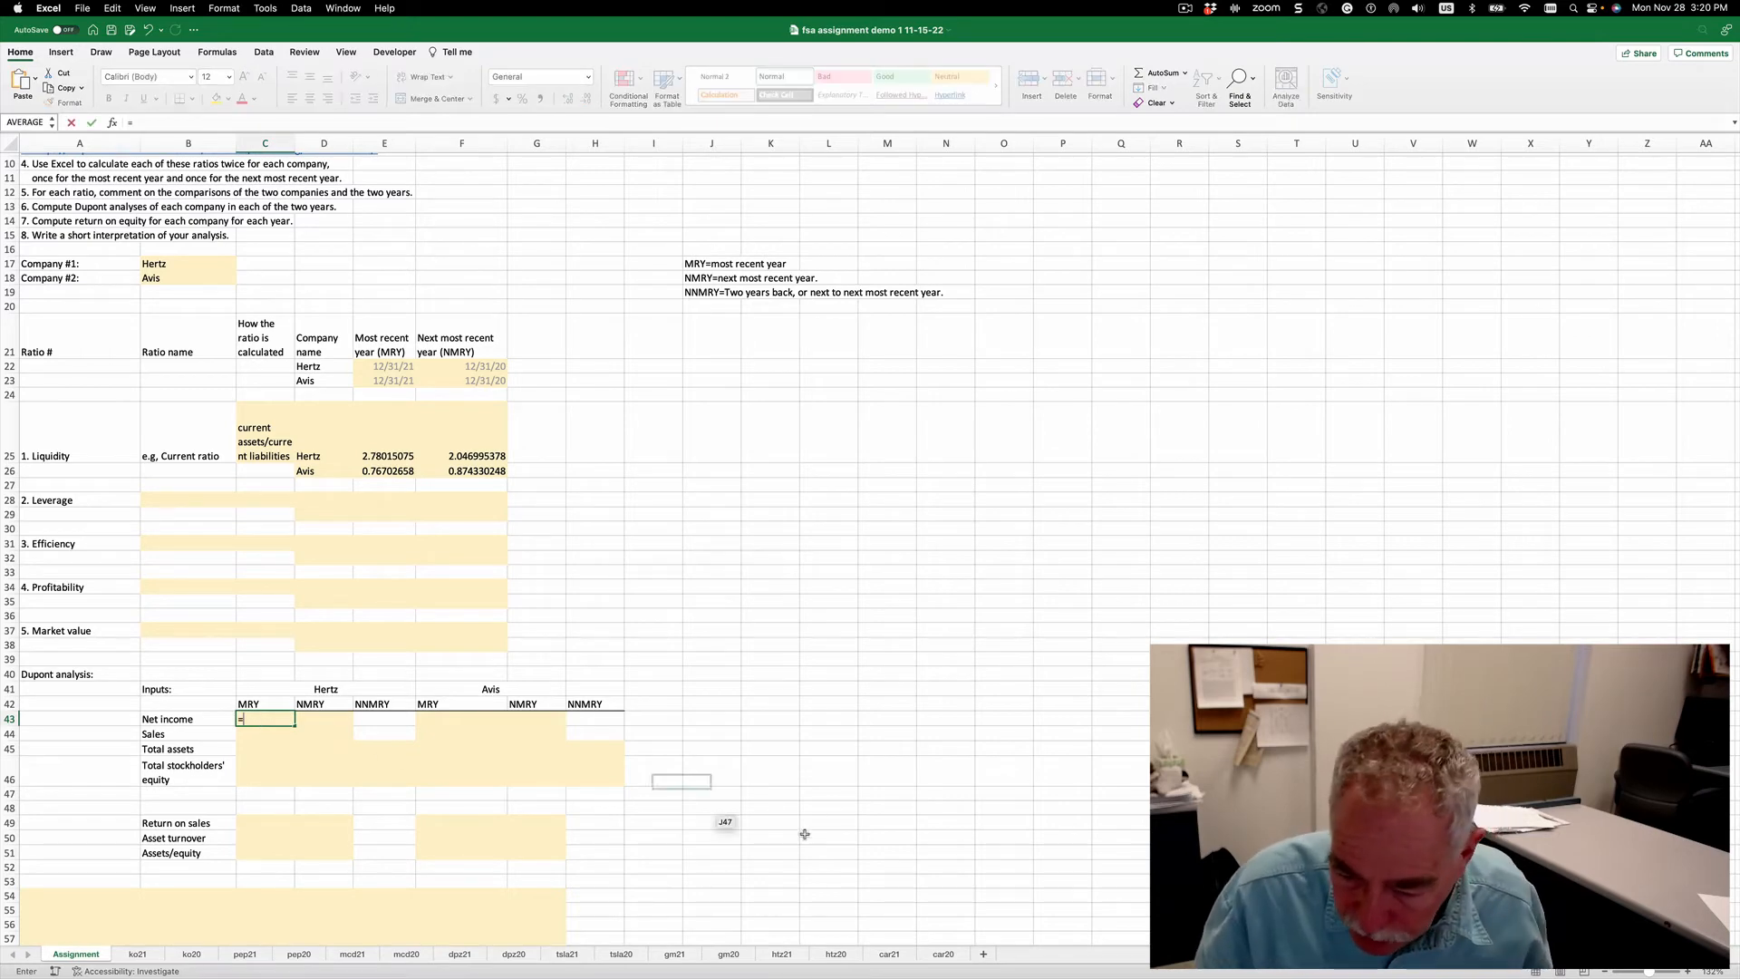
left_click(782, 954)
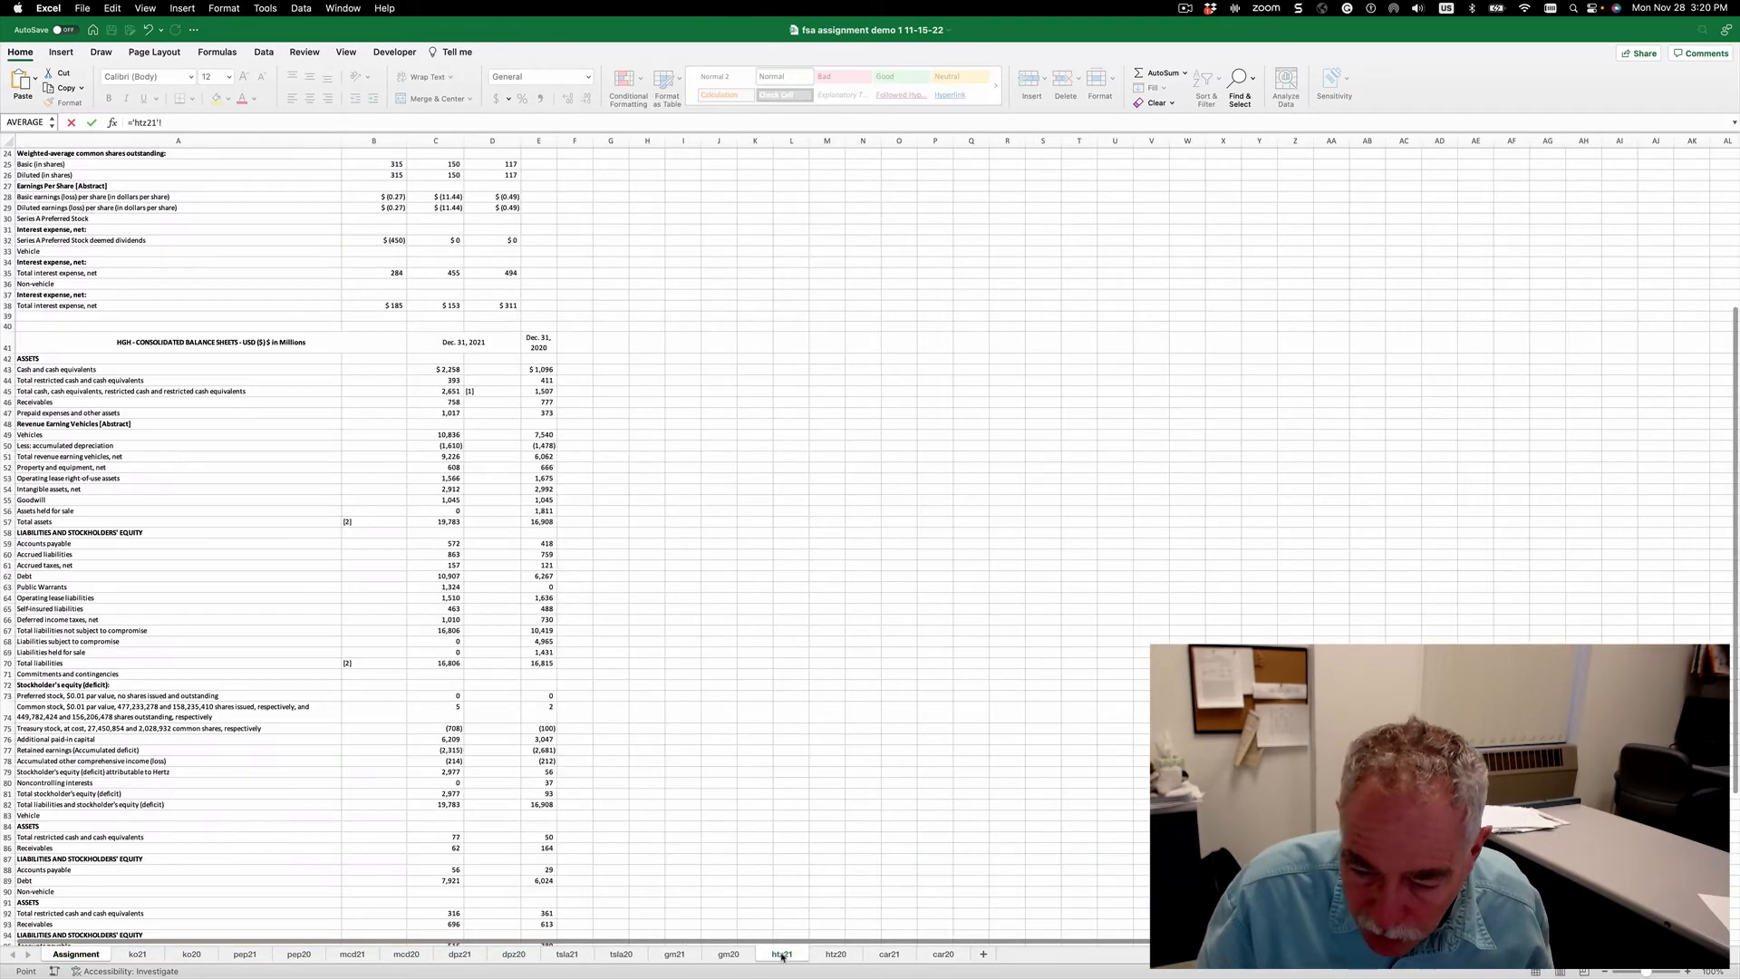
scroll(290, 585, "up", 8)
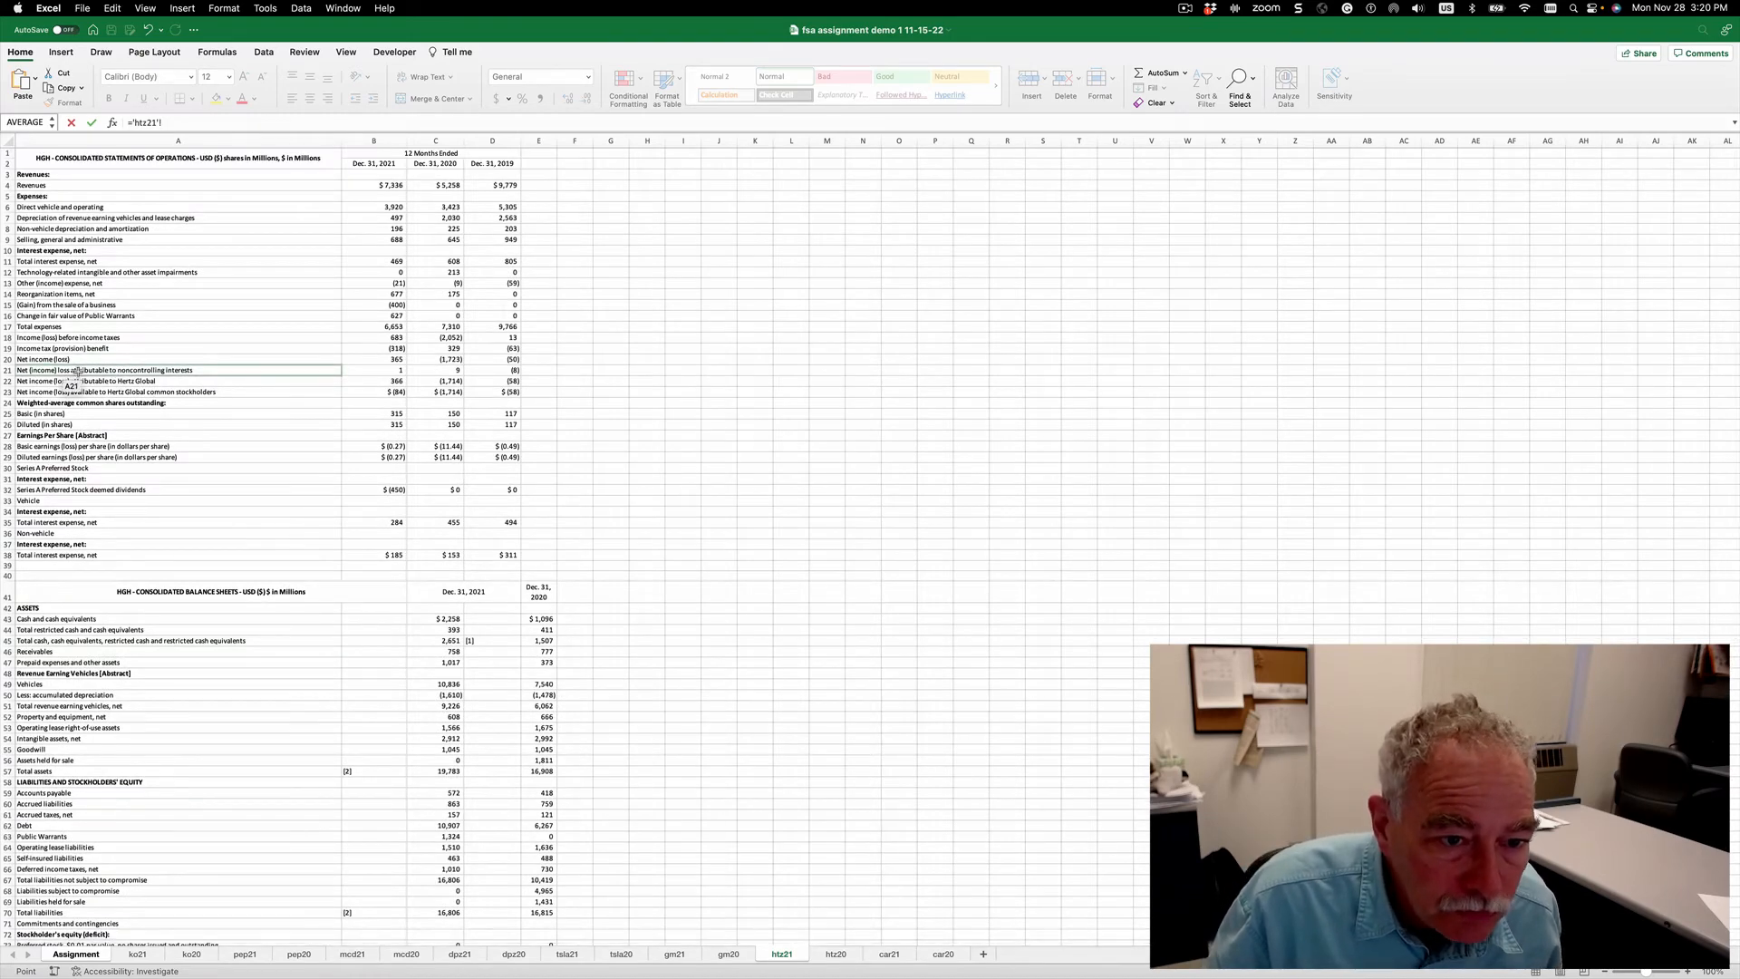
left_click(375, 359)
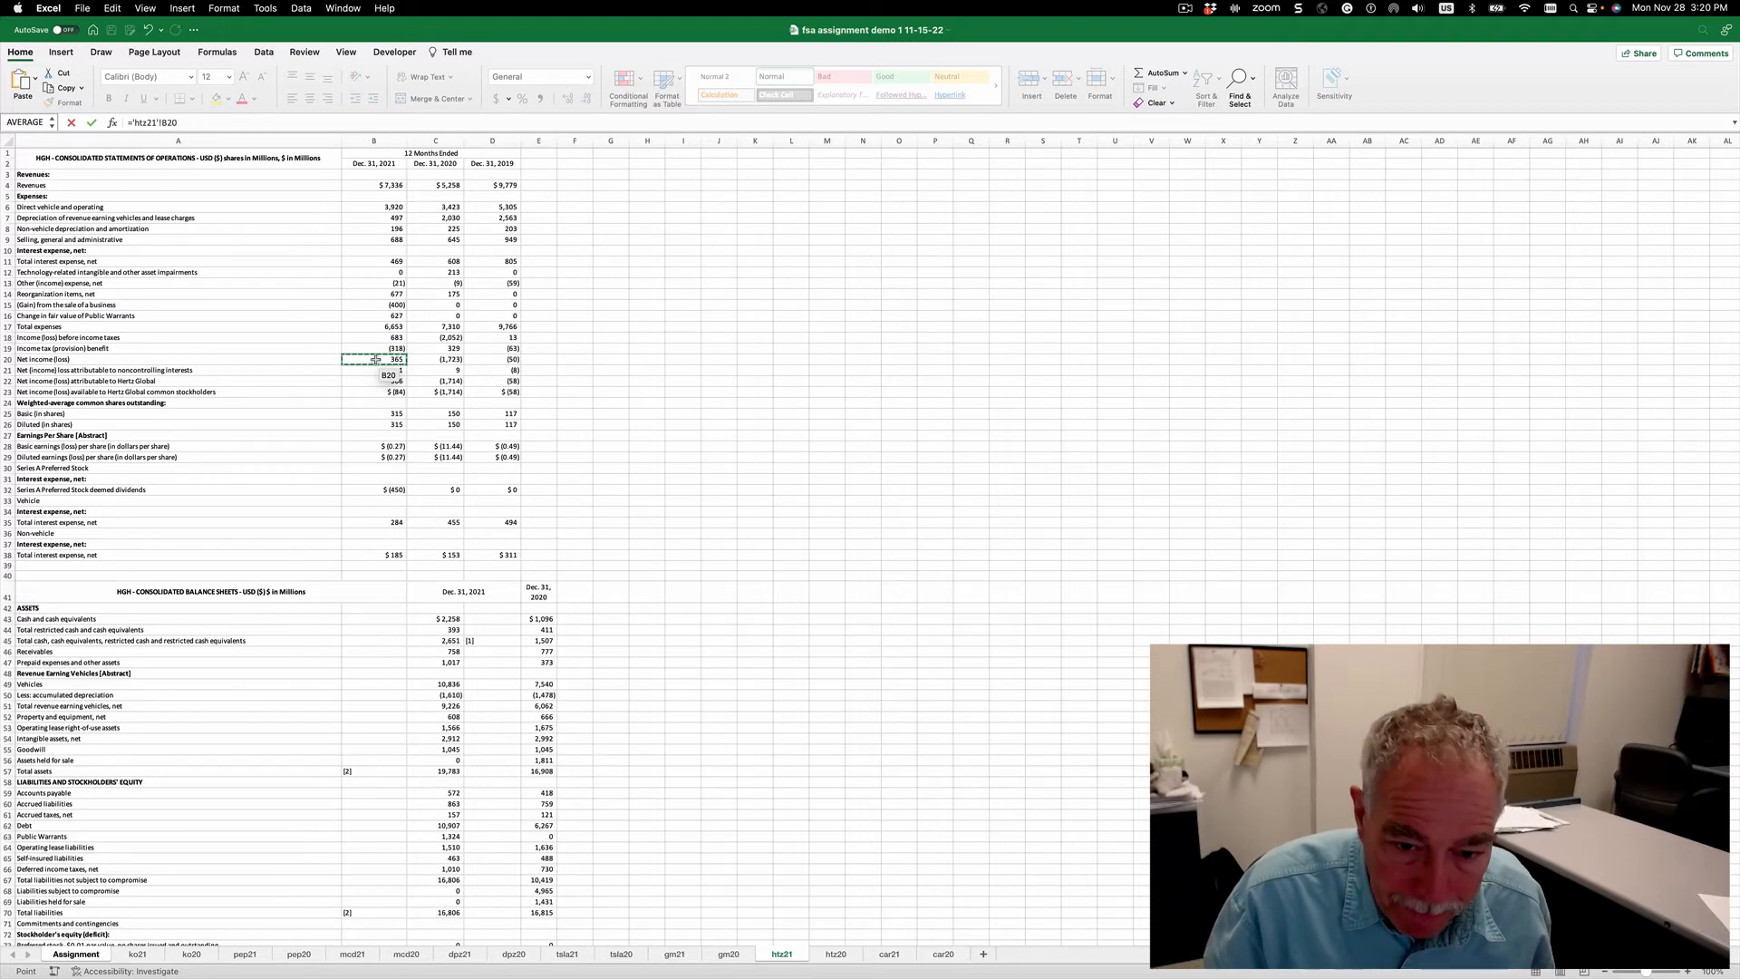
key("Return")
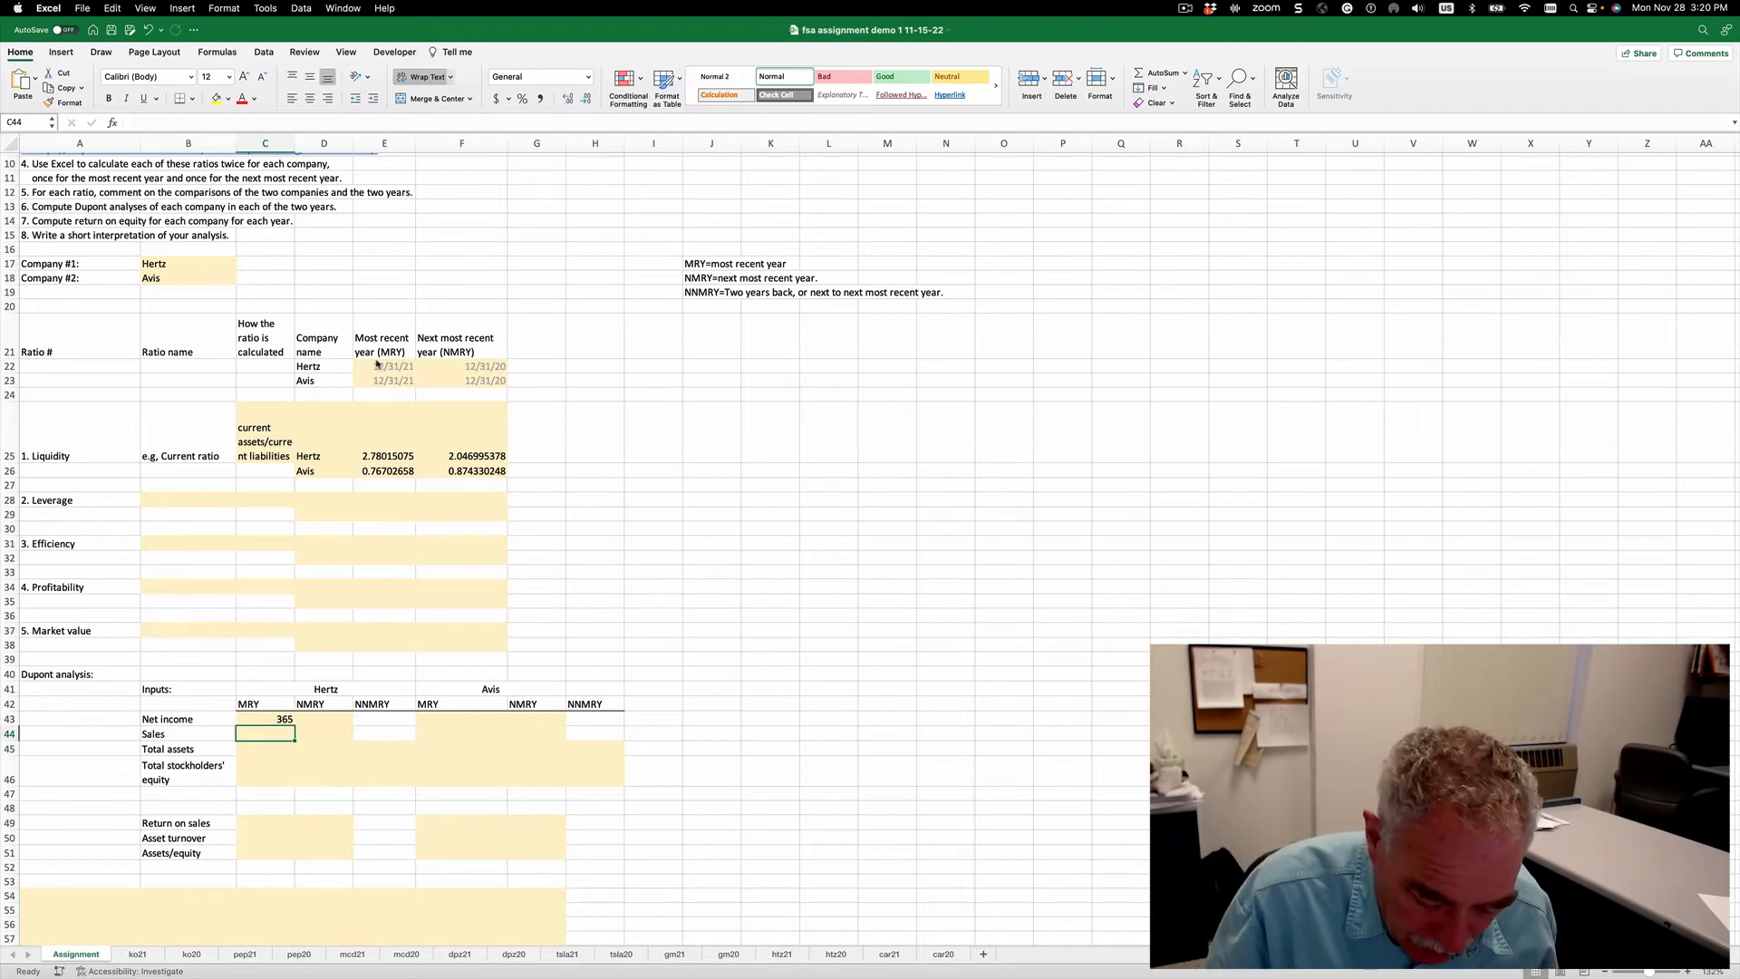
Link Hertz's most recent year sales in C44 to the 2021 revenues in htz21 cell B4.
type("=")
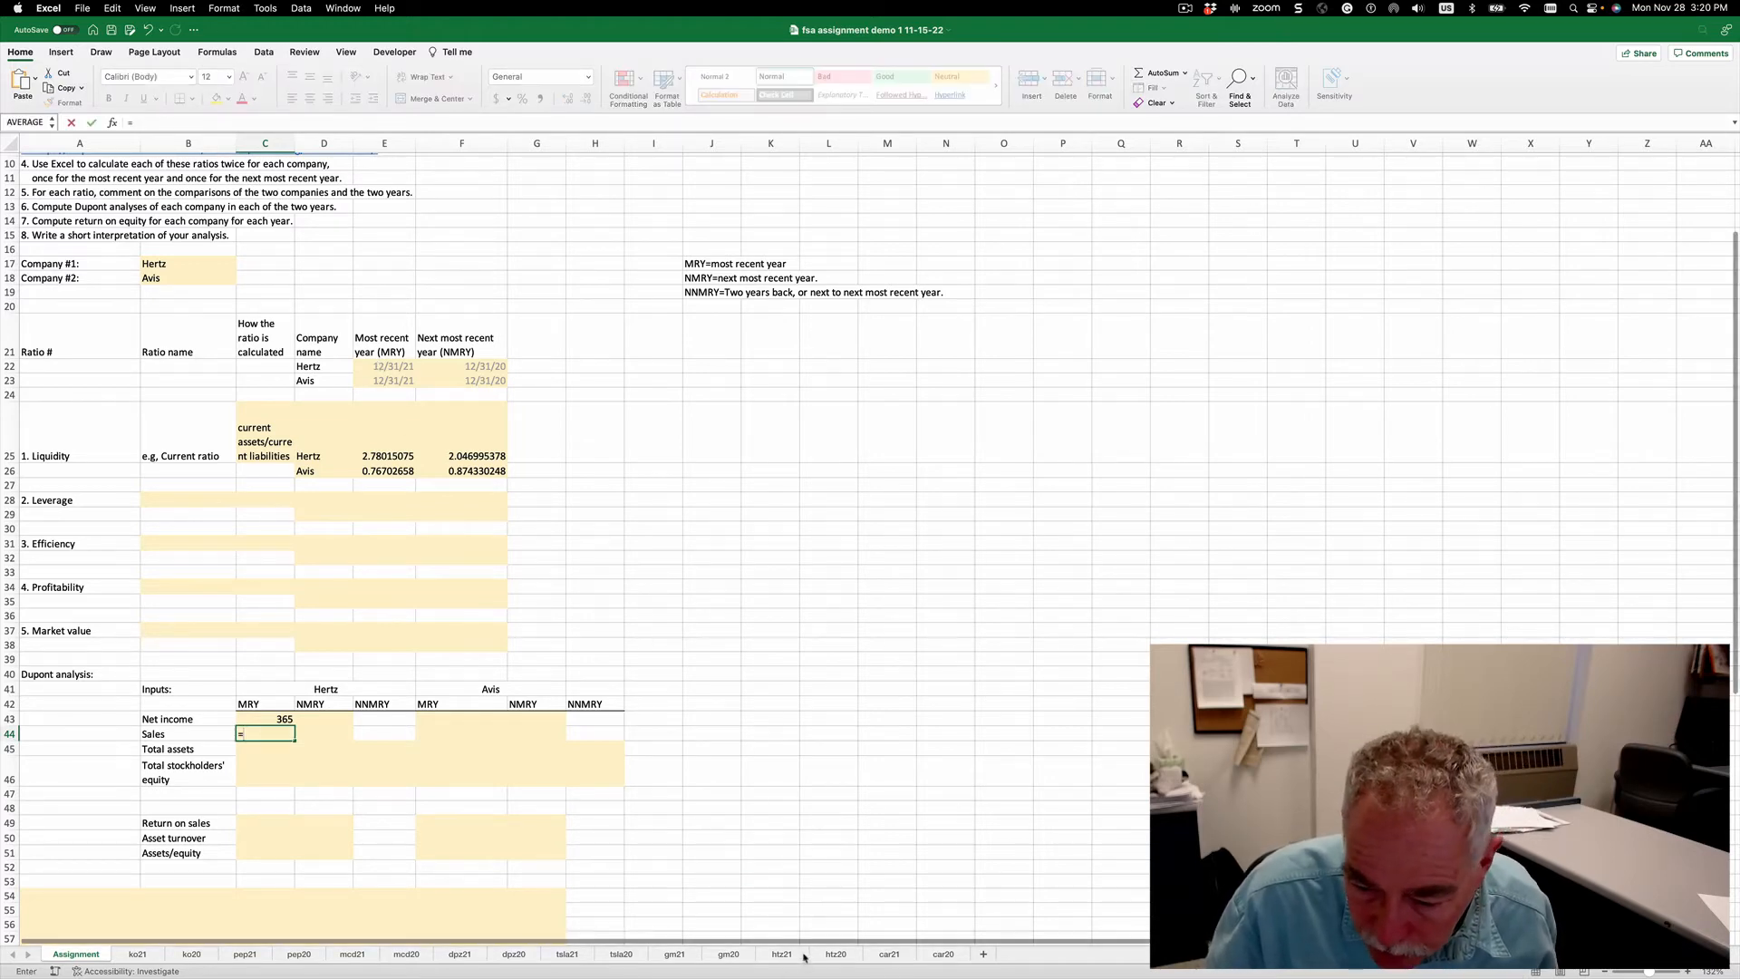
left_click(785, 955)
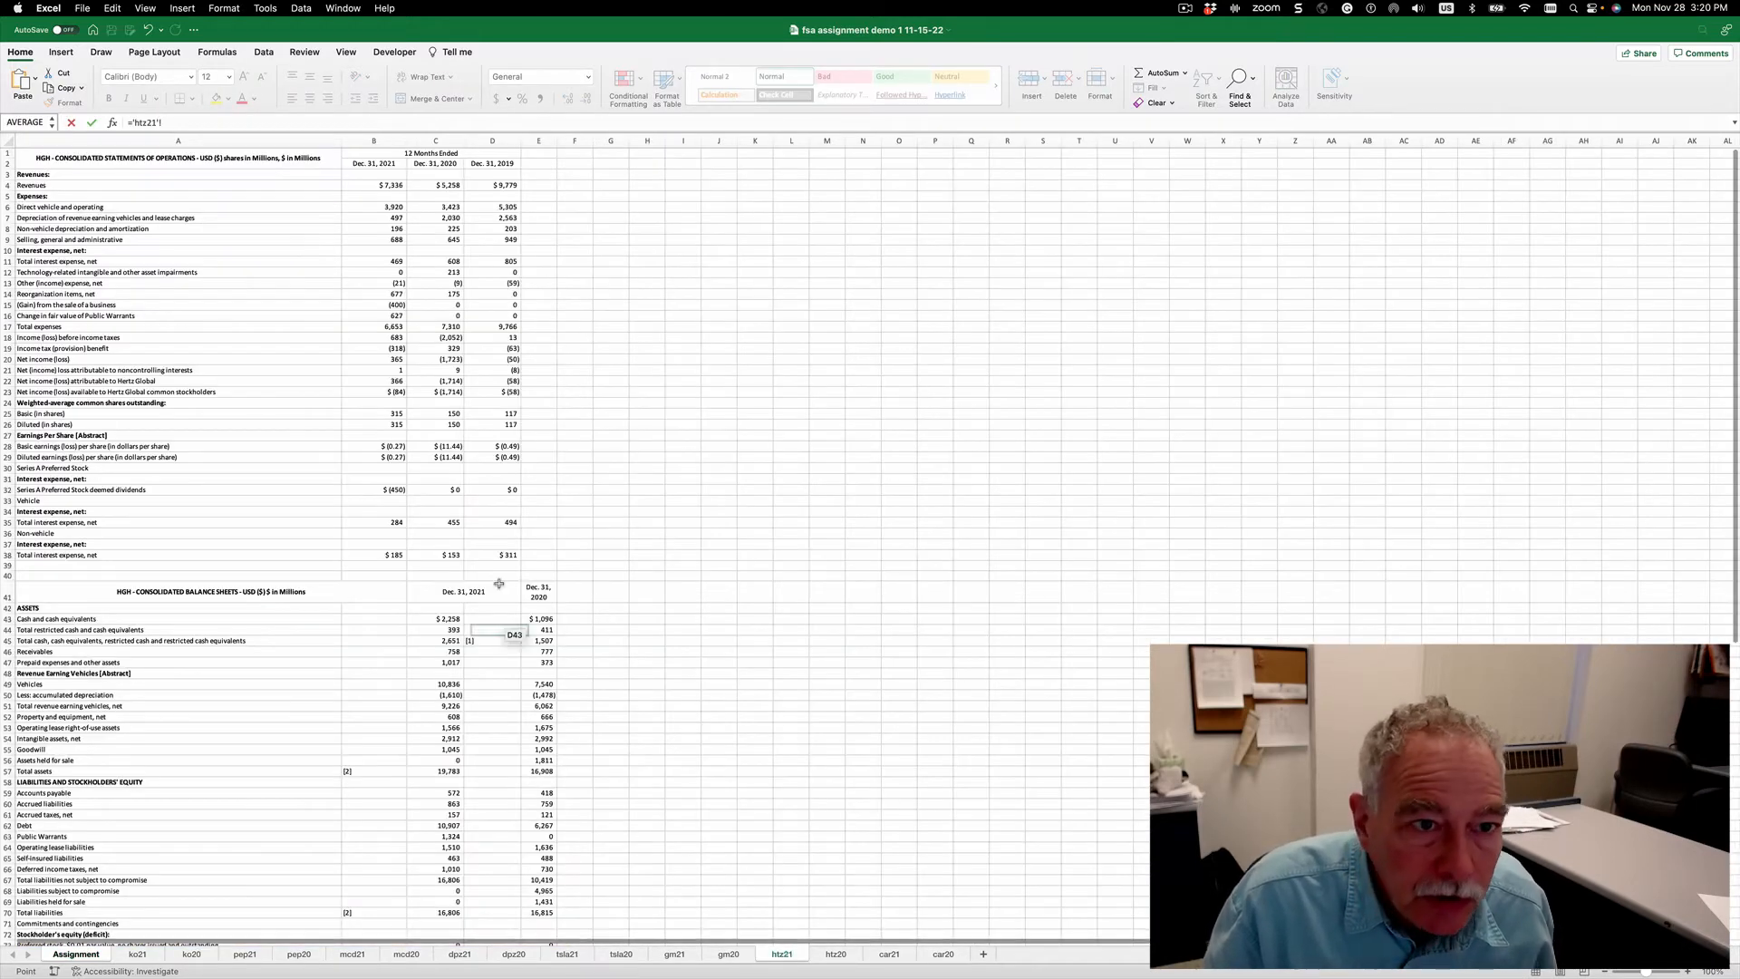
left_click(387, 187)
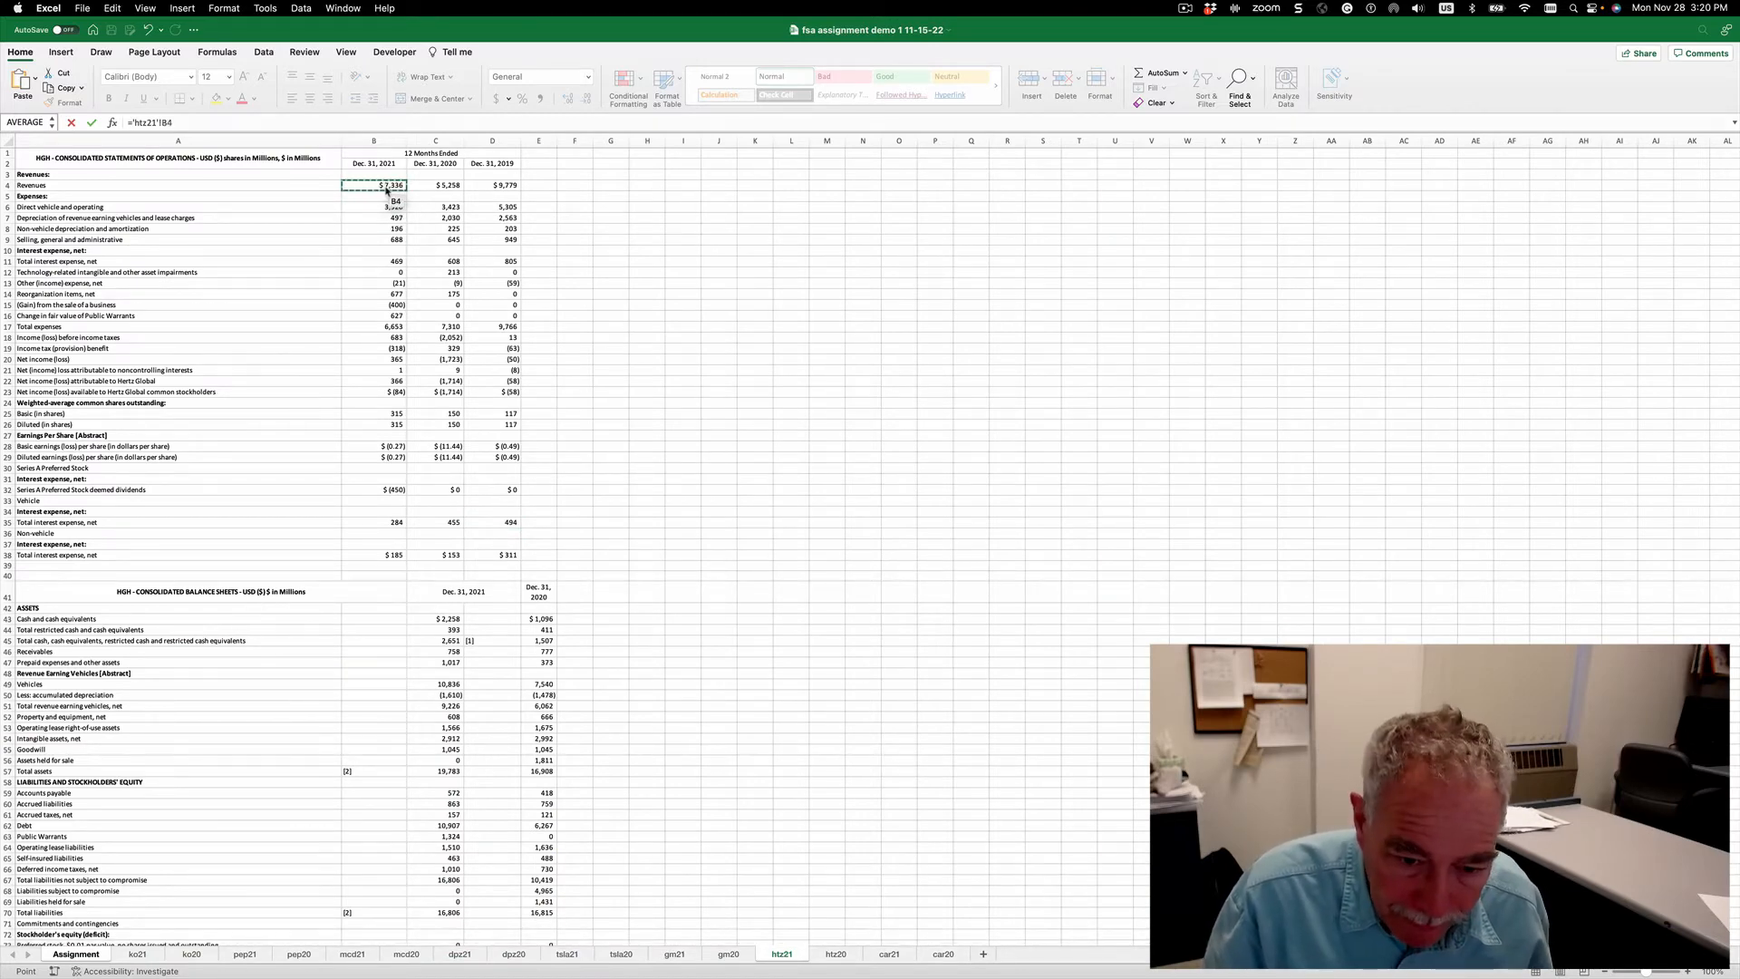
key("Return")
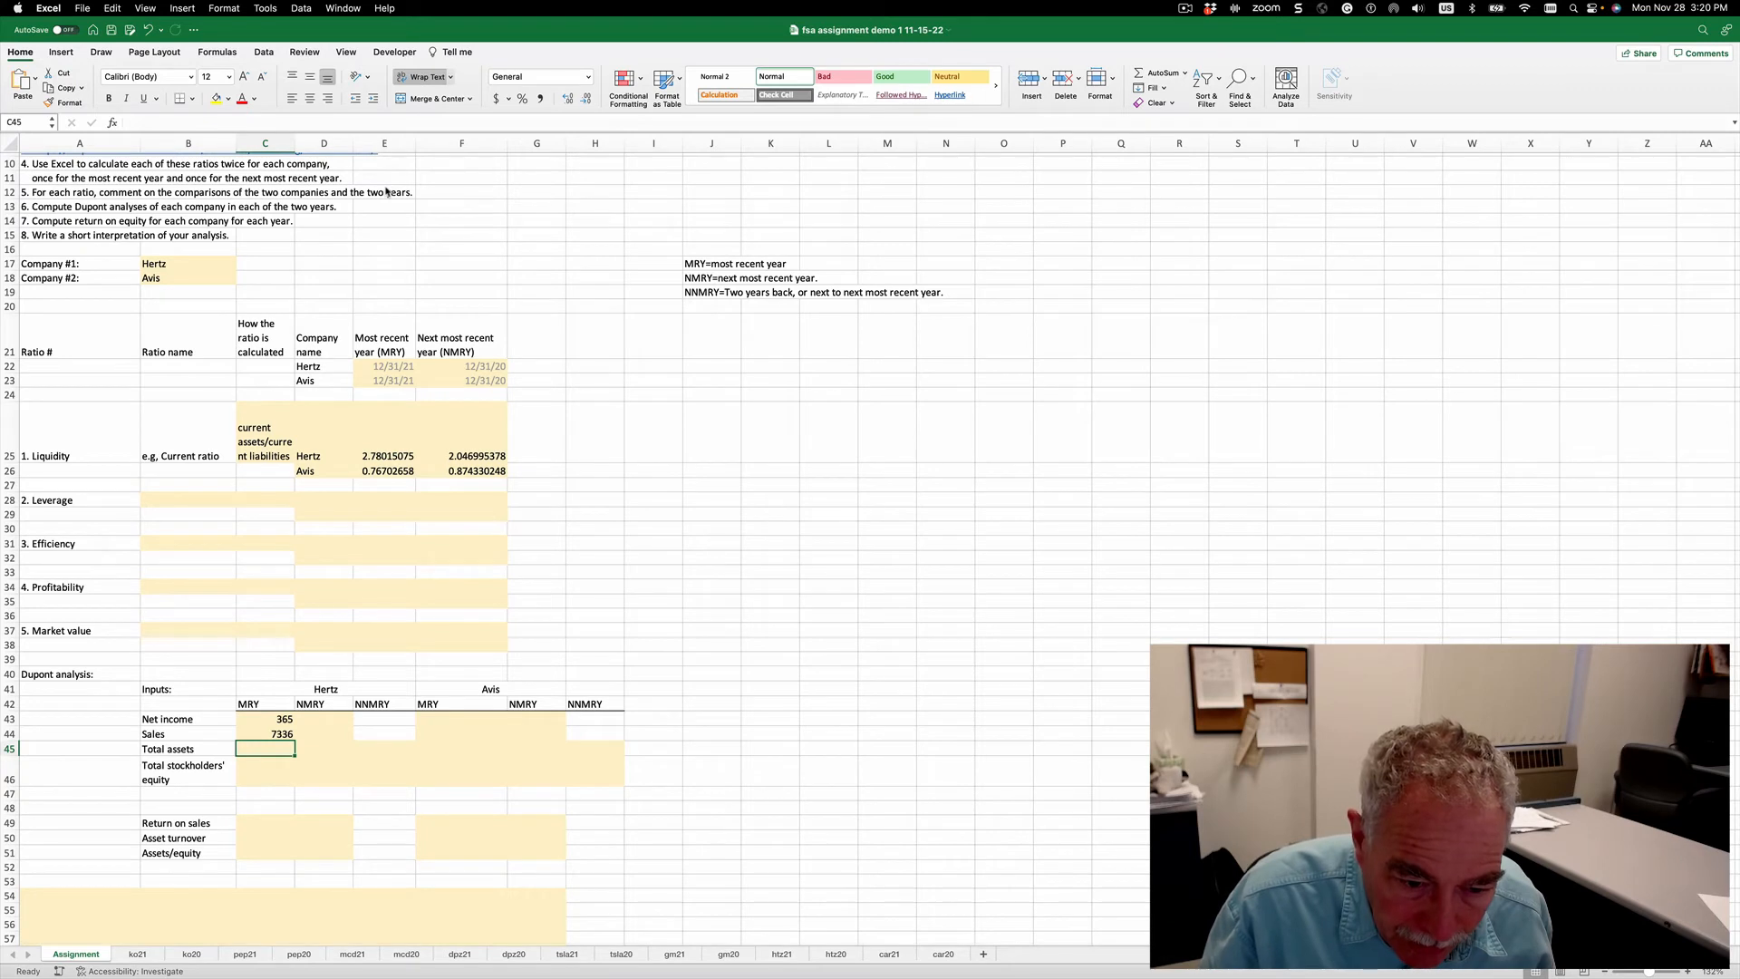
Copy Hertz's net income and sales formulas from C43:C44 into the next most recent year cells D43:D44.
left_click(274, 720)
left_click_drag(275, 719, 274, 734)
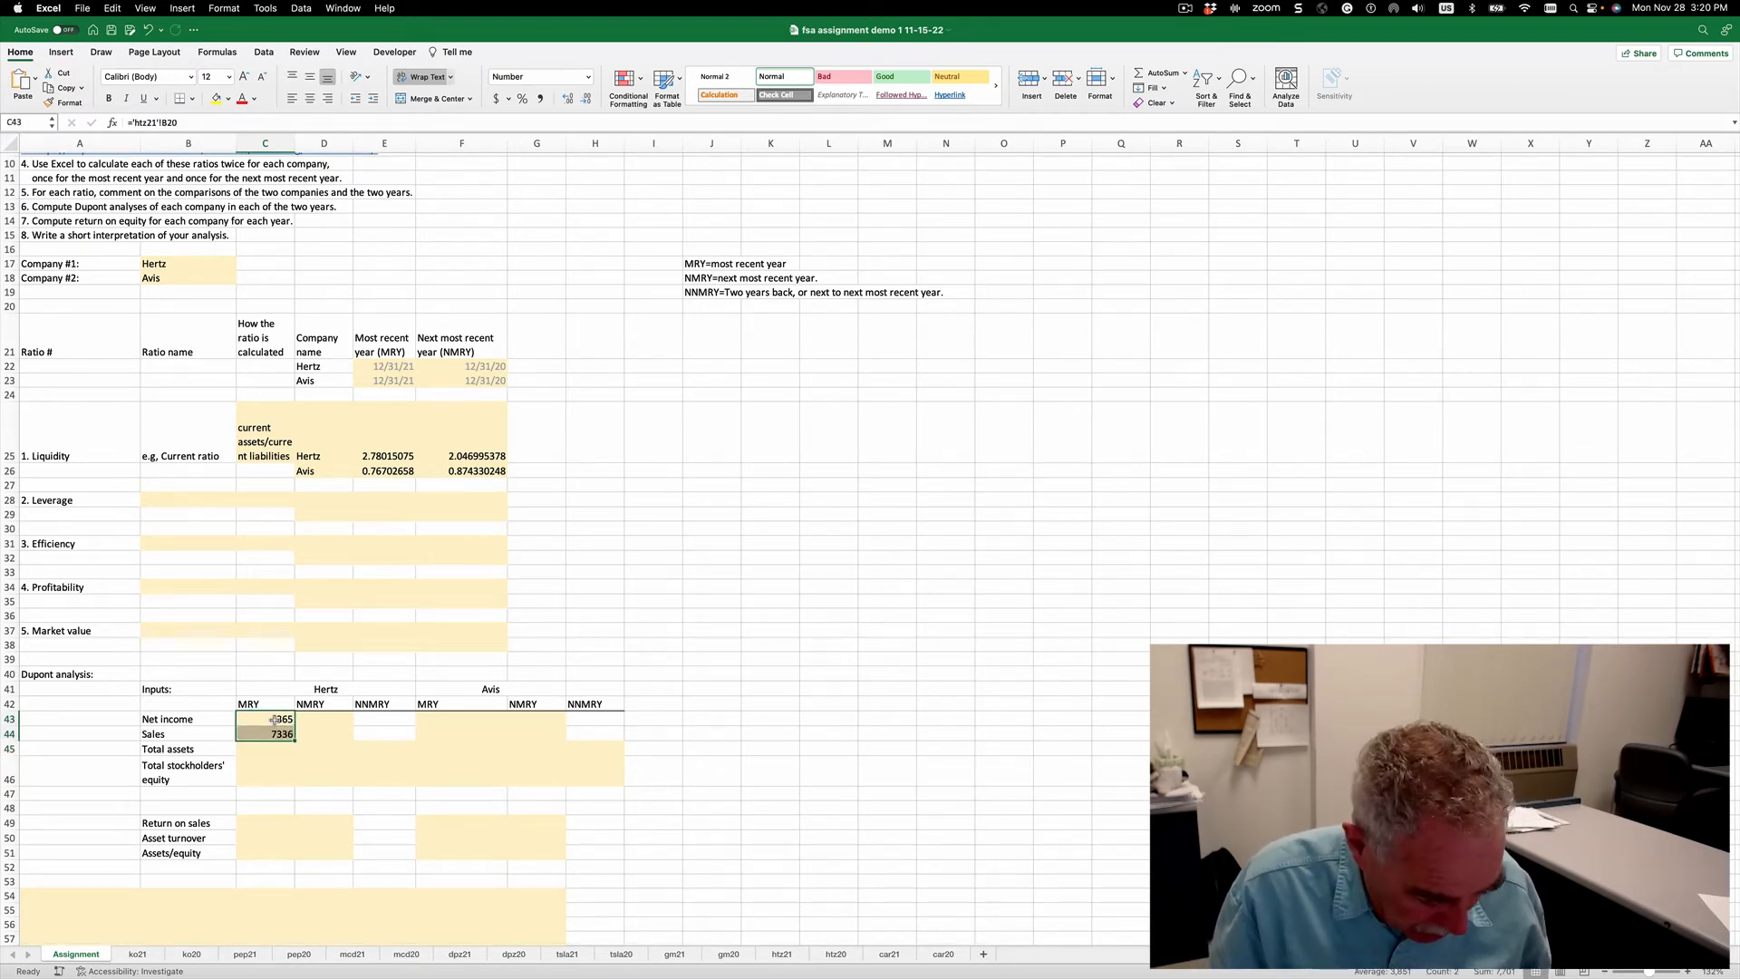
key("super+c")
key("Right")
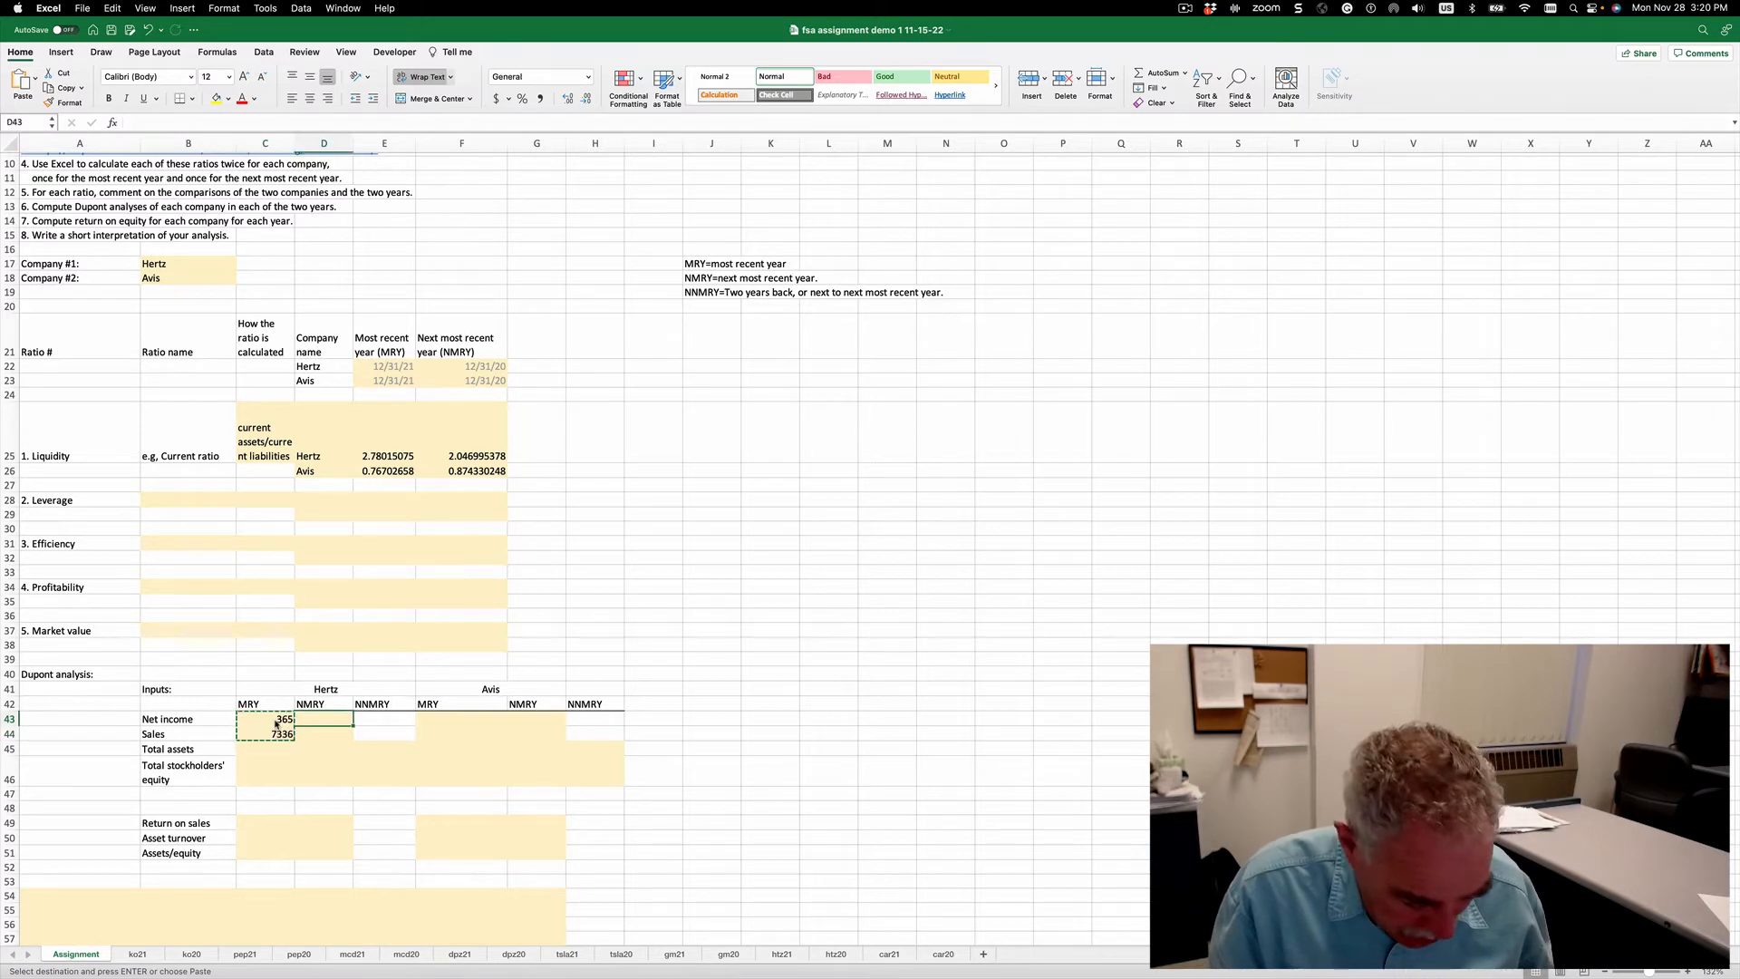
key("super+v")
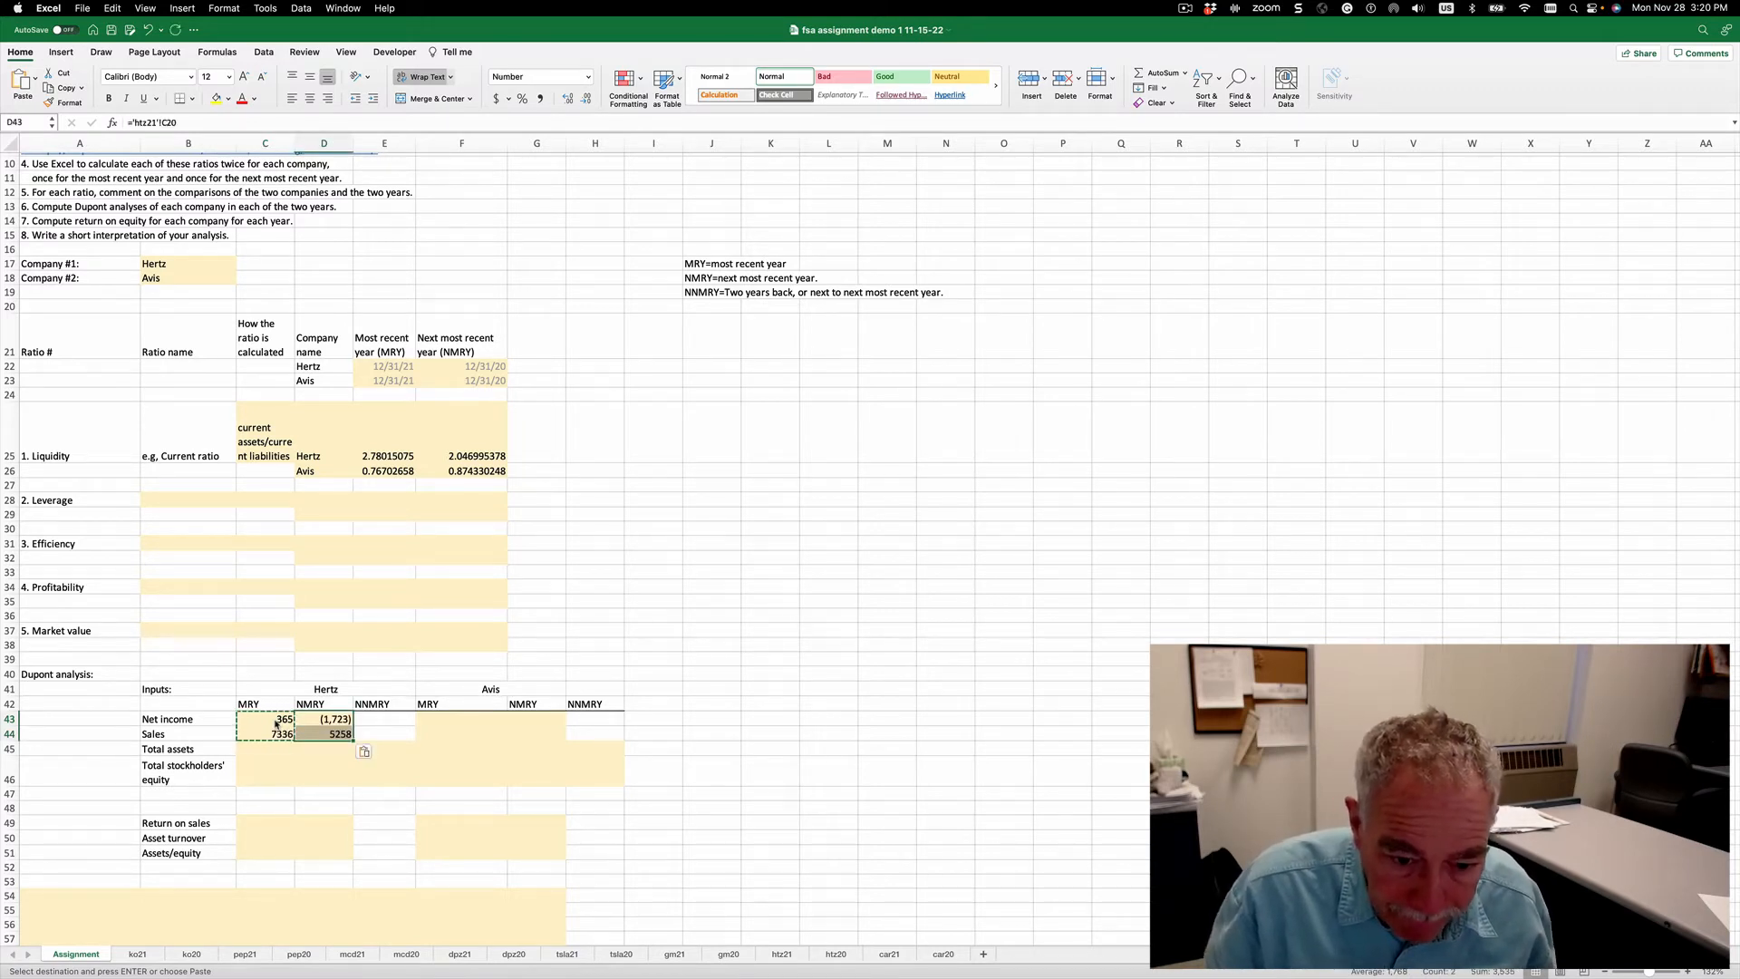
key("Escape")
left_click(330, 723)
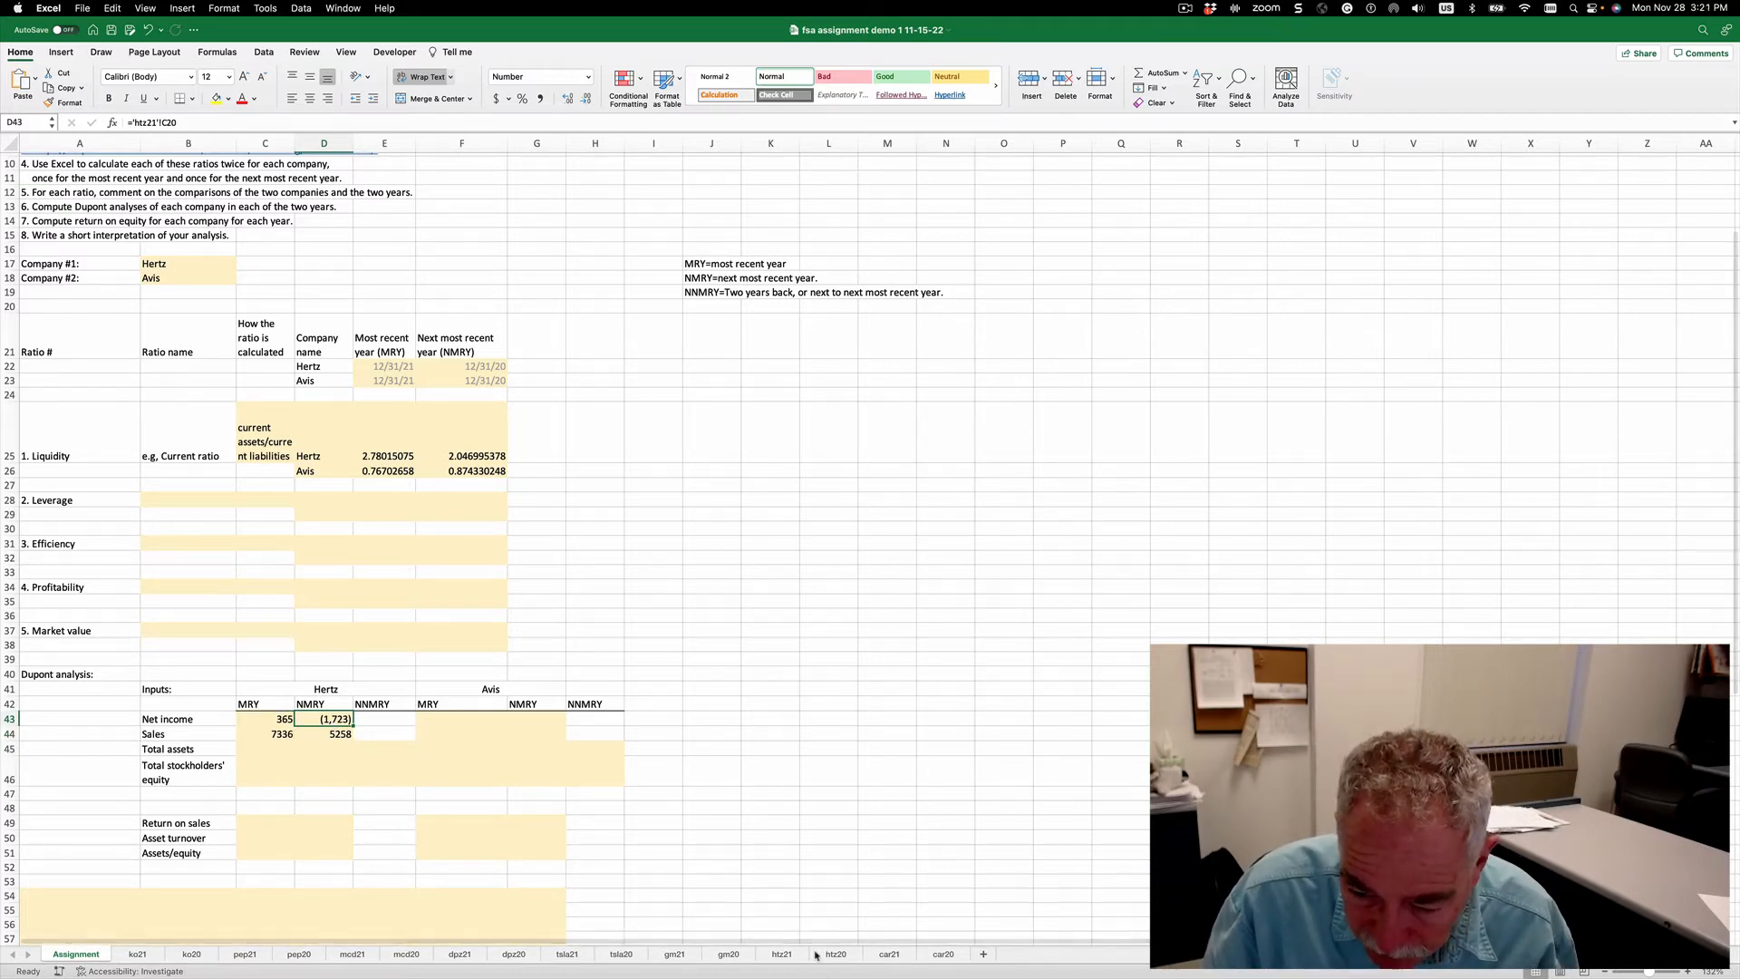
Link Hertz's most recent year total assets in C45 to the 2021 total assets in htz21 cell C57.
left_click(781, 955)
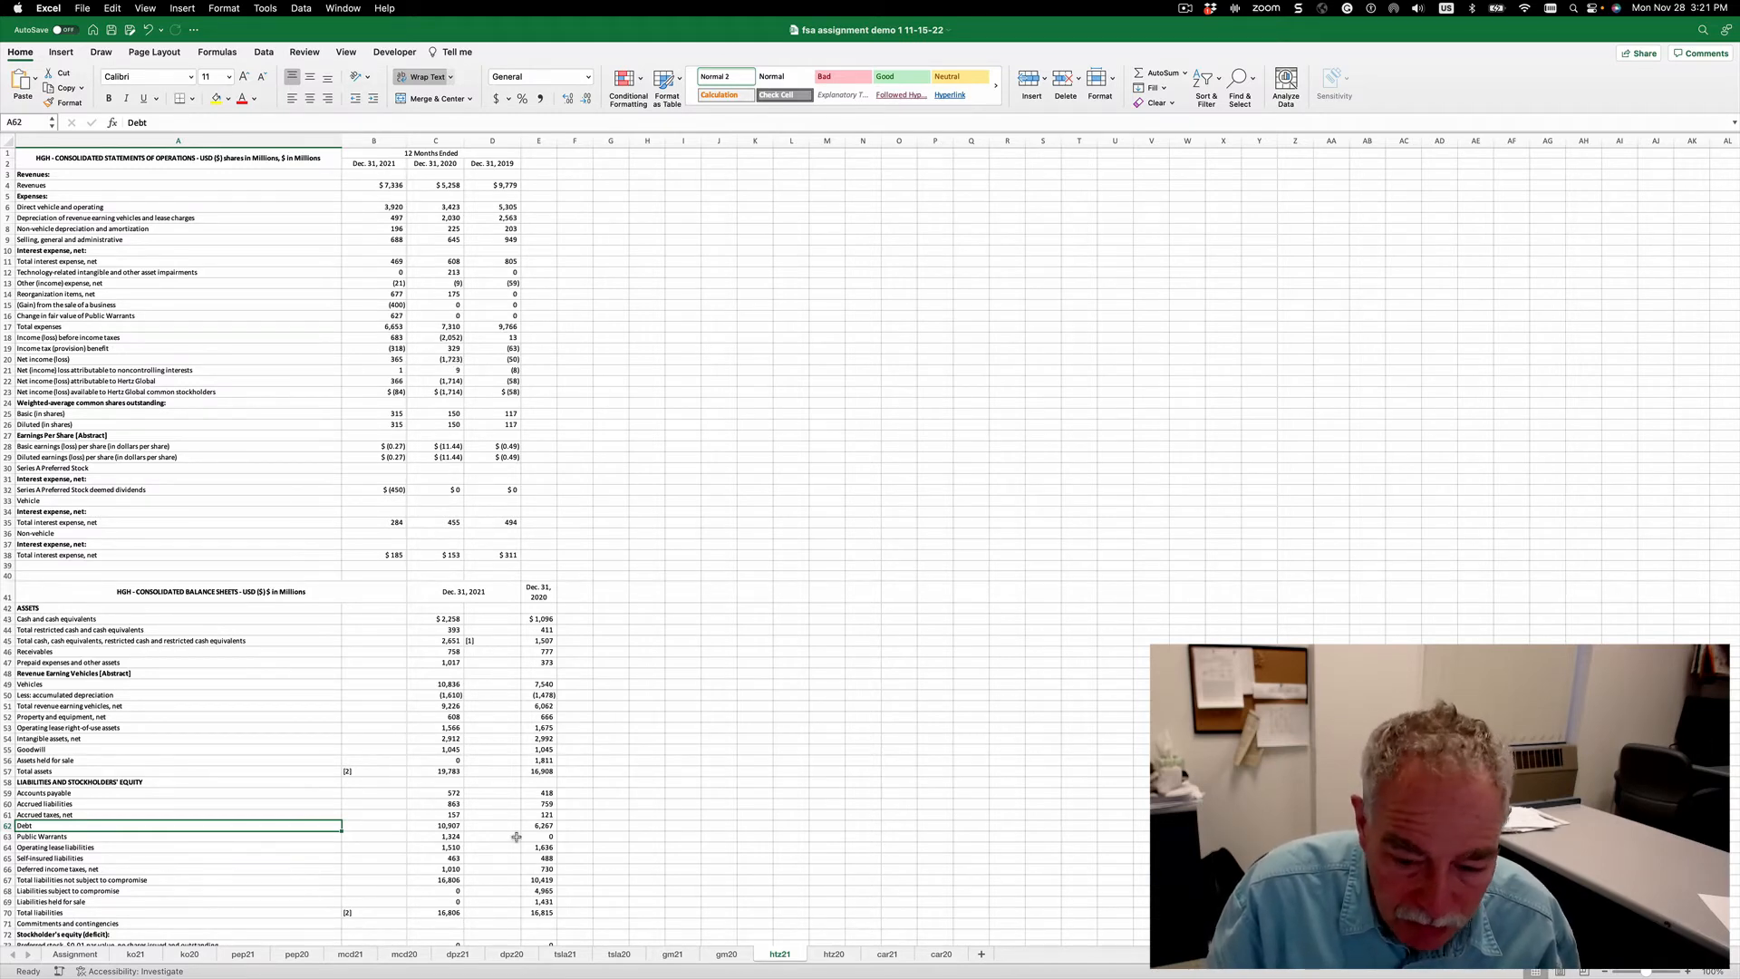
left_click(75, 955)
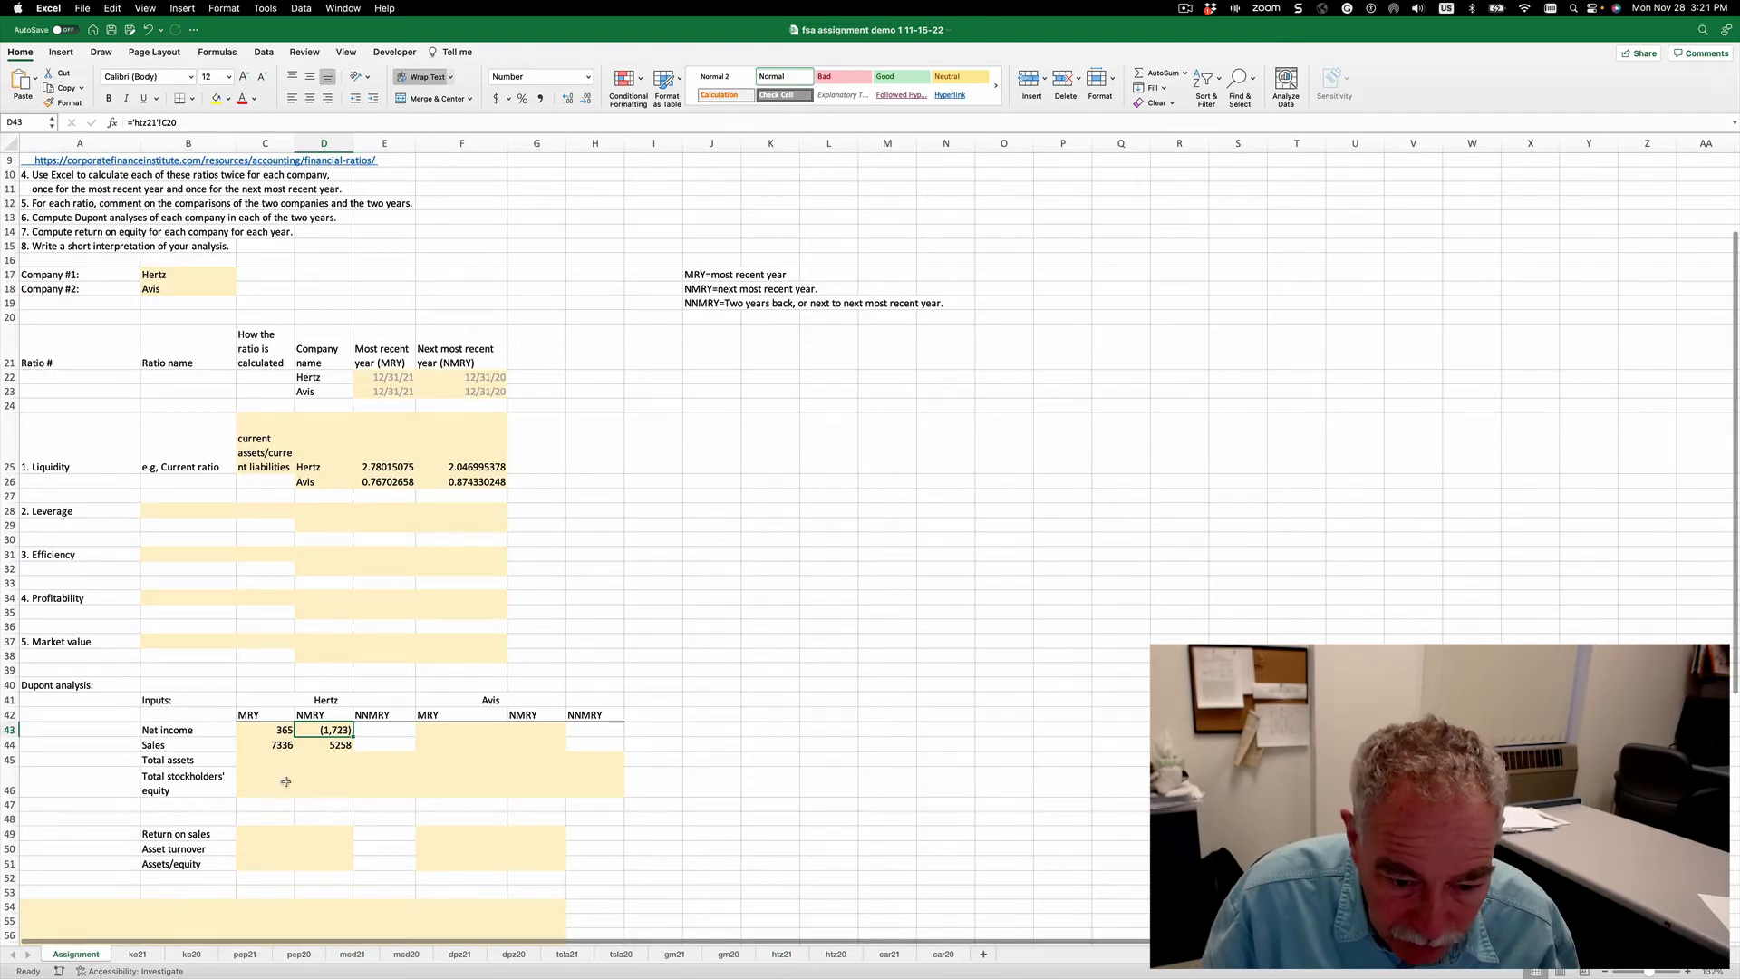
left_click(267, 761)
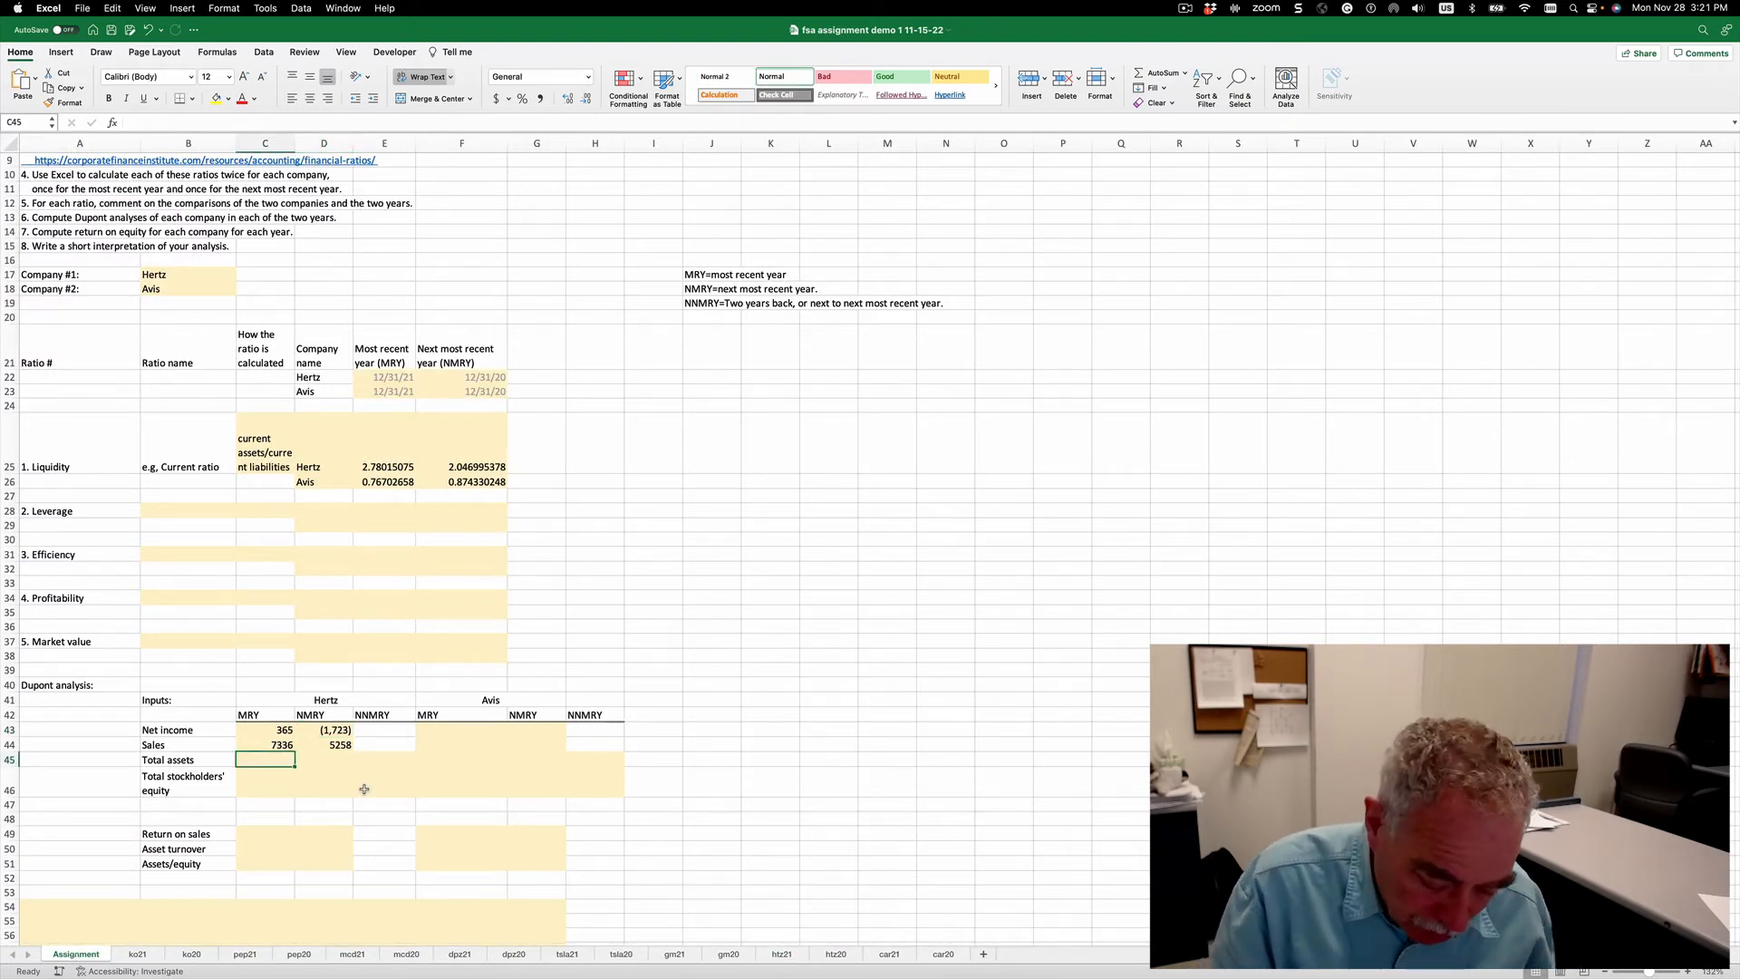
type("=")
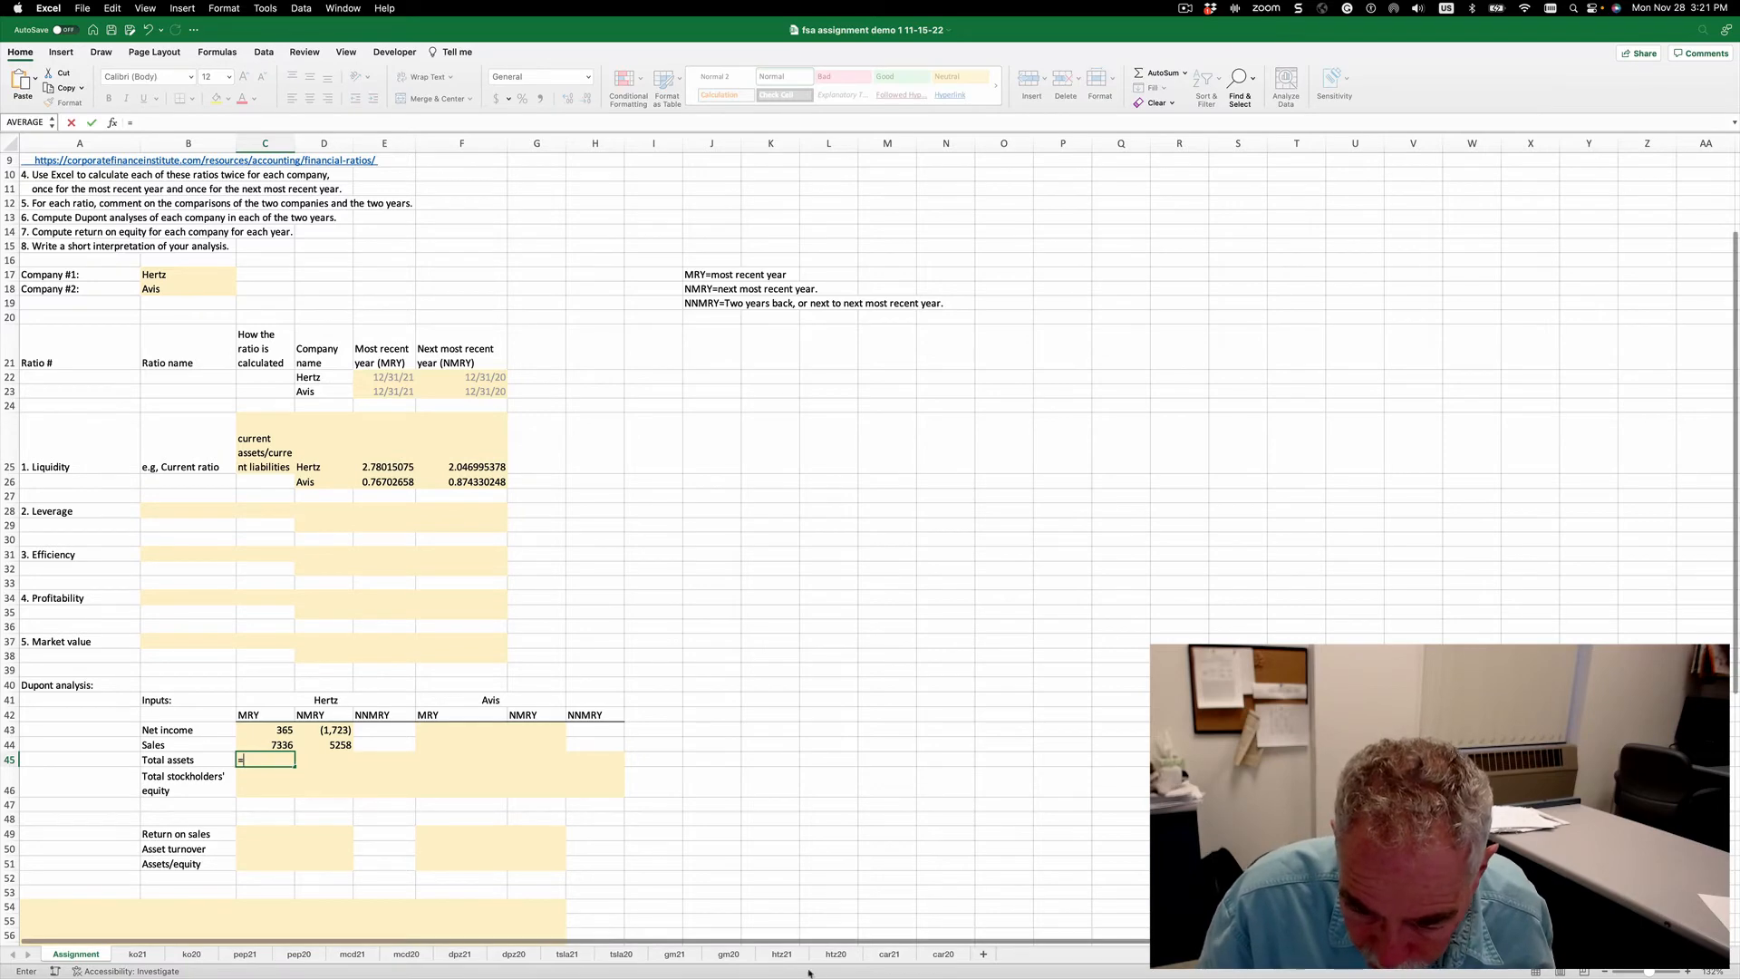
left_click(820, 958)
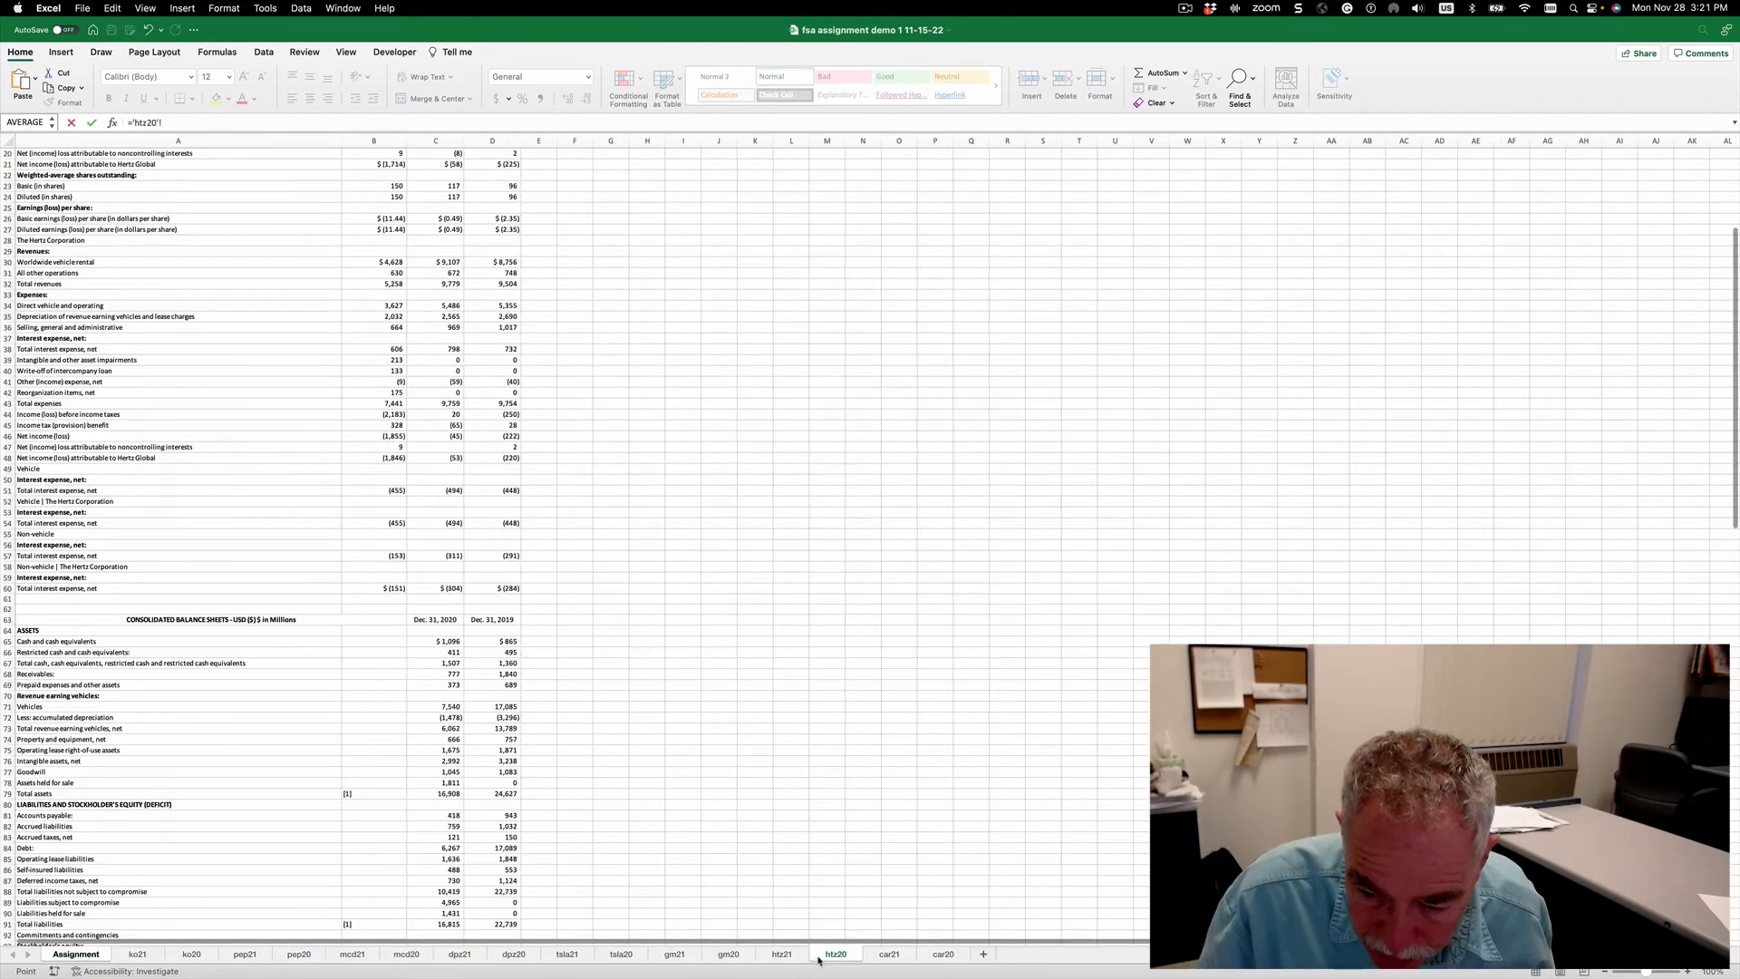
left_click(781, 954)
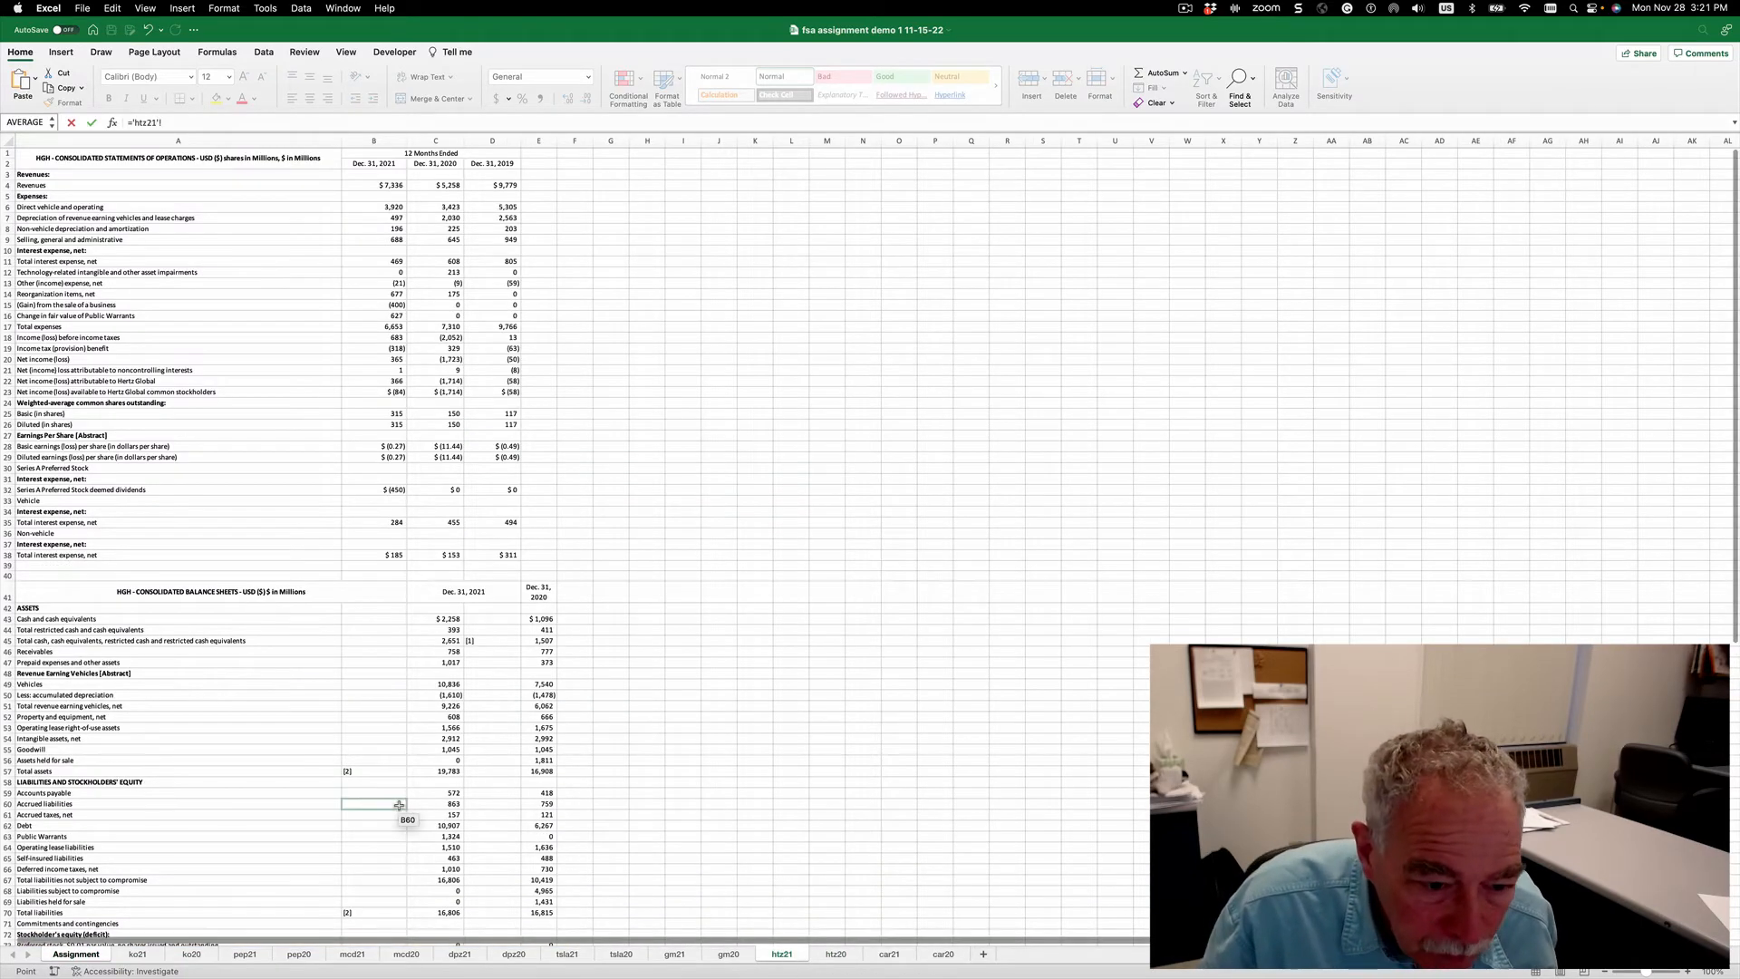
left_click(442, 773)
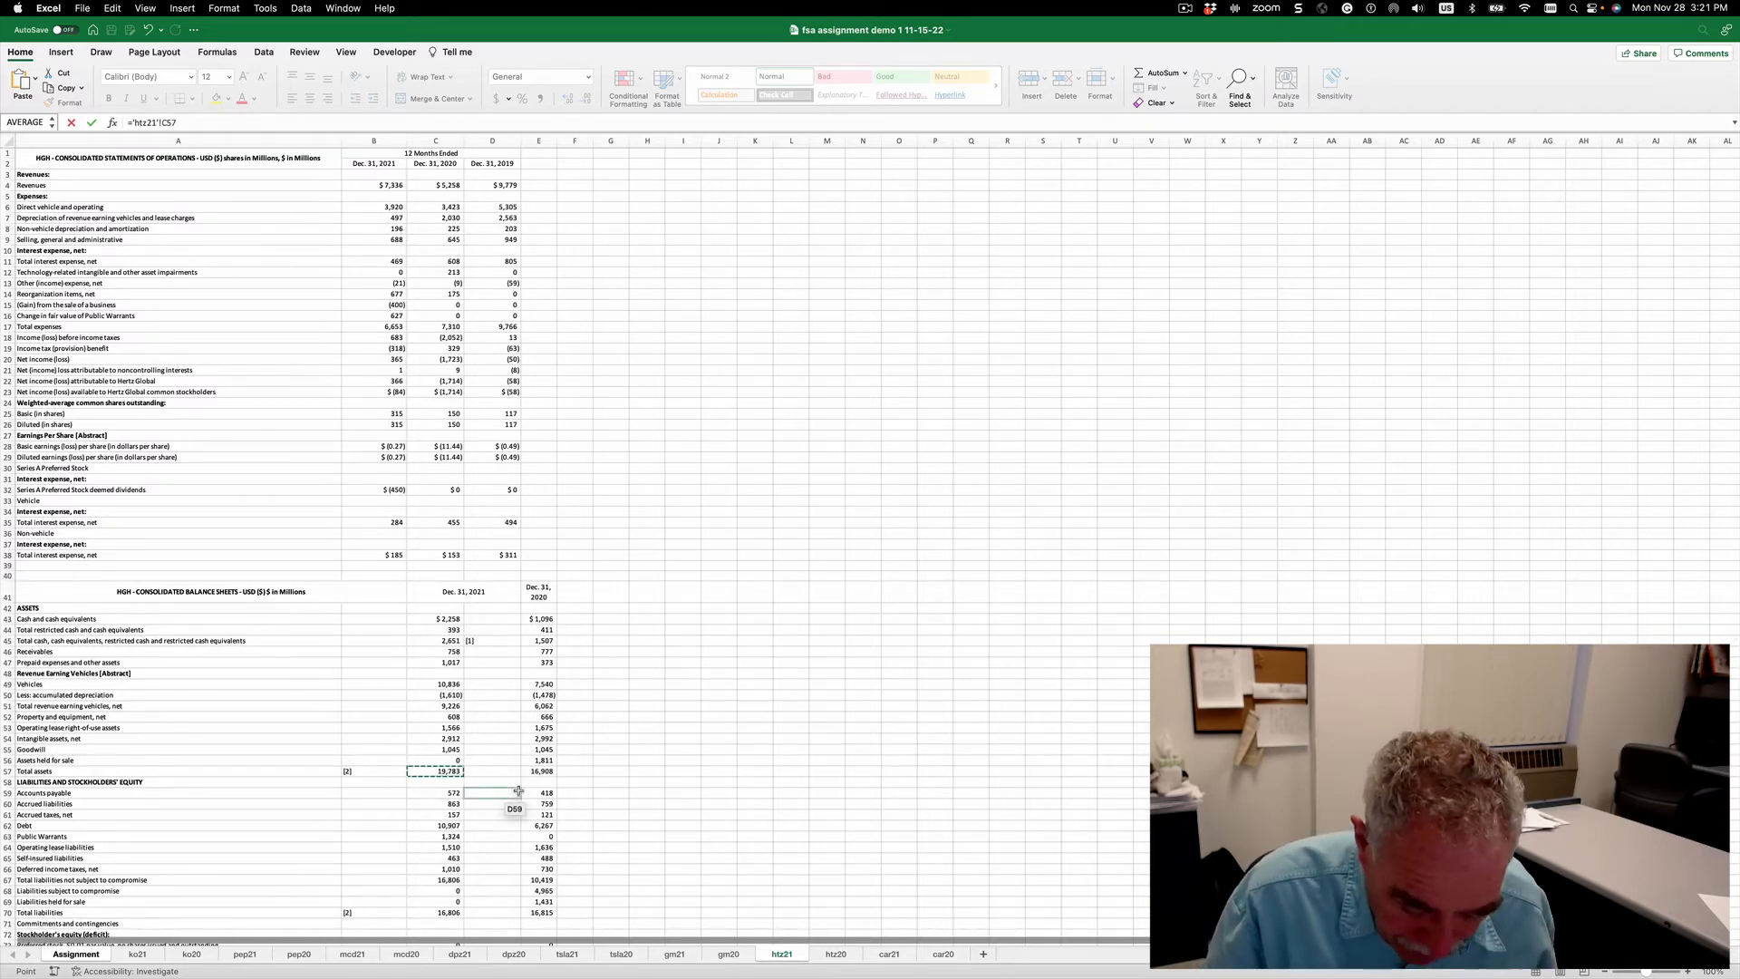
key("Return")
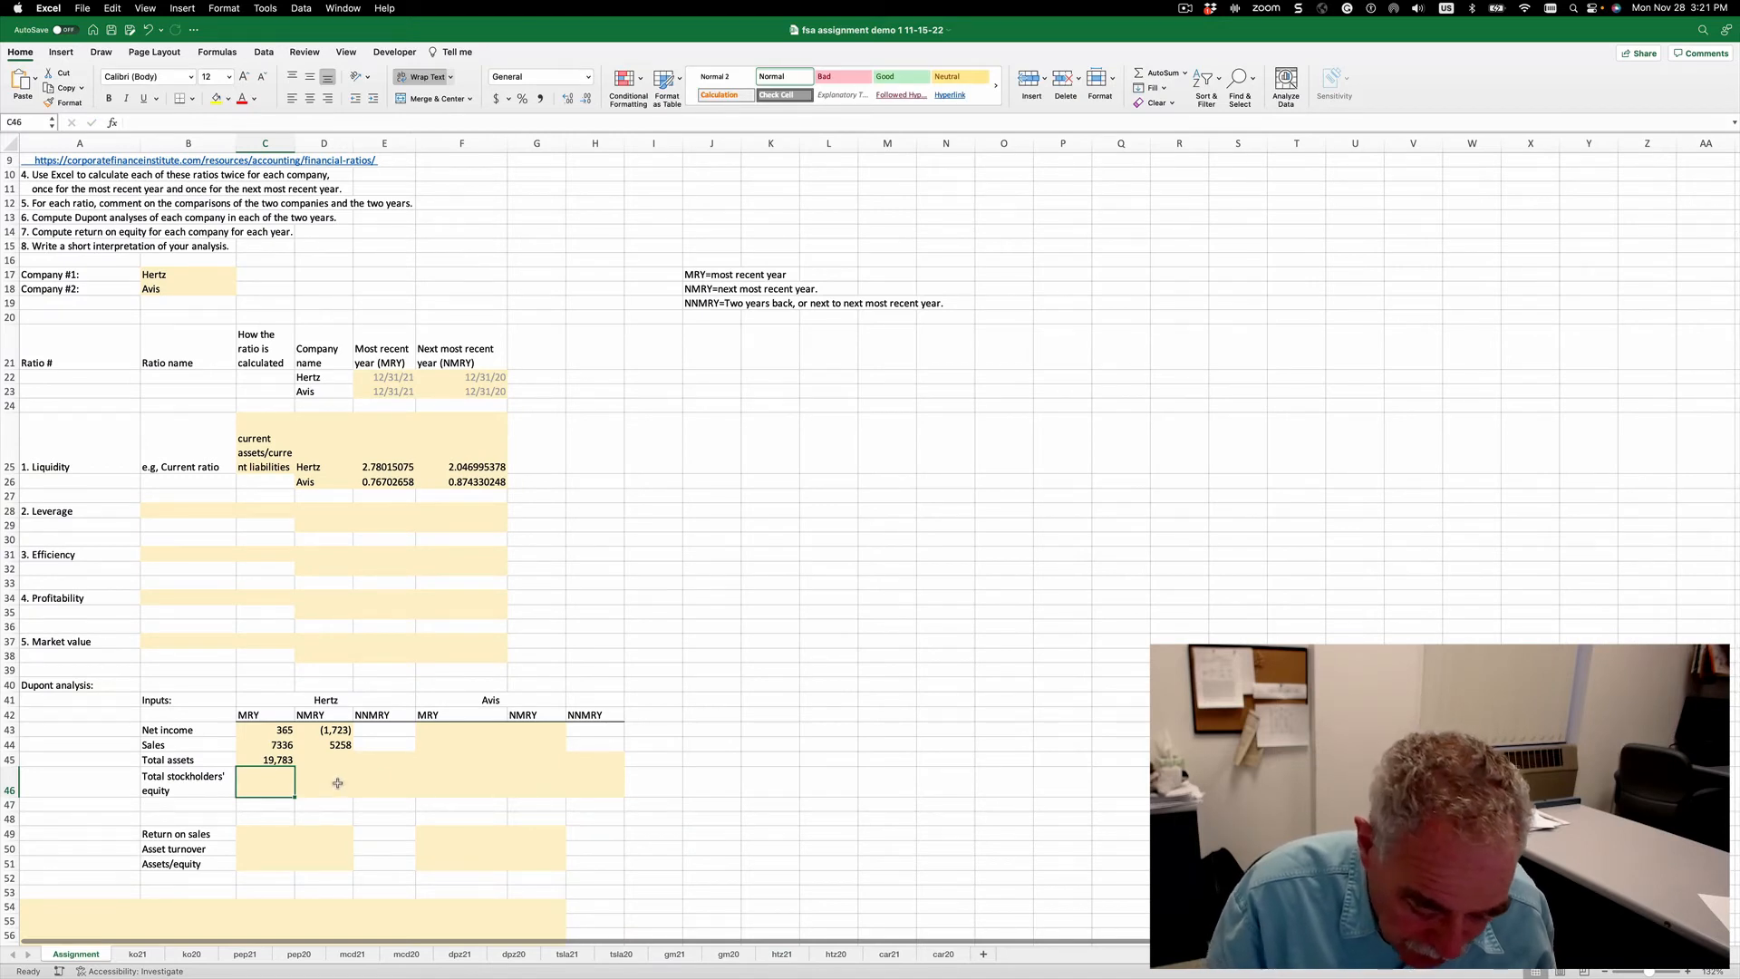
Link Hertz's most recent year total stockholders' equity in C46 to total stockholder's equity (deficit) in htz21 cell C81.
type("=")
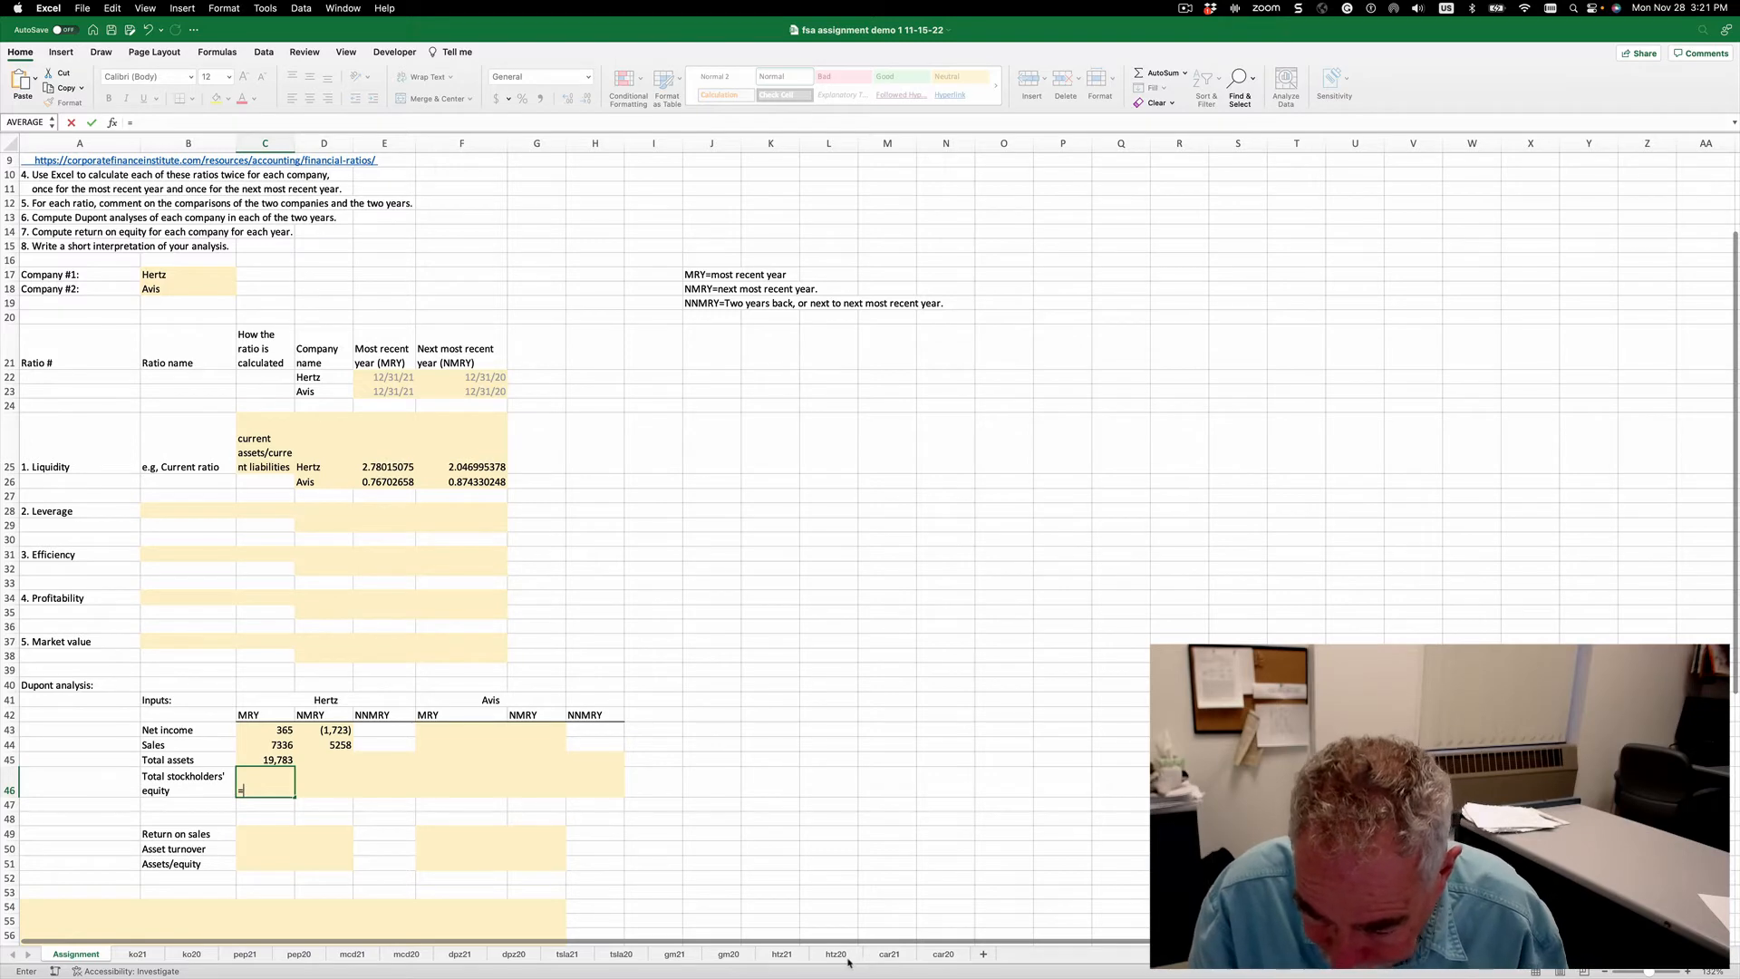
left_click(780, 955)
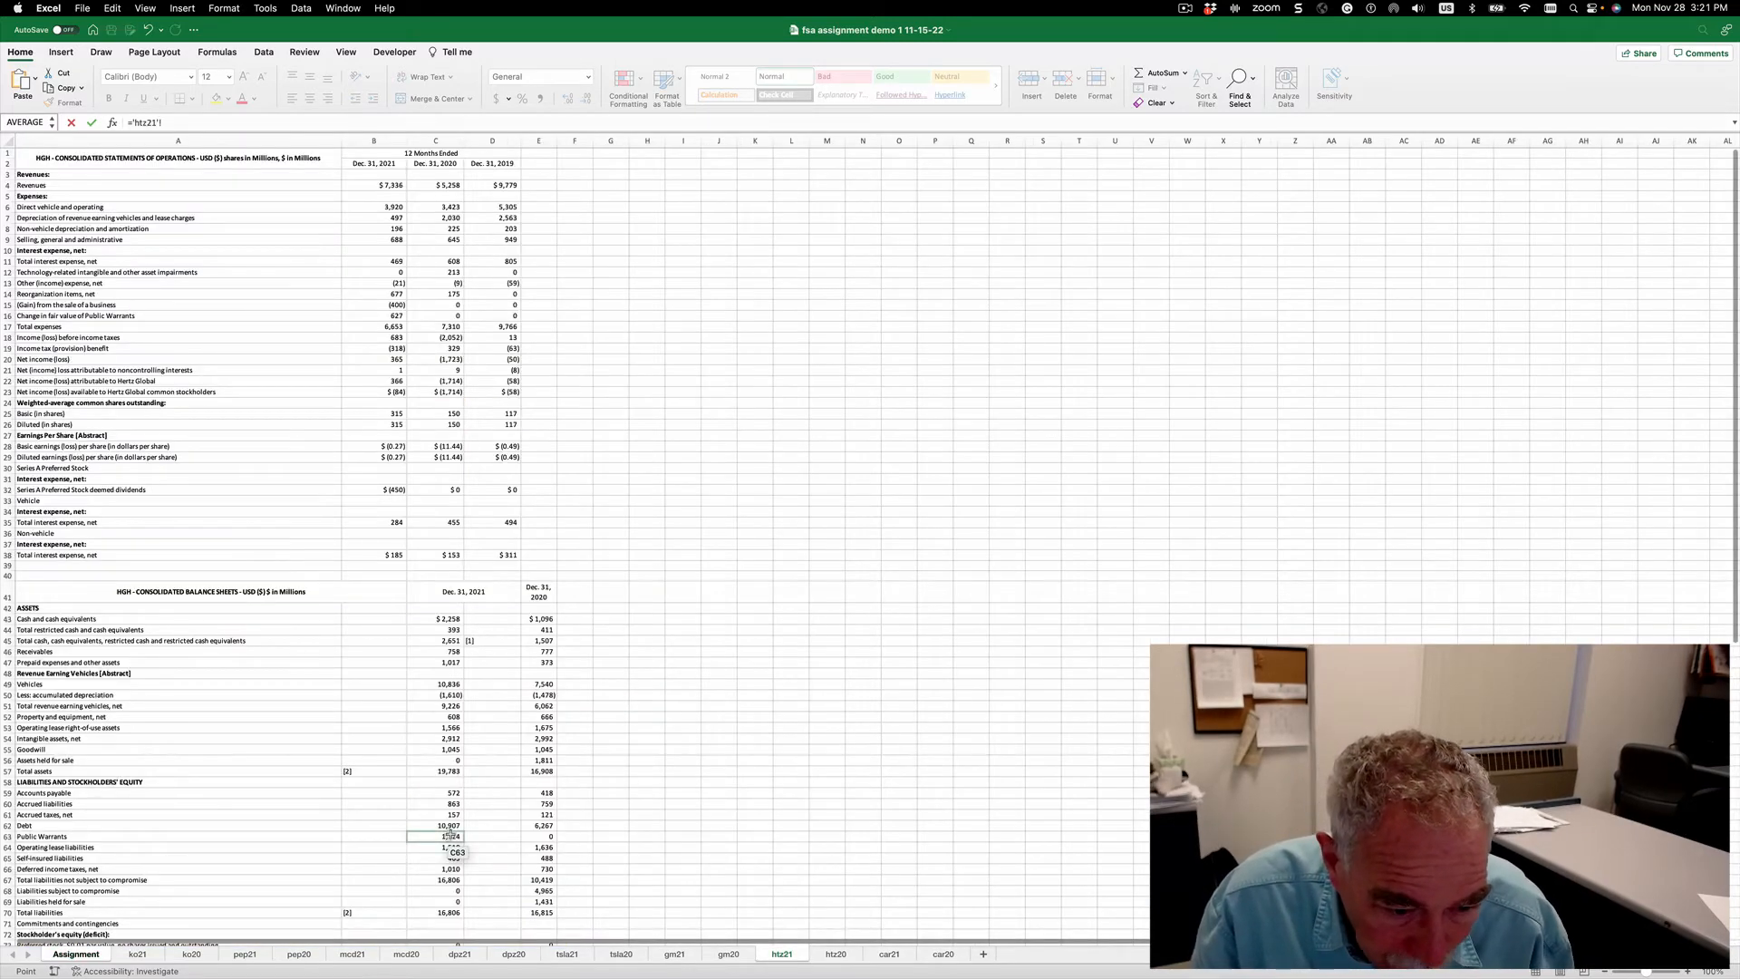
scroll(450, 831, "down", 10)
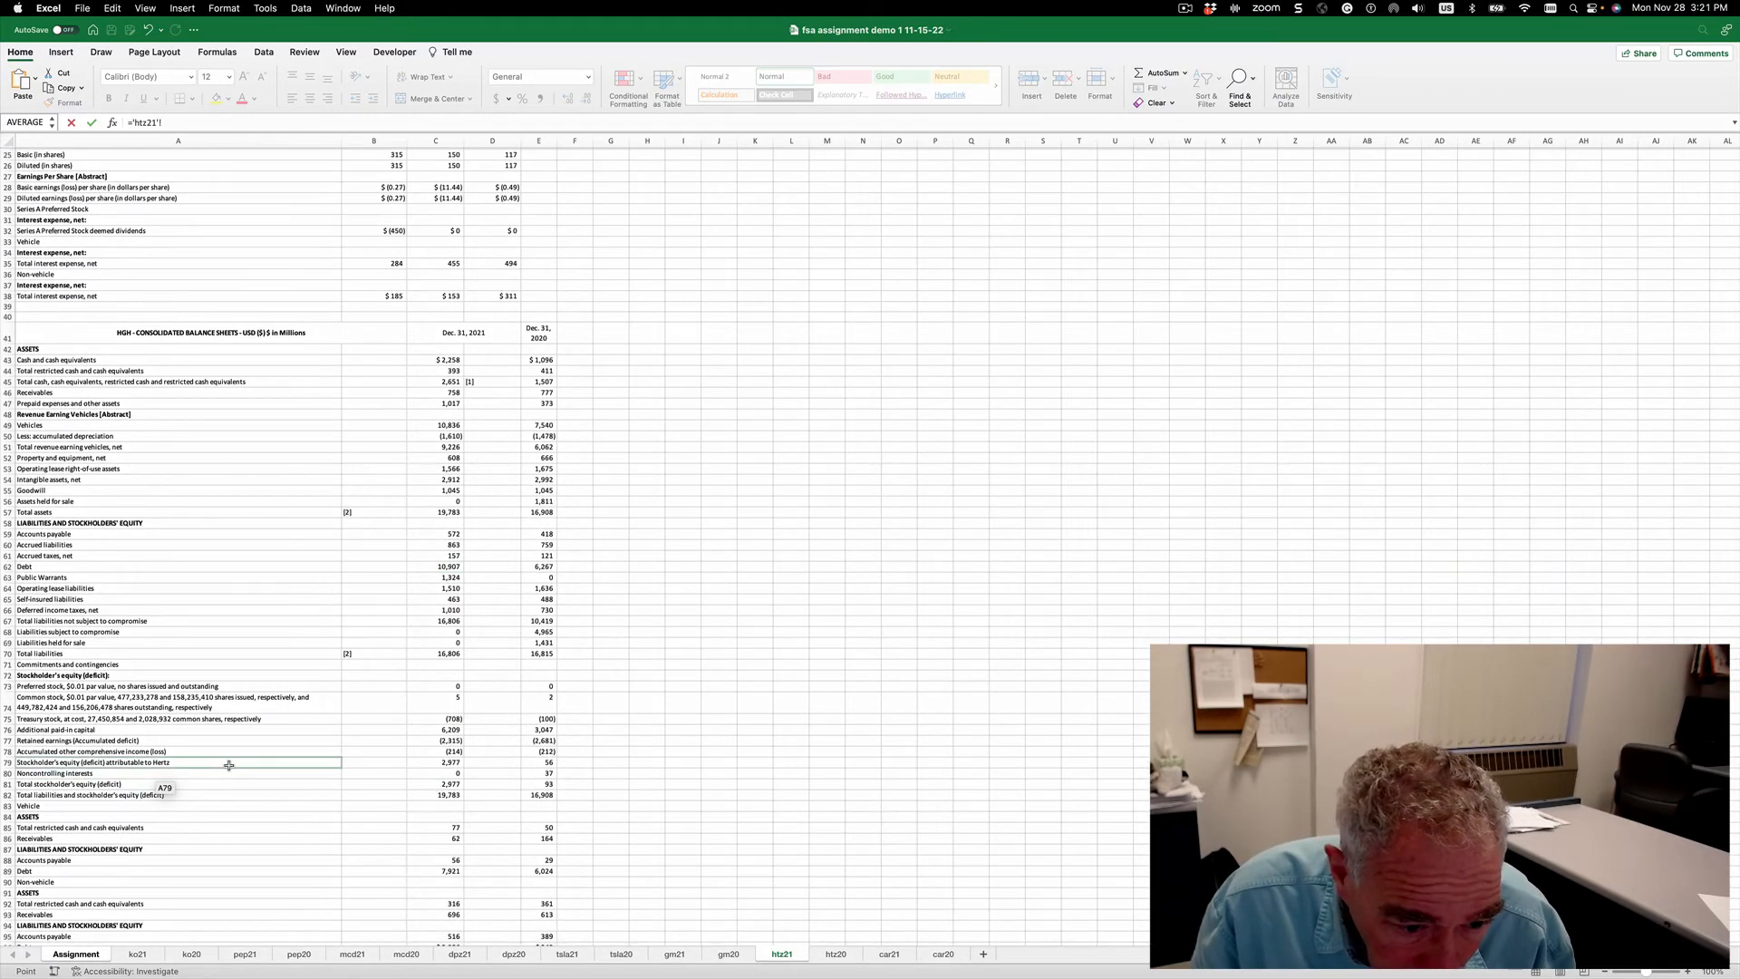
left_click(434, 785)
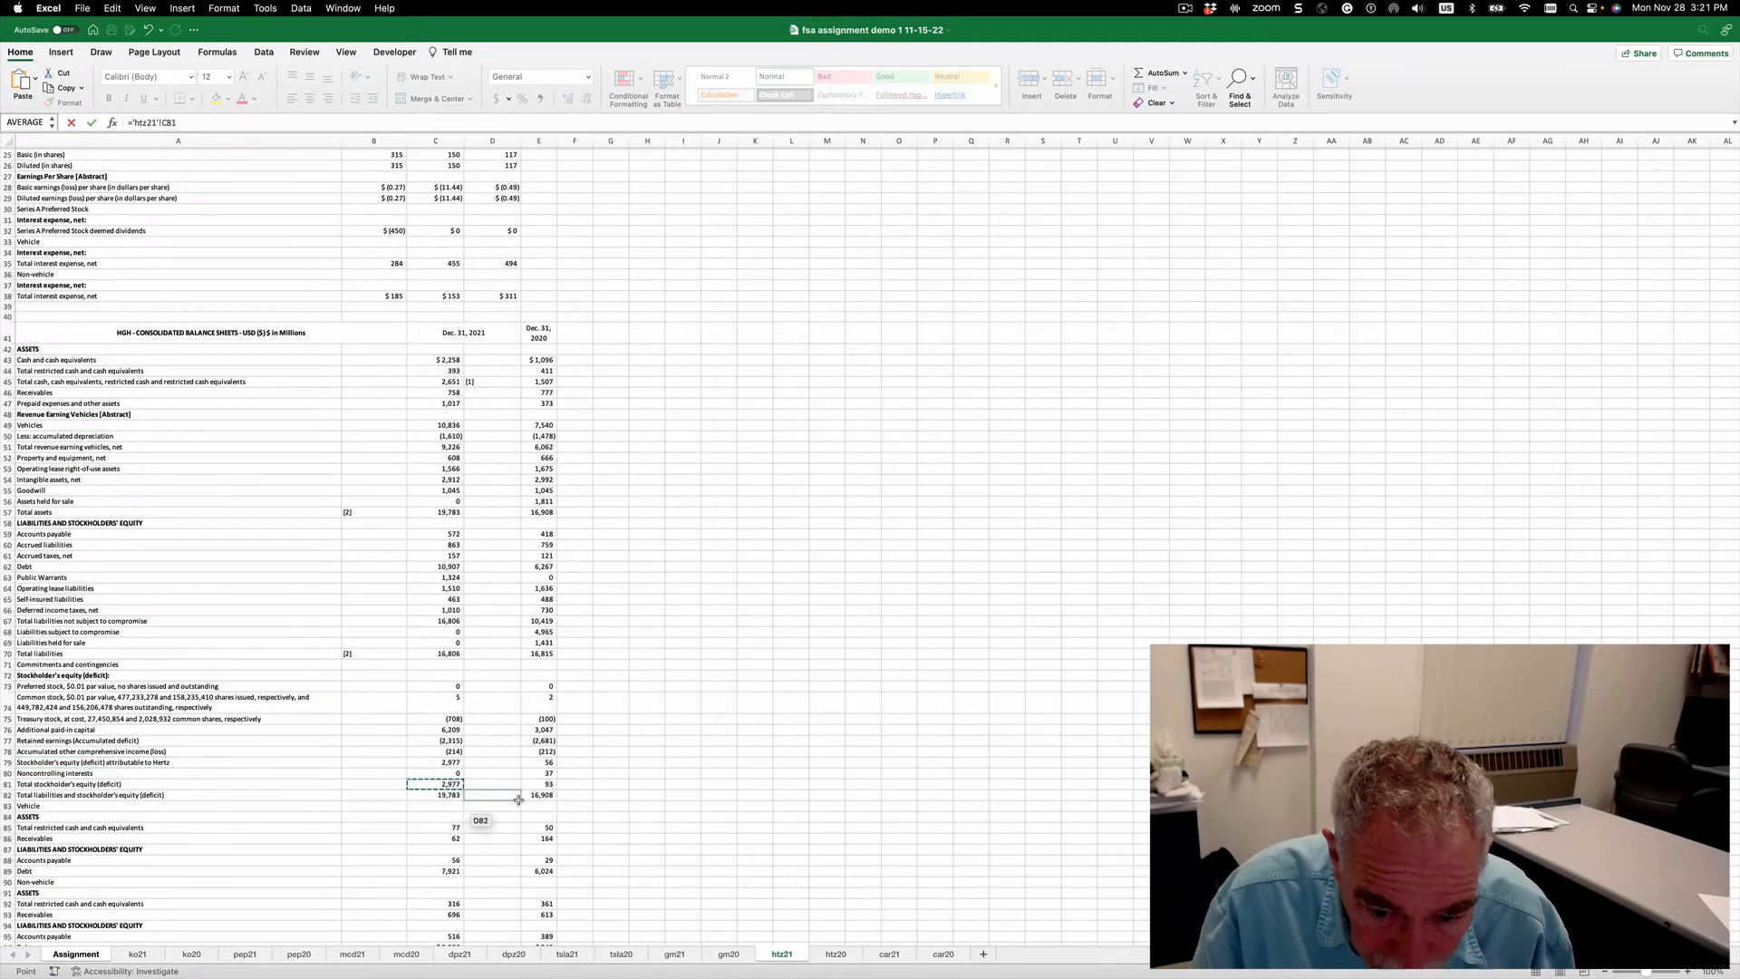
key("Return")
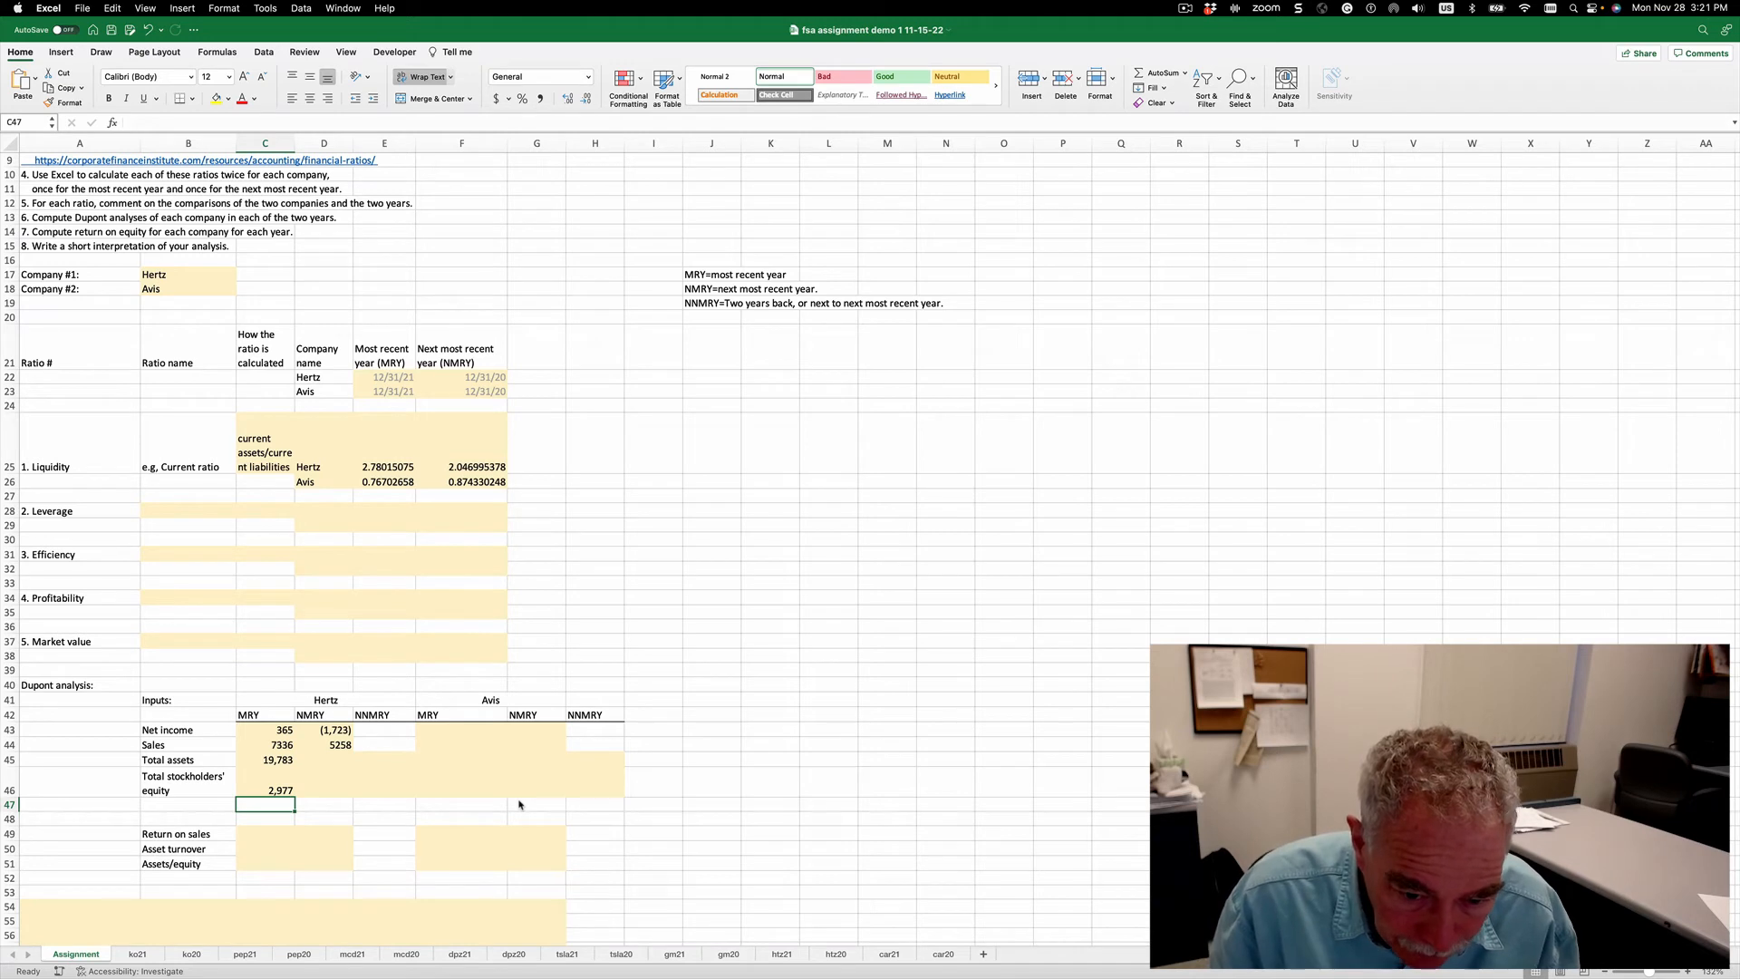
Link Hertz's next most recent year total assets in D45 to the 2020 total assets in htz21 cell E57.
key("Up")
key("Up")
key("Right")
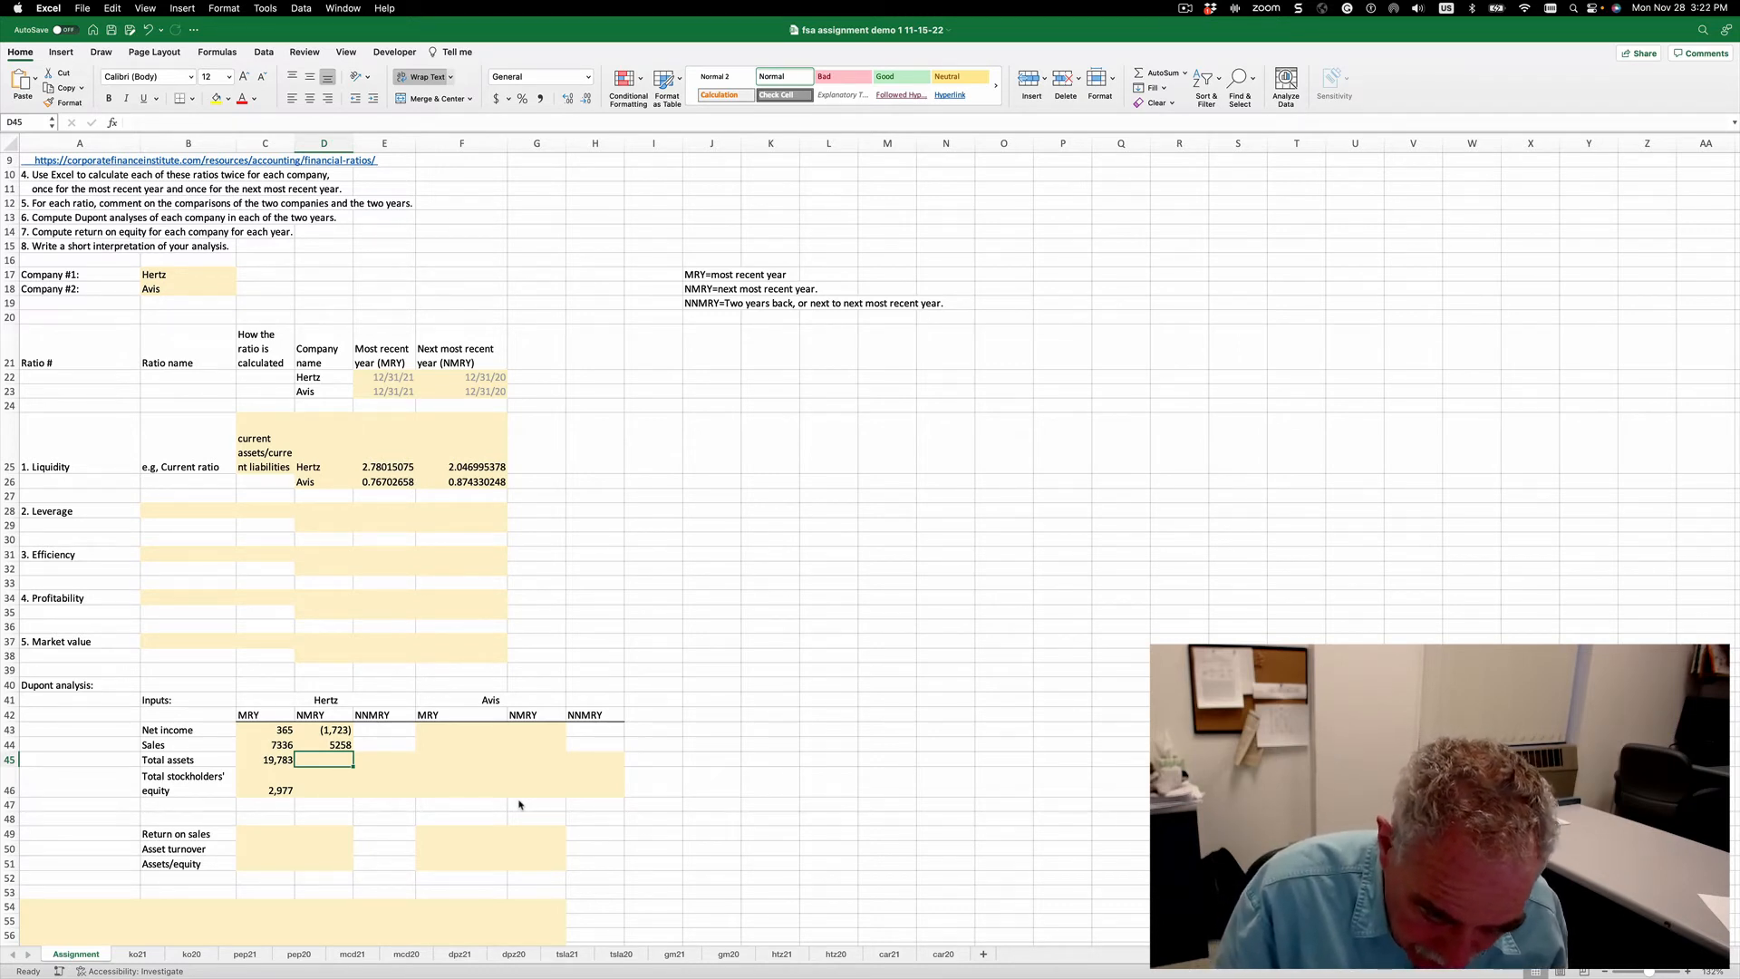
type("=")
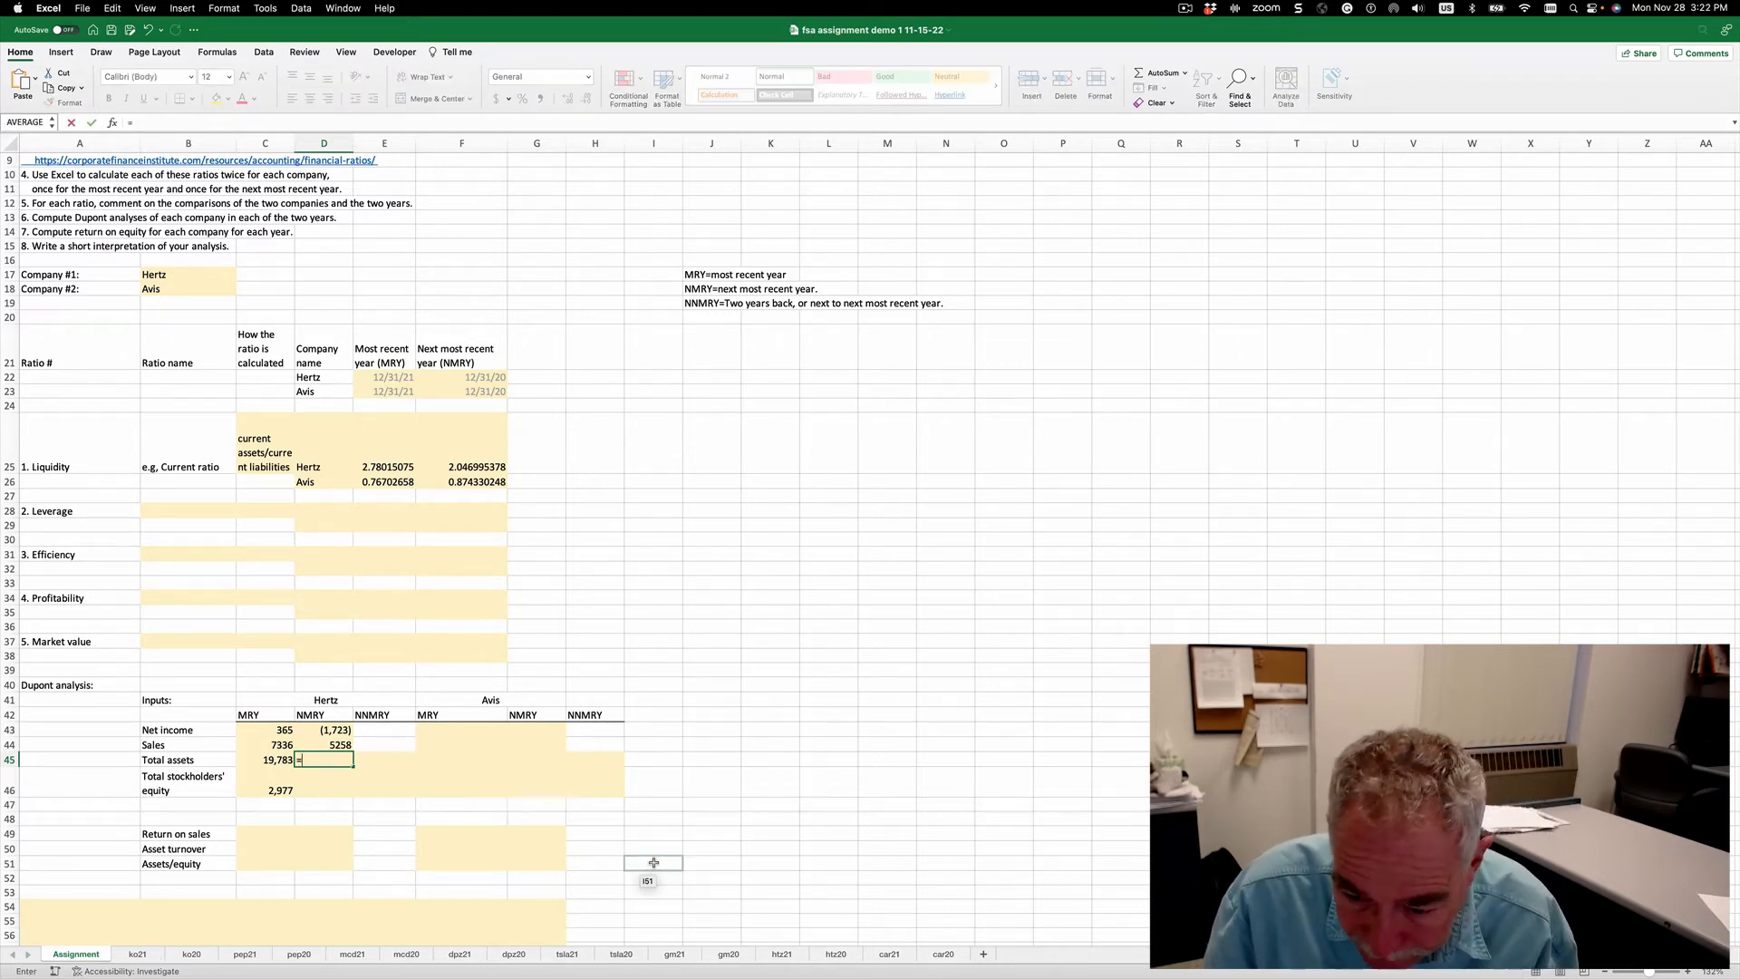
left_click(782, 954)
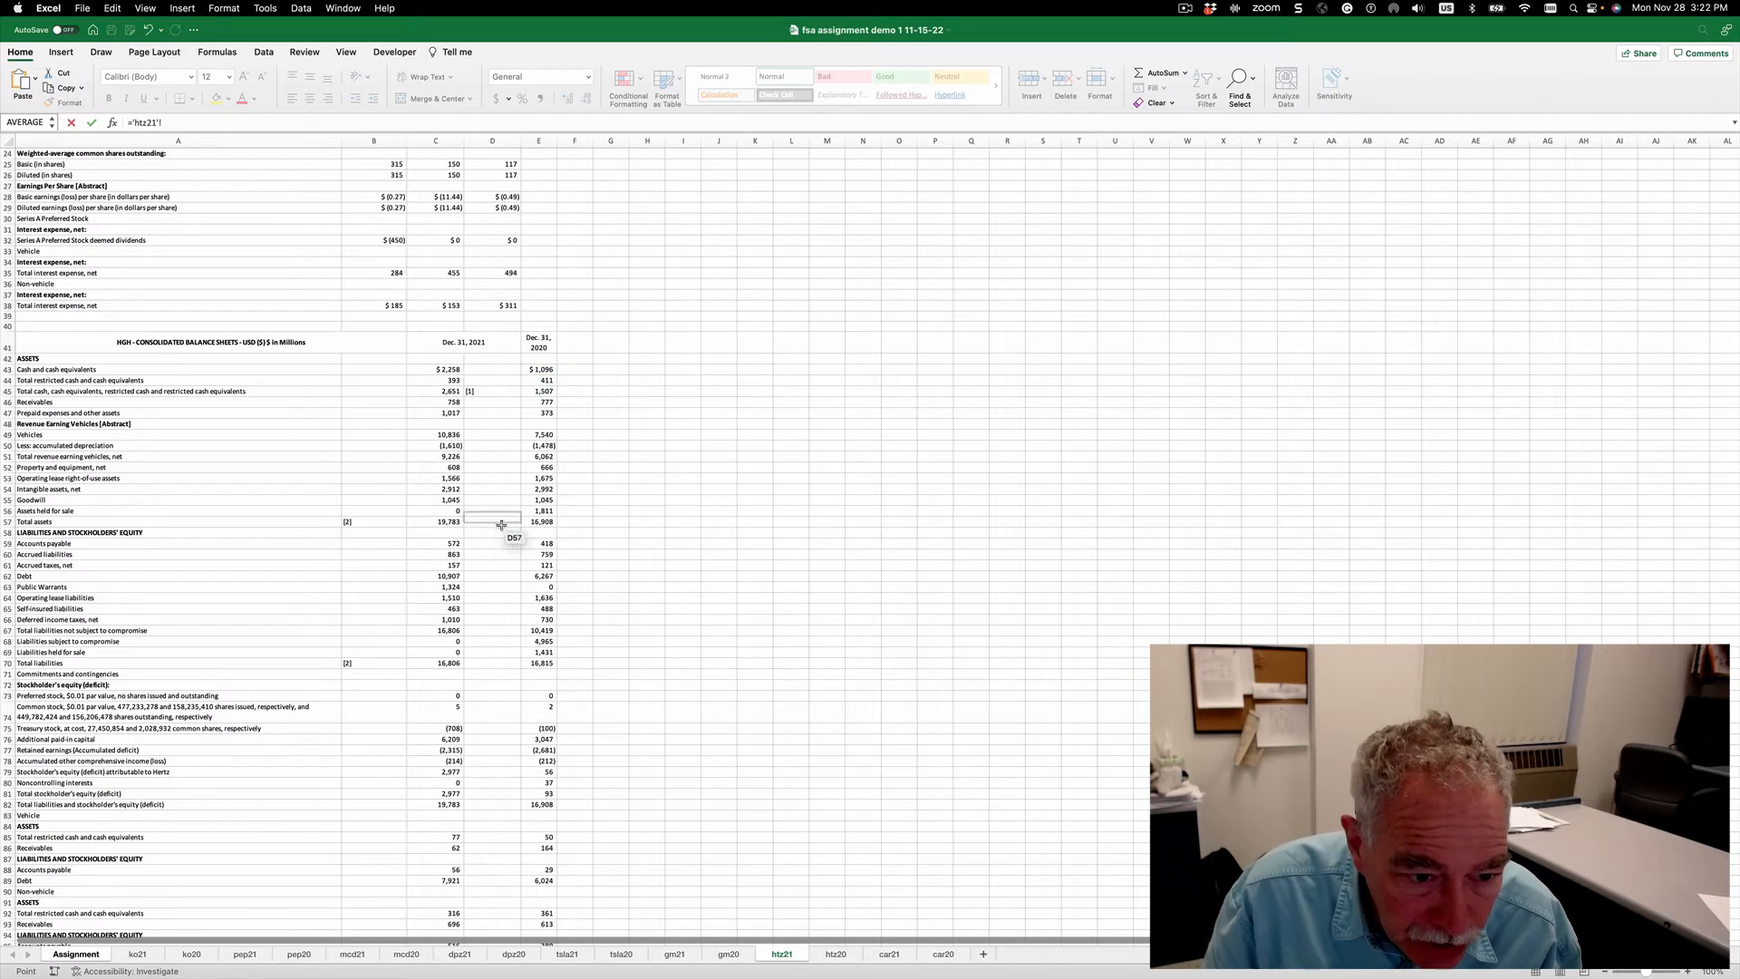
left_click(548, 522)
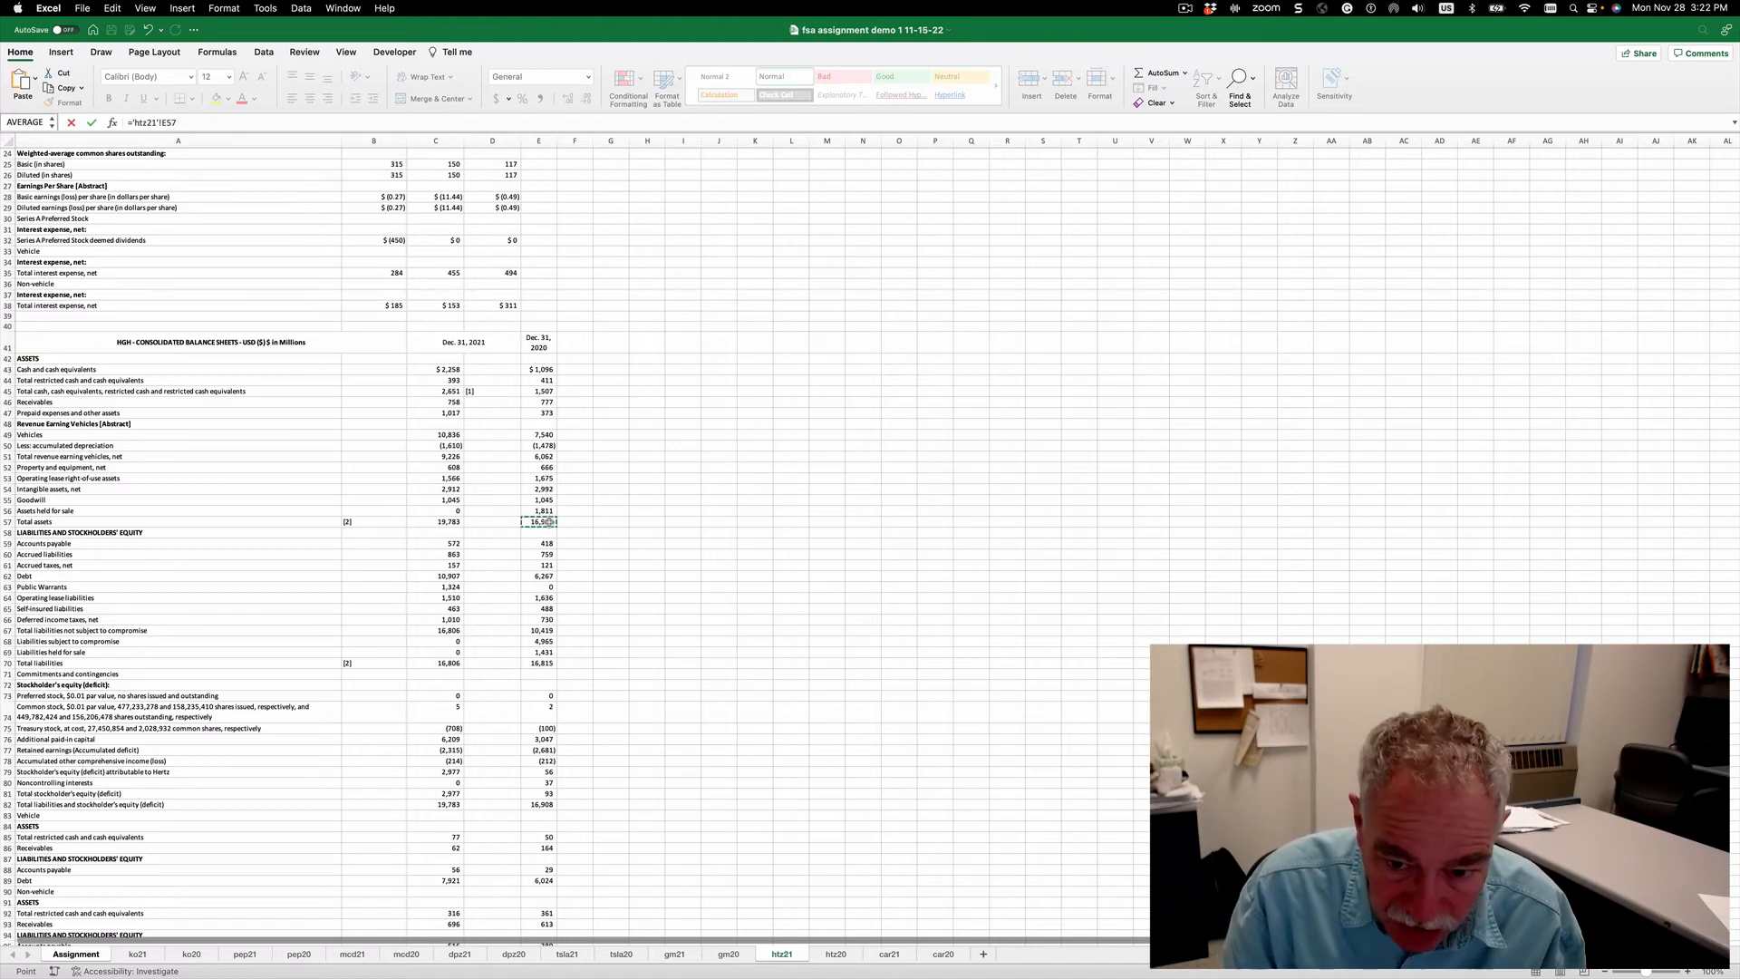
key("Return")
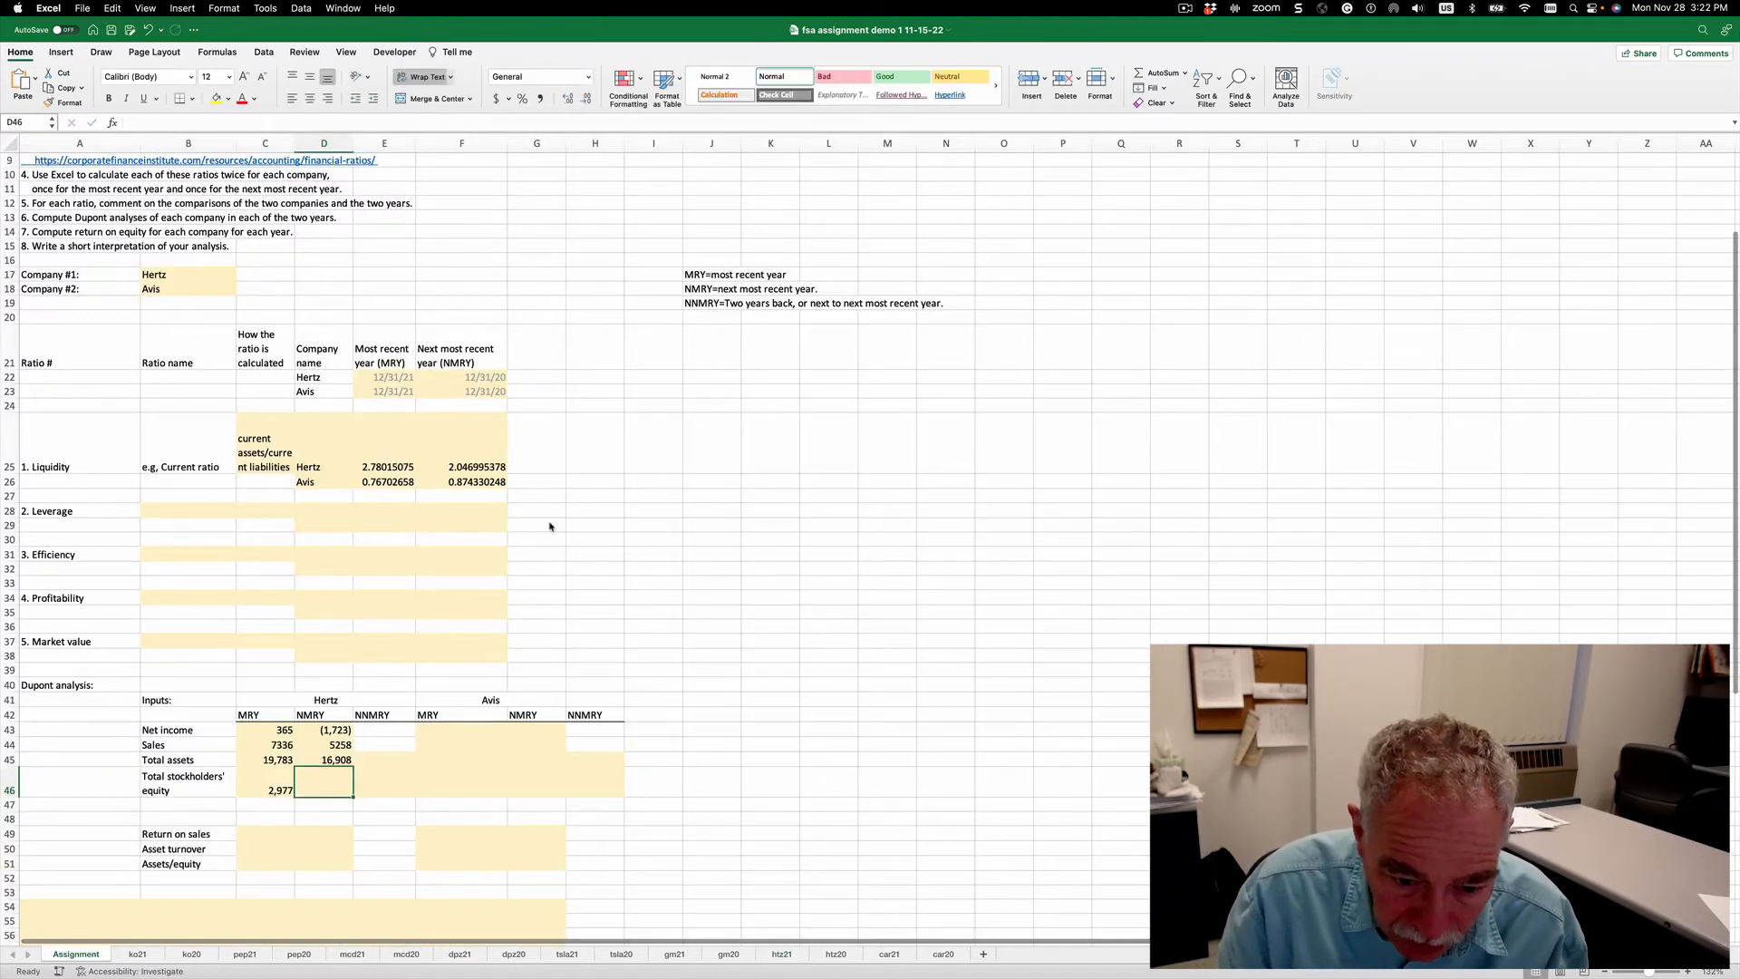
Link Hertz's next most recent year total stockholders' equity in D46 to the 2020 amount in htz21 cell E82.
type("=")
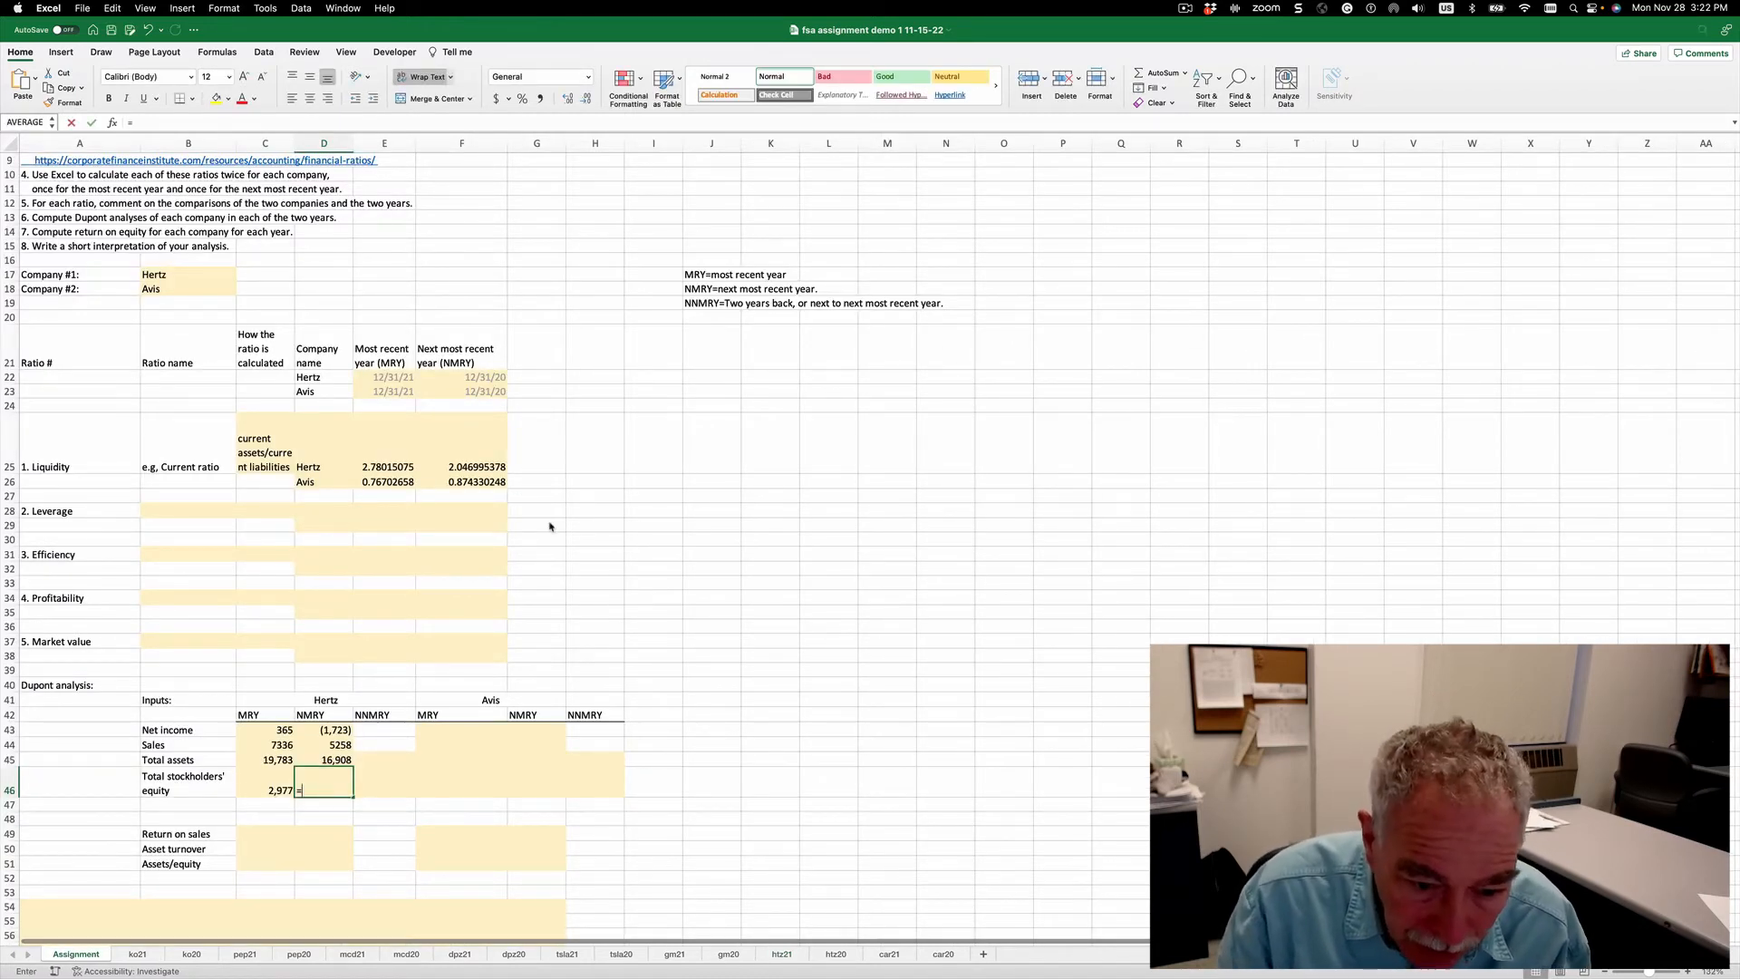
left_click(782, 954)
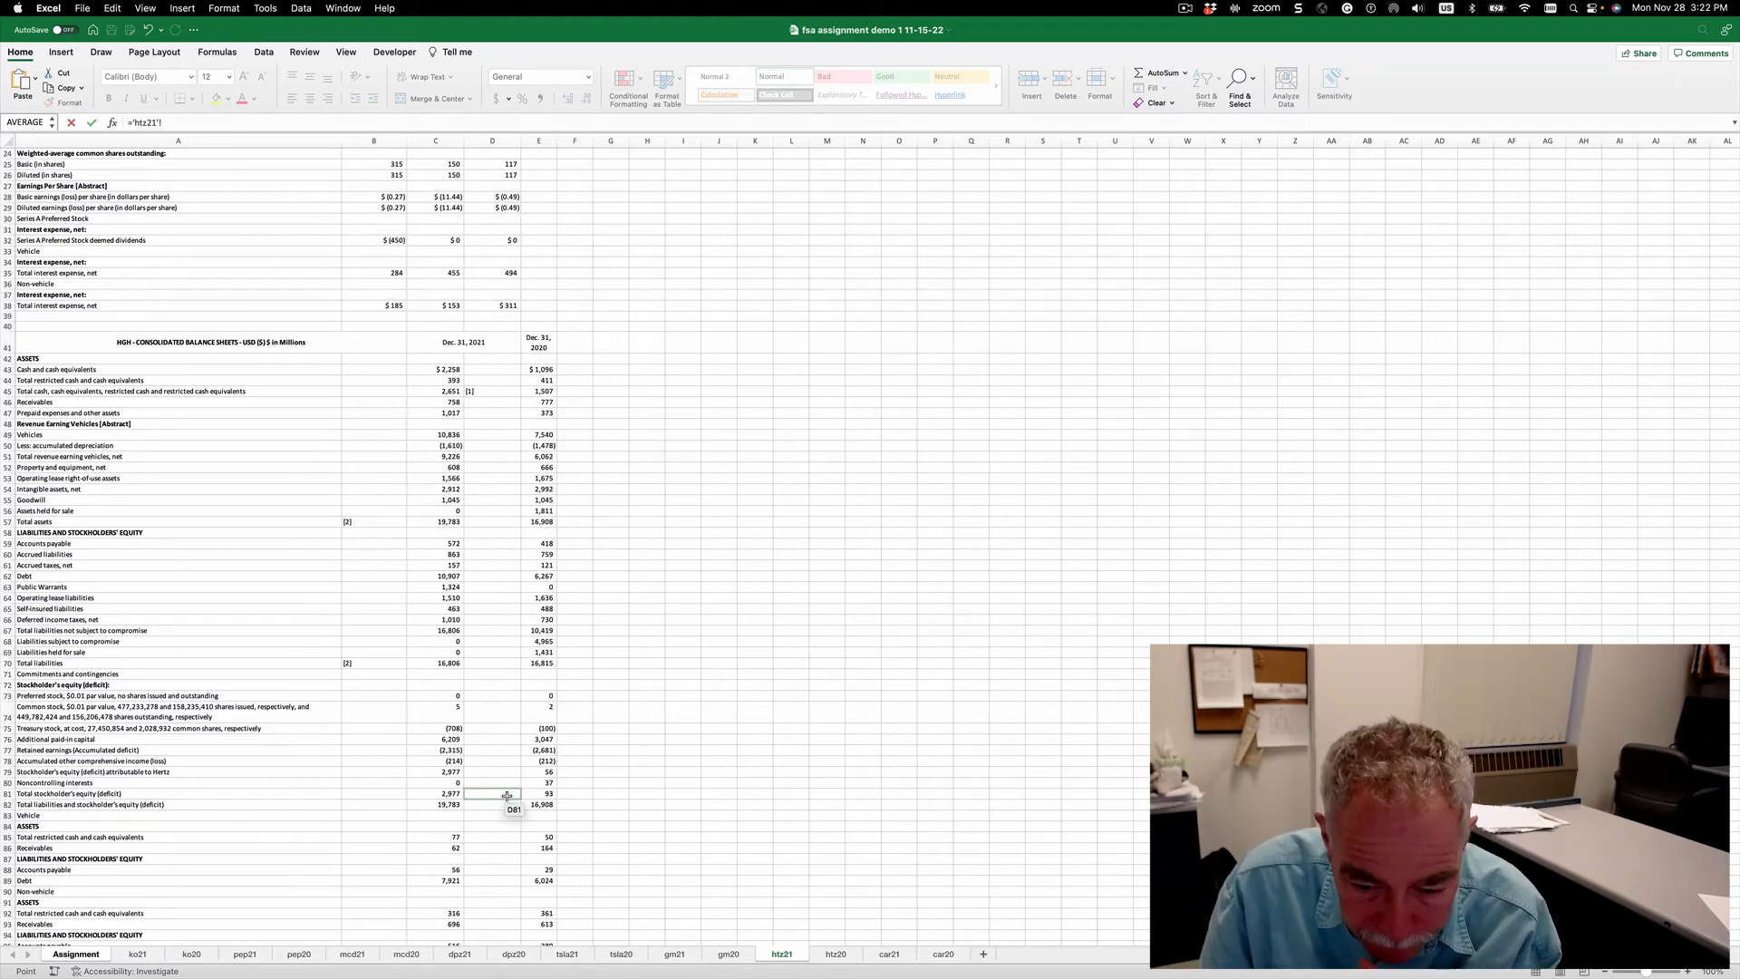
scroll(507, 796, "down", 4)
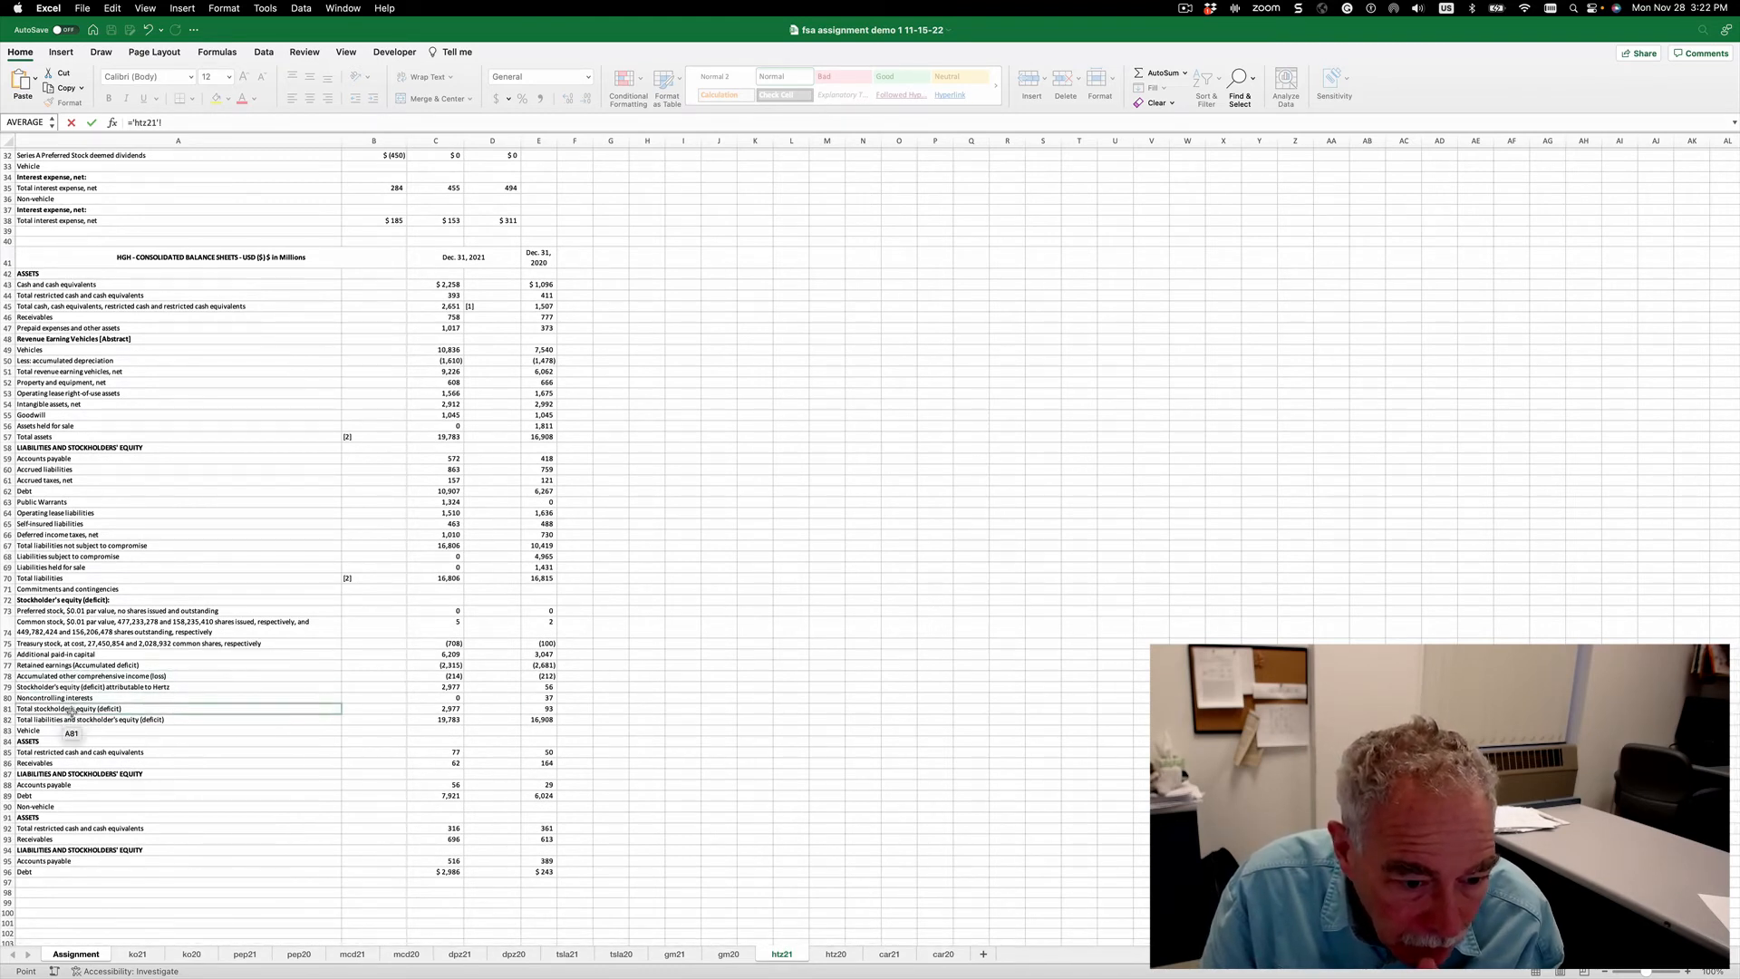
left_click(544, 721)
key("Return")
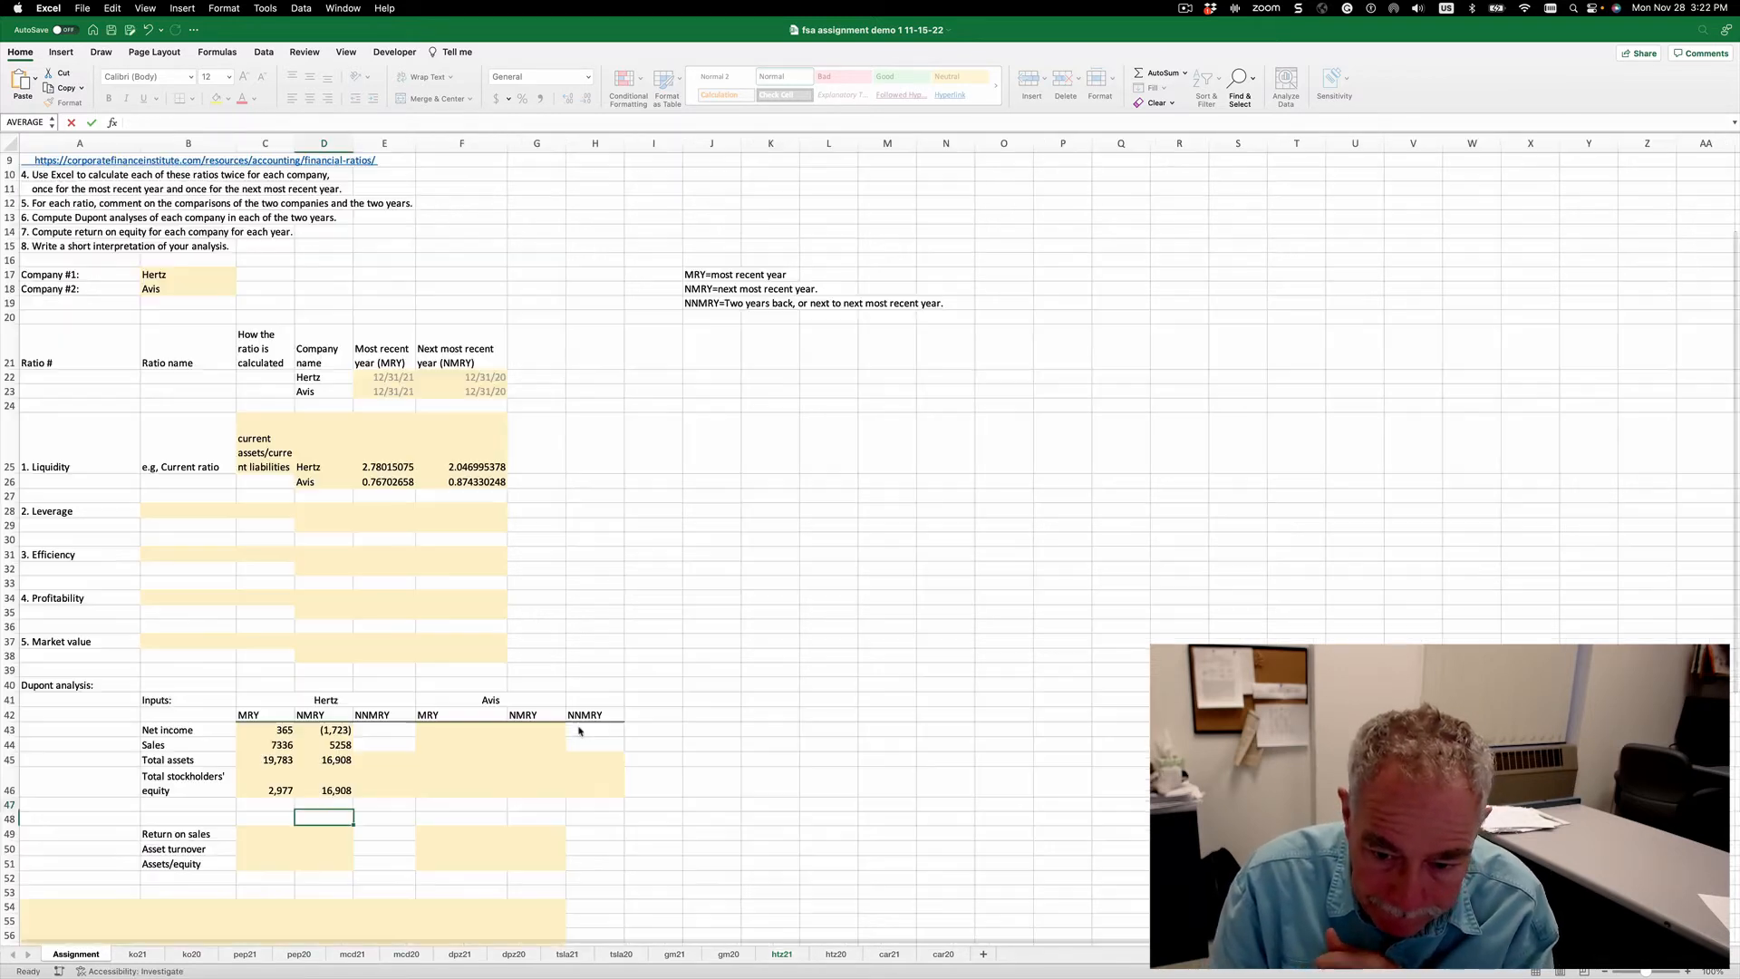
Calculate Hertz's most recent year return on sales in C49 as net income divided by sales, =C43/C44.
left_click(258, 838)
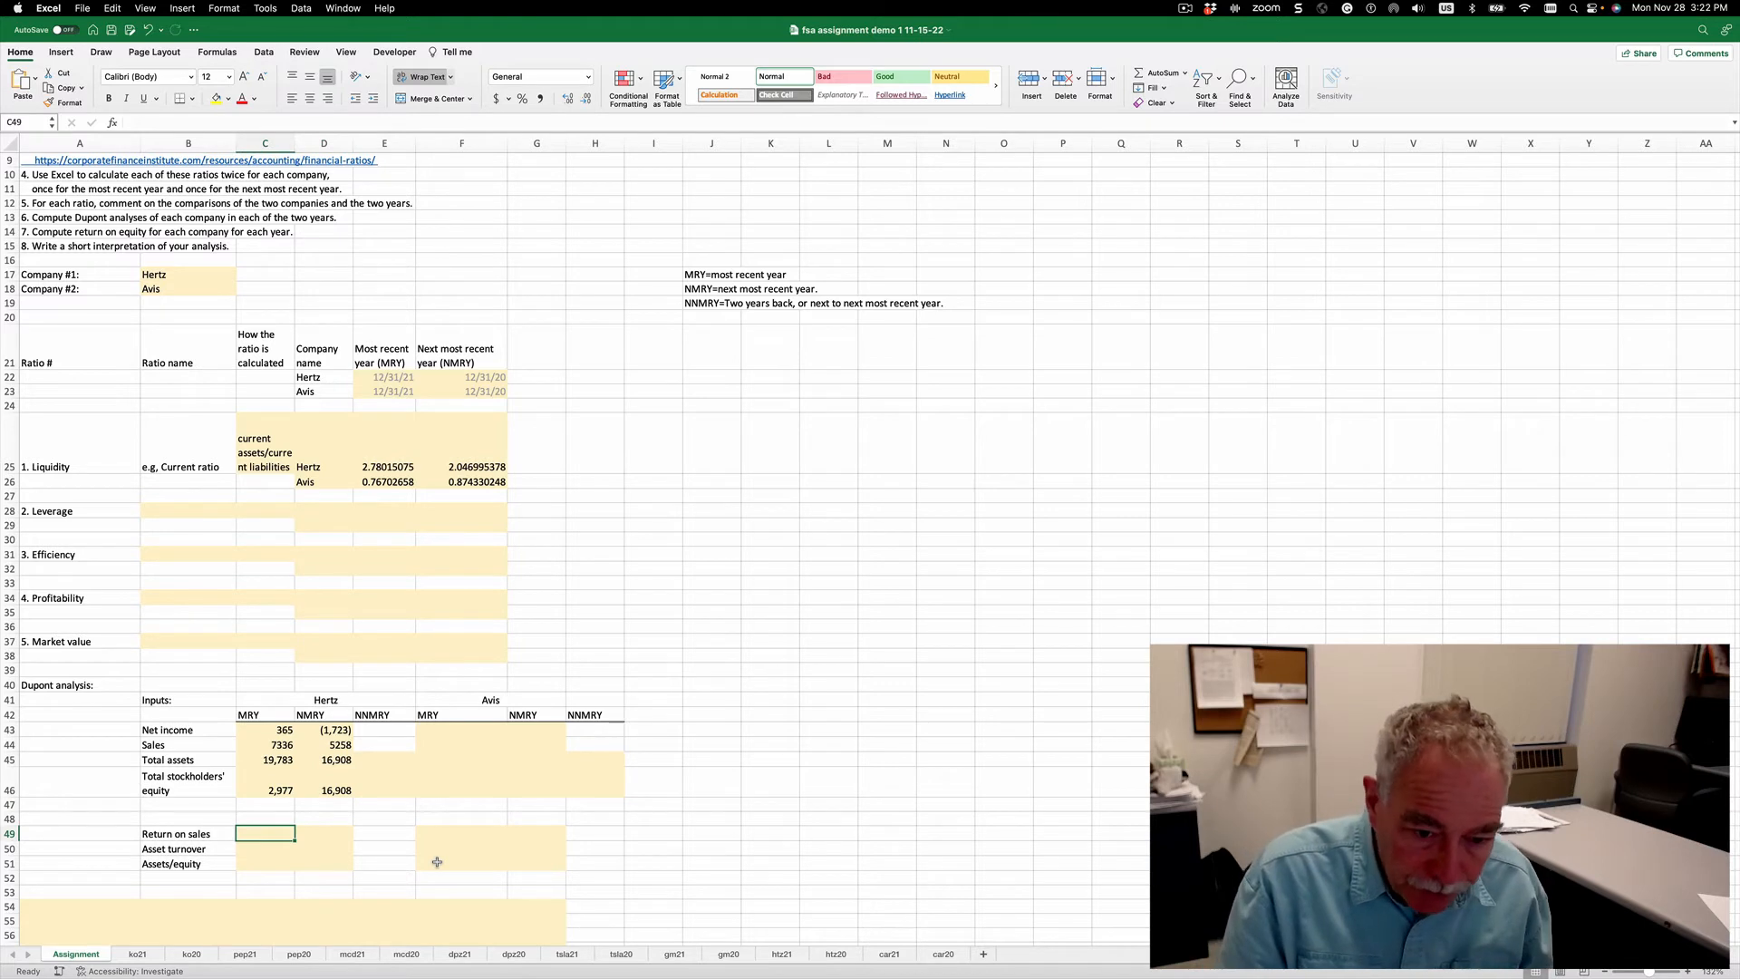
type("=")
key("Up")
key("Up")
key("Up")
key("Up")
key("Up")
key("Up")
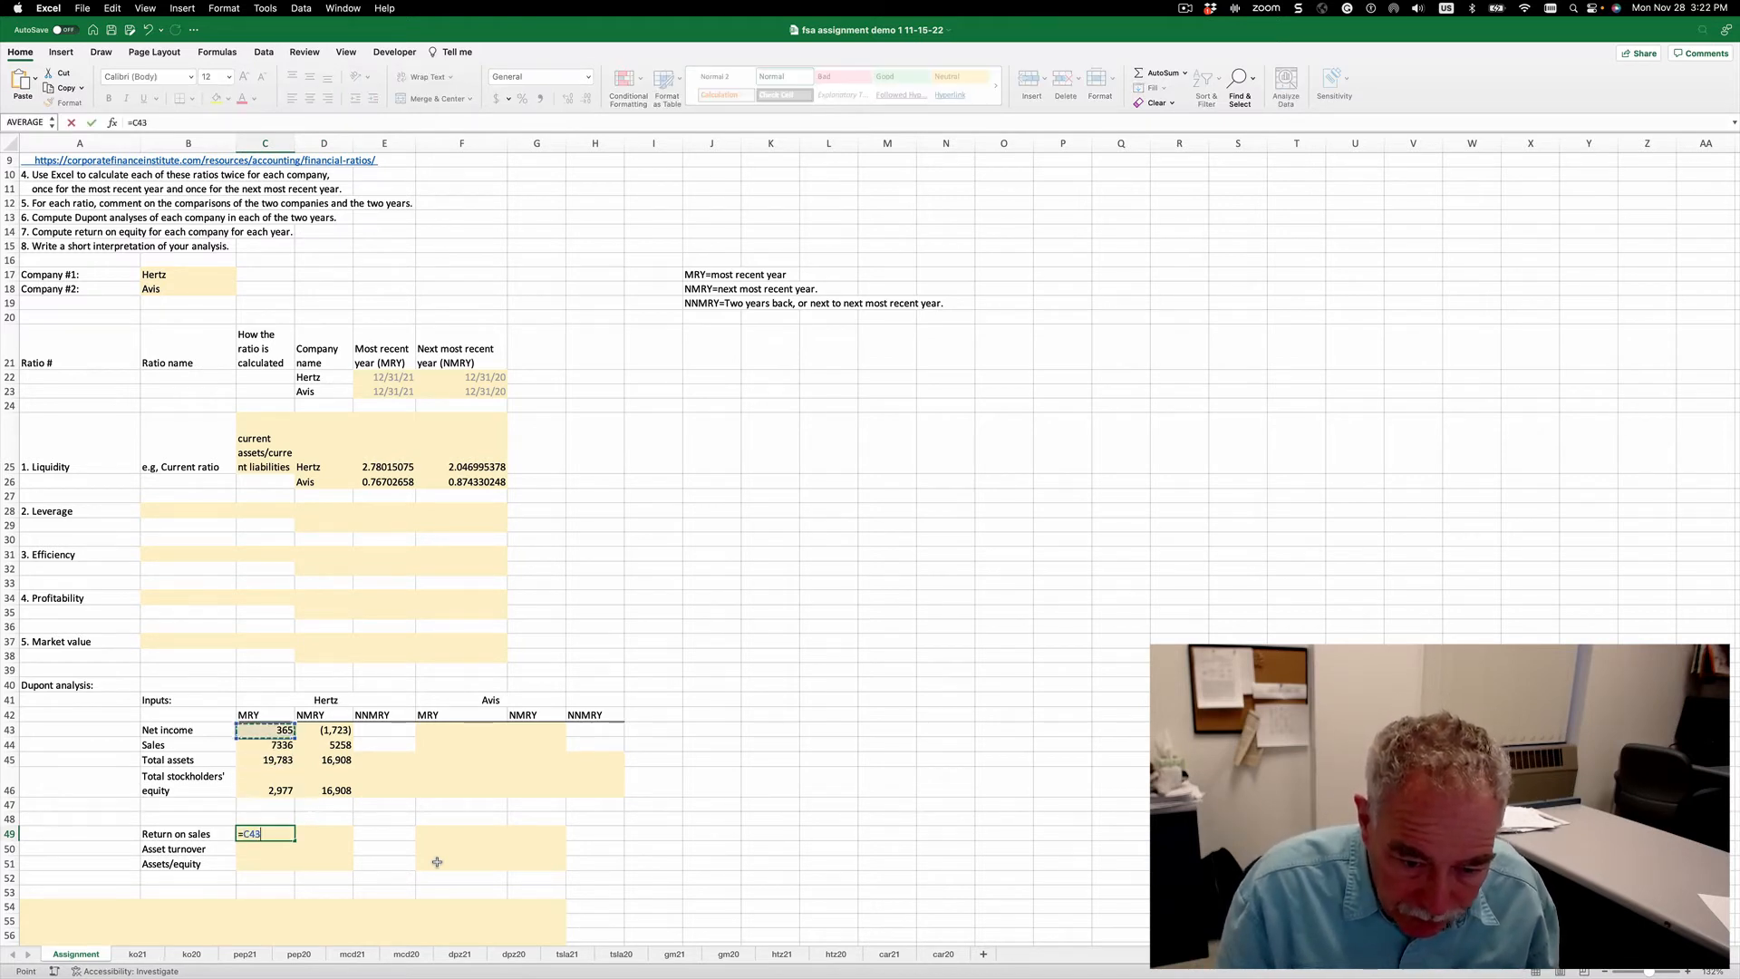
type("/")
key("Up")
key("Up")
key("Up")
key("Up")
key("Up")
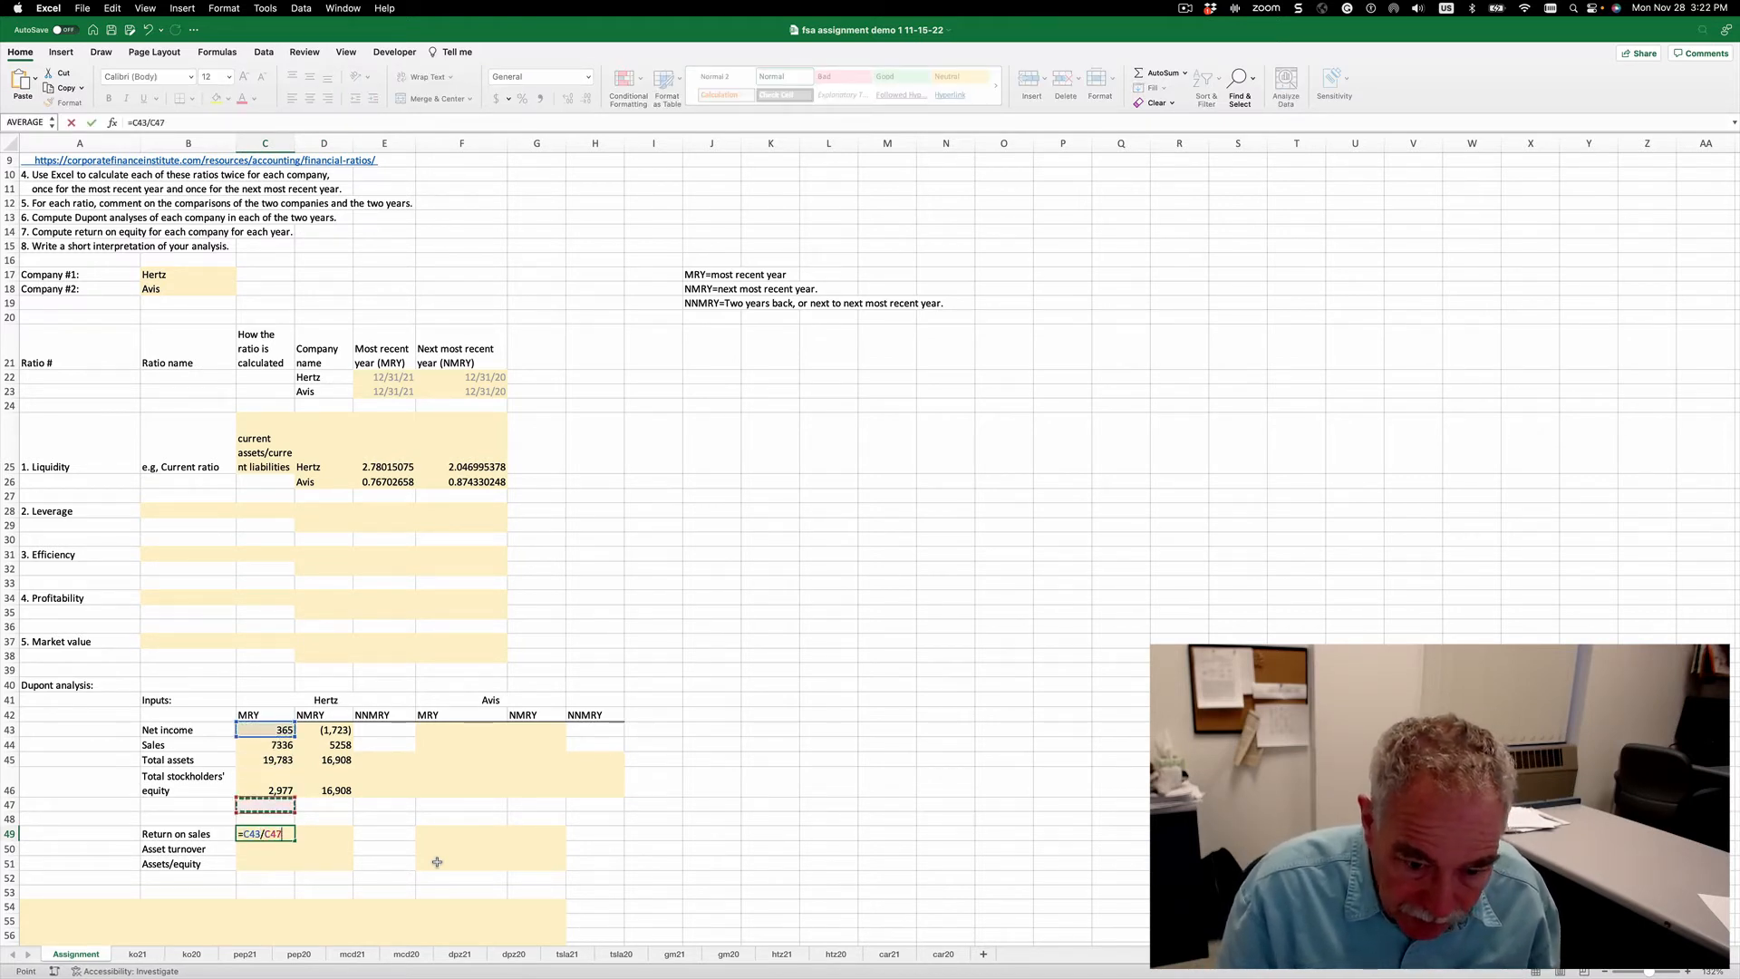
key("Return")
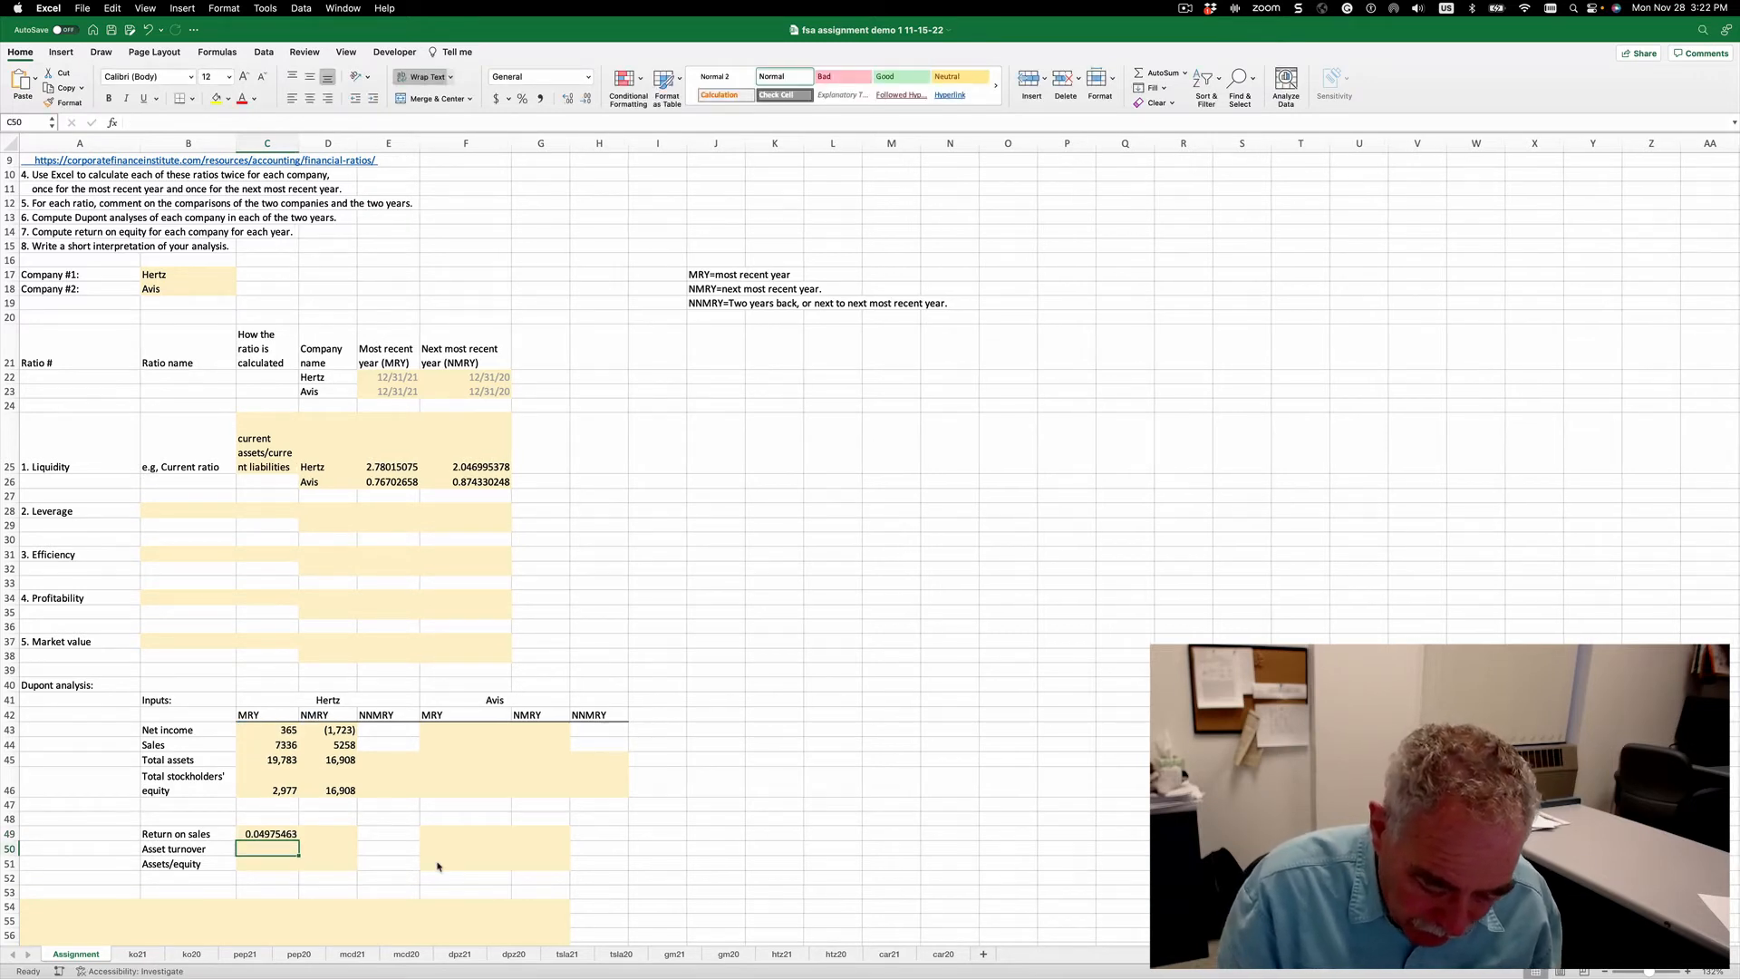
Calculate Hertz's most recent year asset turnover in C50 as sales over average total assets, =C44/((C45+D45)/2).
type("=")
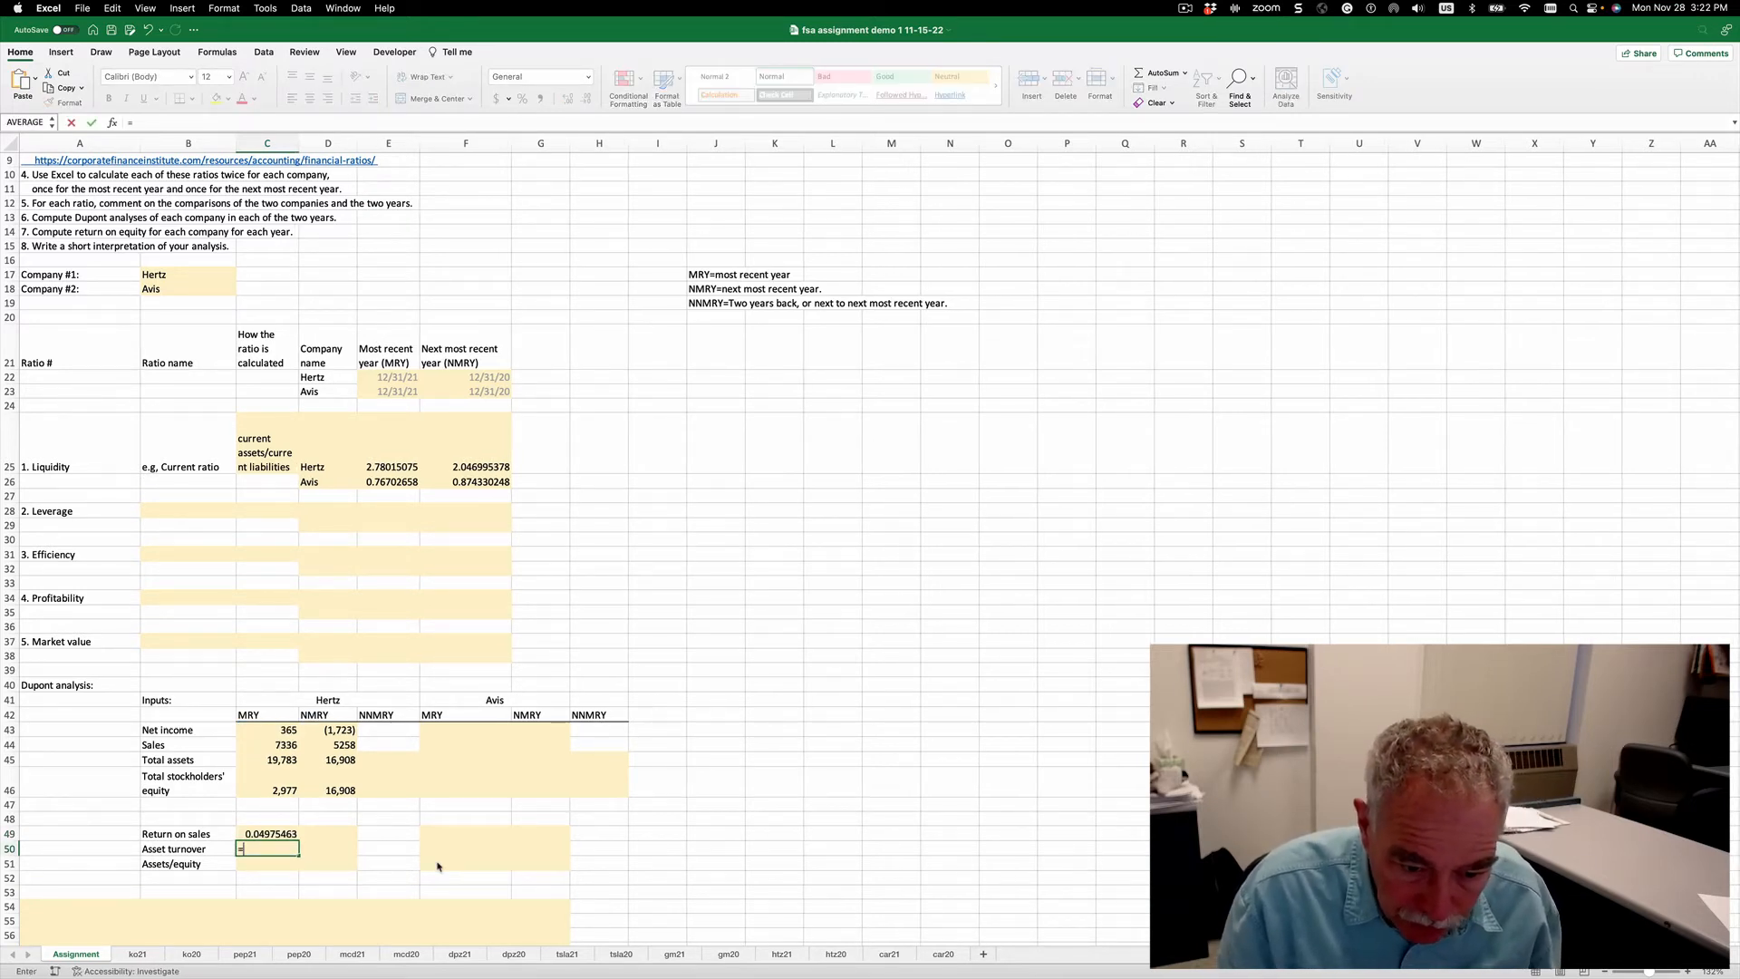
key("Up")
key("Up")
key("Up")
key("Up")
key("Up")
key("Up")
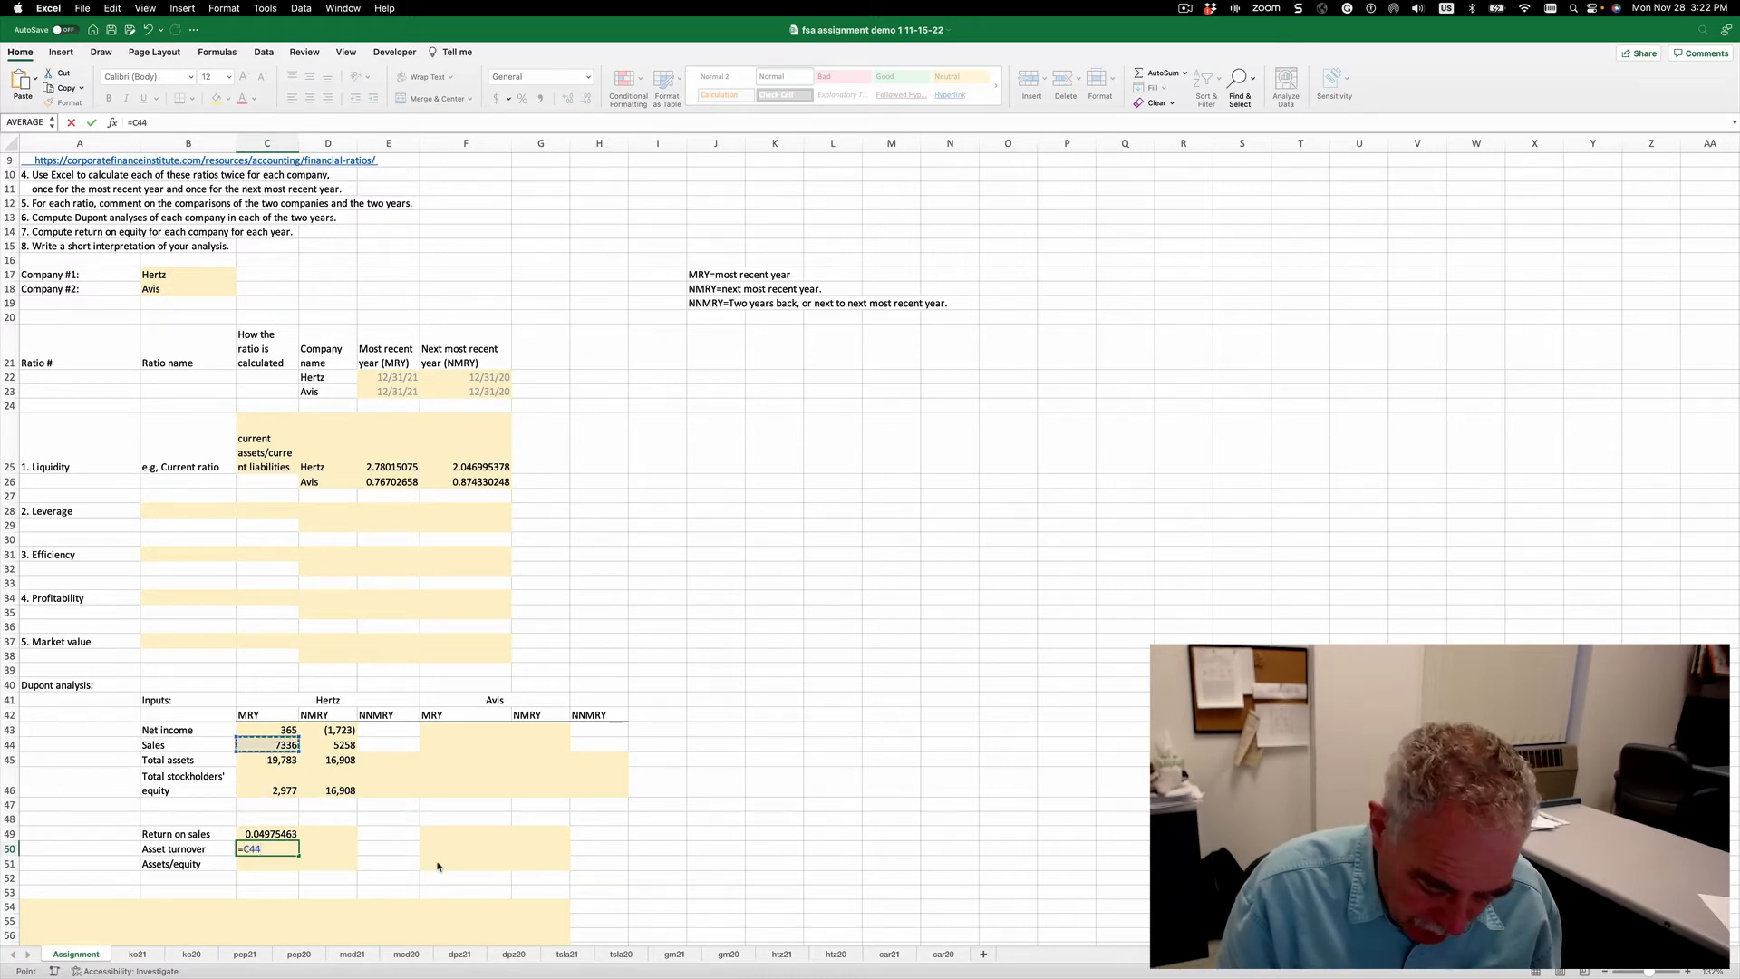
type("/((")
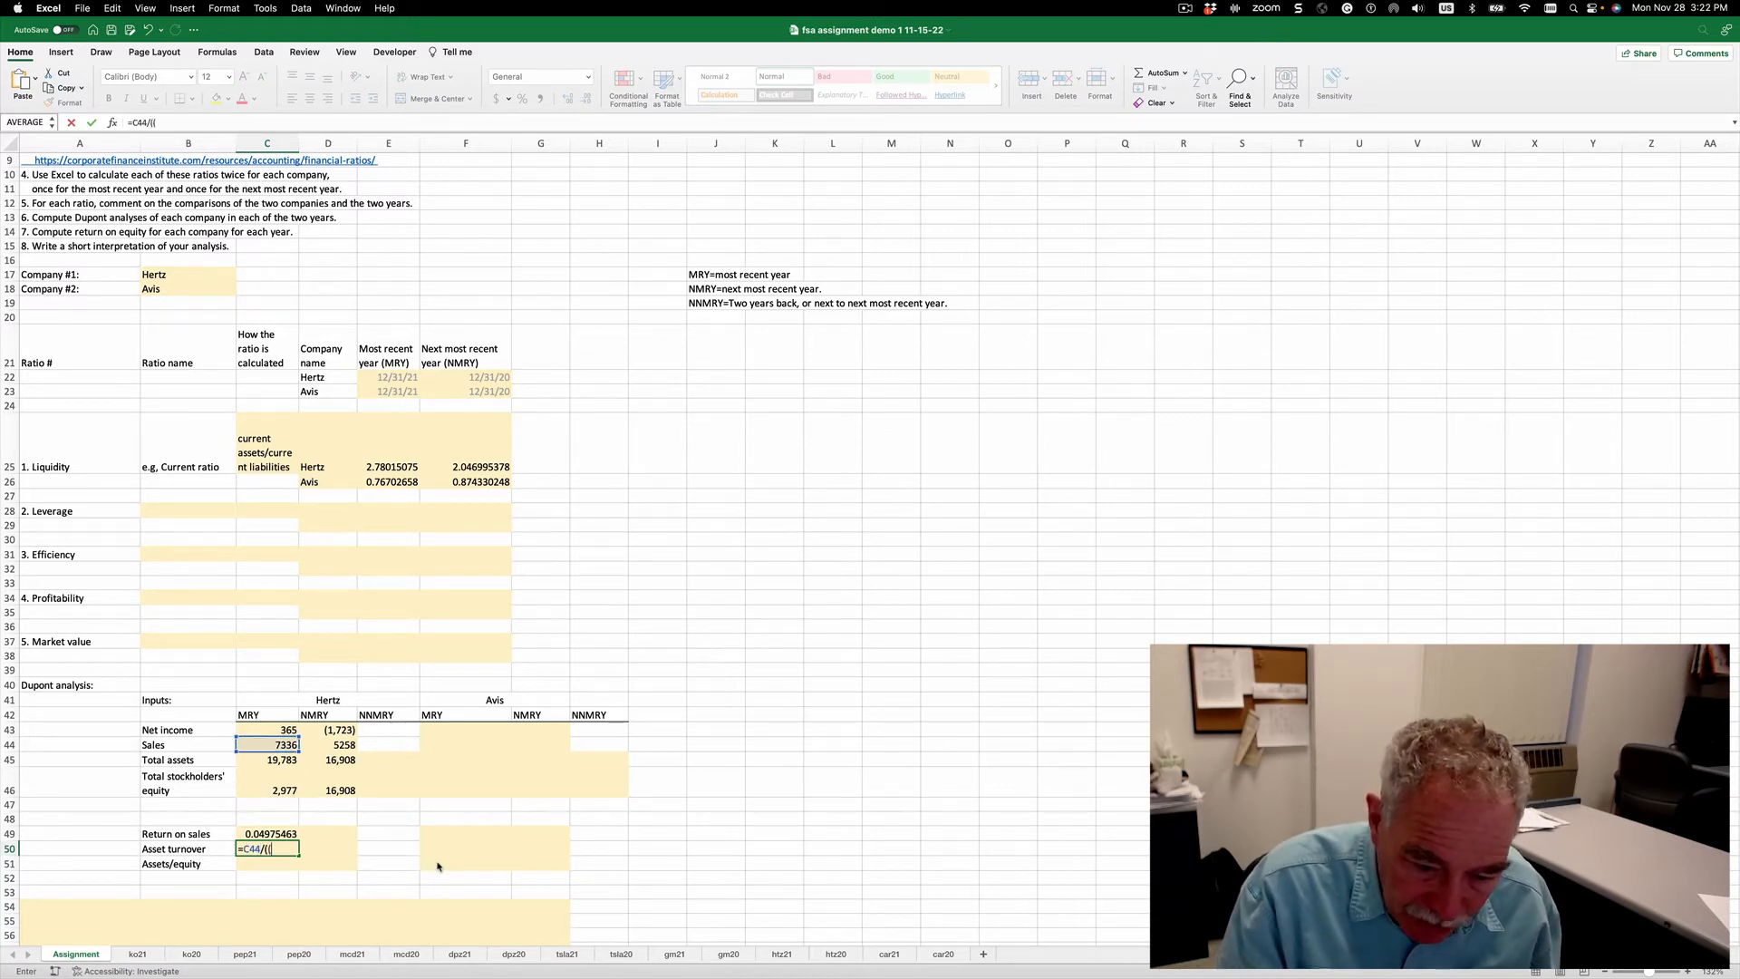
key("Up")
key("Up")
key("Up")
key("Up")
key("Up")
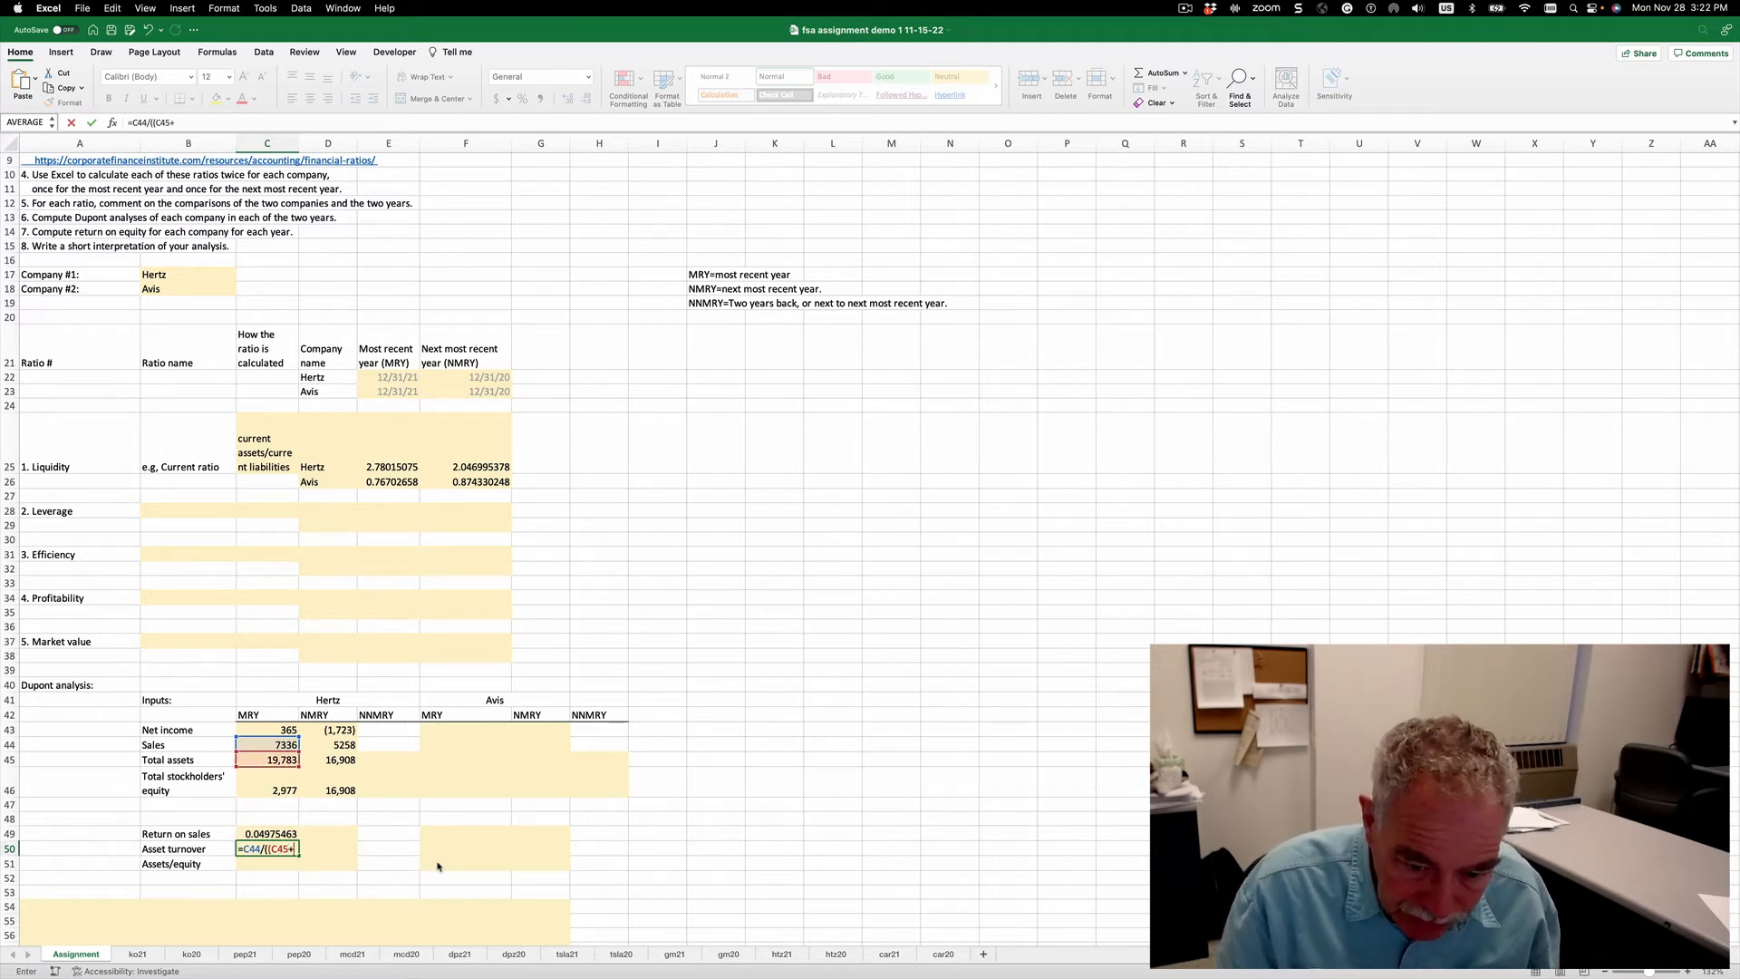
type("+")
key("Up")
key("Up")
key("Up")
key("Up")
key("Up")
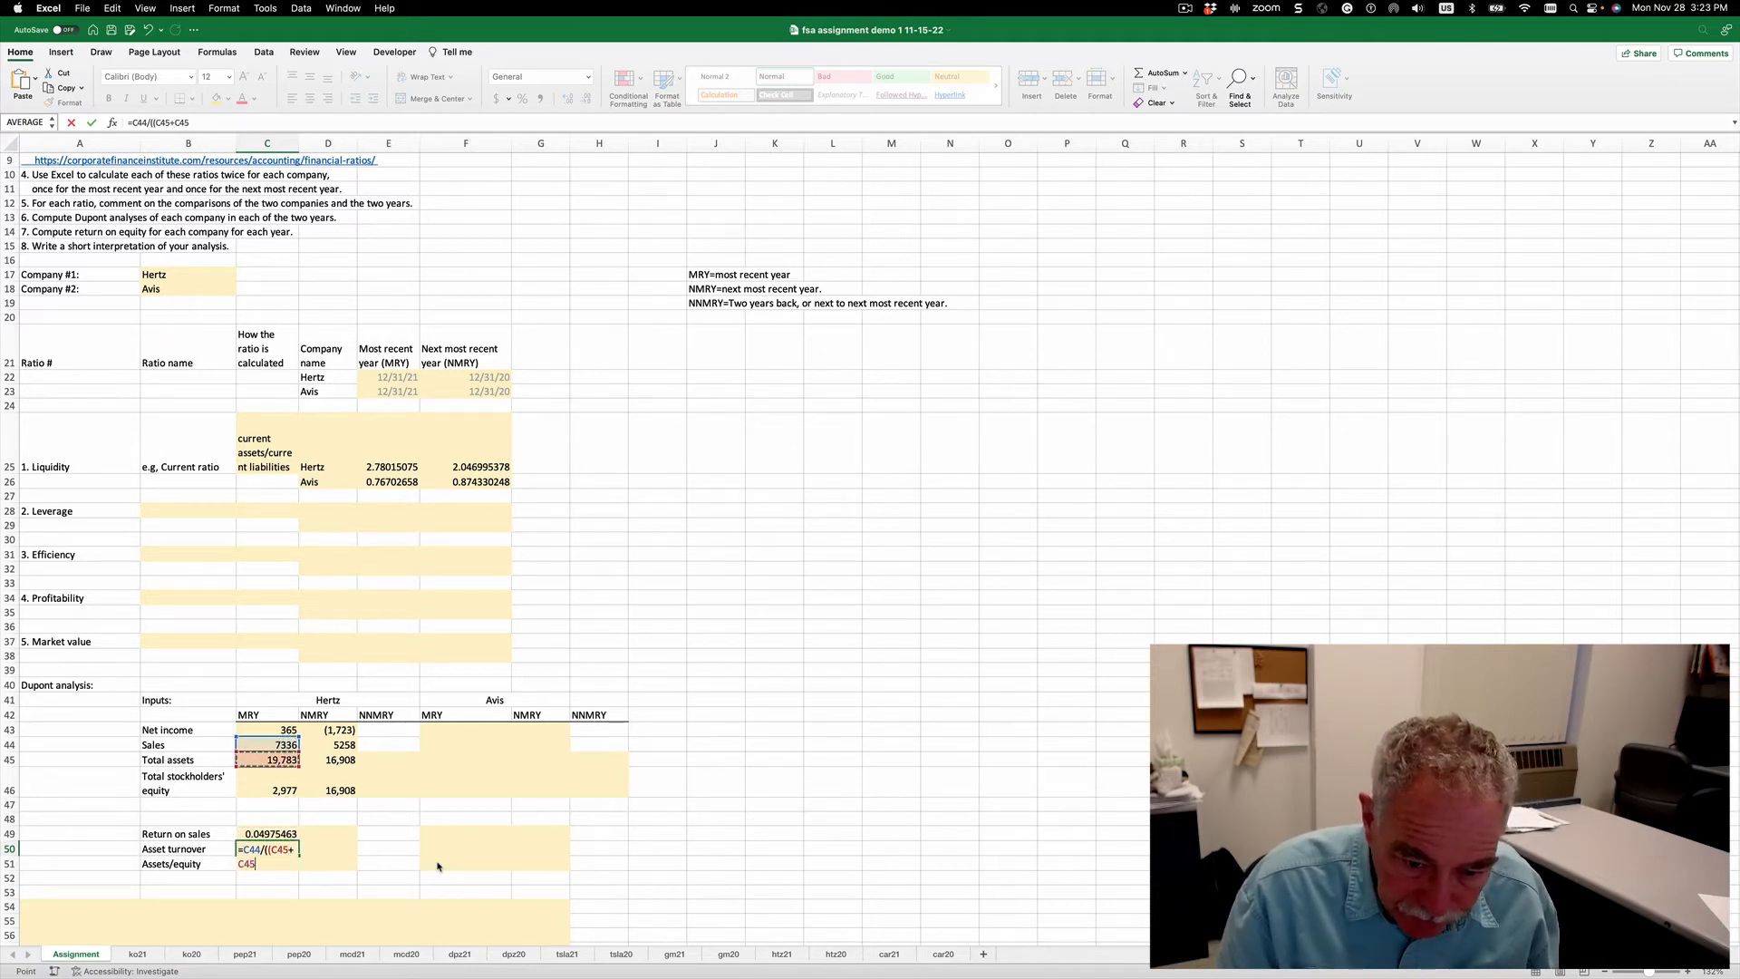
key("Right")
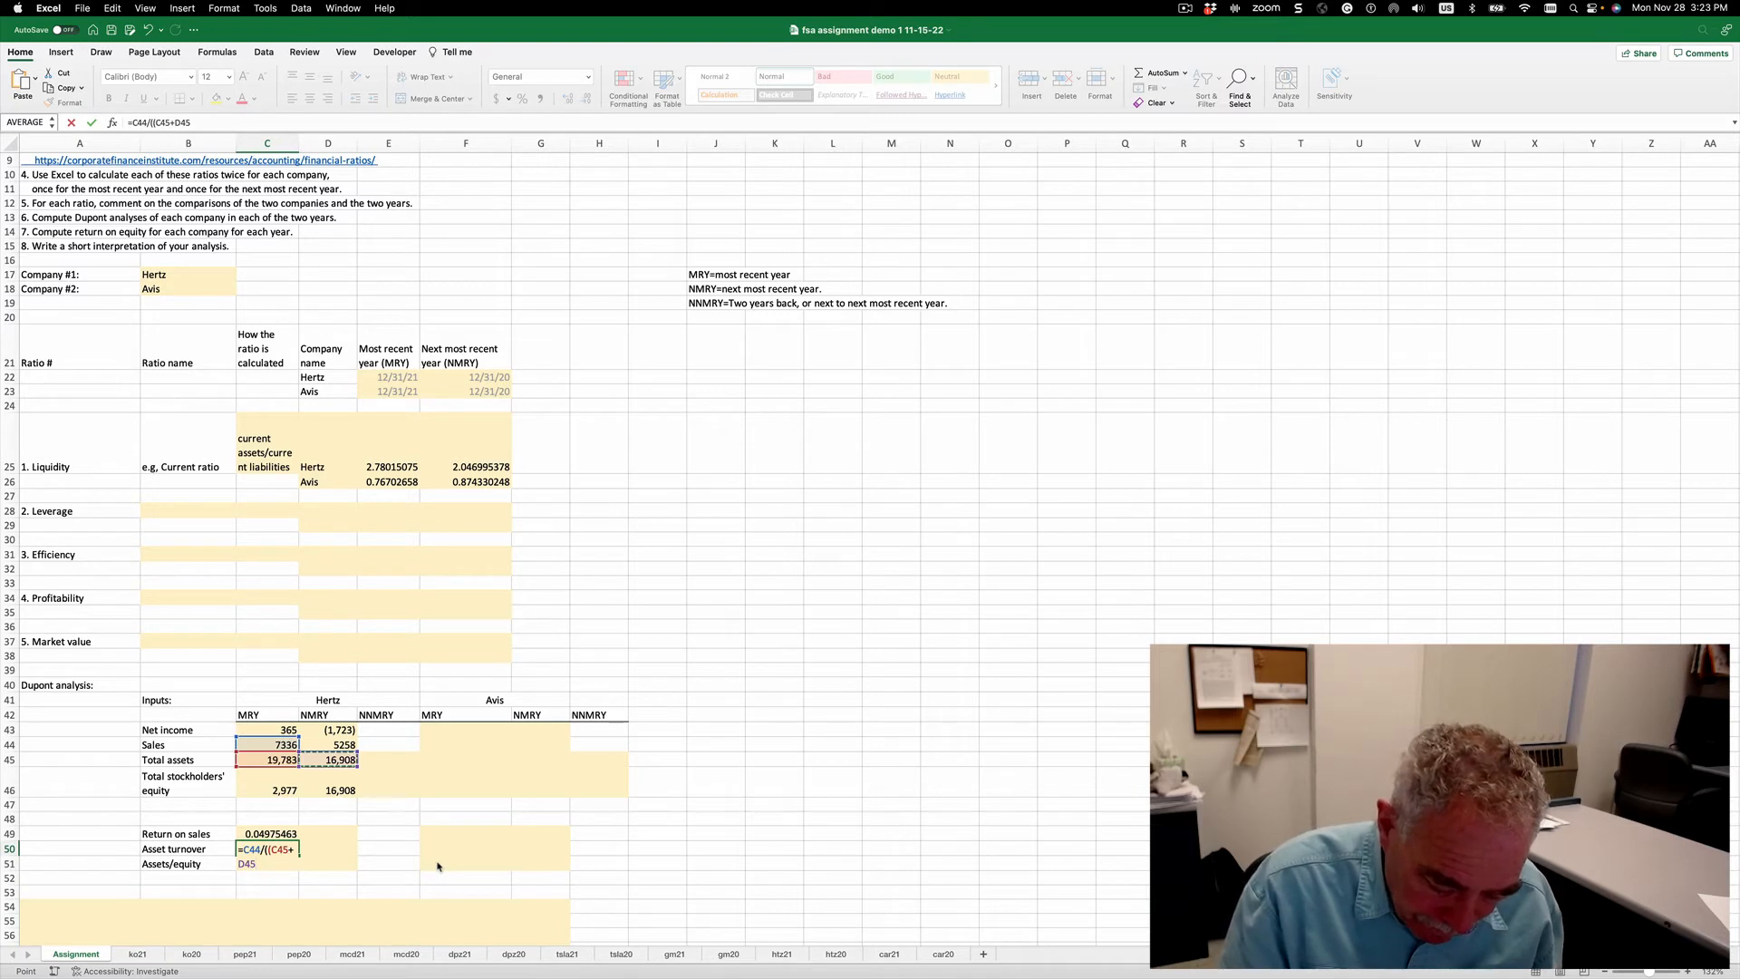
type(")")
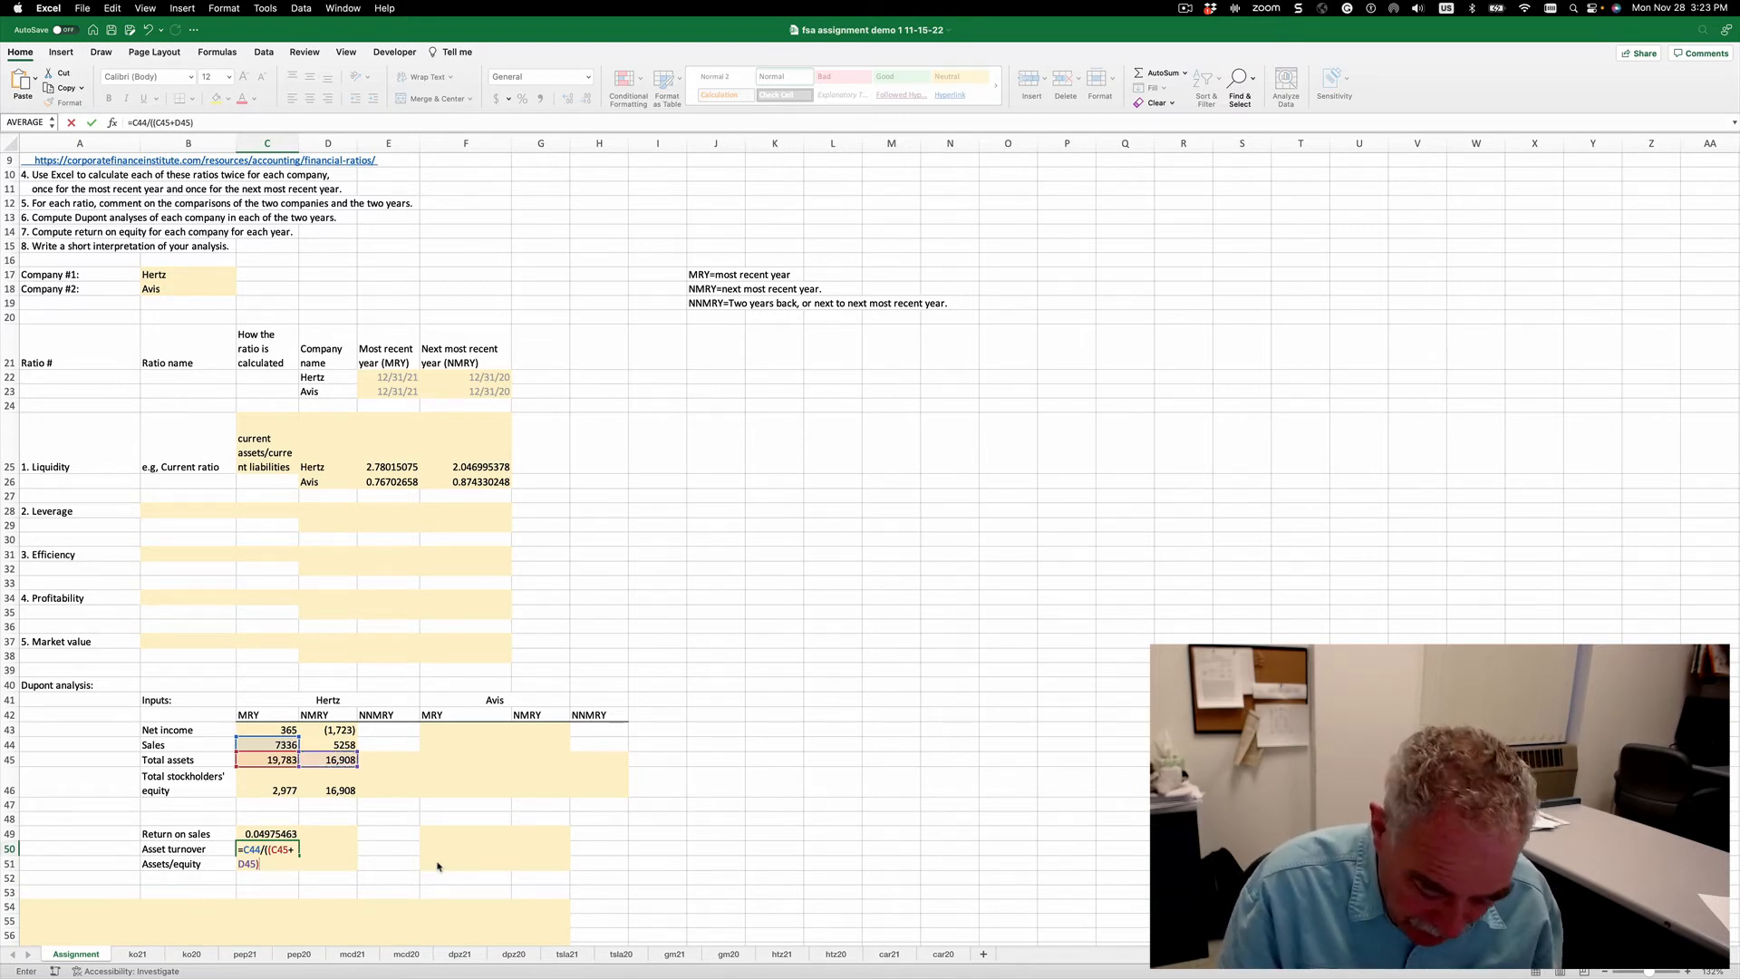
type("/2")
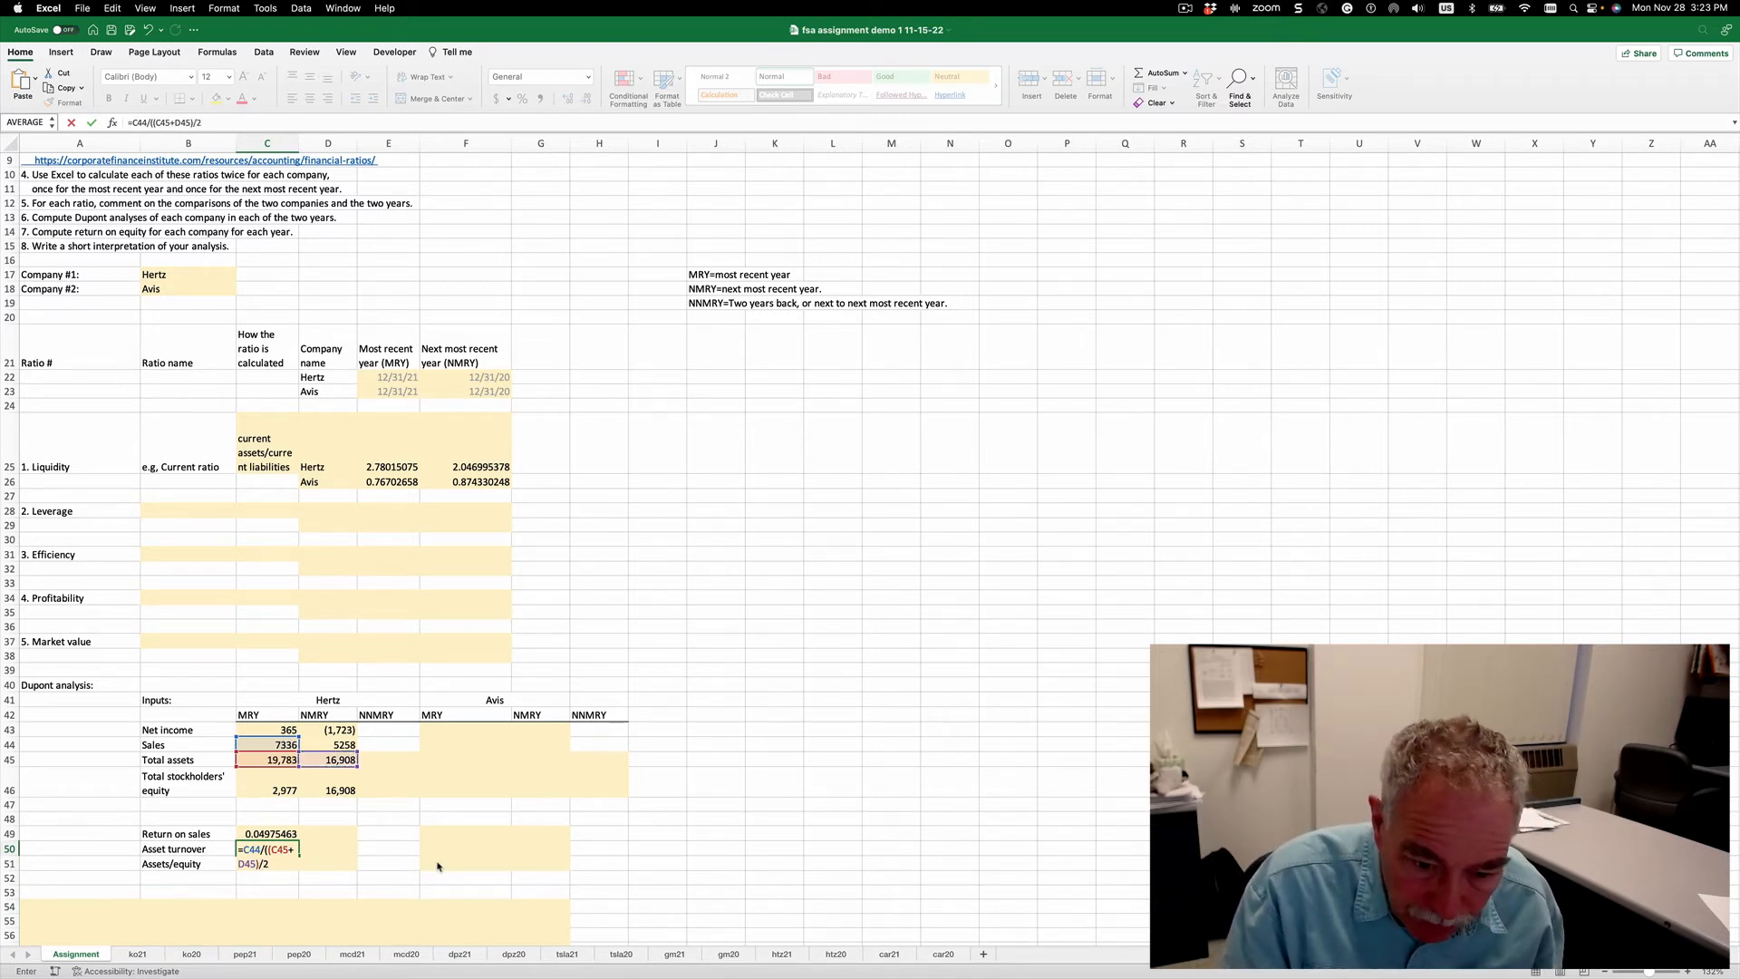
type(")")
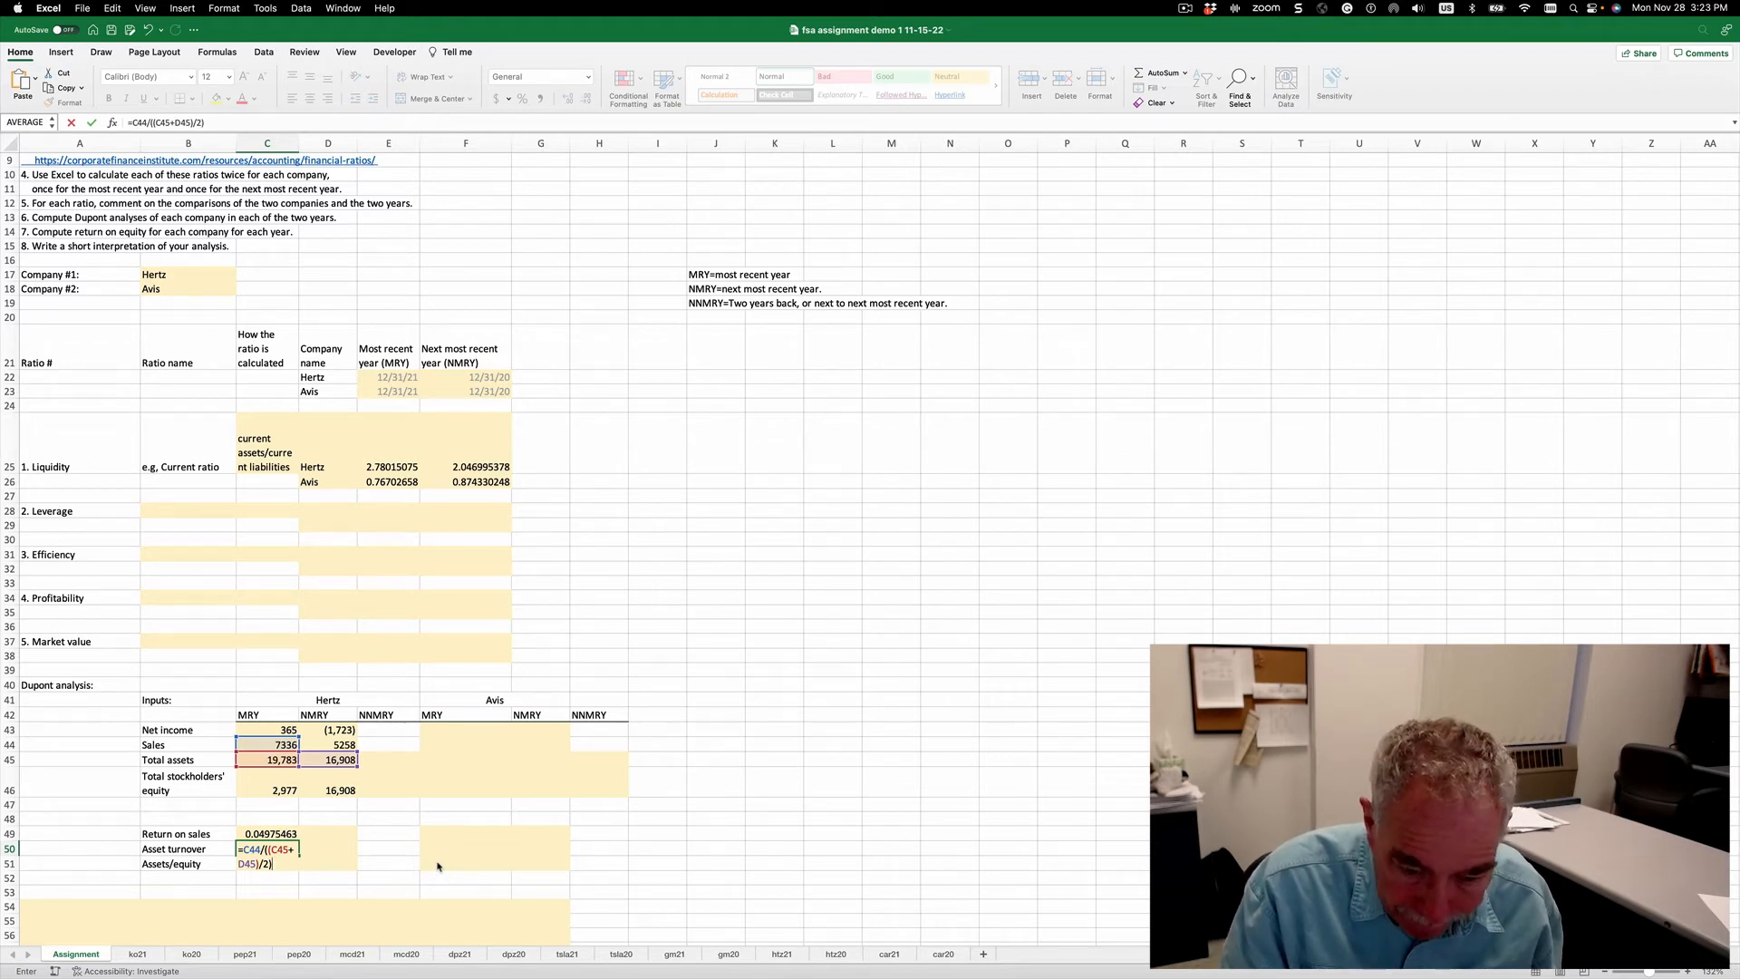
key("Return")
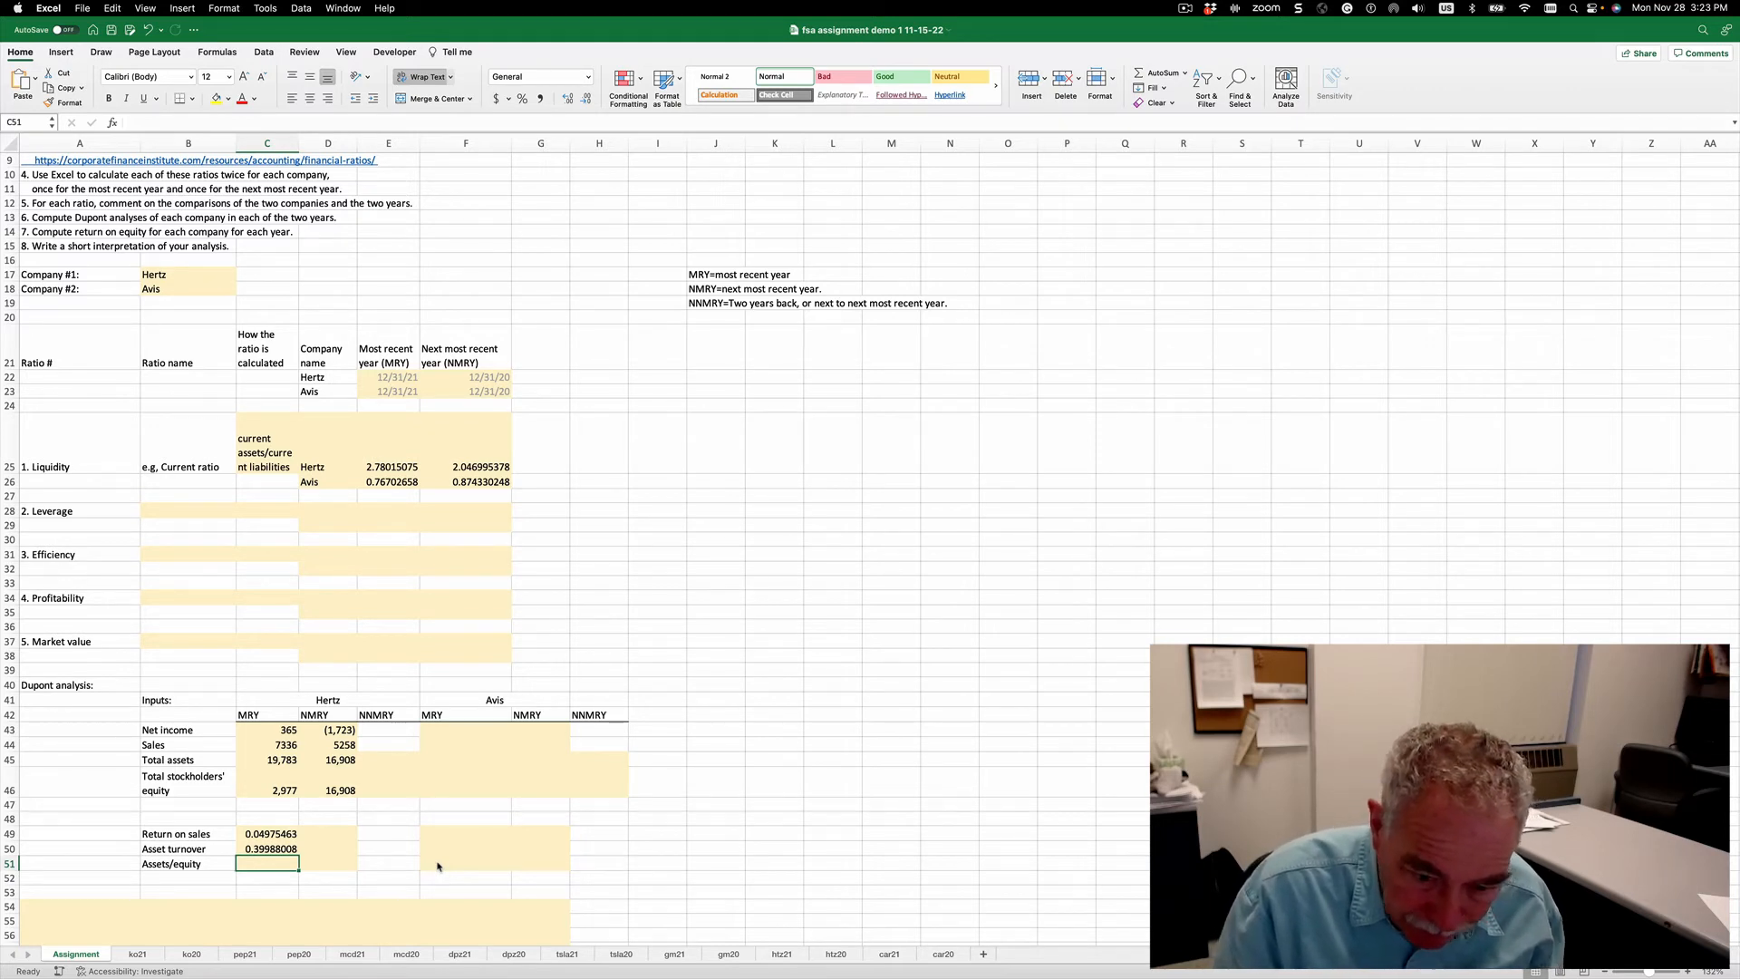
type("=")
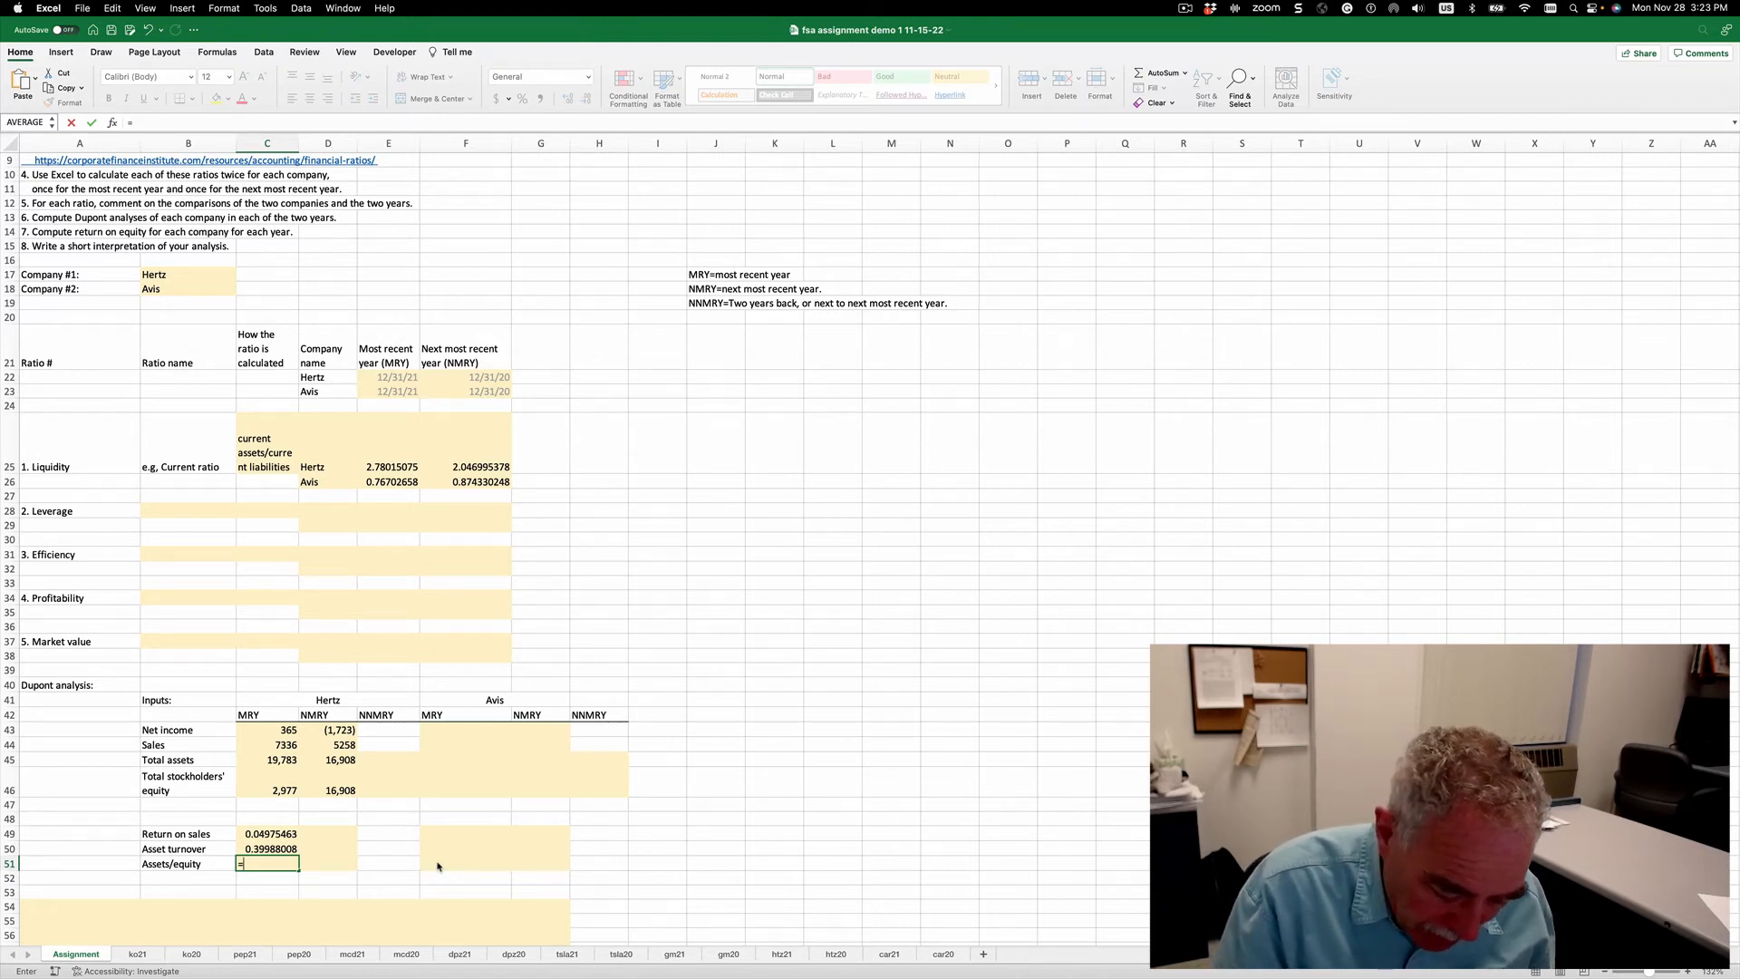
type("((")
key("Up")
key("Up")
key("Up")
key("Up")
key("Up")
key("Up")
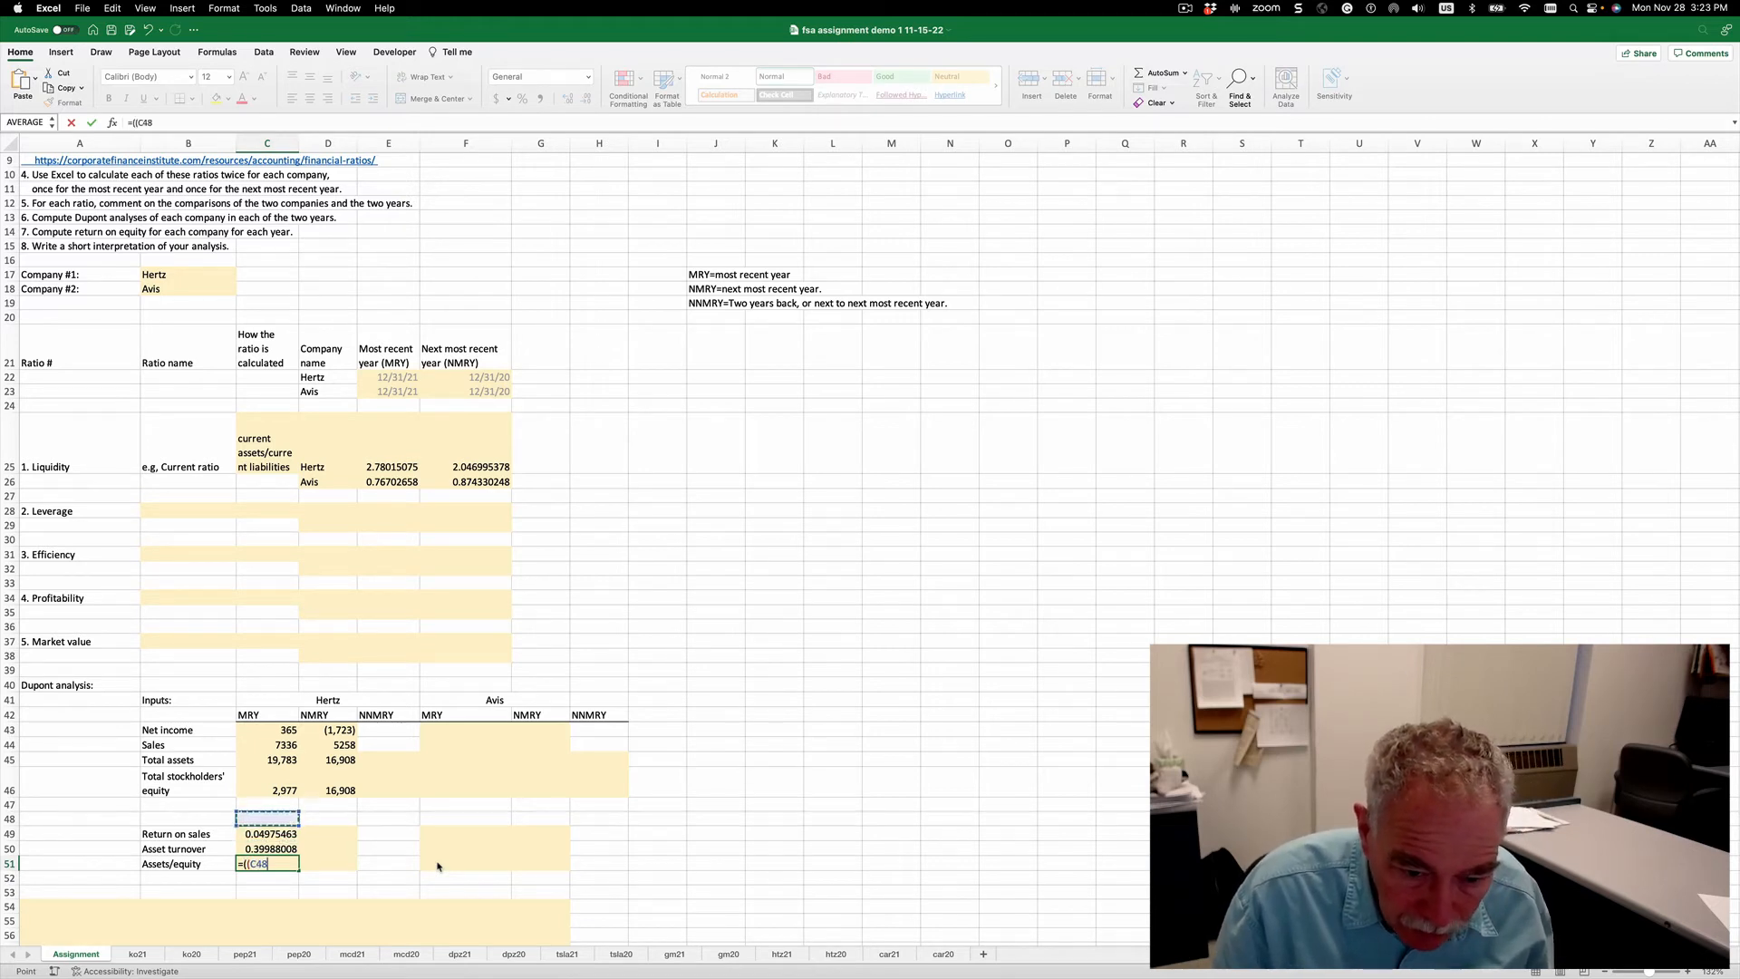
type("+")
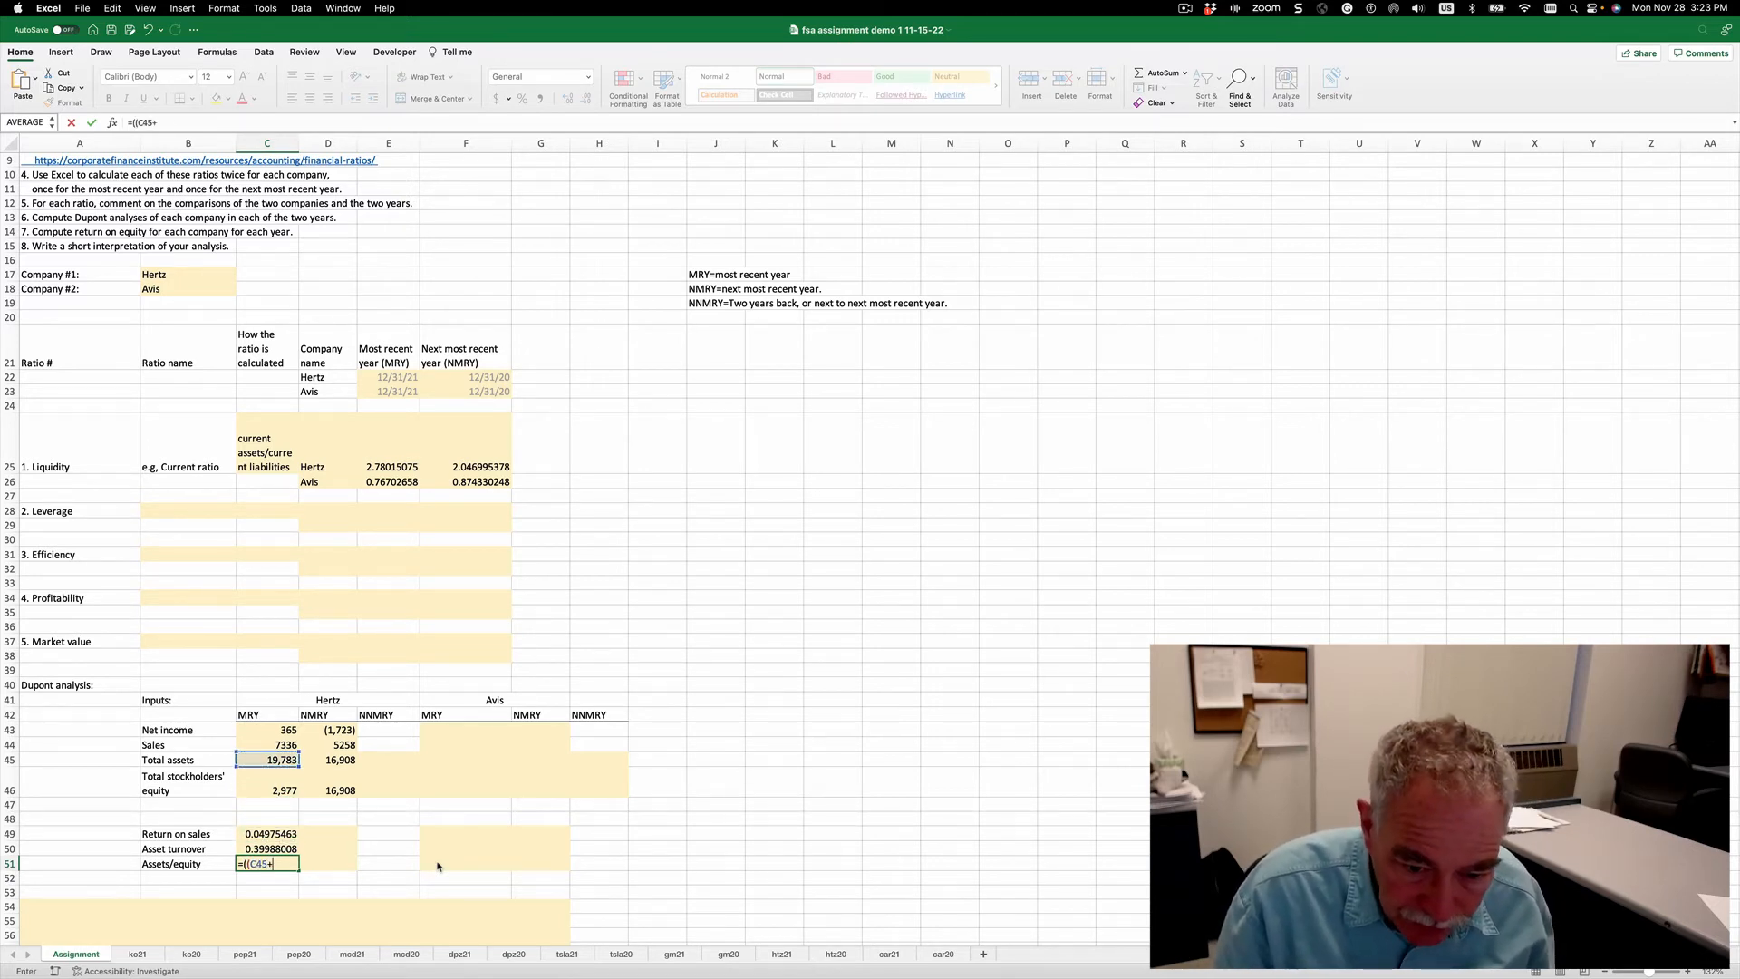
key("Up")
key("Up")
key("Up")
key("Up")
key("Up")
key("Up")
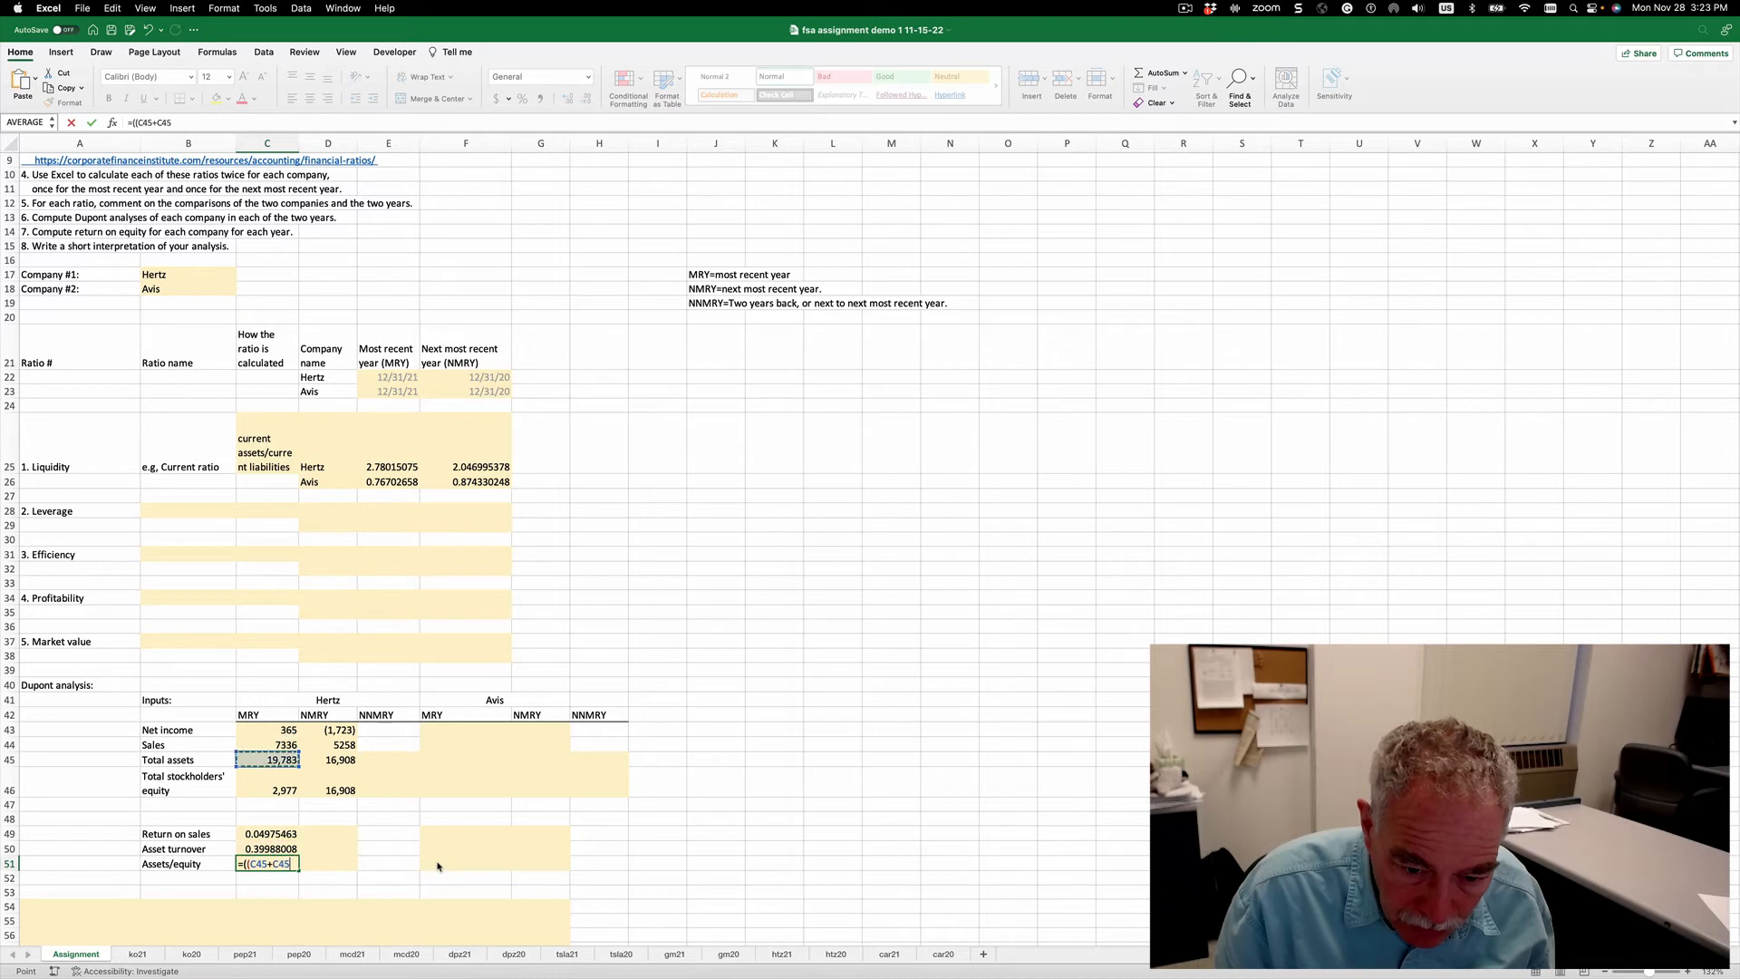
key("Right")
type(")")
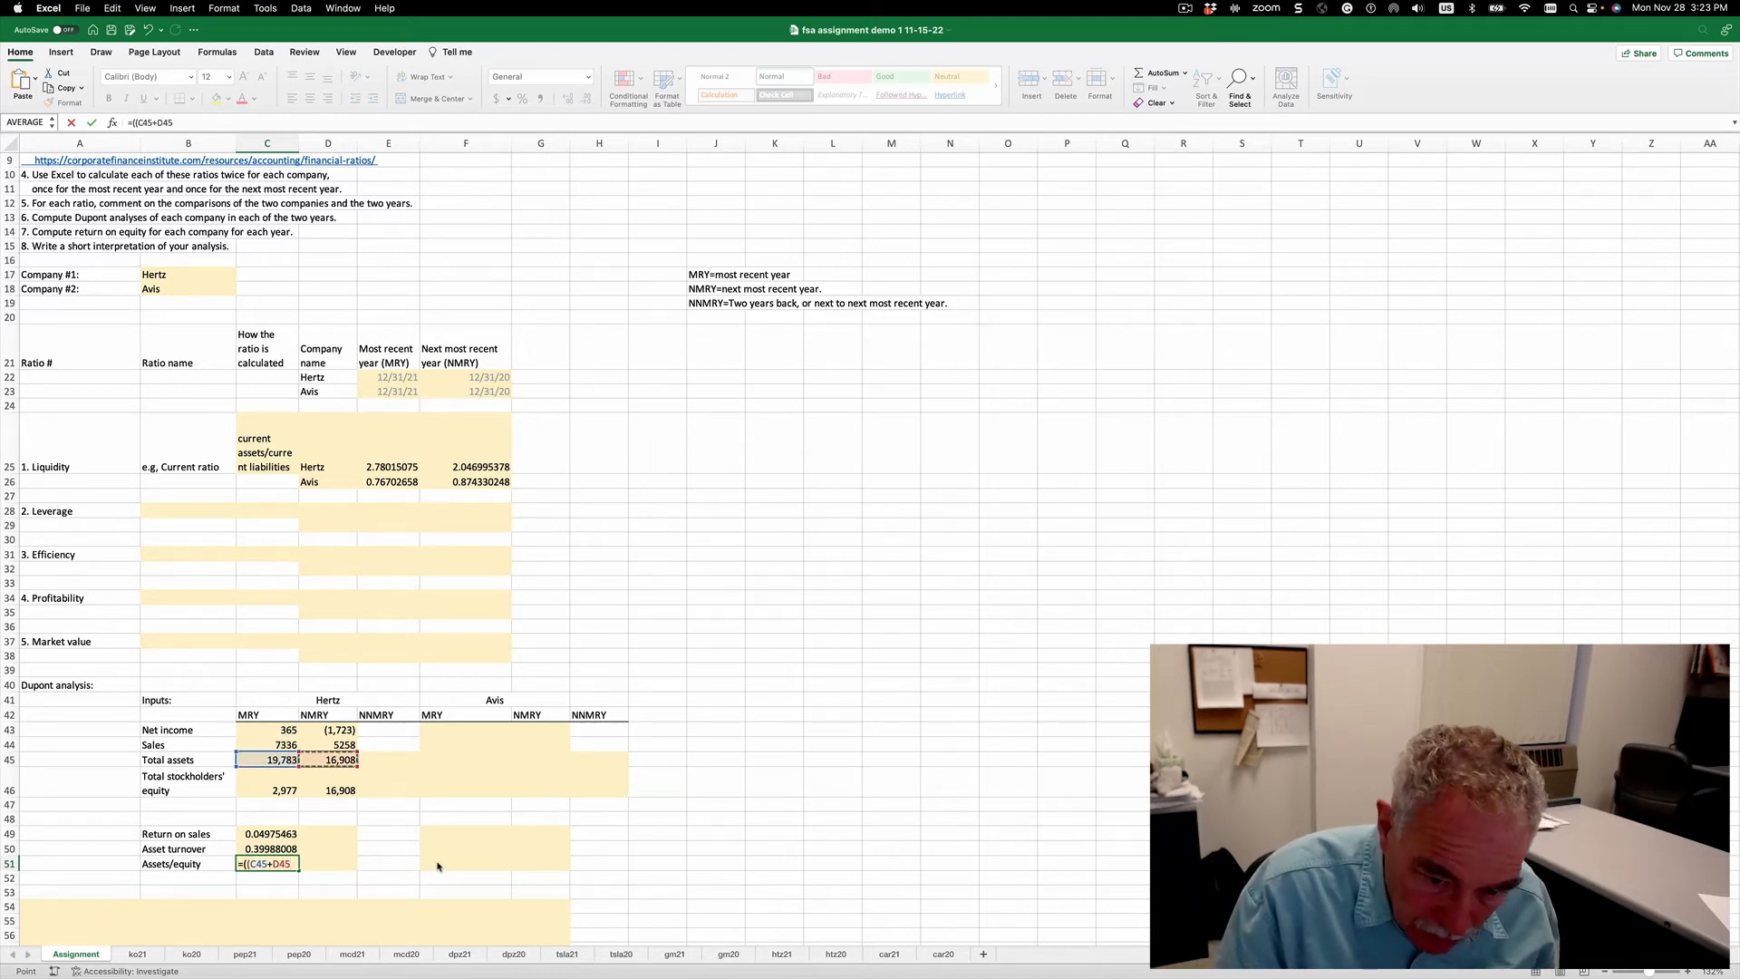
type("/")
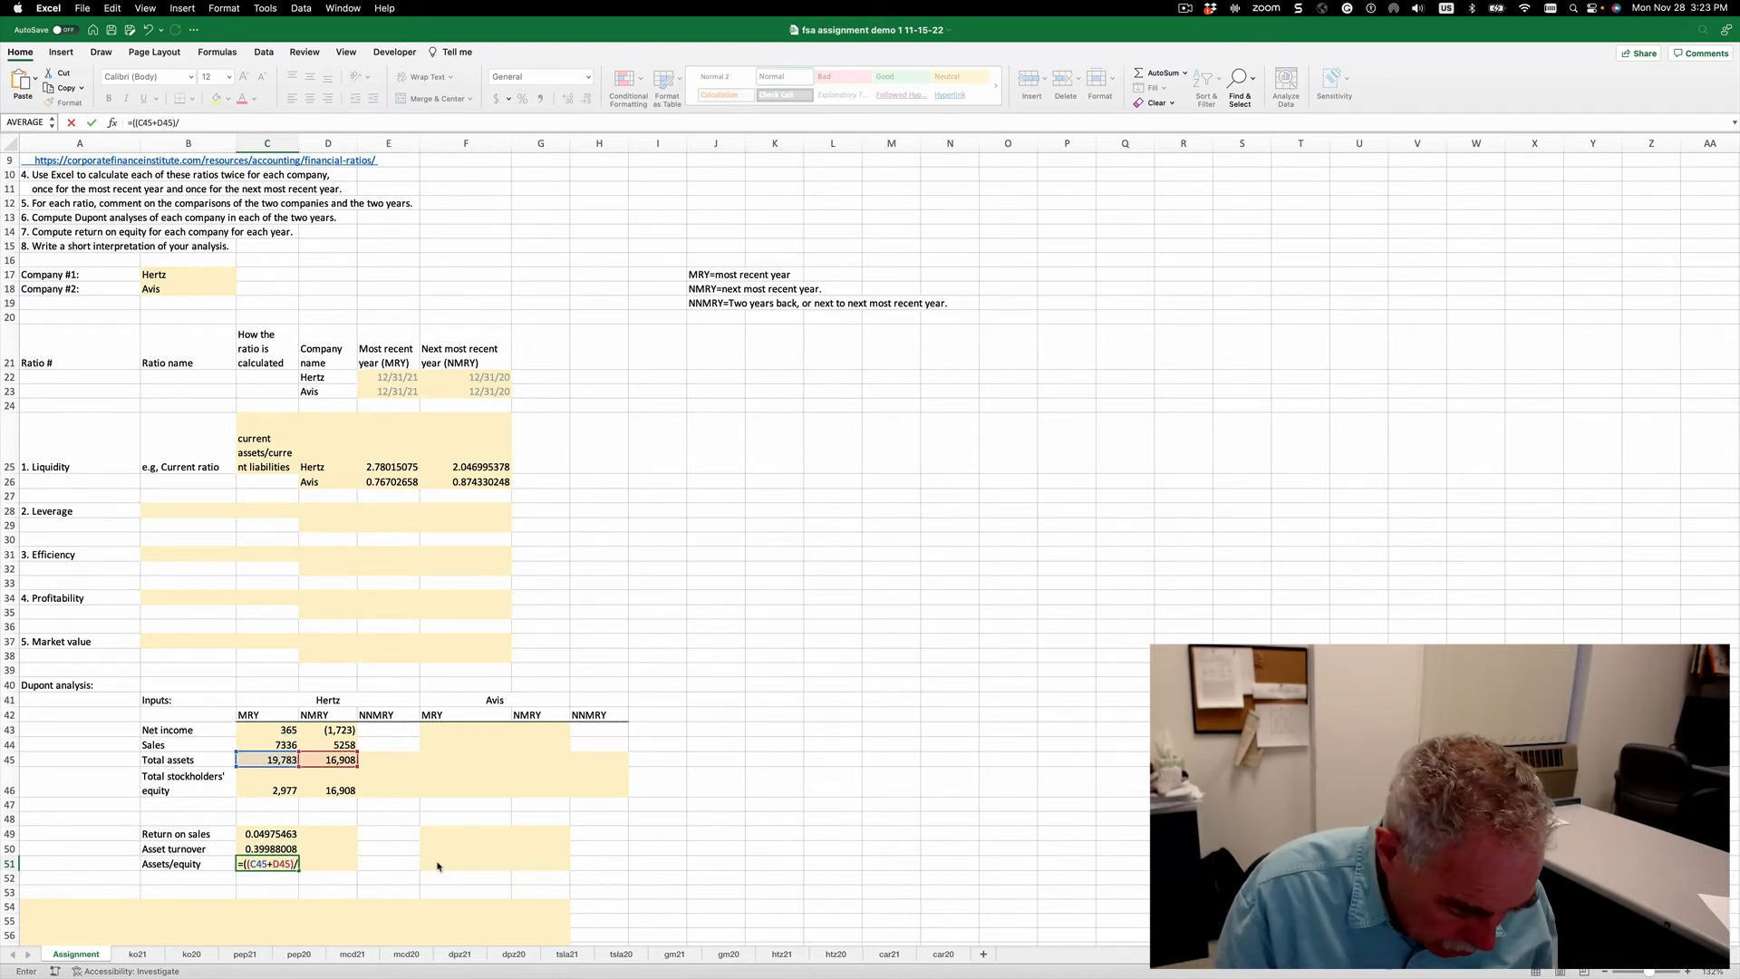
type("2")
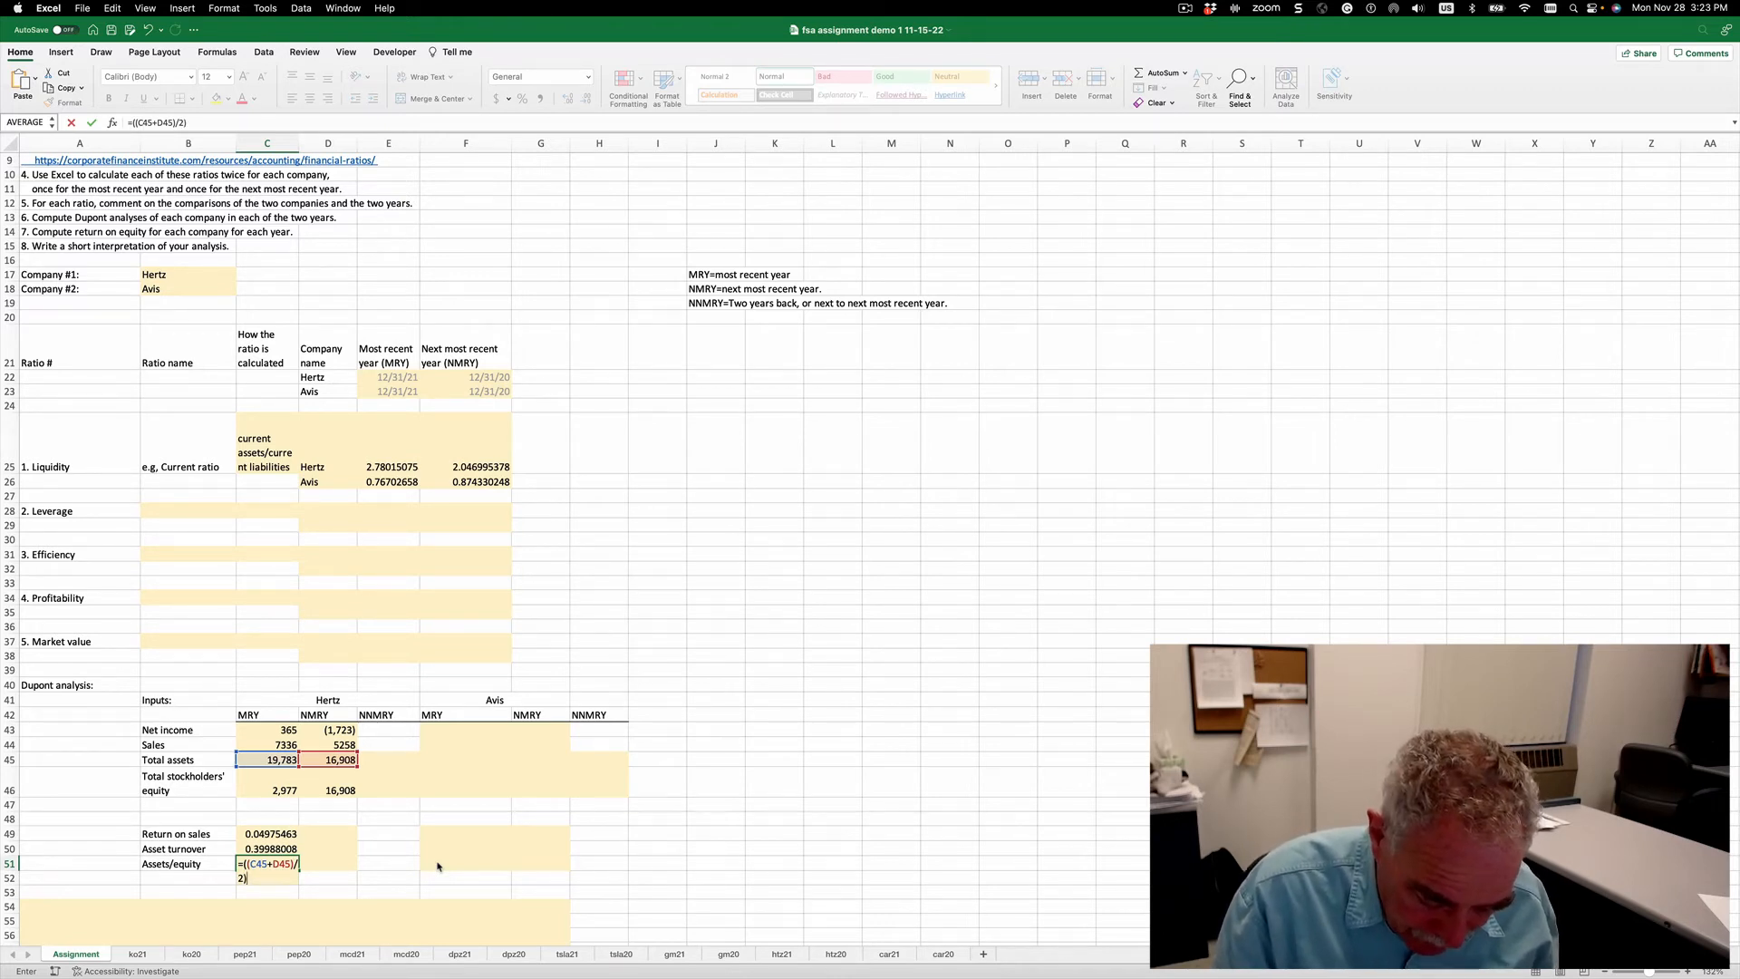
type(")/")
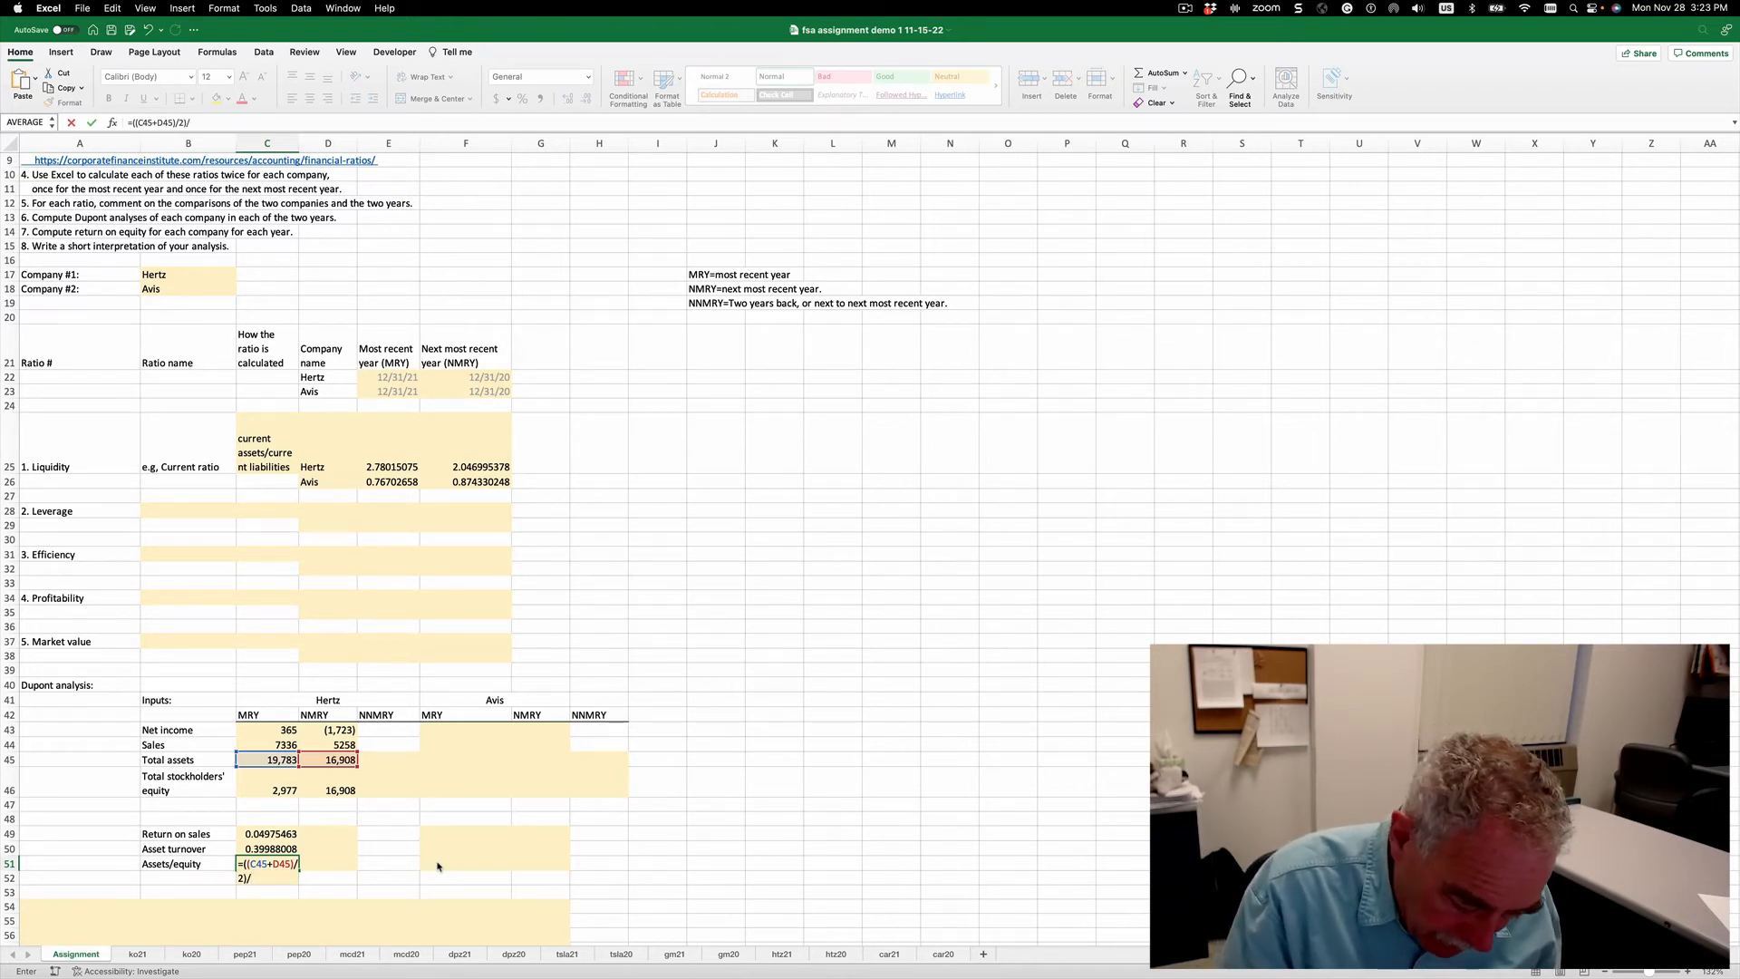
type("((")
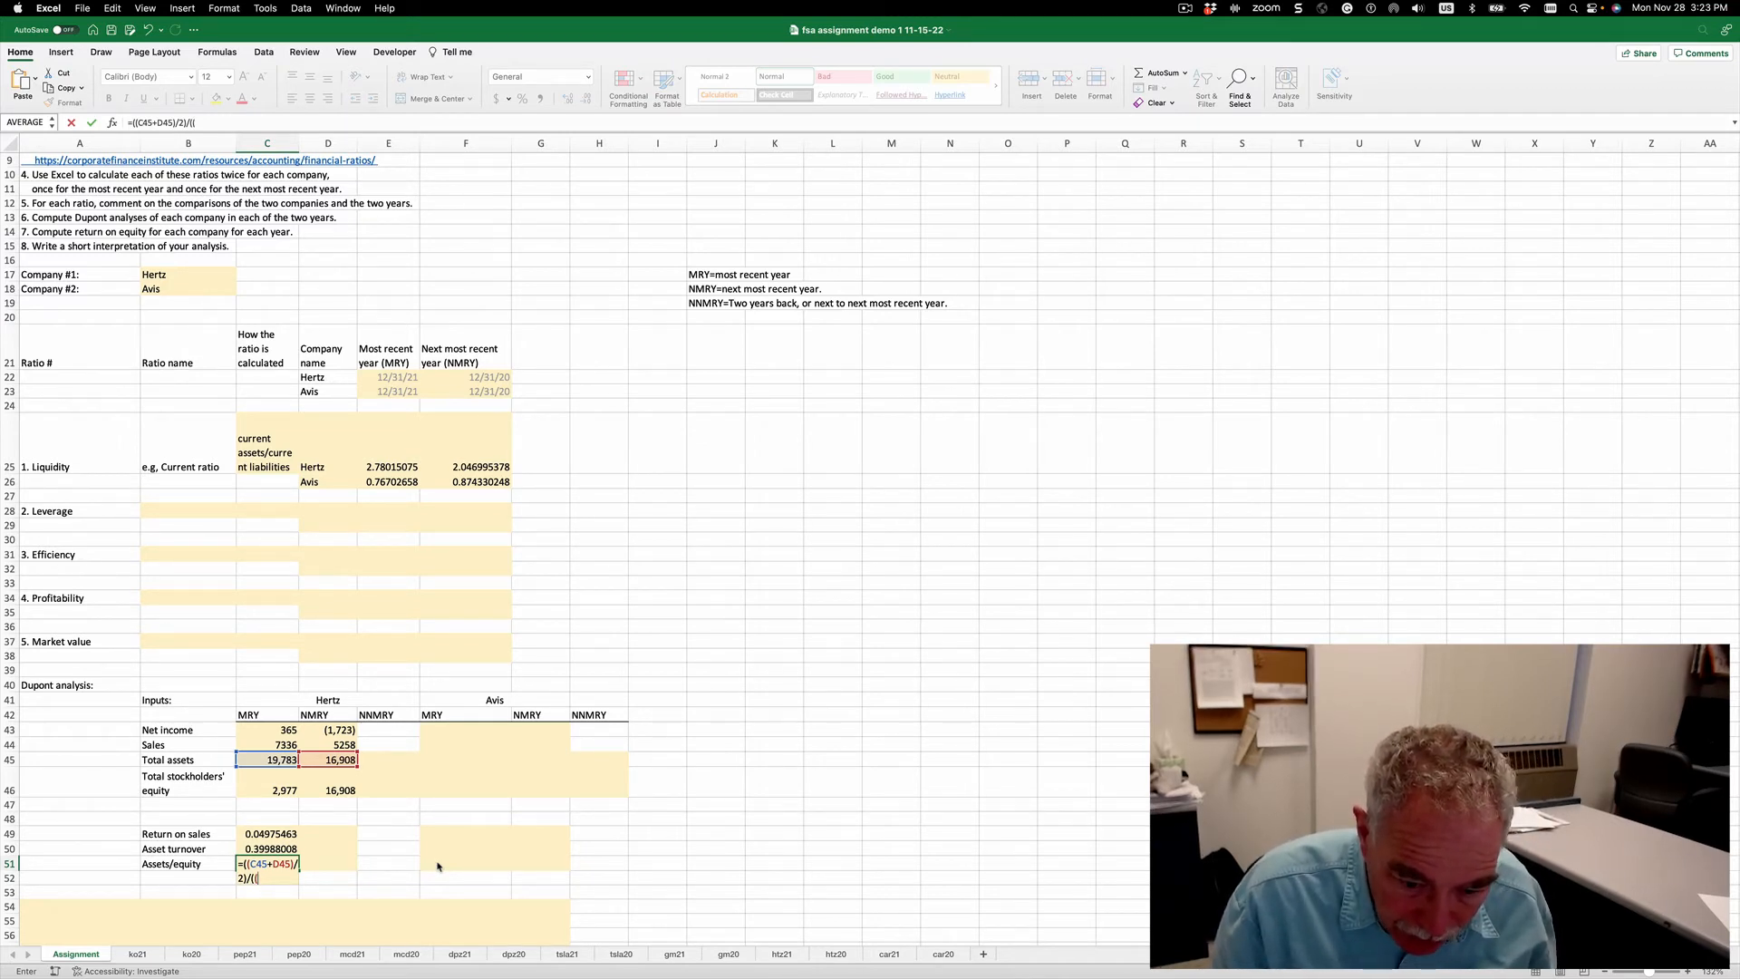
key("Up")
key("Up")
key("Up")
key("Up")
key("Up")
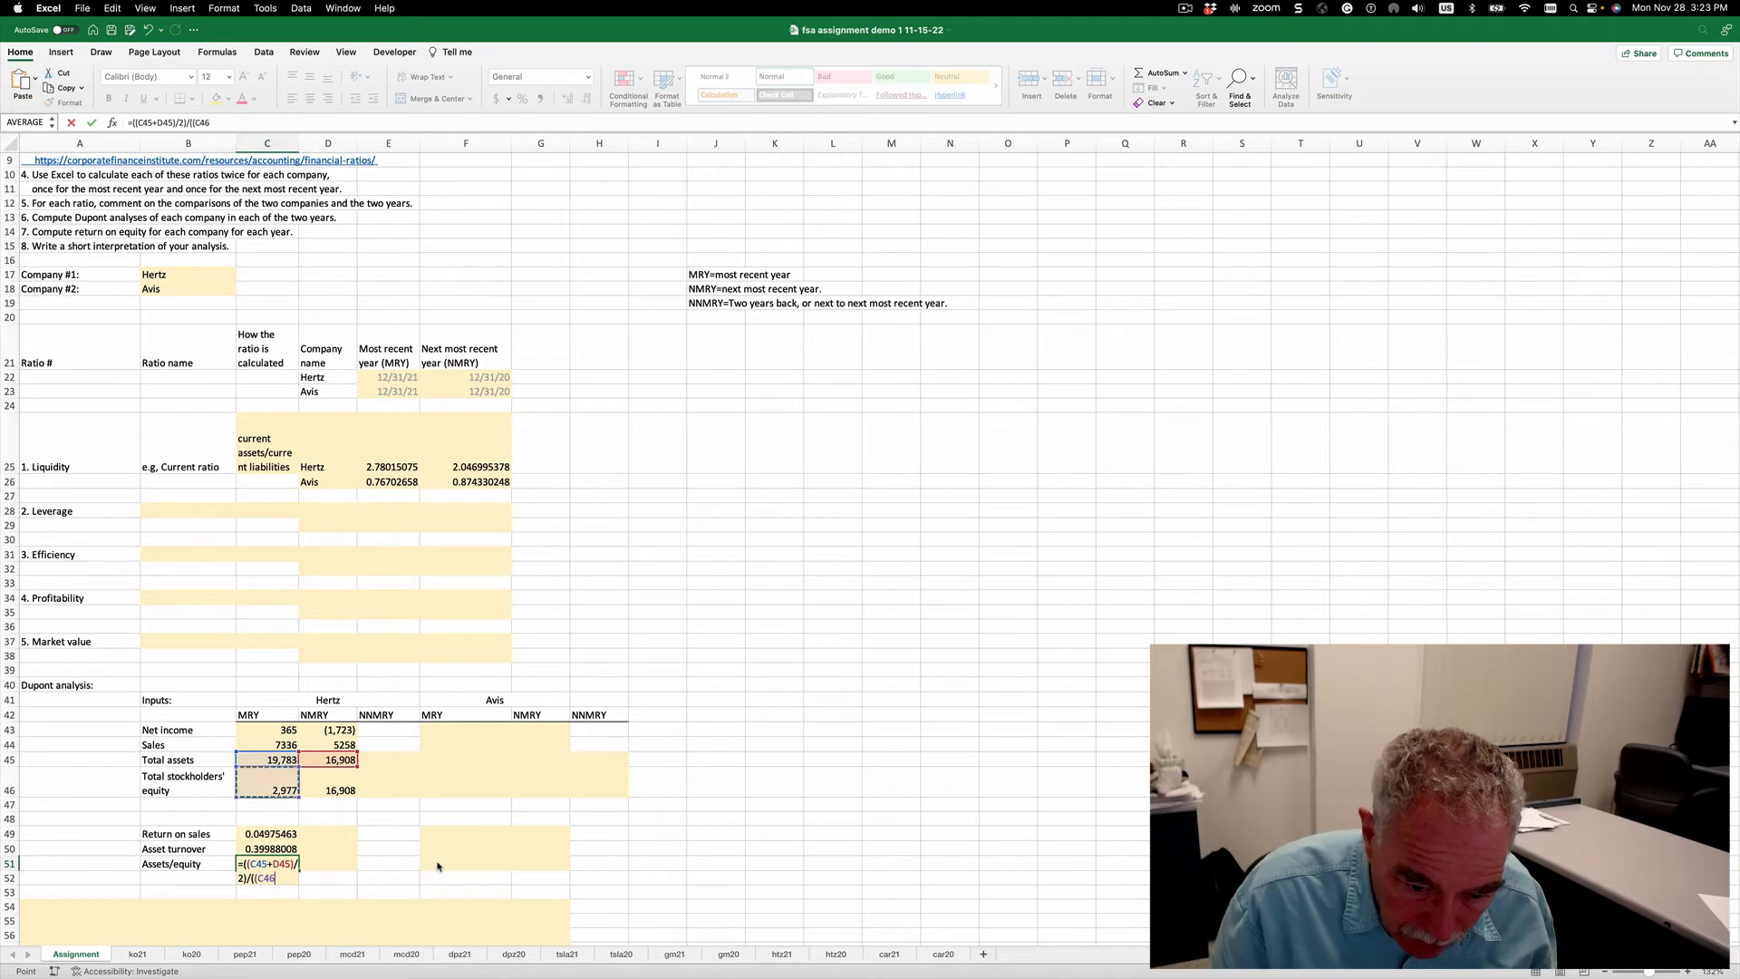
type("+")
key("Up")
key("Up")
key("Up")
key("Up")
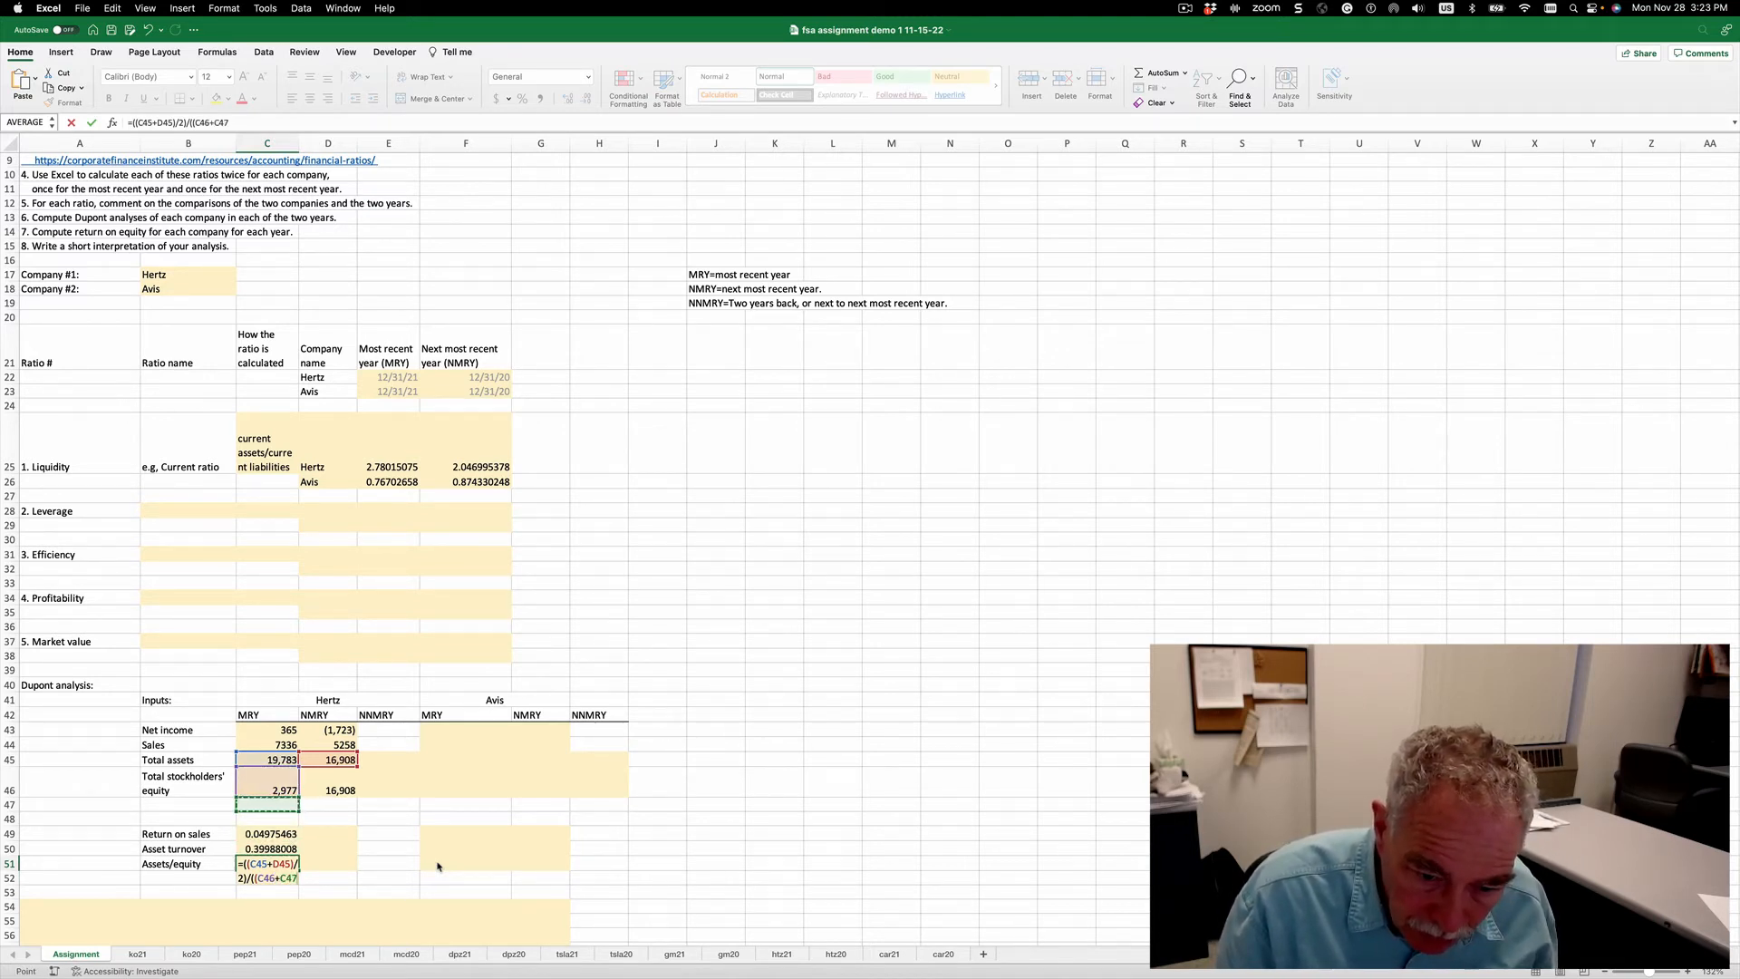
key("Escape")
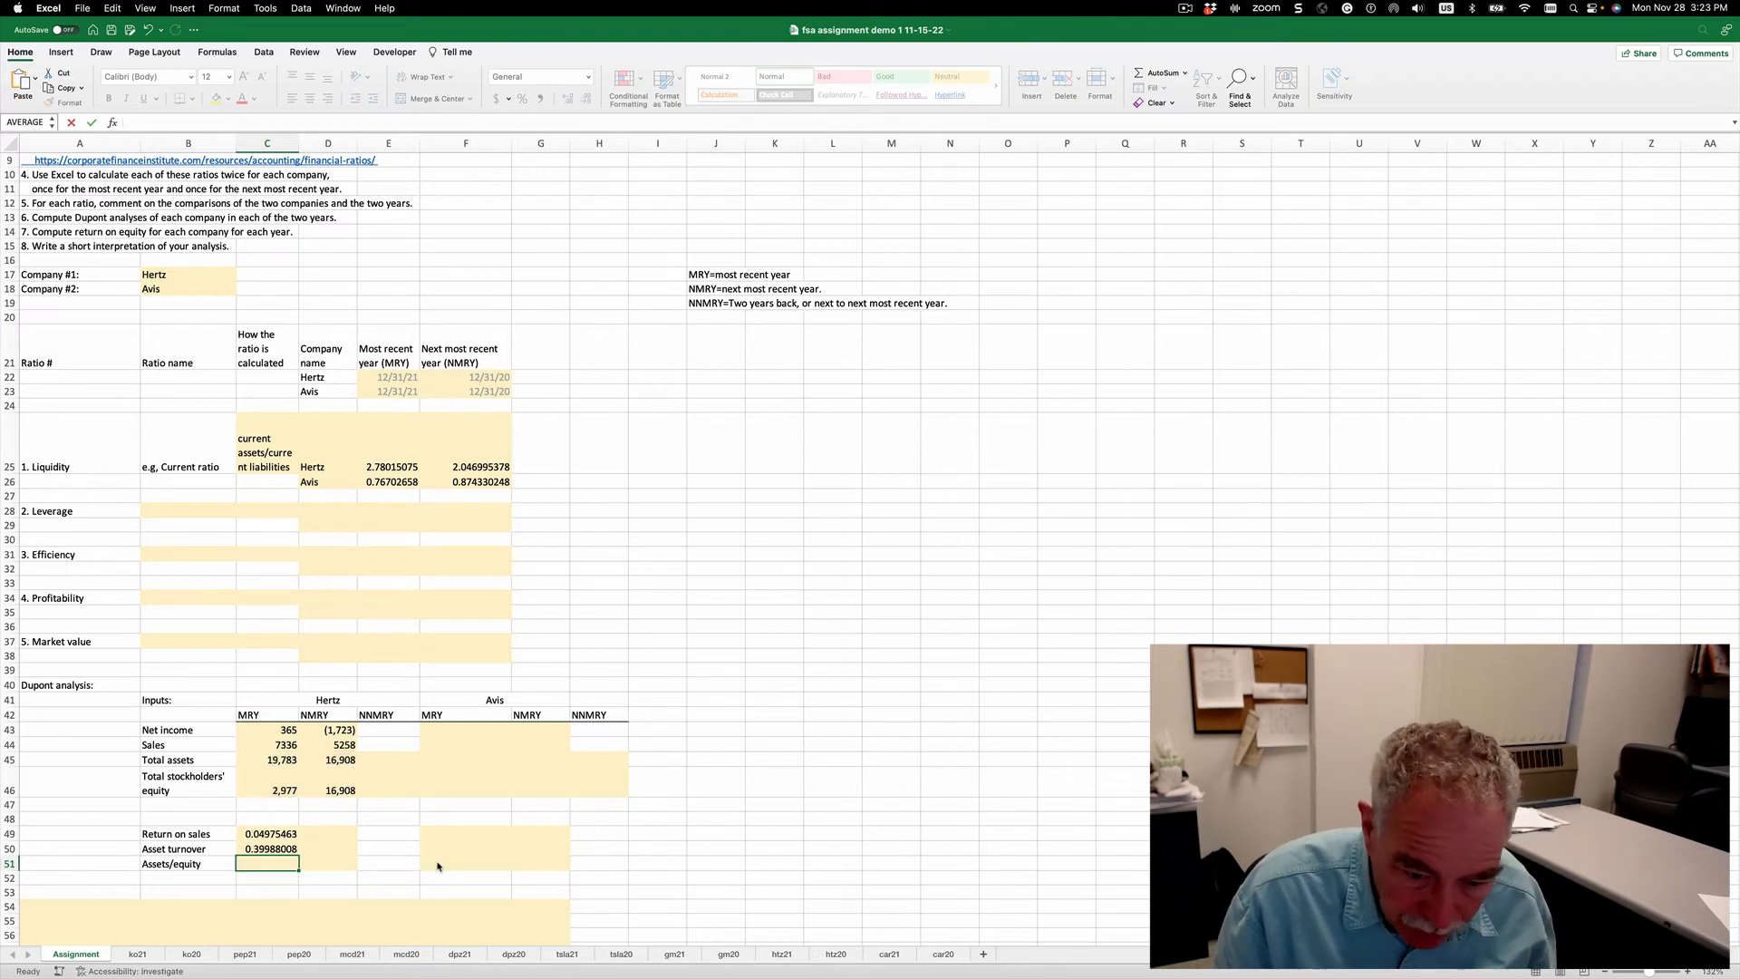
Relink Hertz's next most recent year total stockholders' equity in D46 to total stockholder's equity (deficit) for 2020 in htz21 cell E81.
left_click(343, 790)
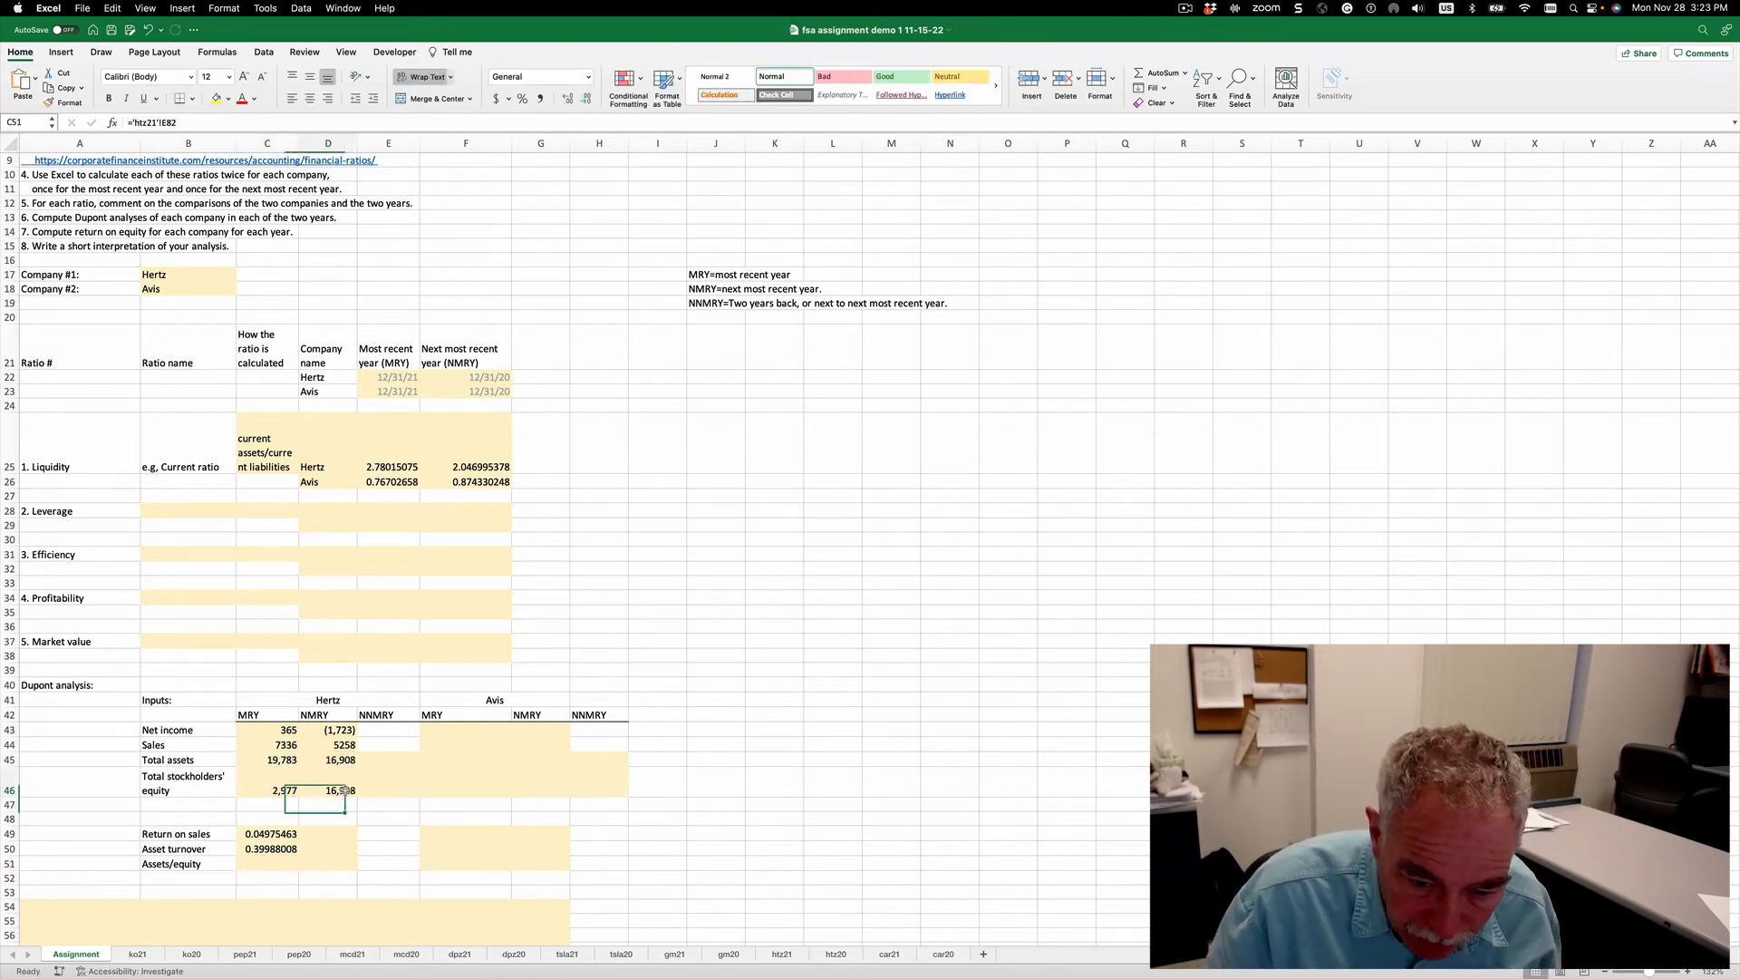
type("=")
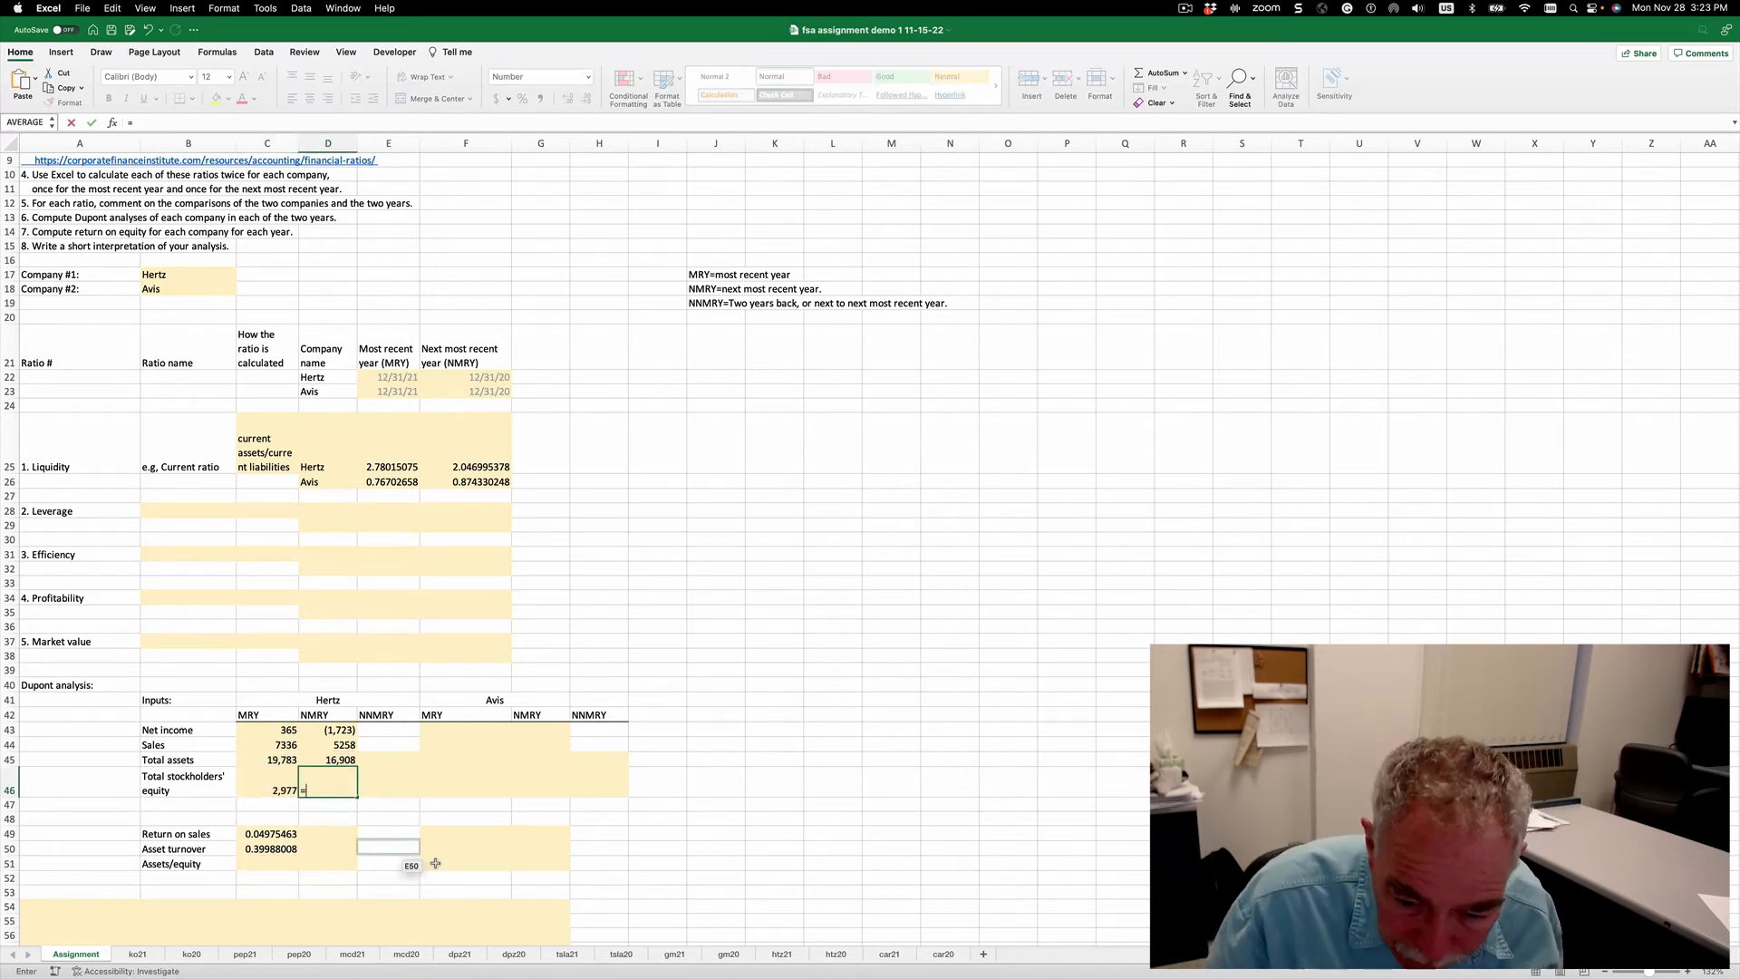
left_click(781, 953)
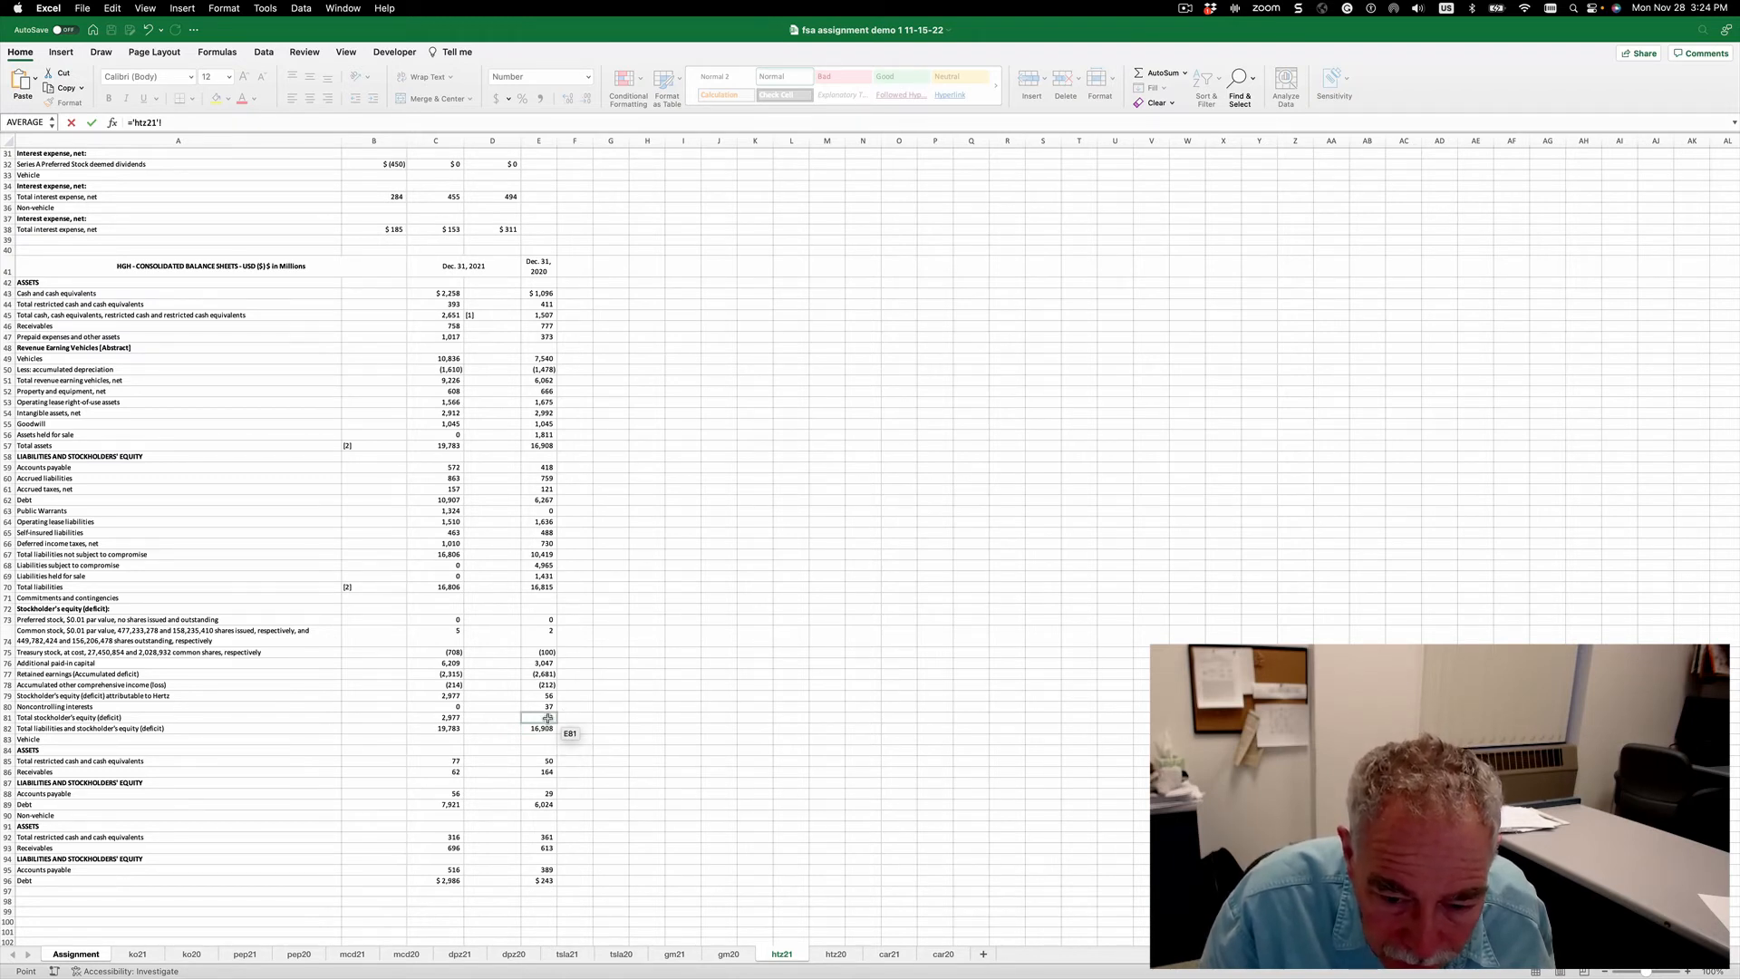
left_click(548, 719)
key("Return")
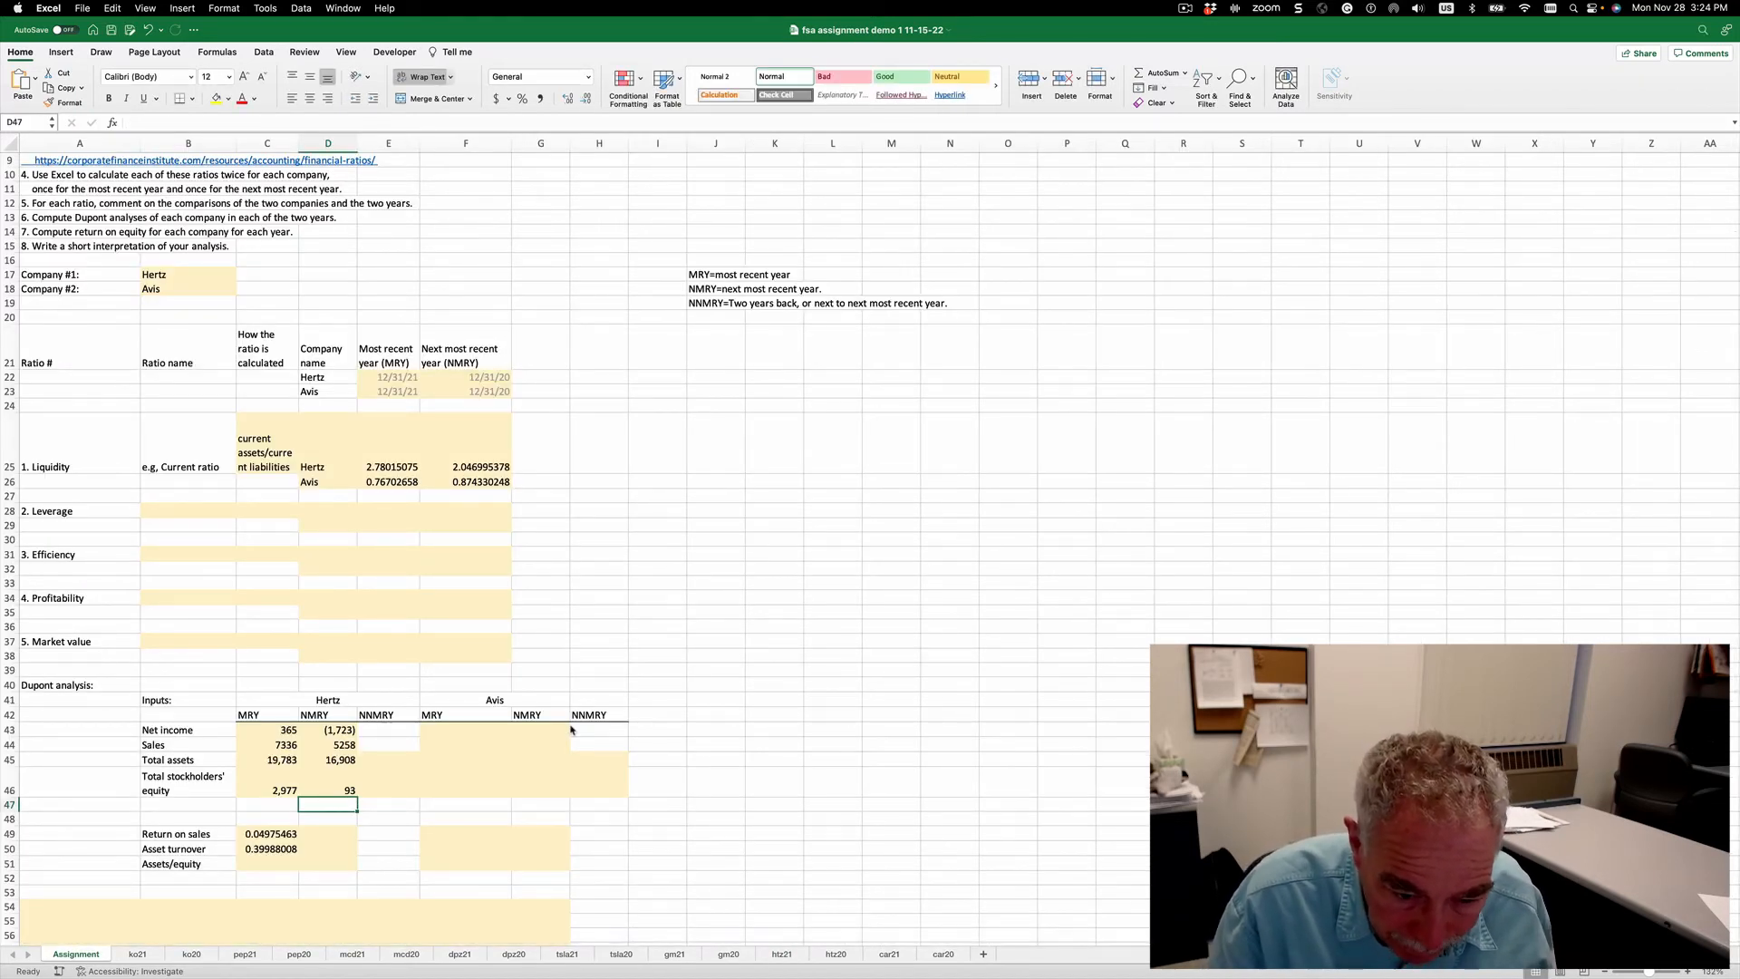
Calculate Hertz's most recent year assets/equity in C51 as average total assets over average stockholders' equity, =((C45+D45)/2)/((C46+D46)/2).
key("Down")
key("Down")
key("Down")
key("Down")
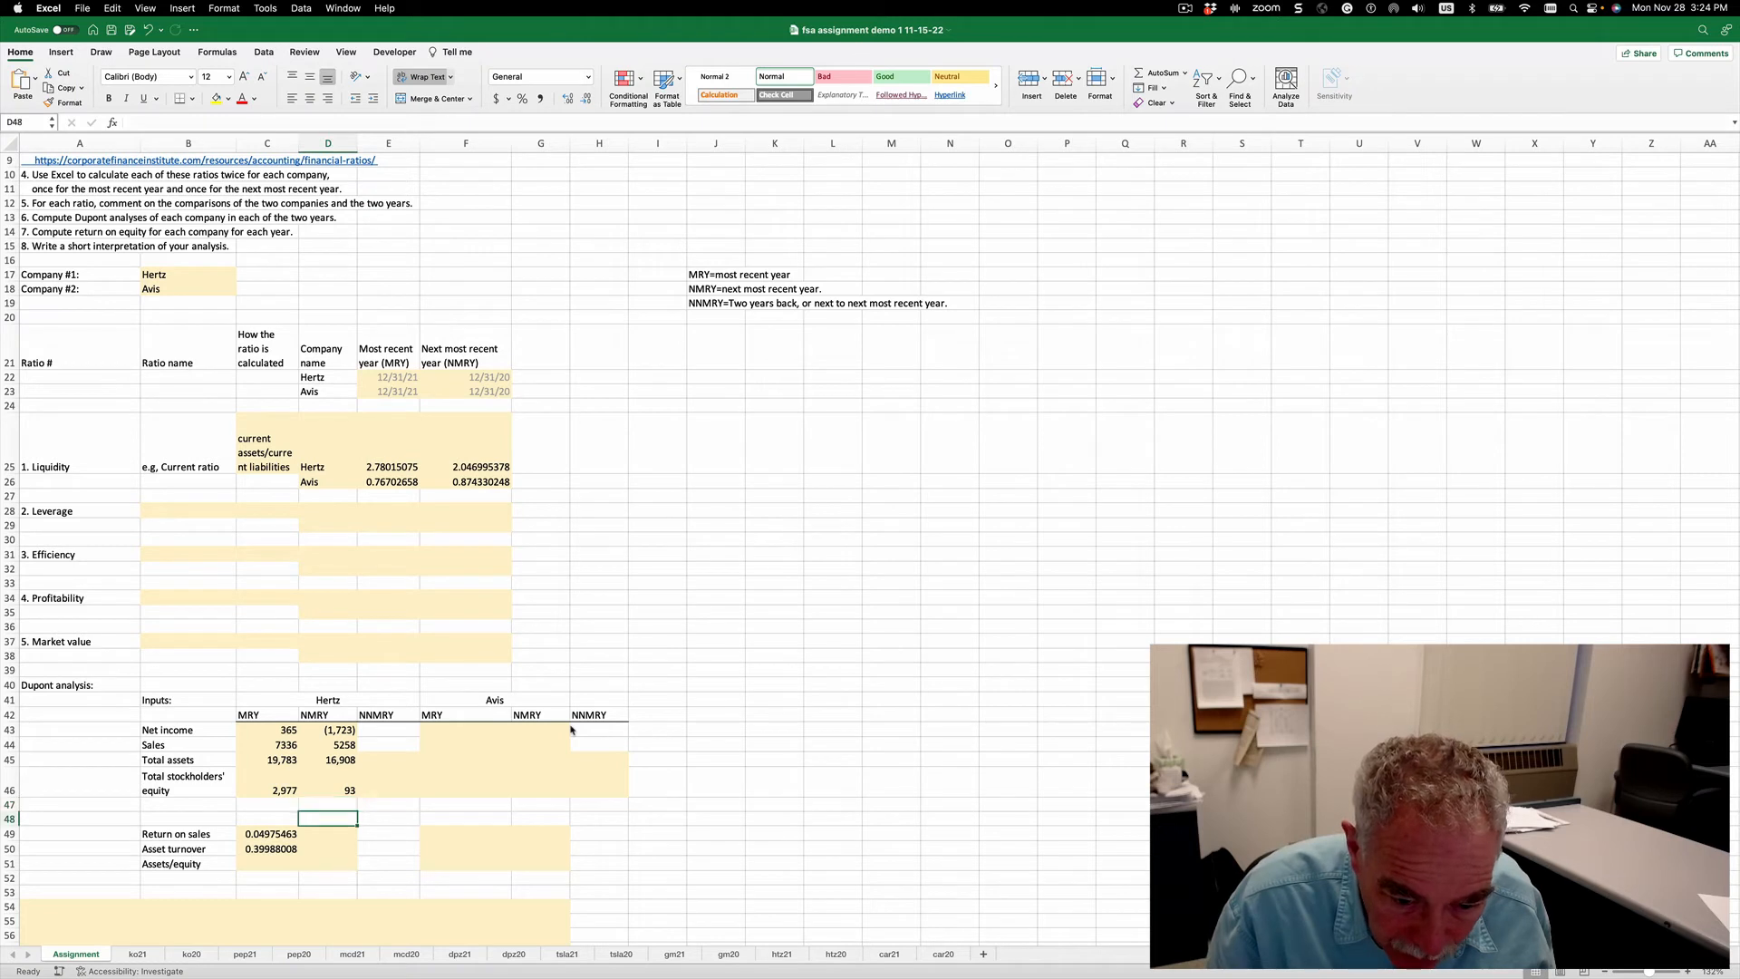
key("Left")
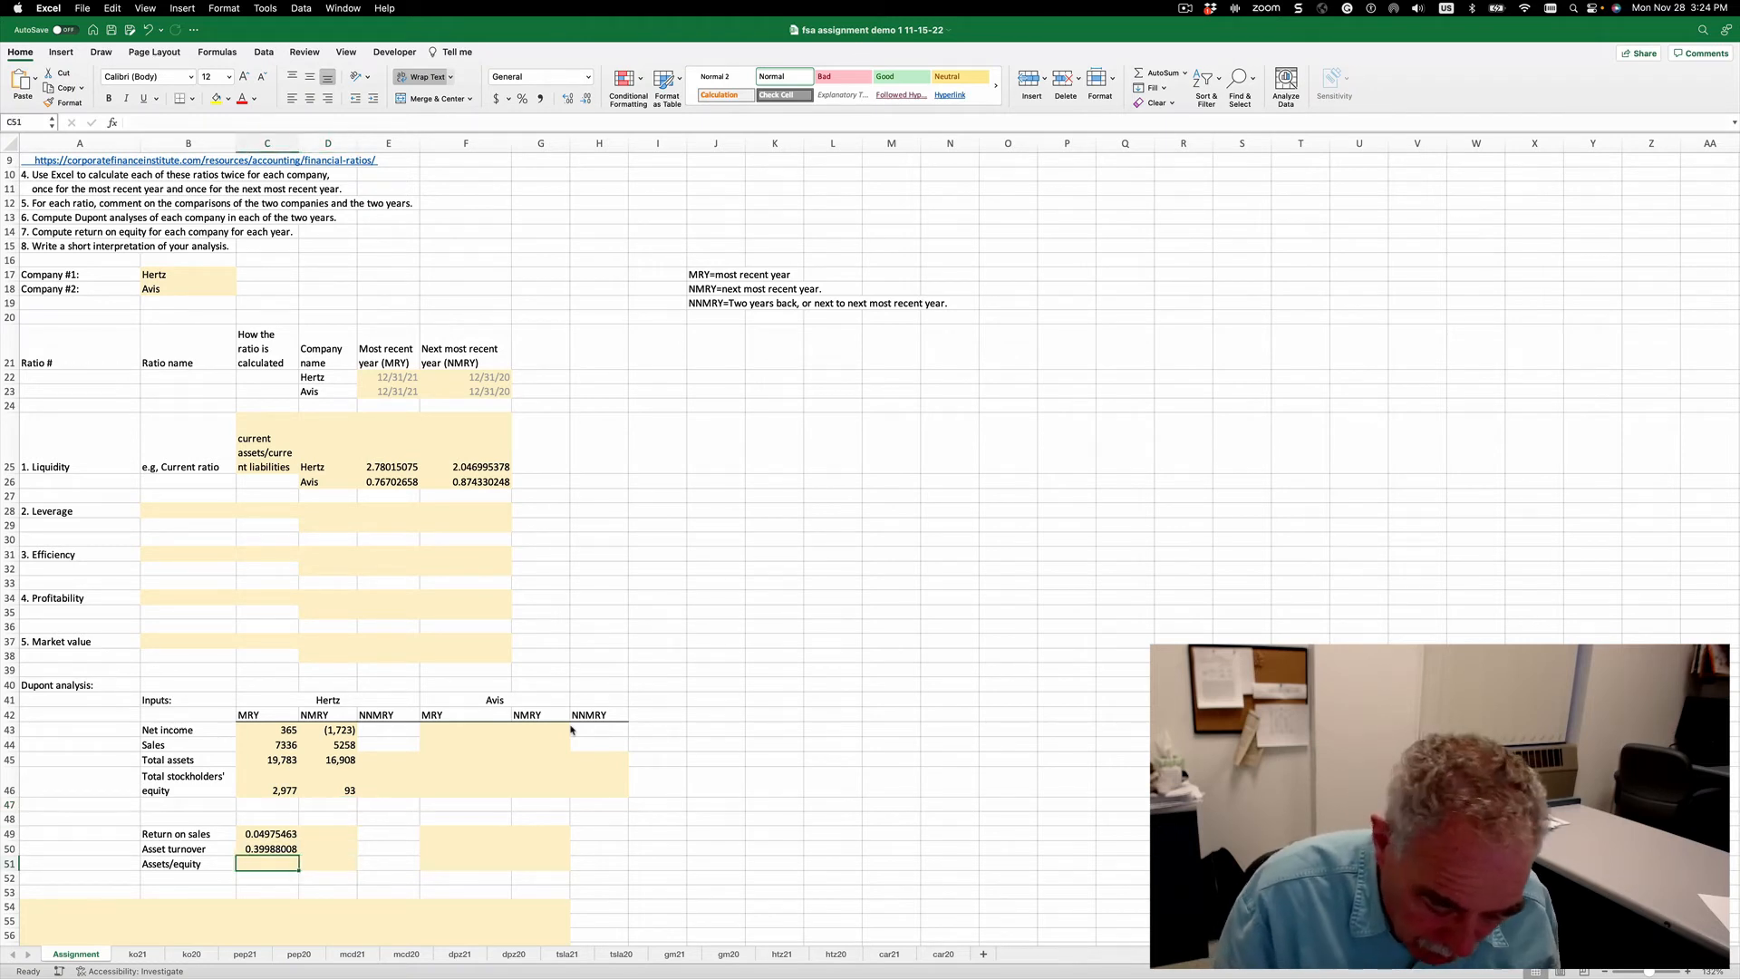
type("=((")
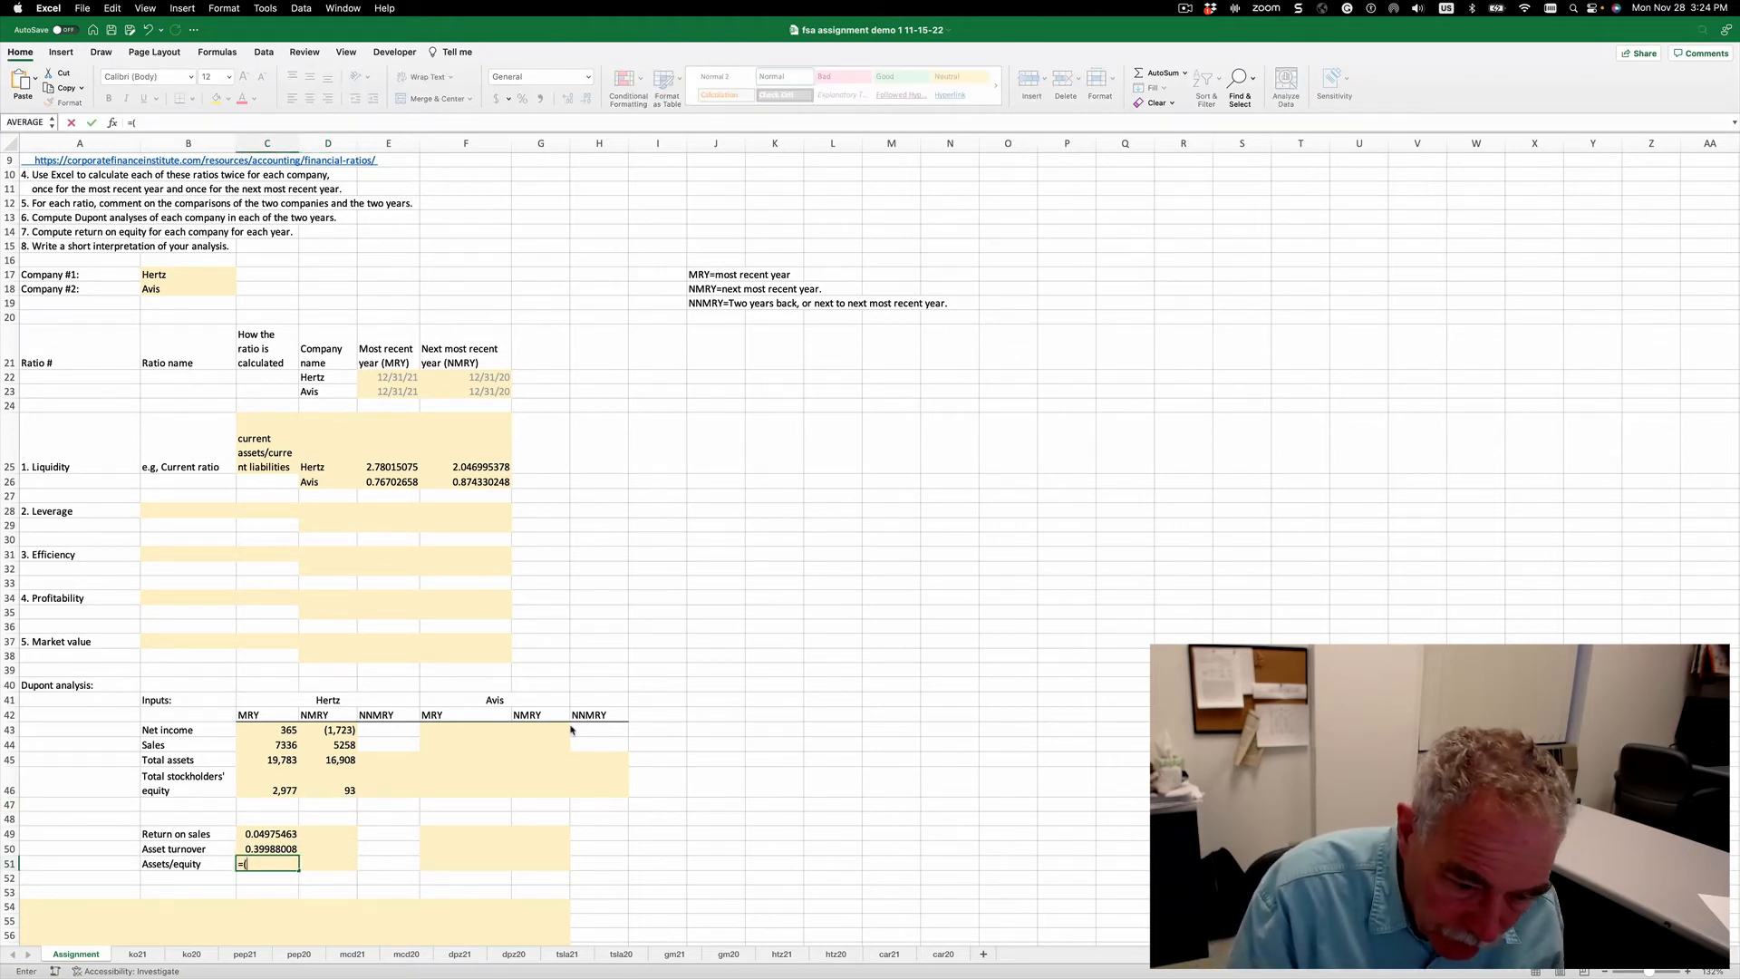
key("Up")
key("Up")
key("Up")
key("Up")
key("Up")
key("Up")
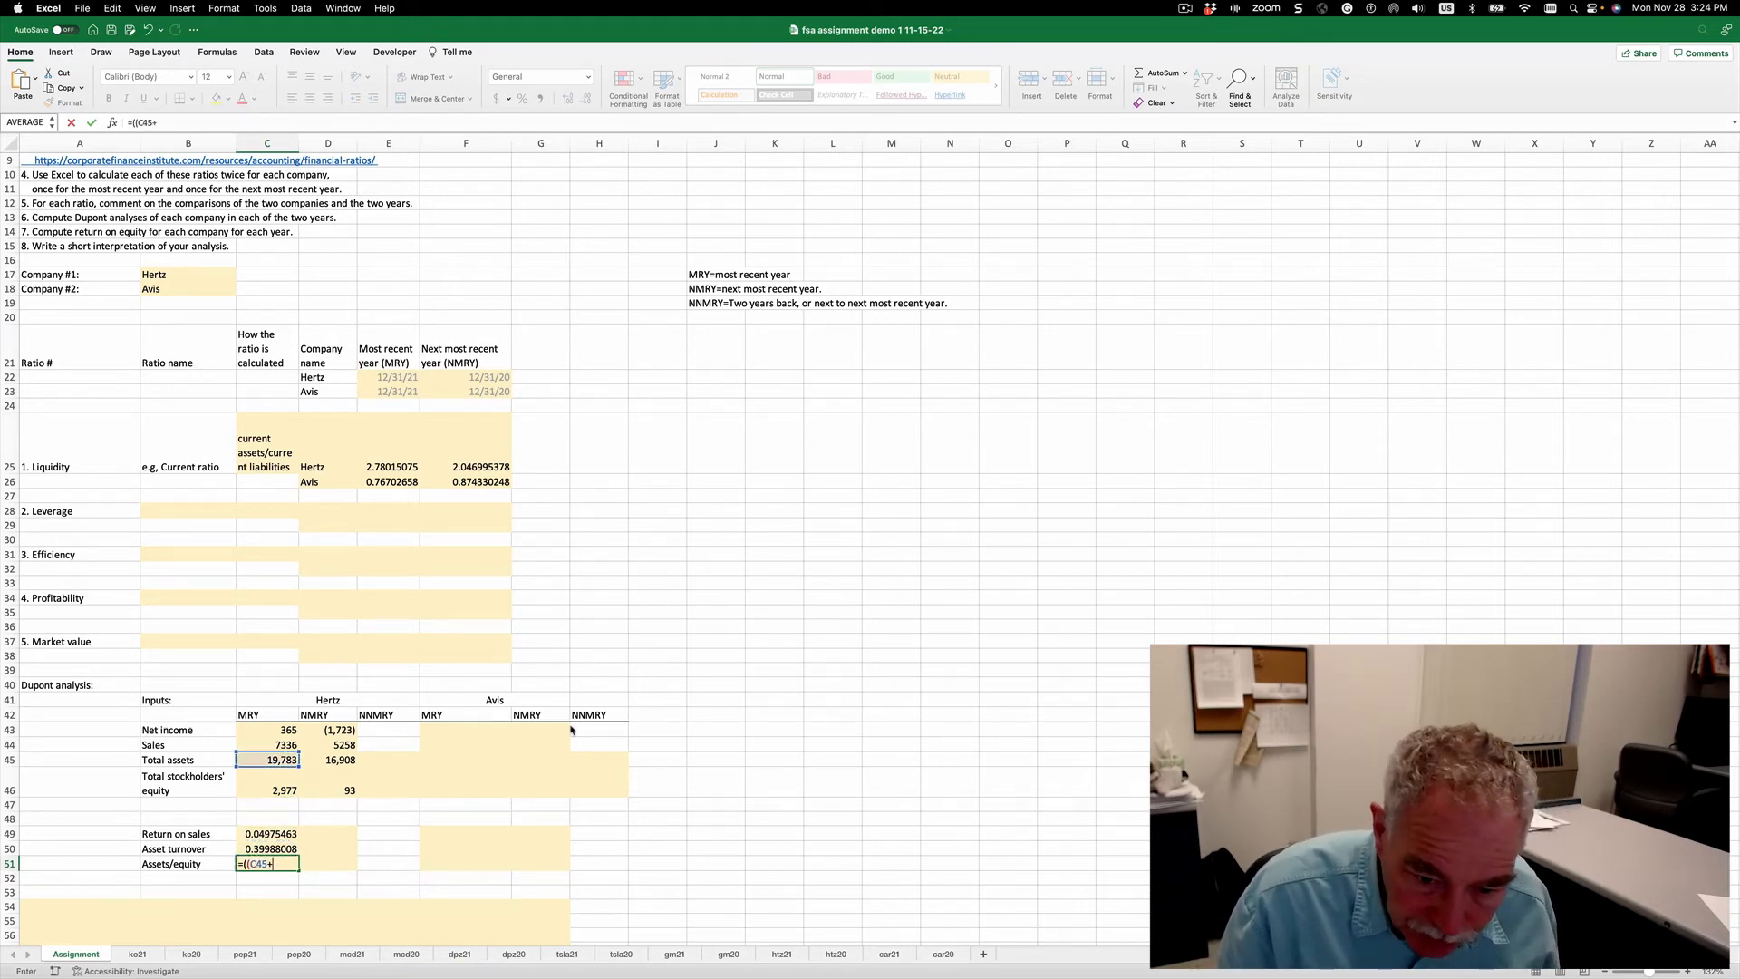
key("Up")
key("Up")
key("Up")
key("Up")
key("Up")
key("Up")
key("Right")
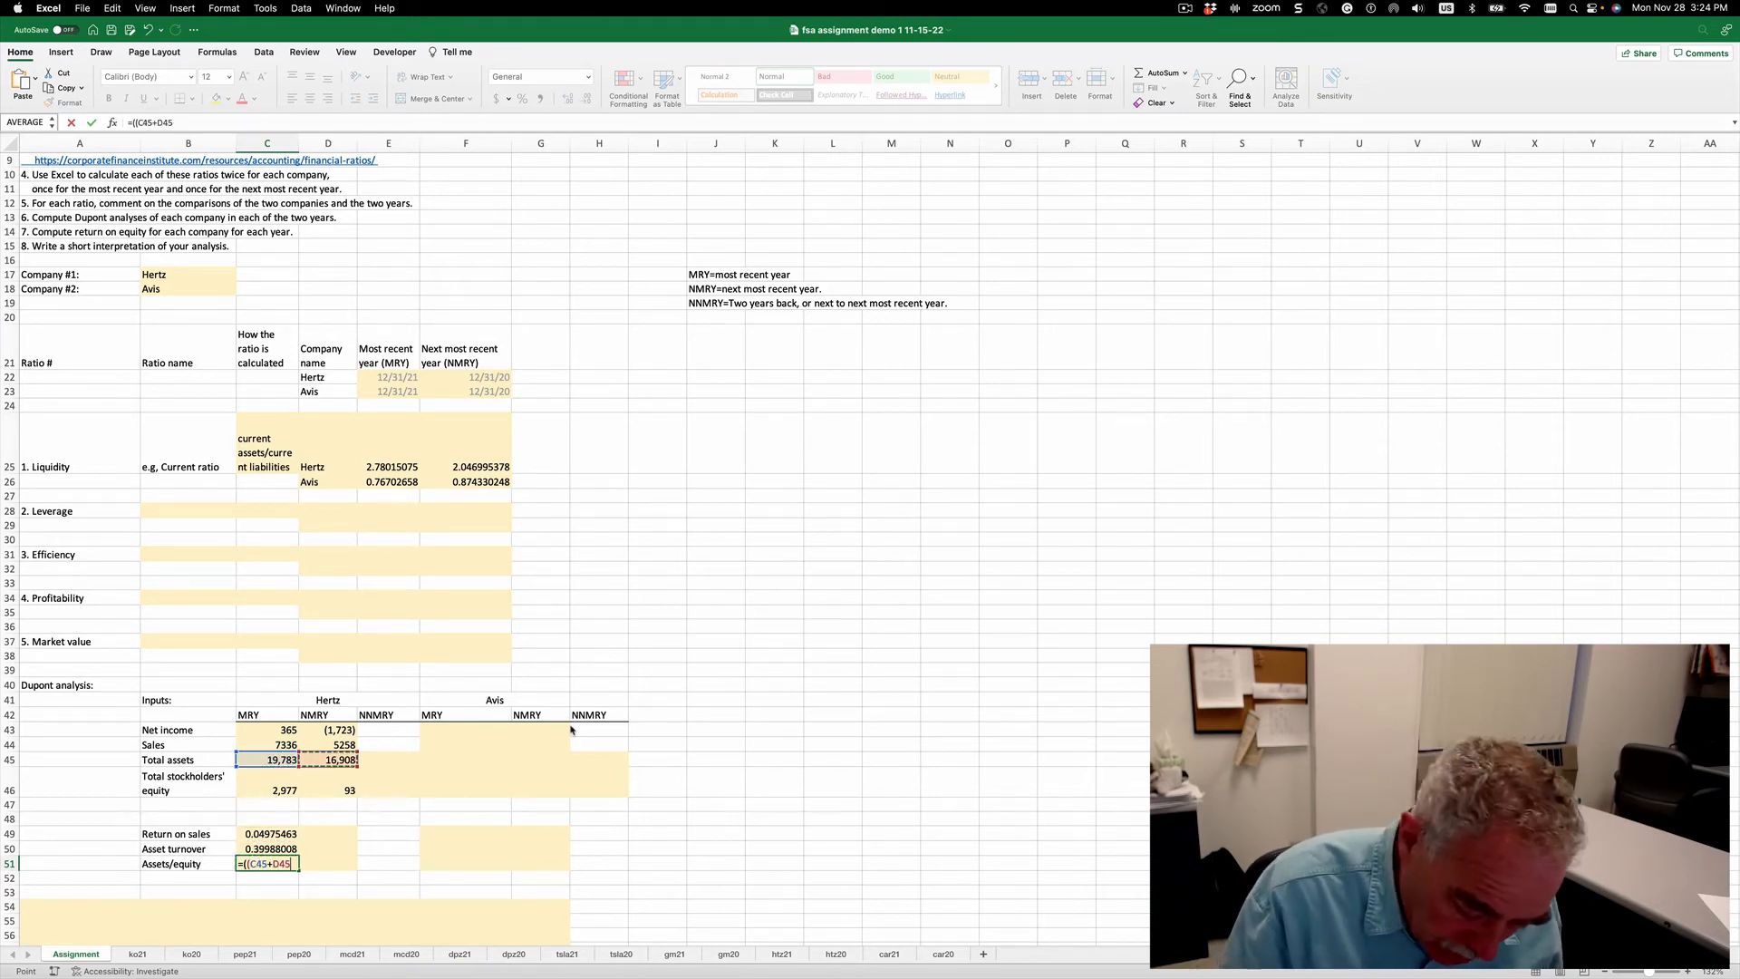
type(")/2)/")
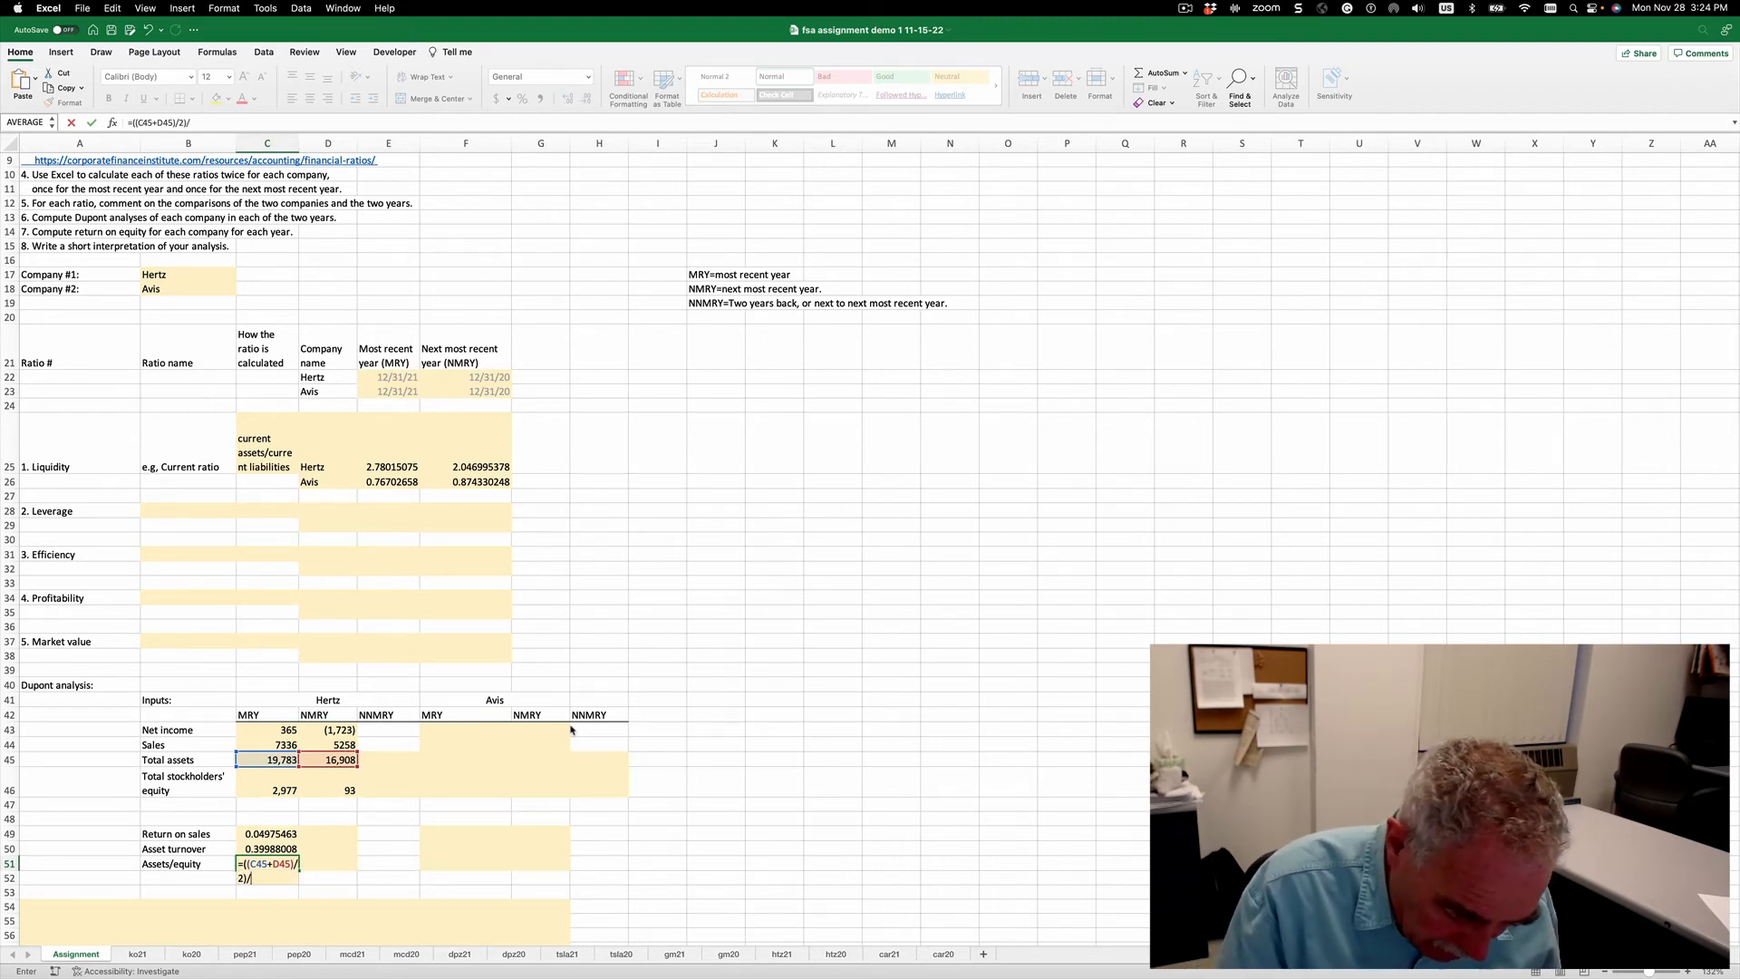
type("((")
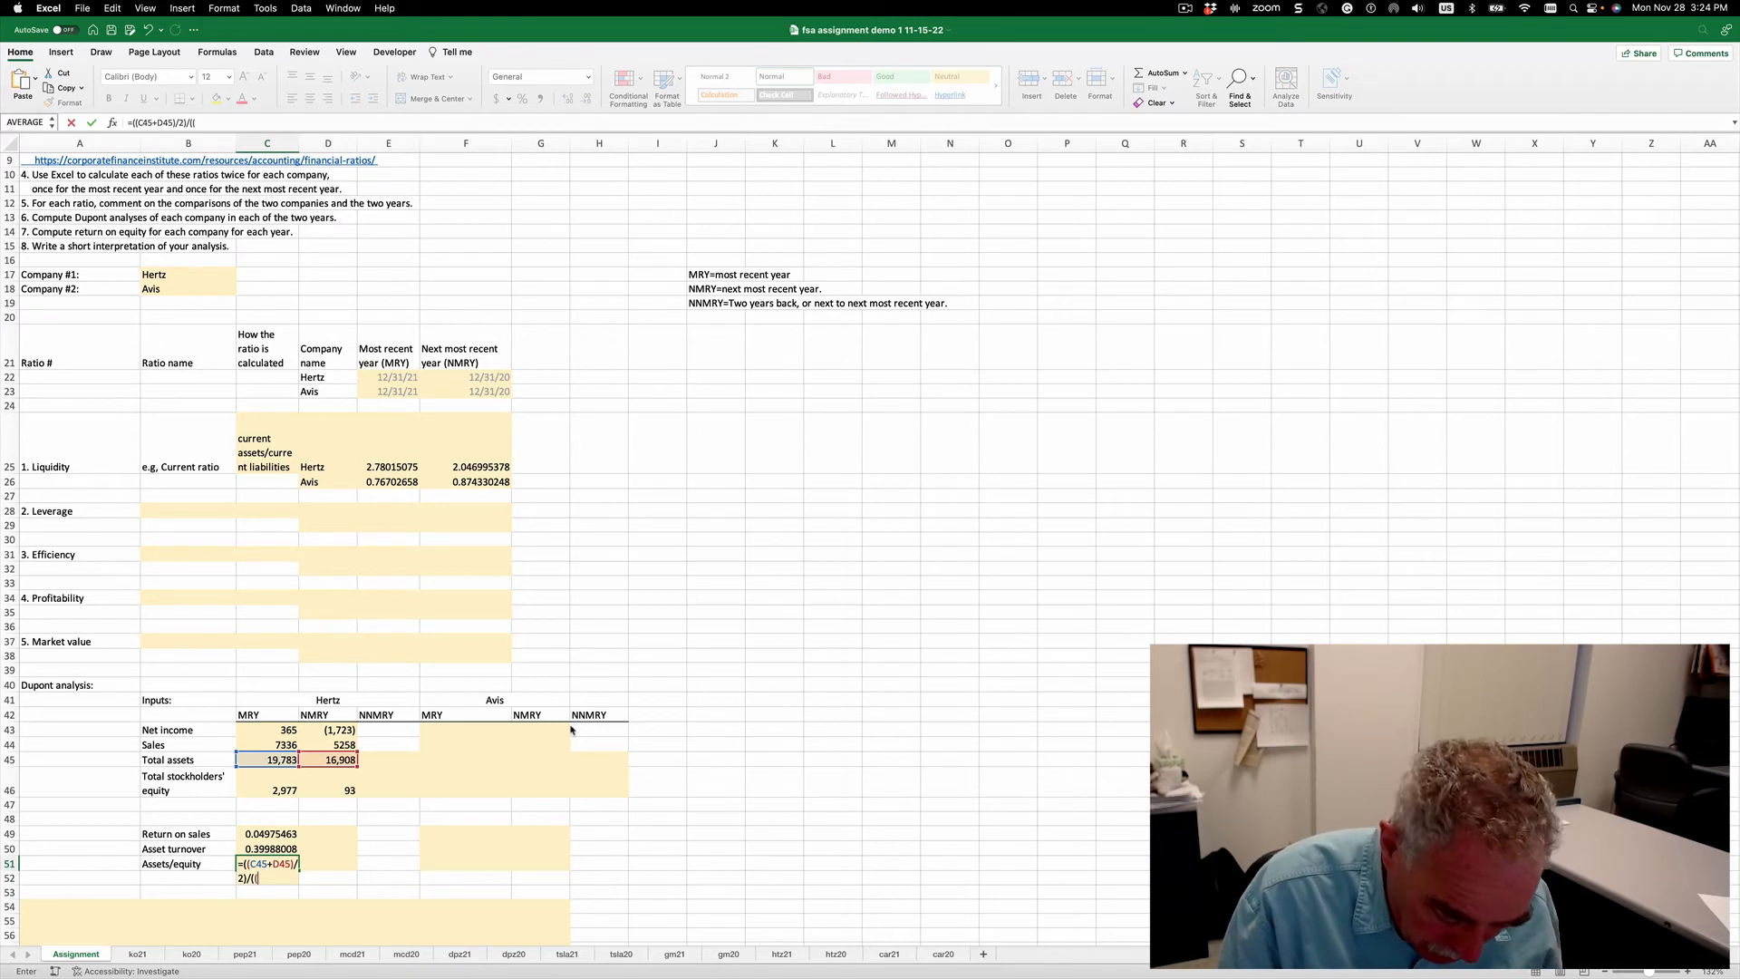
key("Up")
key("Up")
key("Up")
key("Up")
key("Up")
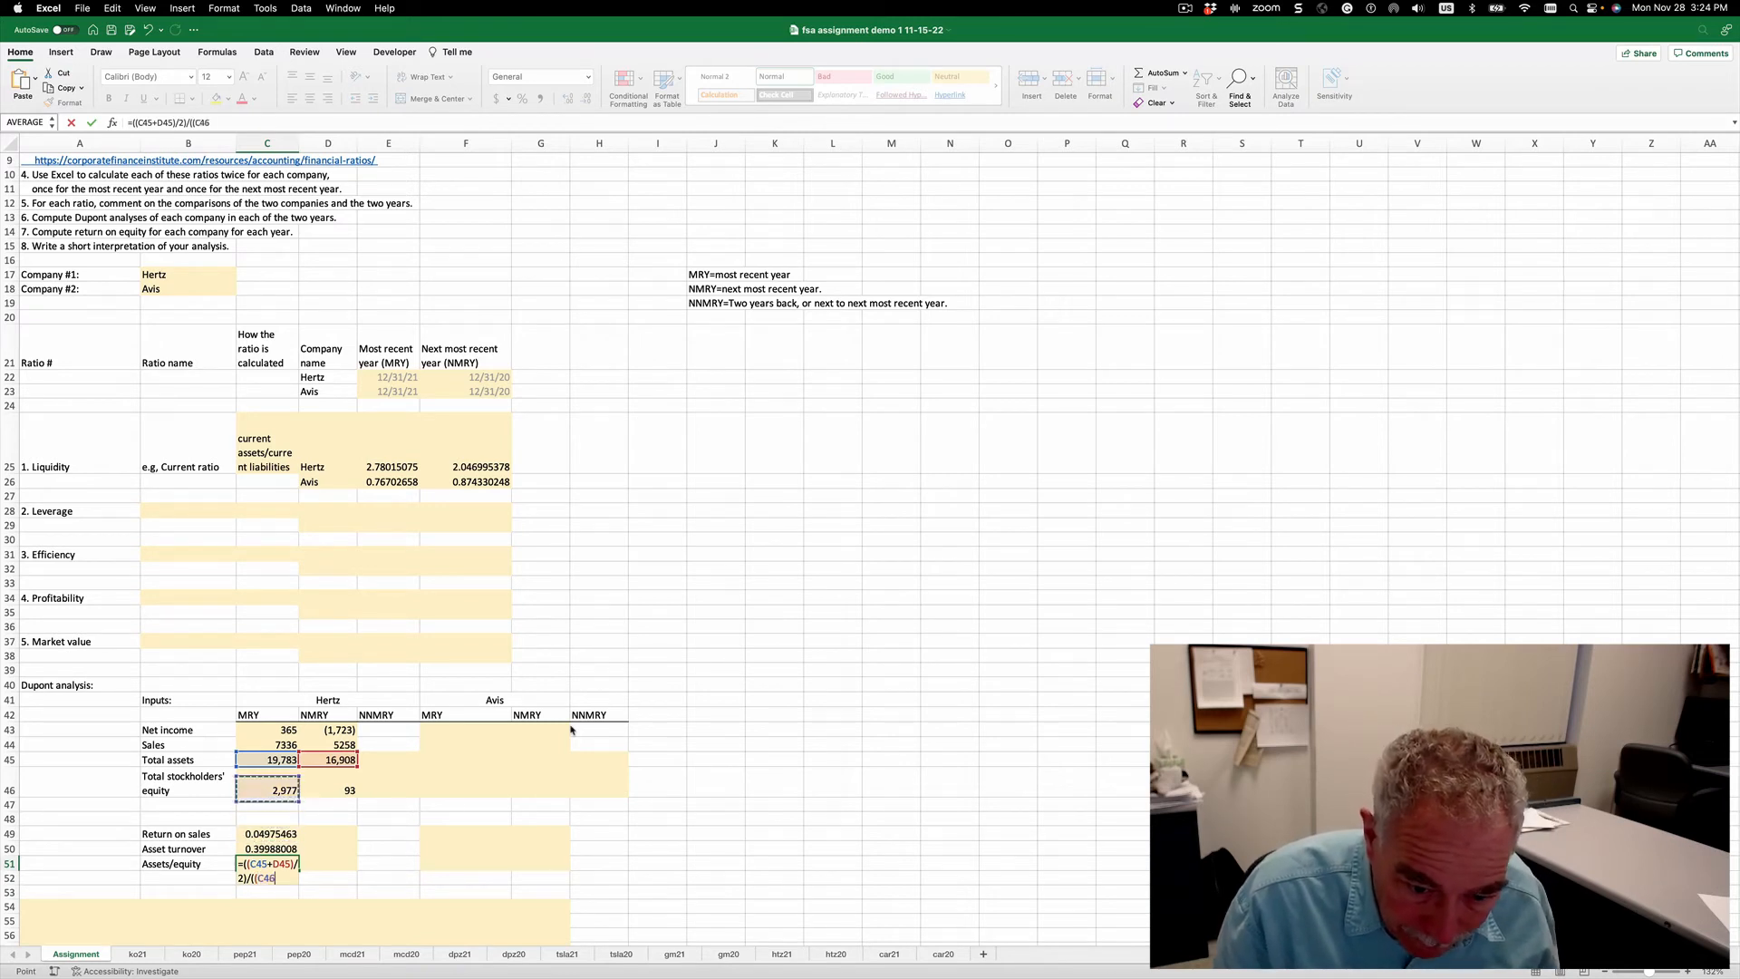
type("+")
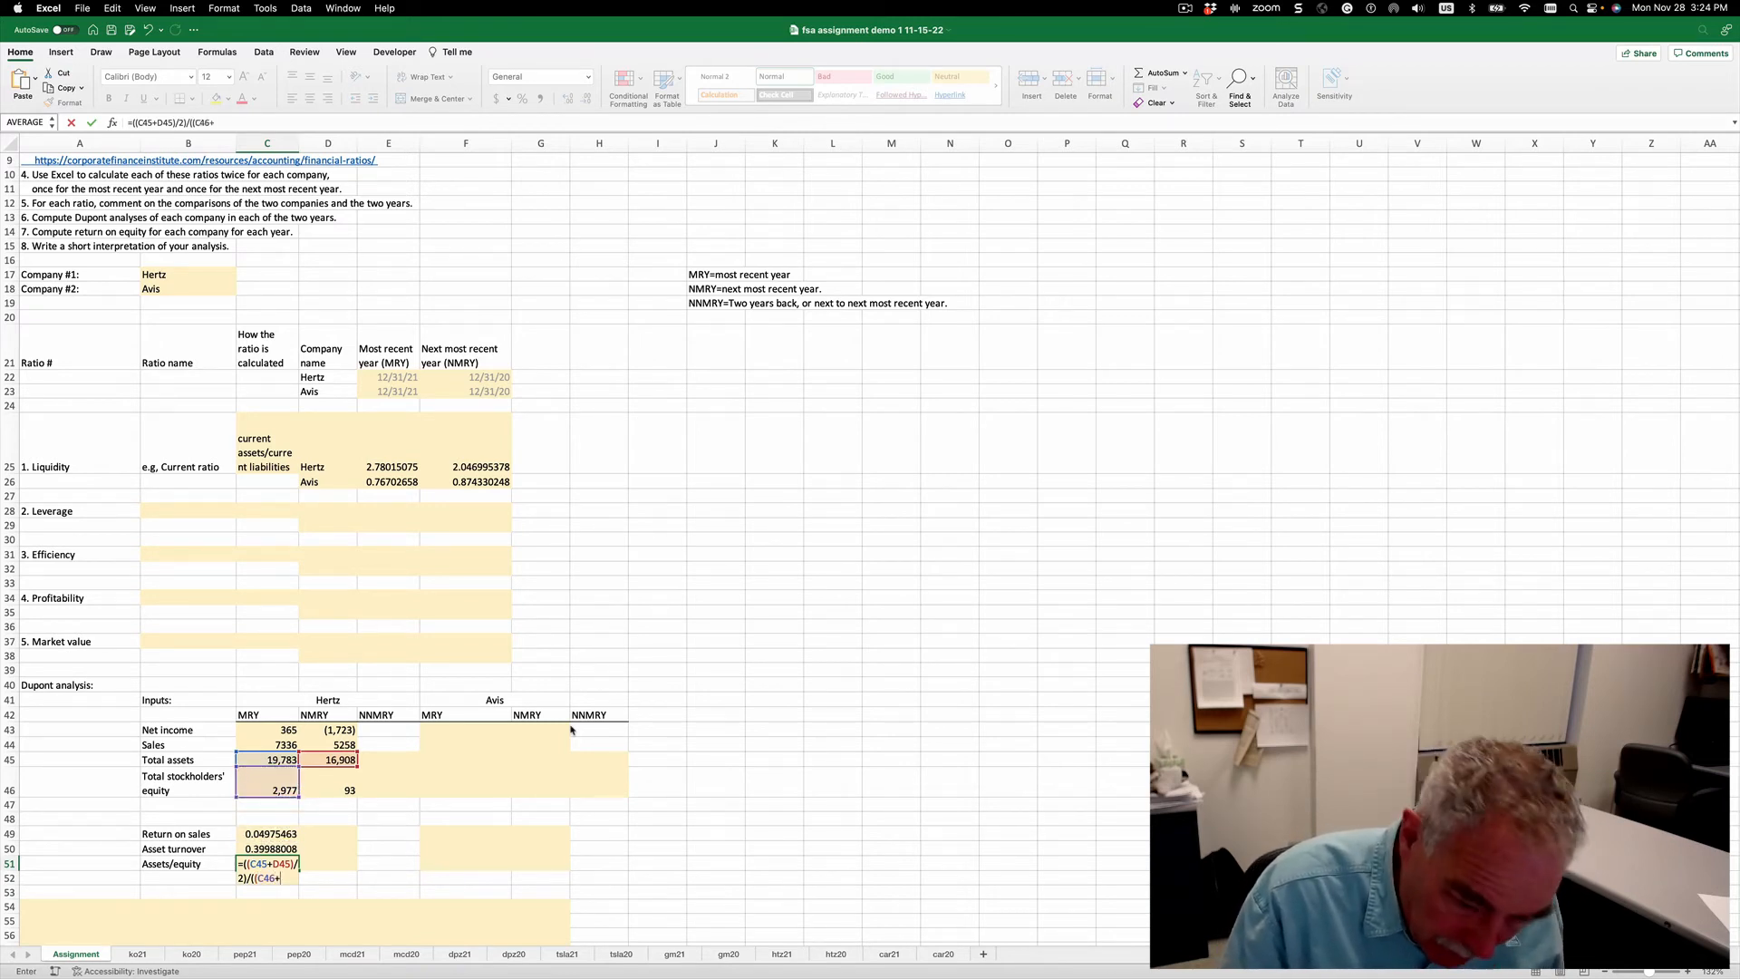
key("Up")
key("Up")
key("Up")
key("Up")
key("Up")
key("Right")
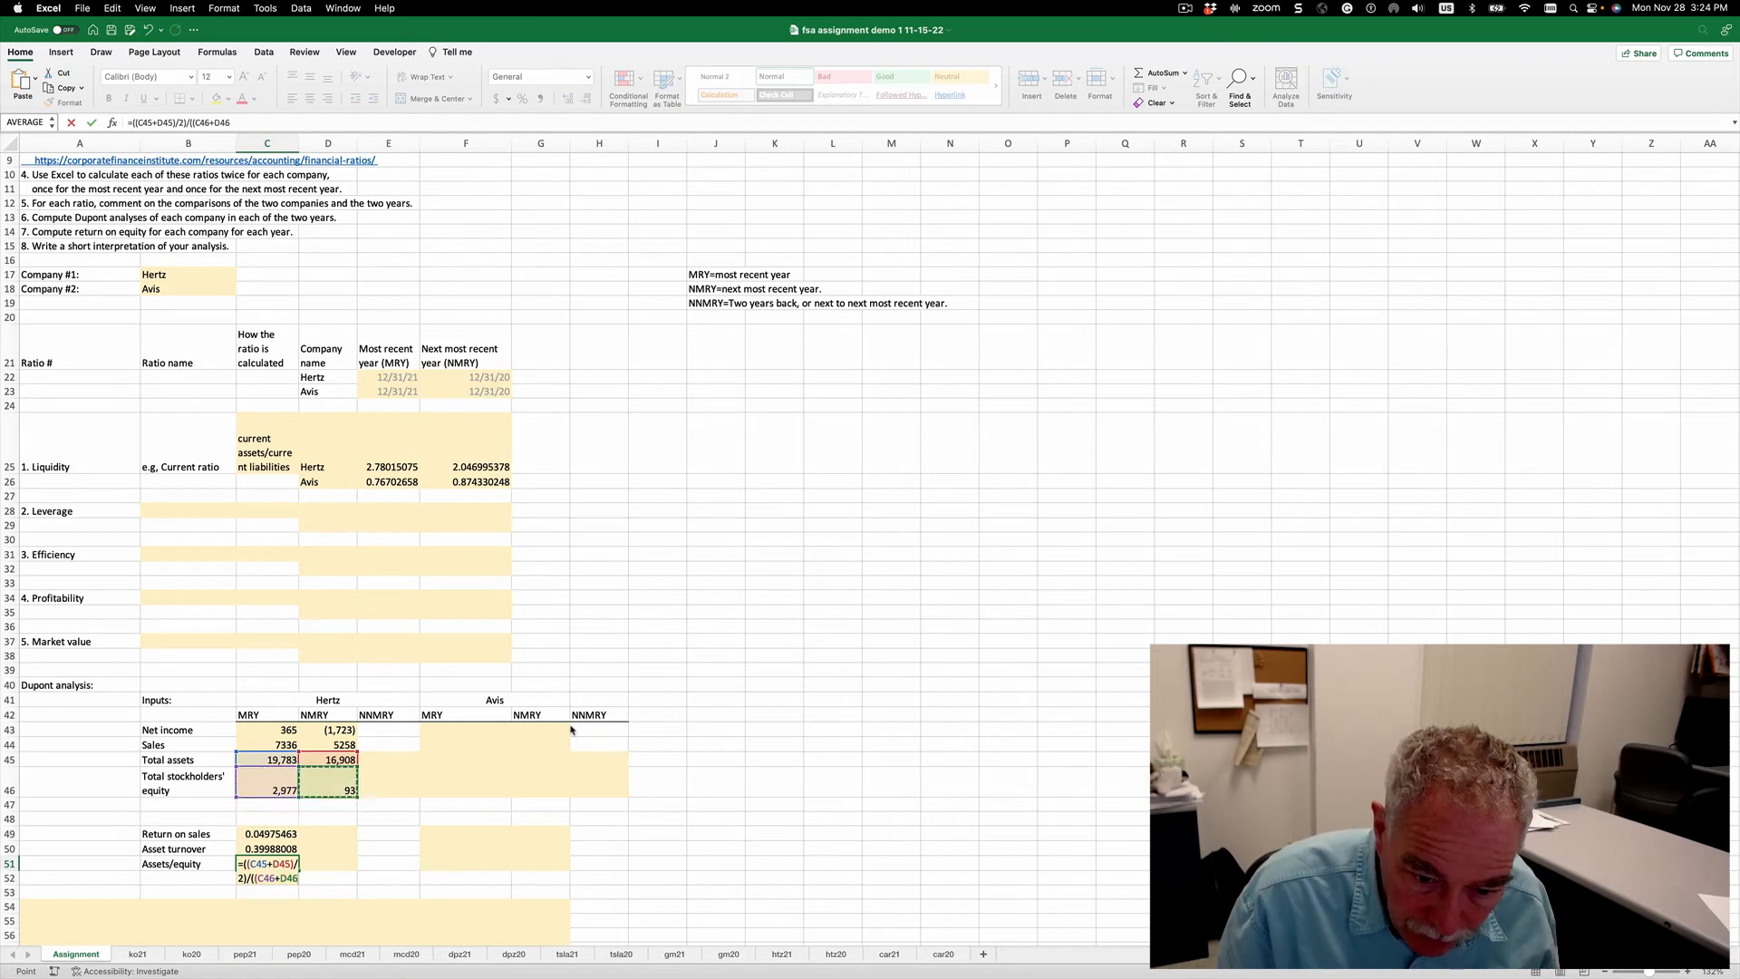
type(")")
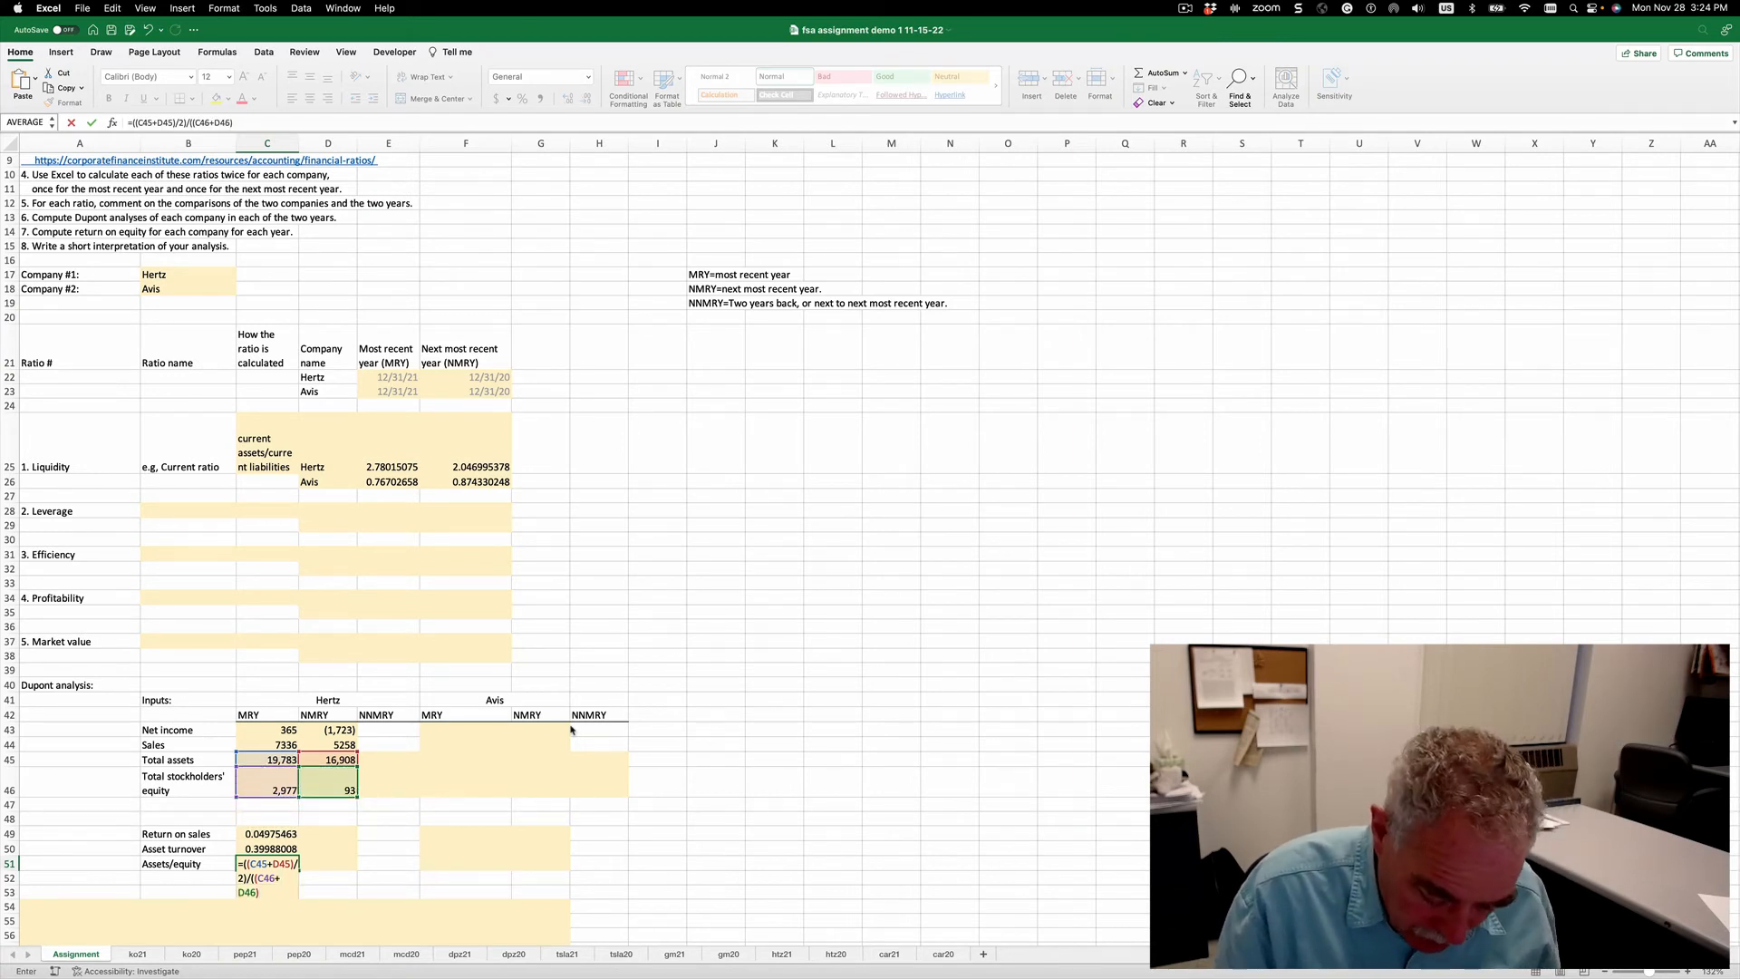
type("/2")
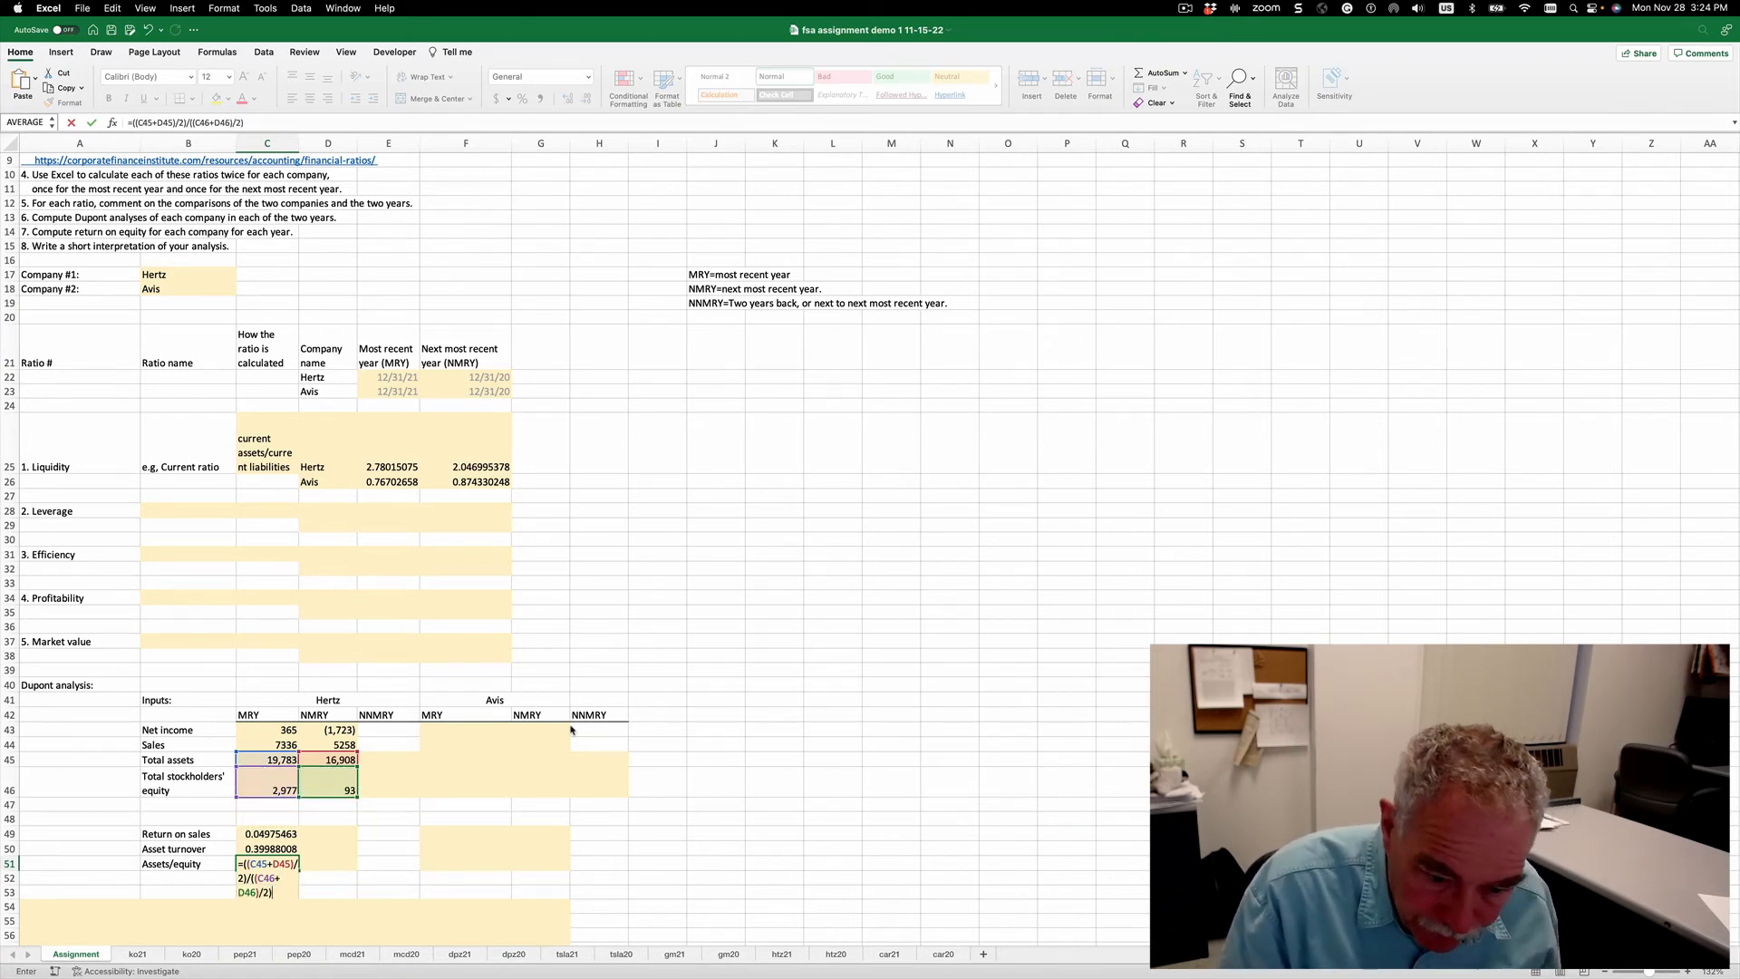
key("Return")
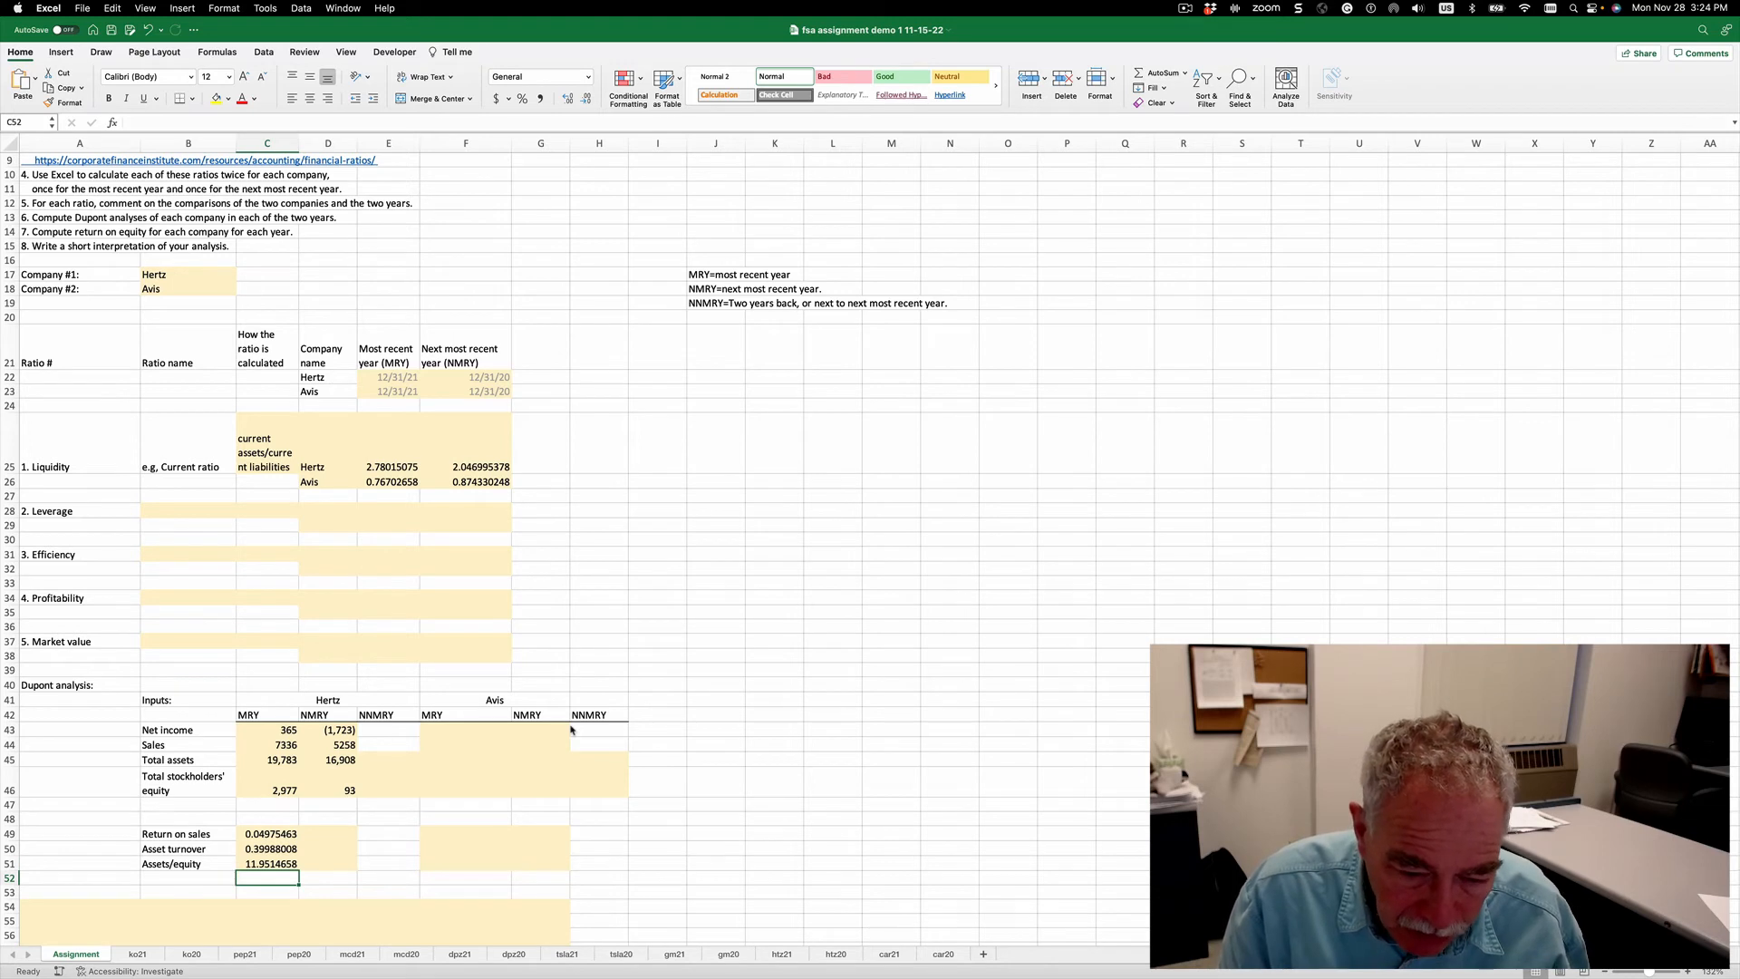
Link Hertz's total assets for two years back in E45 to the Dec. 31, 2019 total assets in htz20 cell D79.
scroll(571, 730, "up", 2)
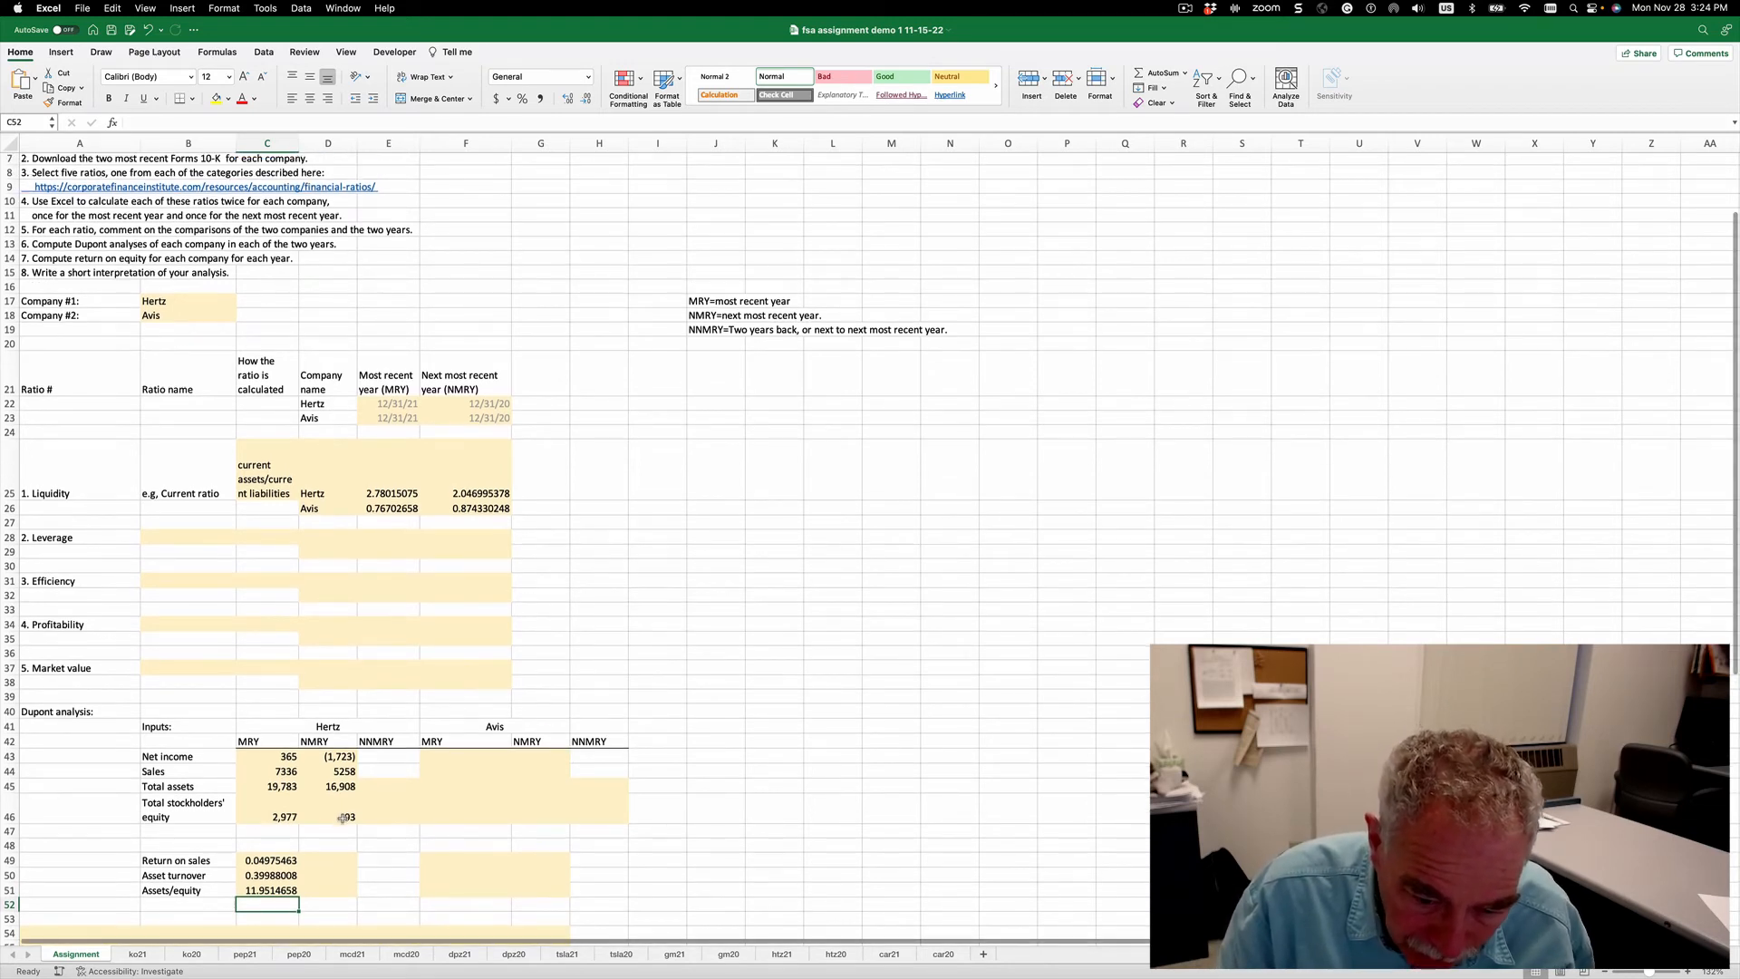
left_click(395, 788)
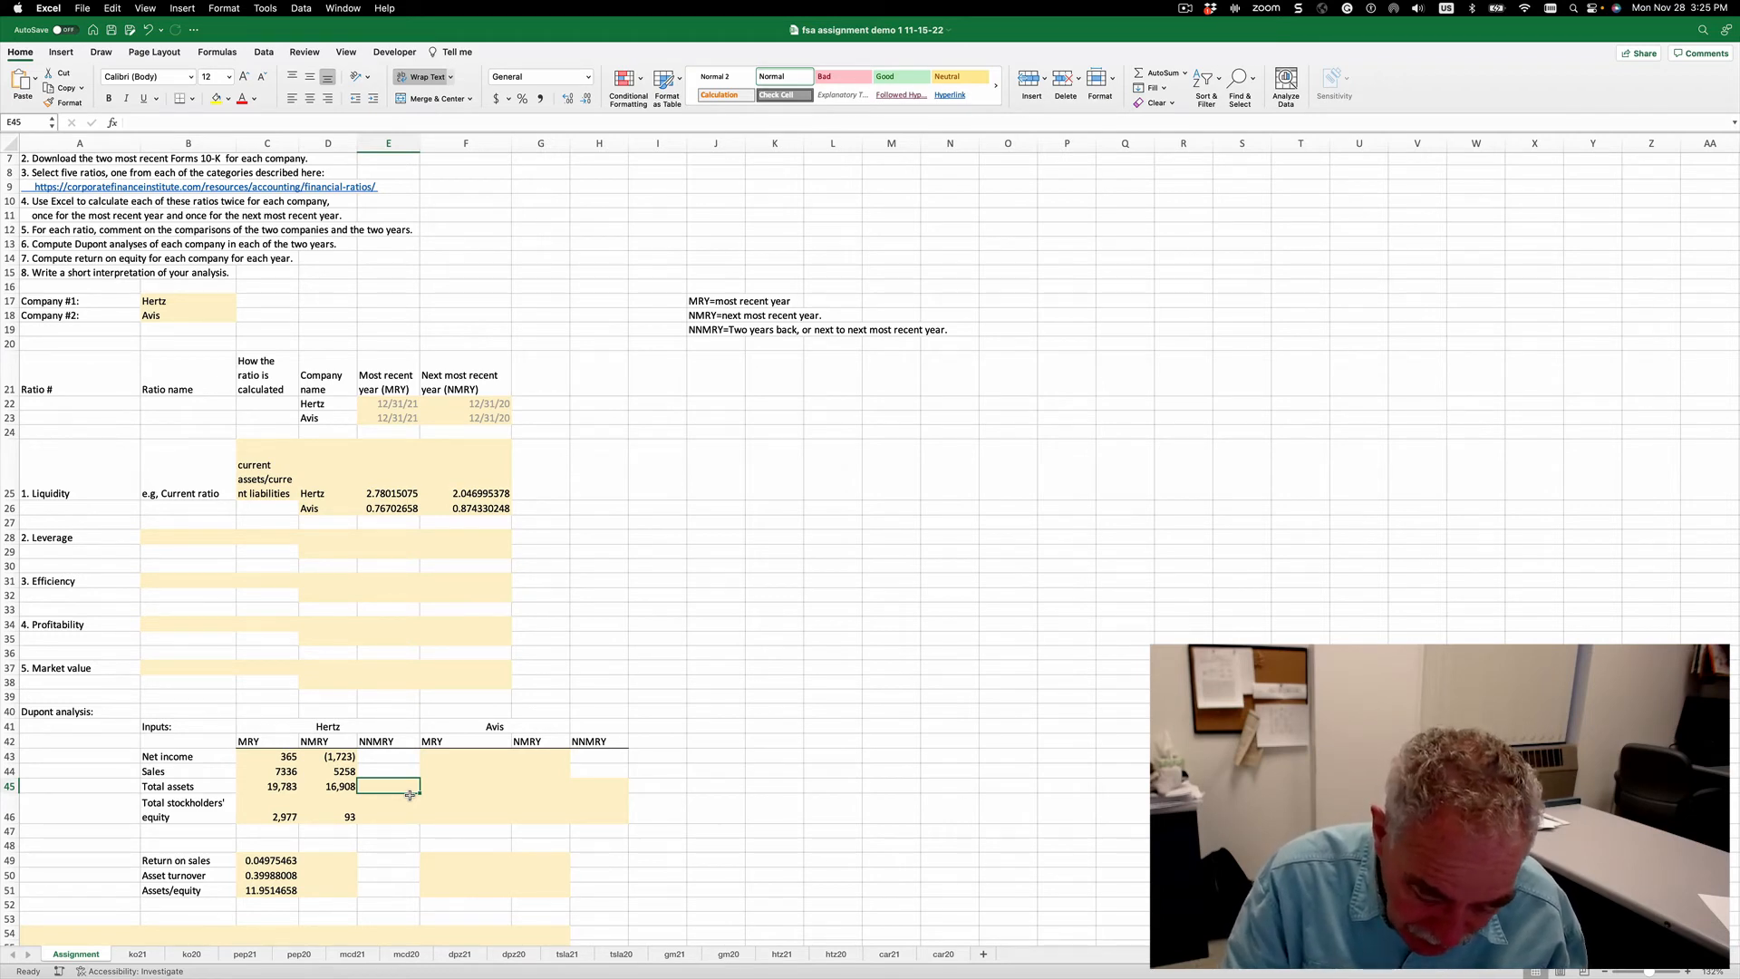
type("=")
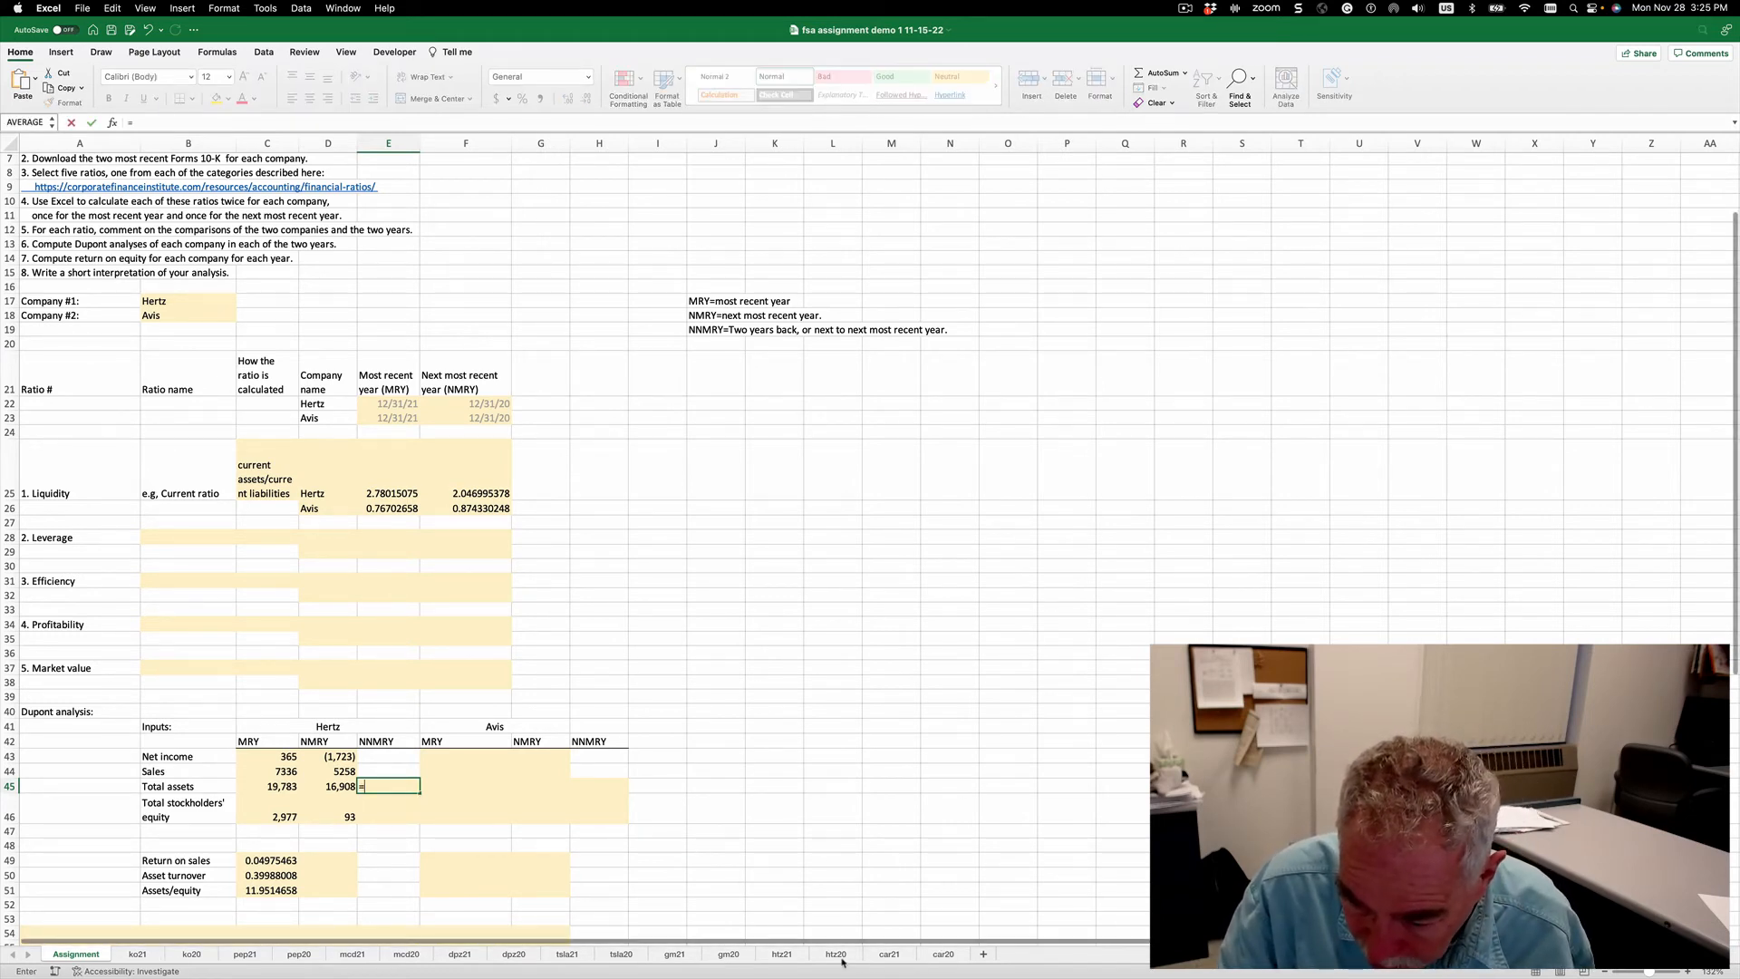
left_click(835, 954)
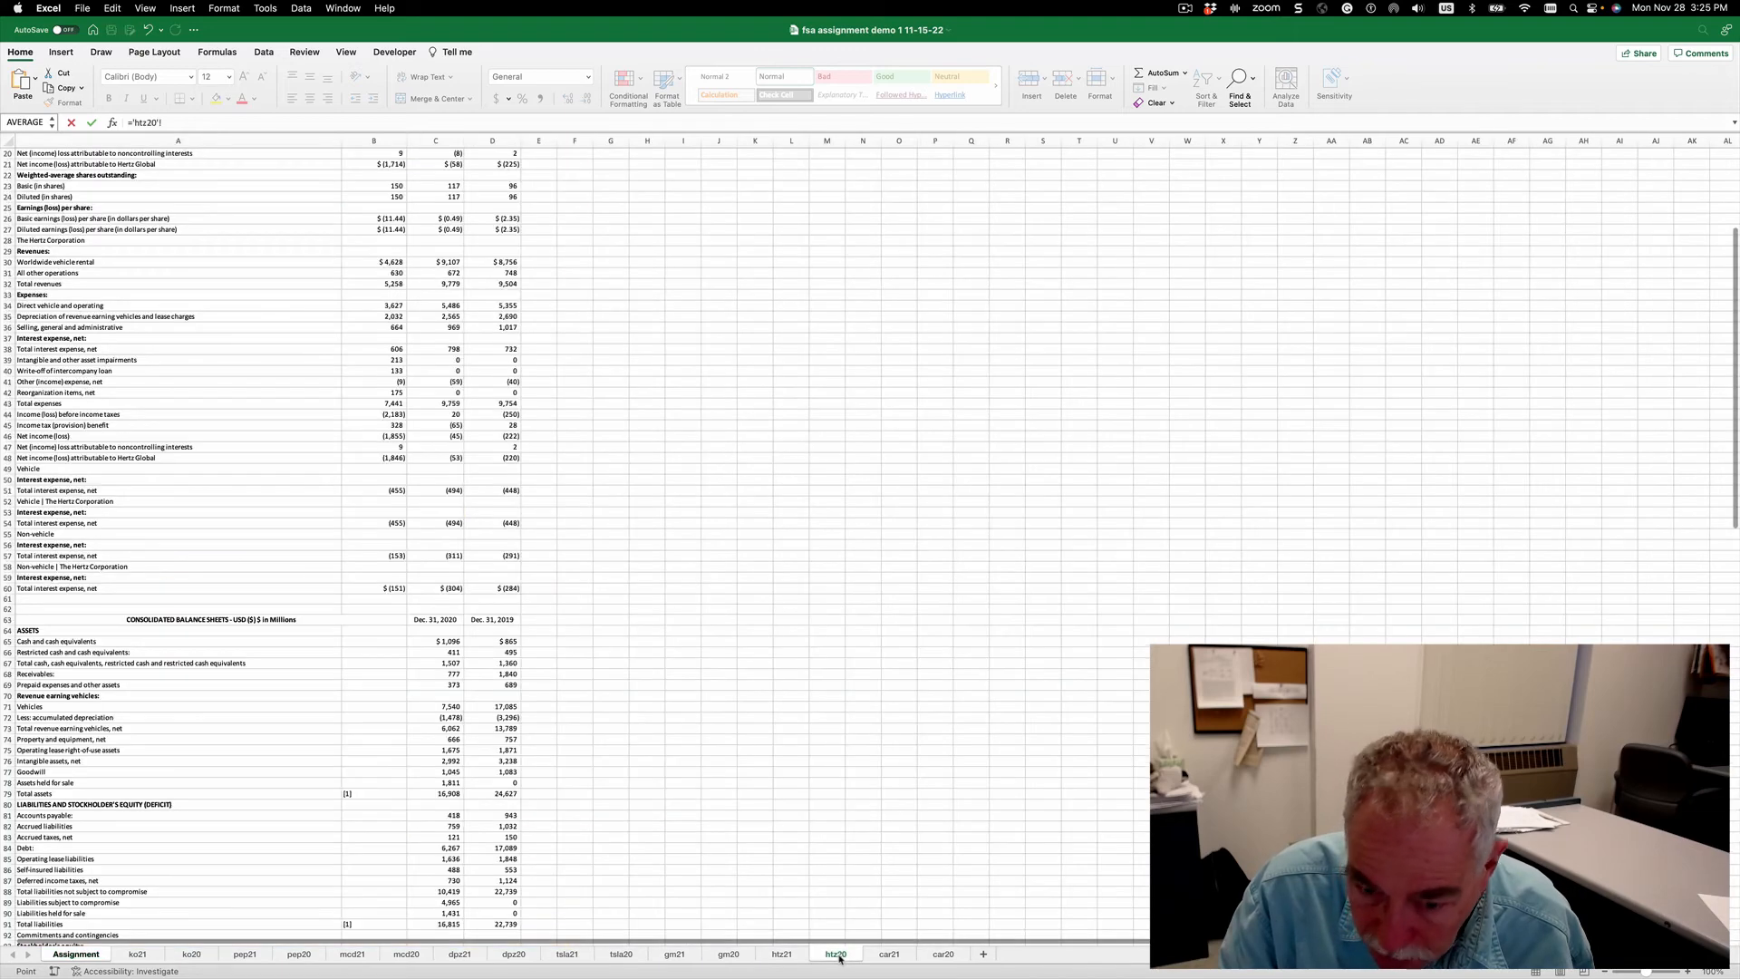
scroll(568, 470, "up", 1)
scroll(568, 469, "up", 6)
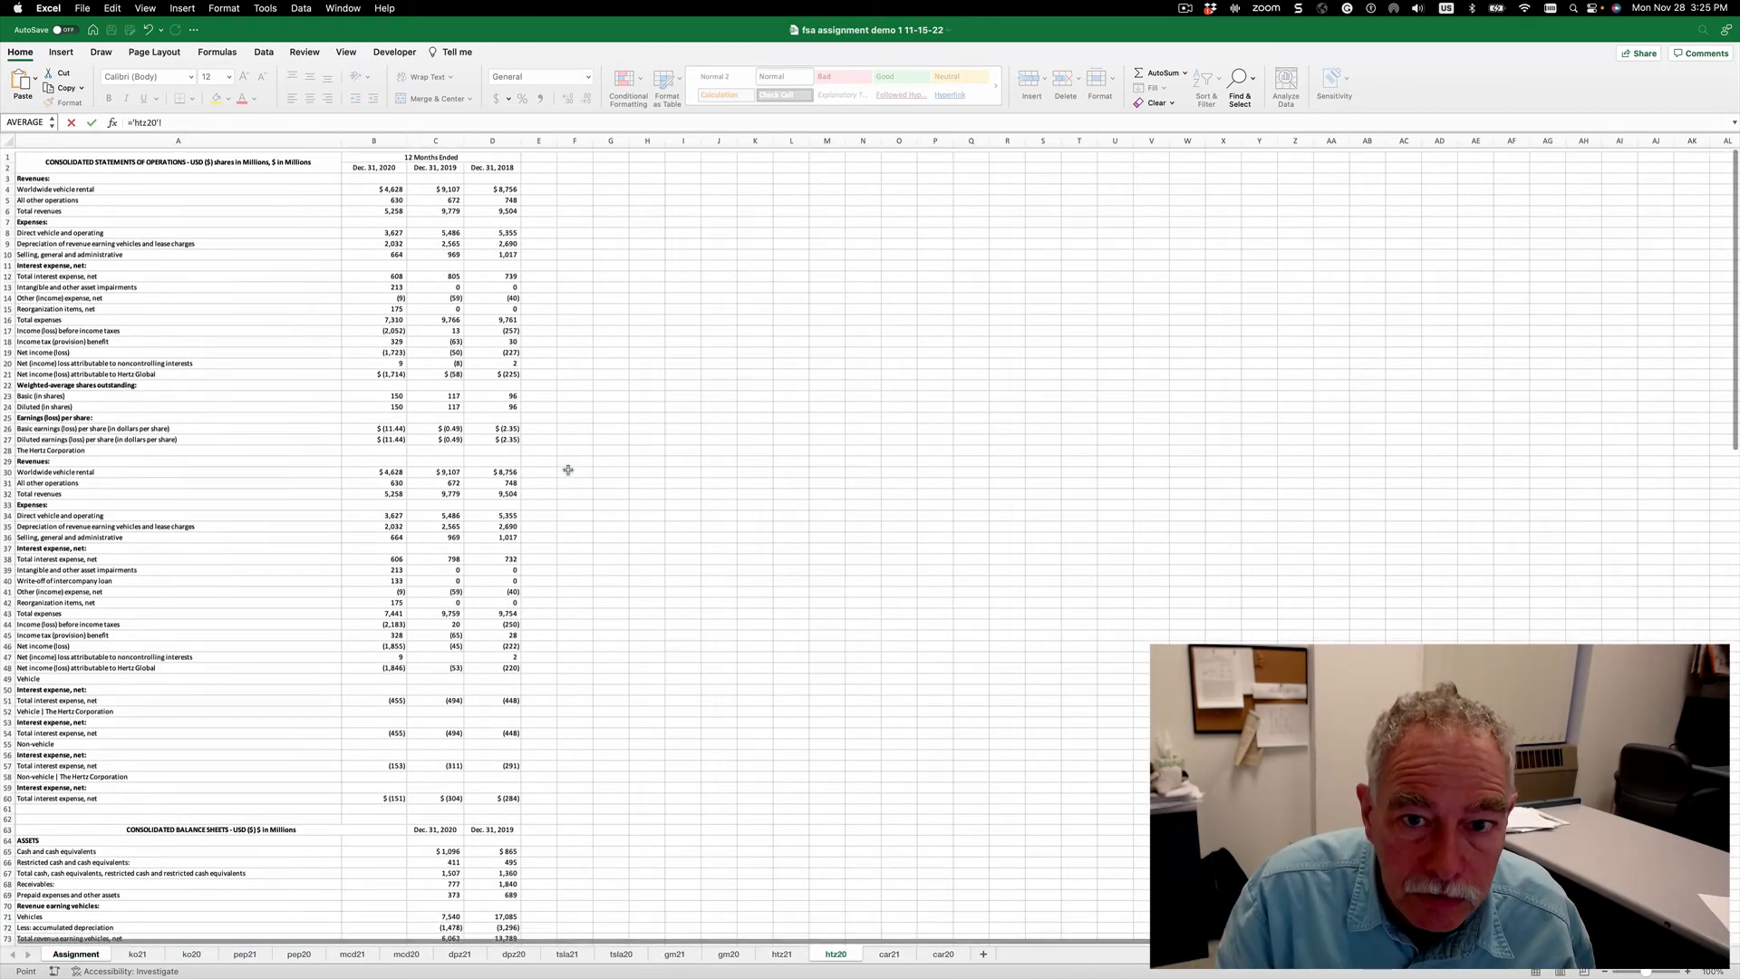
scroll(569, 469, "down", 4)
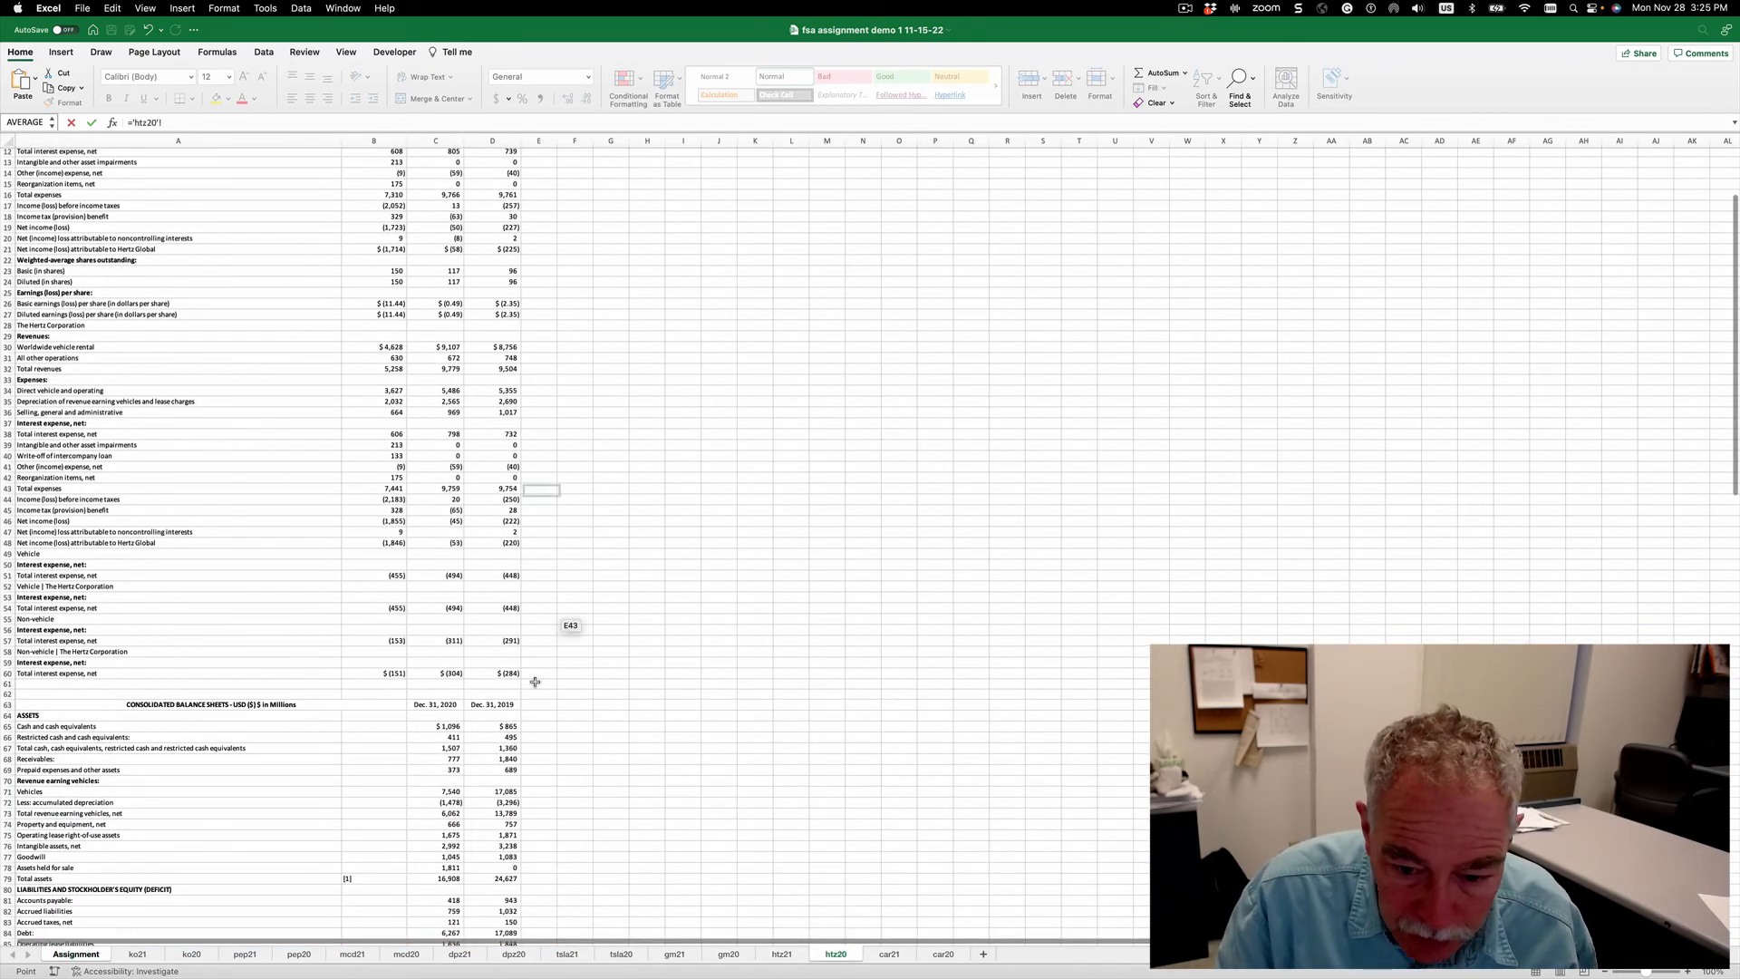
scroll(499, 743, "down", 2)
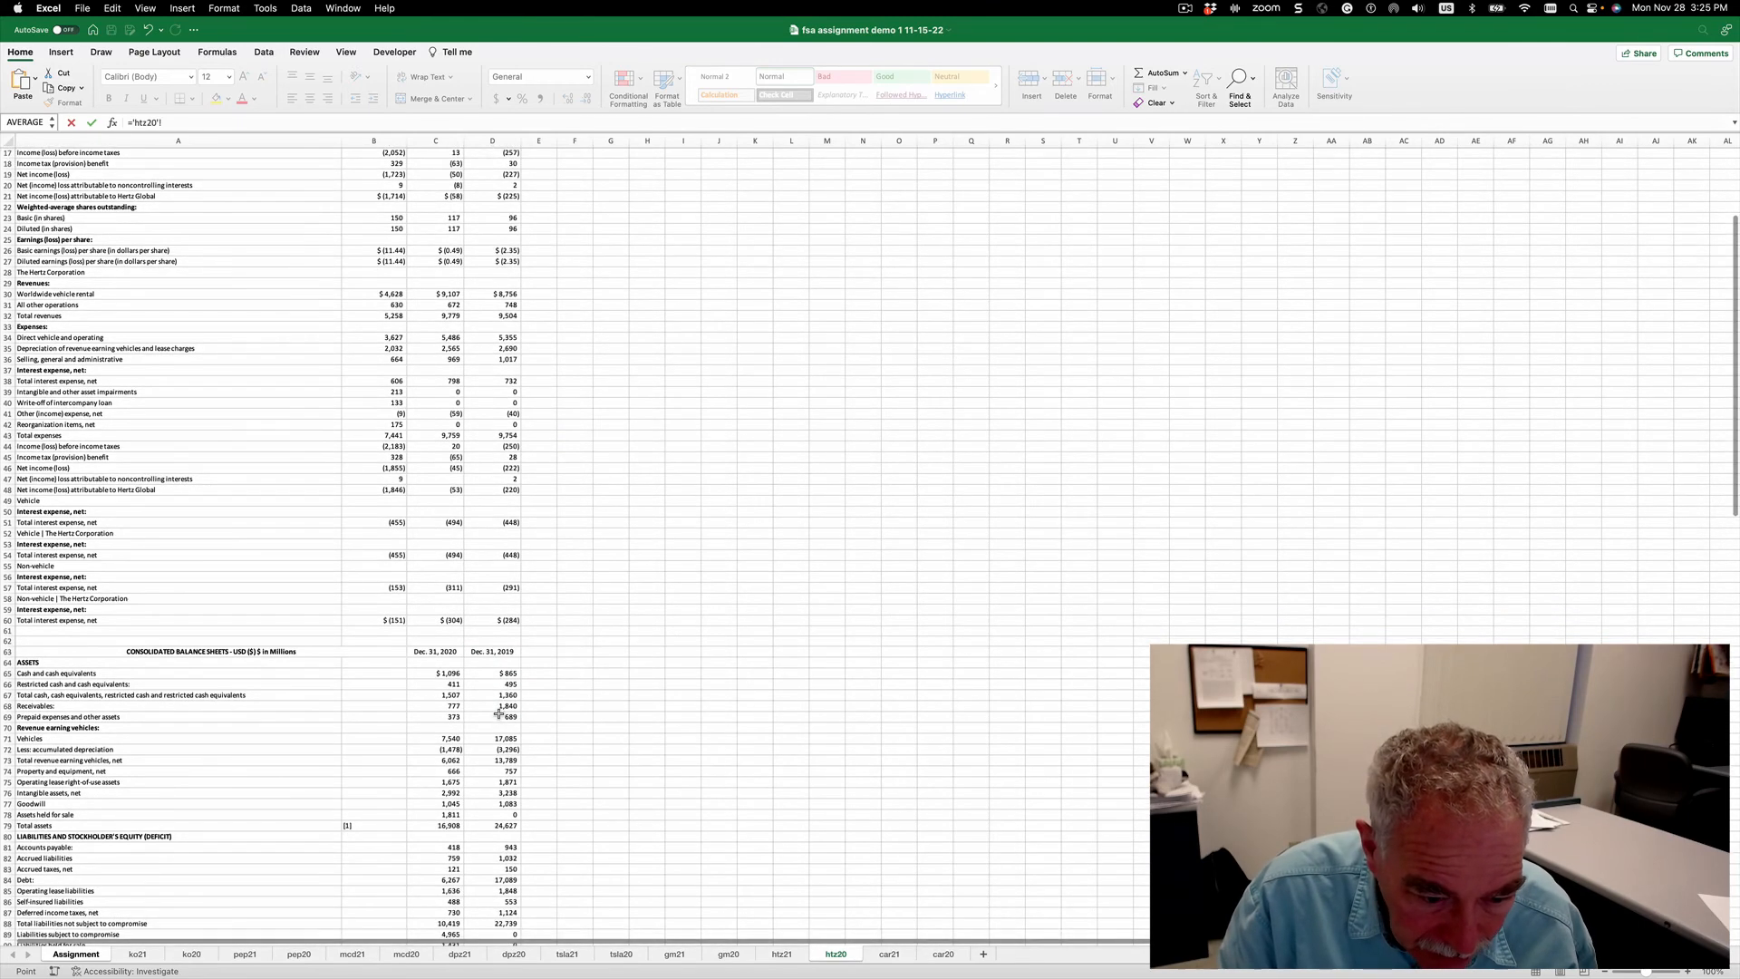
left_click(507, 817)
key("Return")
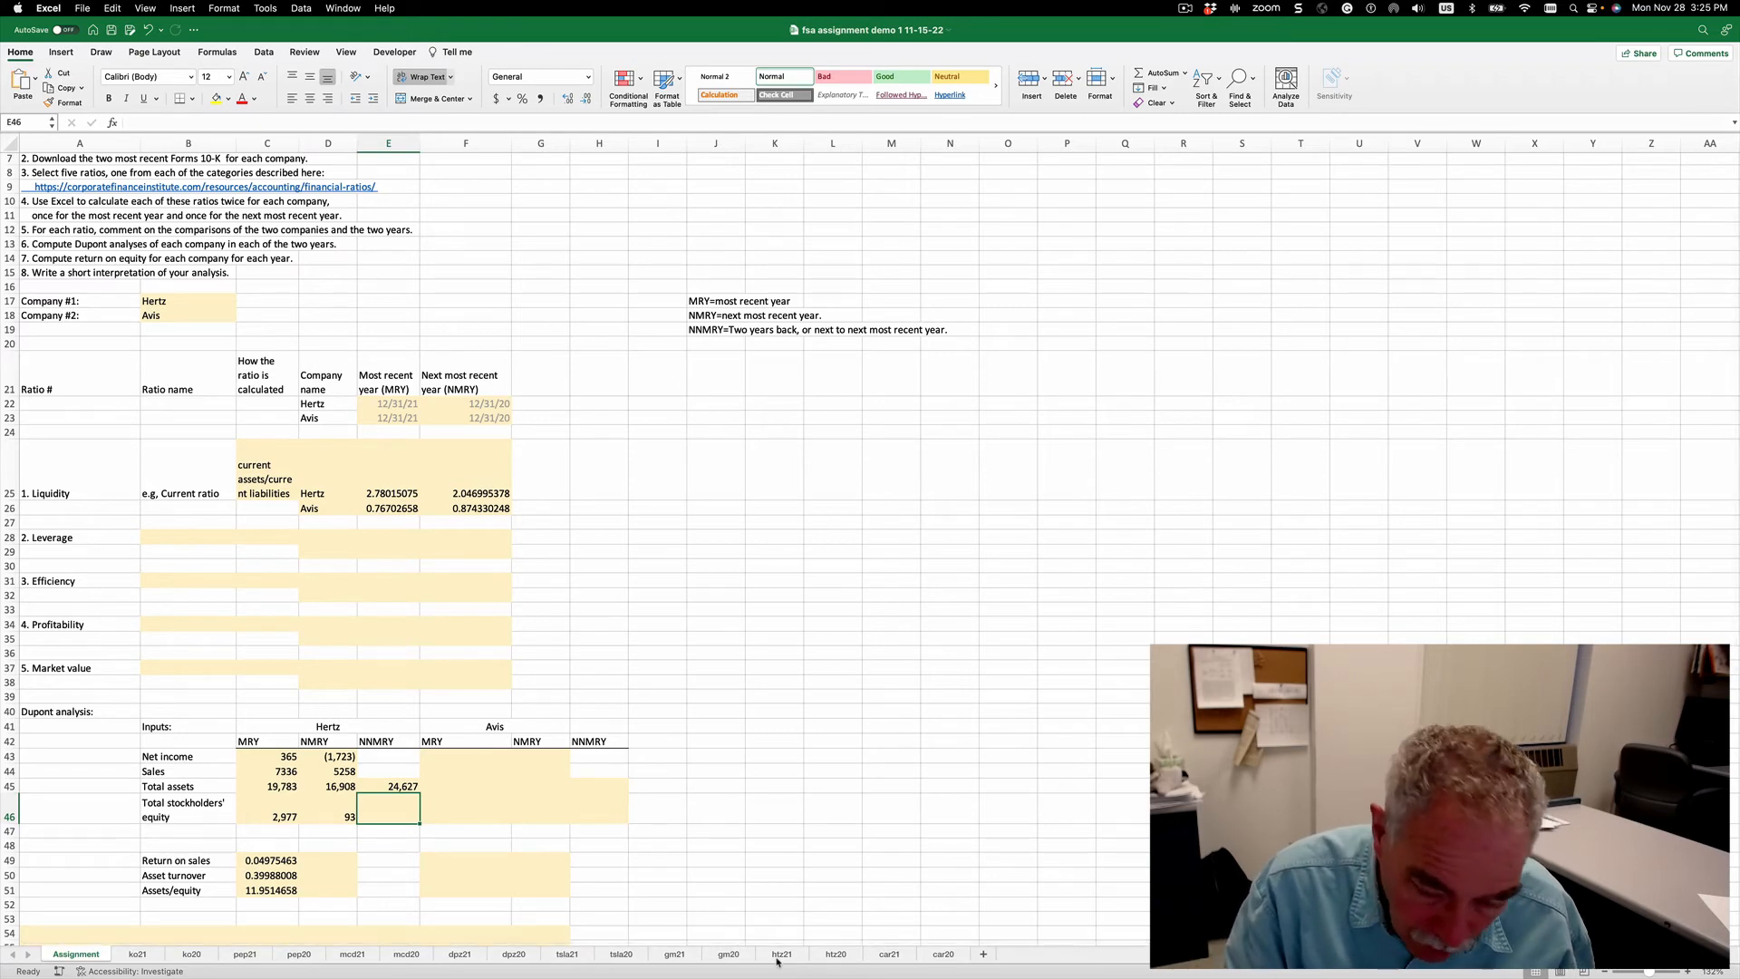
Link Hertz's total stockholders' equity for two years back in E46 to the Dec. 31, 2019 amount in htz20 cell D102.
type("=")
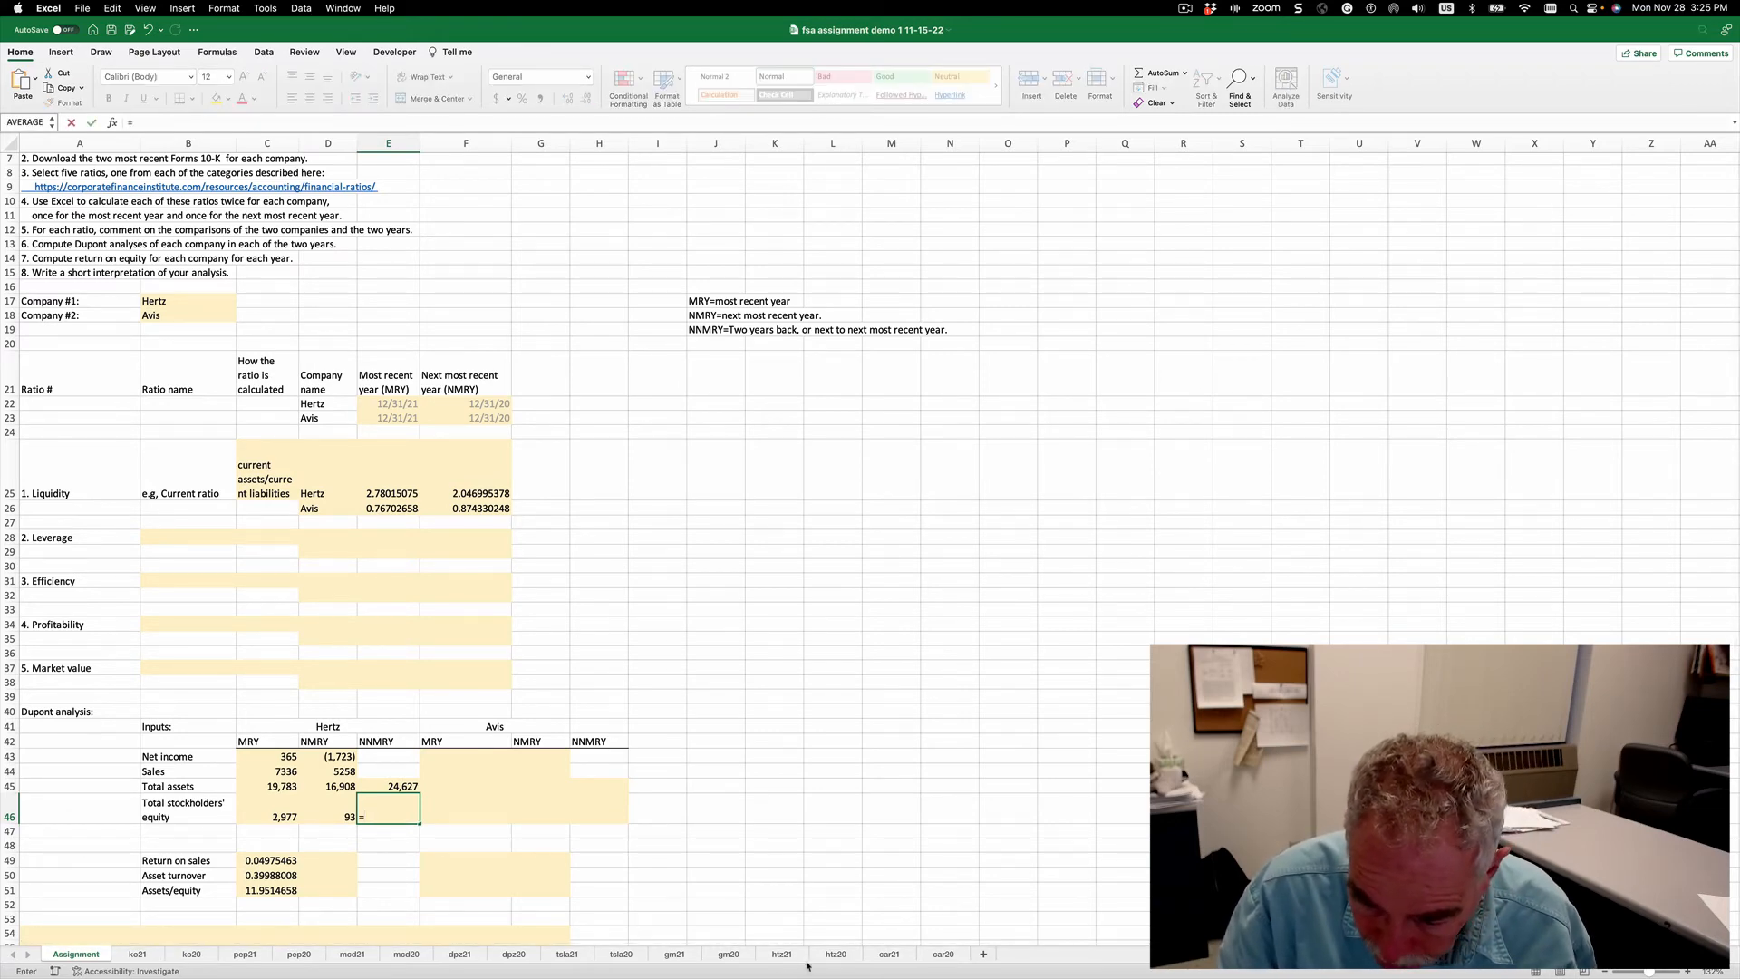
left_click(836, 954)
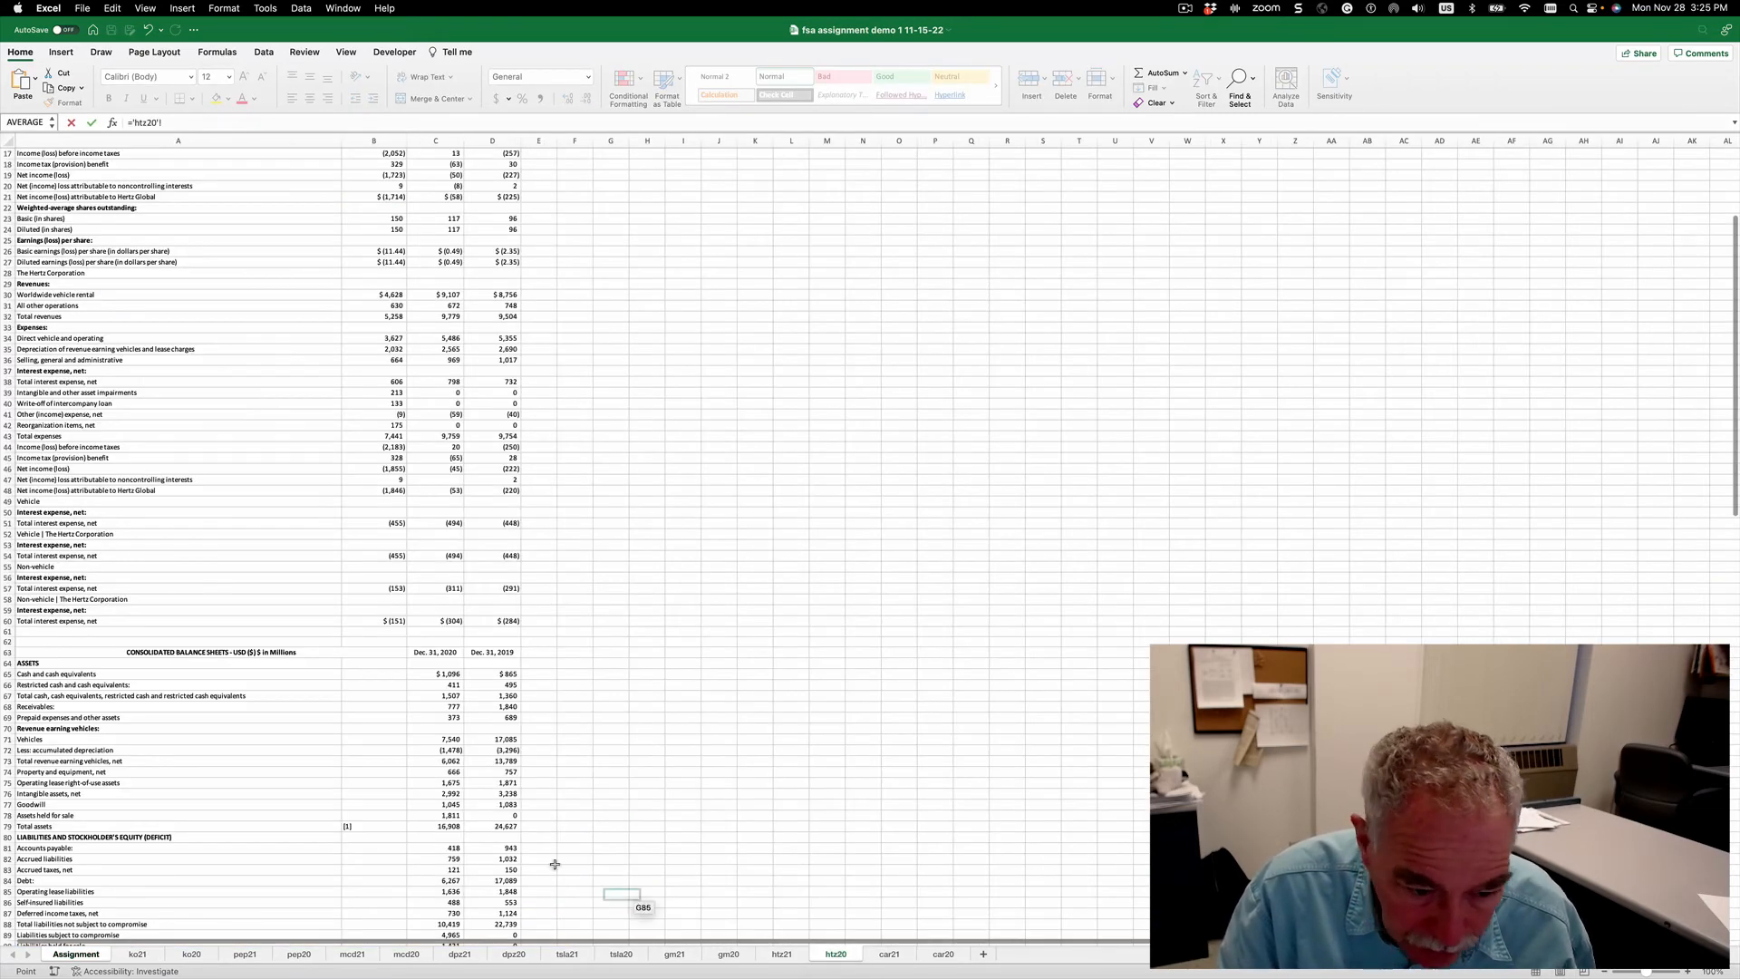
scroll(470, 830, "down", 5)
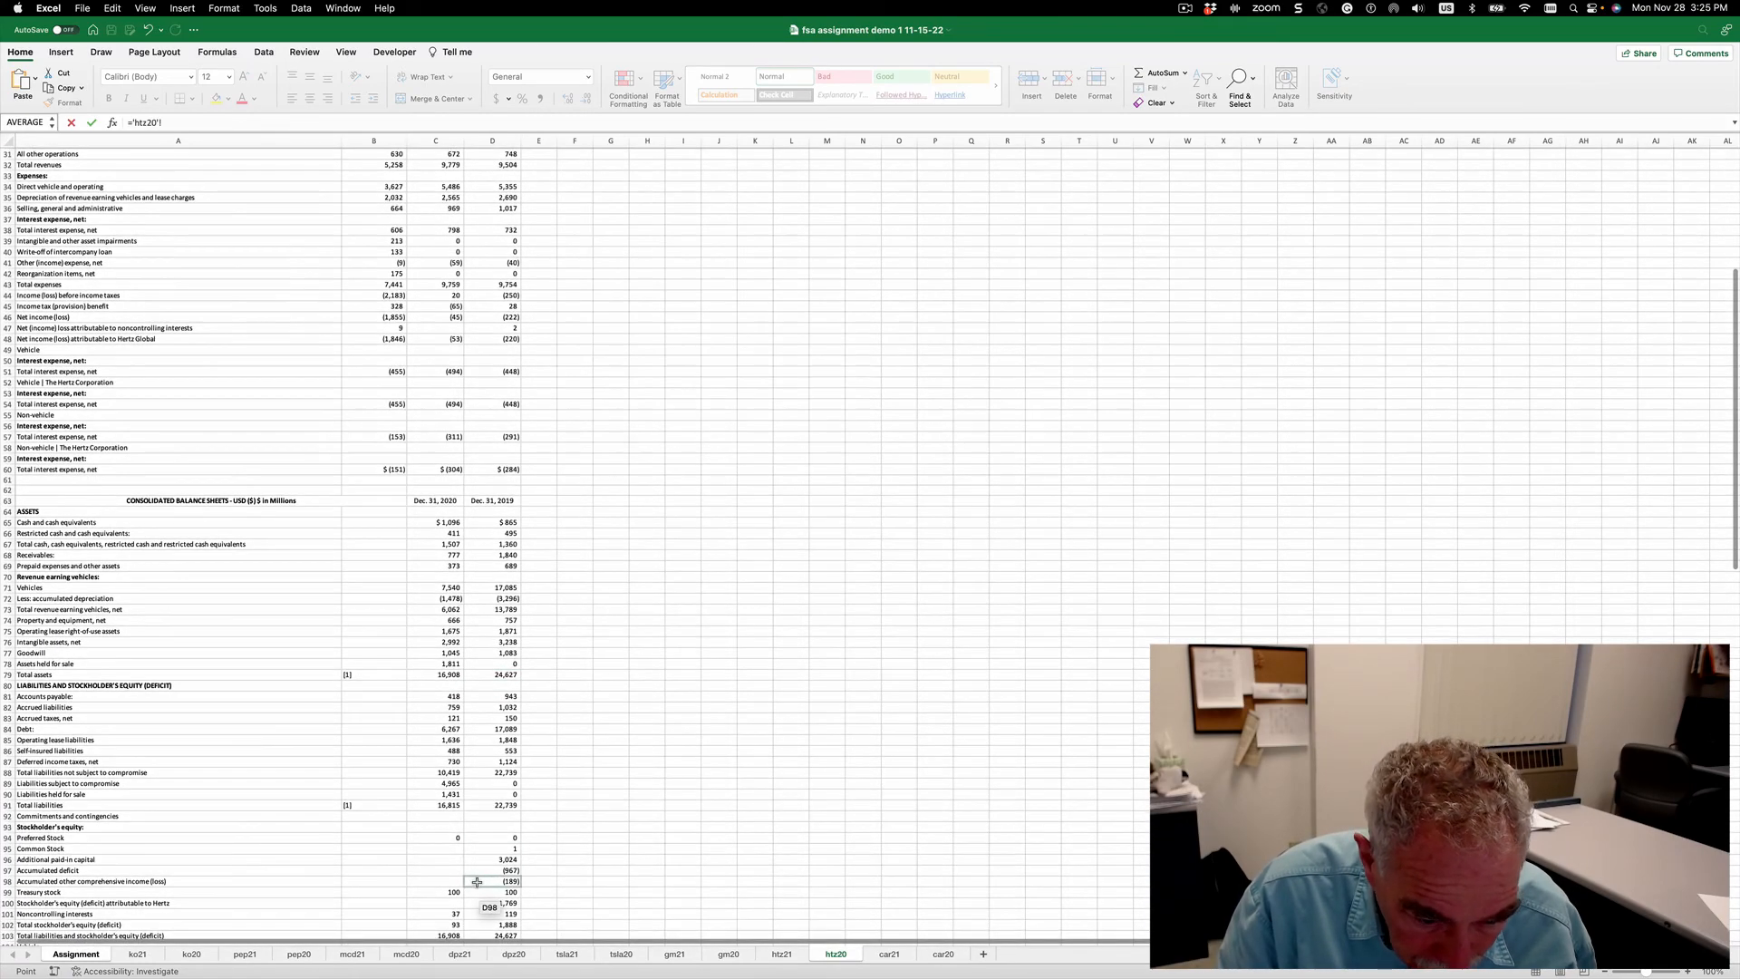
left_click(505, 926)
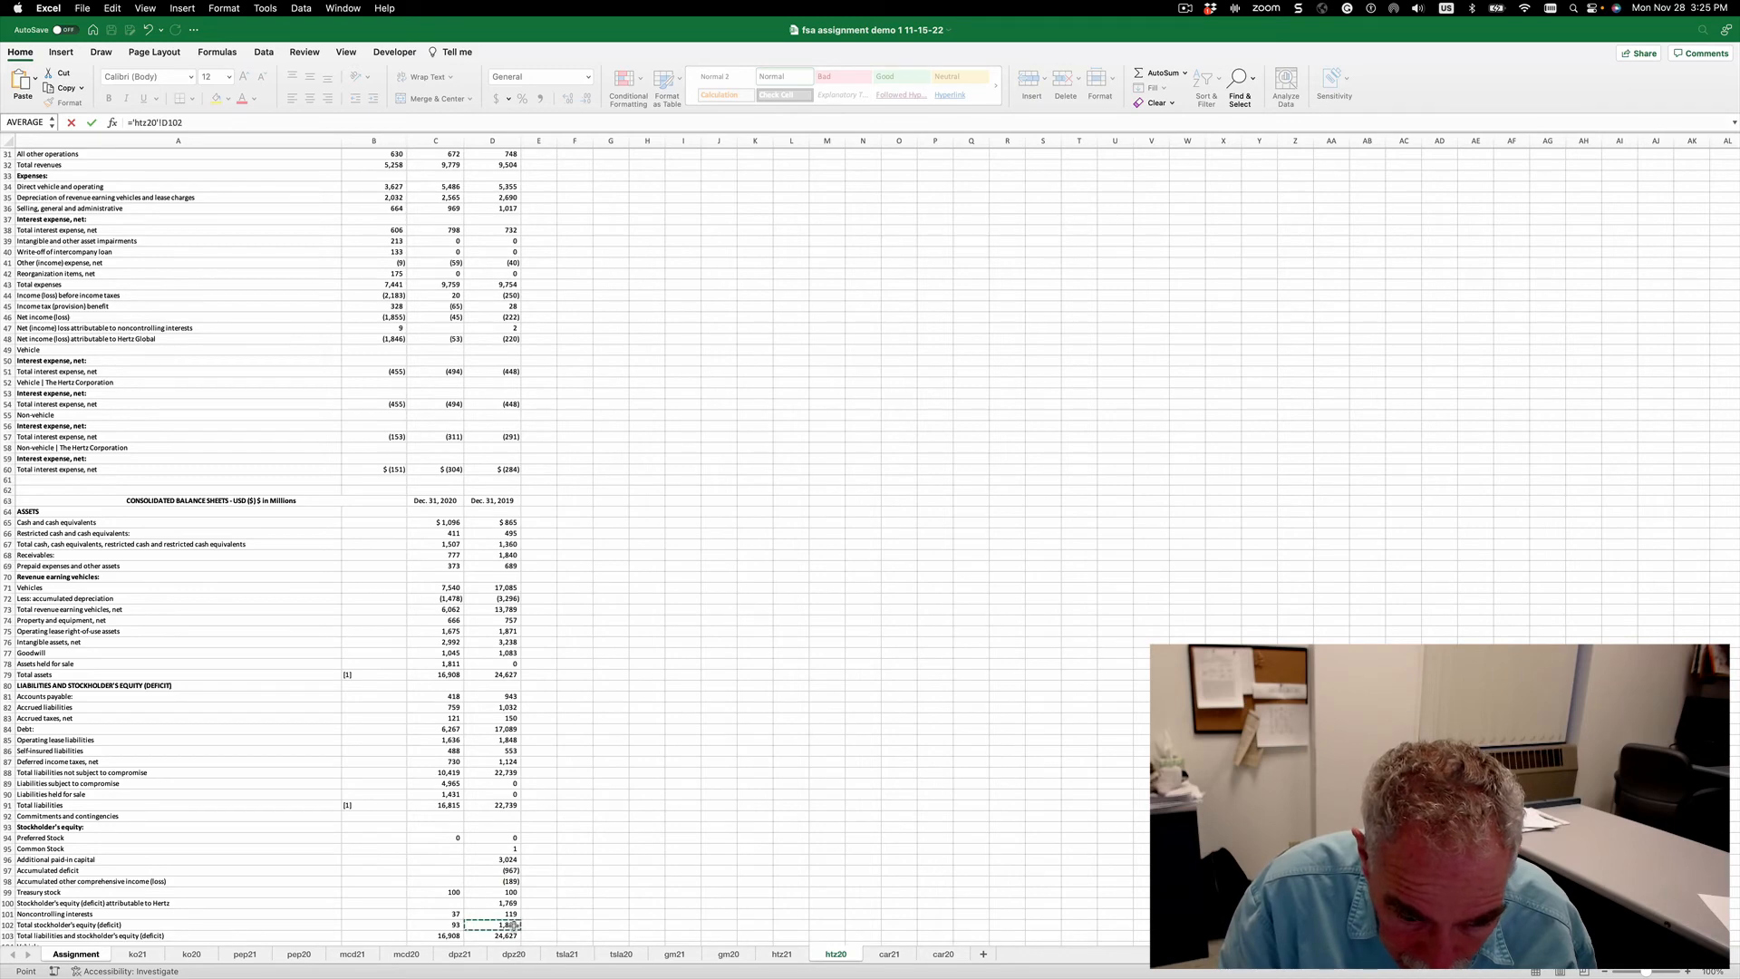
key("Return")
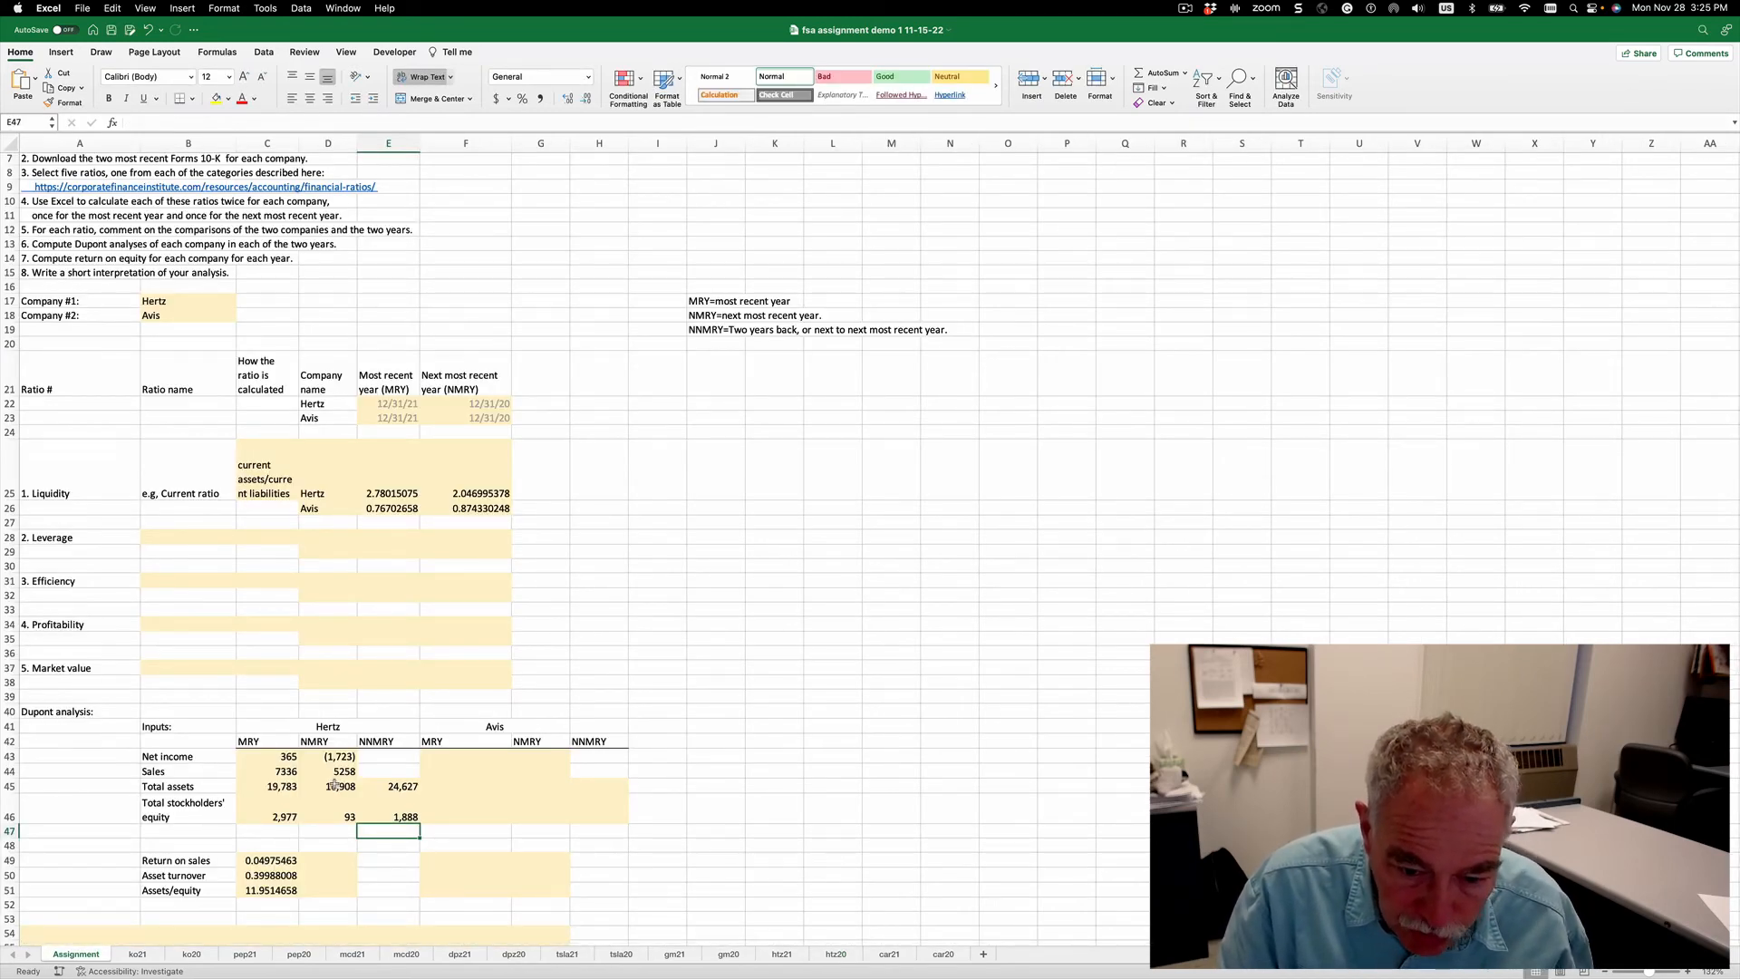
Copy Hertz's three Dupont ratio formulas from C49:C51 into the next most recent year cells D49:D51 and check the asset turnover formula.
left_click(279, 862)
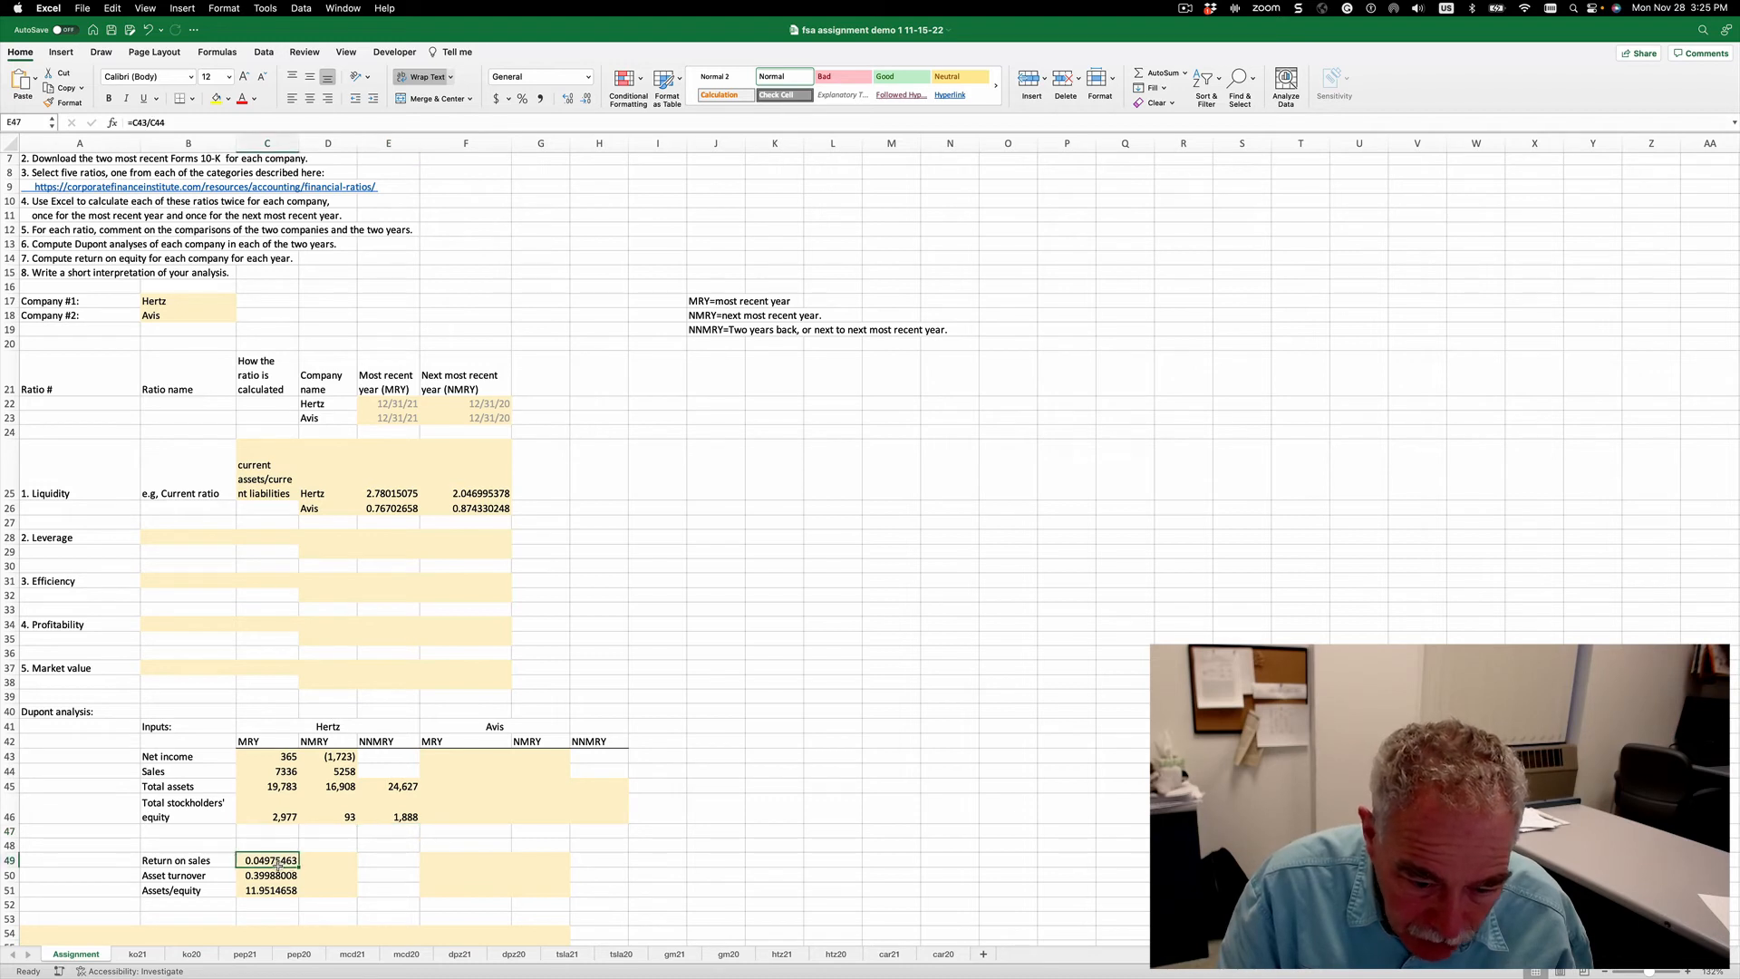
left_click_drag(278, 862, 276, 892)
key("super+c")
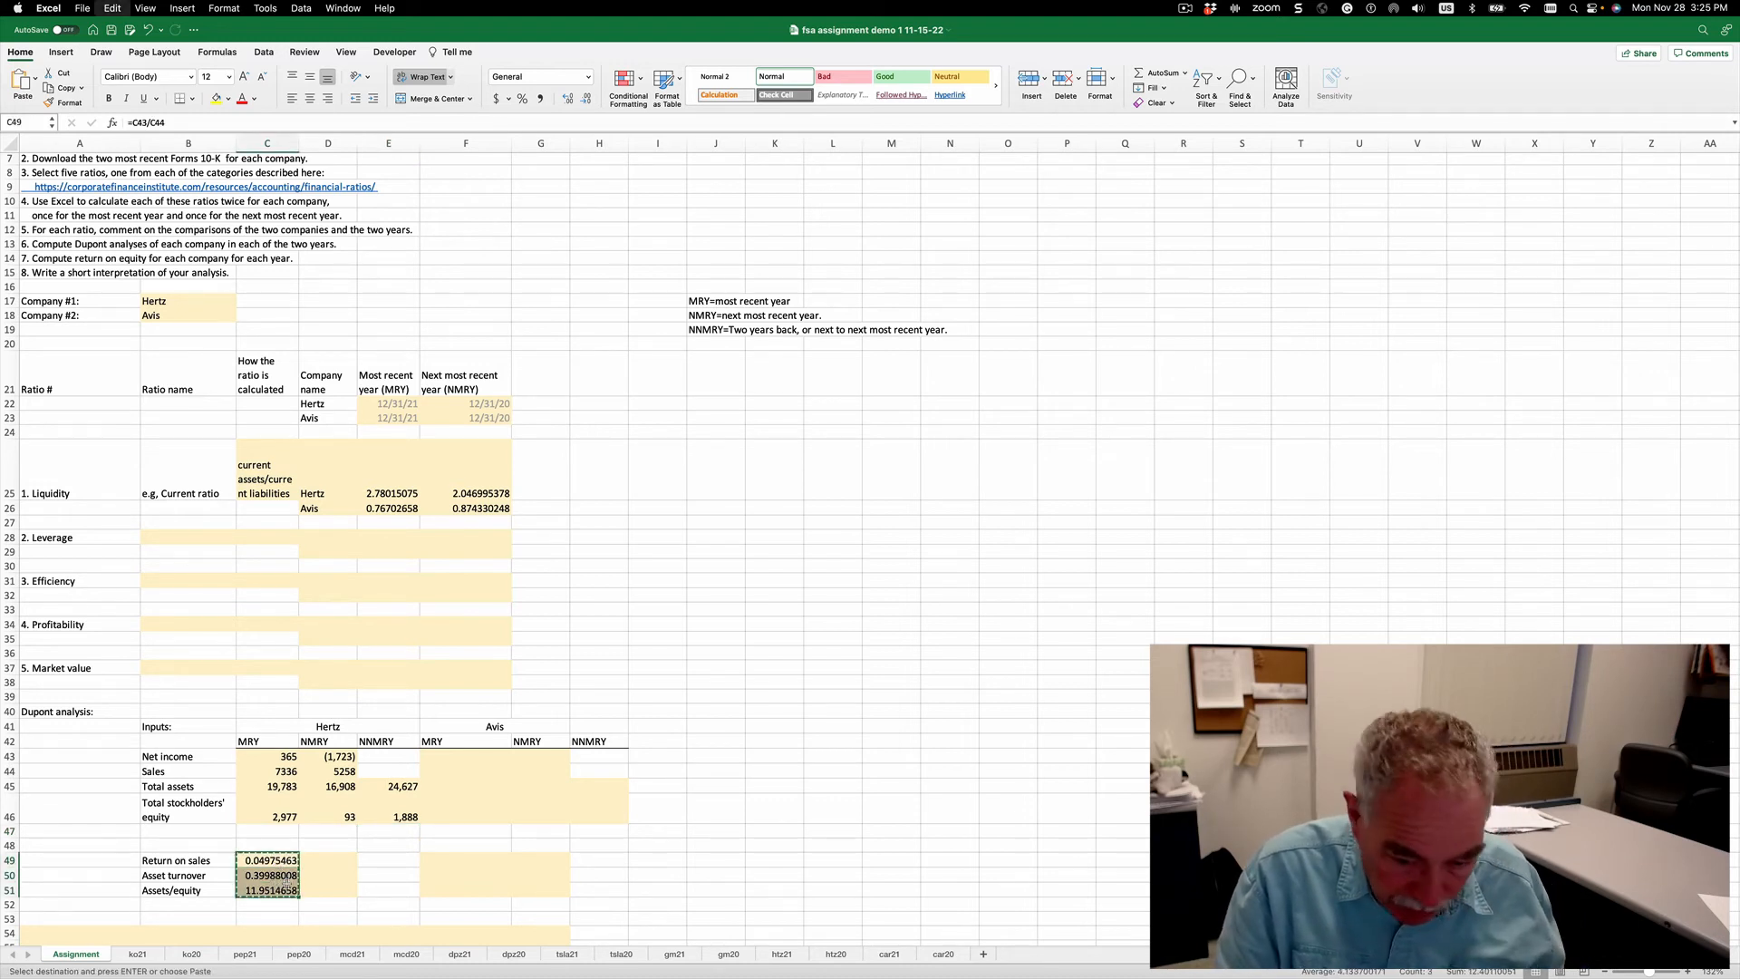
left_click(333, 862)
key("super+v")
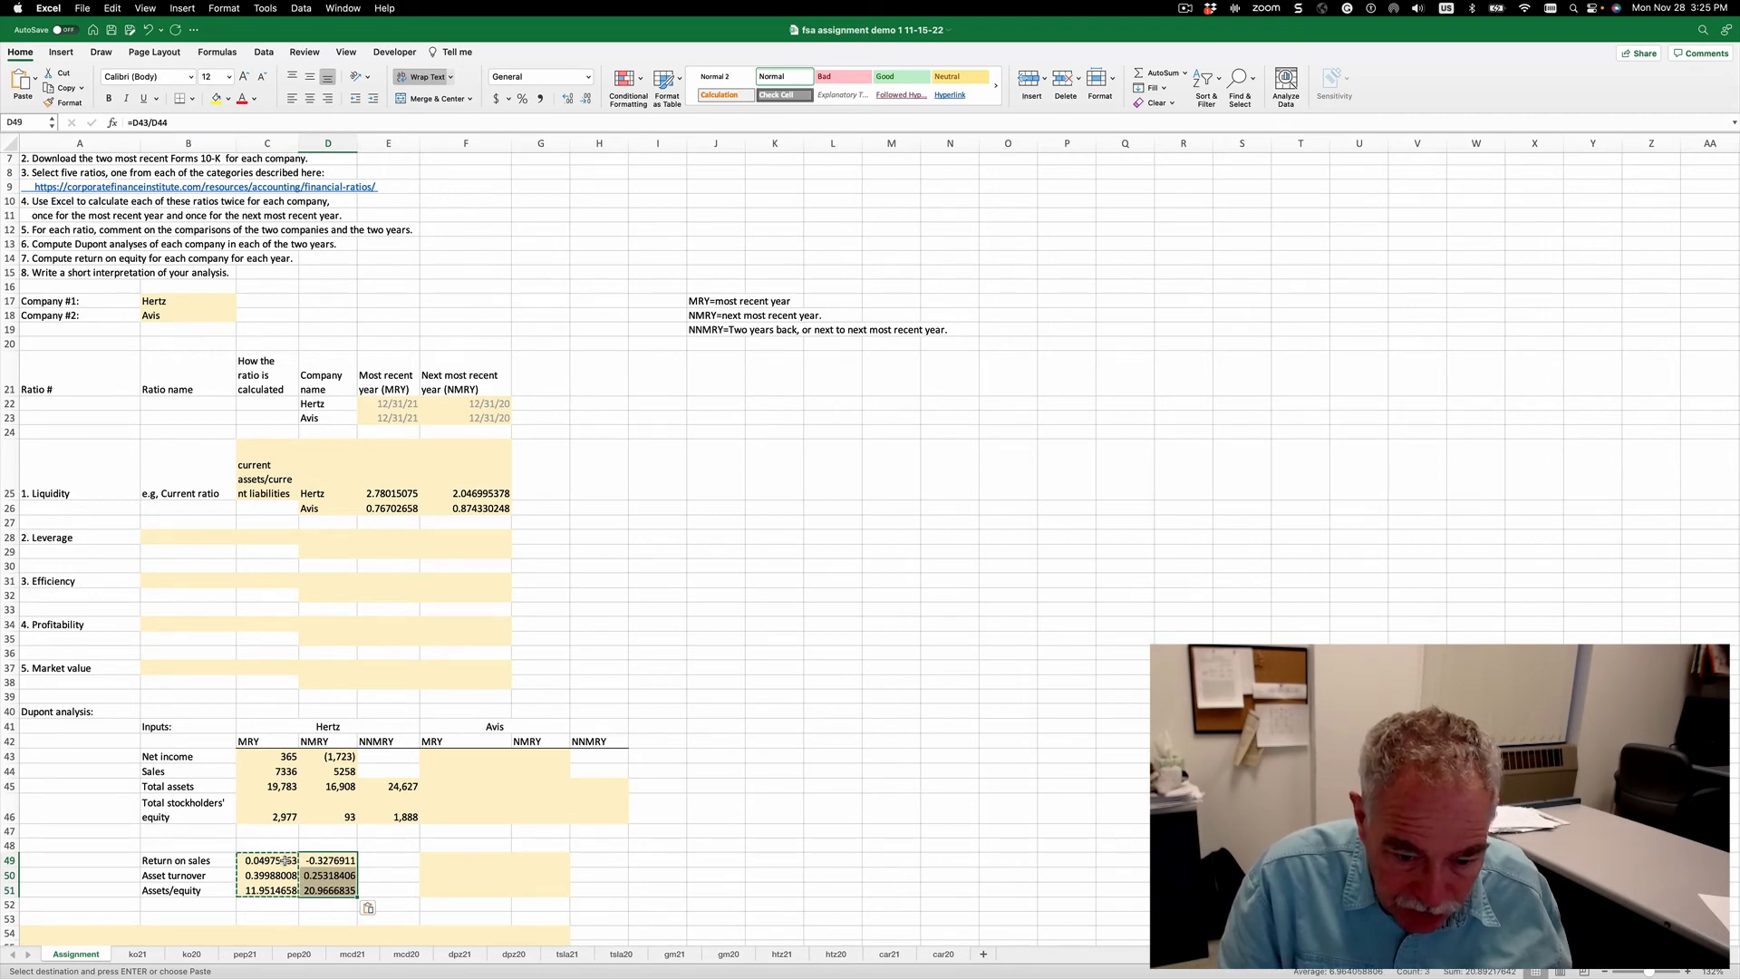
left_click(317, 876)
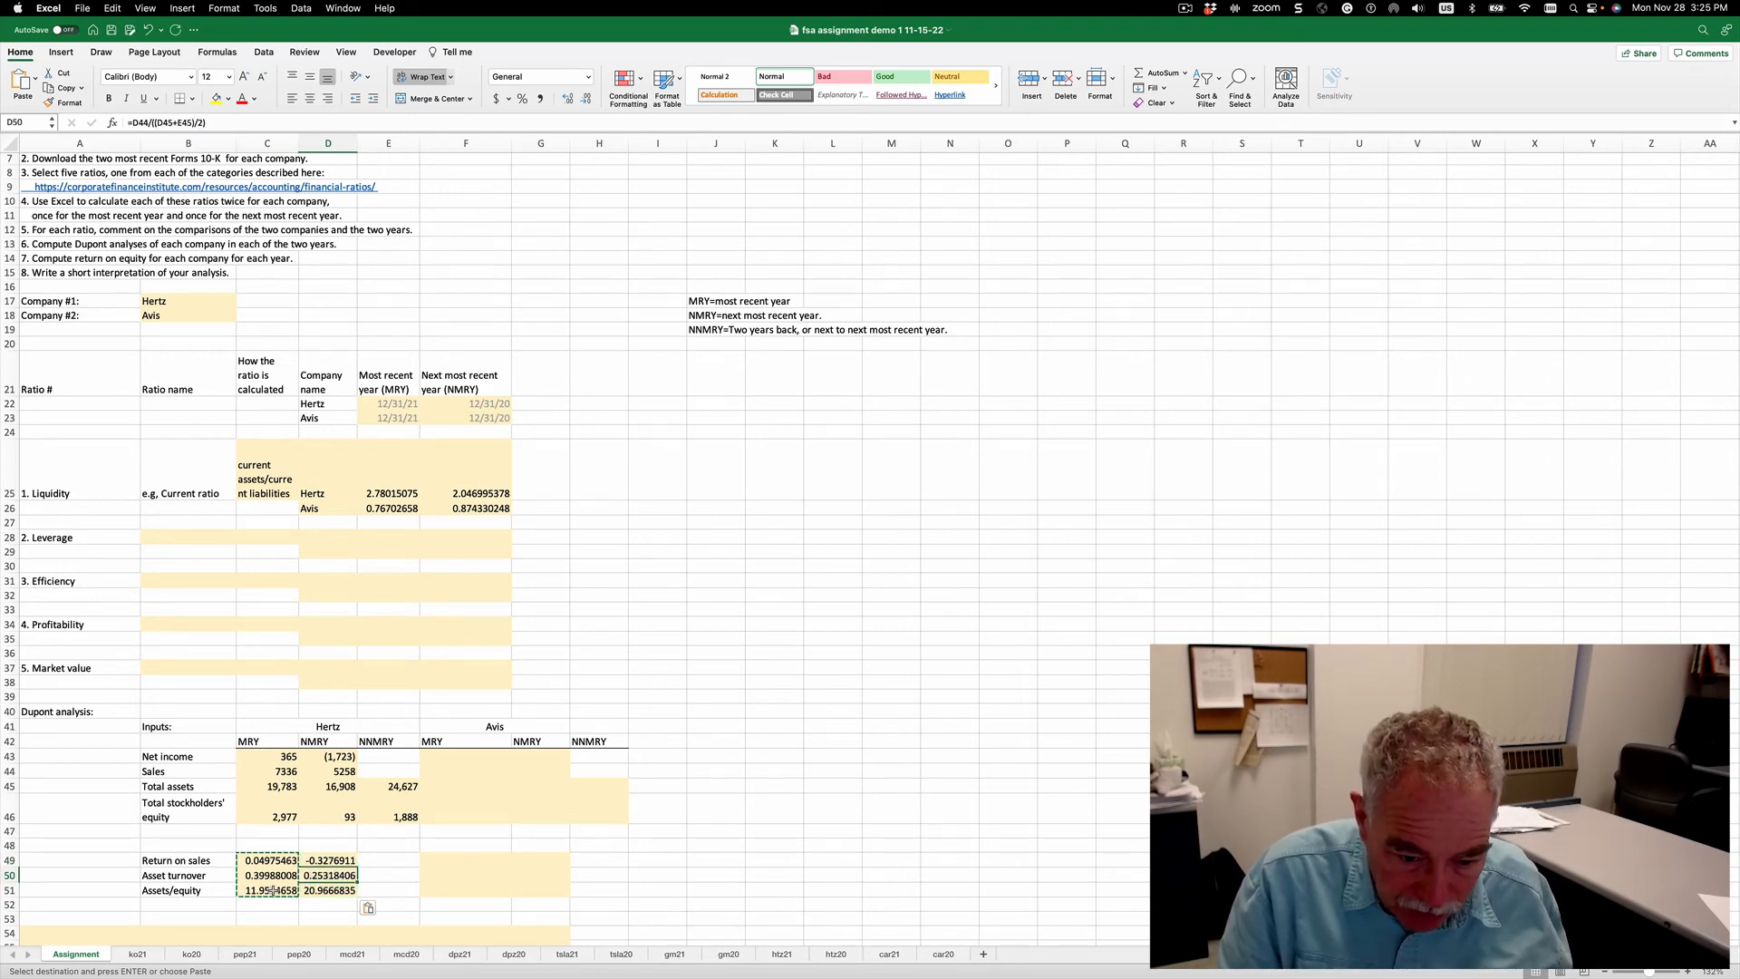
Start the interpretation in cell A54 with the sentence "2020 was the pandemic year.".
scroll(307, 886, "down", 1)
scroll(306, 886, "down", 1)
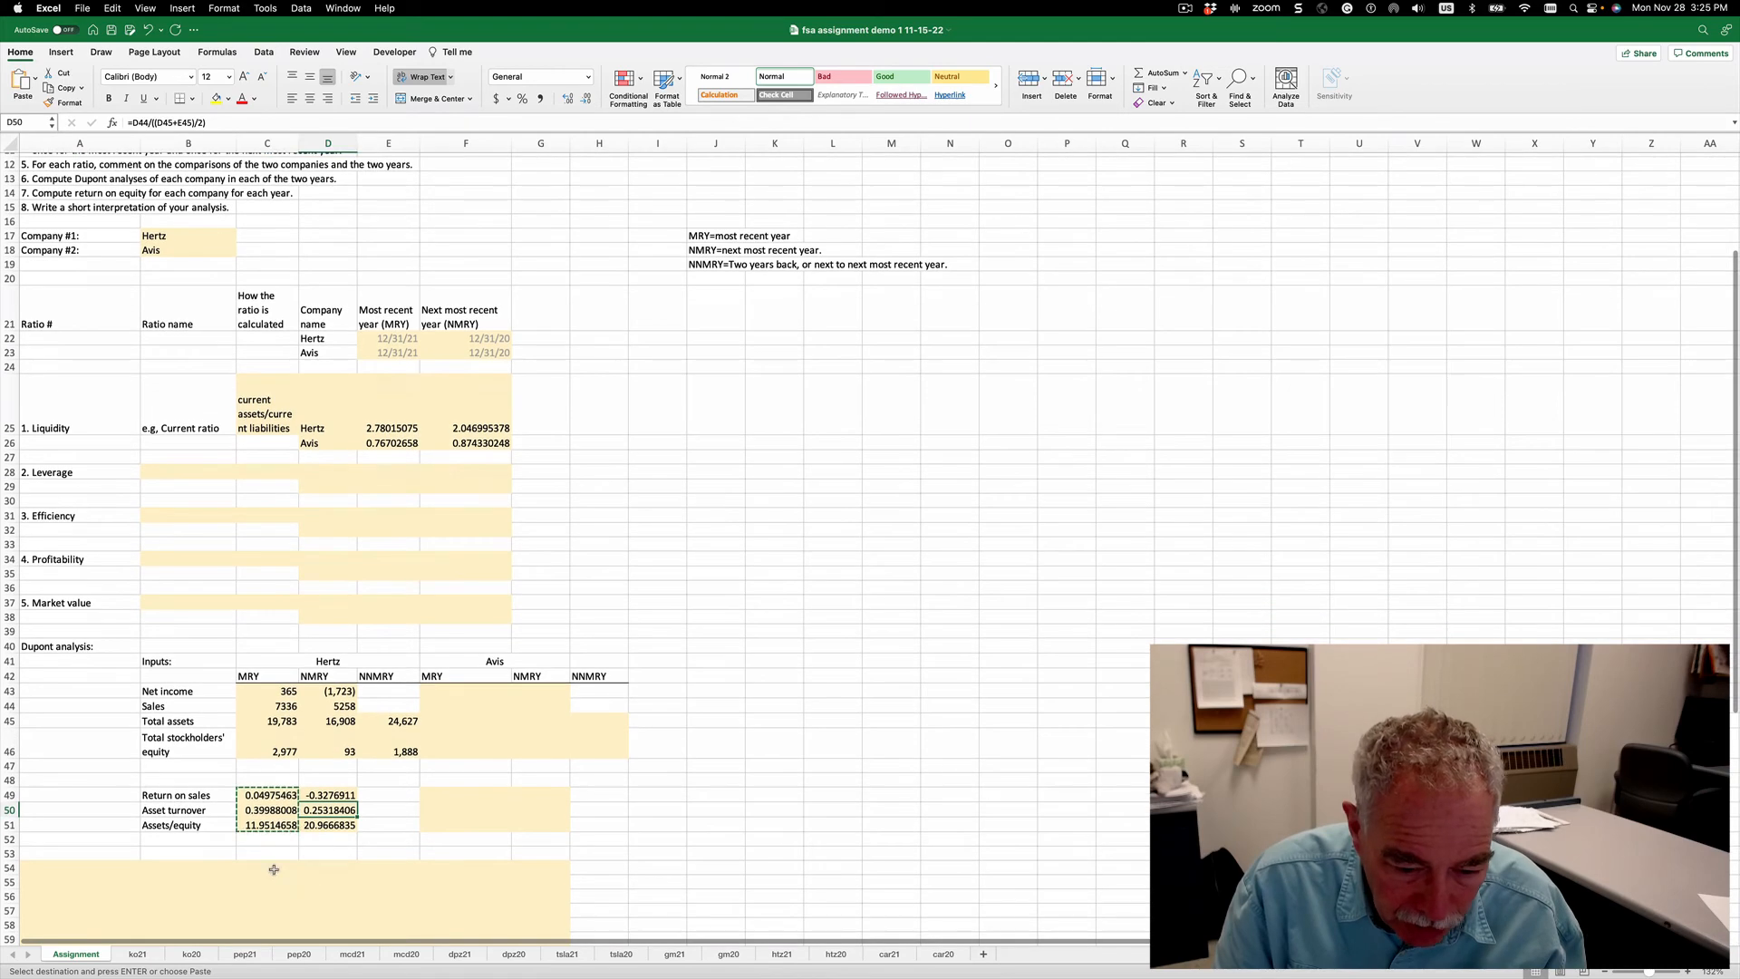
left_click(276, 868)
left_click(48, 870)
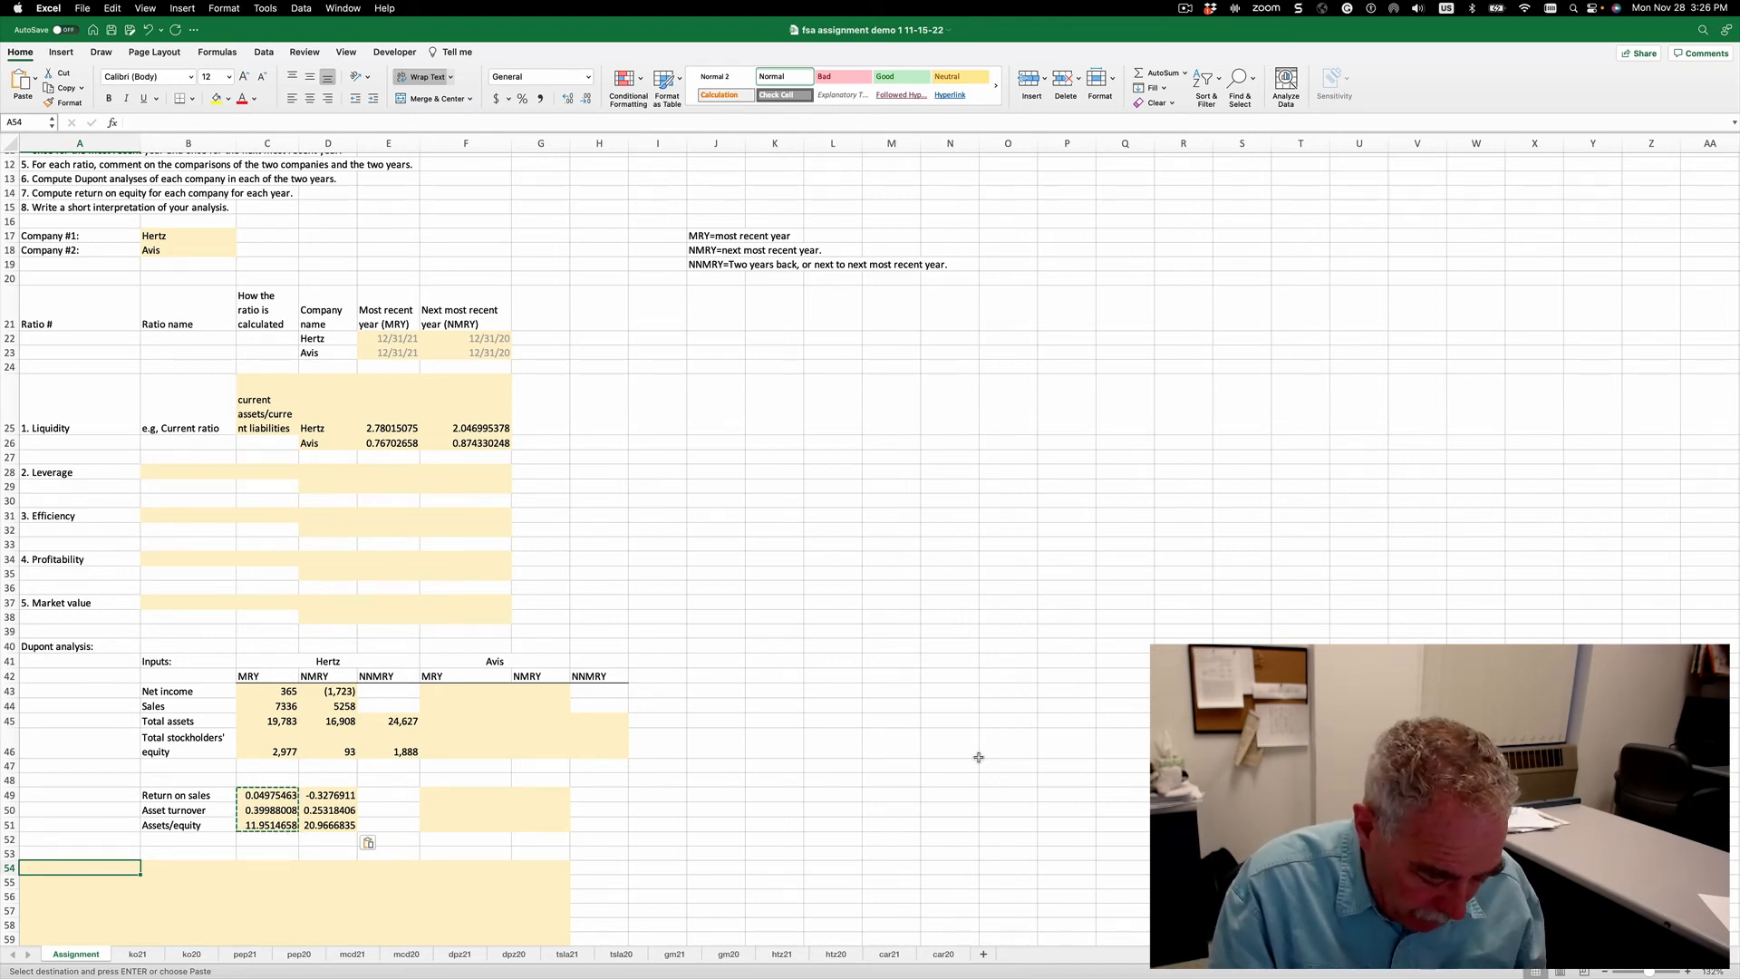
type("20")
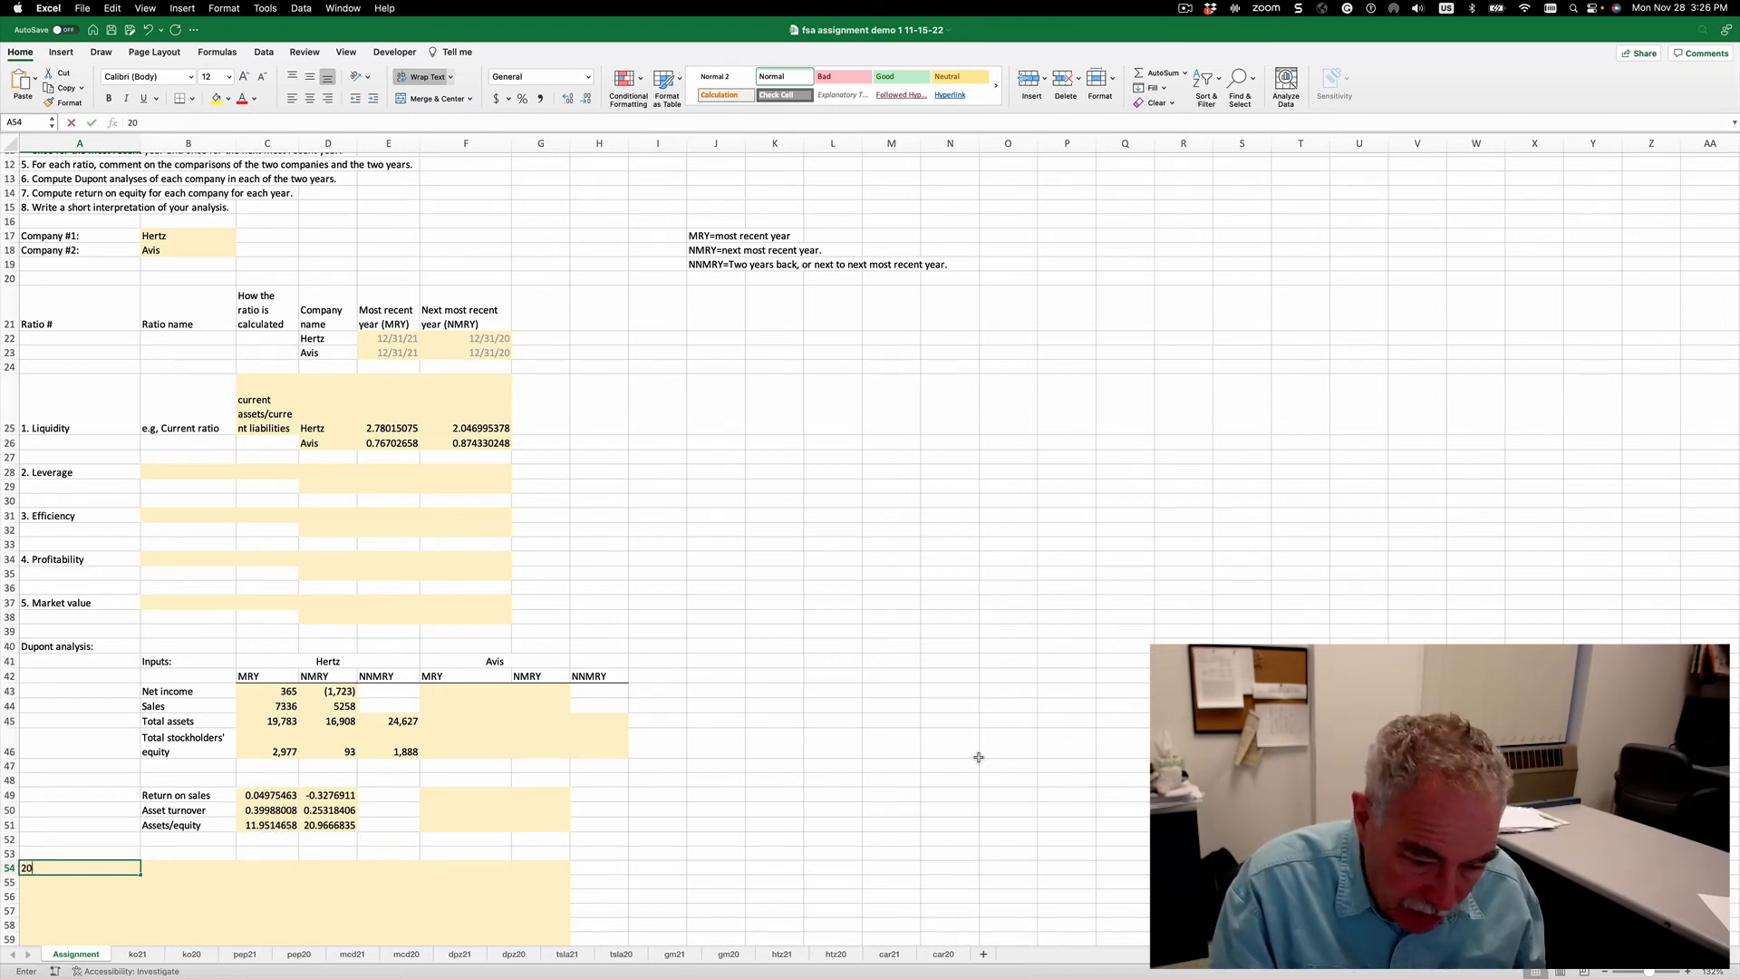
type("20 w")
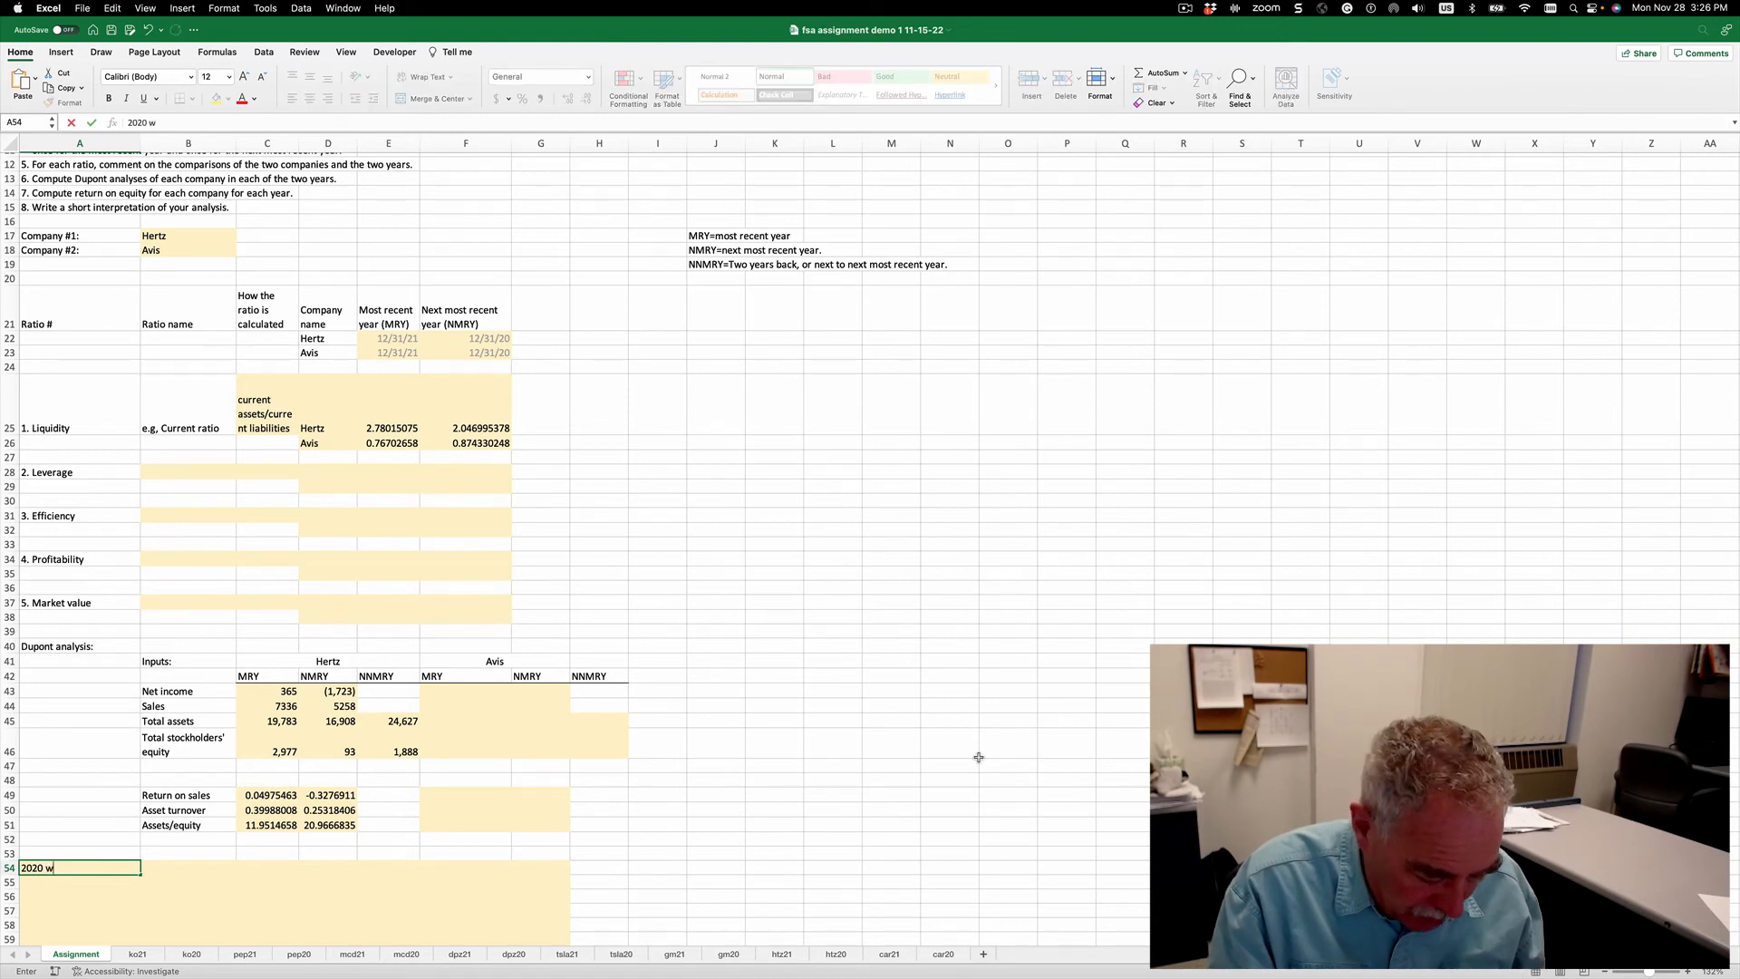
type("as ")
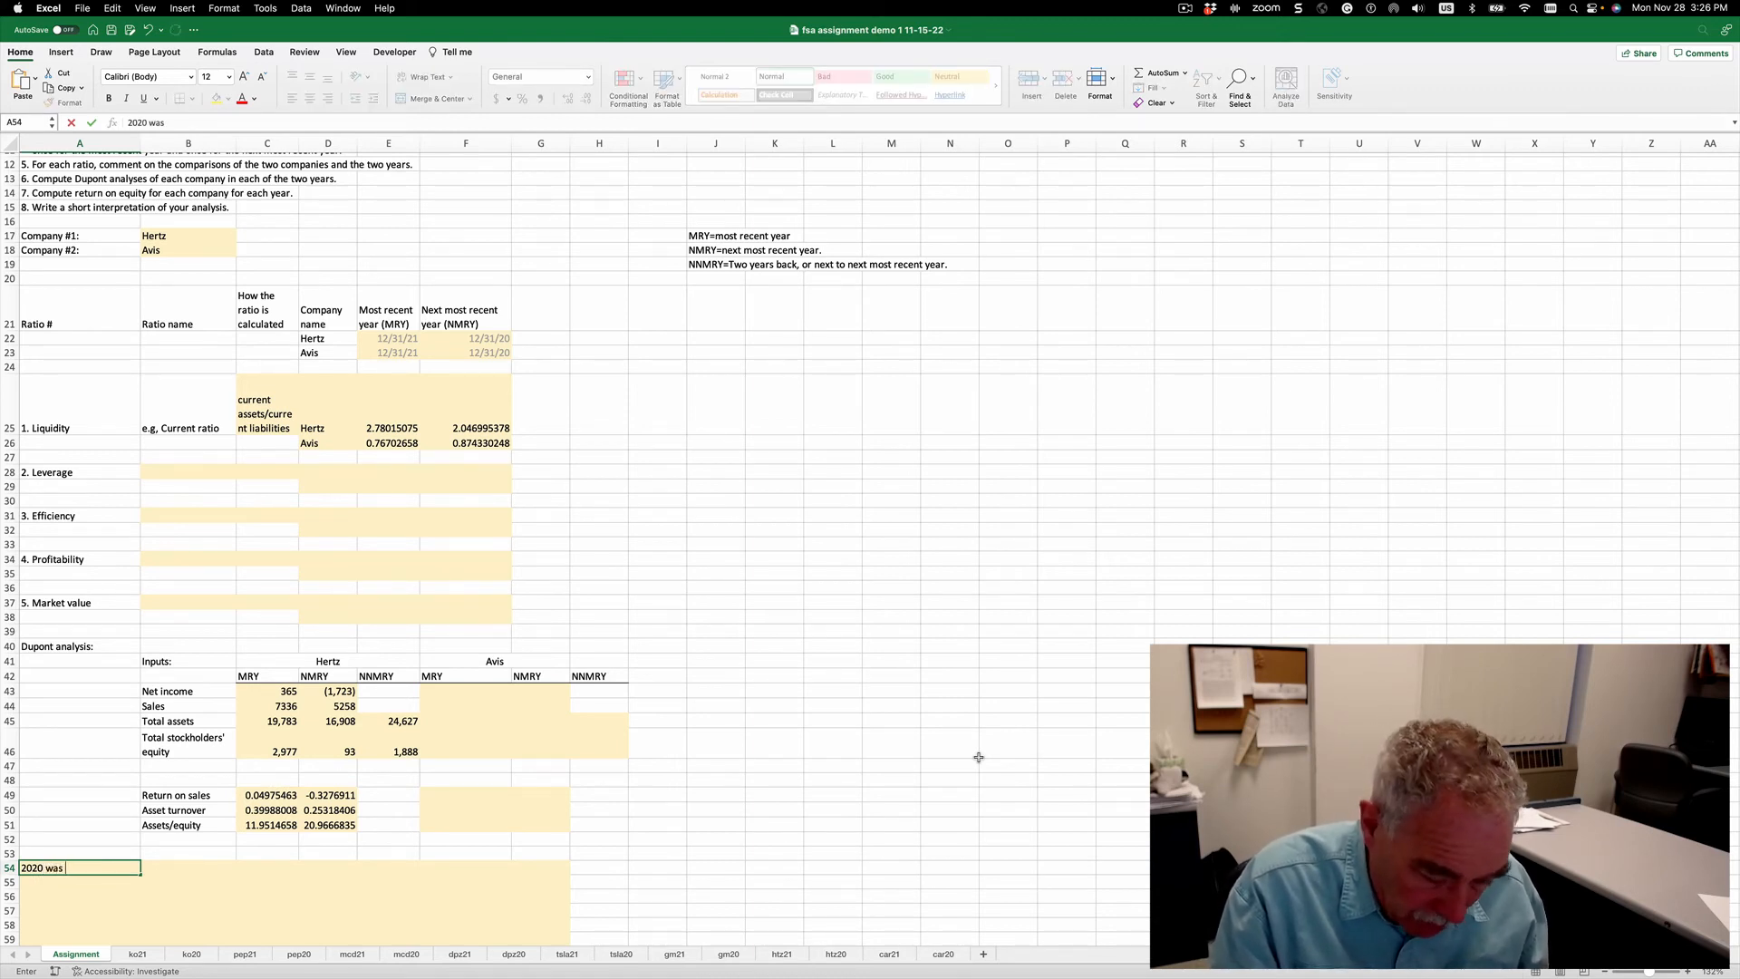
type("the pand")
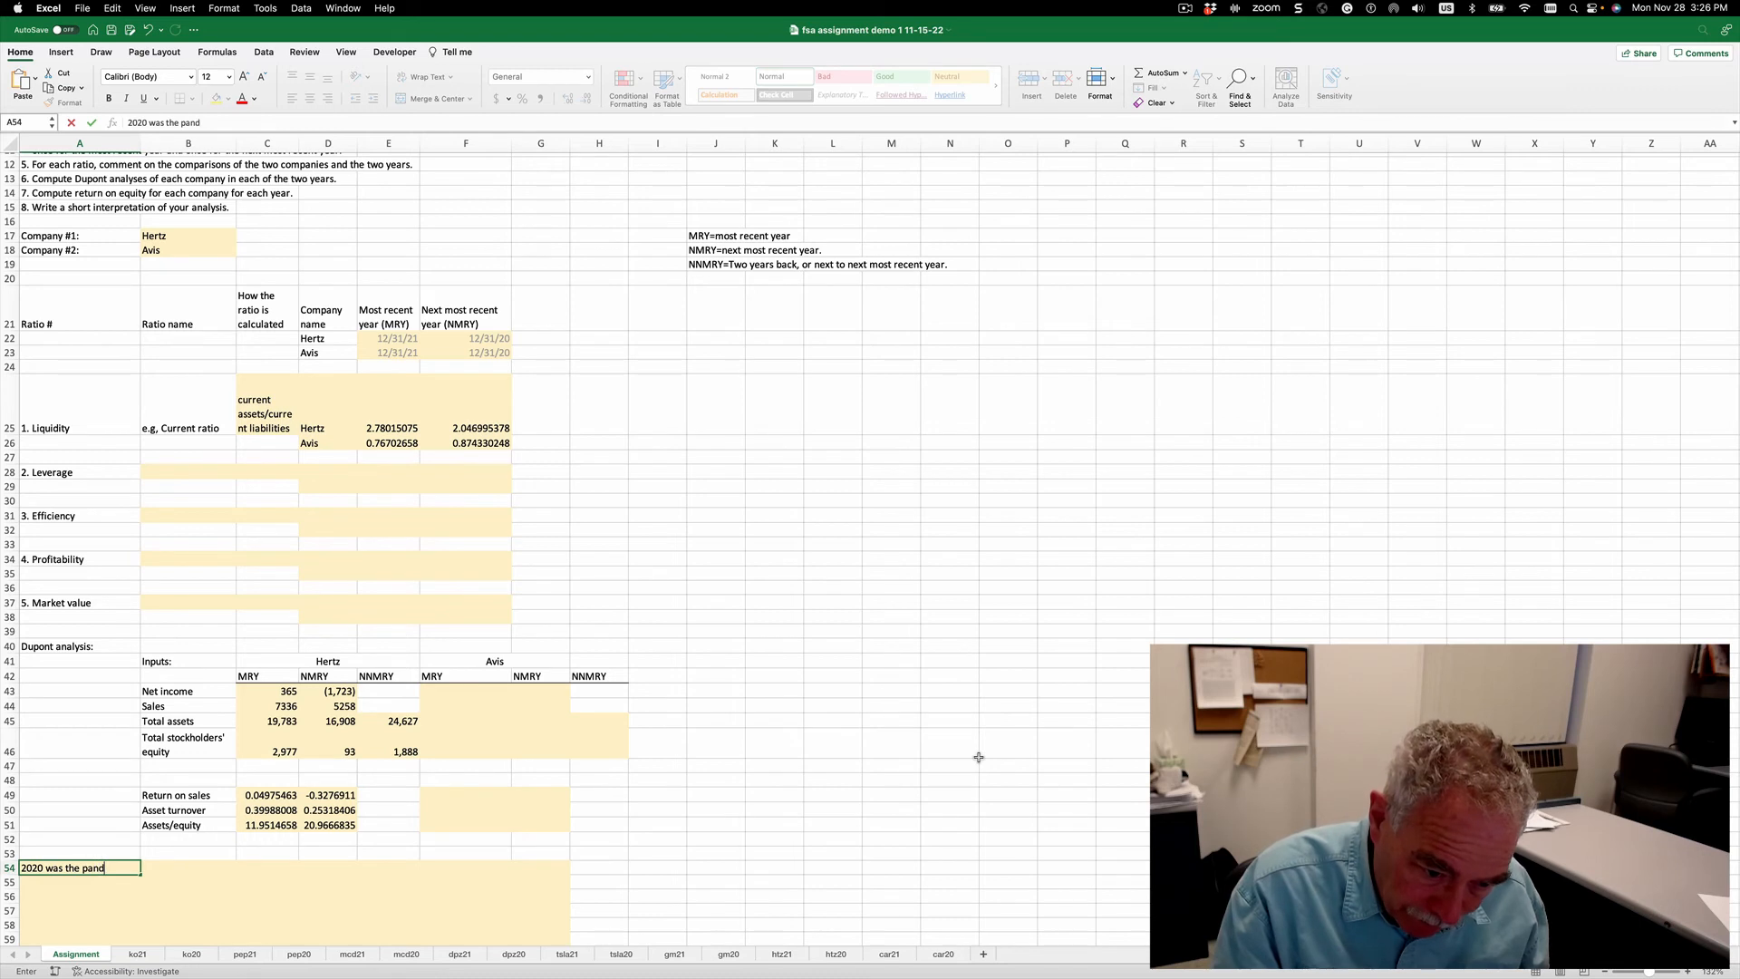
type("emic")
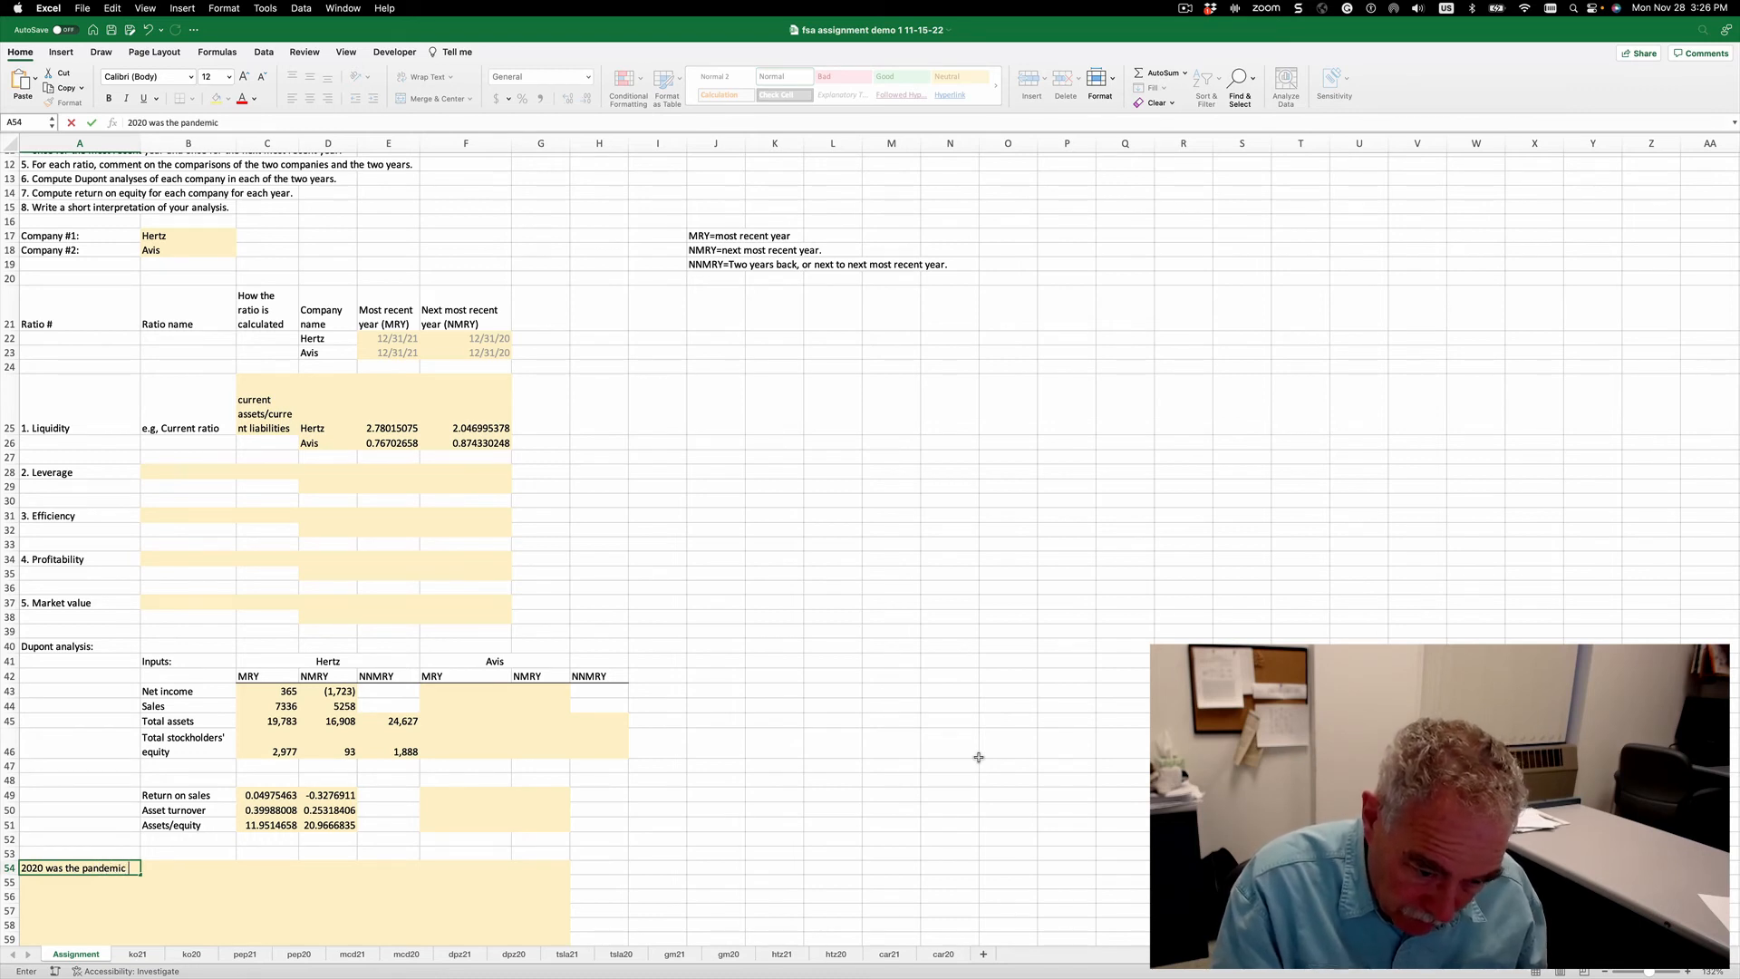
type(" year")
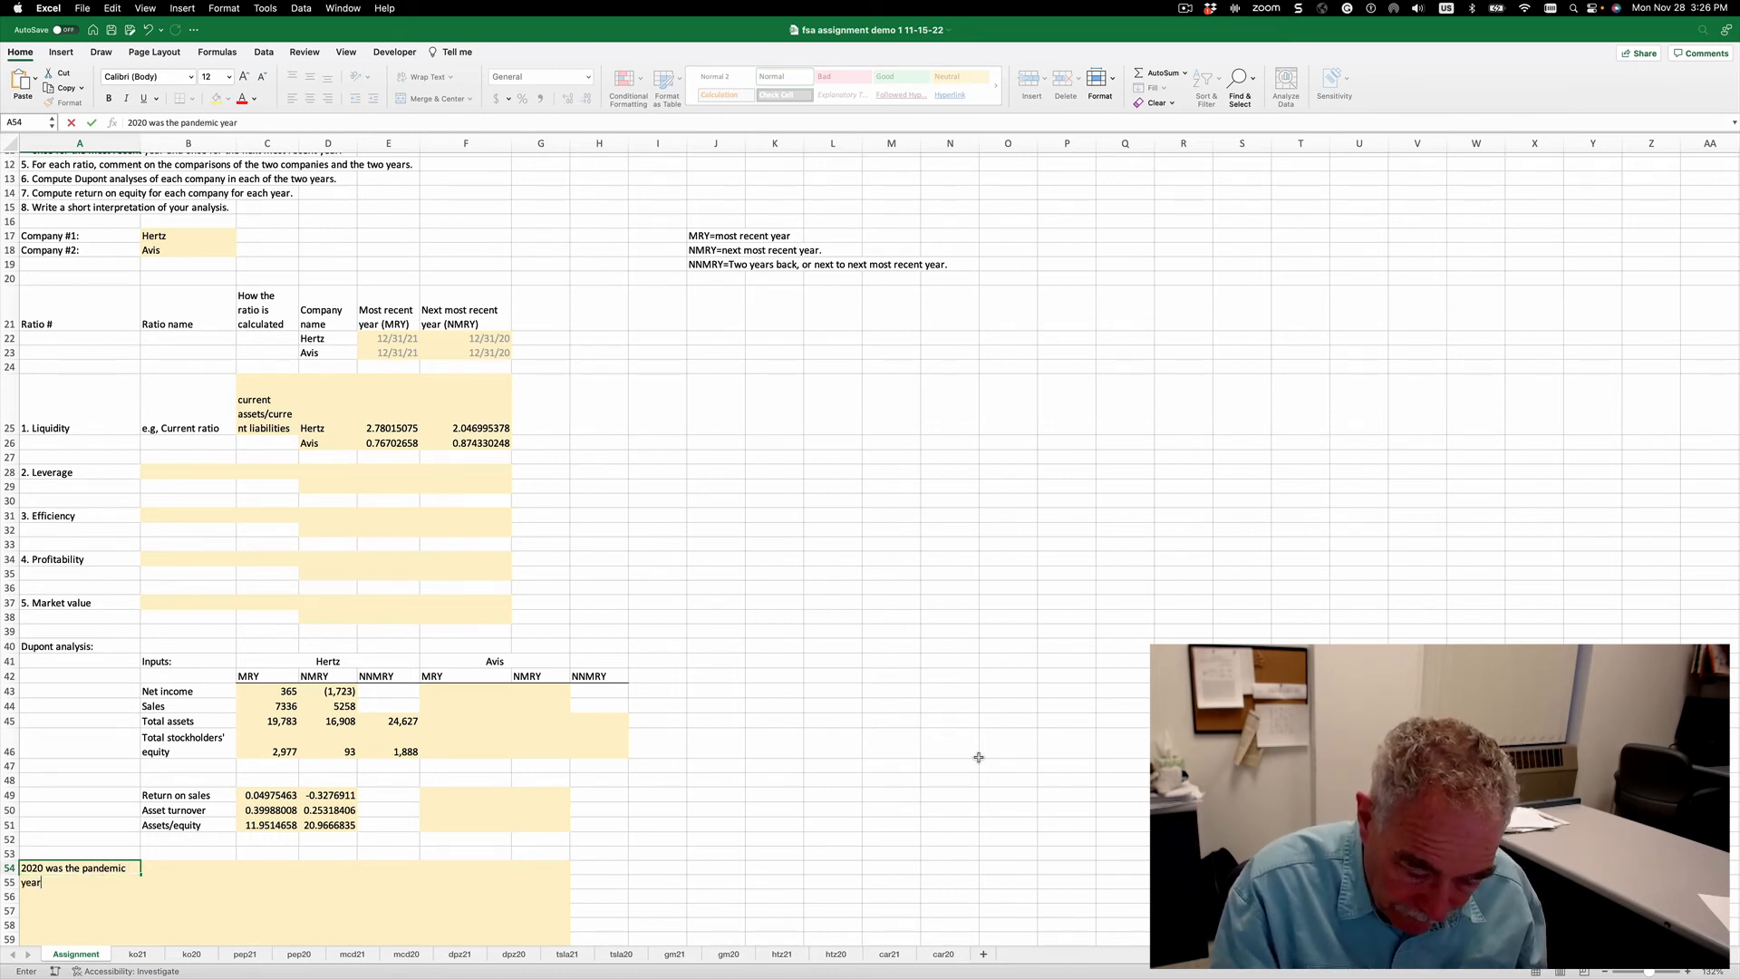
type(".")
key("Return")
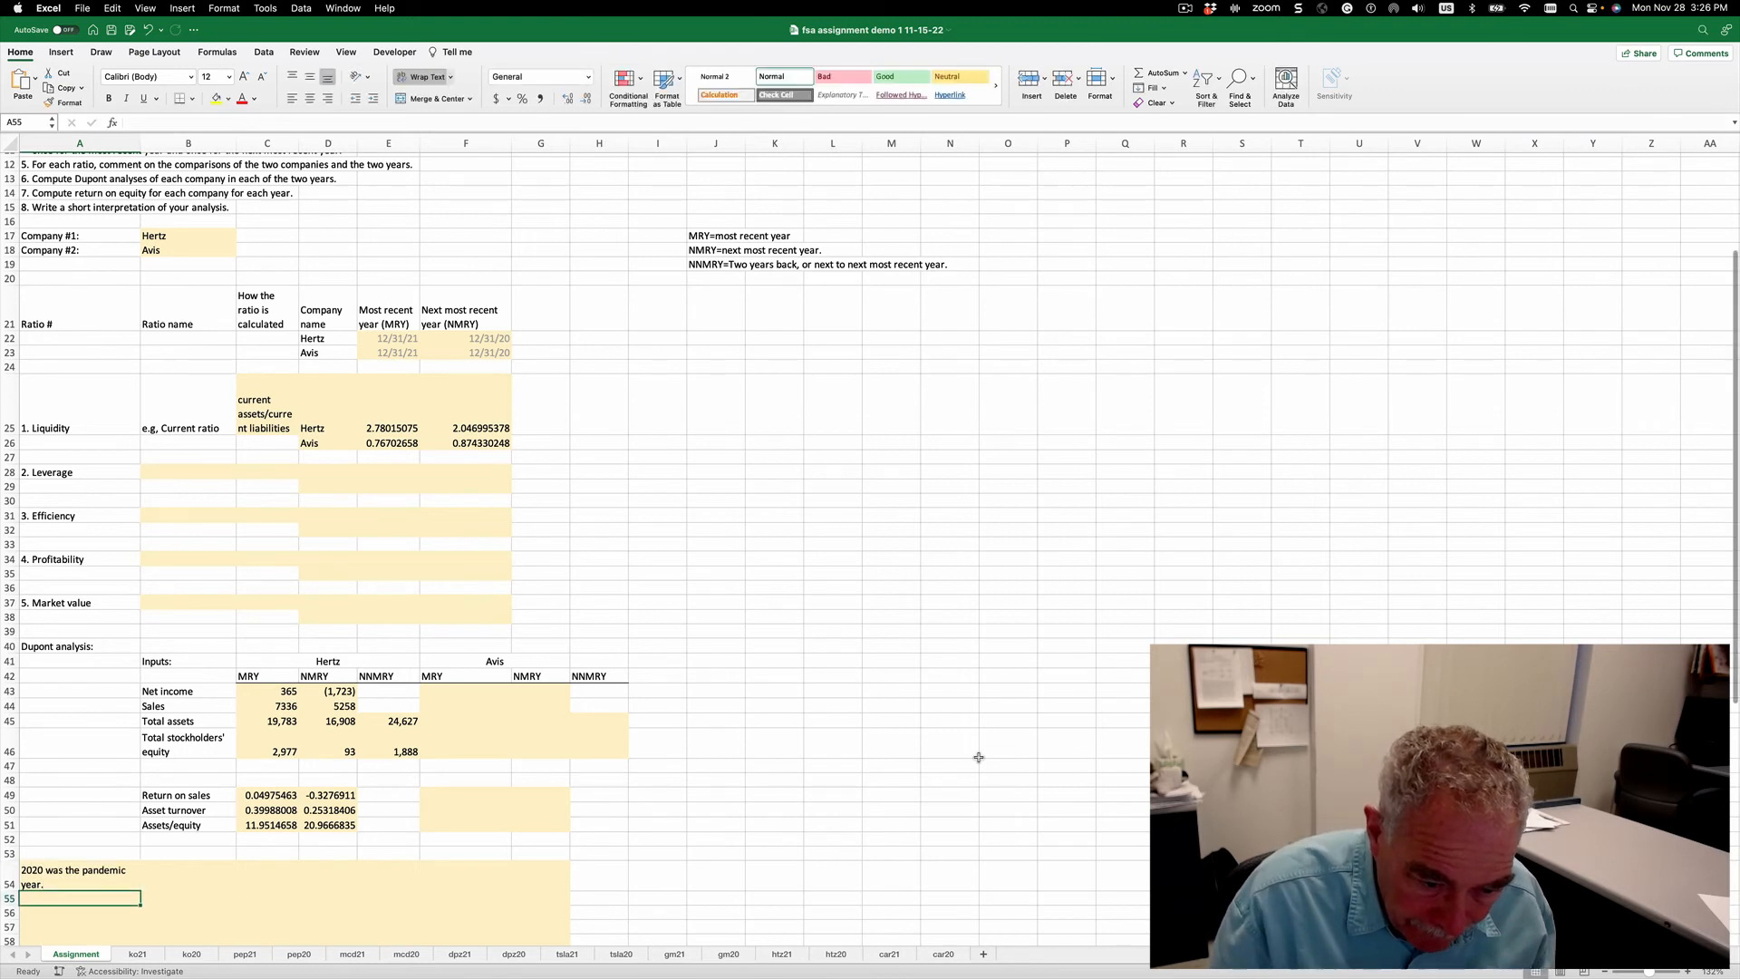
Merge cells A54:G54 and left-align the interpretation sentence.
left_click_drag(80, 873, 535, 885)
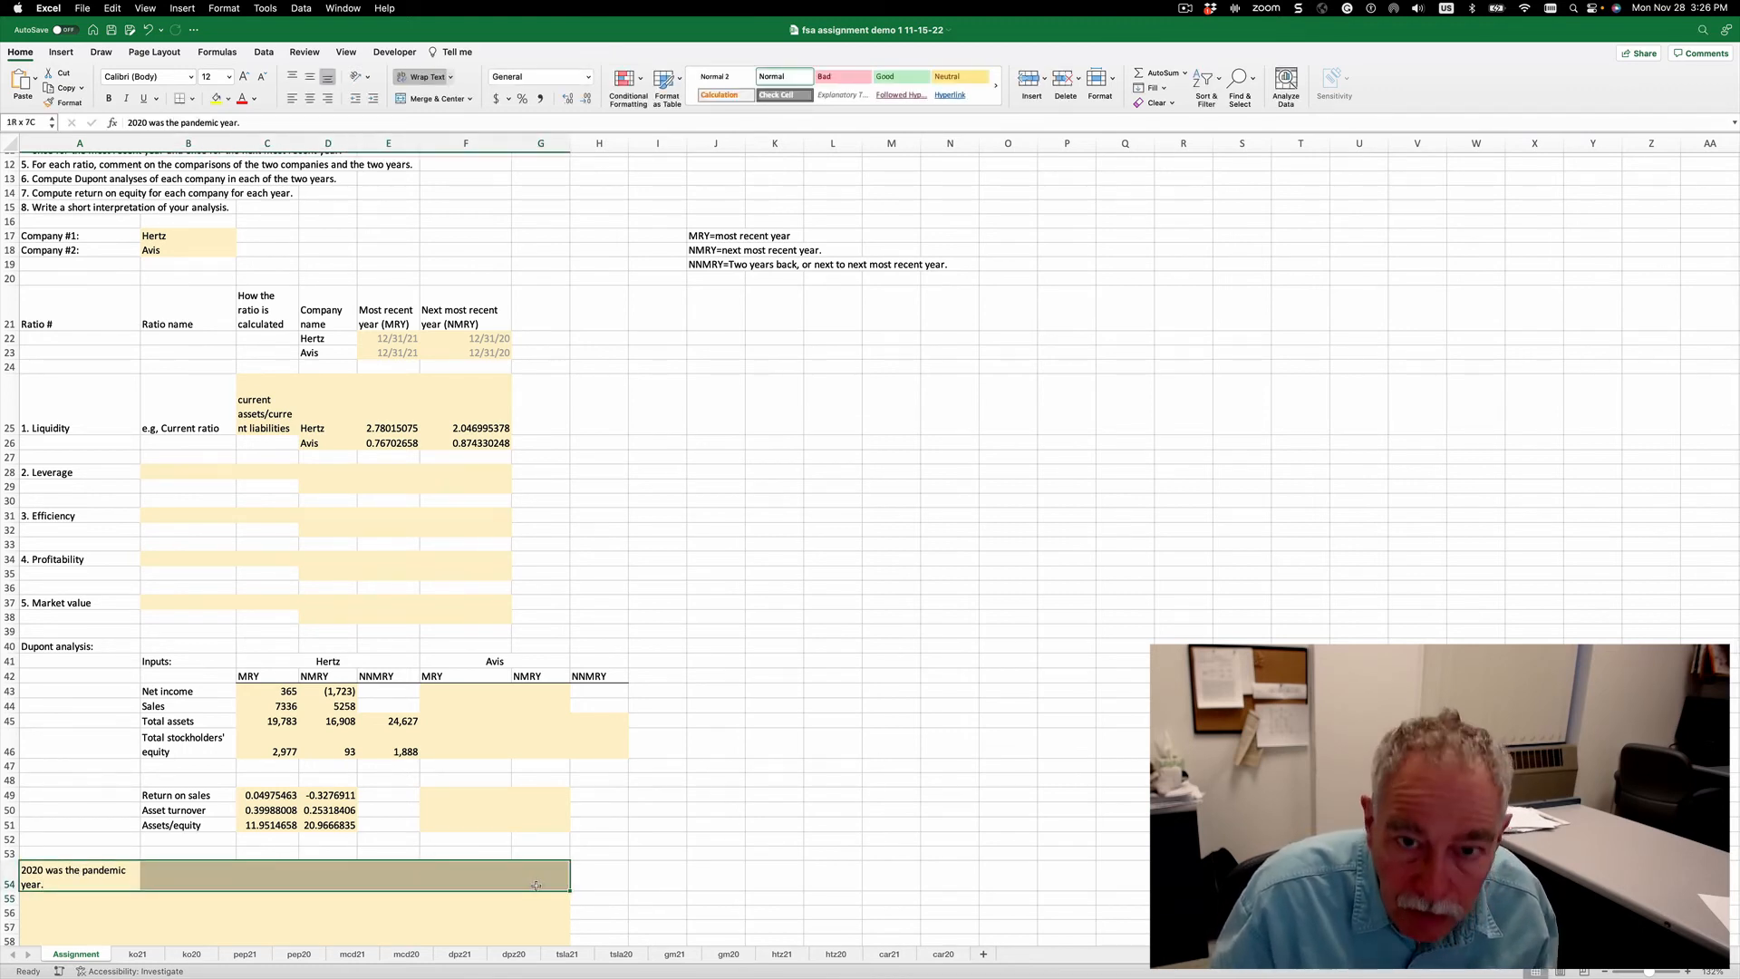
left_click(430, 100)
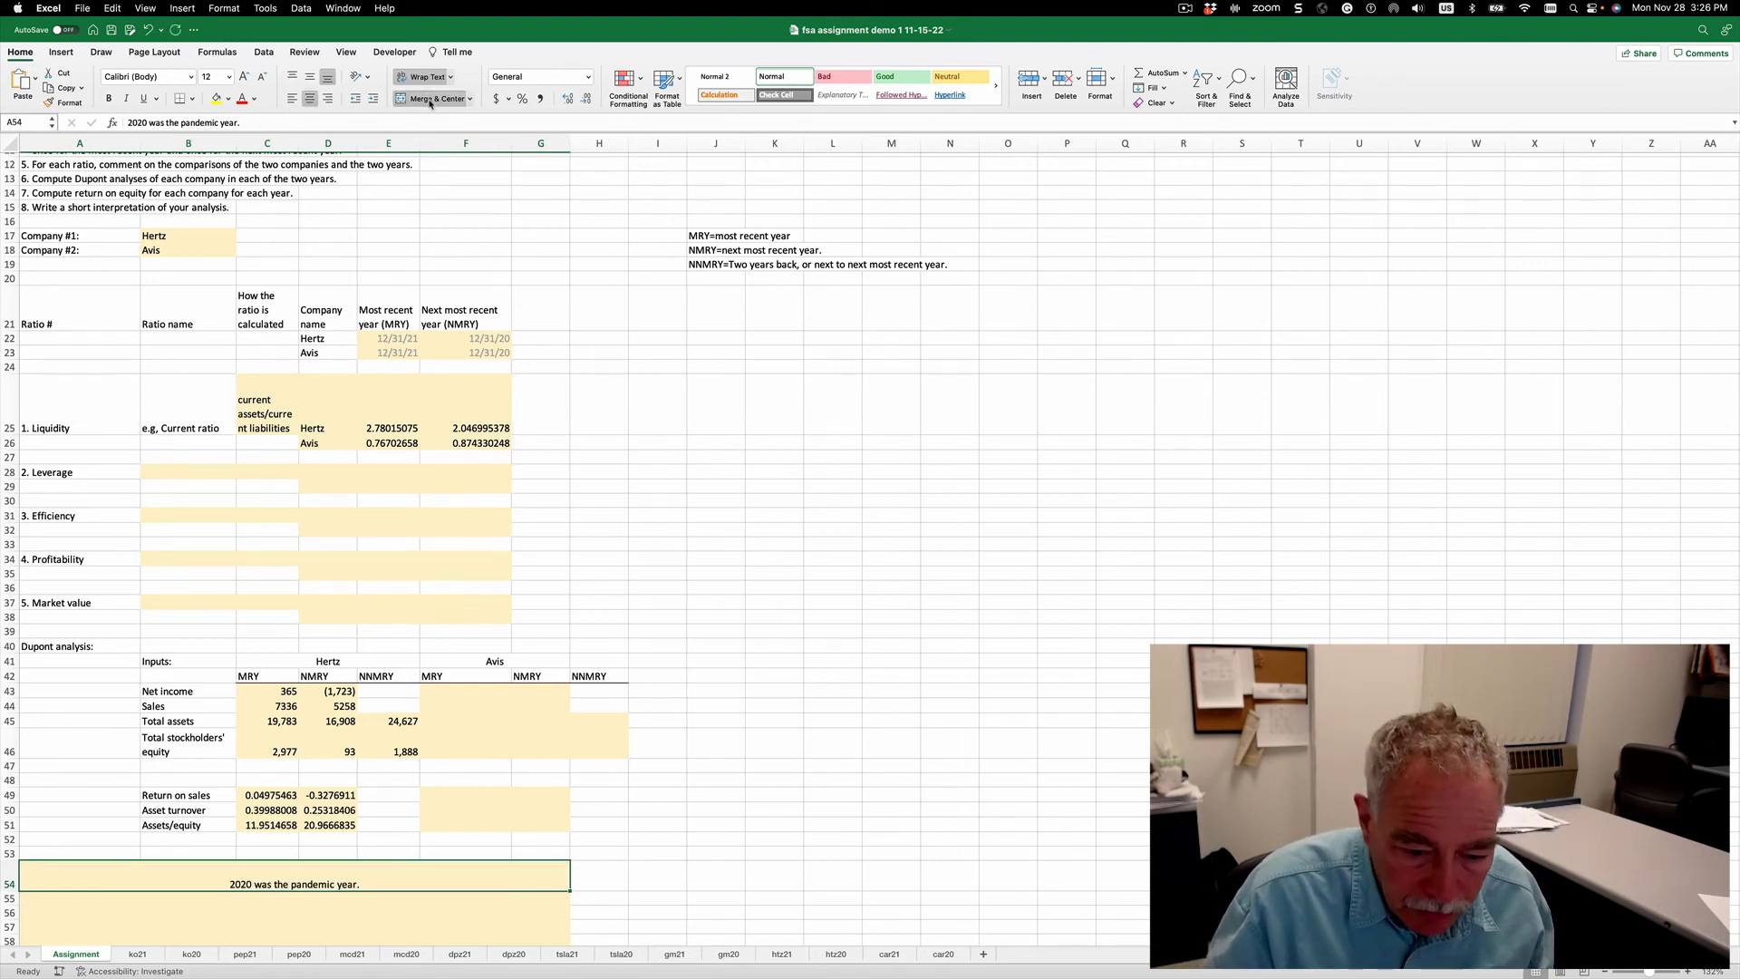
left_click(293, 98)
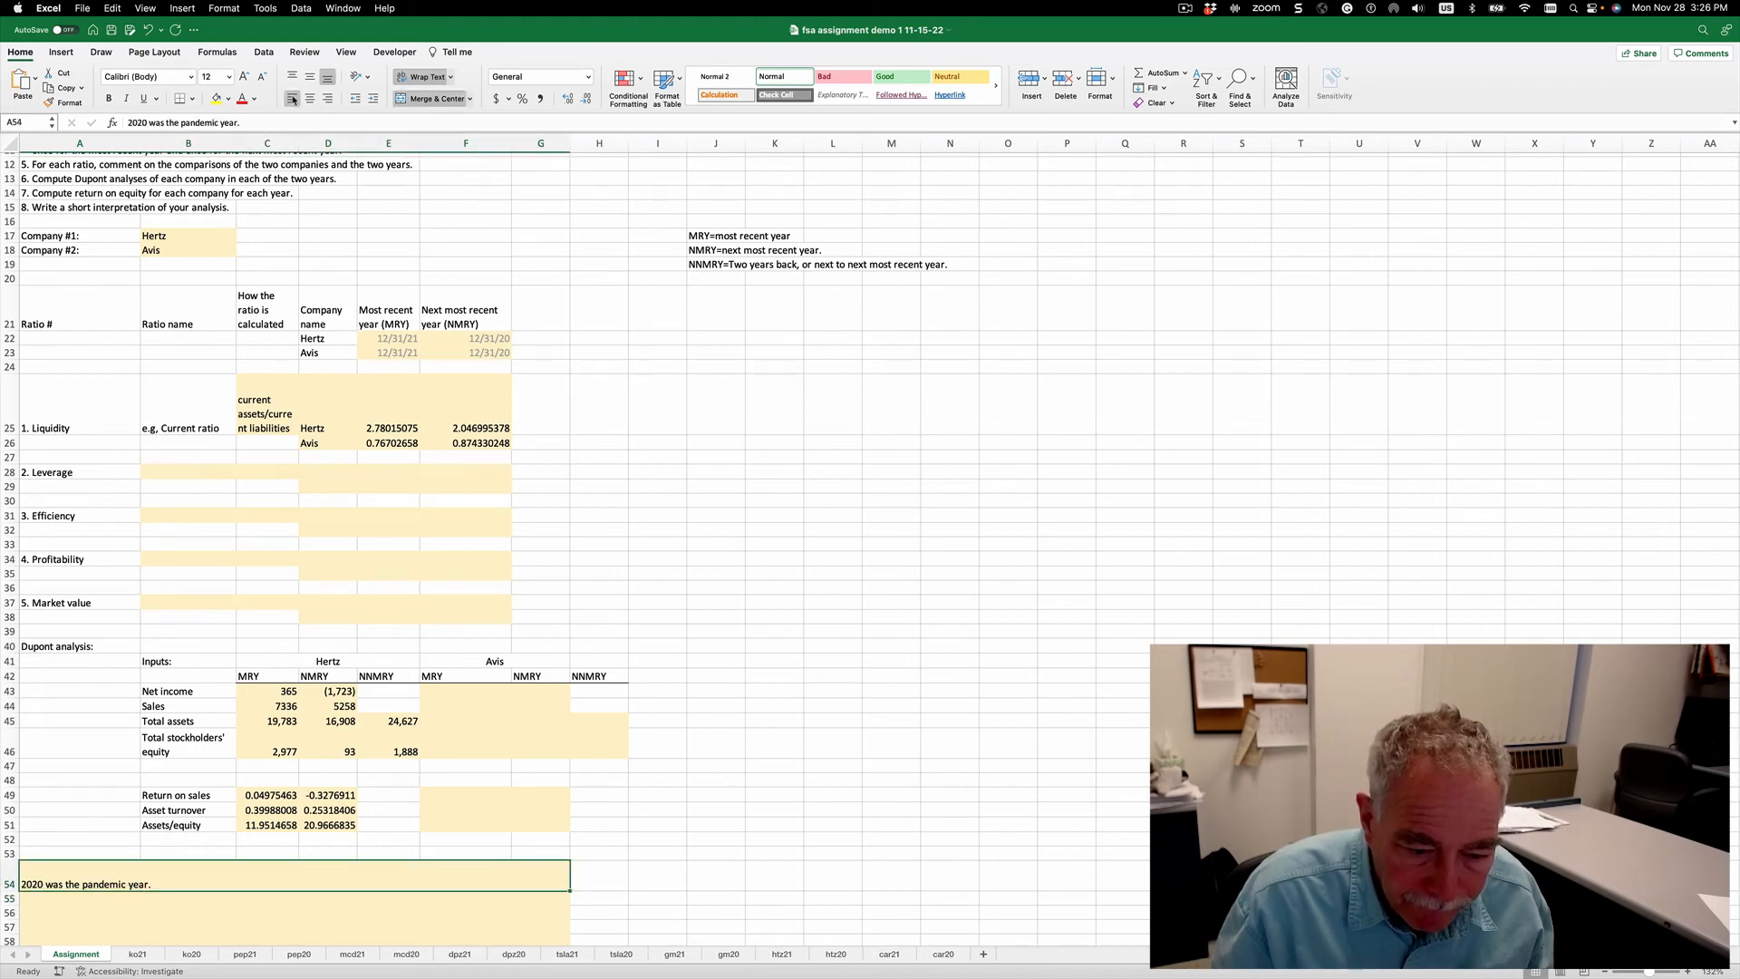
Merge the whole shaded interpretation area A54:G62 into one cell and left-align its text.
key("shift+Down")
key("shift+Down")
key("shift+Down")
key("shift+Down")
key("shift+Down")
key("shift+Down")
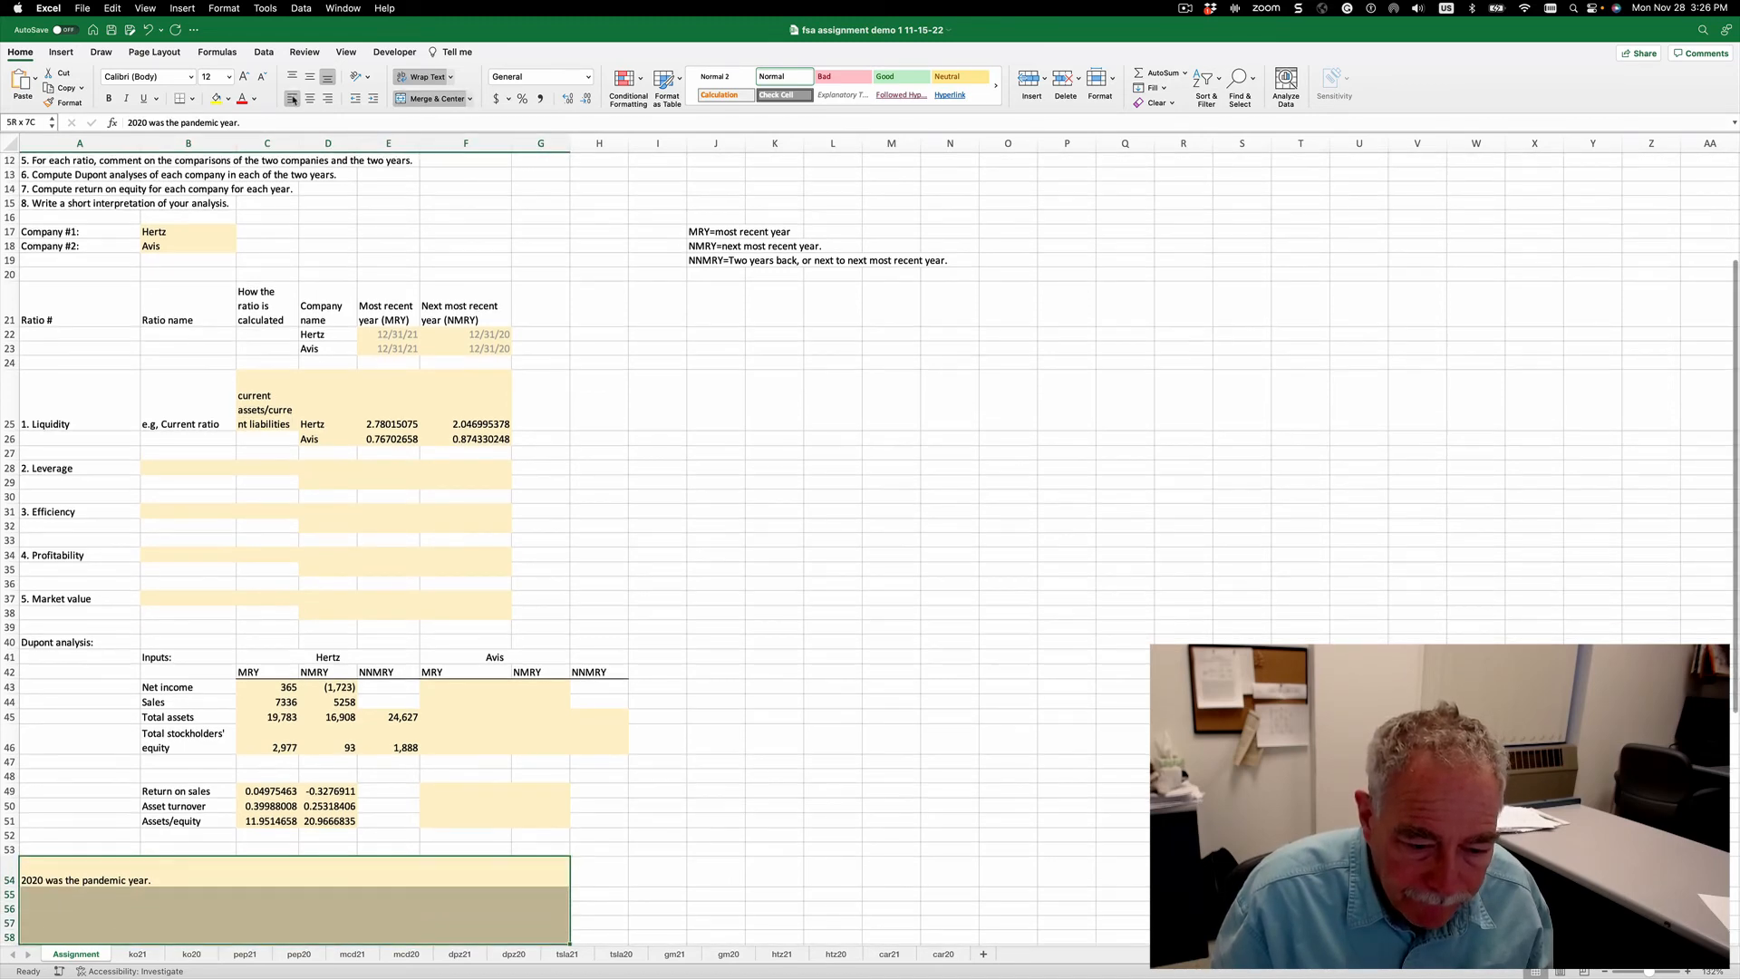
key("shift+Down")
key("shift+Down")
key("shift+Down")
key("shift+Down")
key("shift+Down")
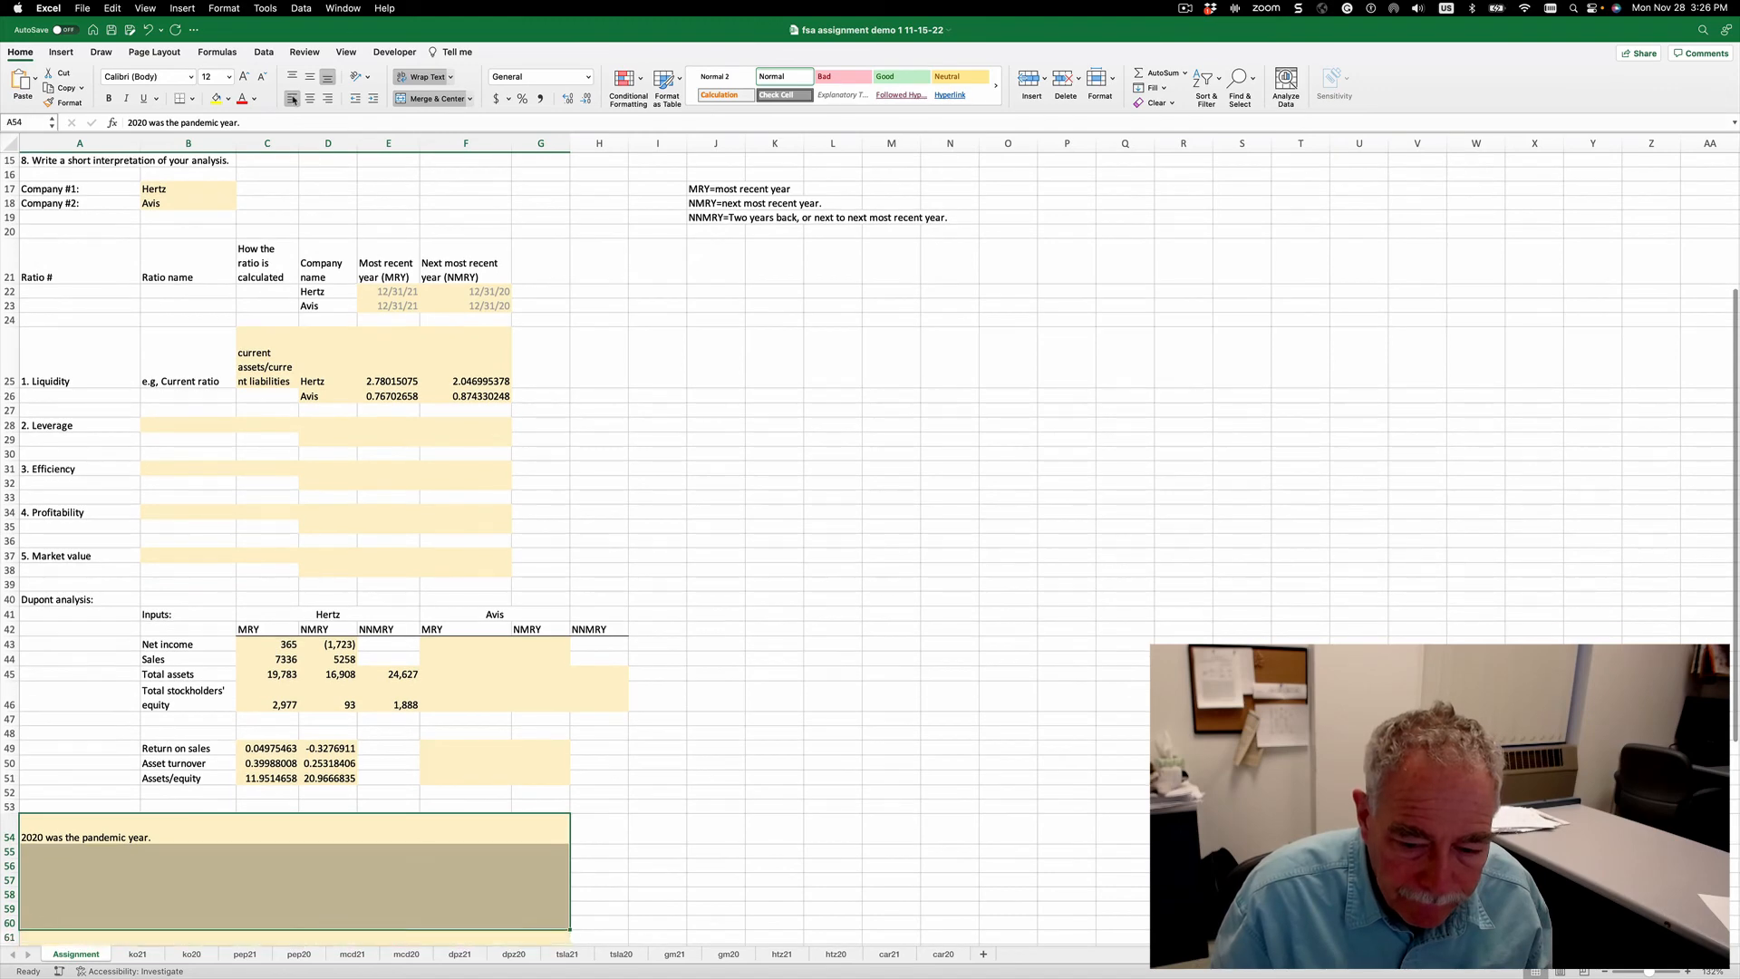
key("shift+Up")
key("shift+Up")
key("shift+Up")
key("shift+Up")
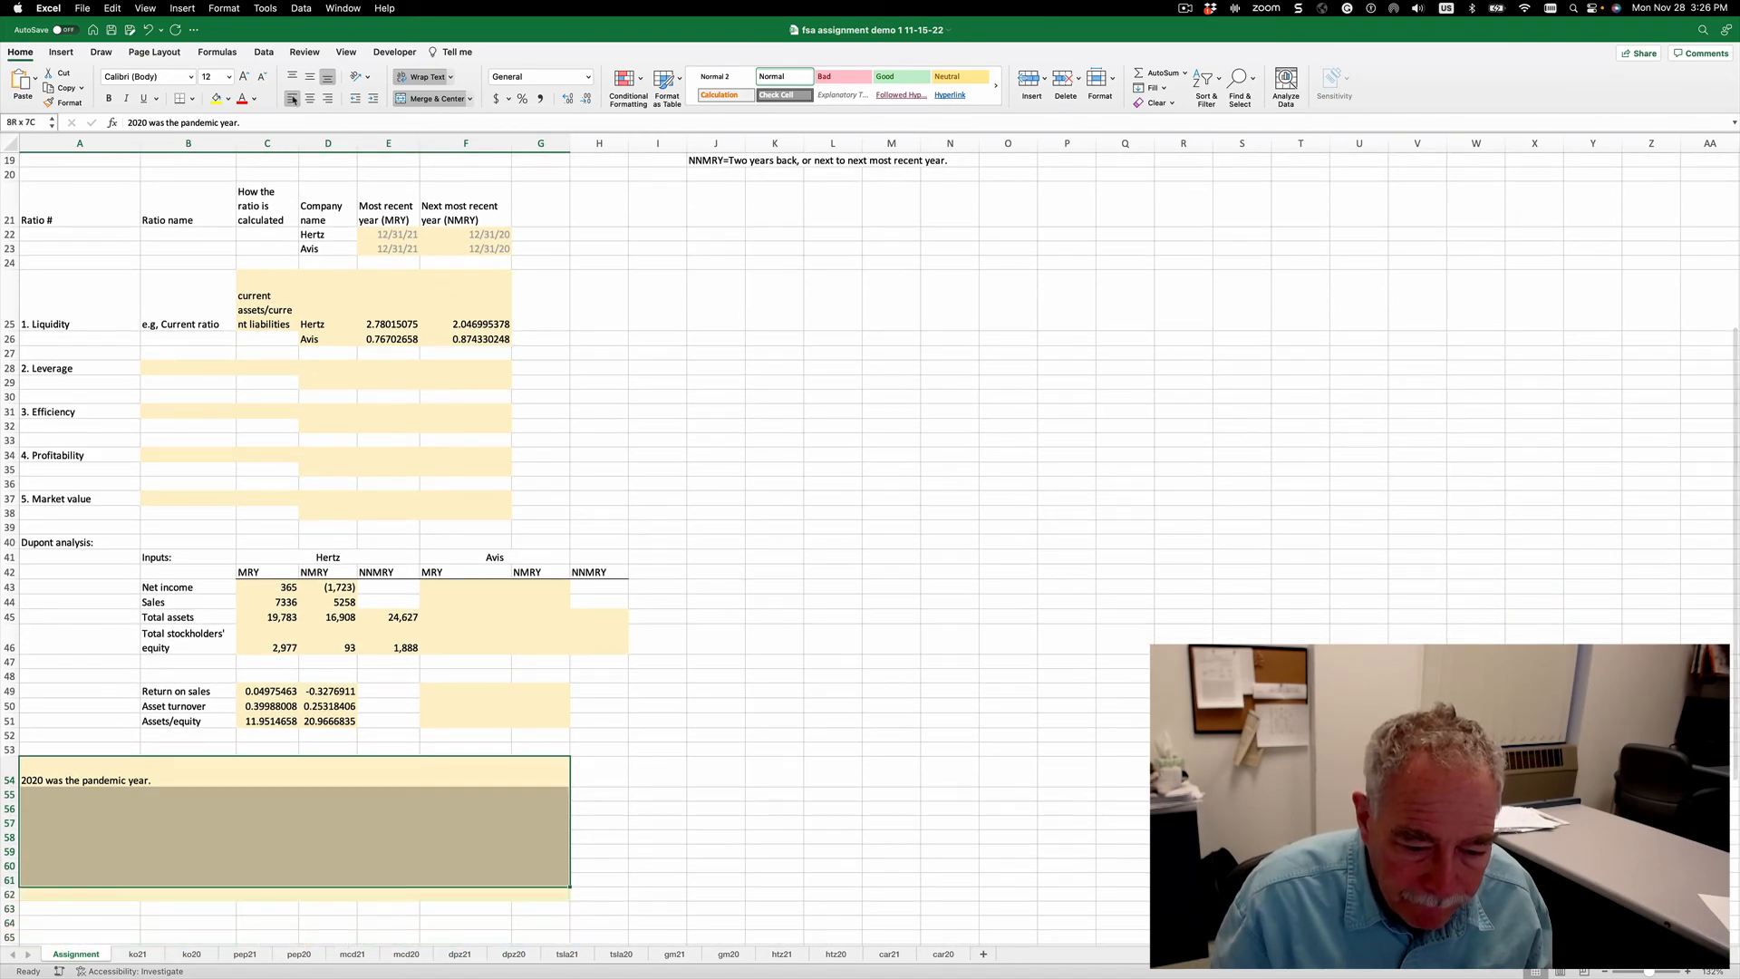
key("shift+Down")
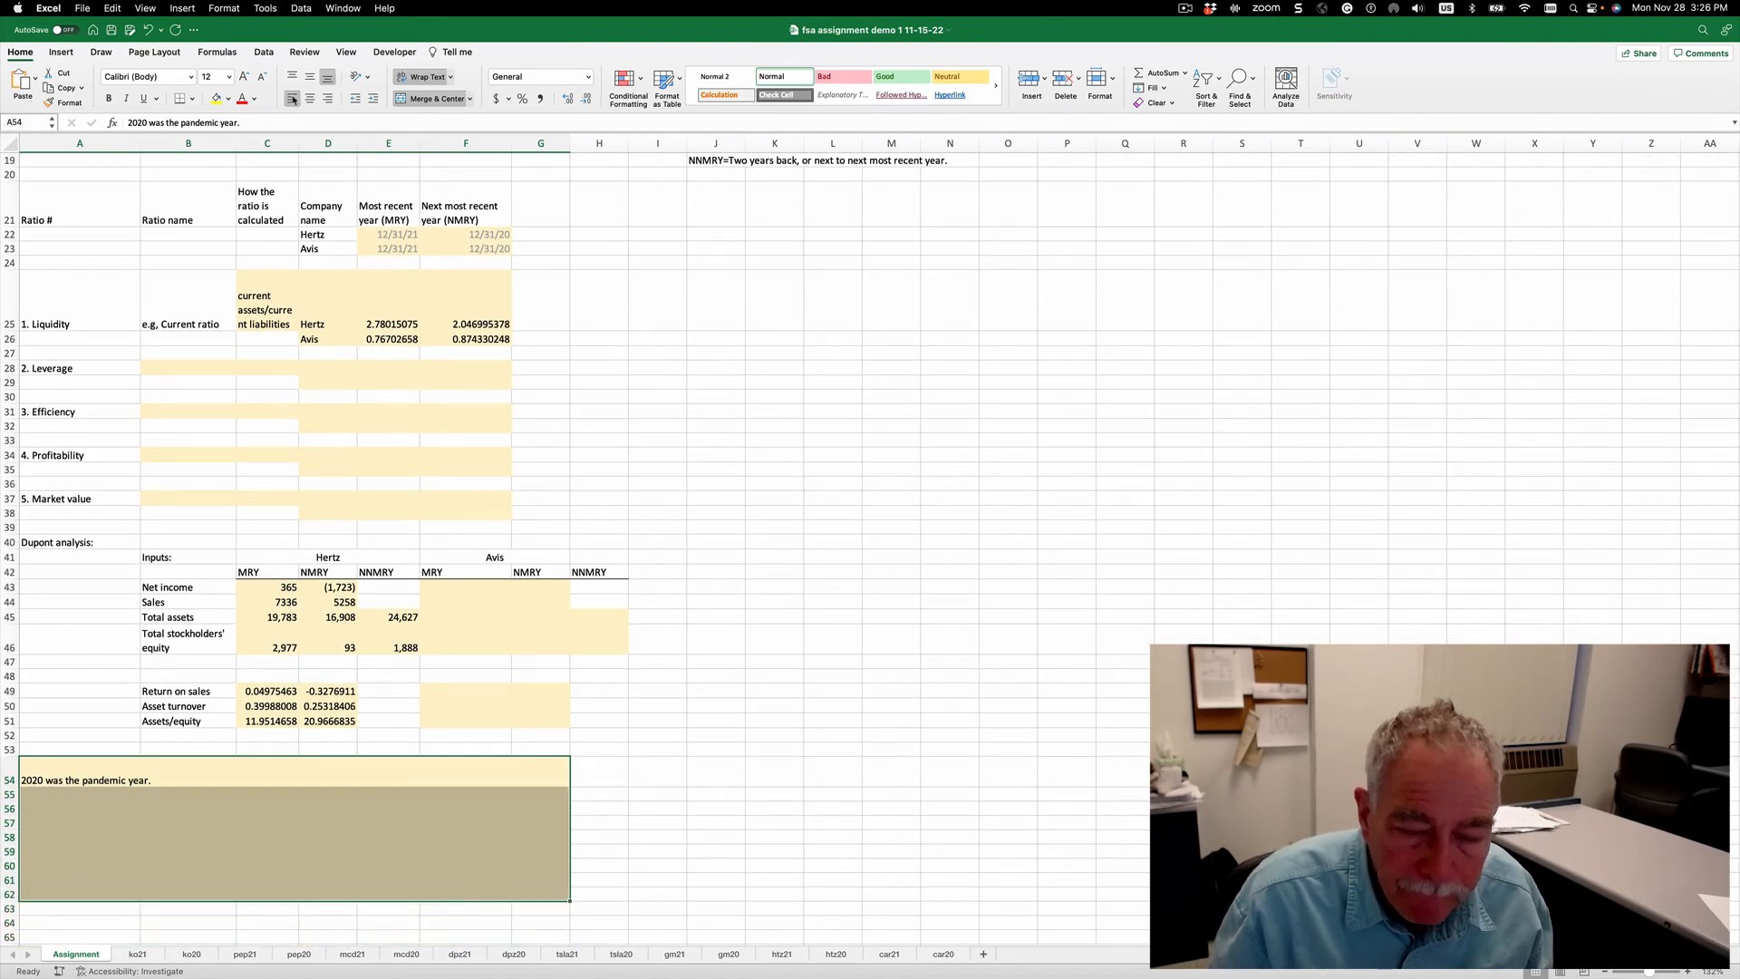
left_click(407, 100)
left_click(417, 99)
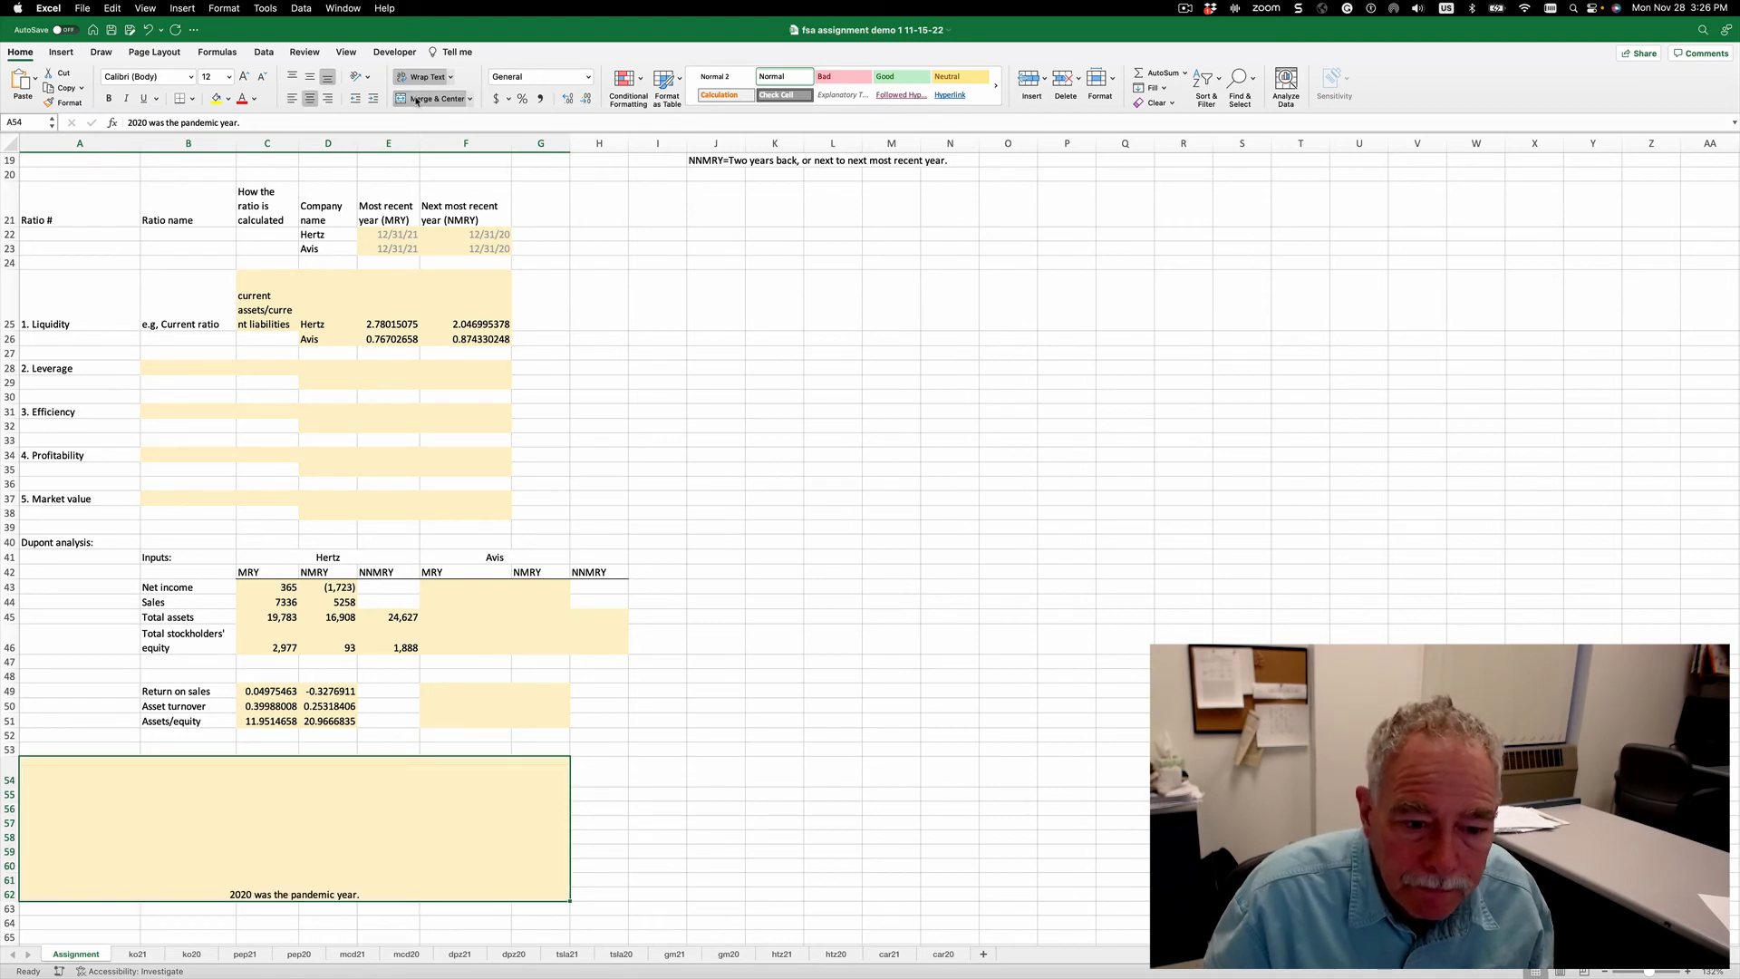
left_click(292, 97)
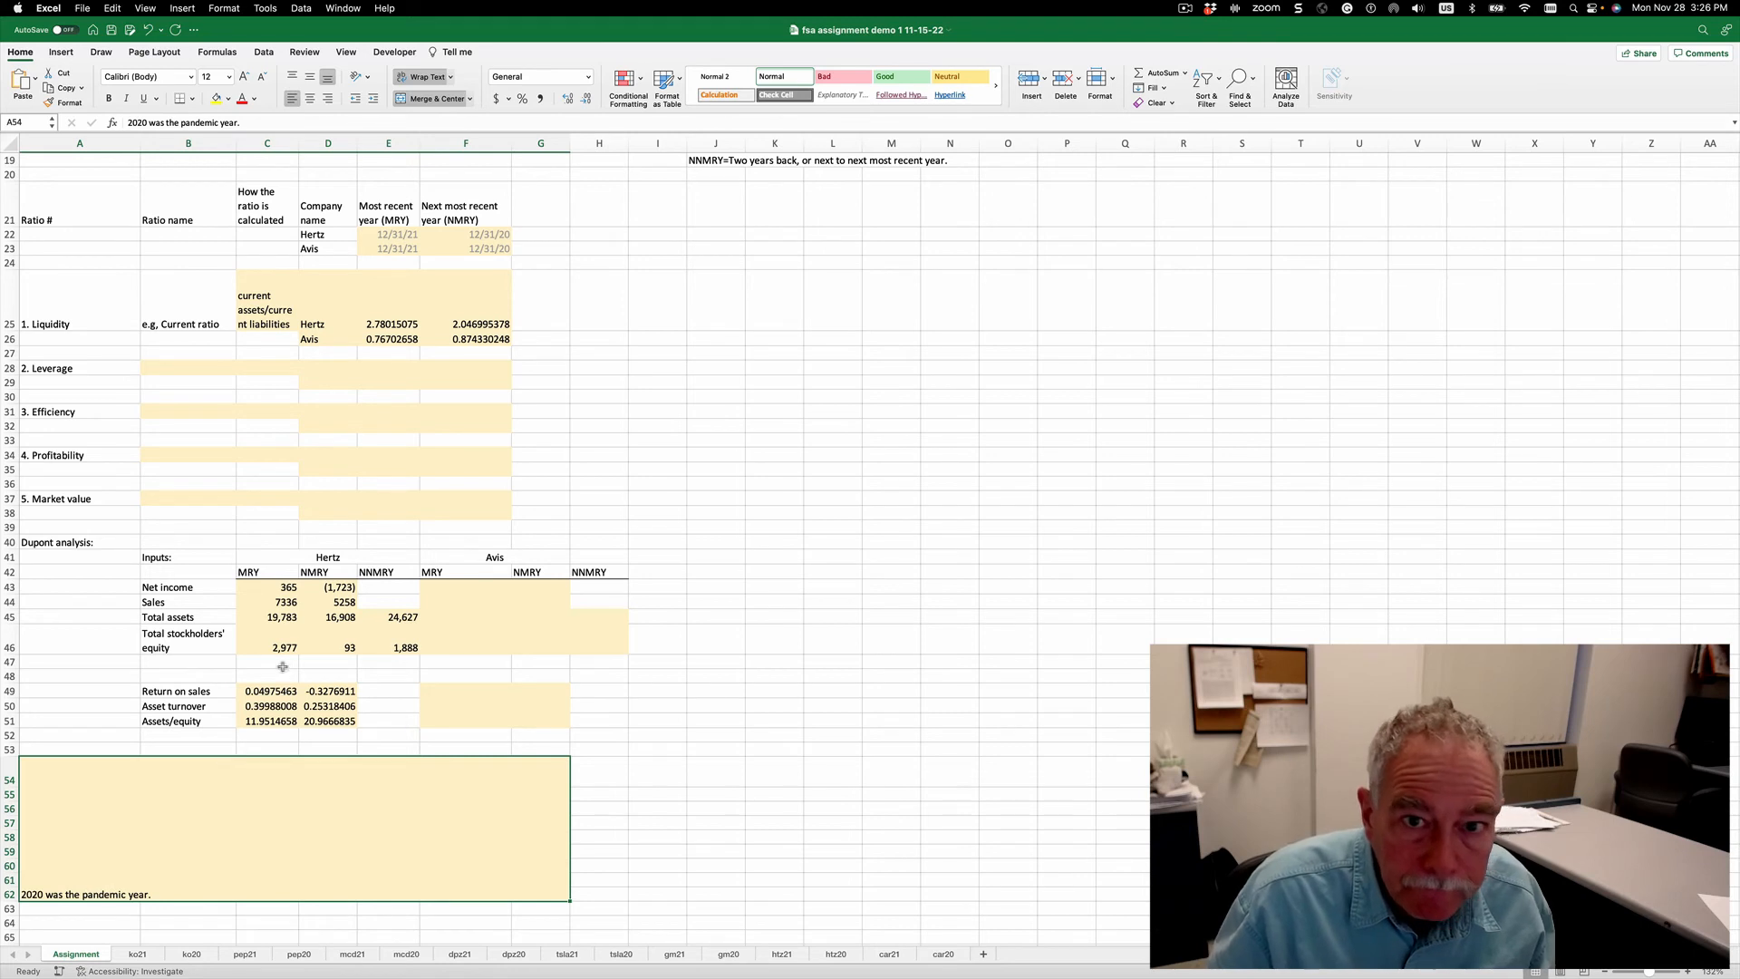
Extend the interpretation sentence to read "2020 was the pandemic year, and this is clear from the Dupont analysis above.".
double_click(211, 897)
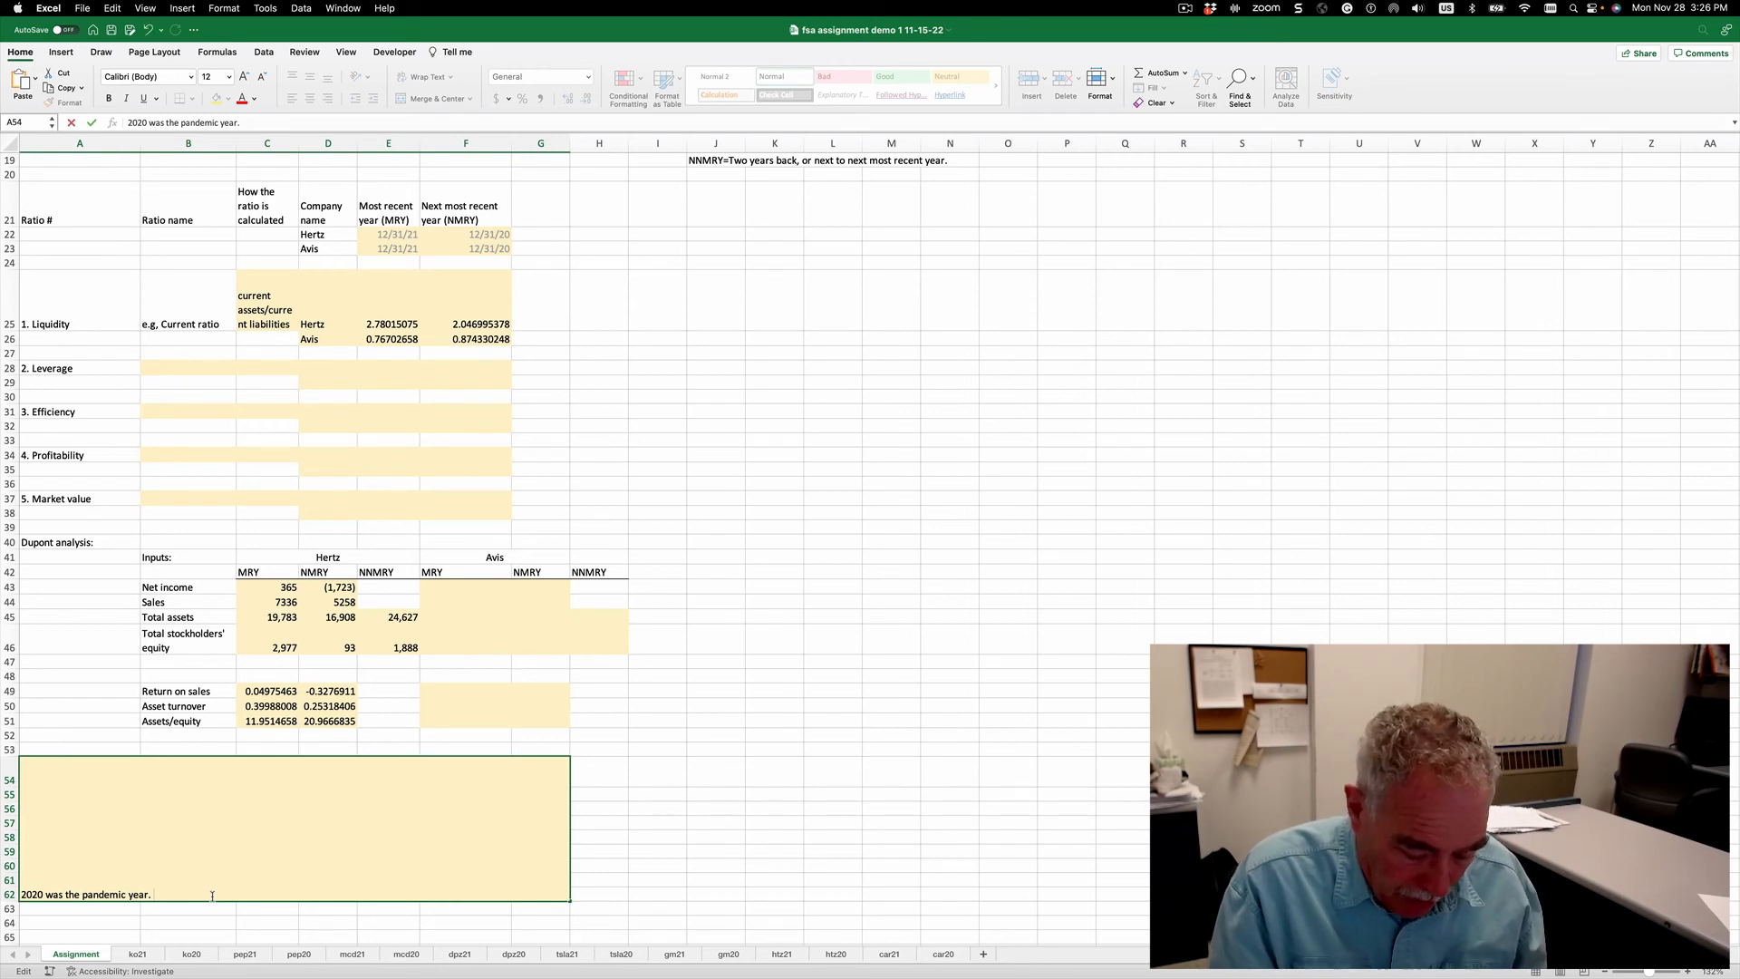
type(", and this ")
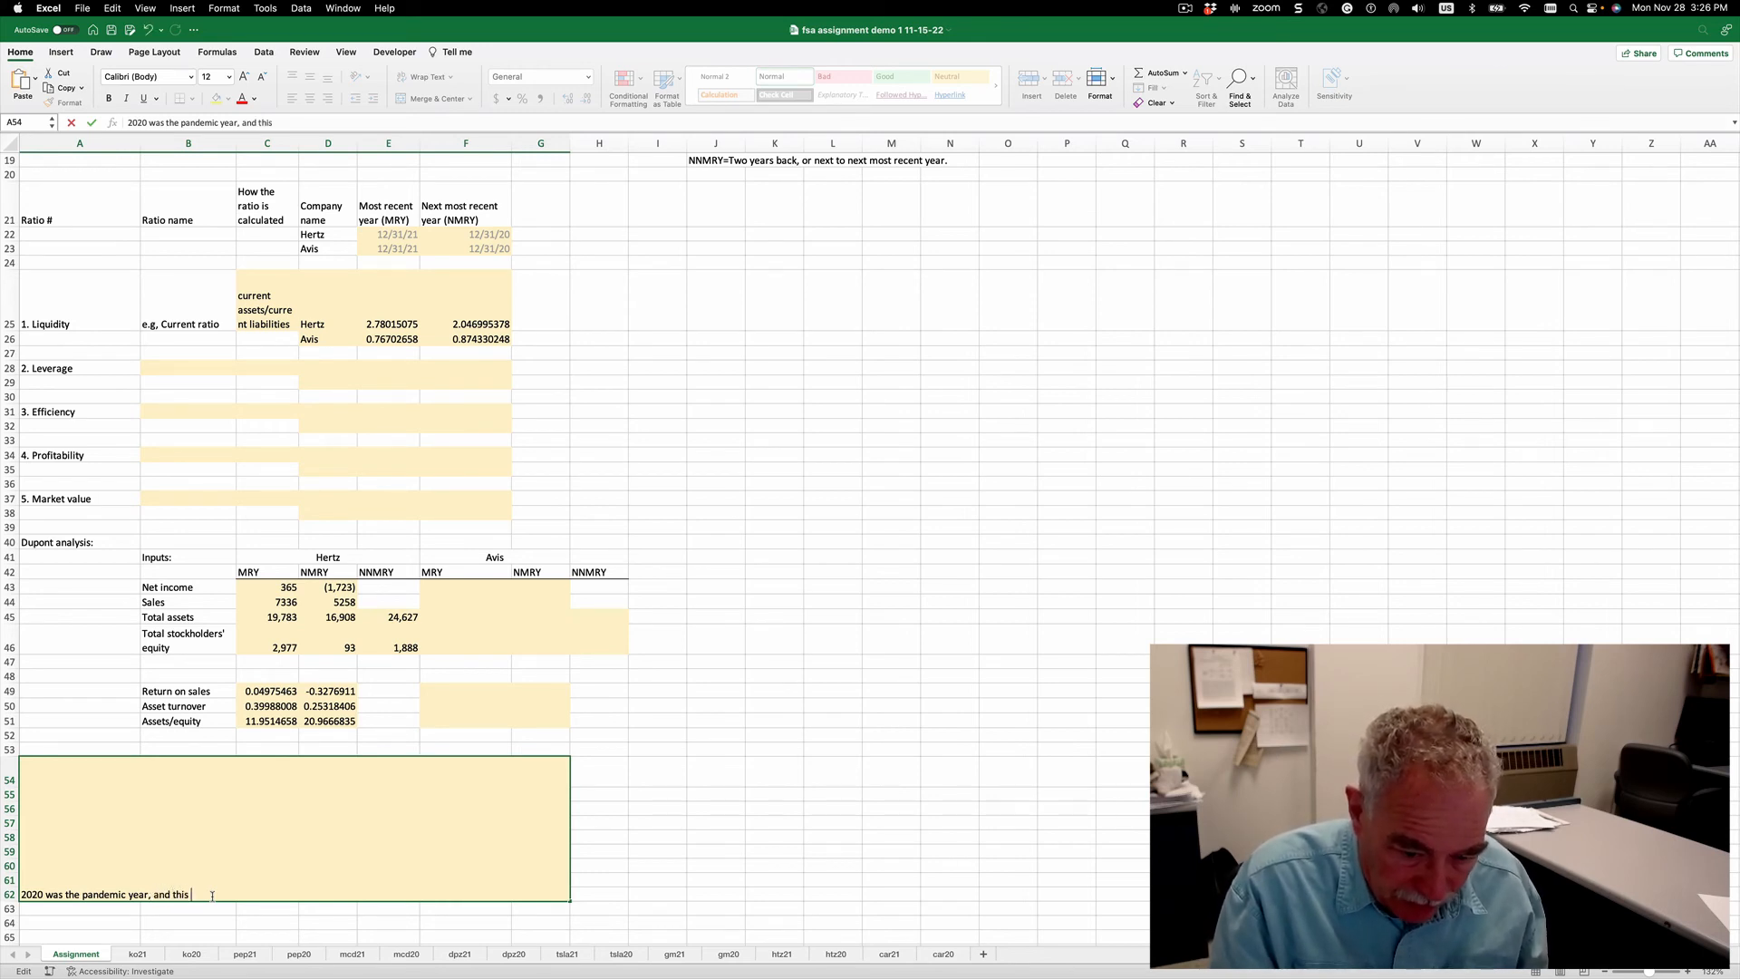
type("is clear from ")
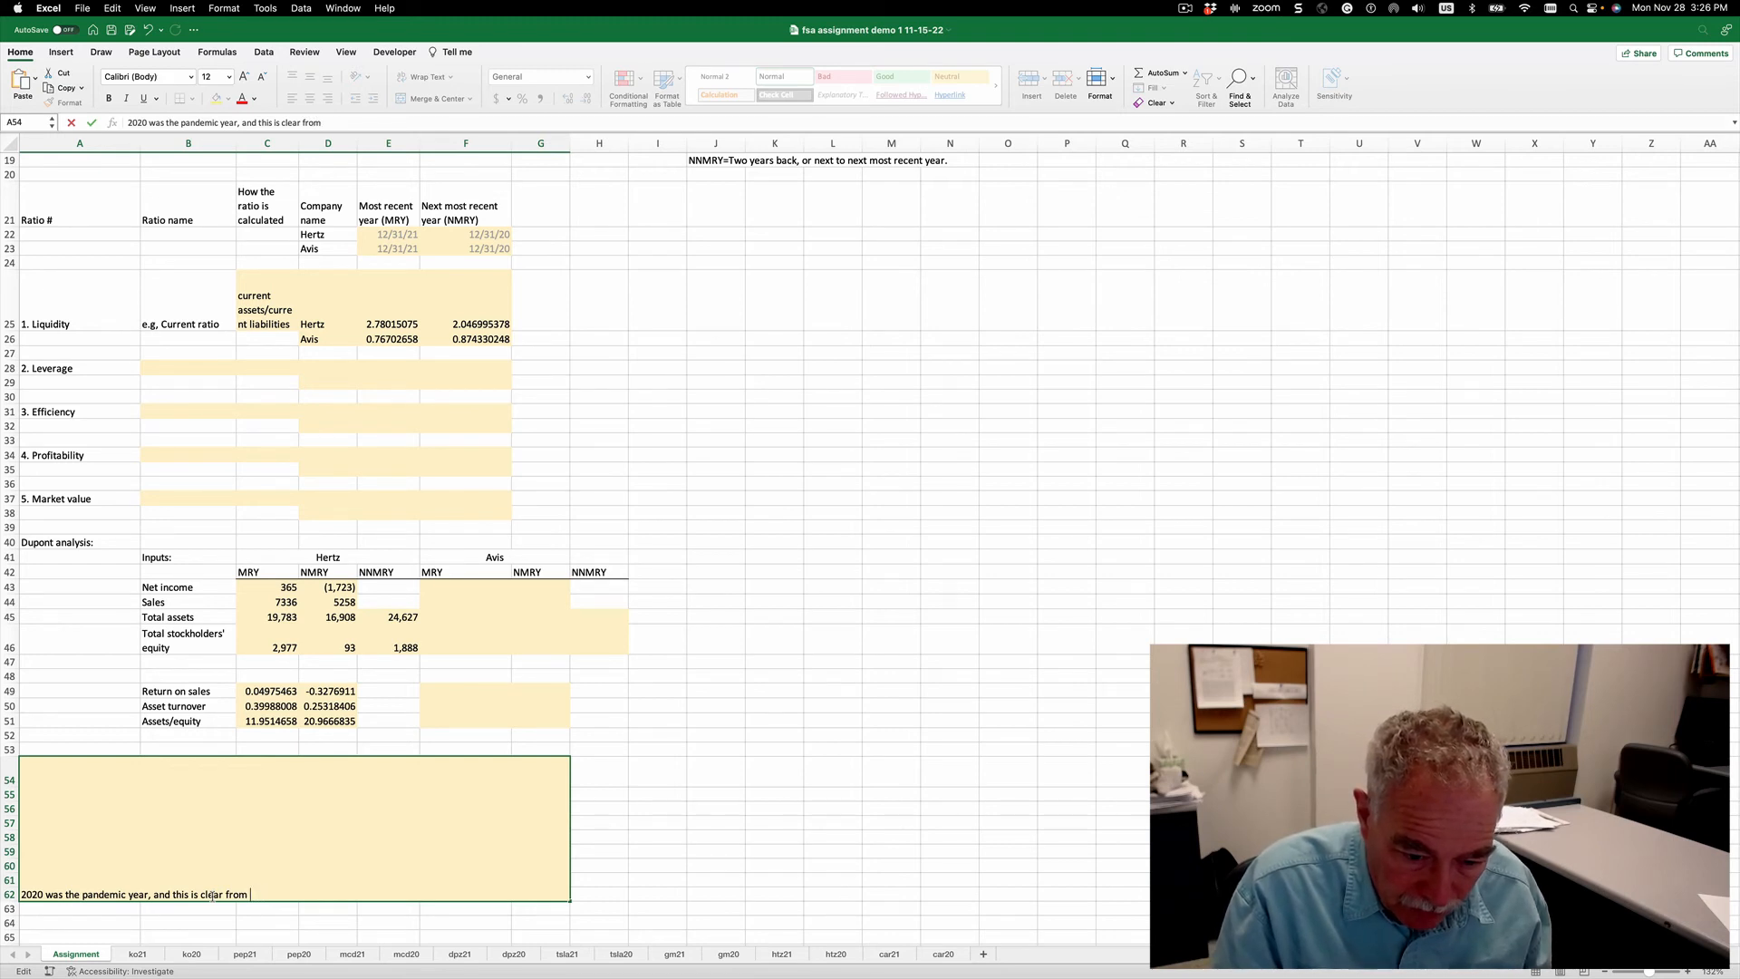
type("tthe Dupont analys")
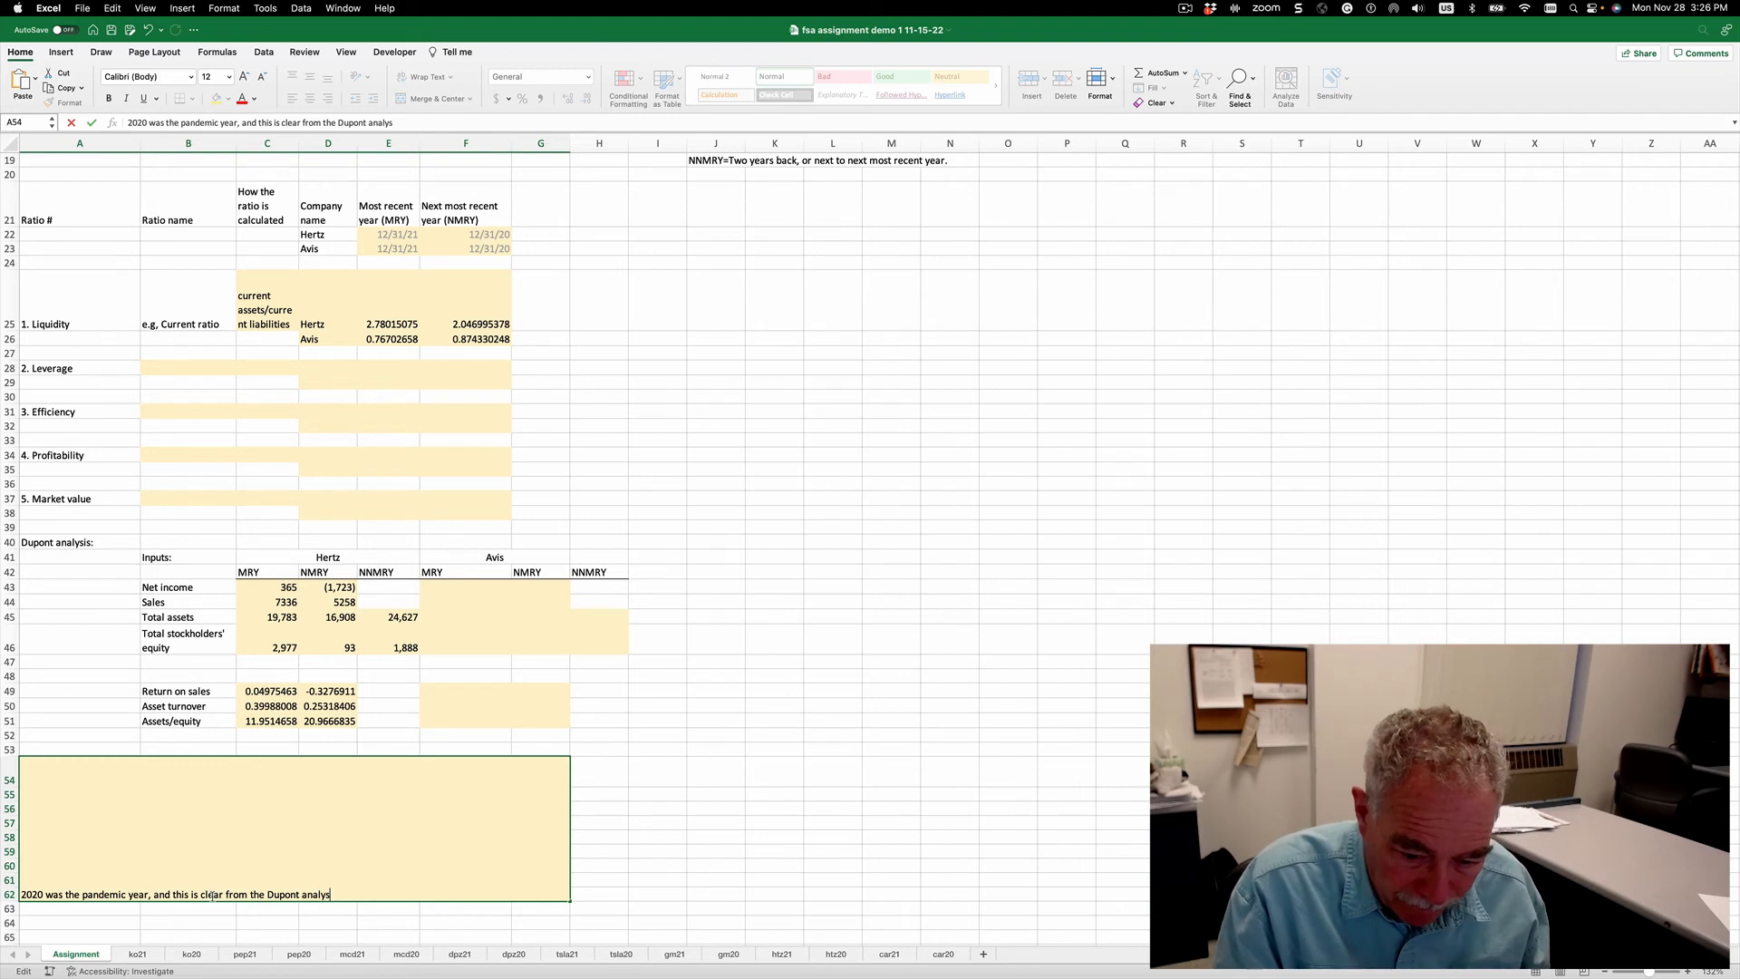
type("is above.")
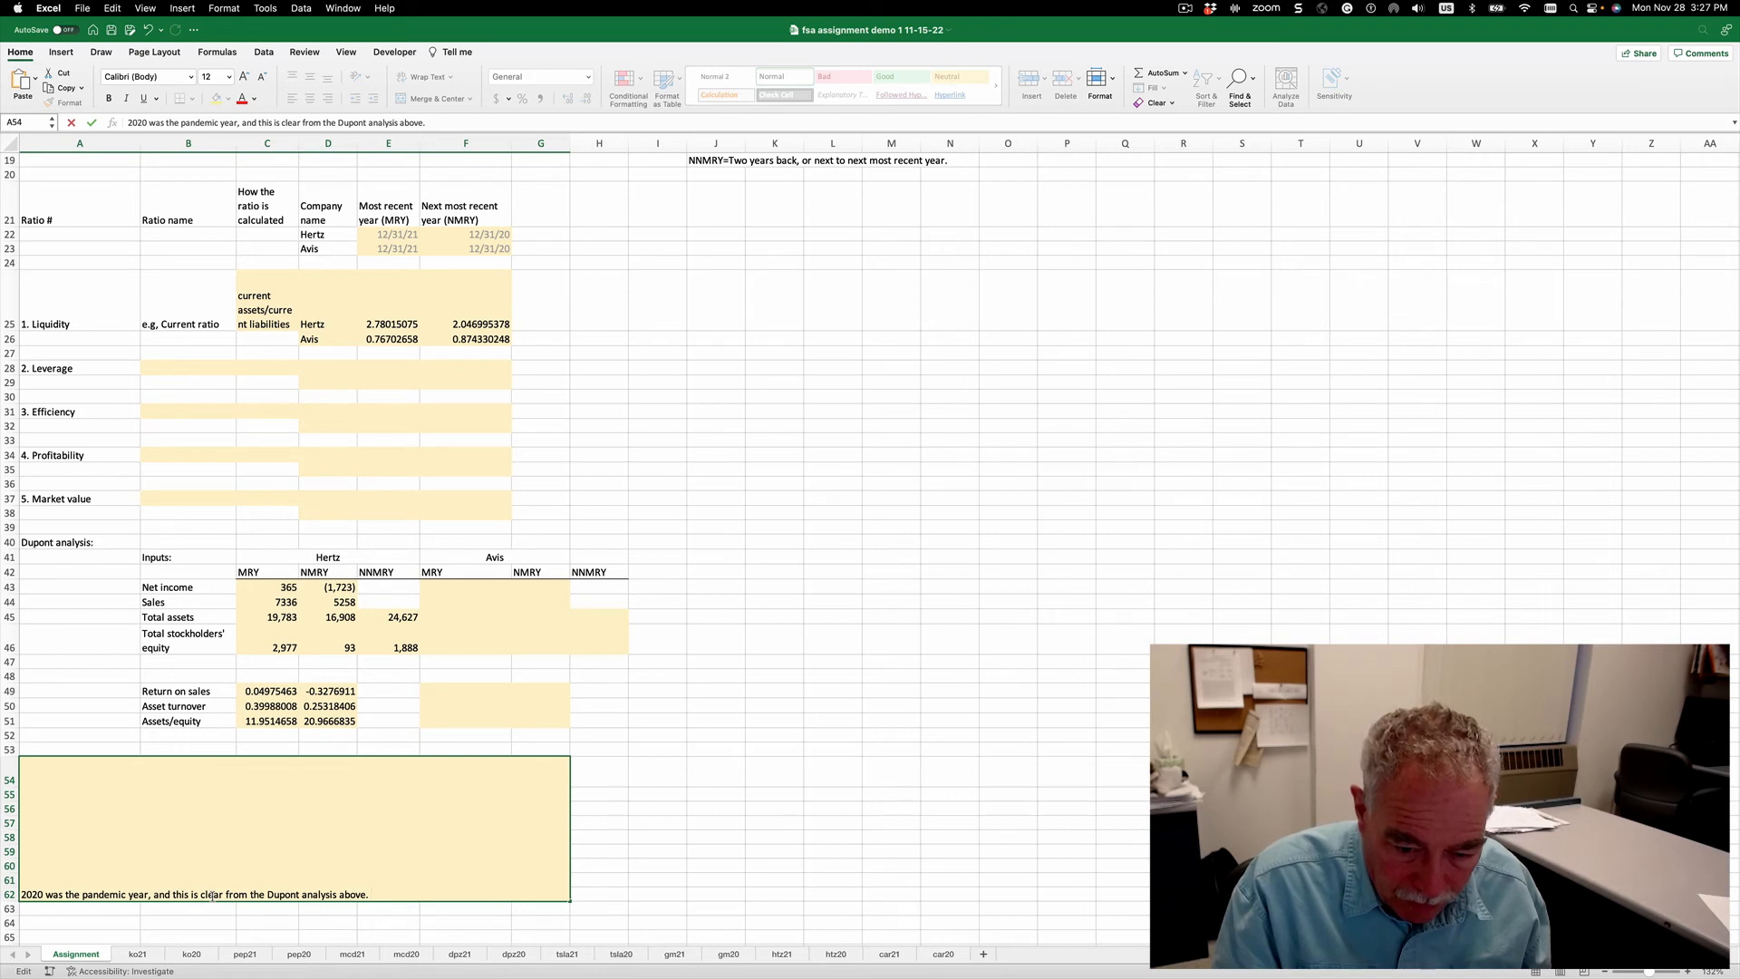
Continue the interpretation with "While Avis still needs to be done, Hertz lost approximately $.33 on each dollar of sales in 2020".
type("While ")
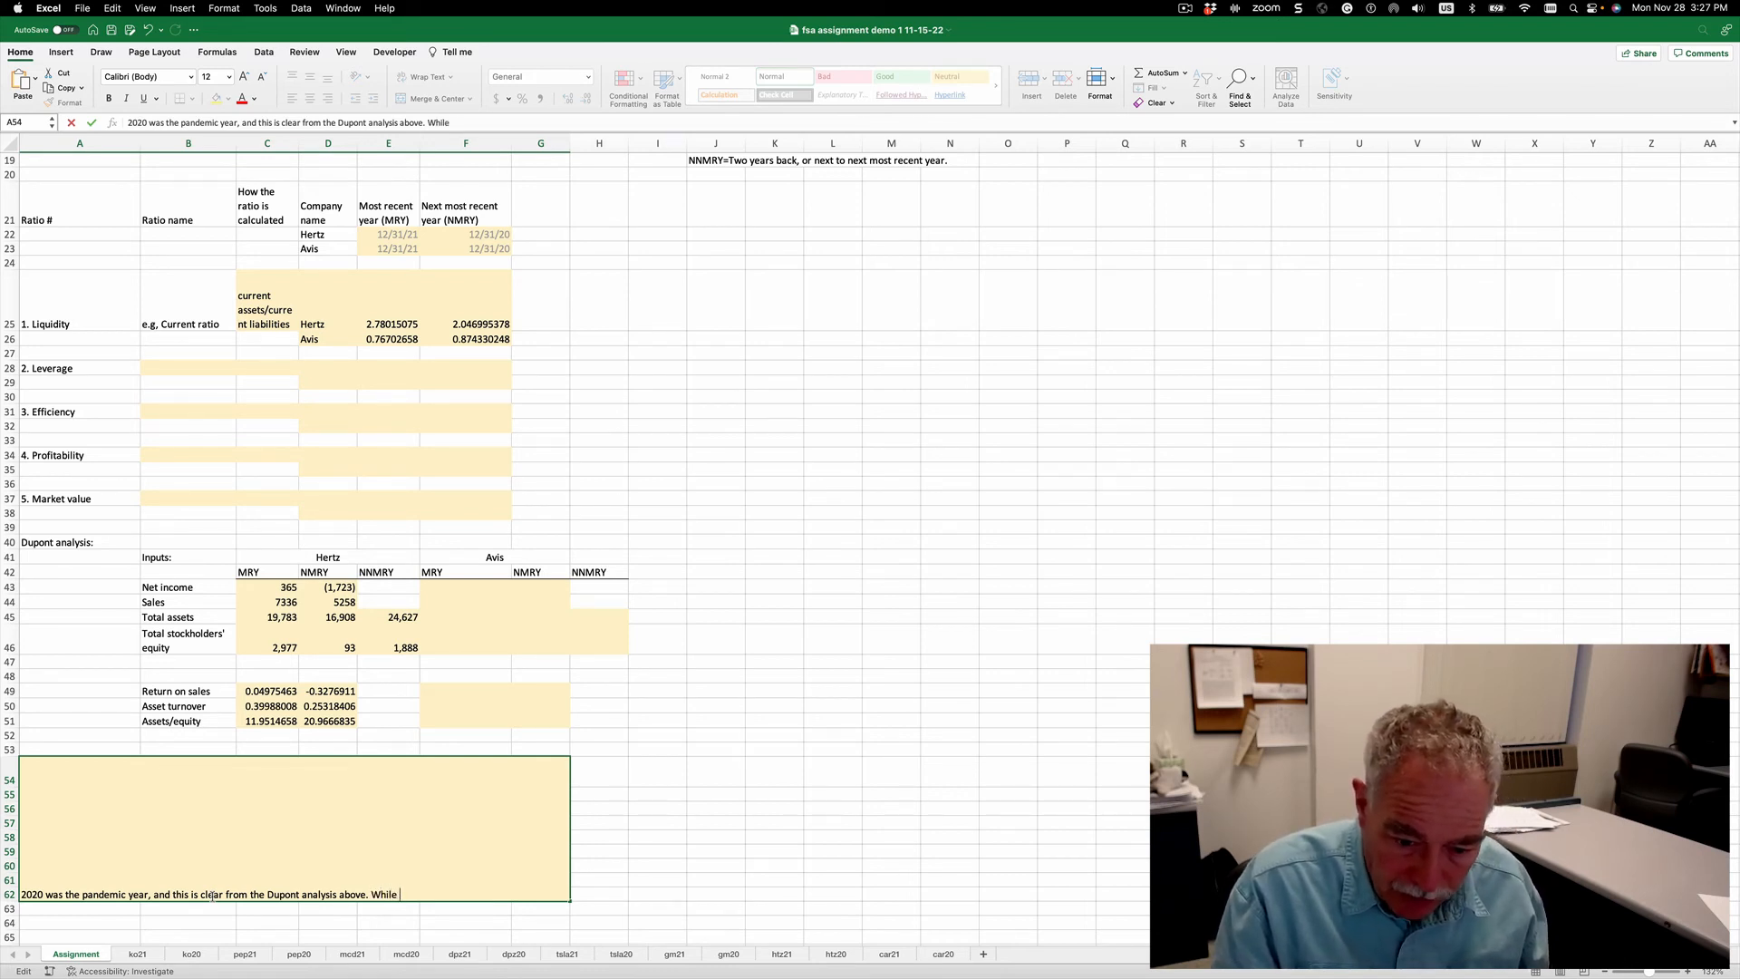
type("Avis still")
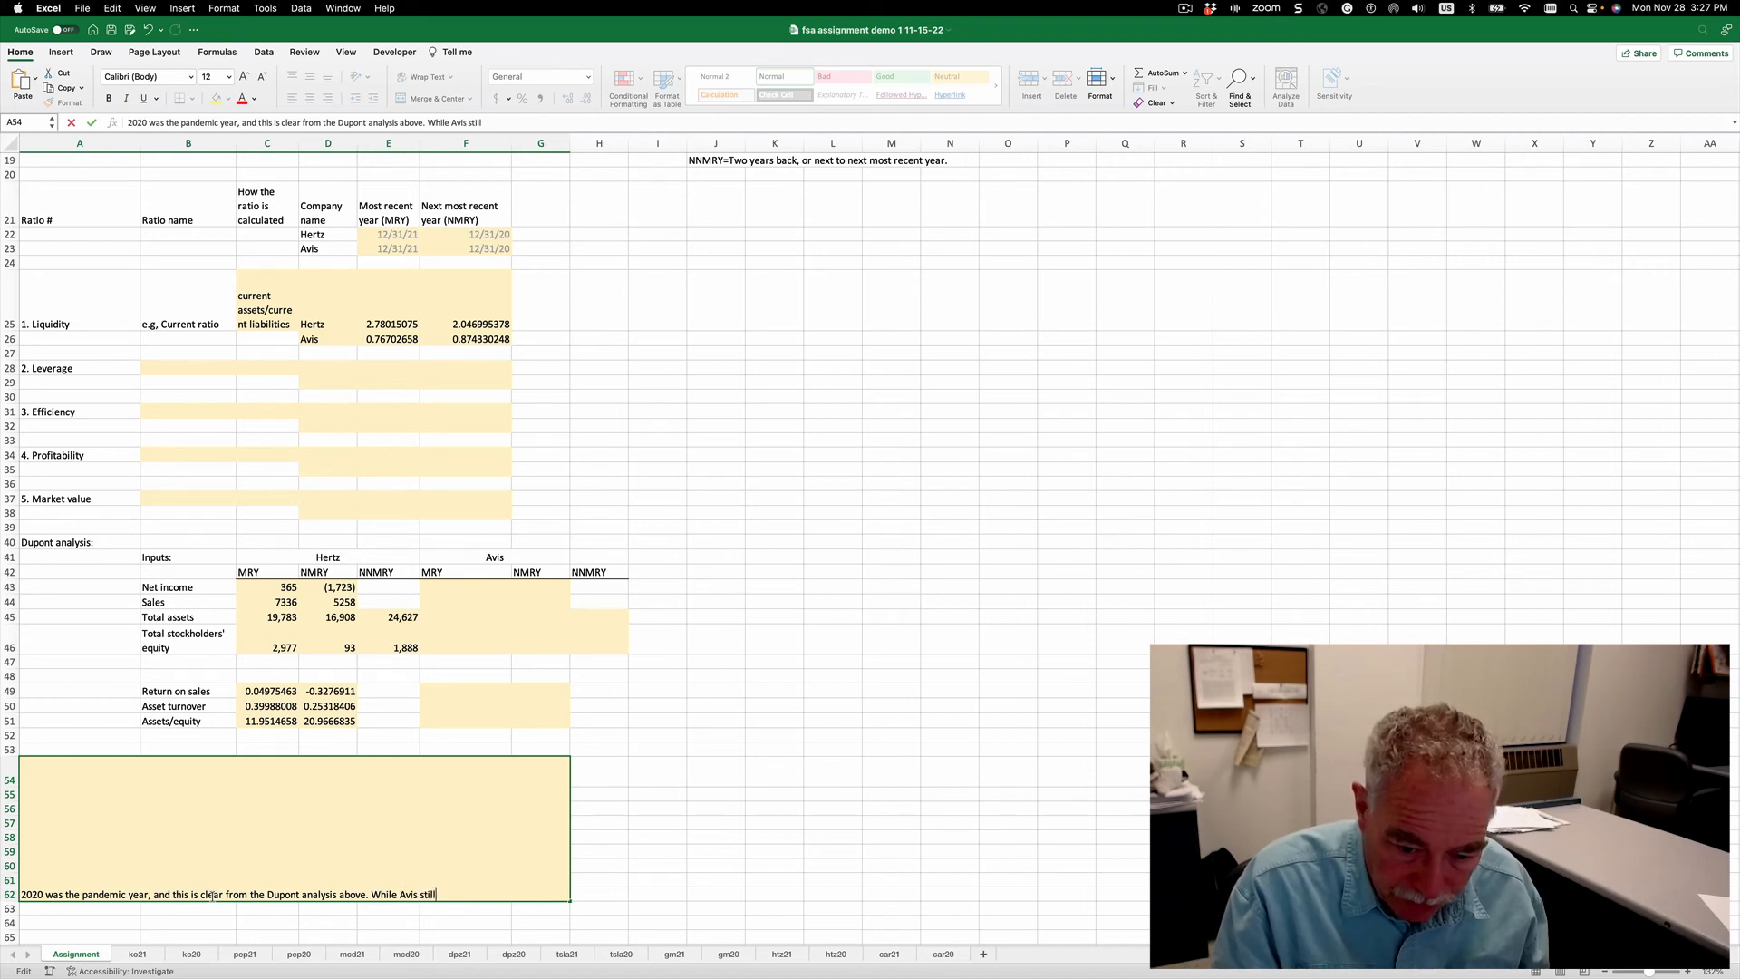
type(" needs to b")
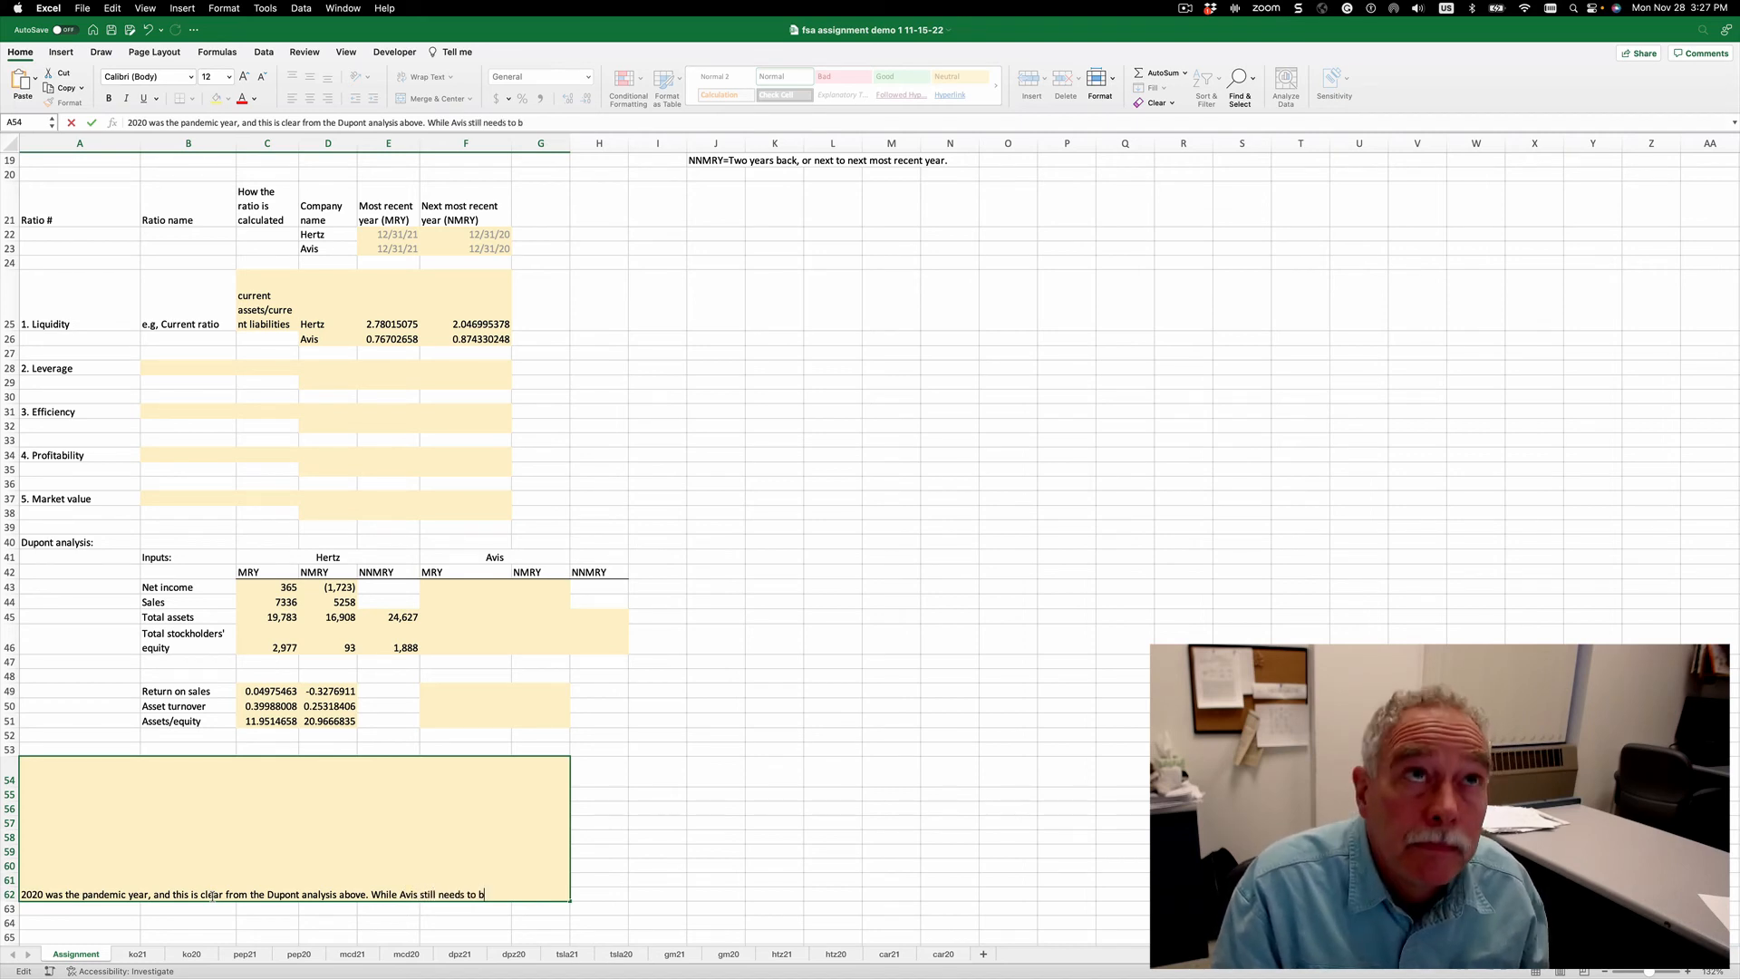
type("e done, ")
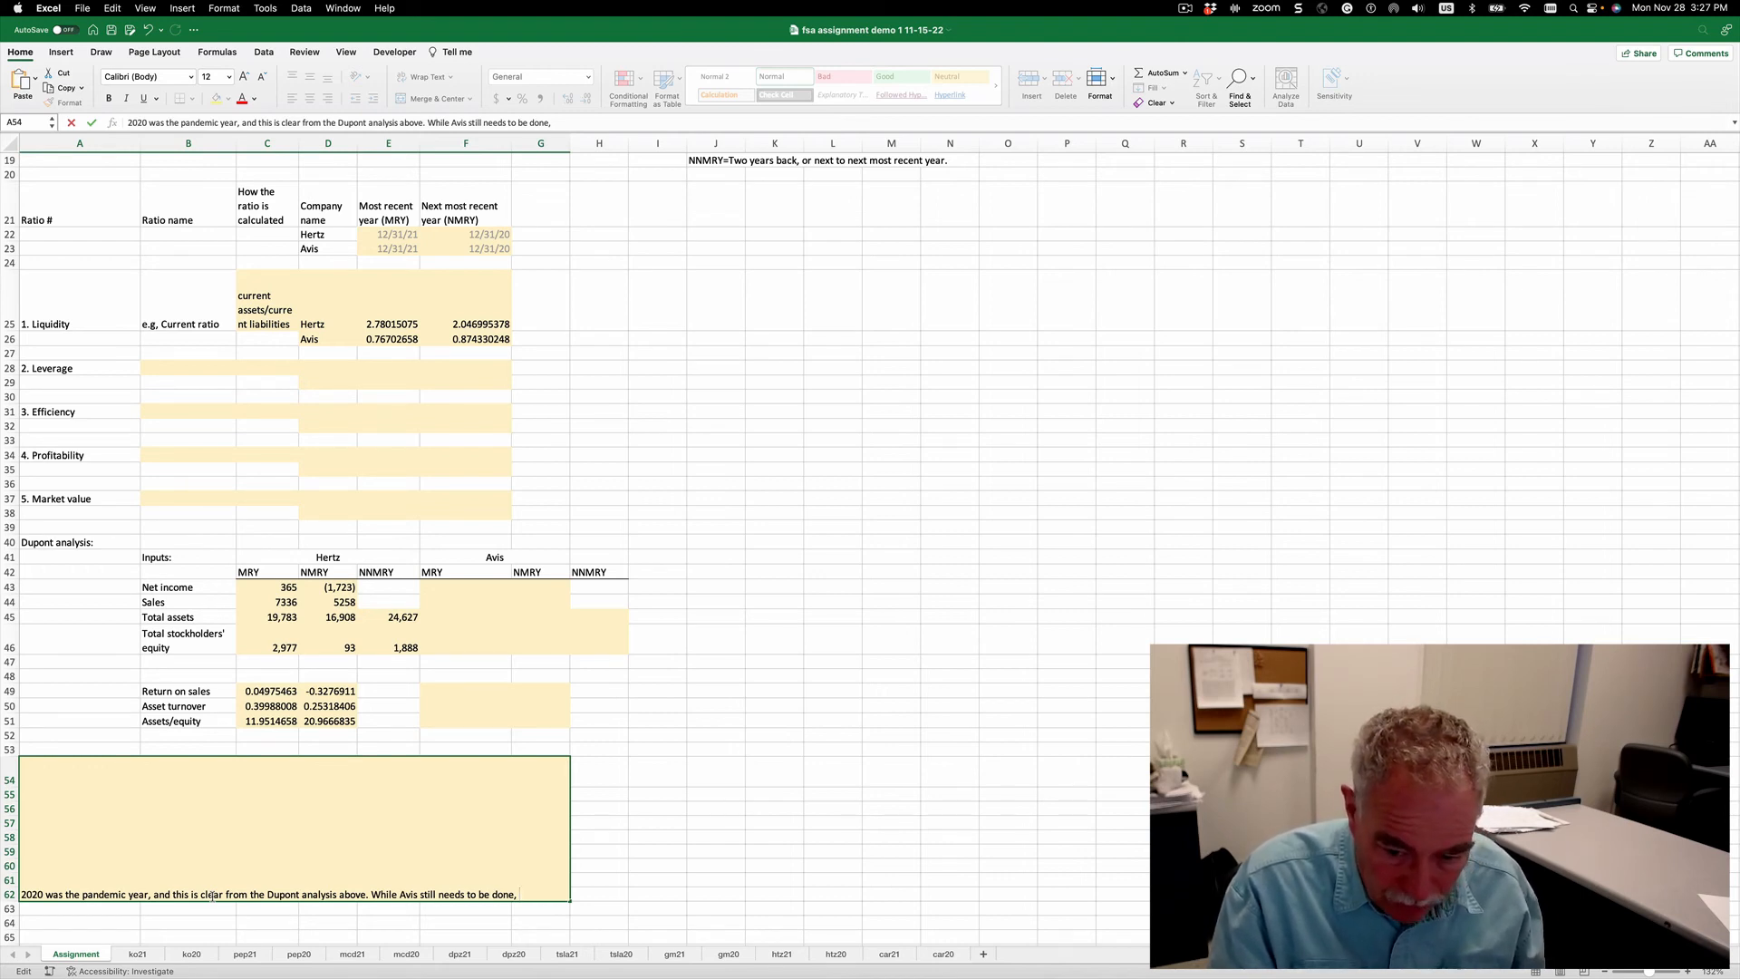
type("Her")
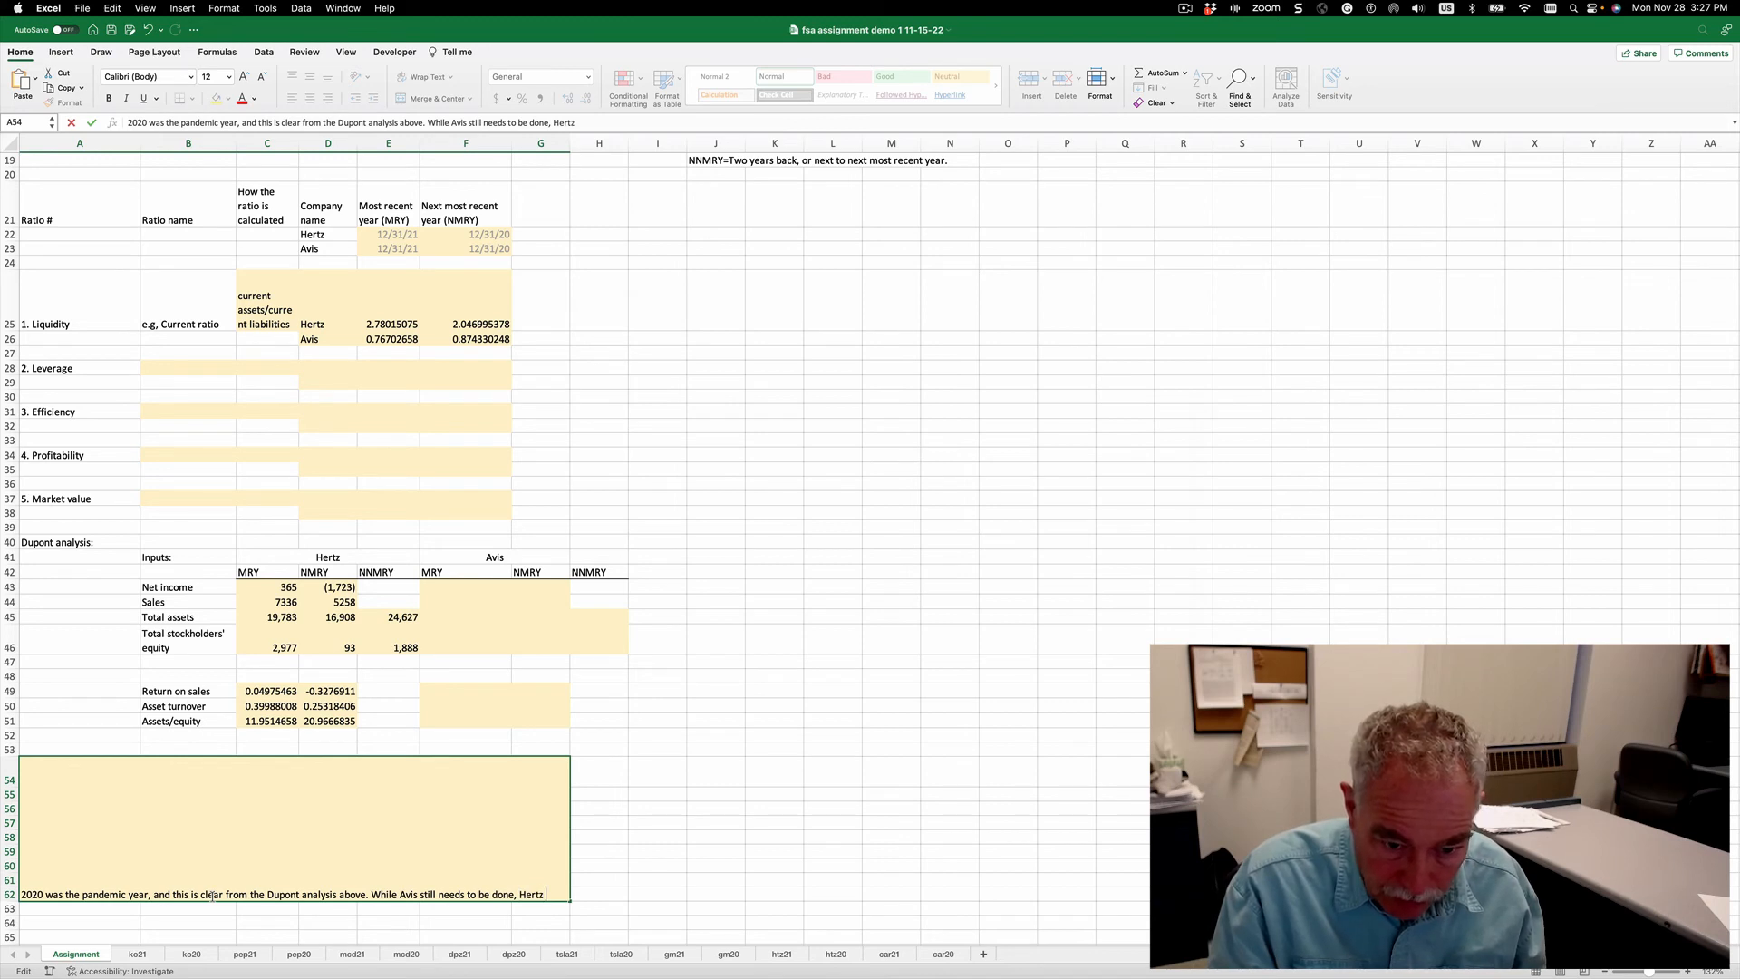
type("tz ")
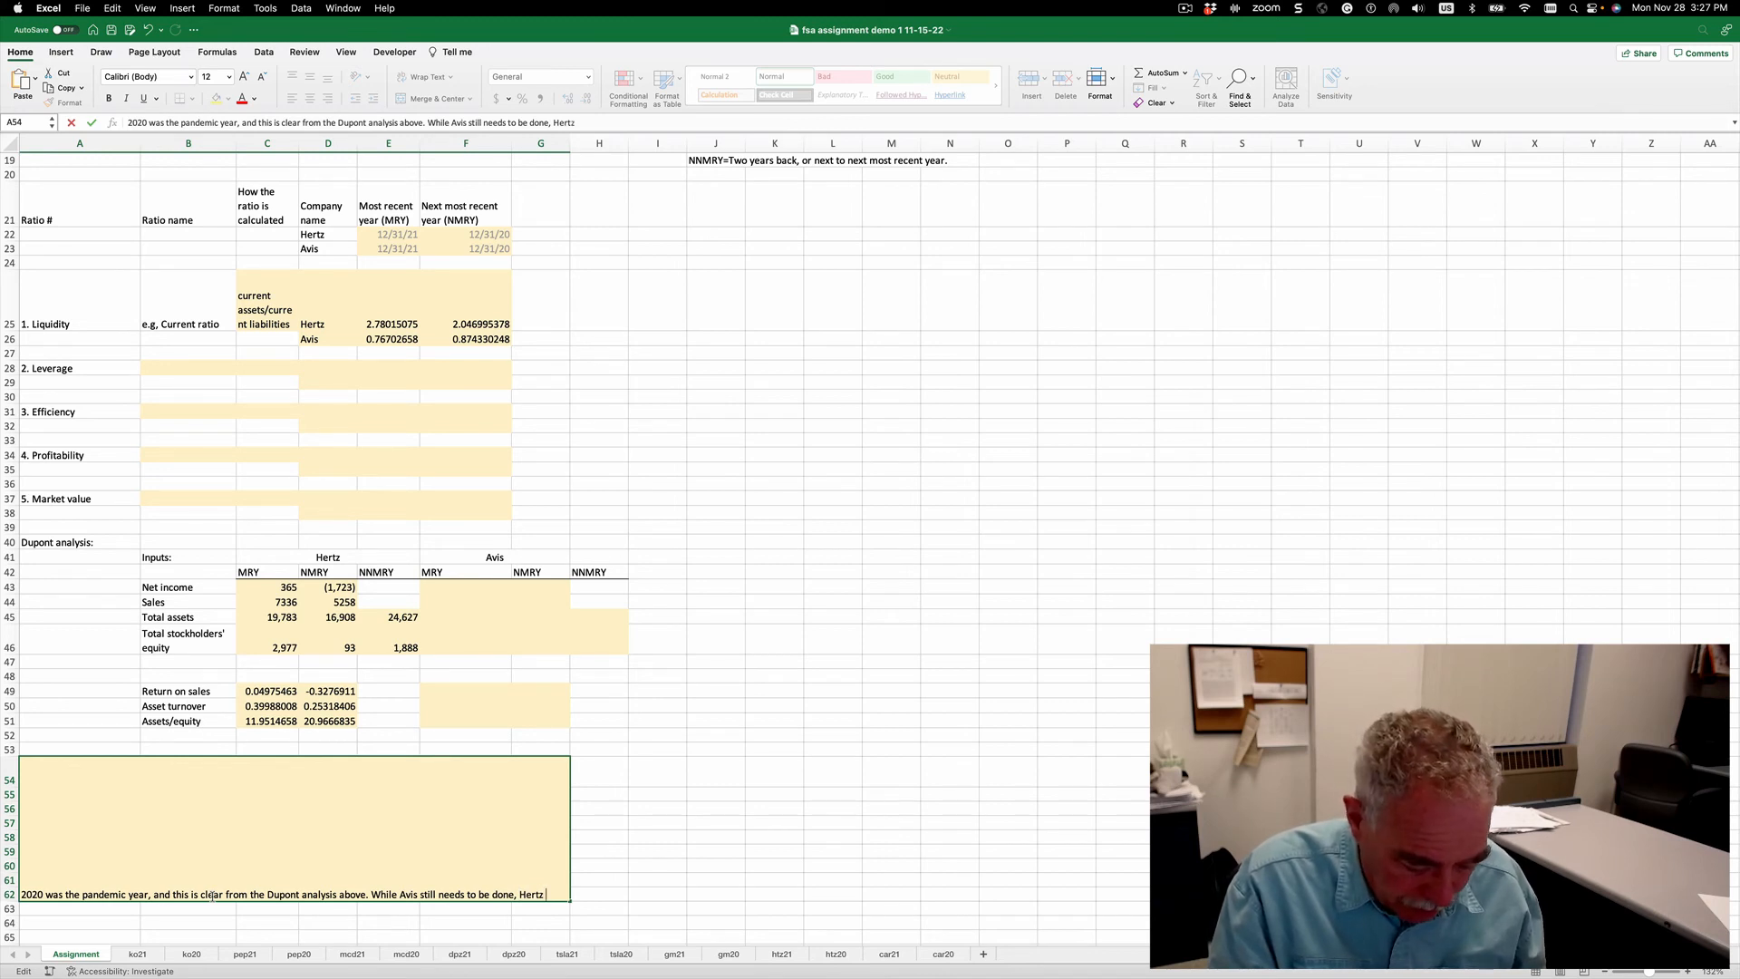
type("lost")
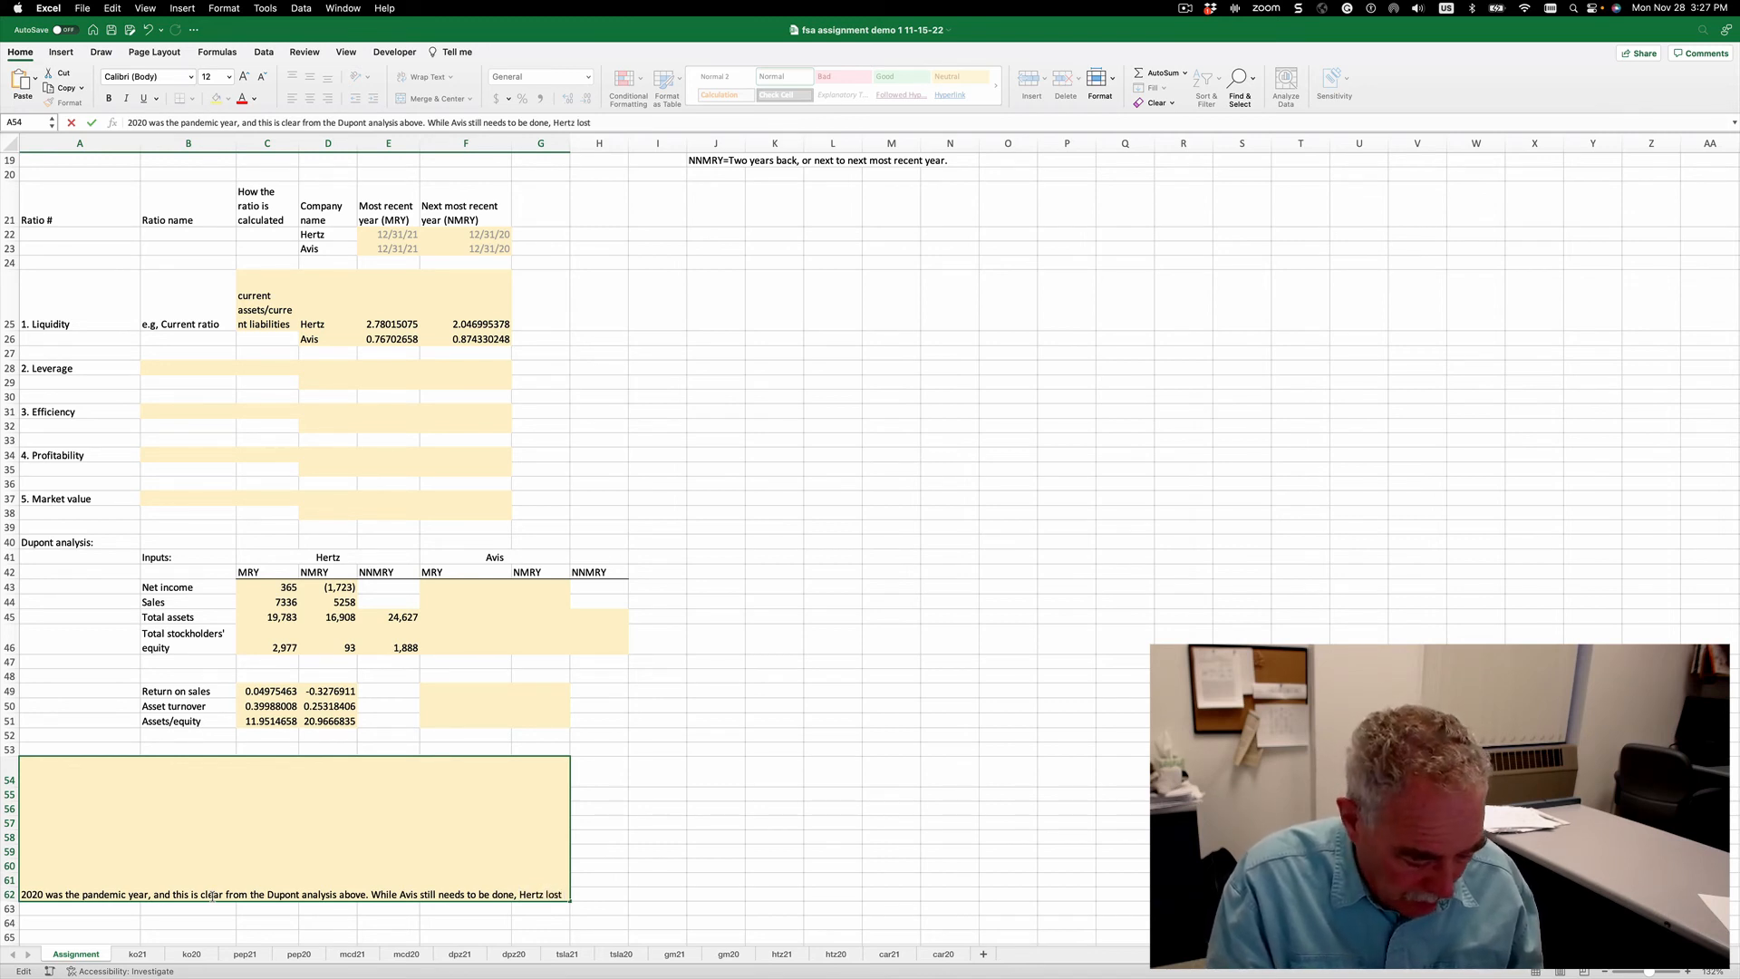
type(" approx")
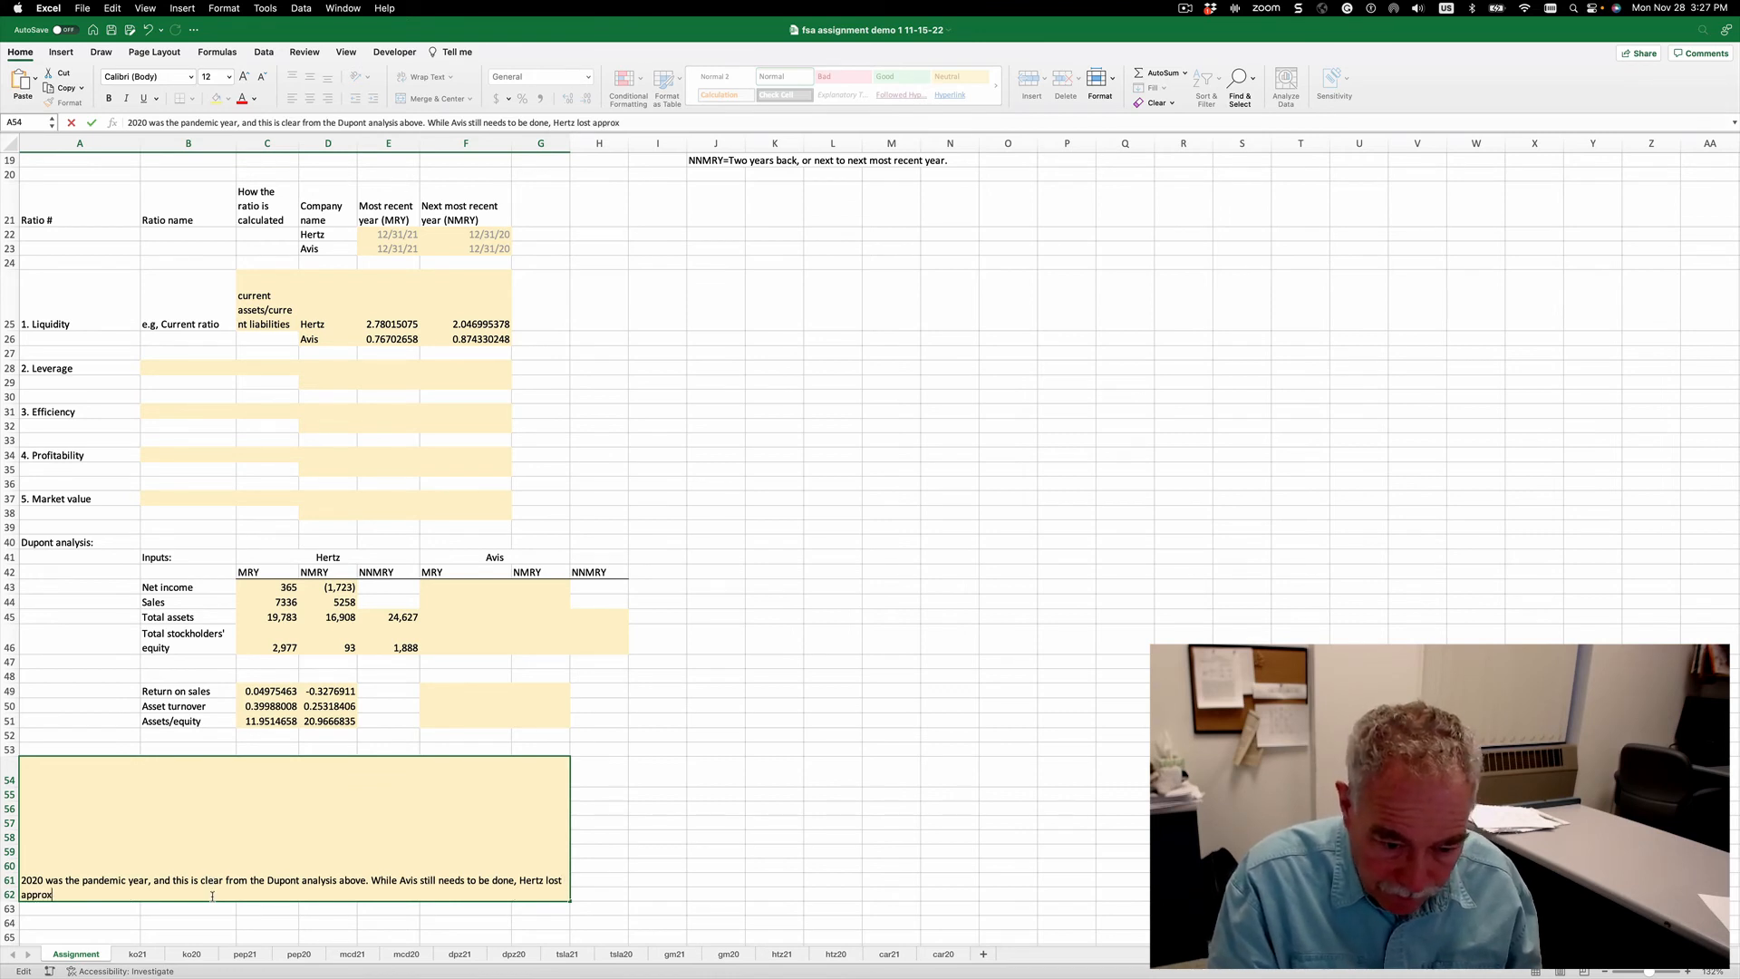
type("imately $")
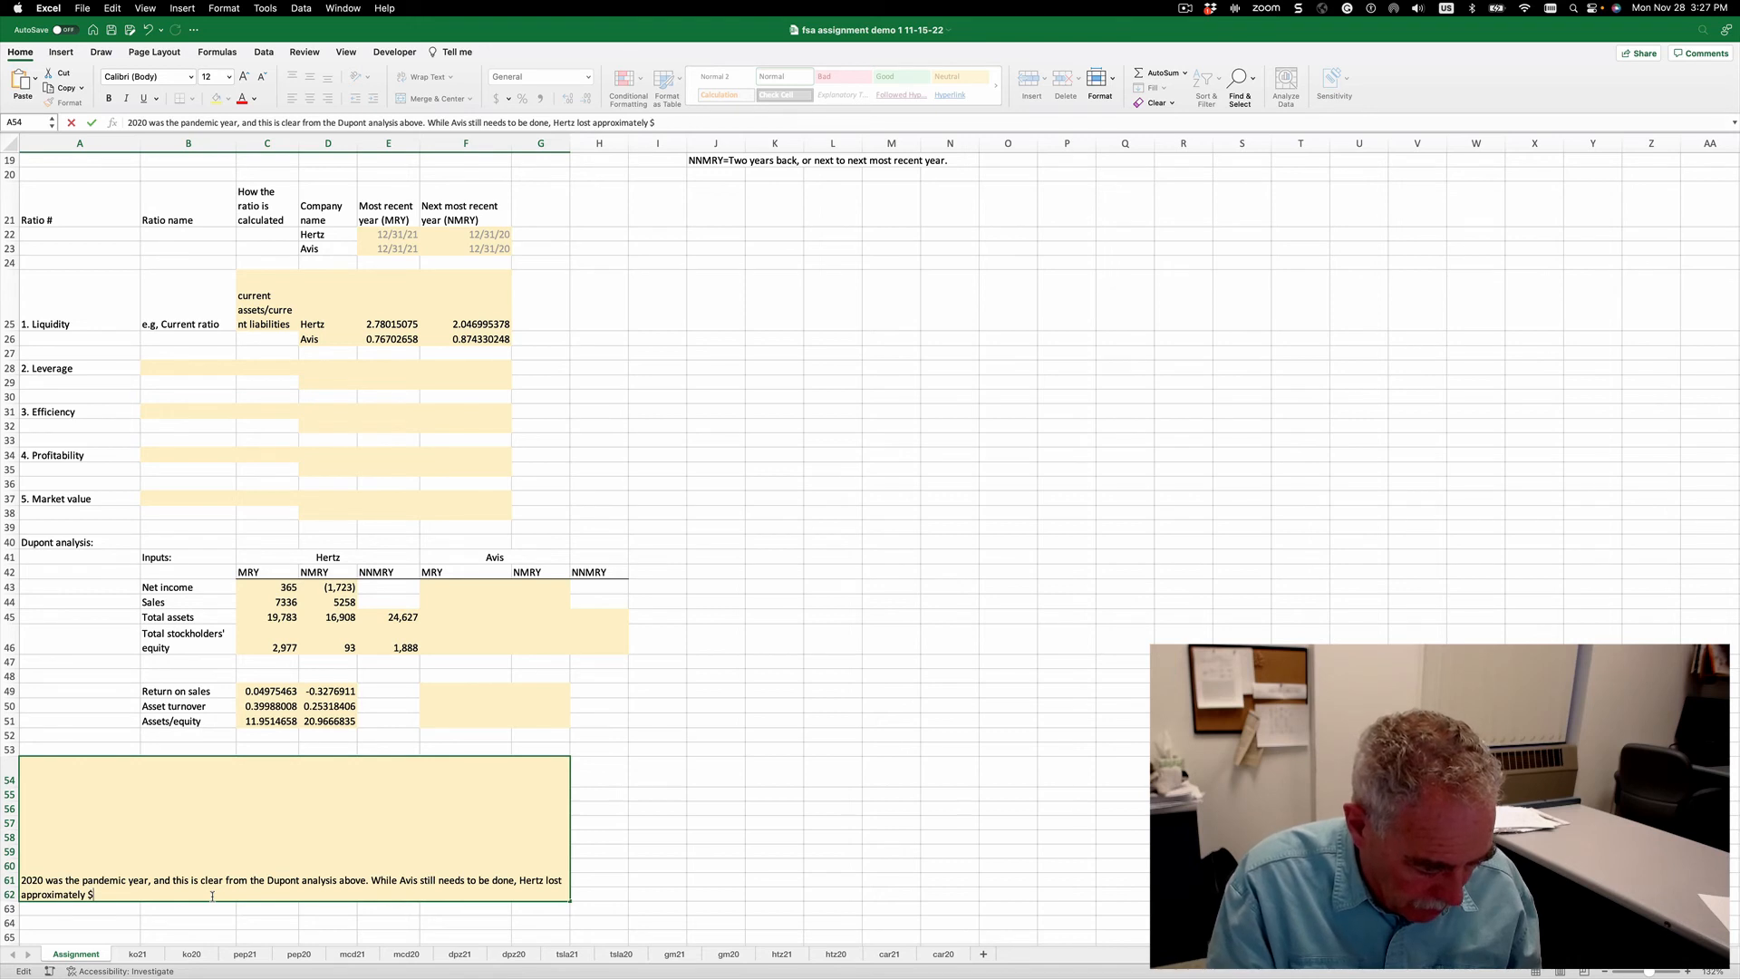
type(".")
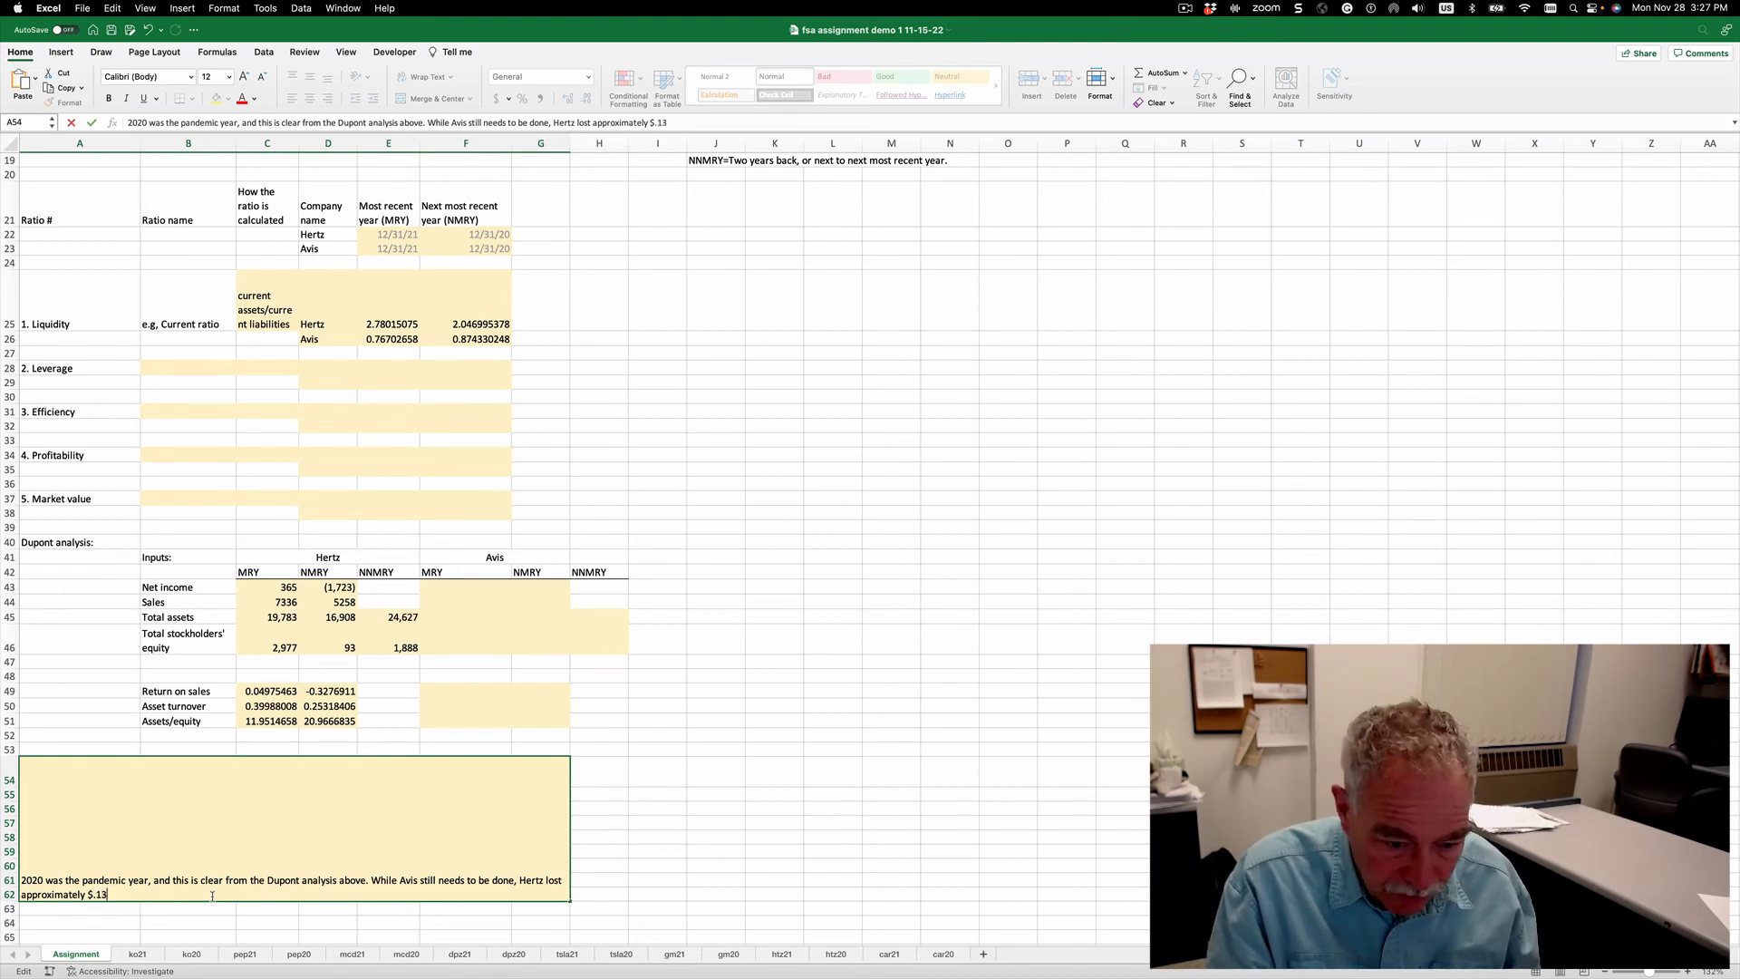
type("33 on each of")
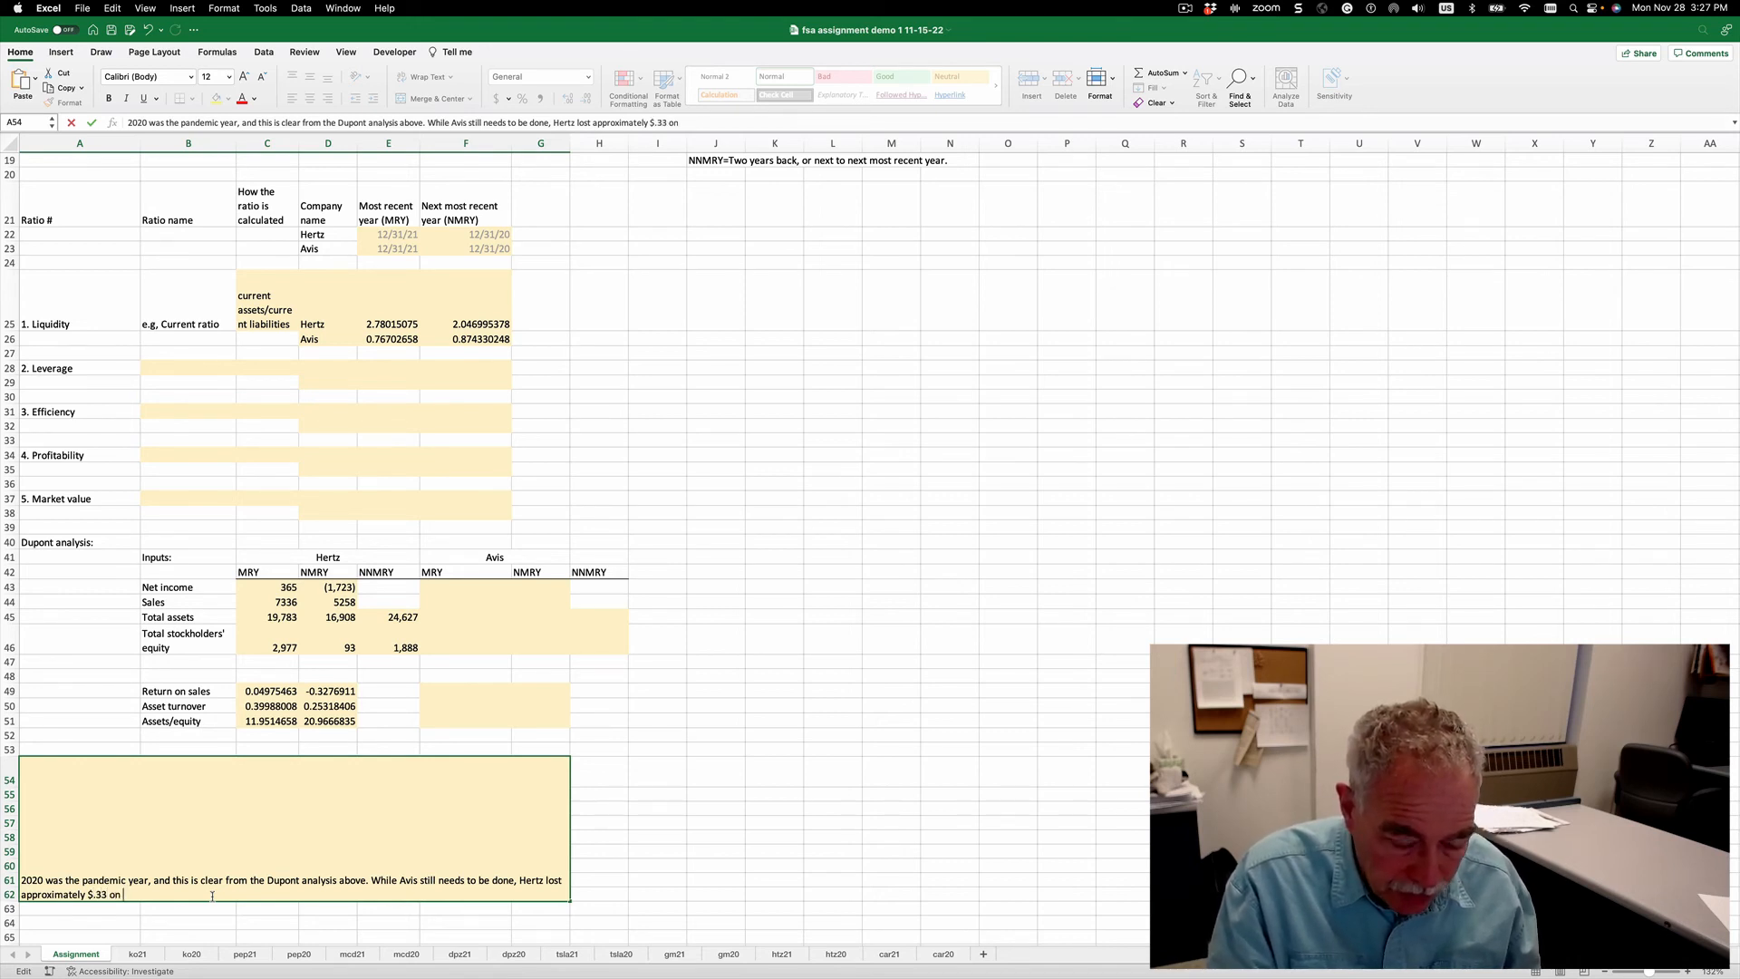
key("BackSpace")
key("BackSpace")
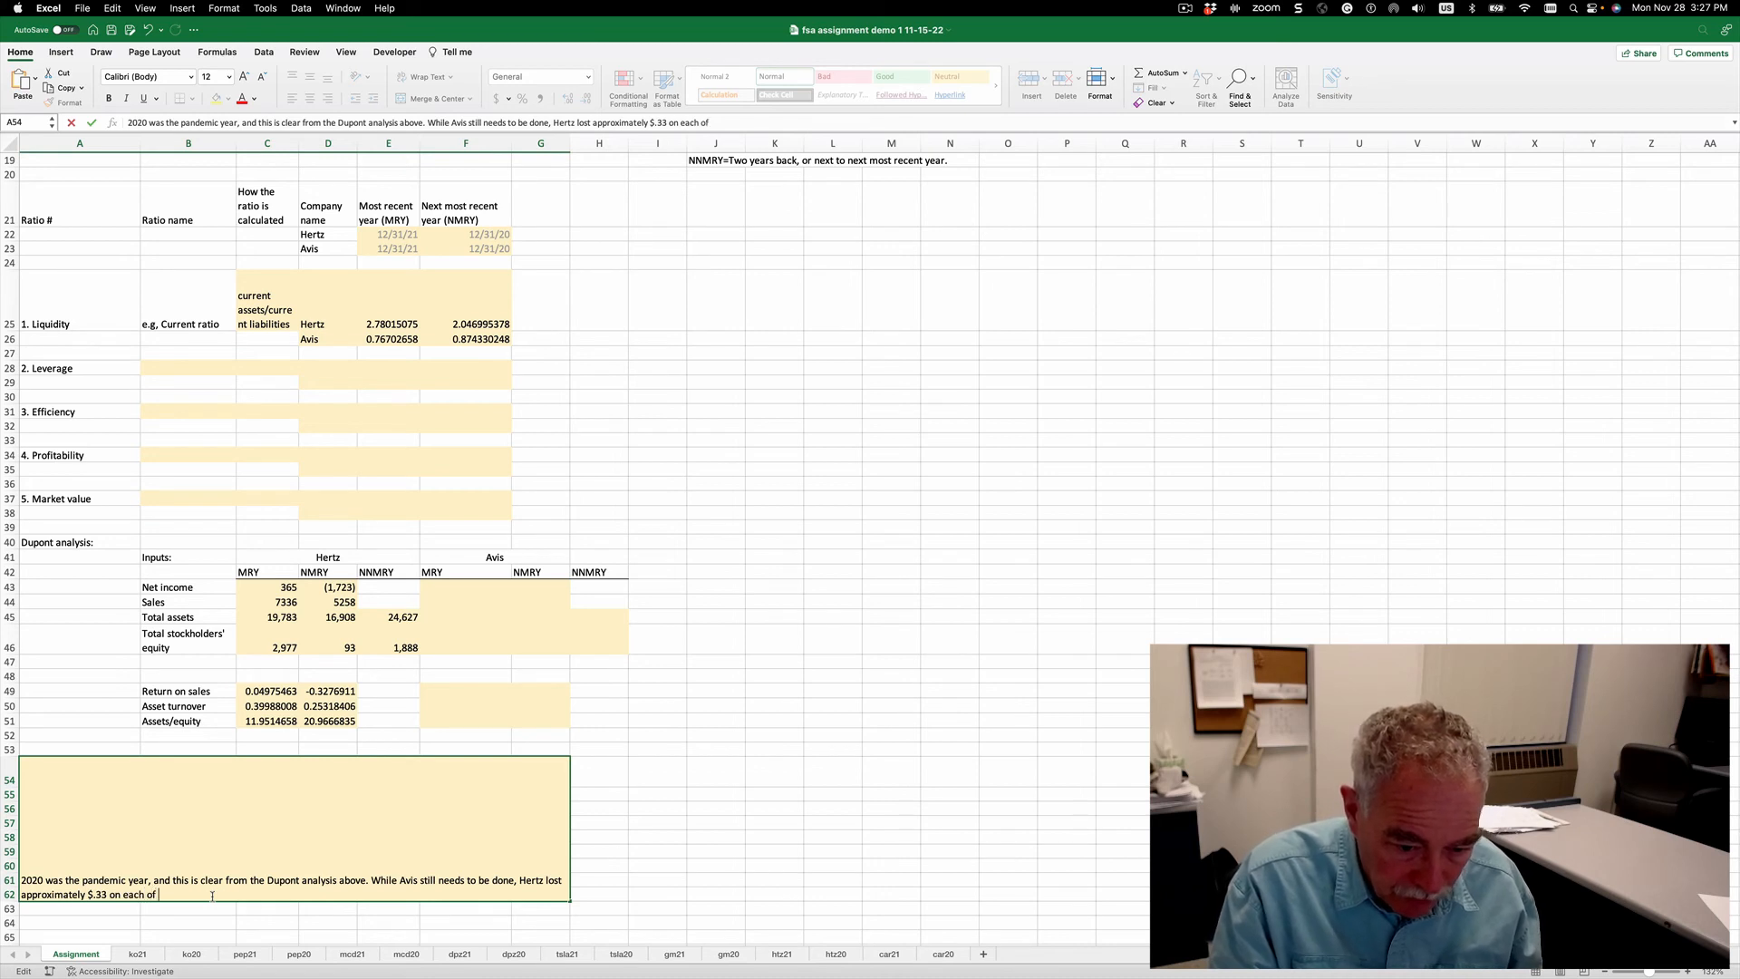
type("dollar of s")
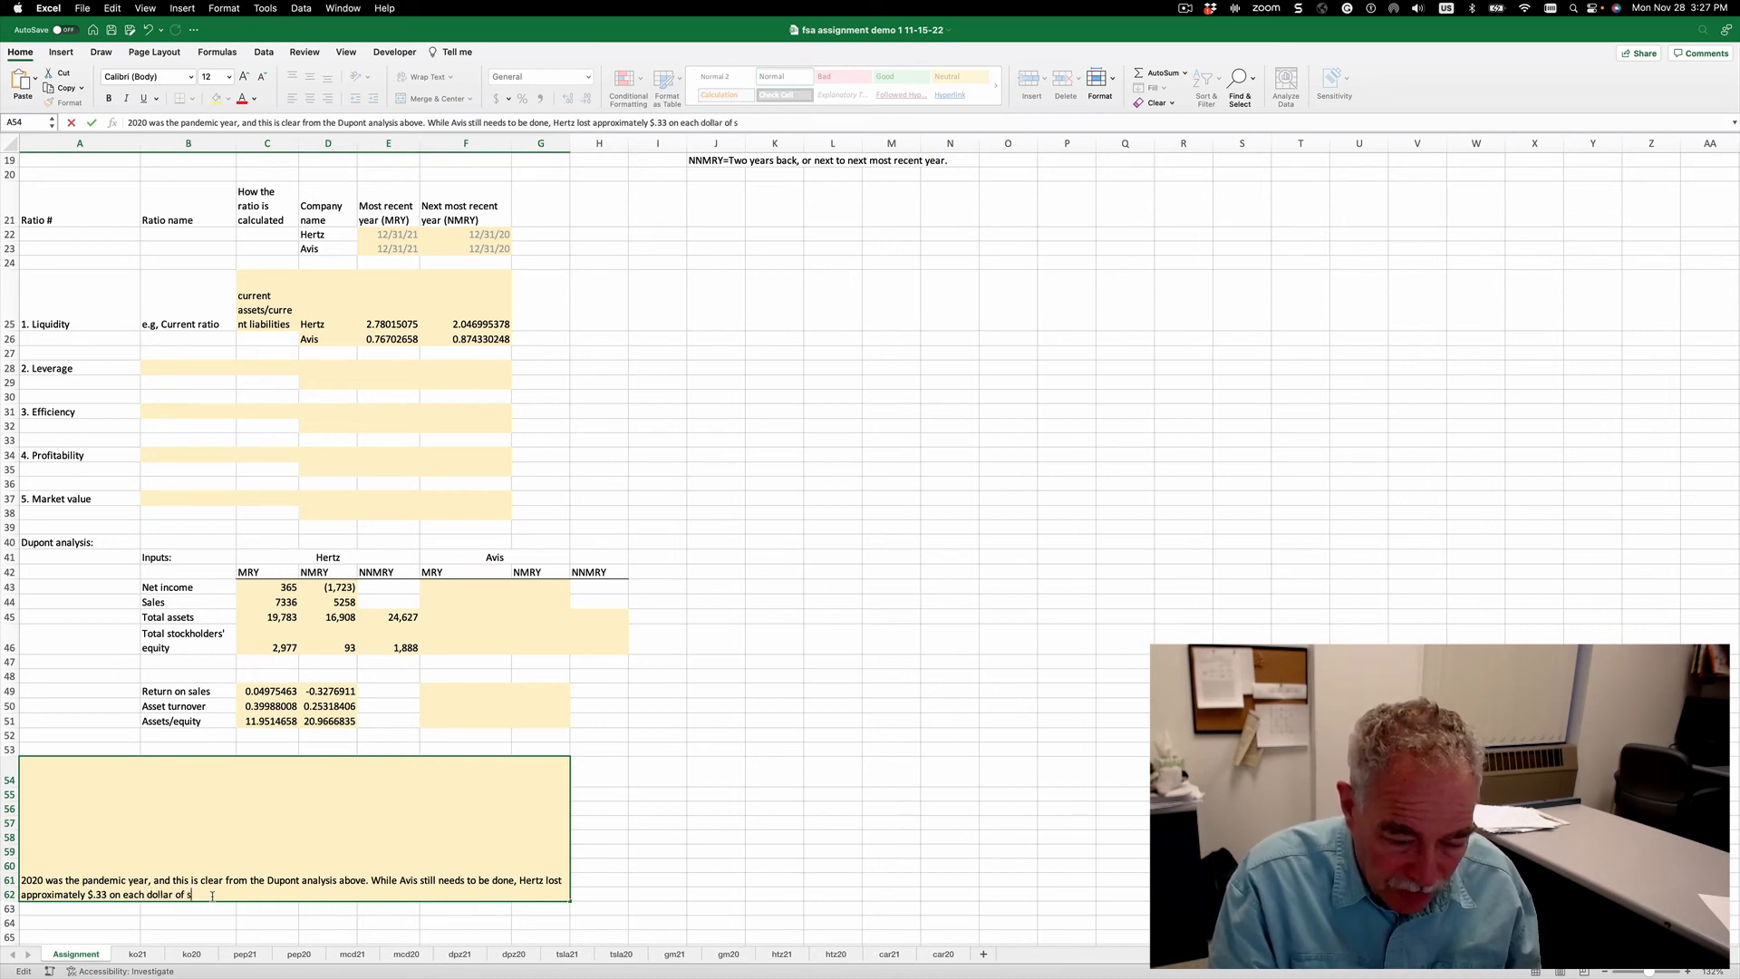
type("ales in 2020")
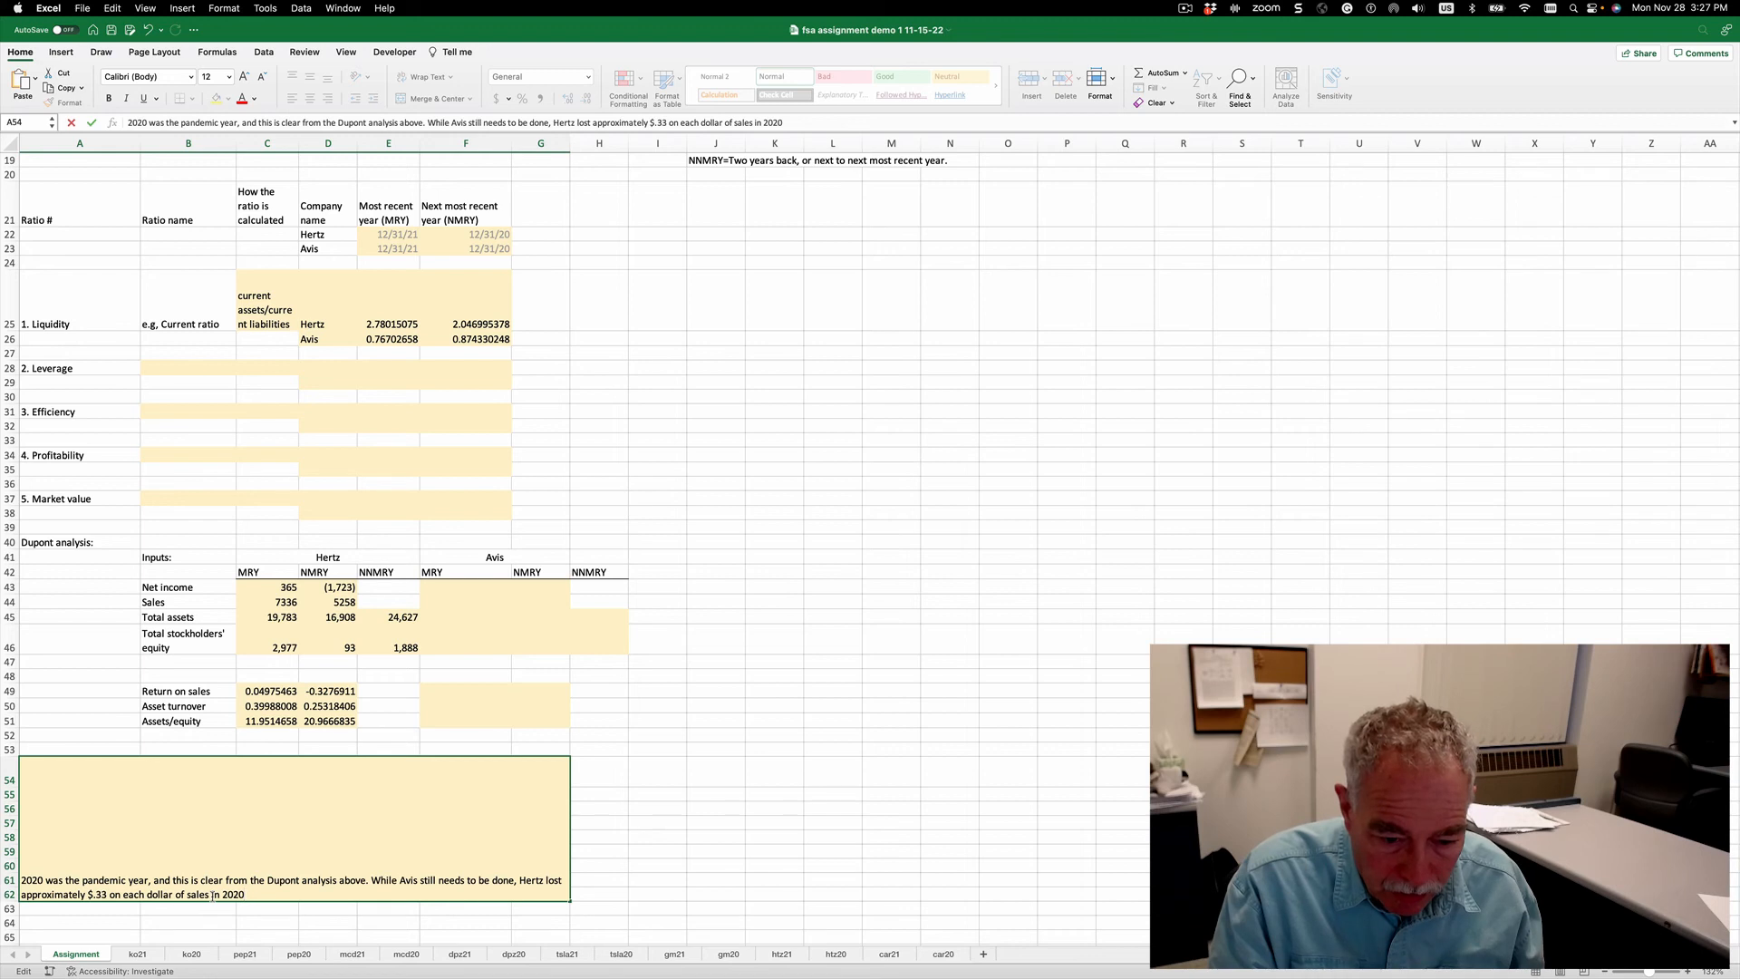
Complete the Hertz sentence with ", and this recovered to about a 5% profit margin in 2021.".
type(", and this re")
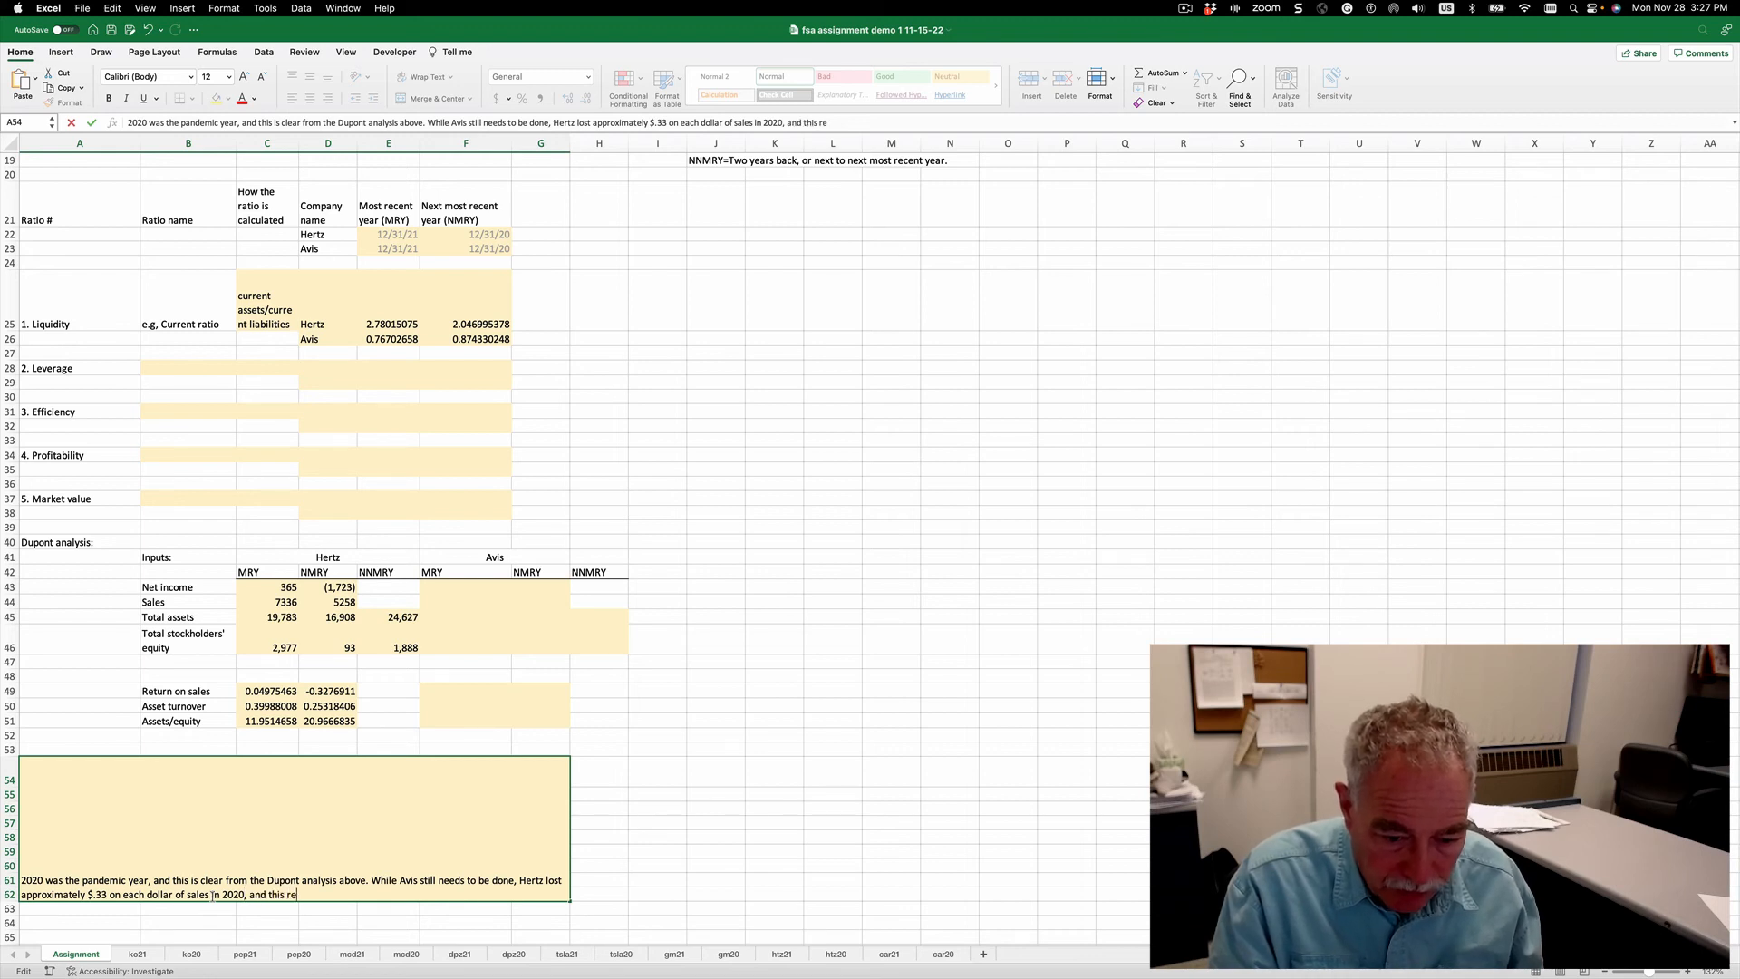
type("covered to ")
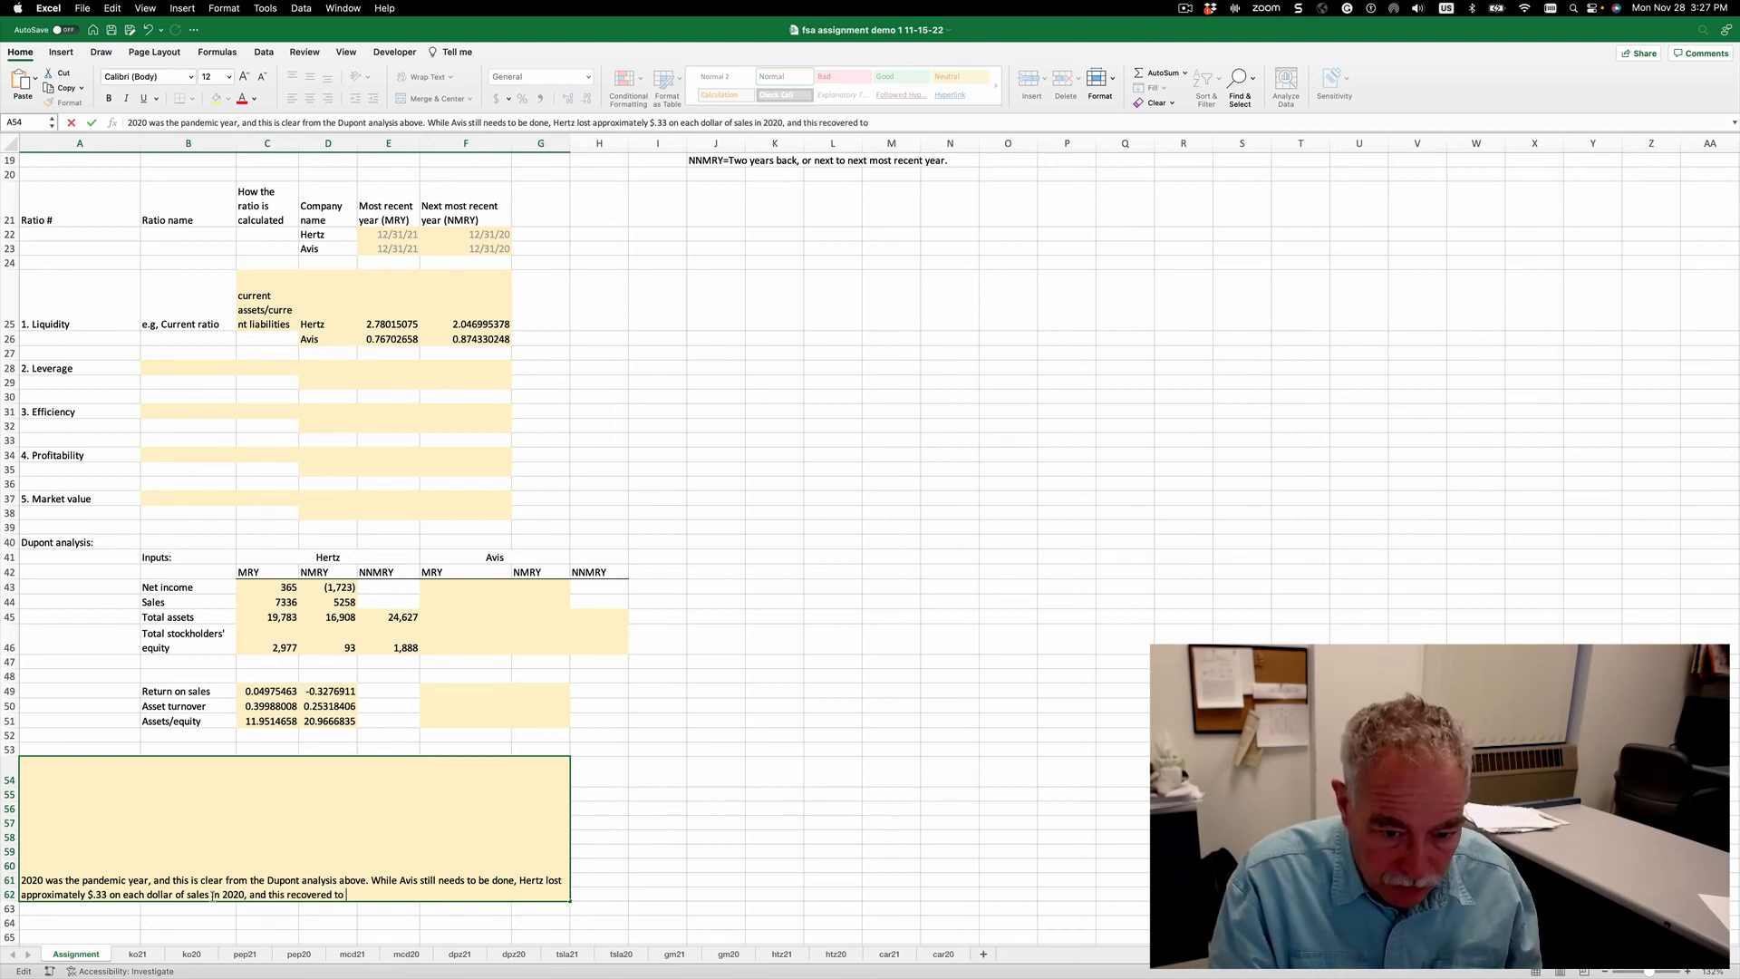
type("a")
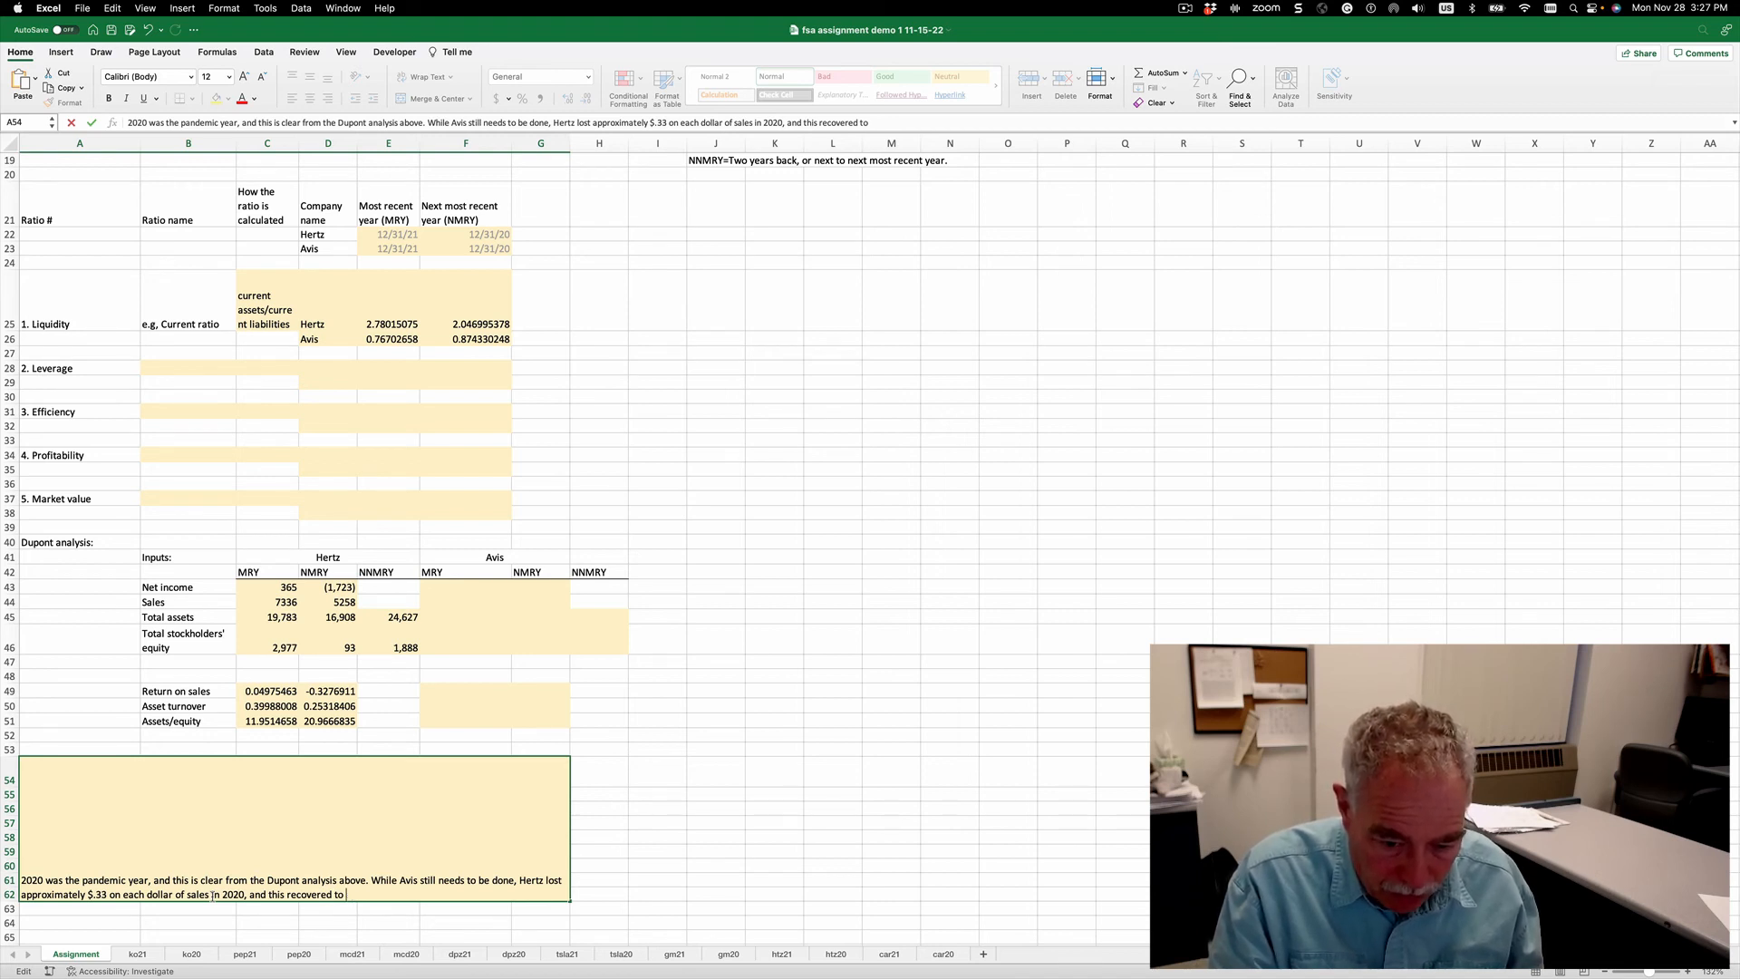
type("about ")
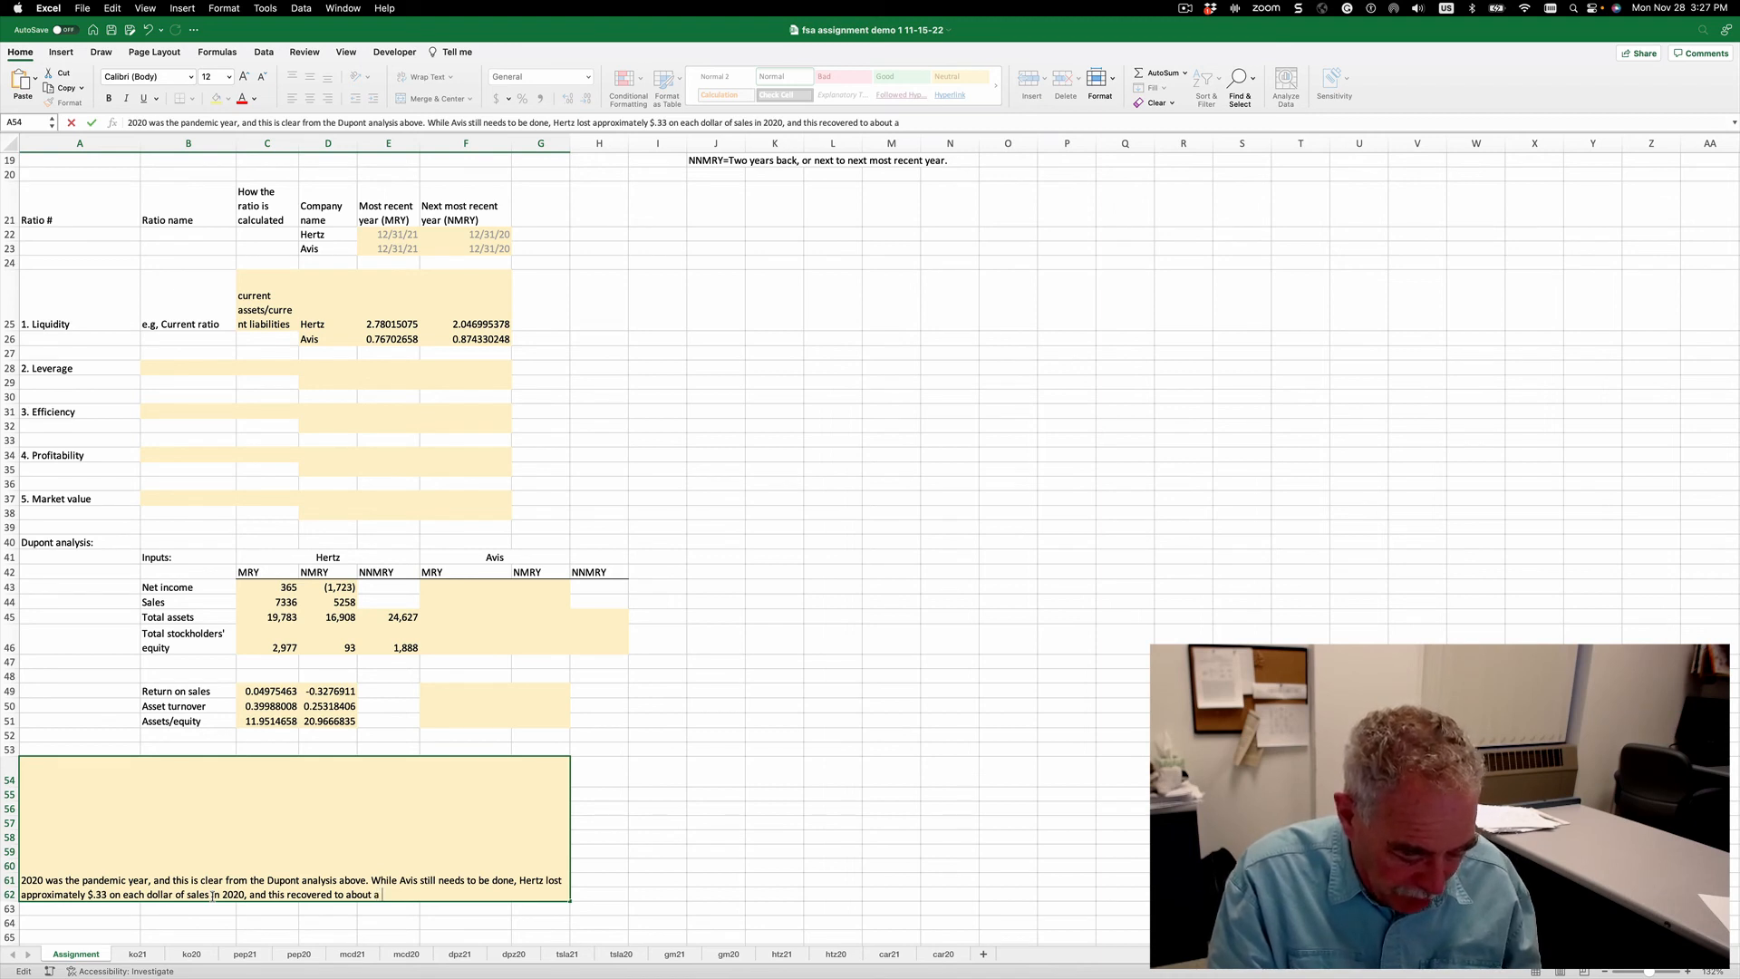
type("a 5% pr")
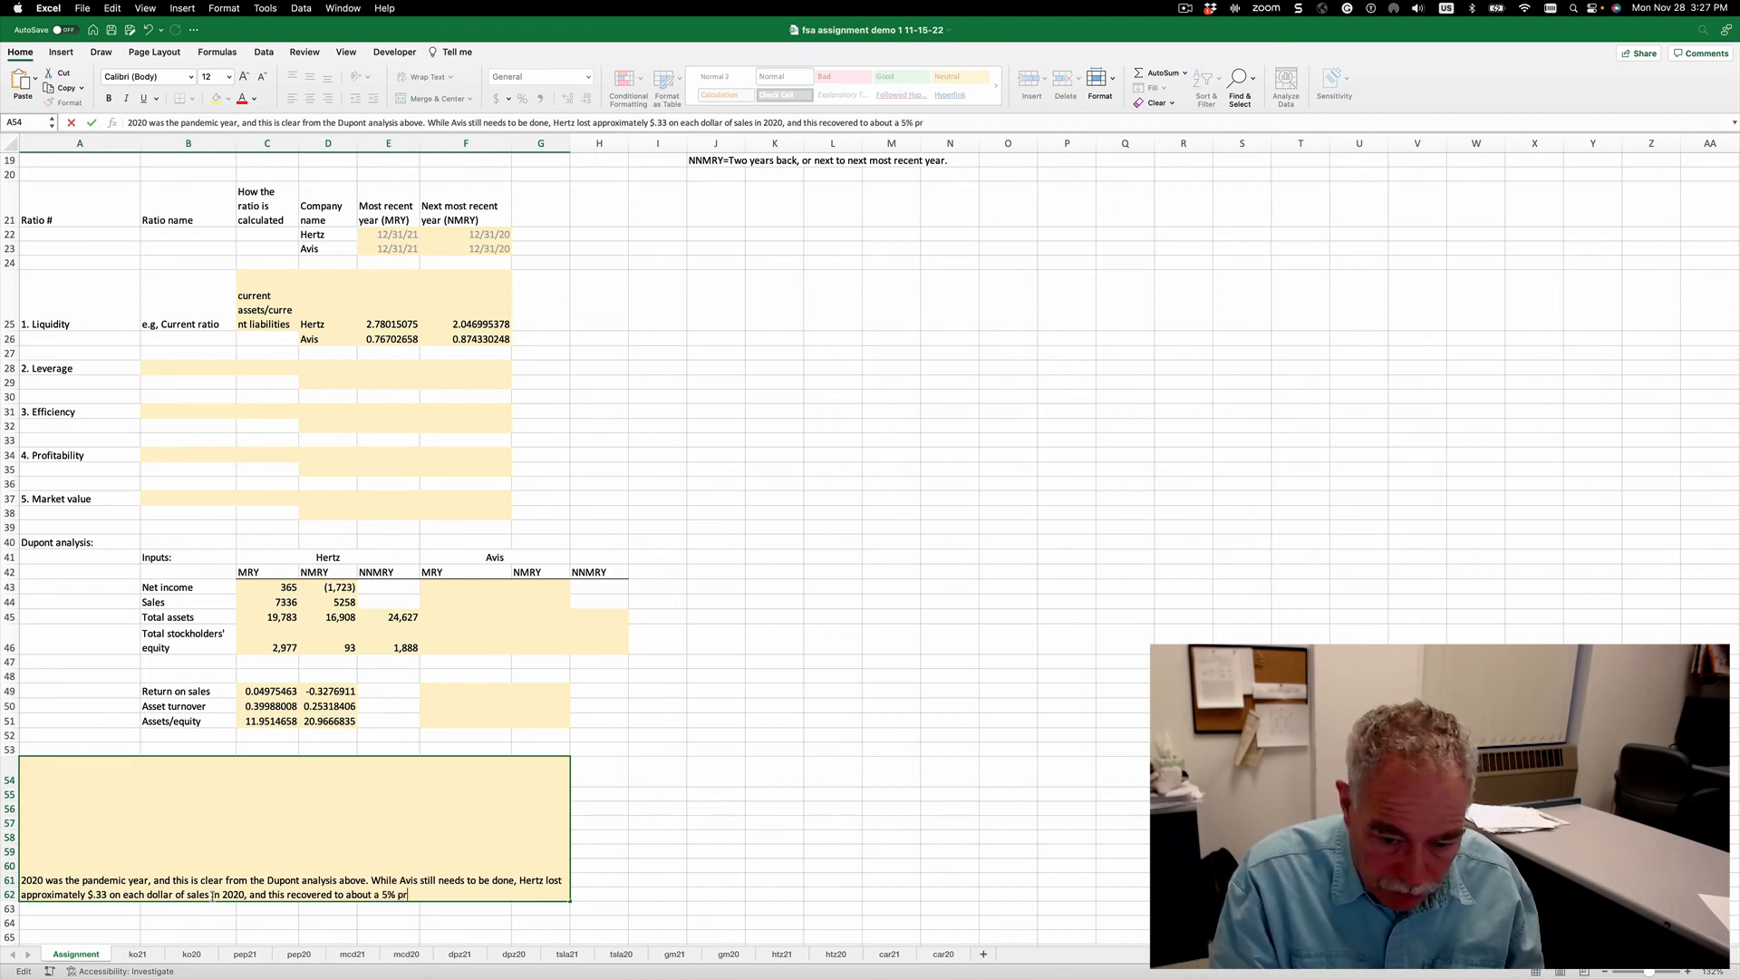
type("ofit mar")
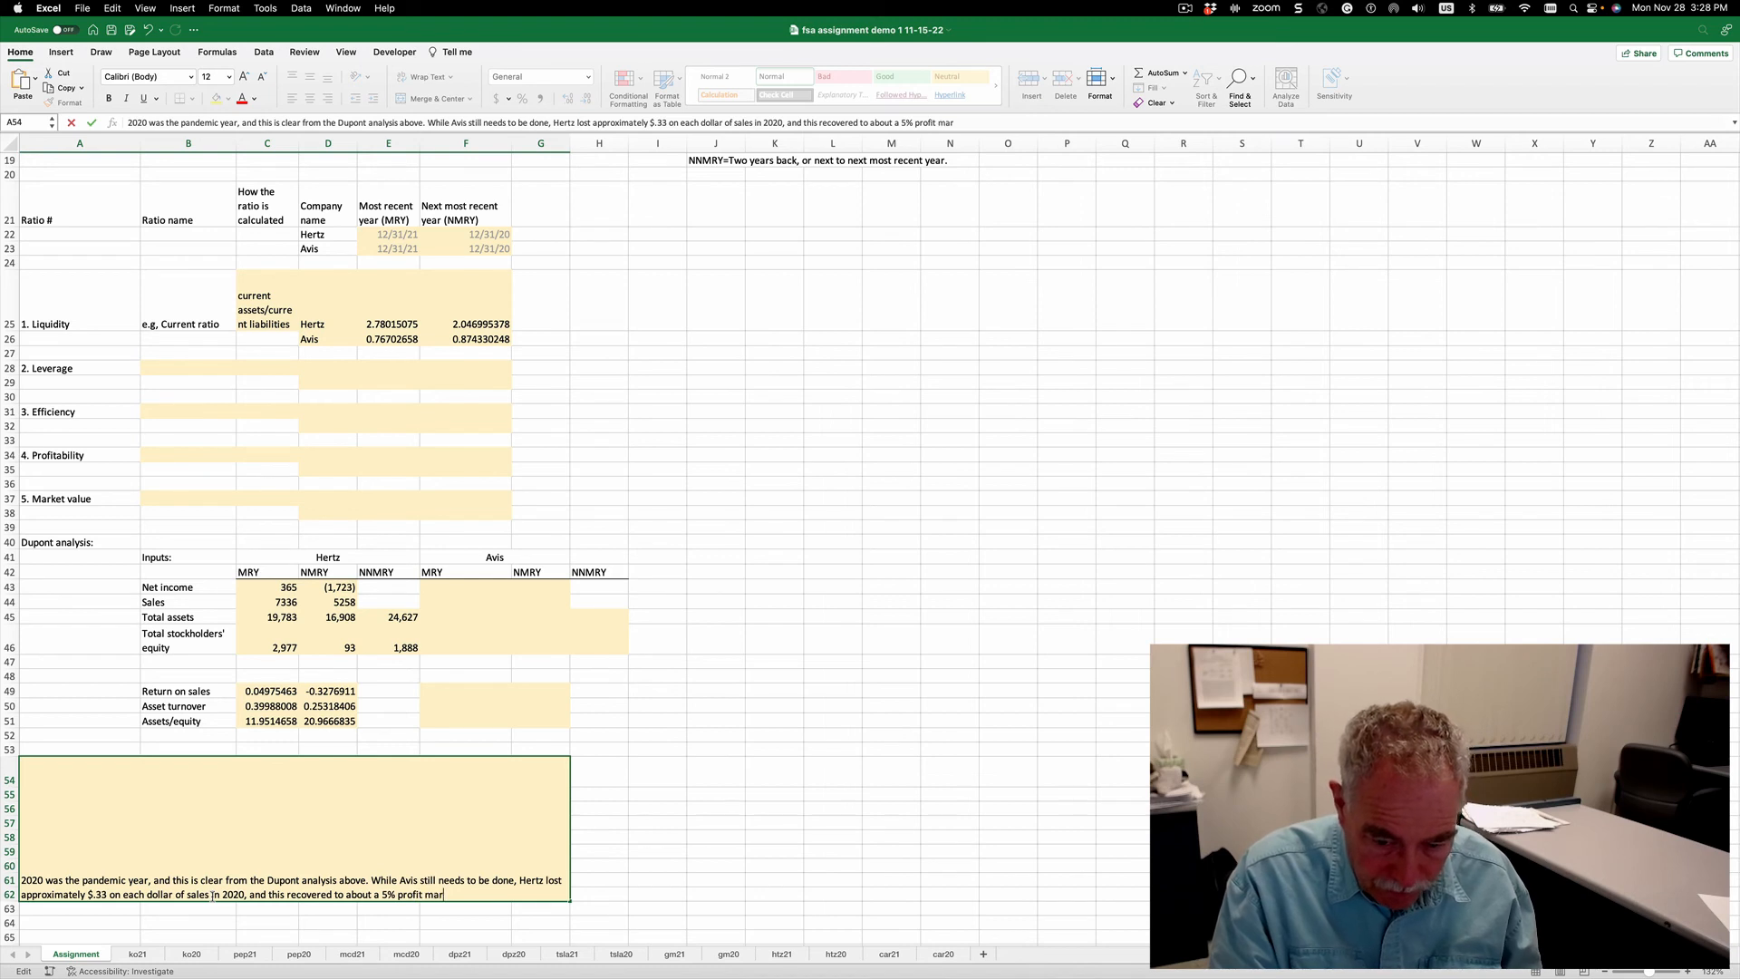
type("gin in 2021.")
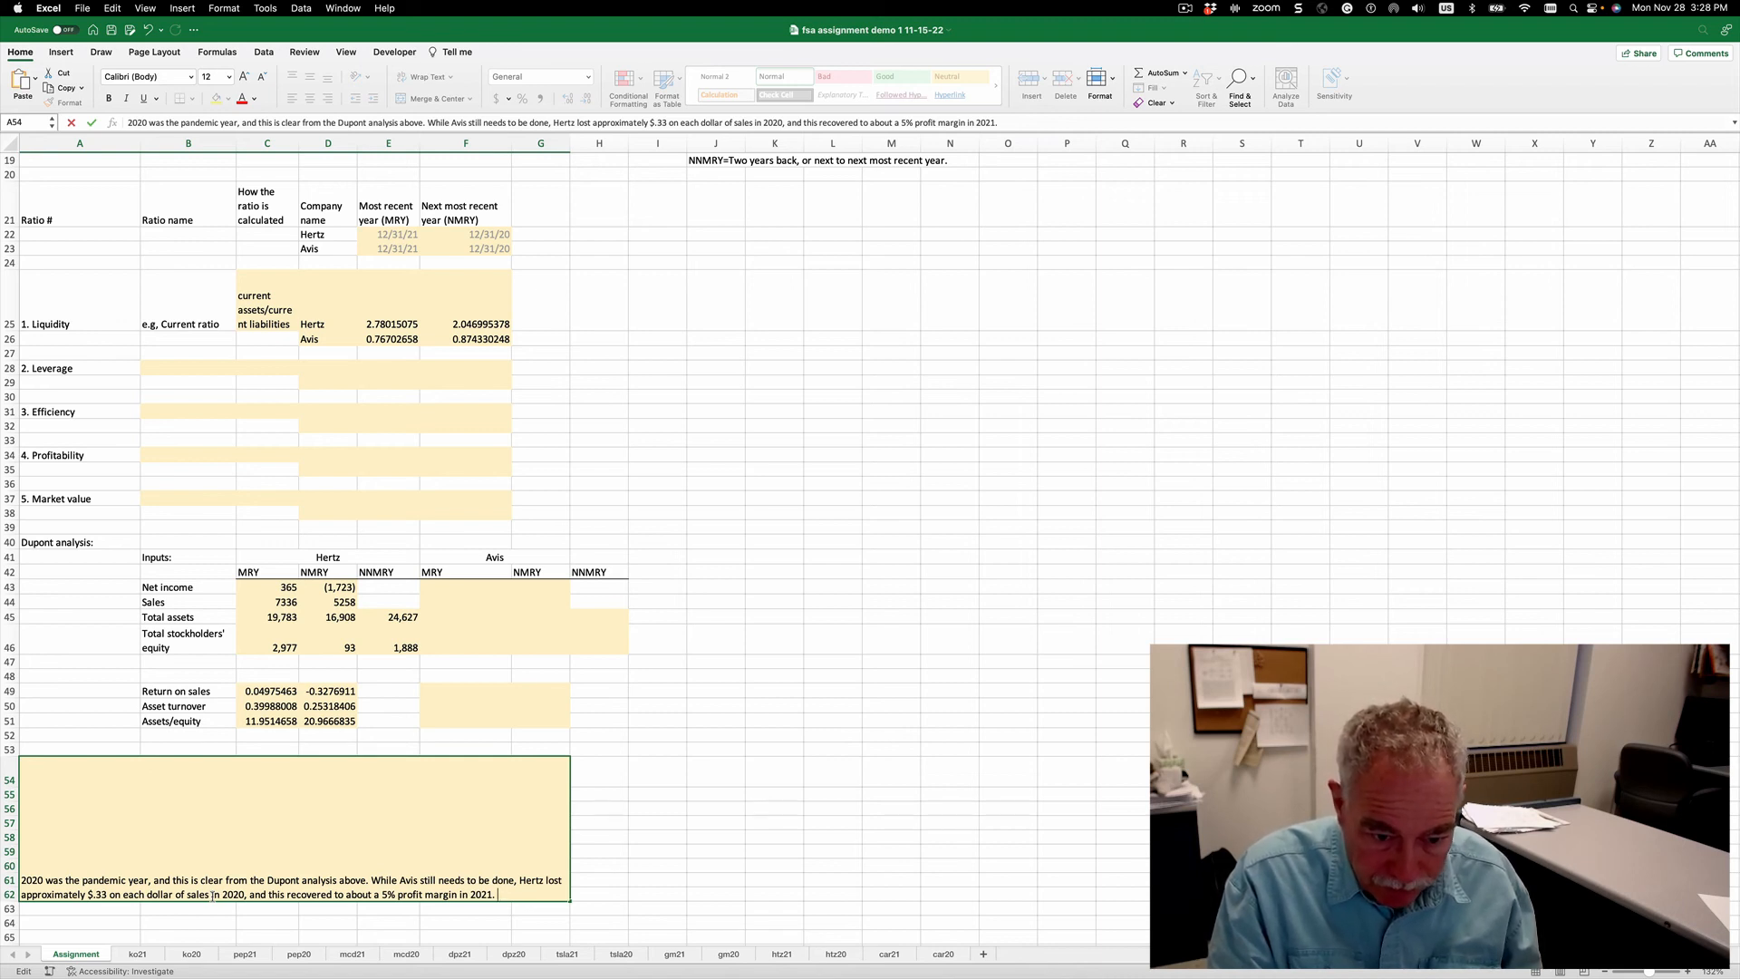
Add the sentence "Similarly, asset turnover increased in 2021 relative to 2020 as sales picked up." to the interpretation.
type("Similarly")
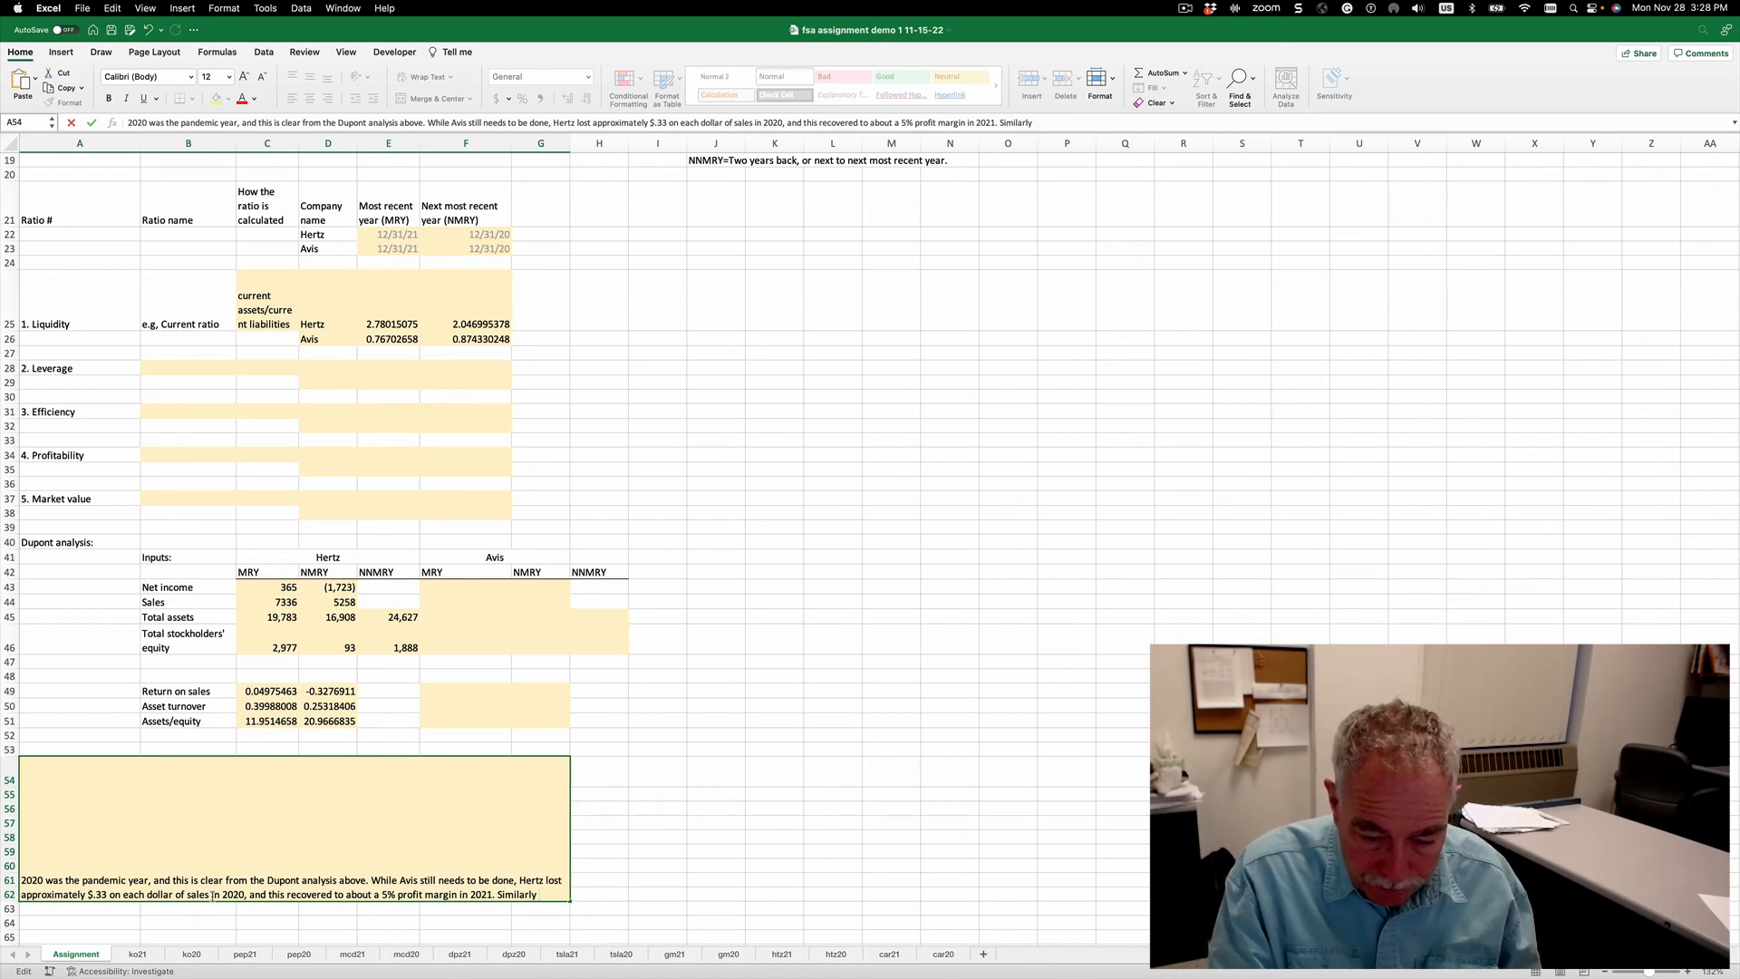
key("BackSpace")
type(",")
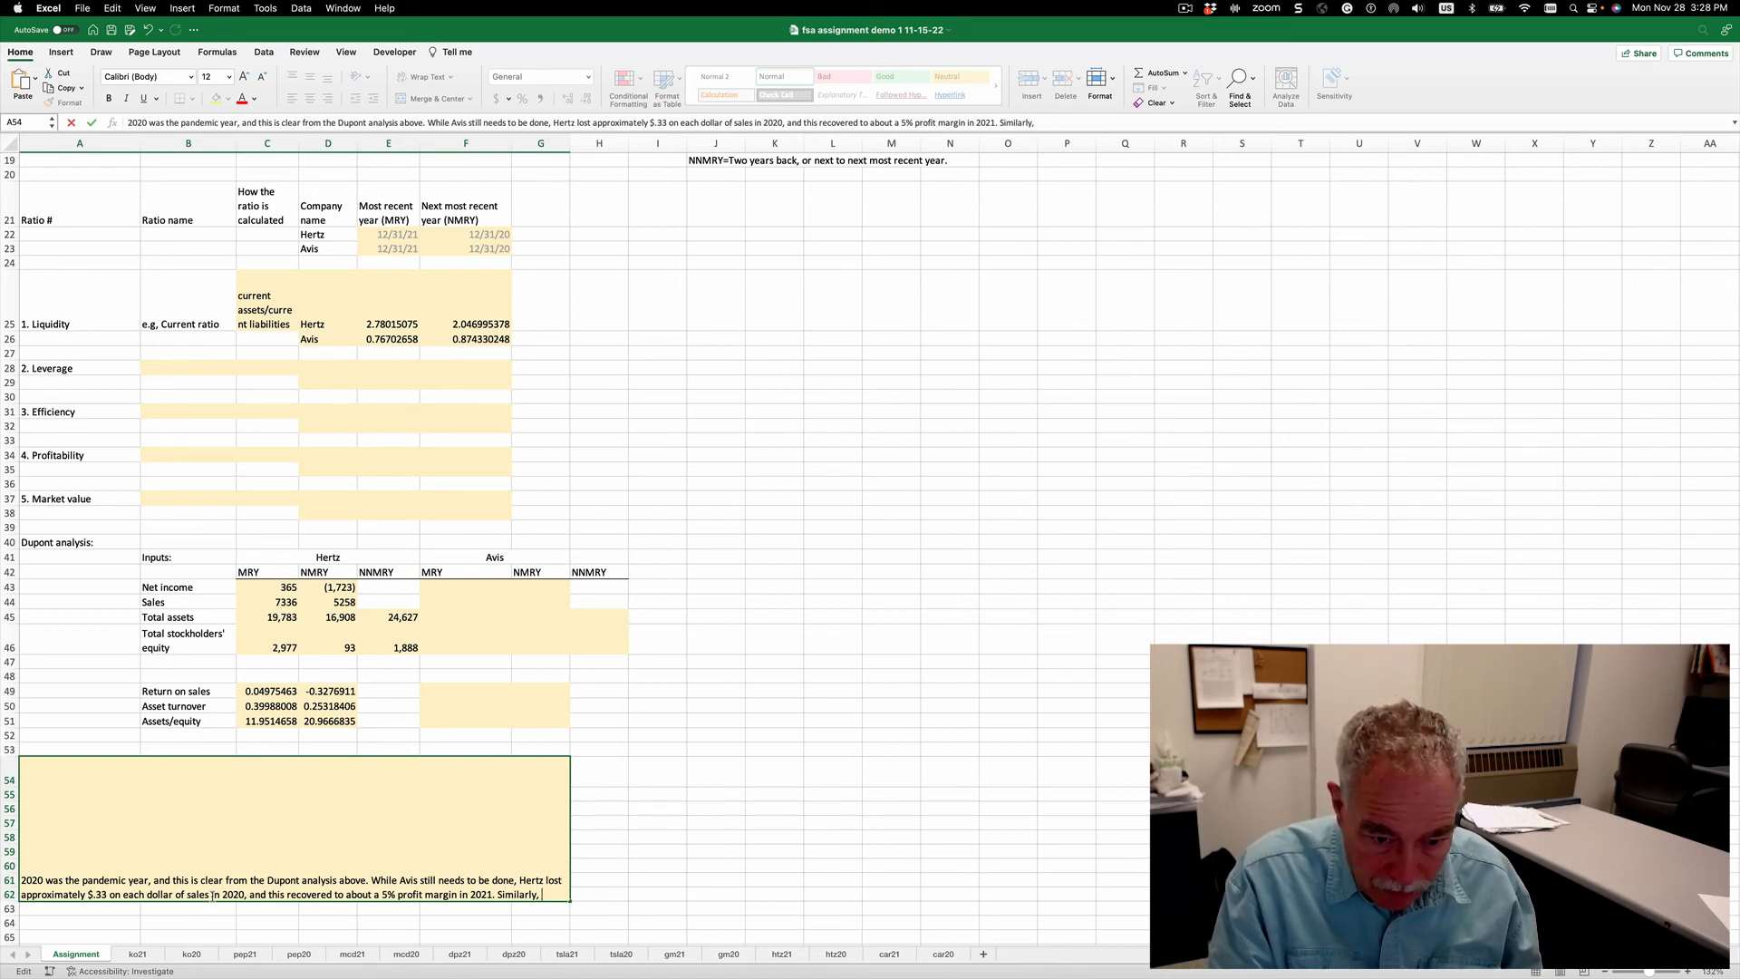
type(" asset tr")
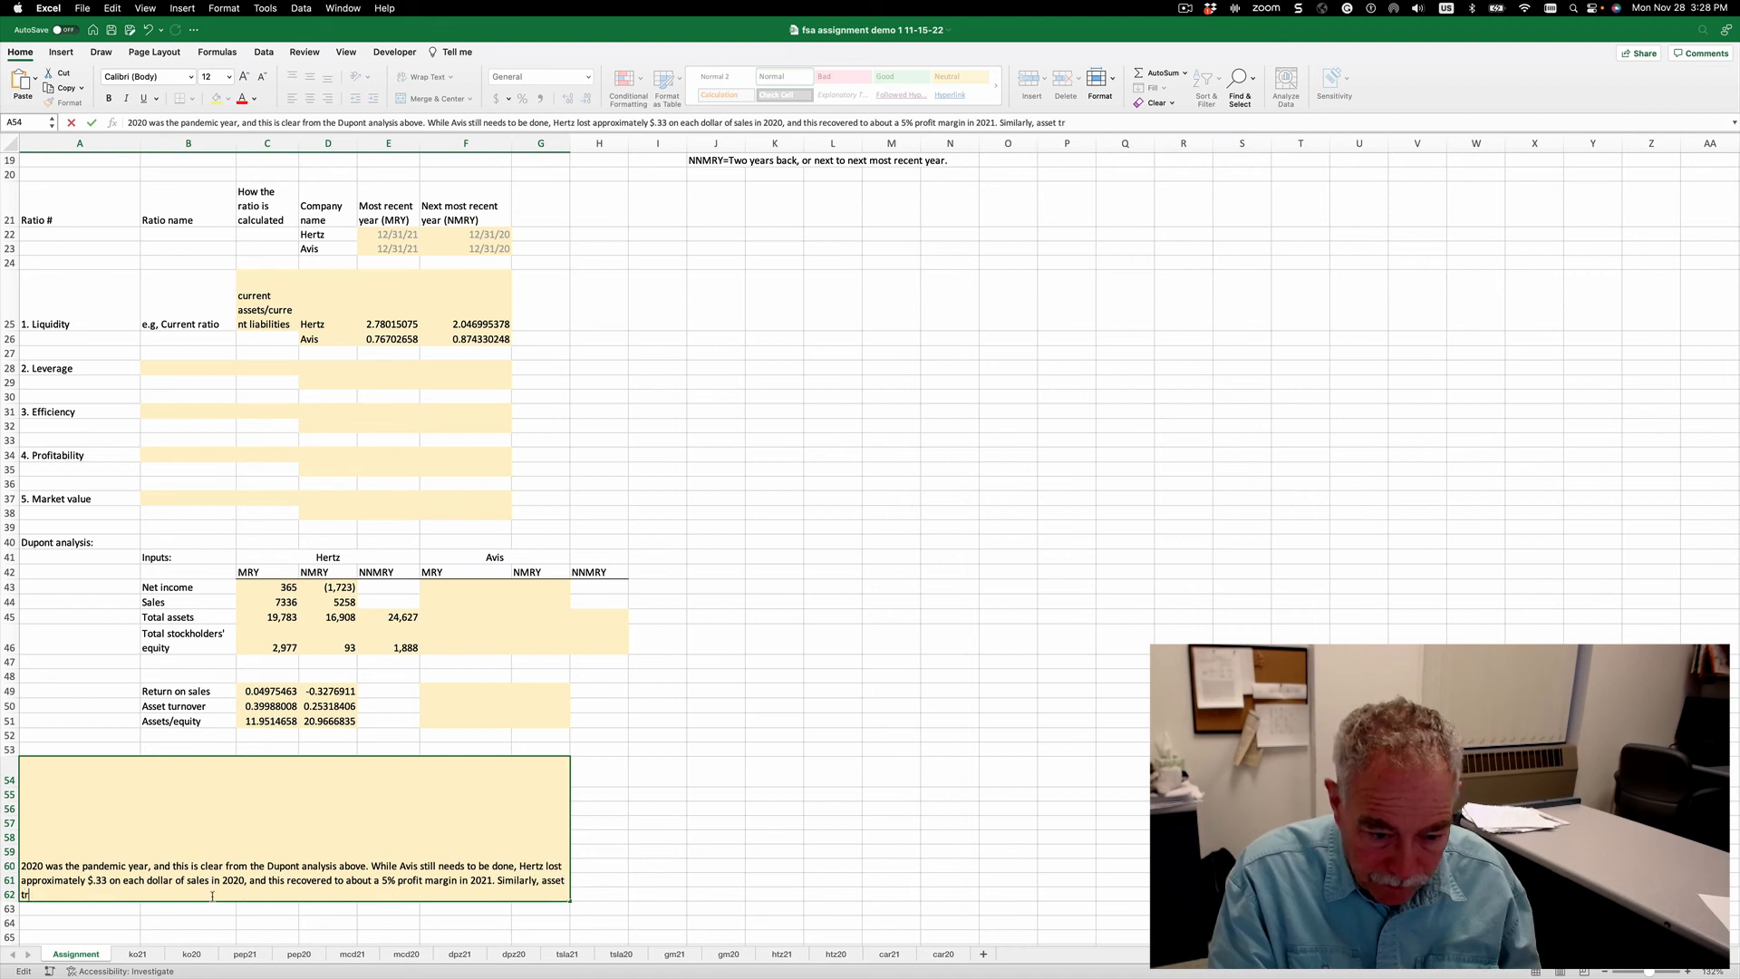
key("BackSpace")
type("urnover")
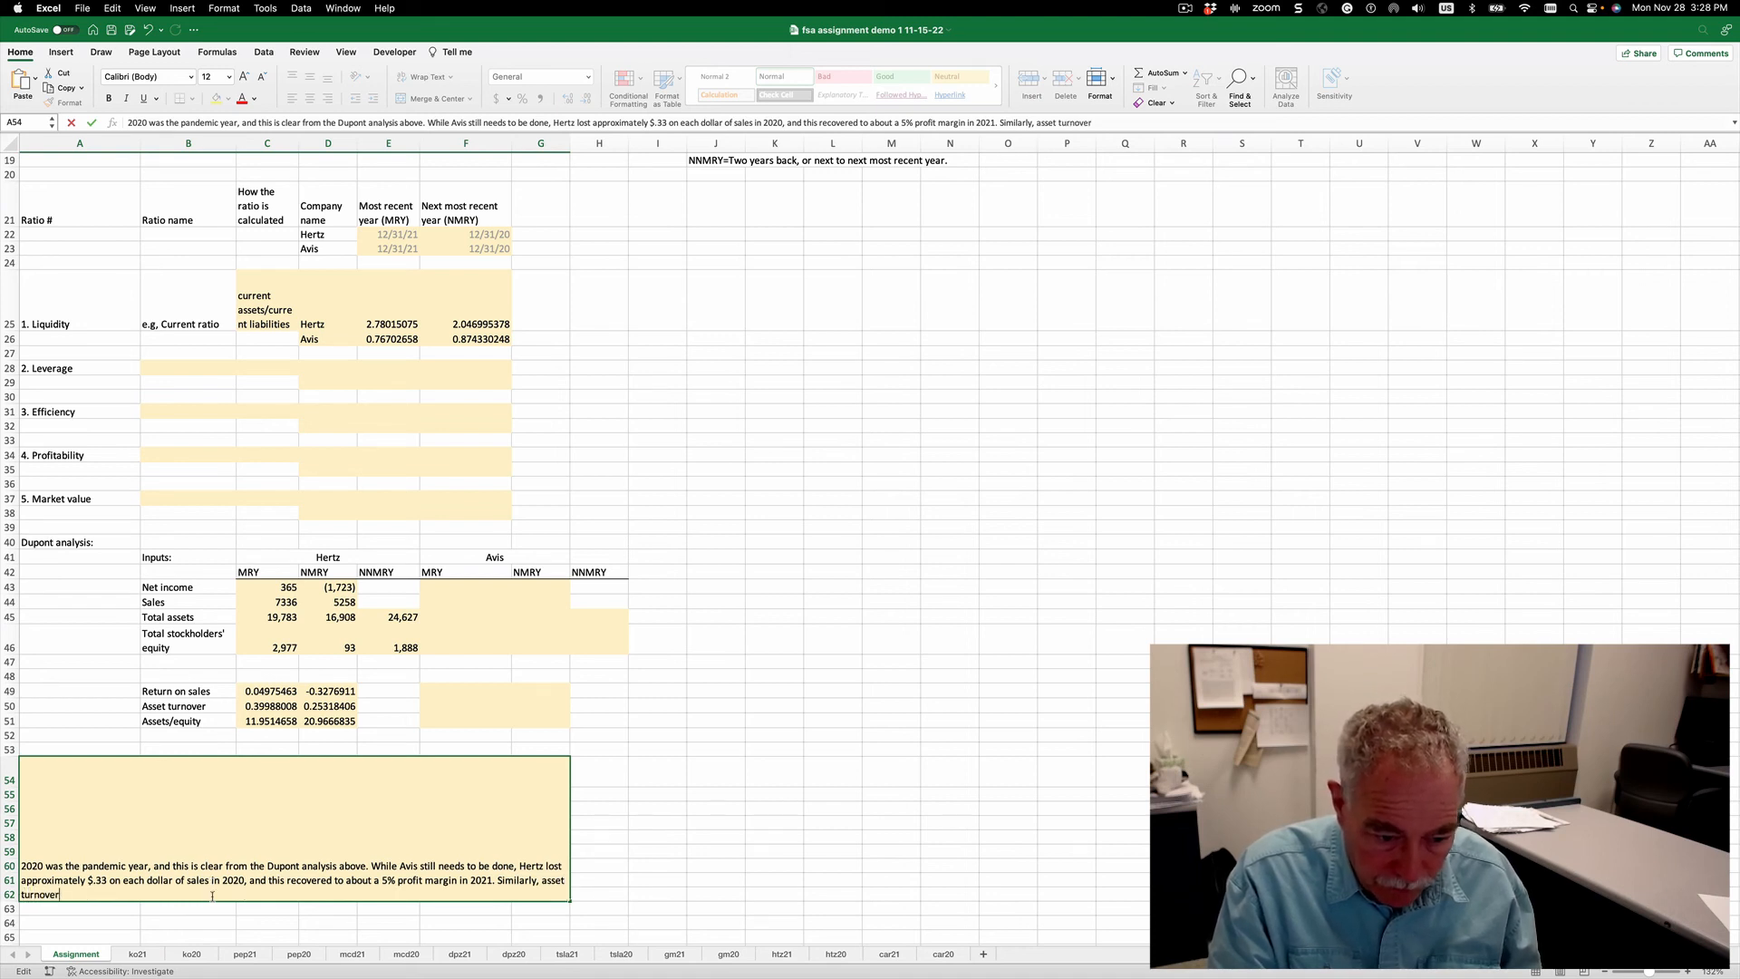
type(" increased ")
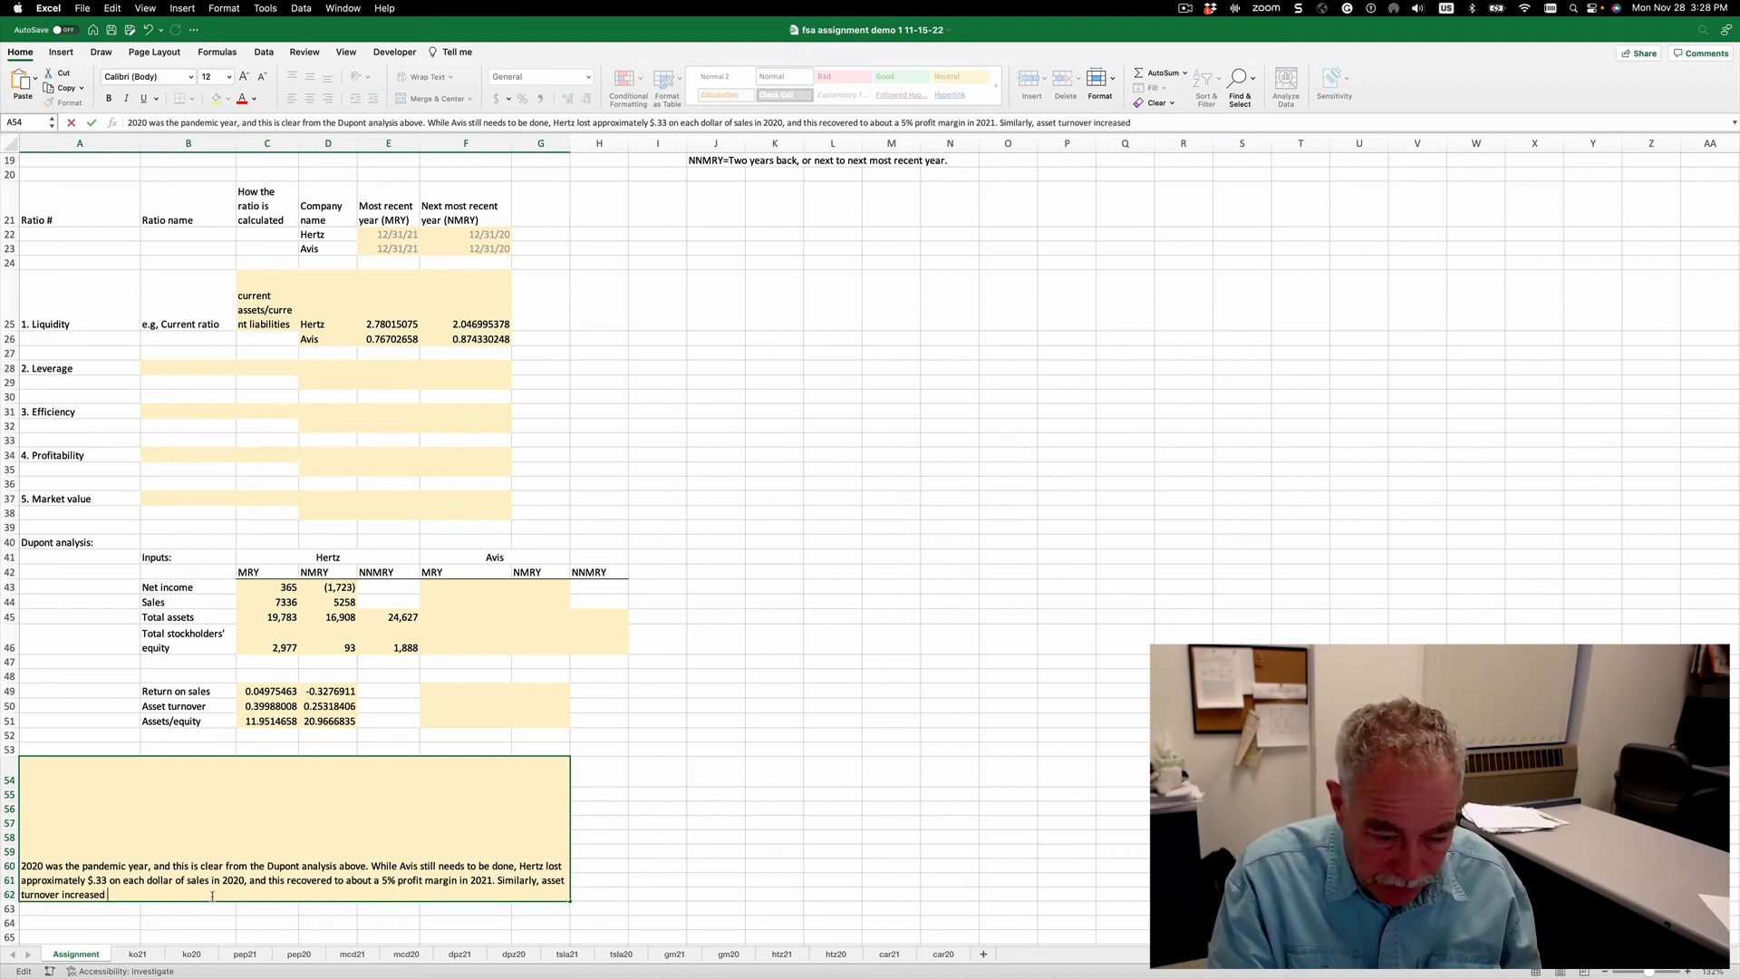
type("in 2021")
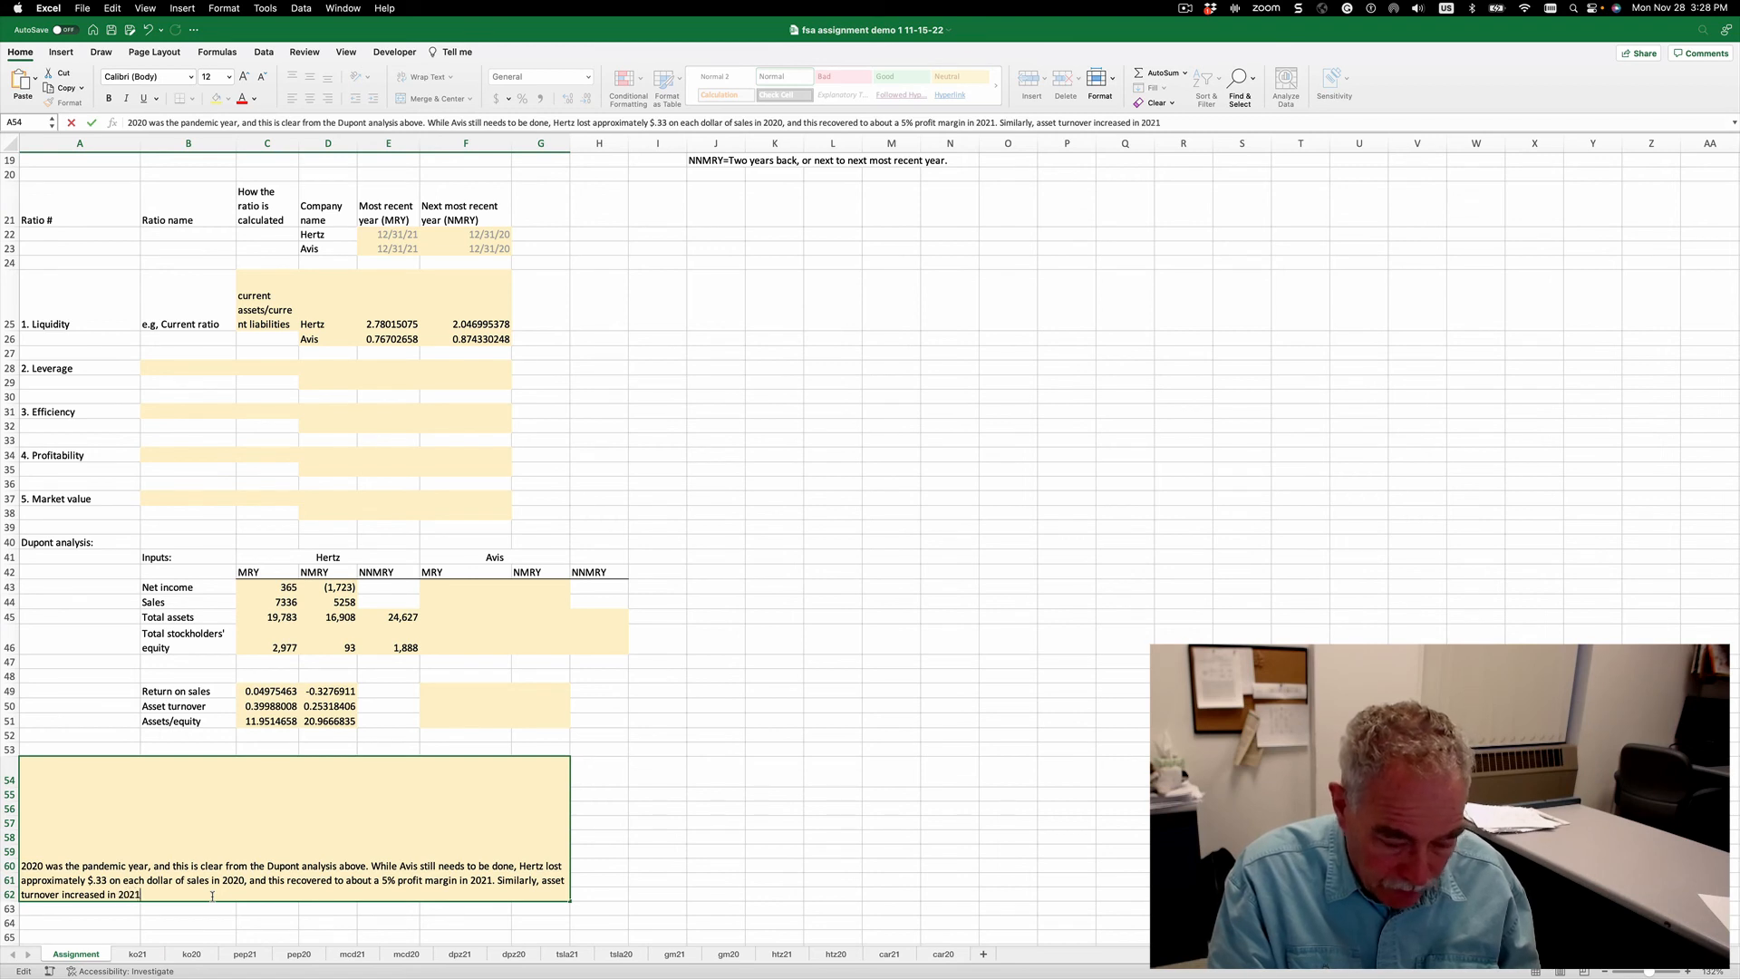
type(" relati")
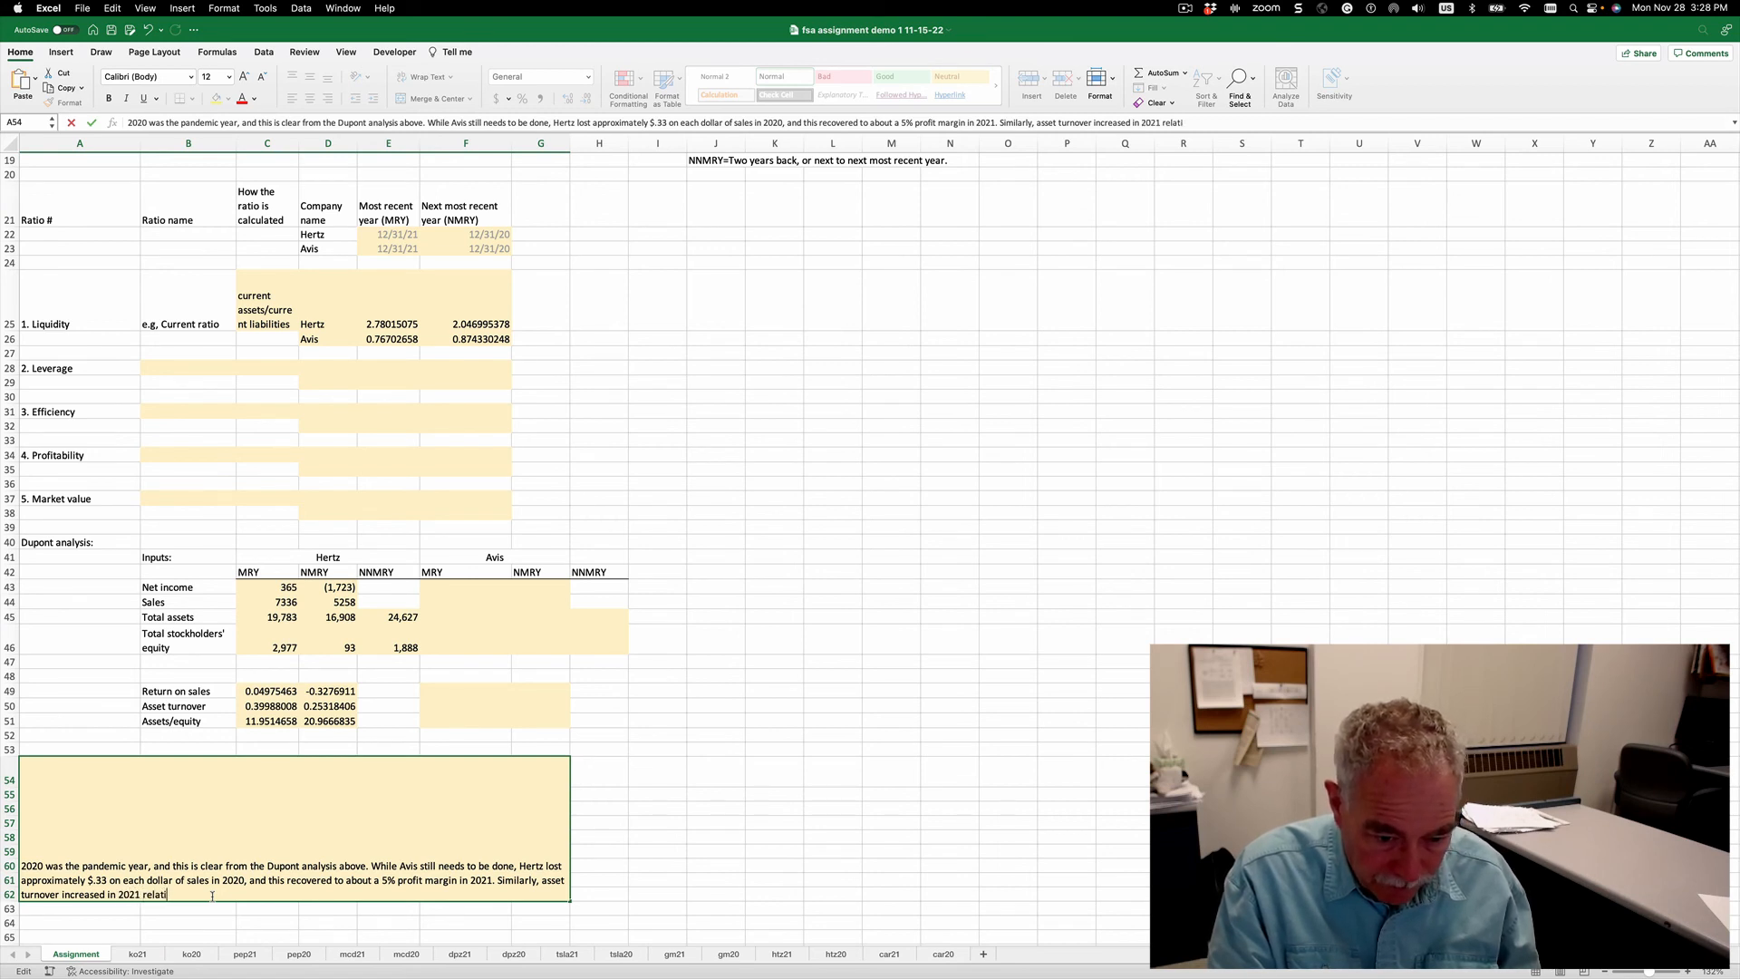
type("ve to 2020")
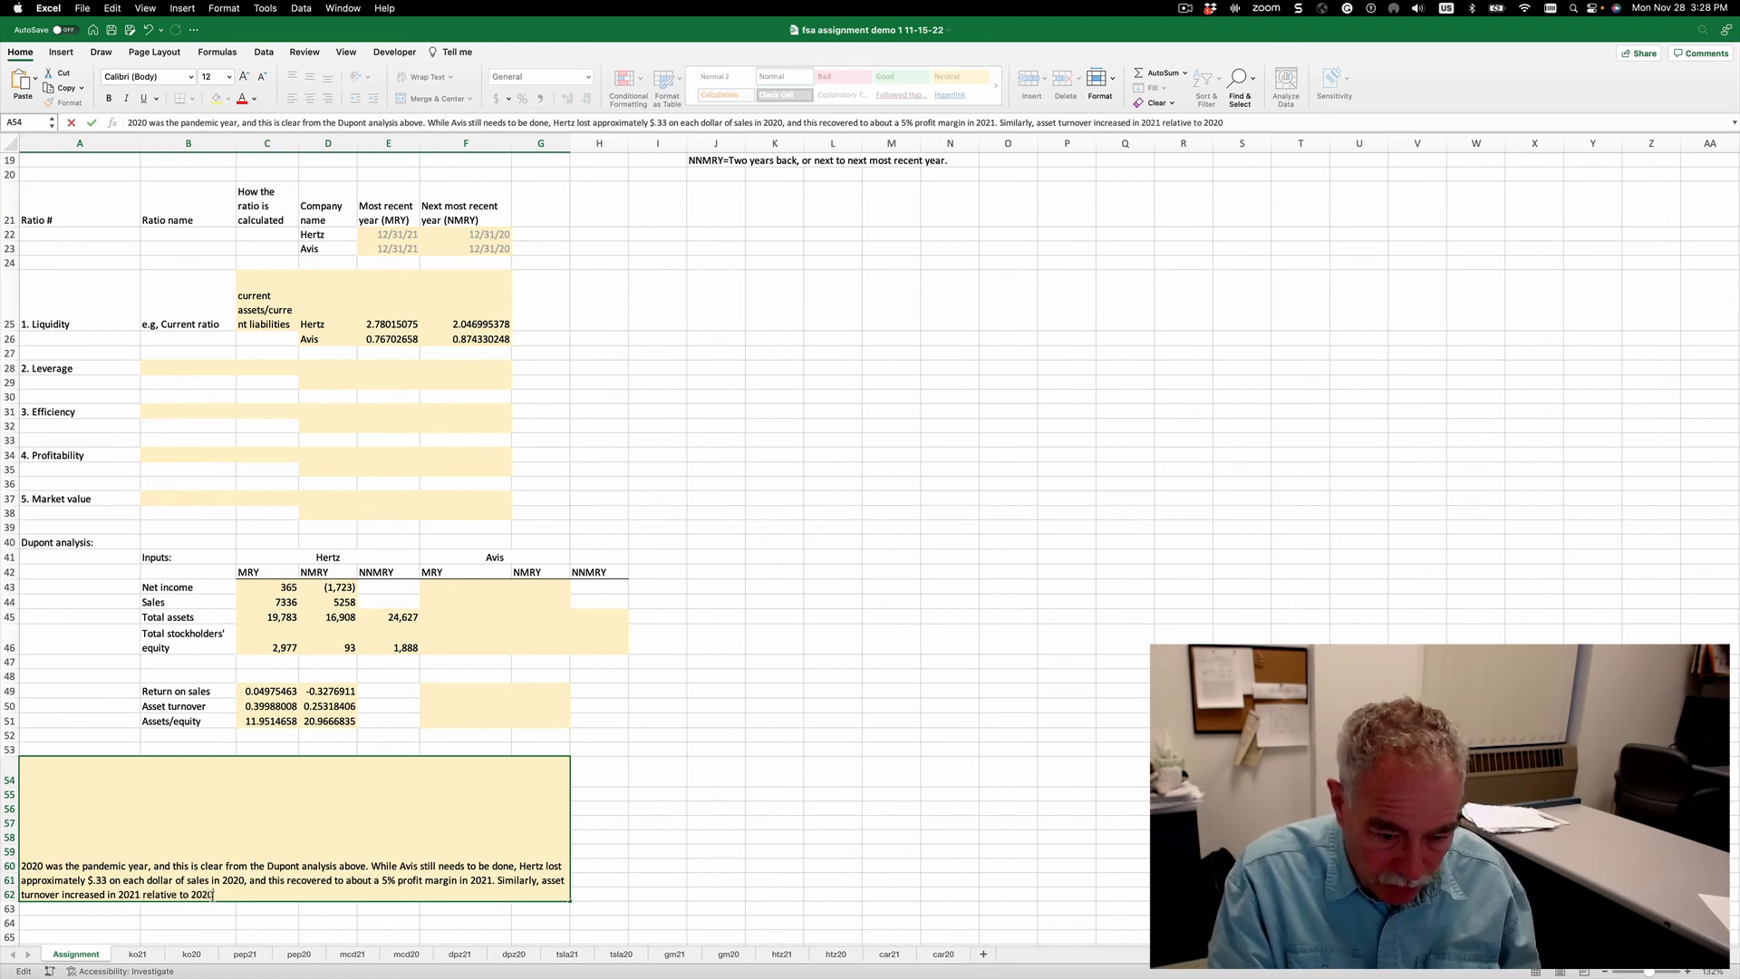
type(" as sal")
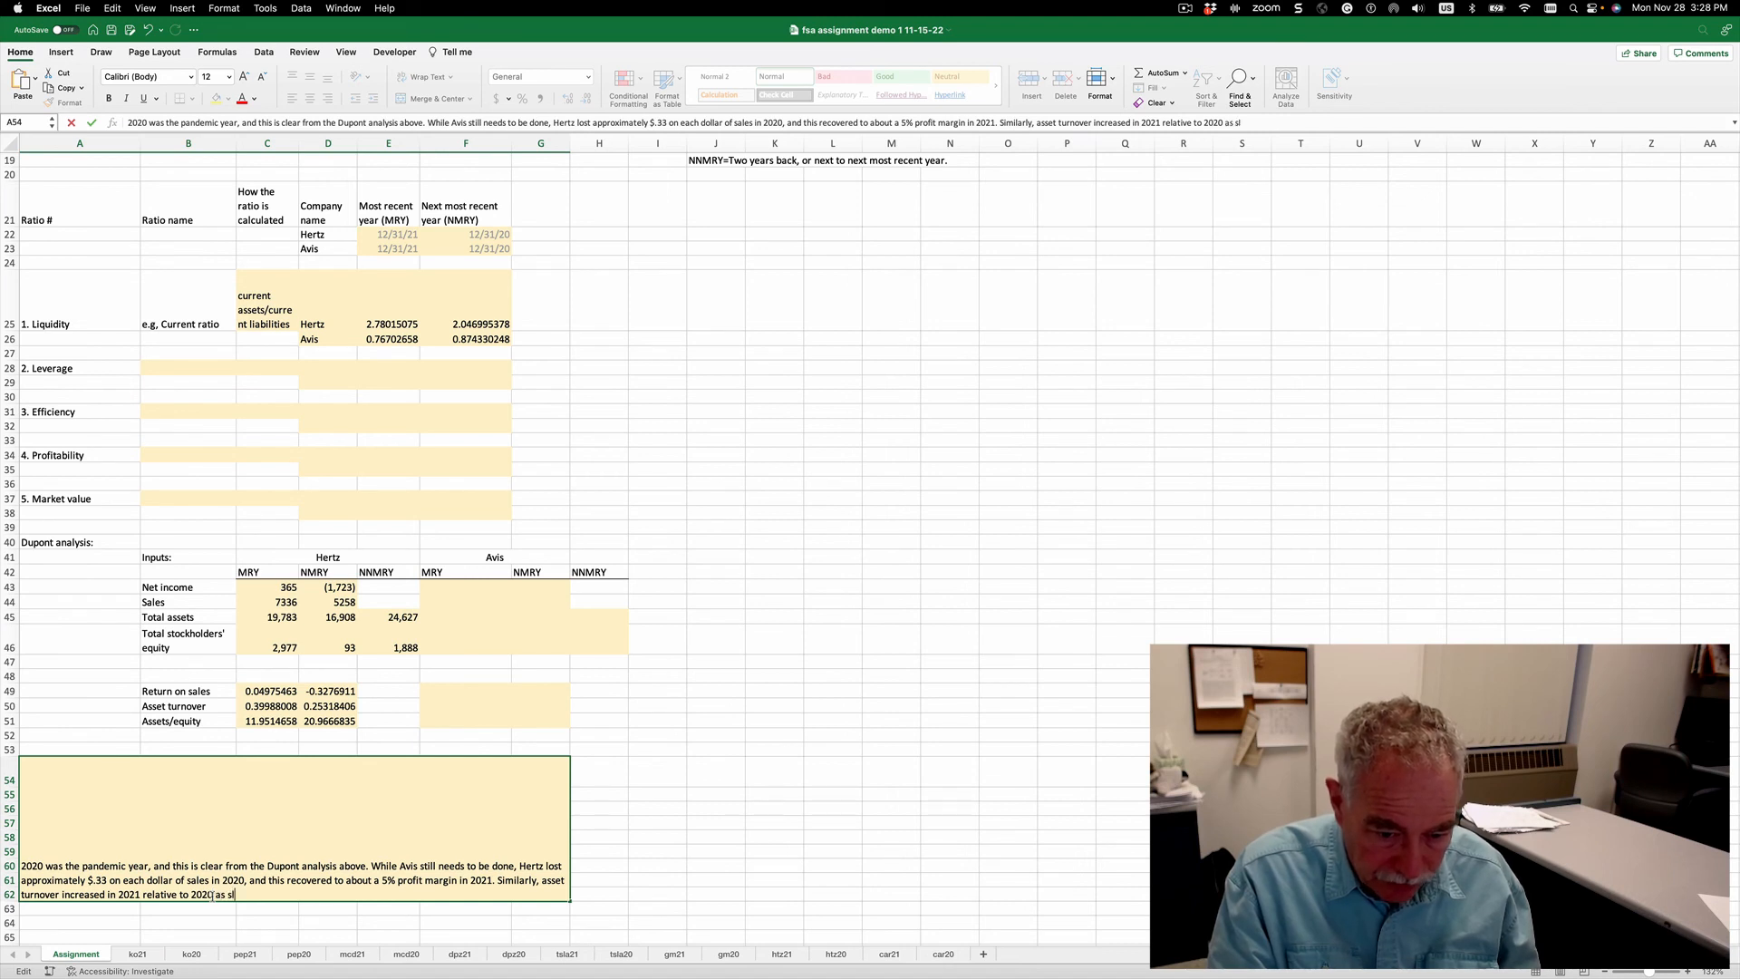
key("BackSpace")
type("ales pic")
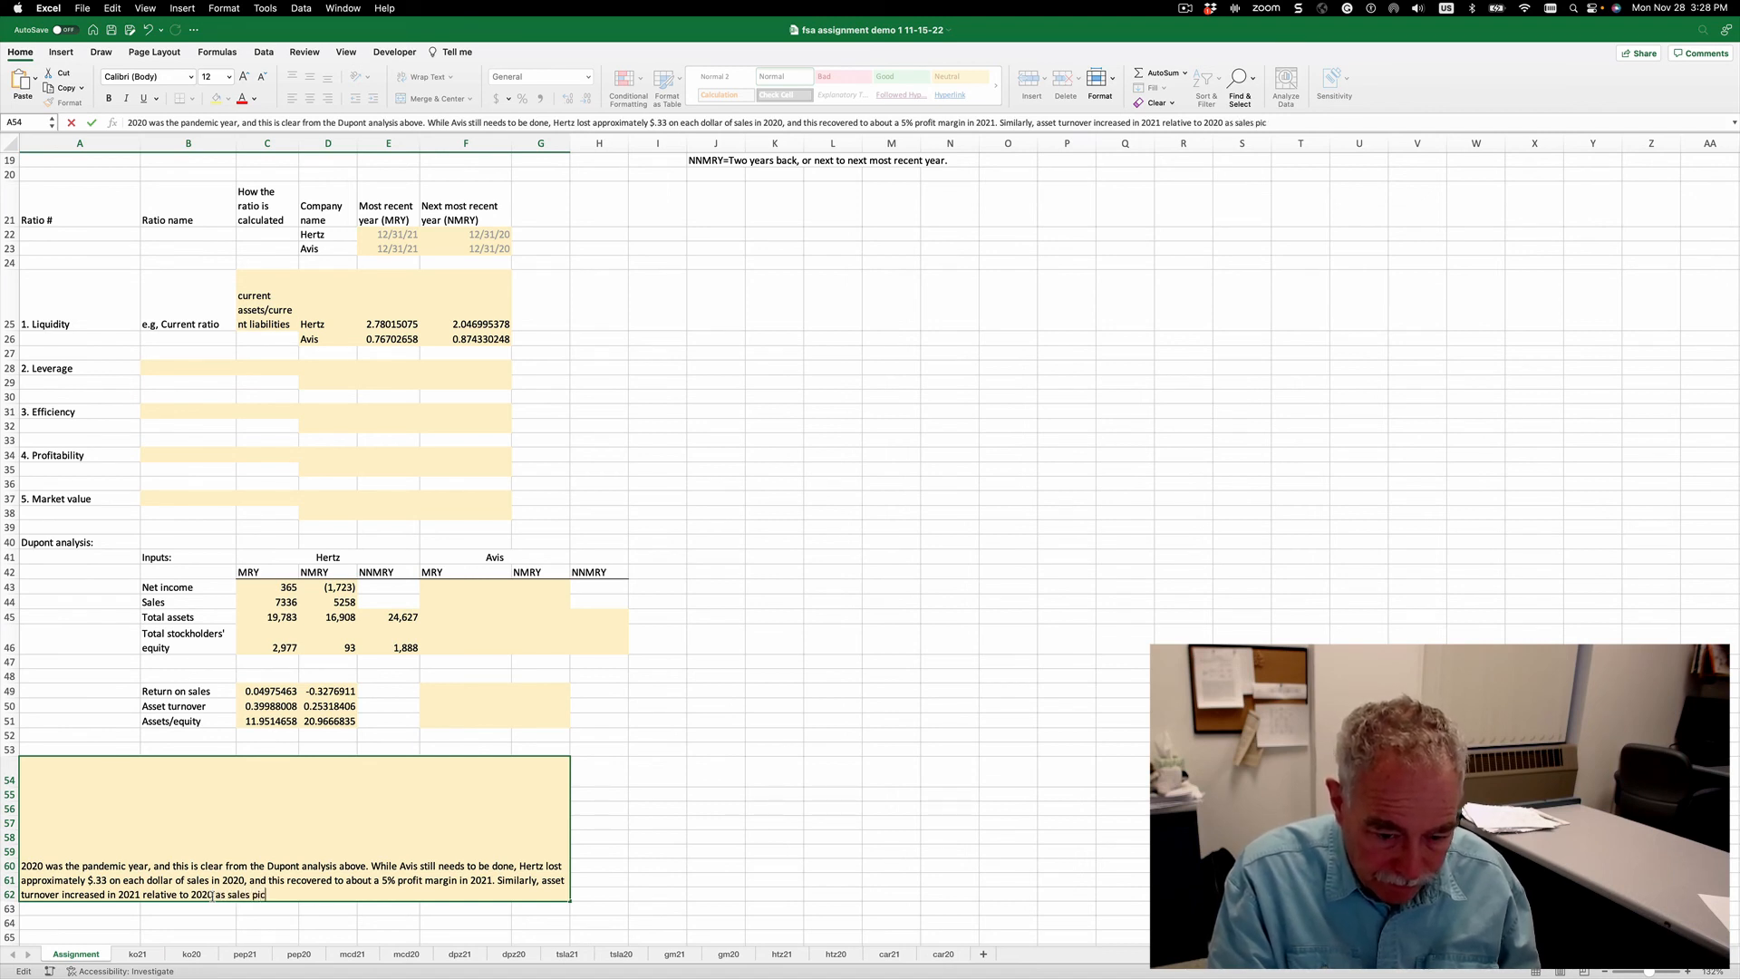
type("ked up.")
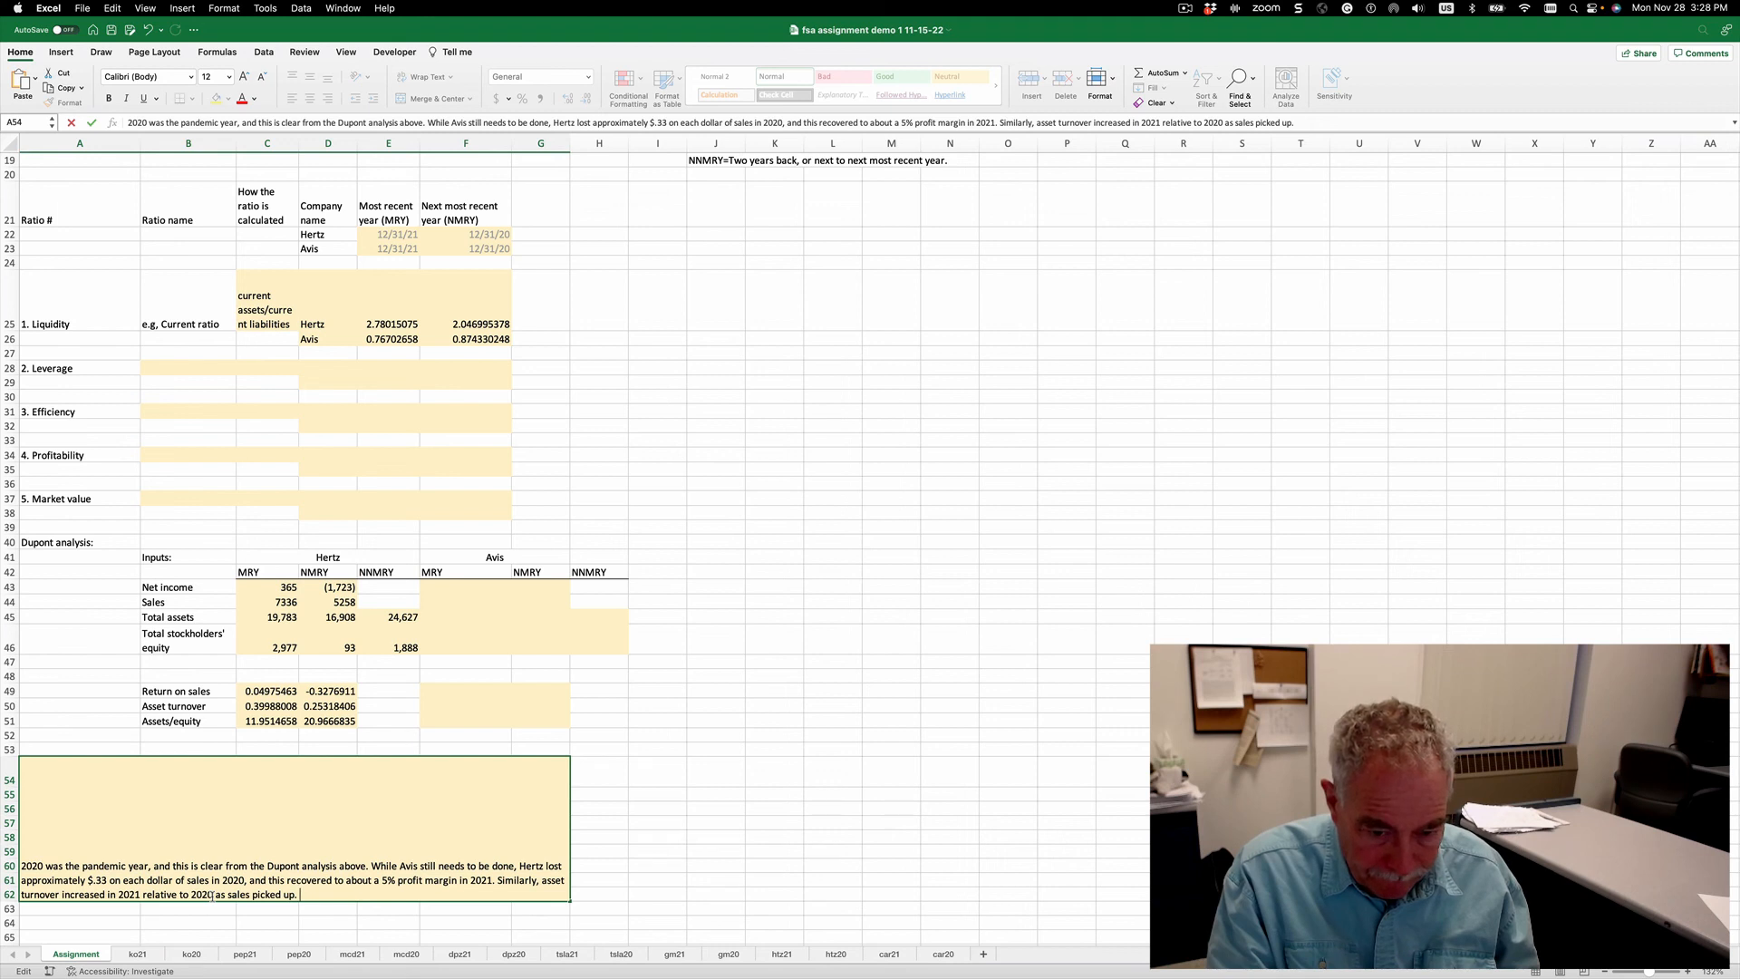
Continue the interpretation with "Leverage was extremely high in 2020 and decreased in".
type("Lever")
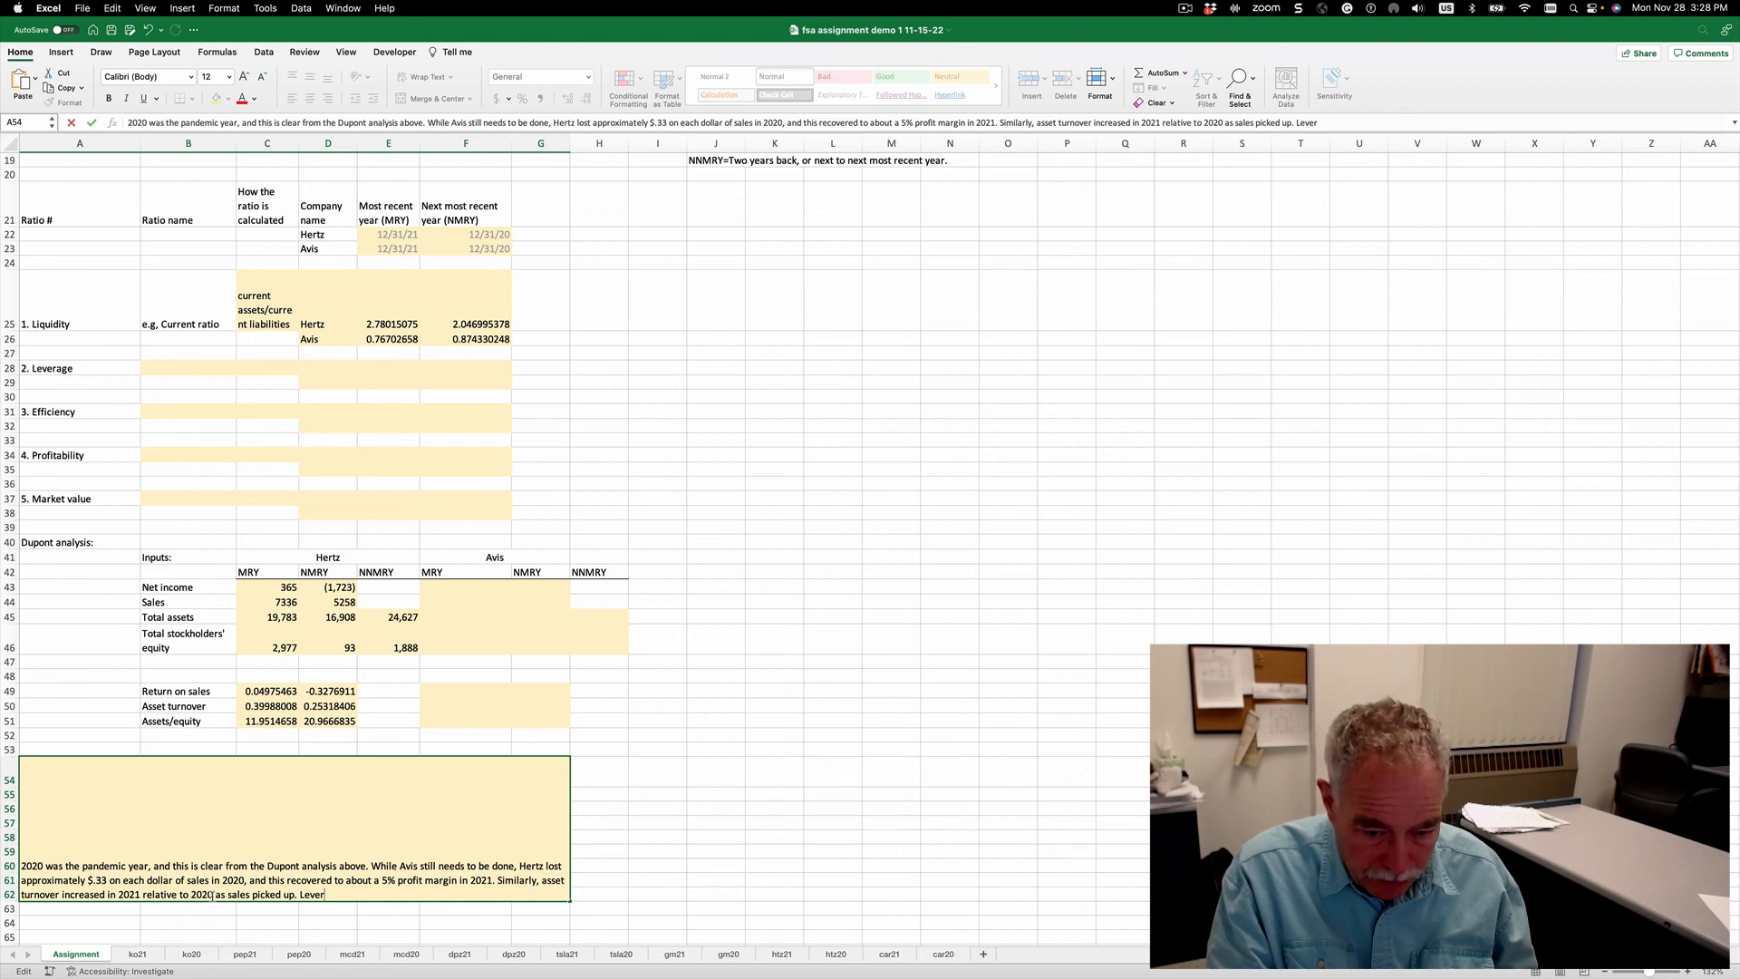
type("age was ")
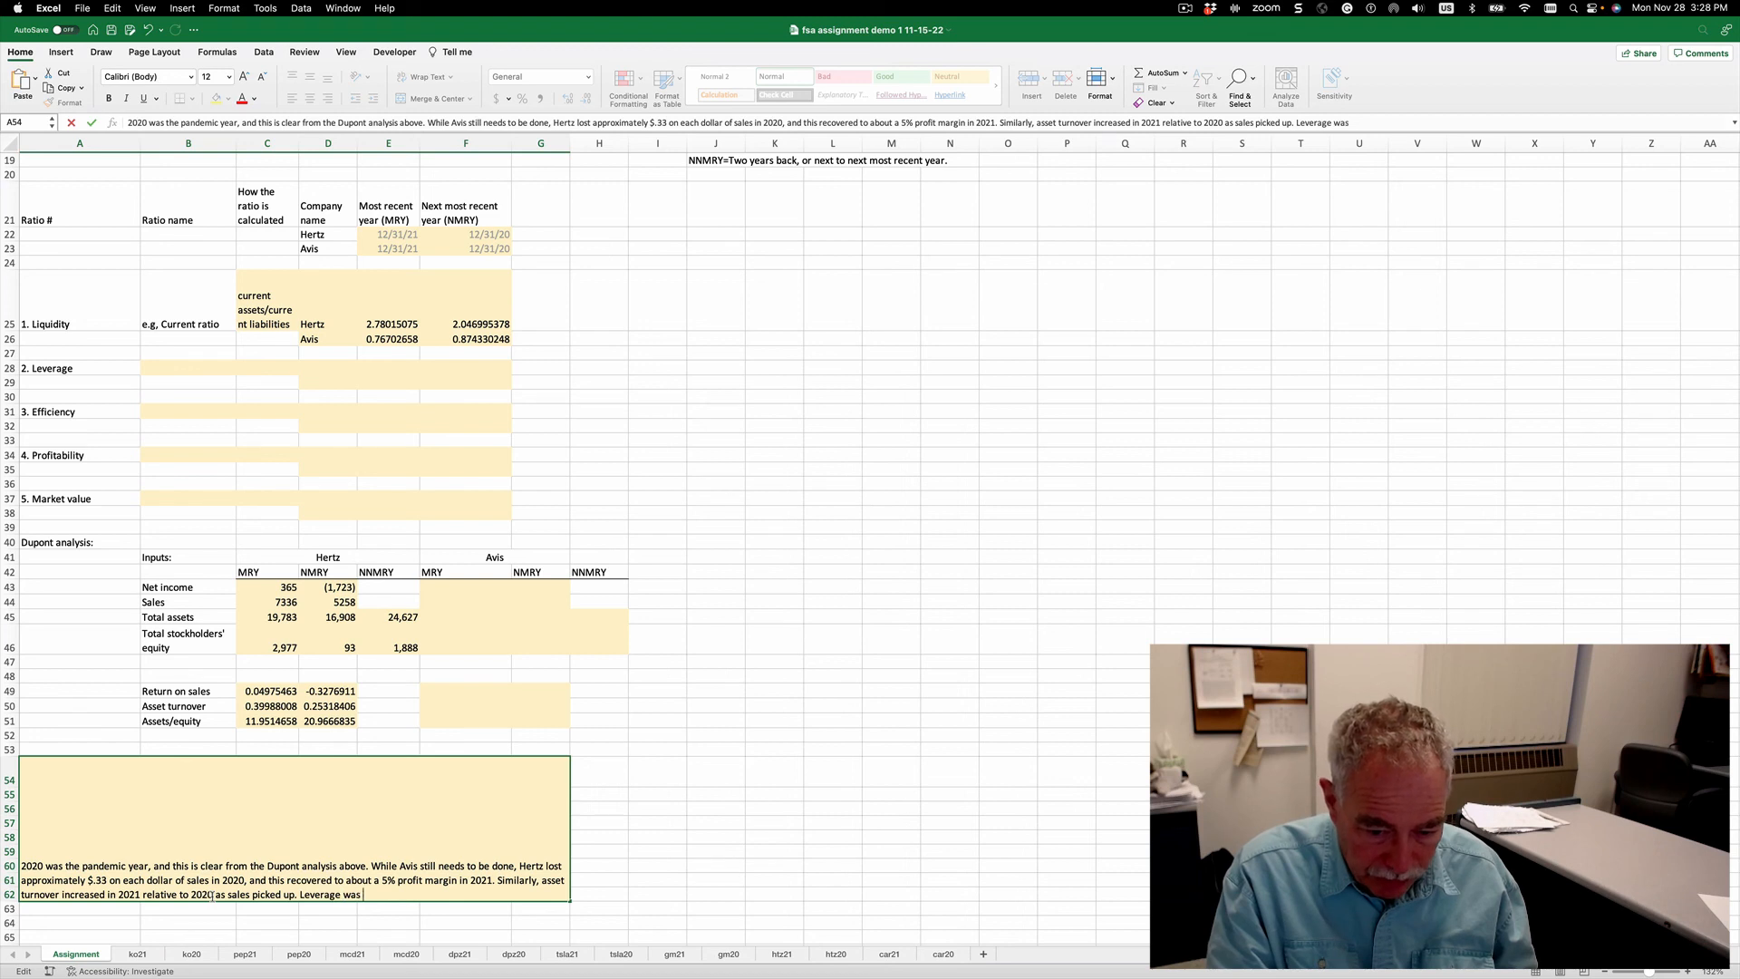
type("extremely hig")
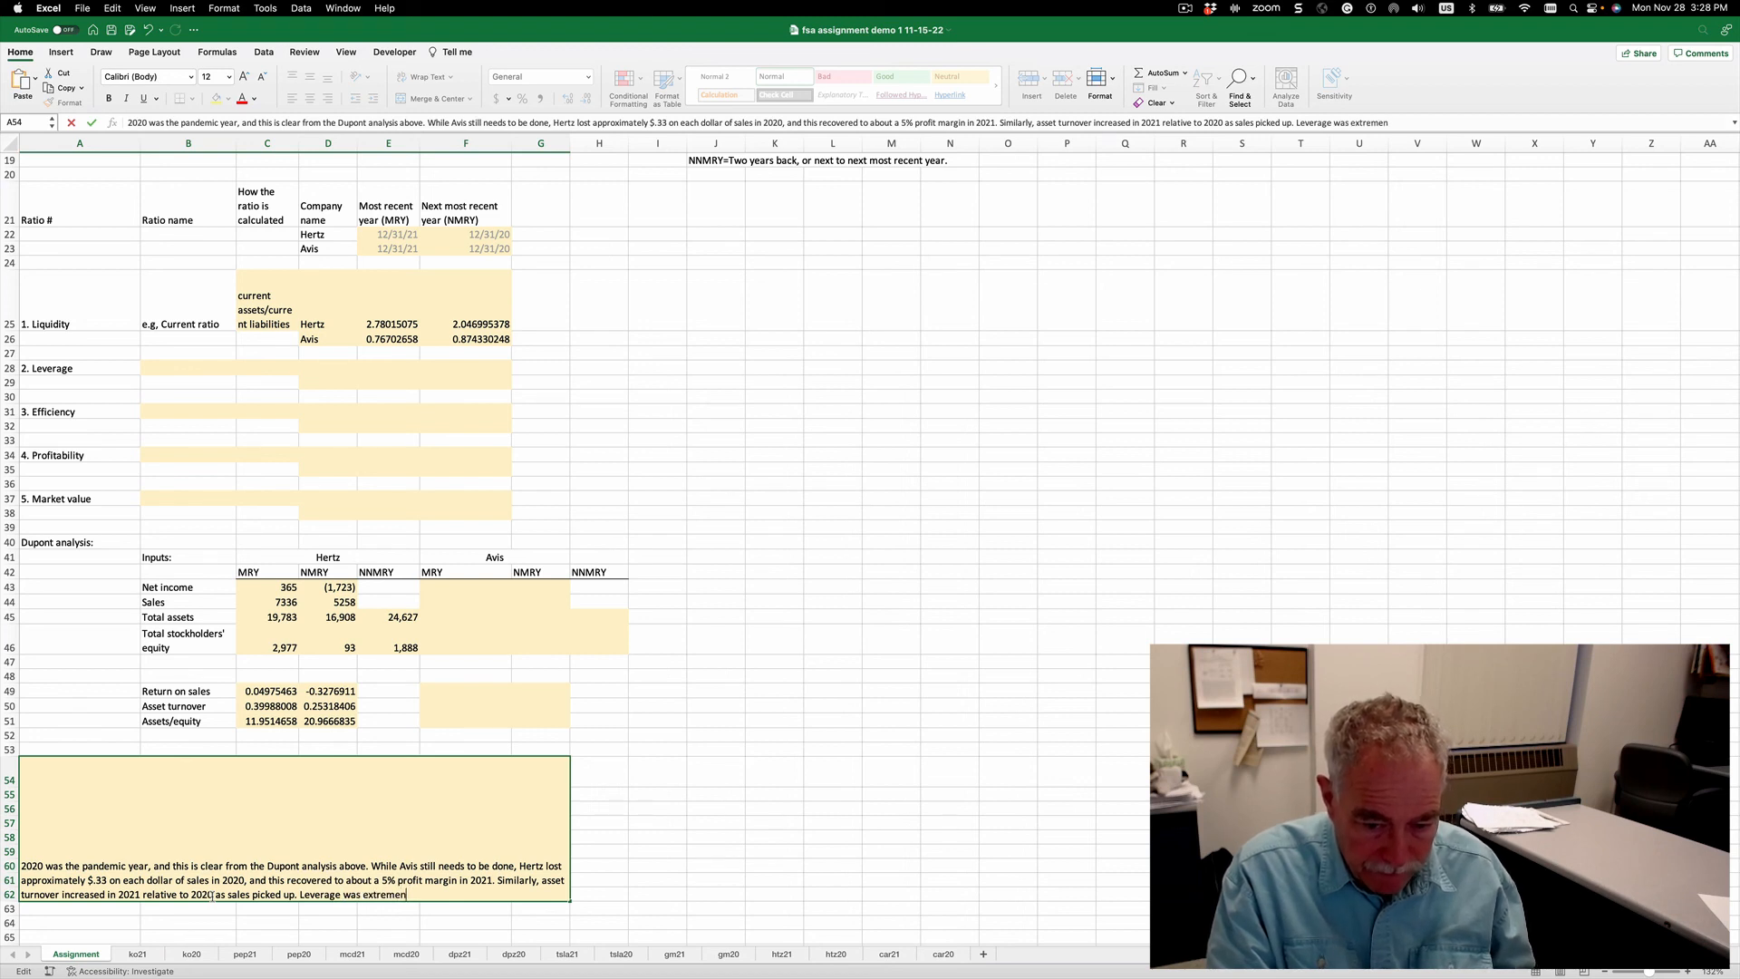
type("h in 20")
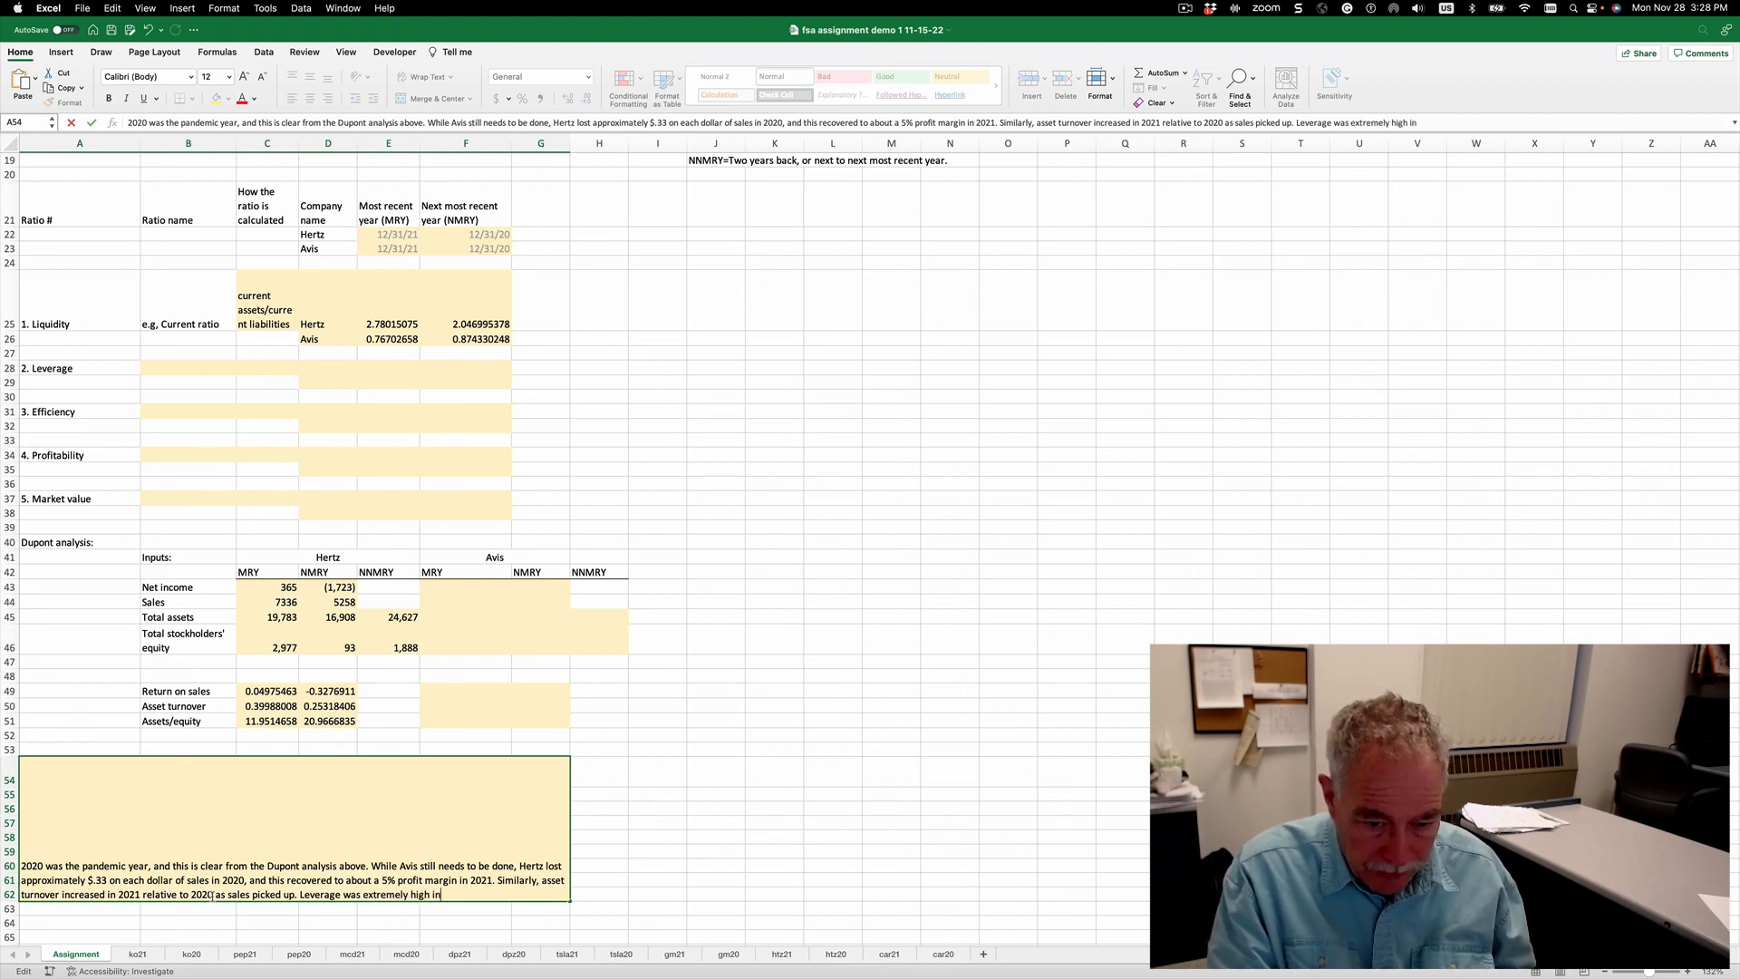
type("20")
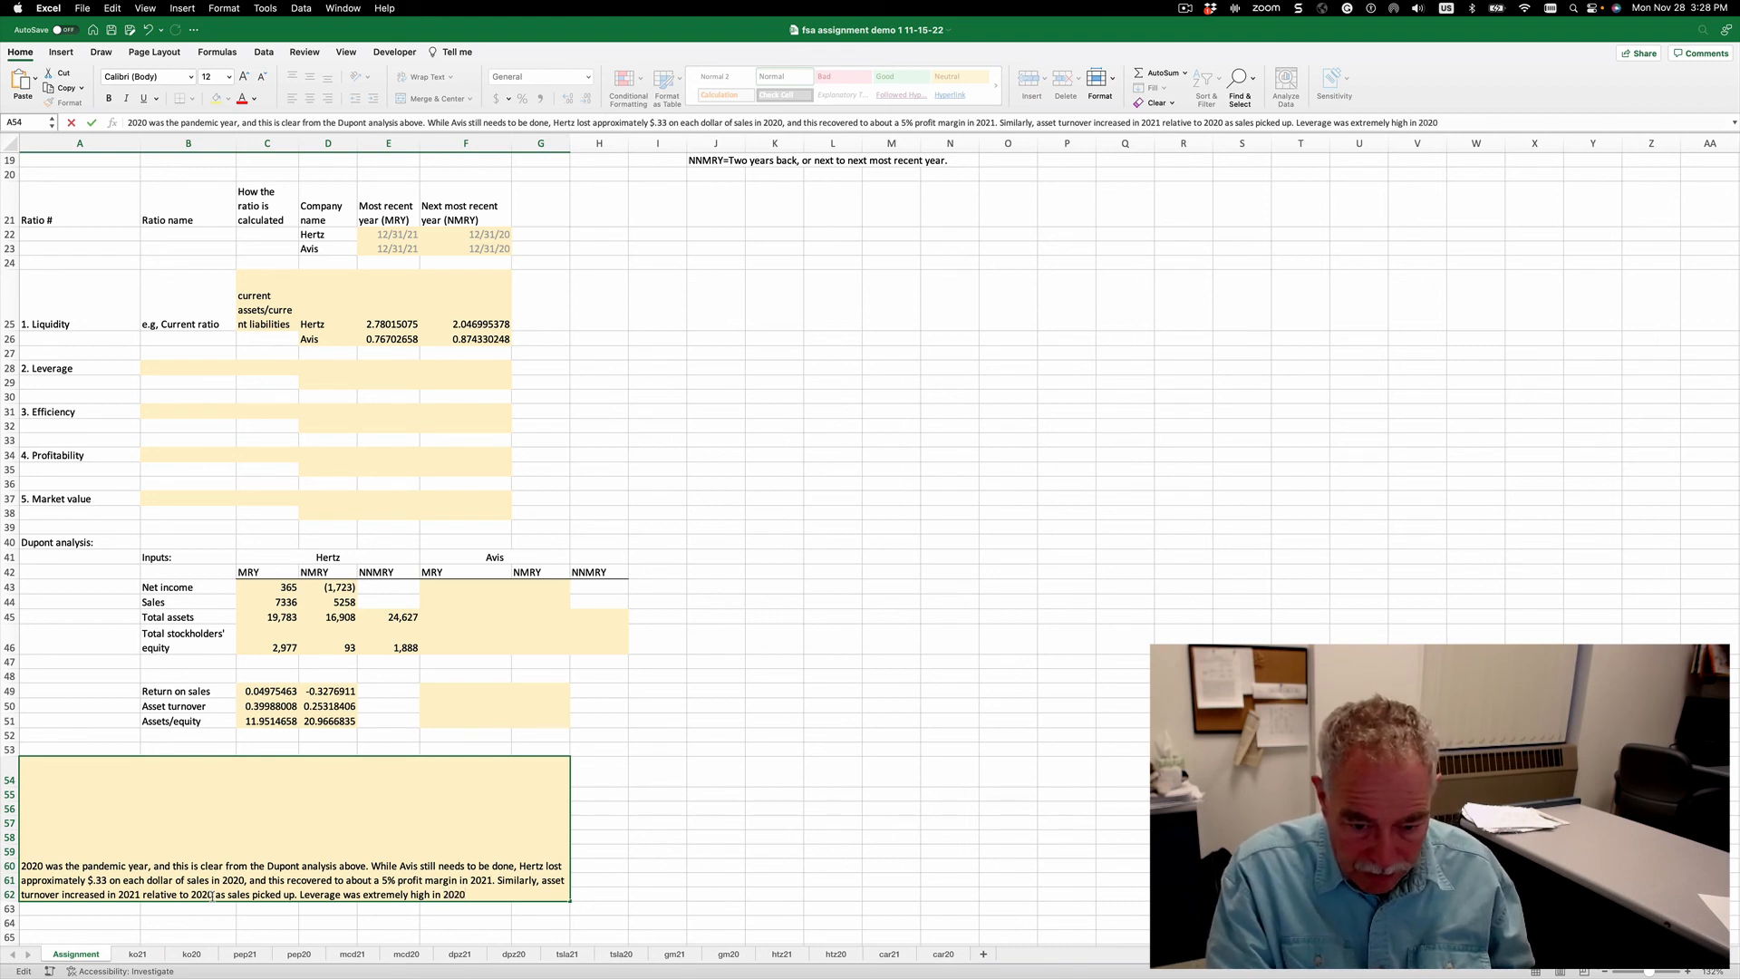
type(" and decrea")
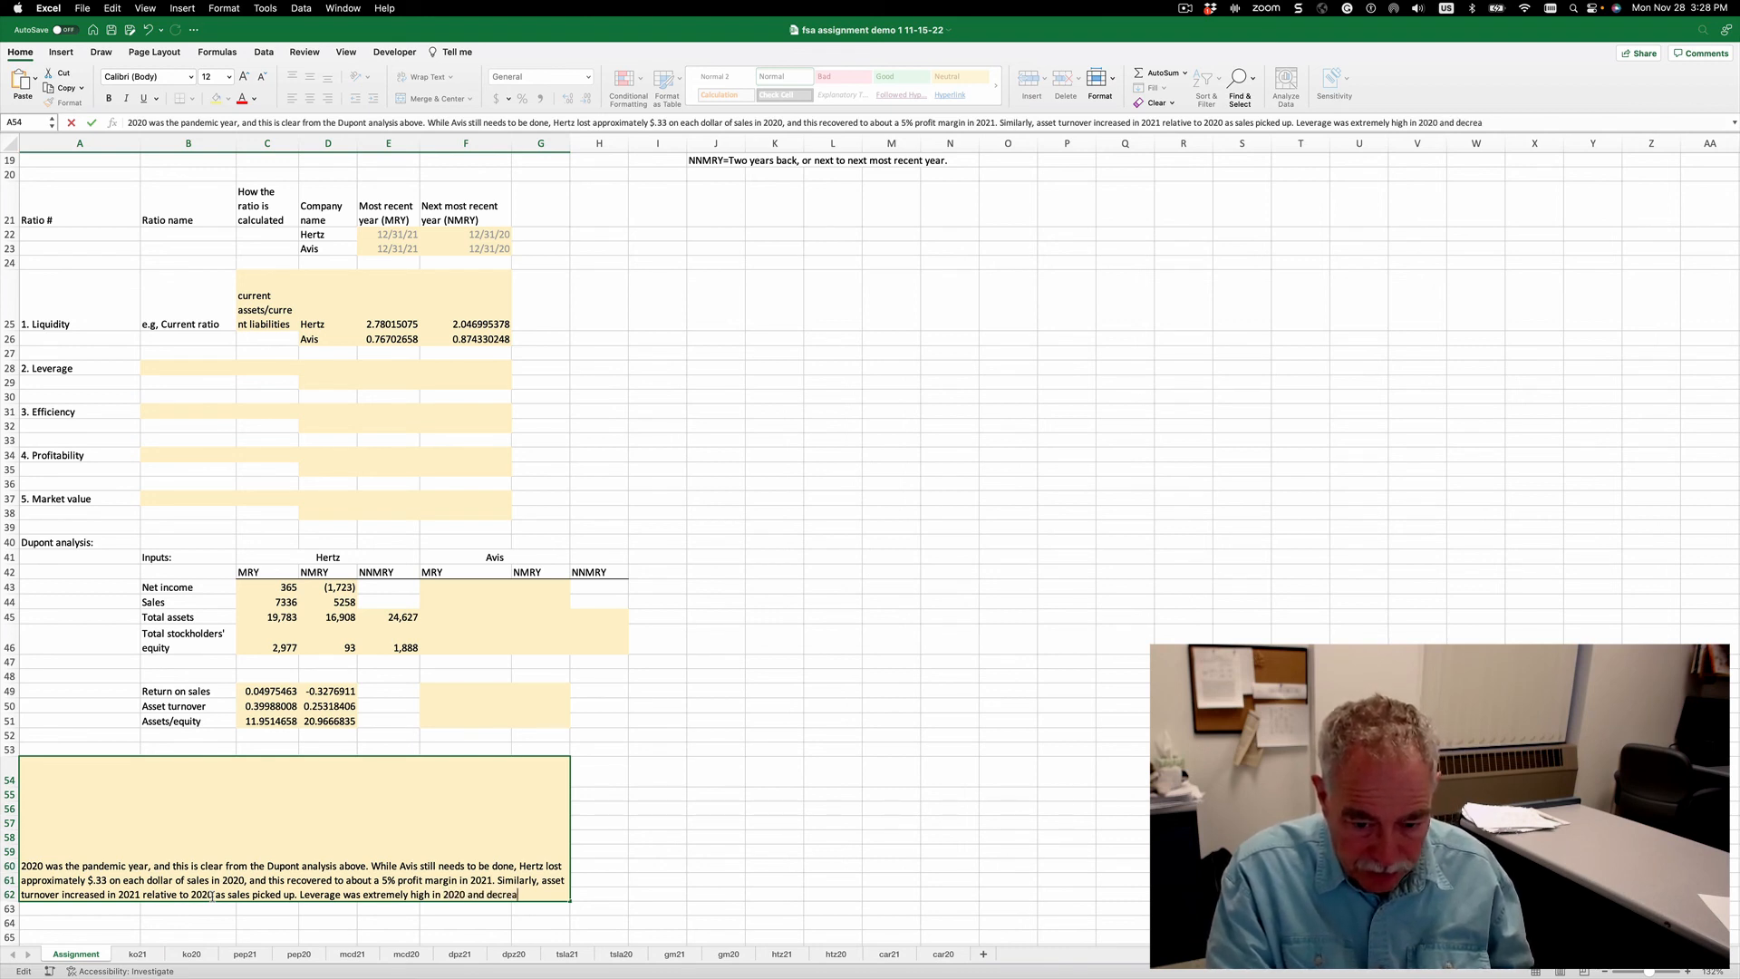
type("sed in")
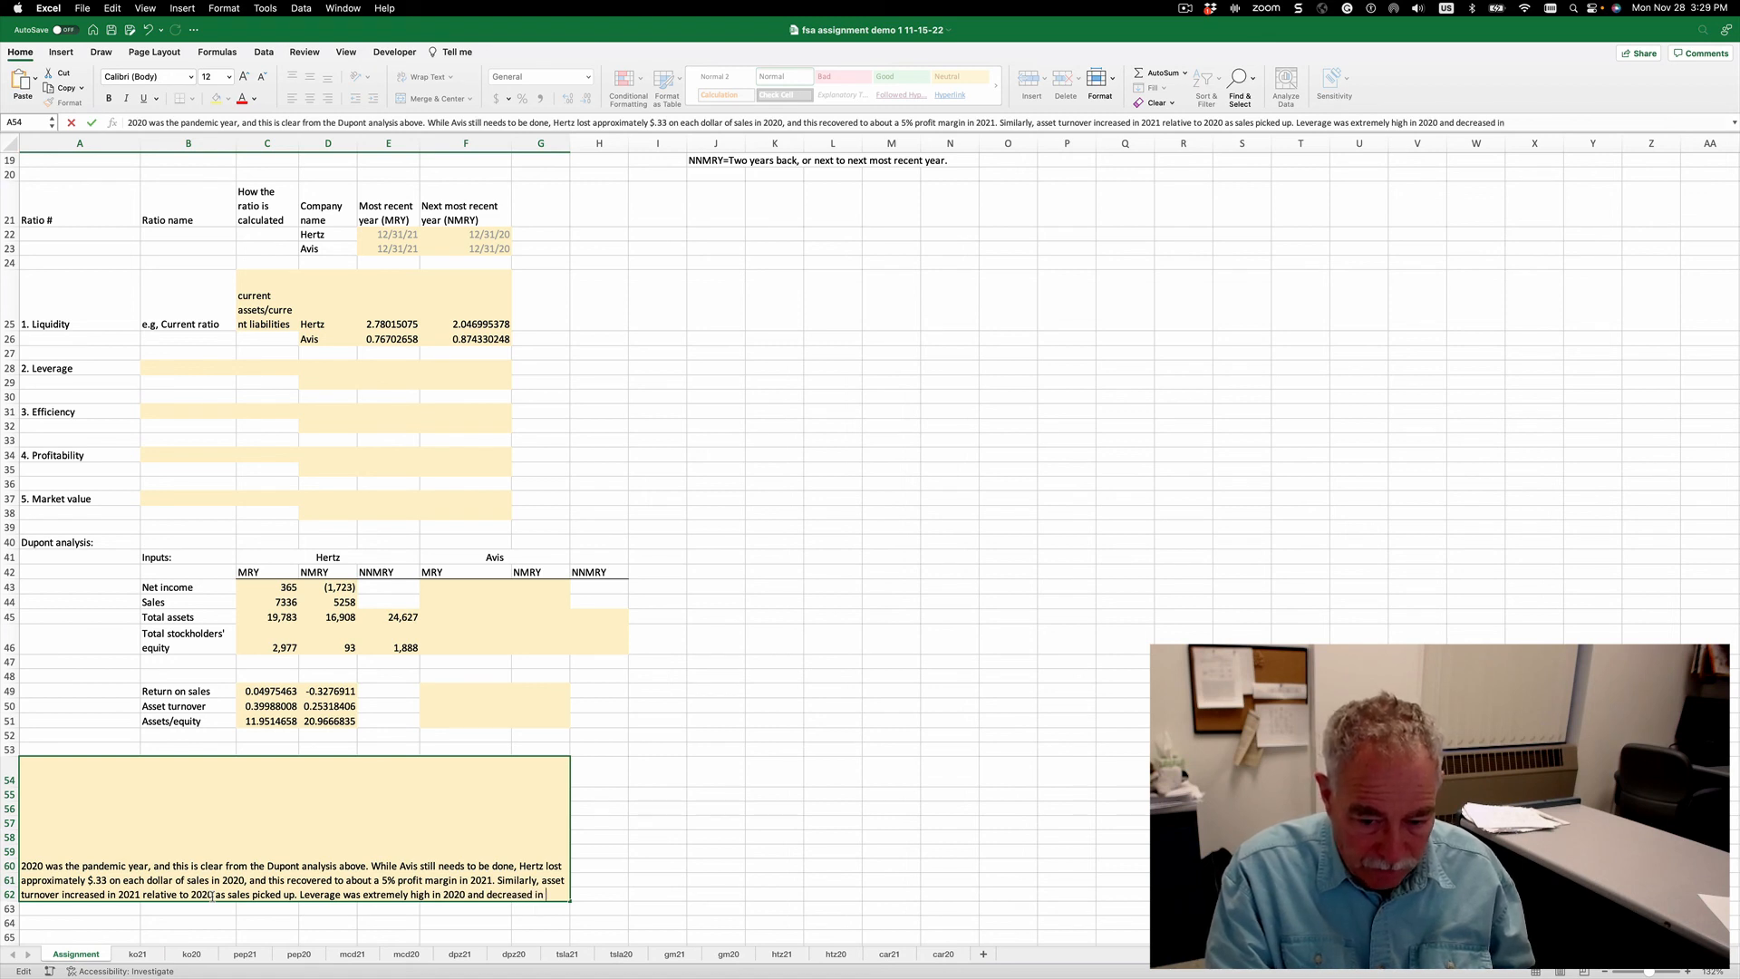
Insert "(nearly $21 of assets for each $1 of equity)" after "2020" in the leverage sentence, before "and decreased in".
key("Left")
key("Left")
key("Left")
key("Left")
key("Left")
key("Left")
key("Left")
key("Left")
key("Left")
key("Left")
key("Left")
key("Left")
key("Left")
key("Right")
key("Right")
key("Right")
key("Right")
key("Right")
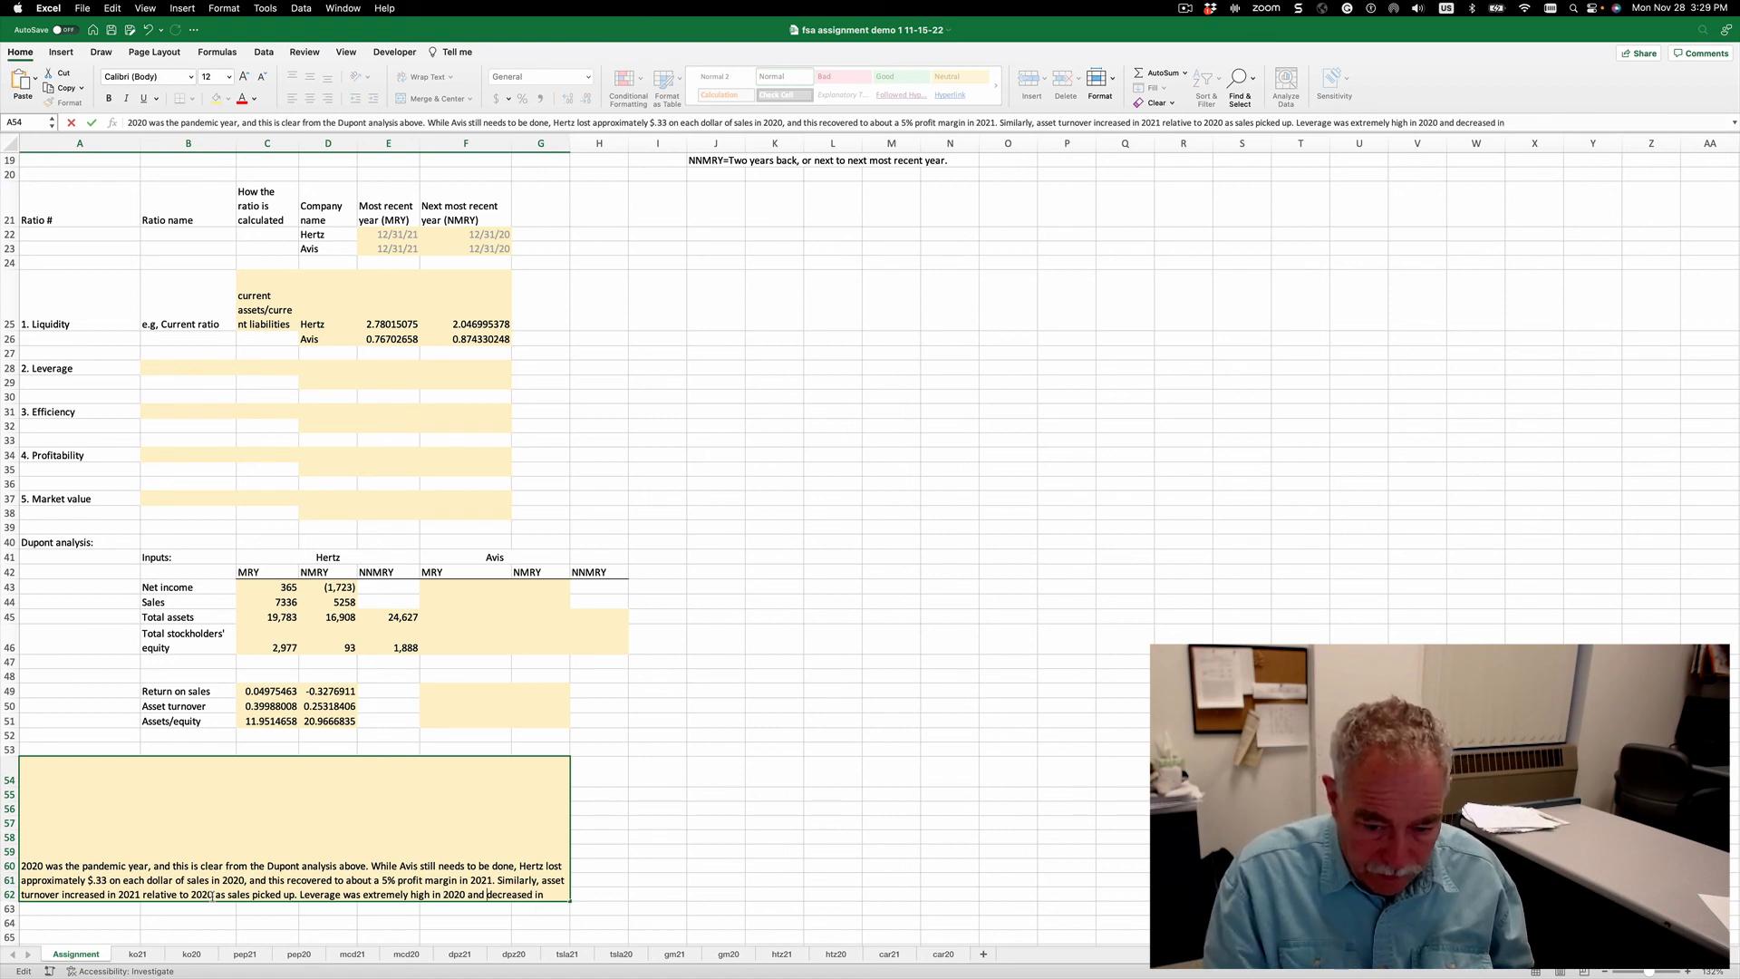
type("(")
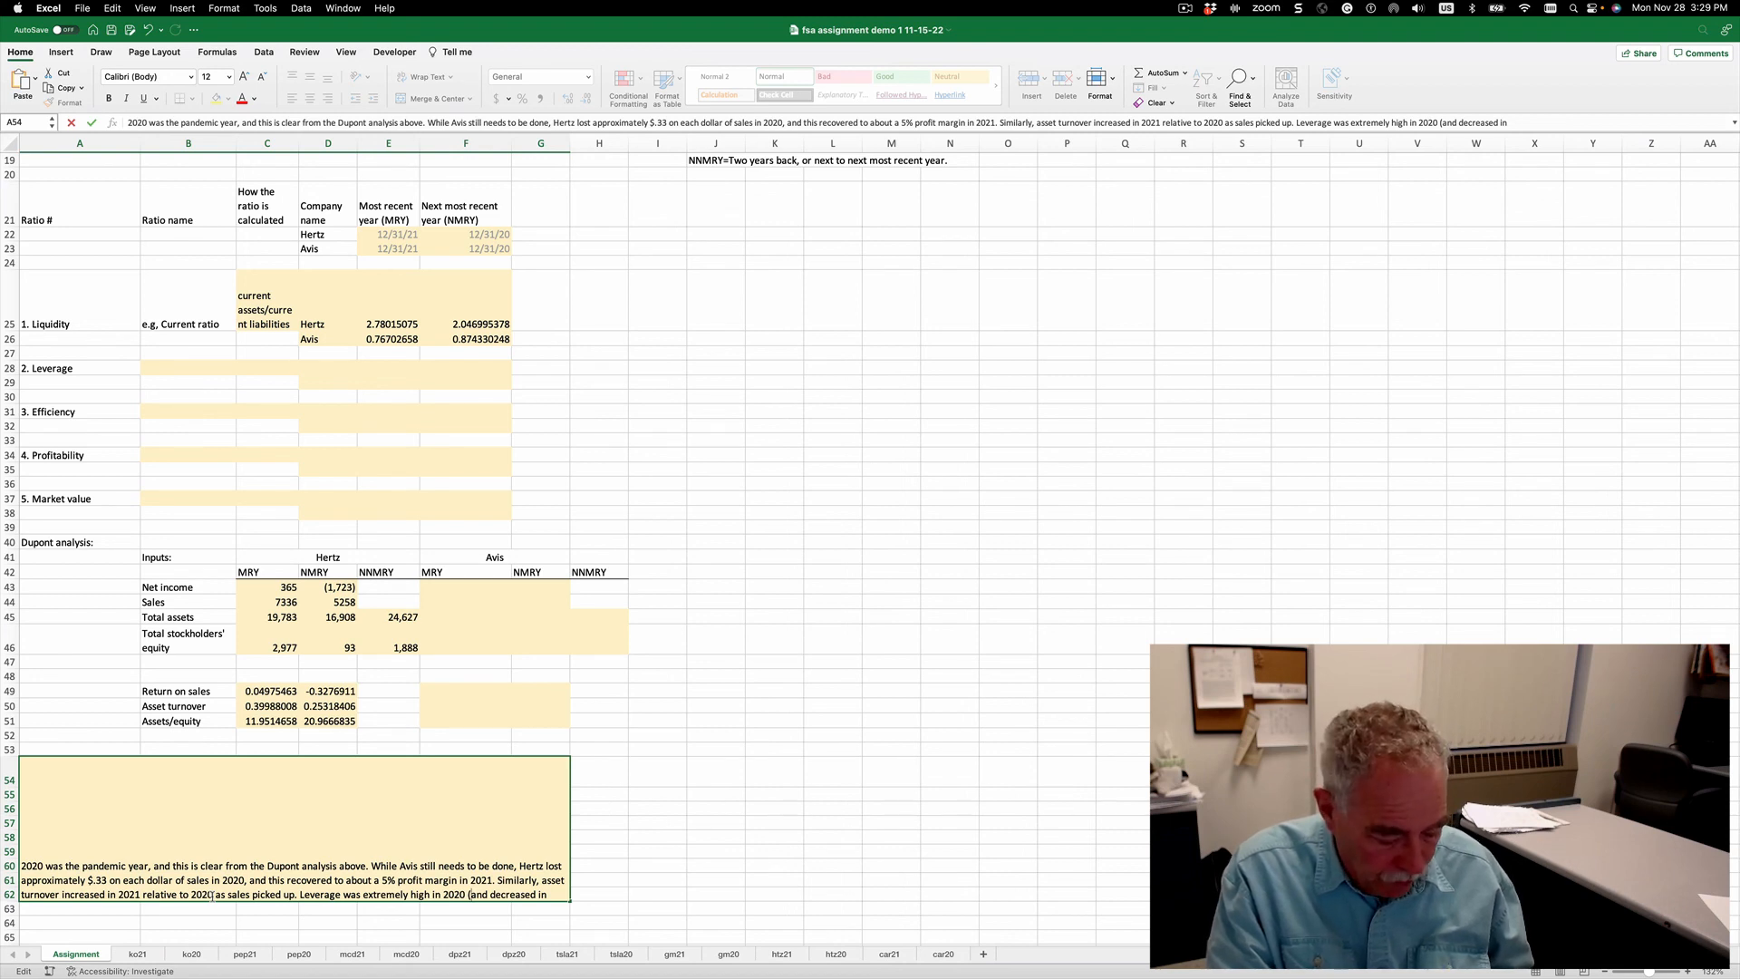
type("nearly 21")
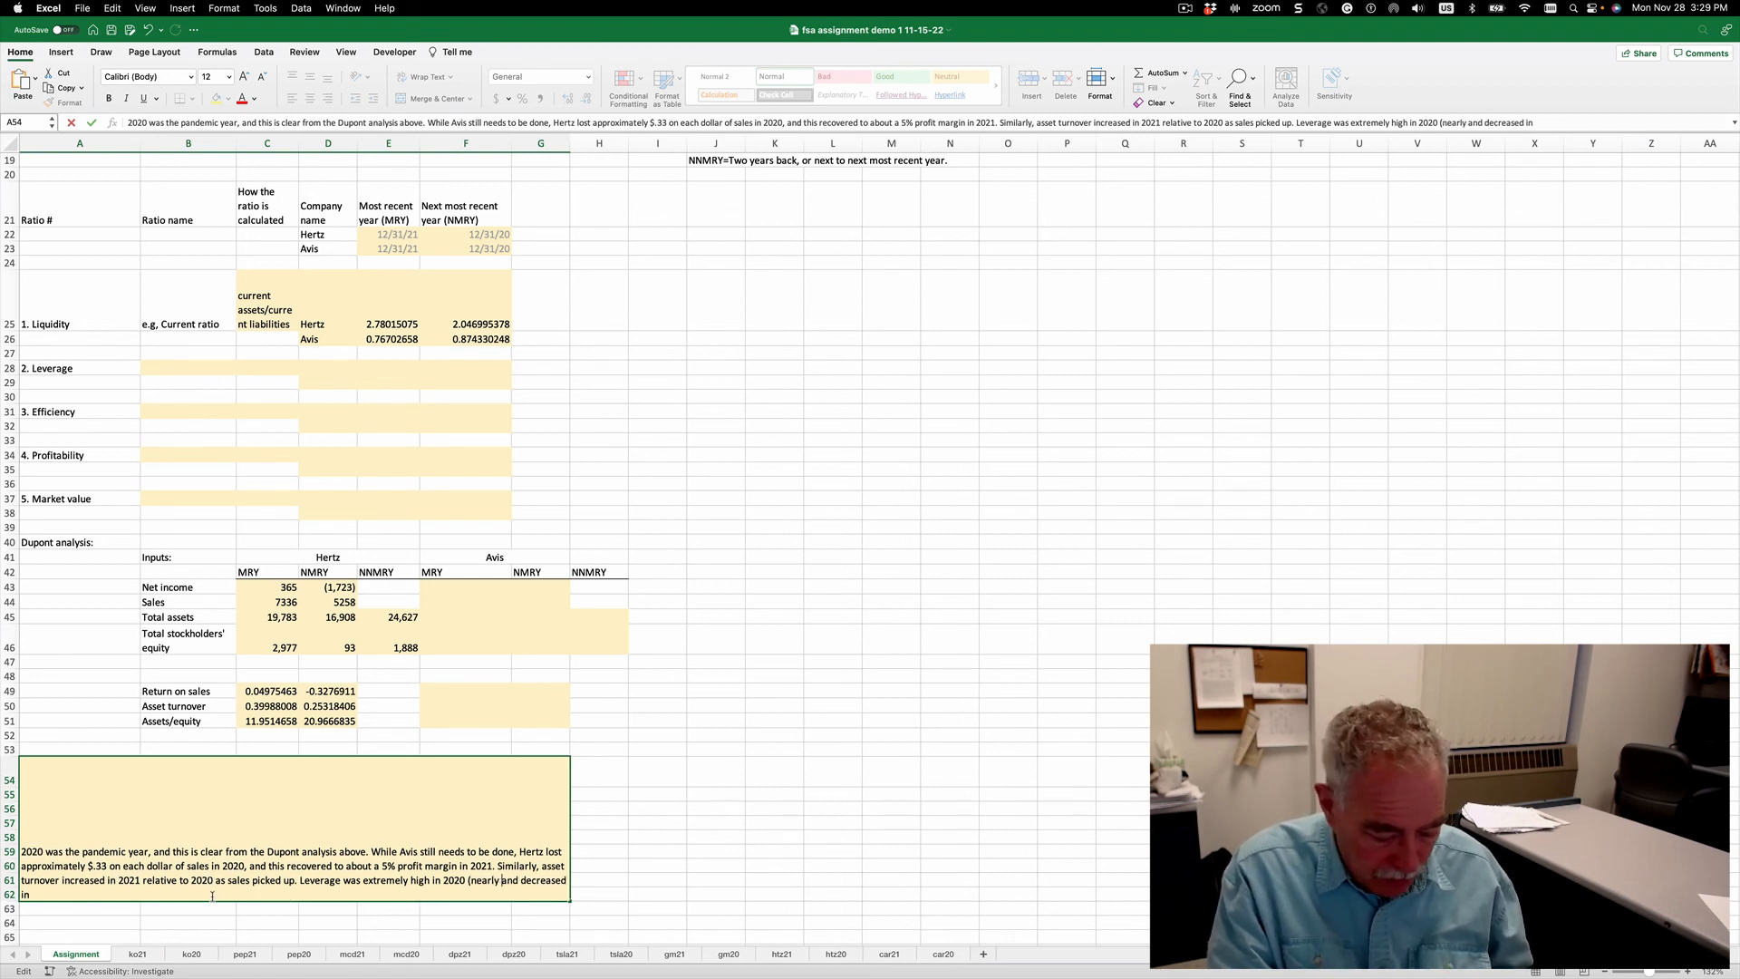
key("BackSpace")
key("BackSpace")
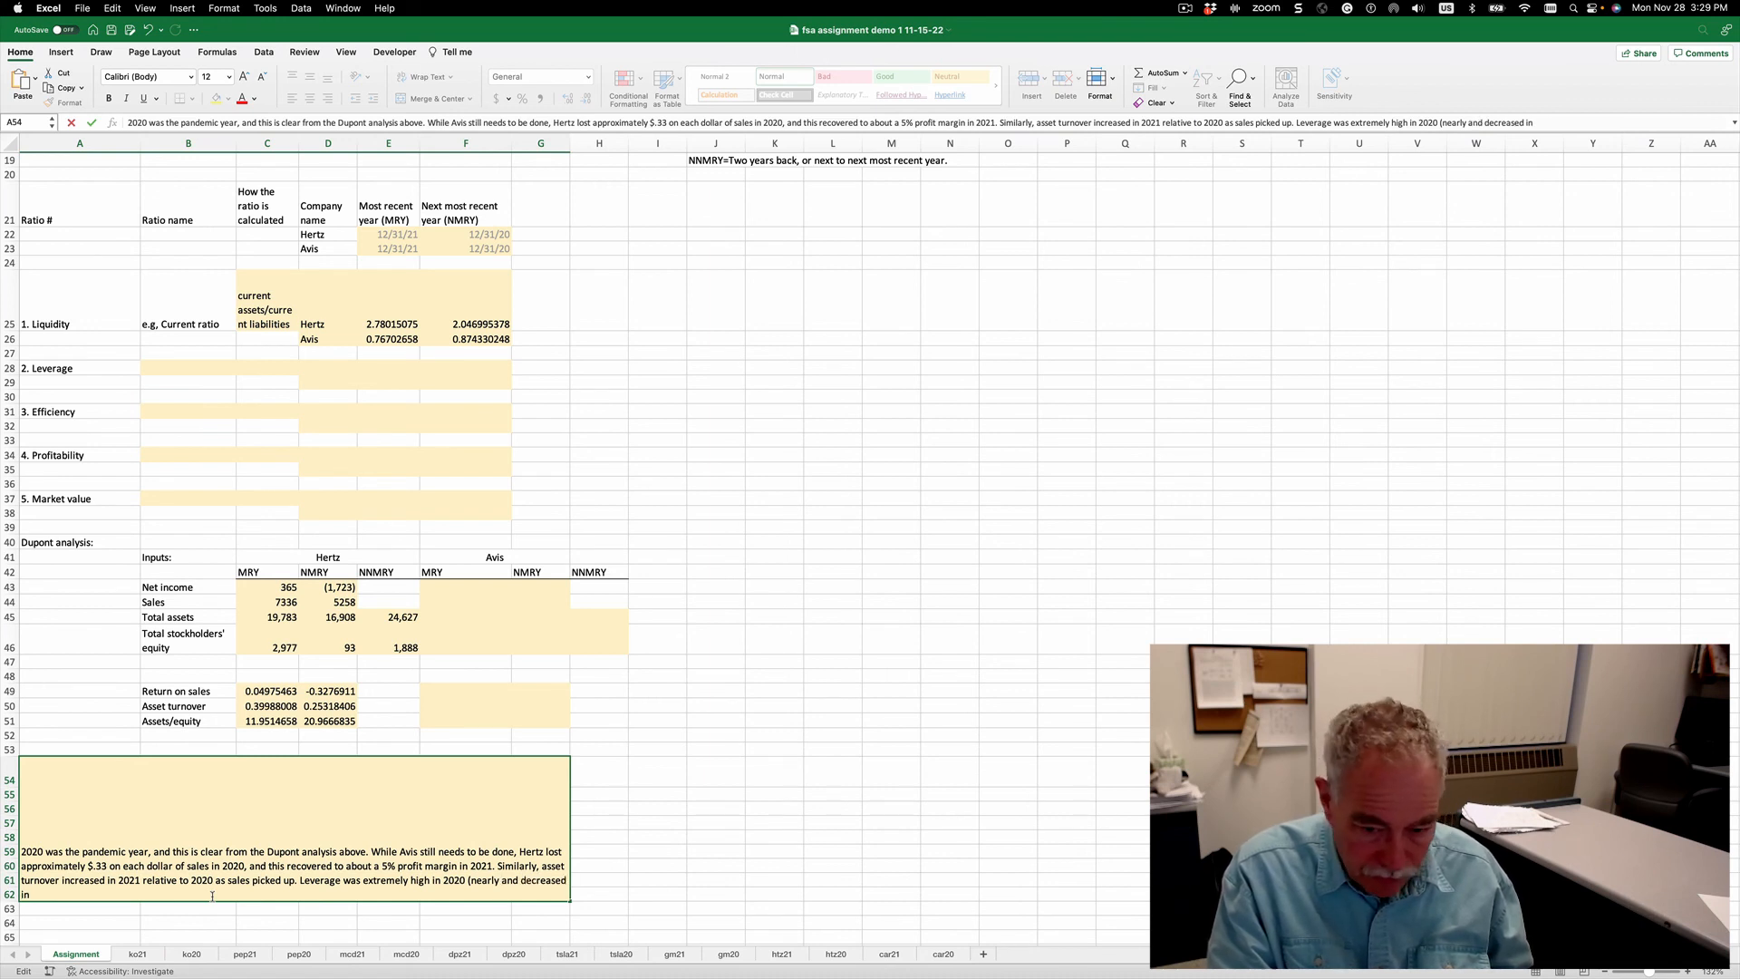
type("21")
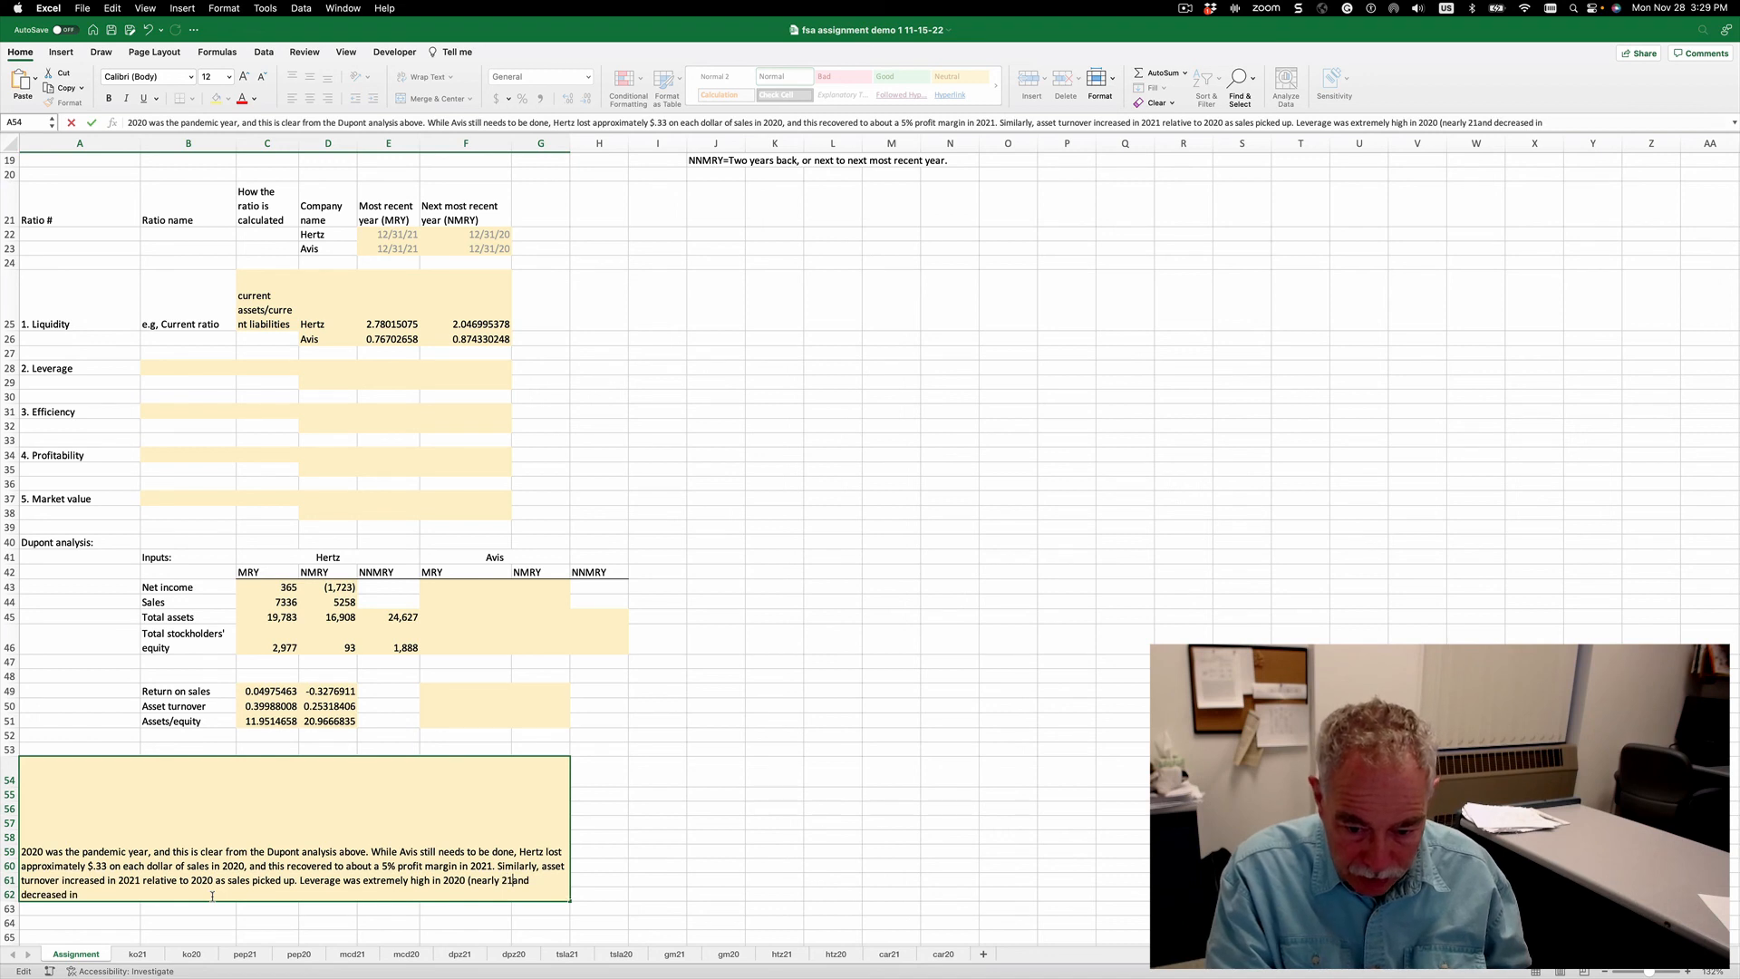
key("BackSpace")
key("BackSpace")
type("$")
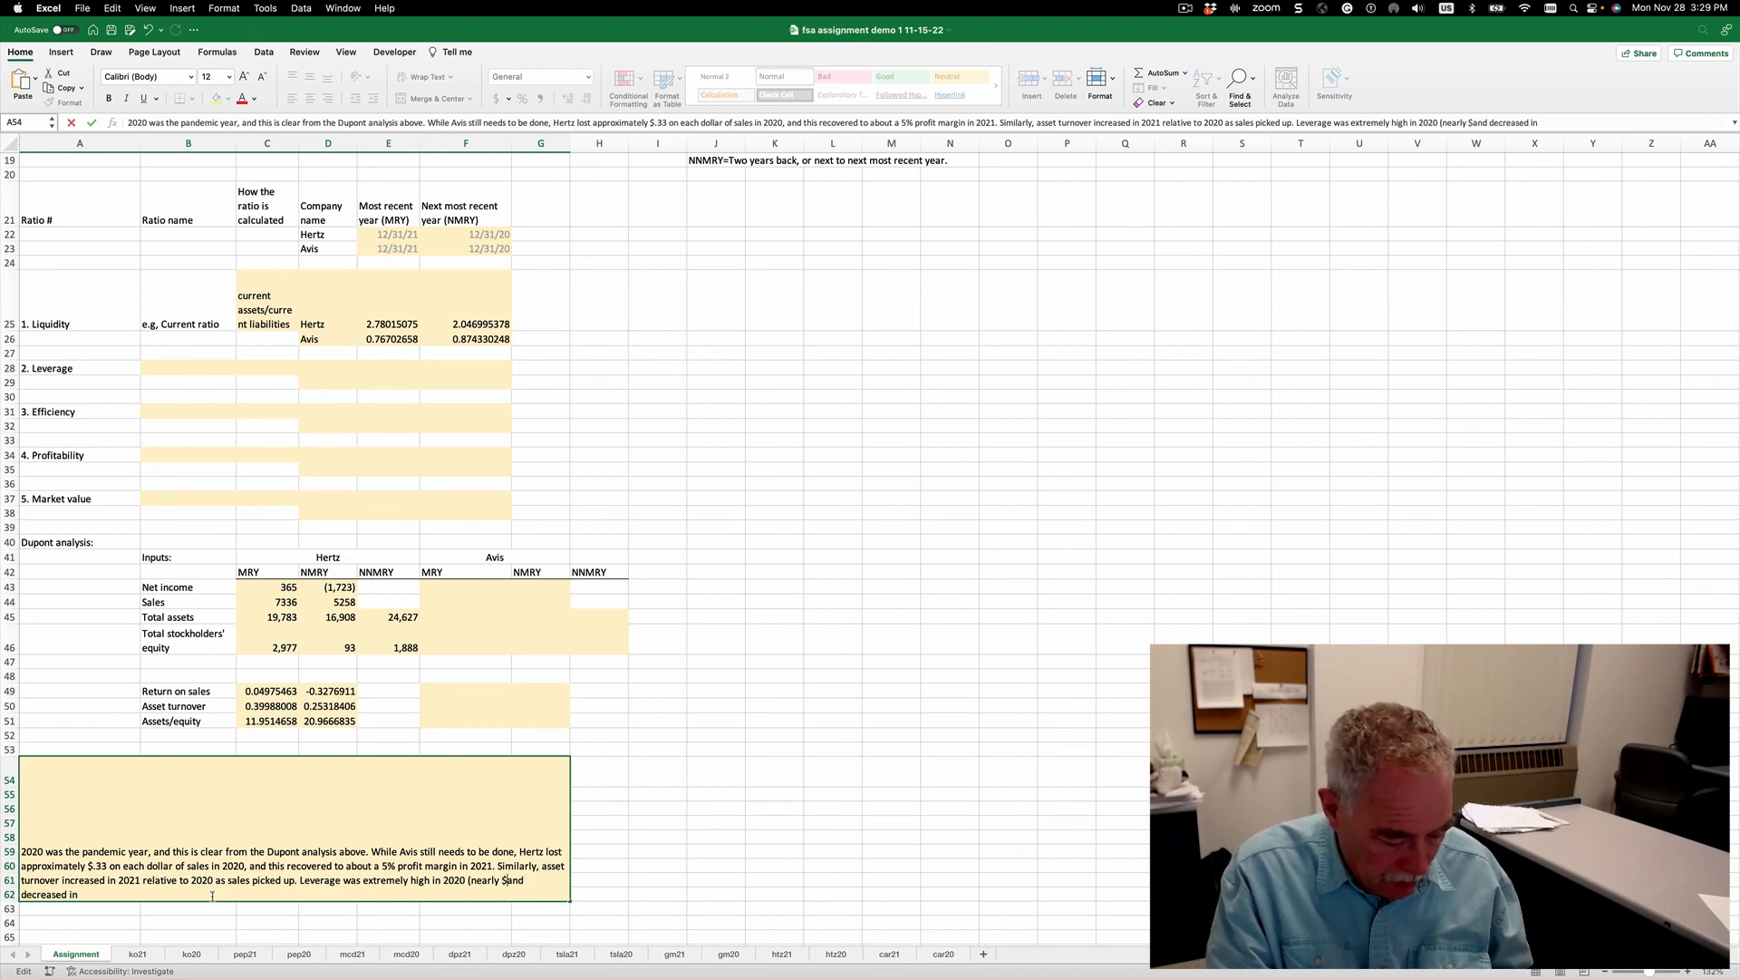
type("21 of asse")
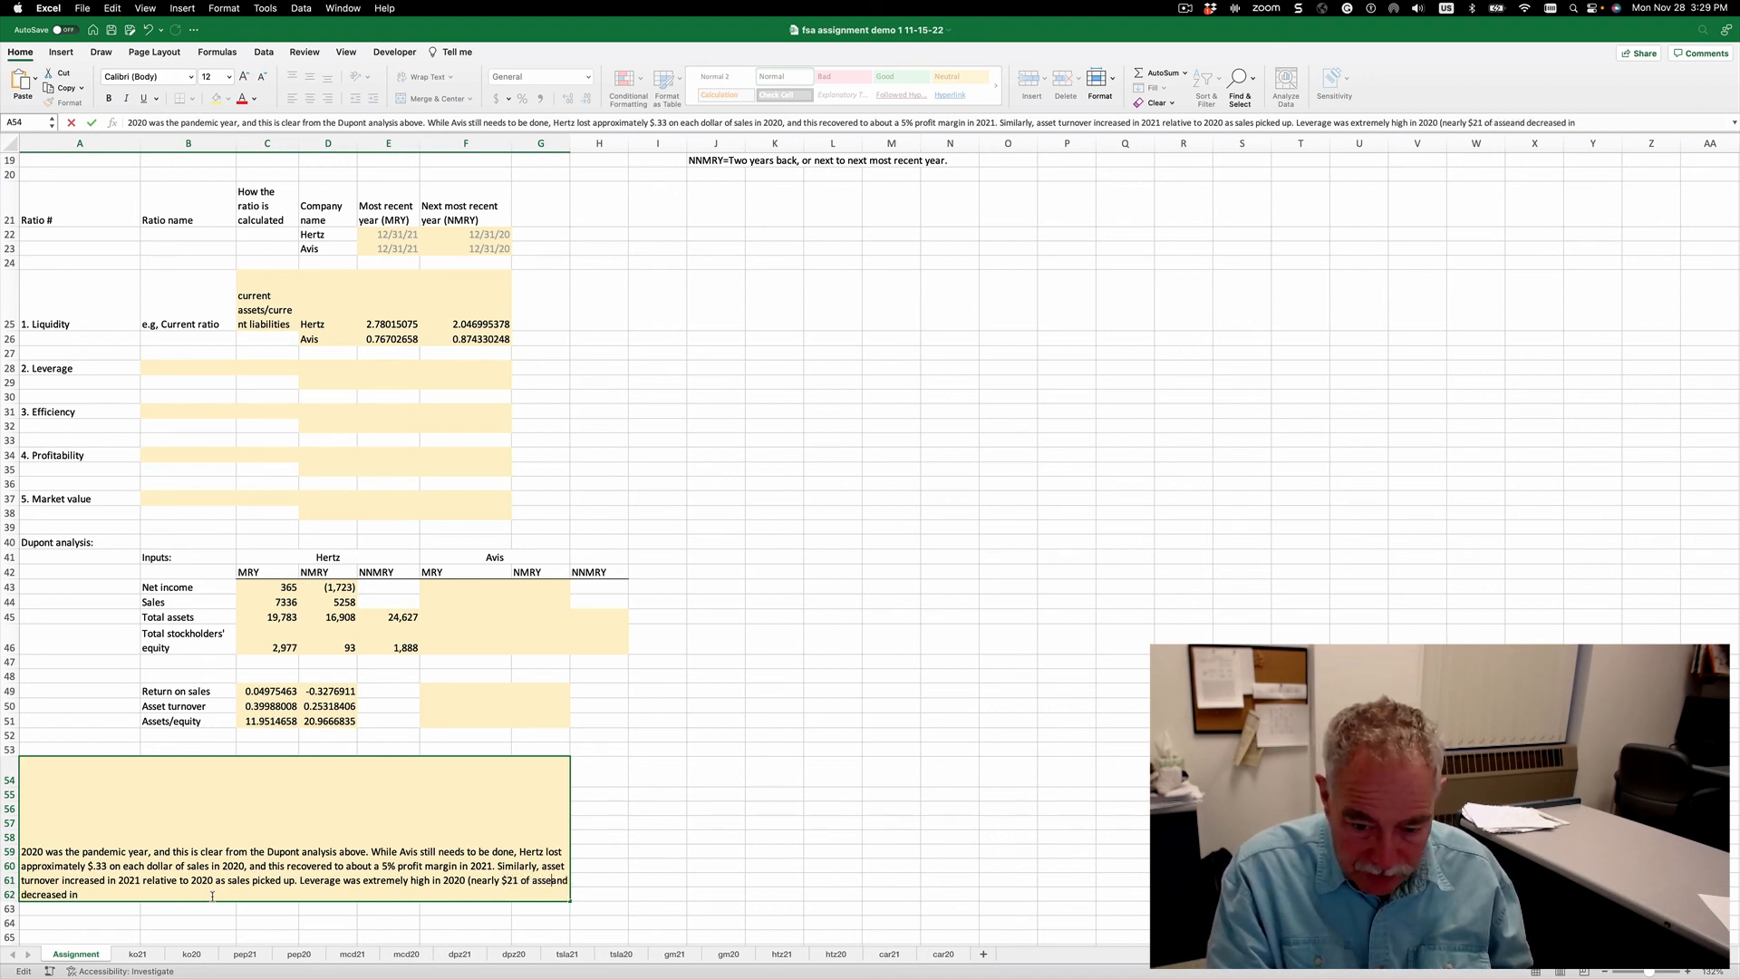
type("ts for each ")
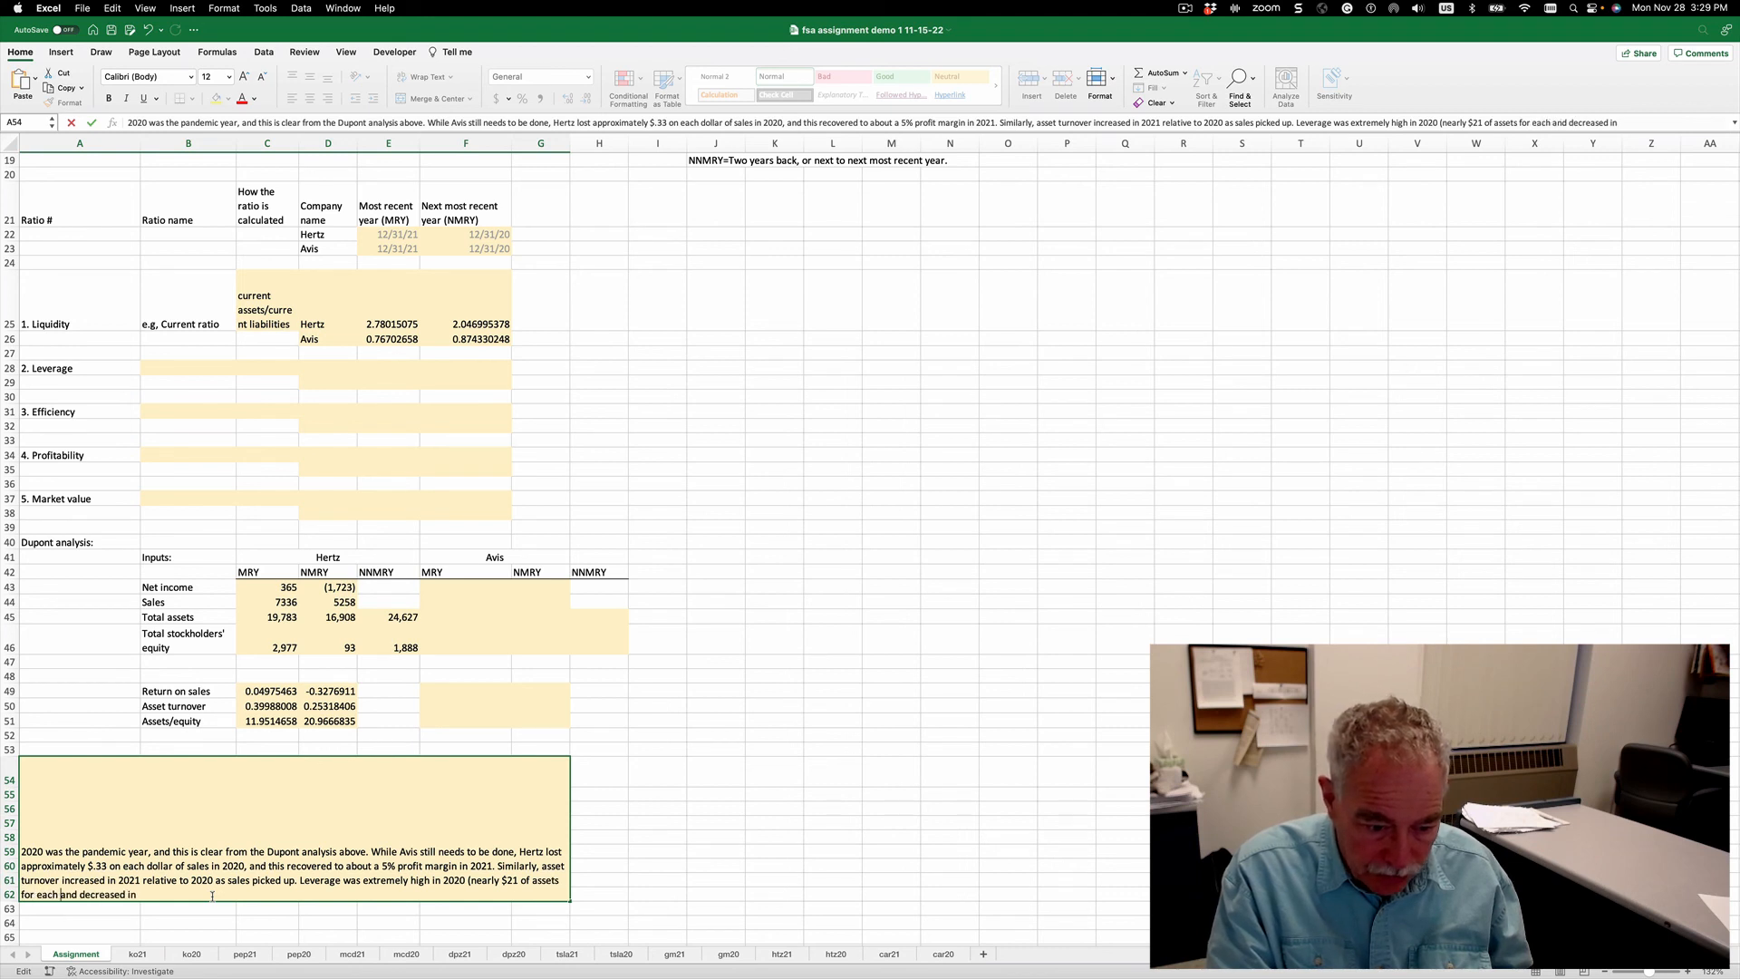
type("$1 of ")
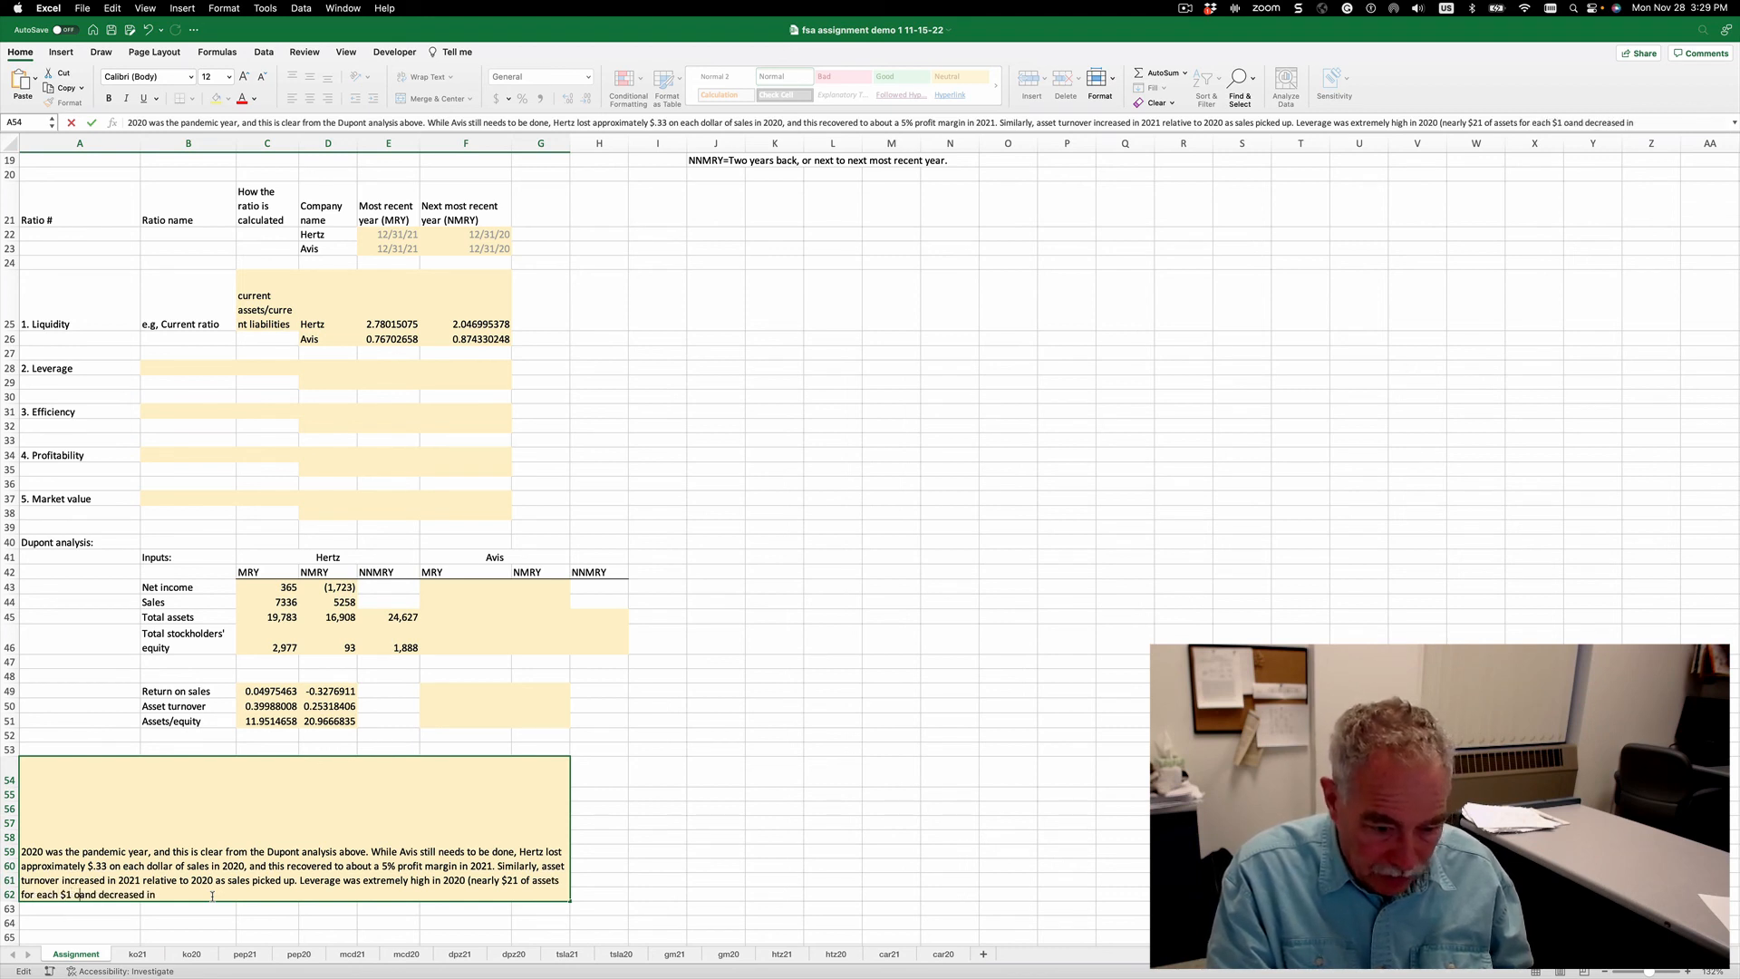
type("equity) and ")
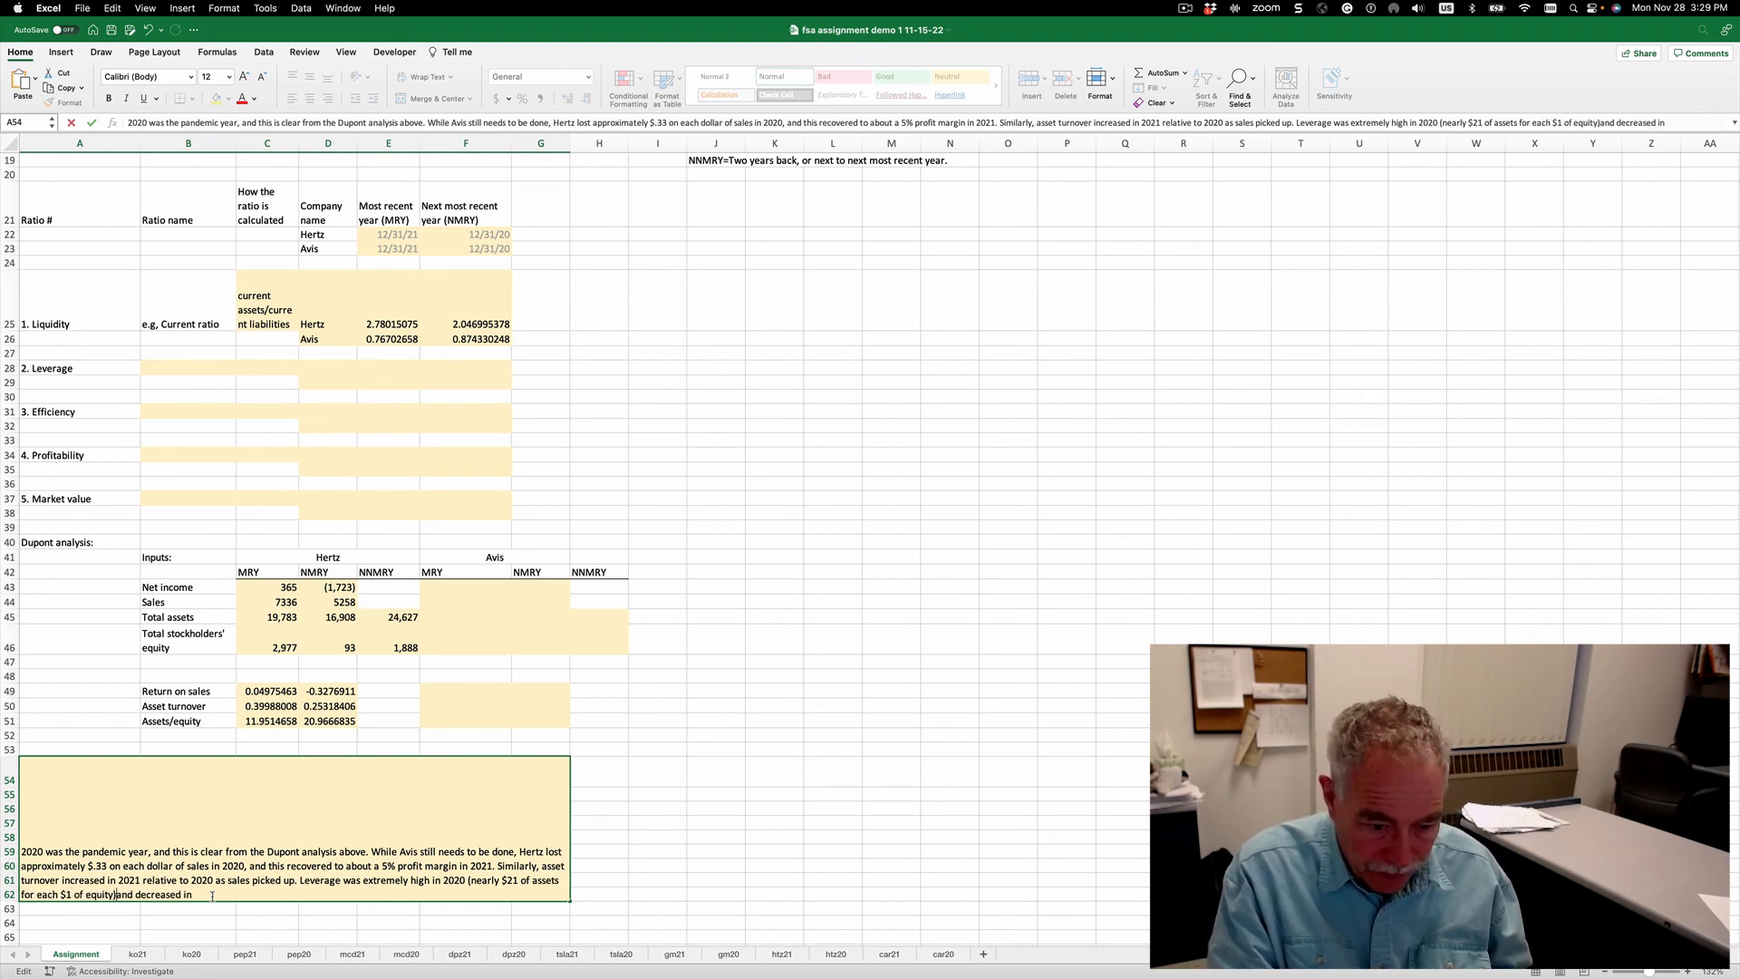
Reword and complete the leverage sentence's ending to read "and this decreased in 2021 to about 12".
type("this decreased")
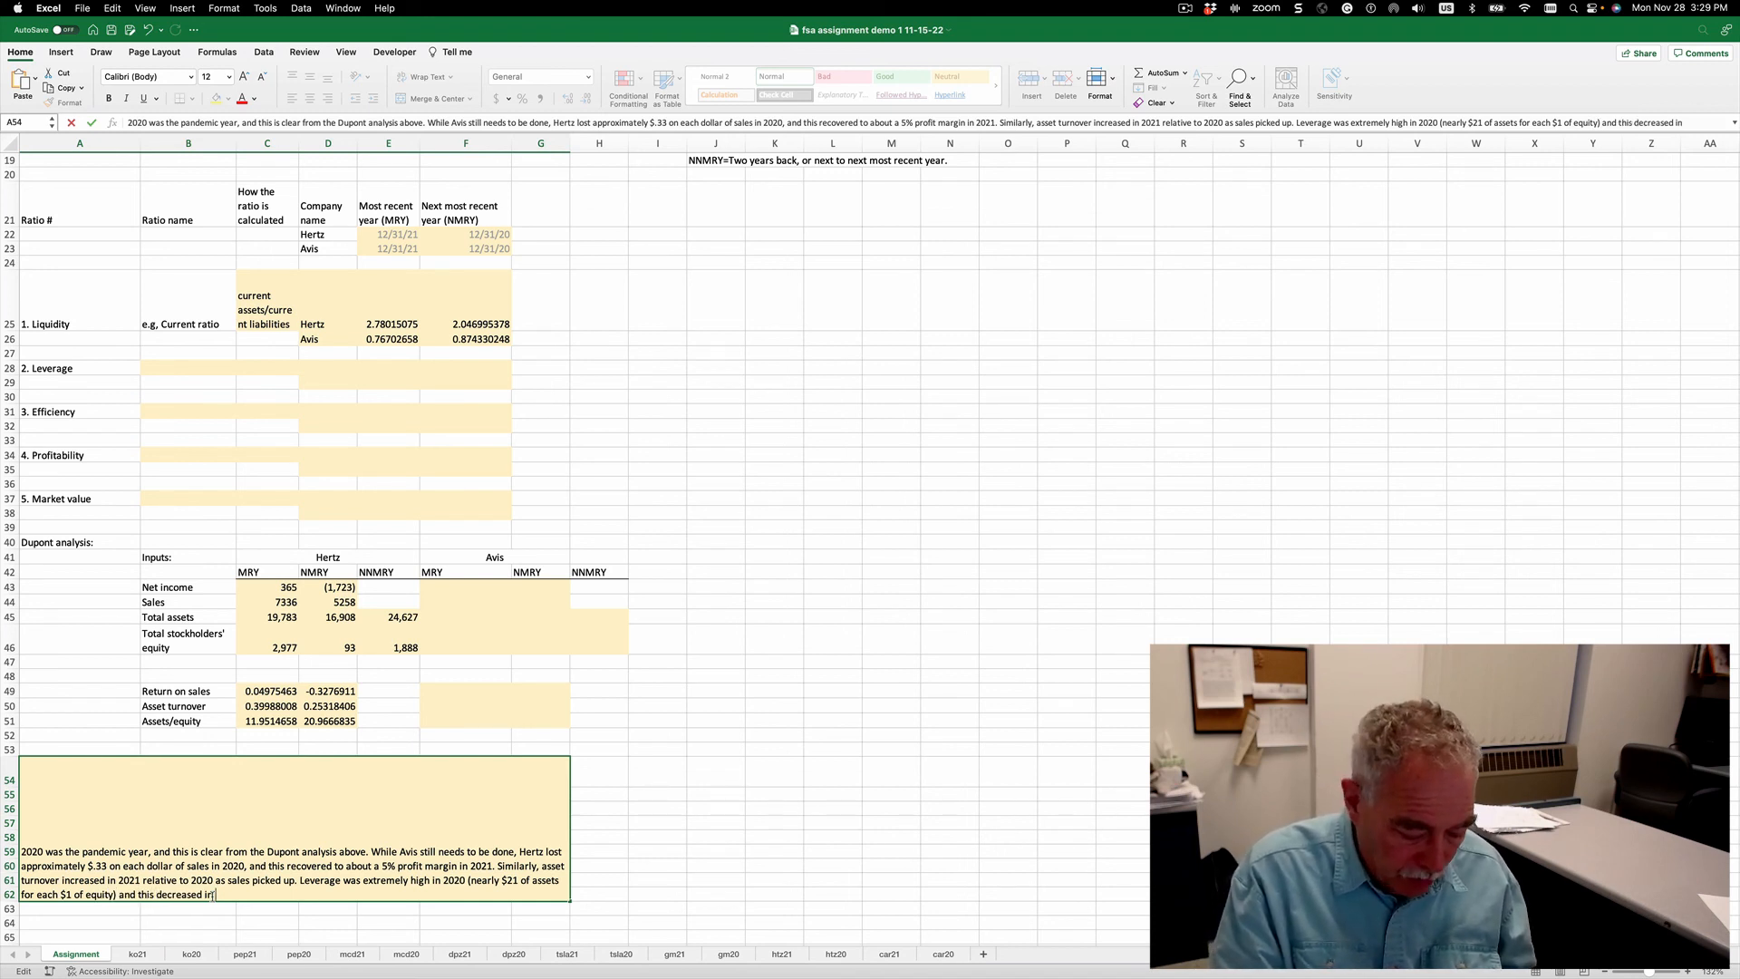
type(" in 2021 to")
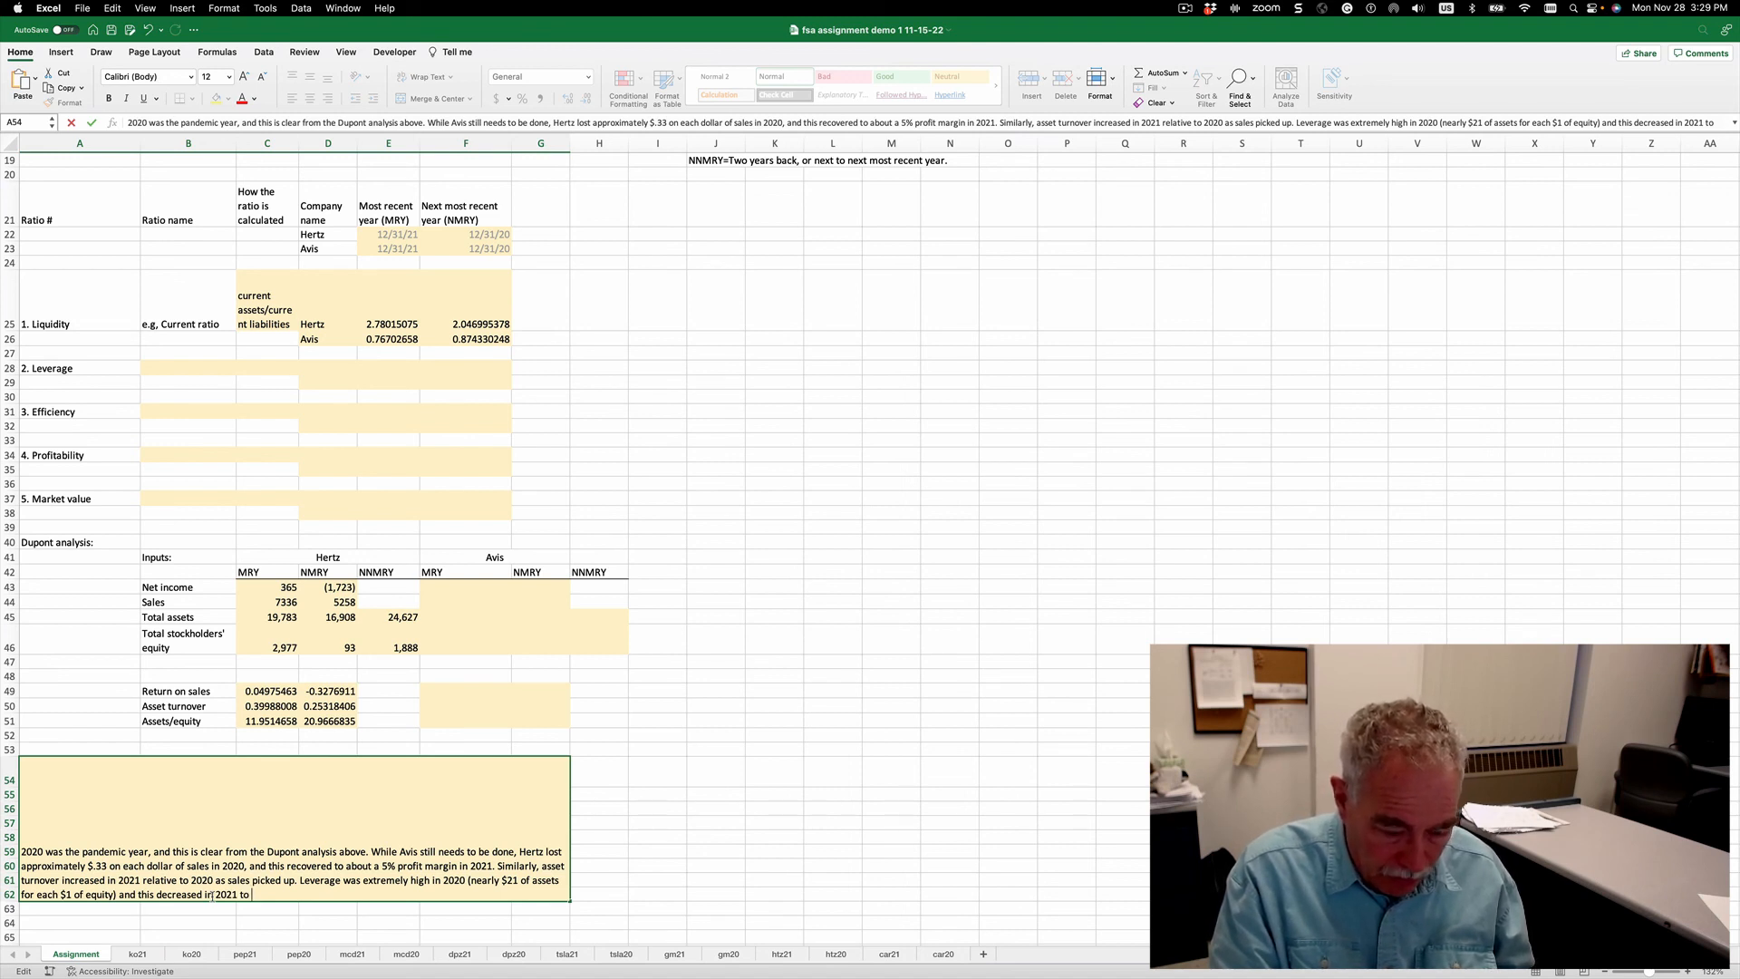
type("about 12.")
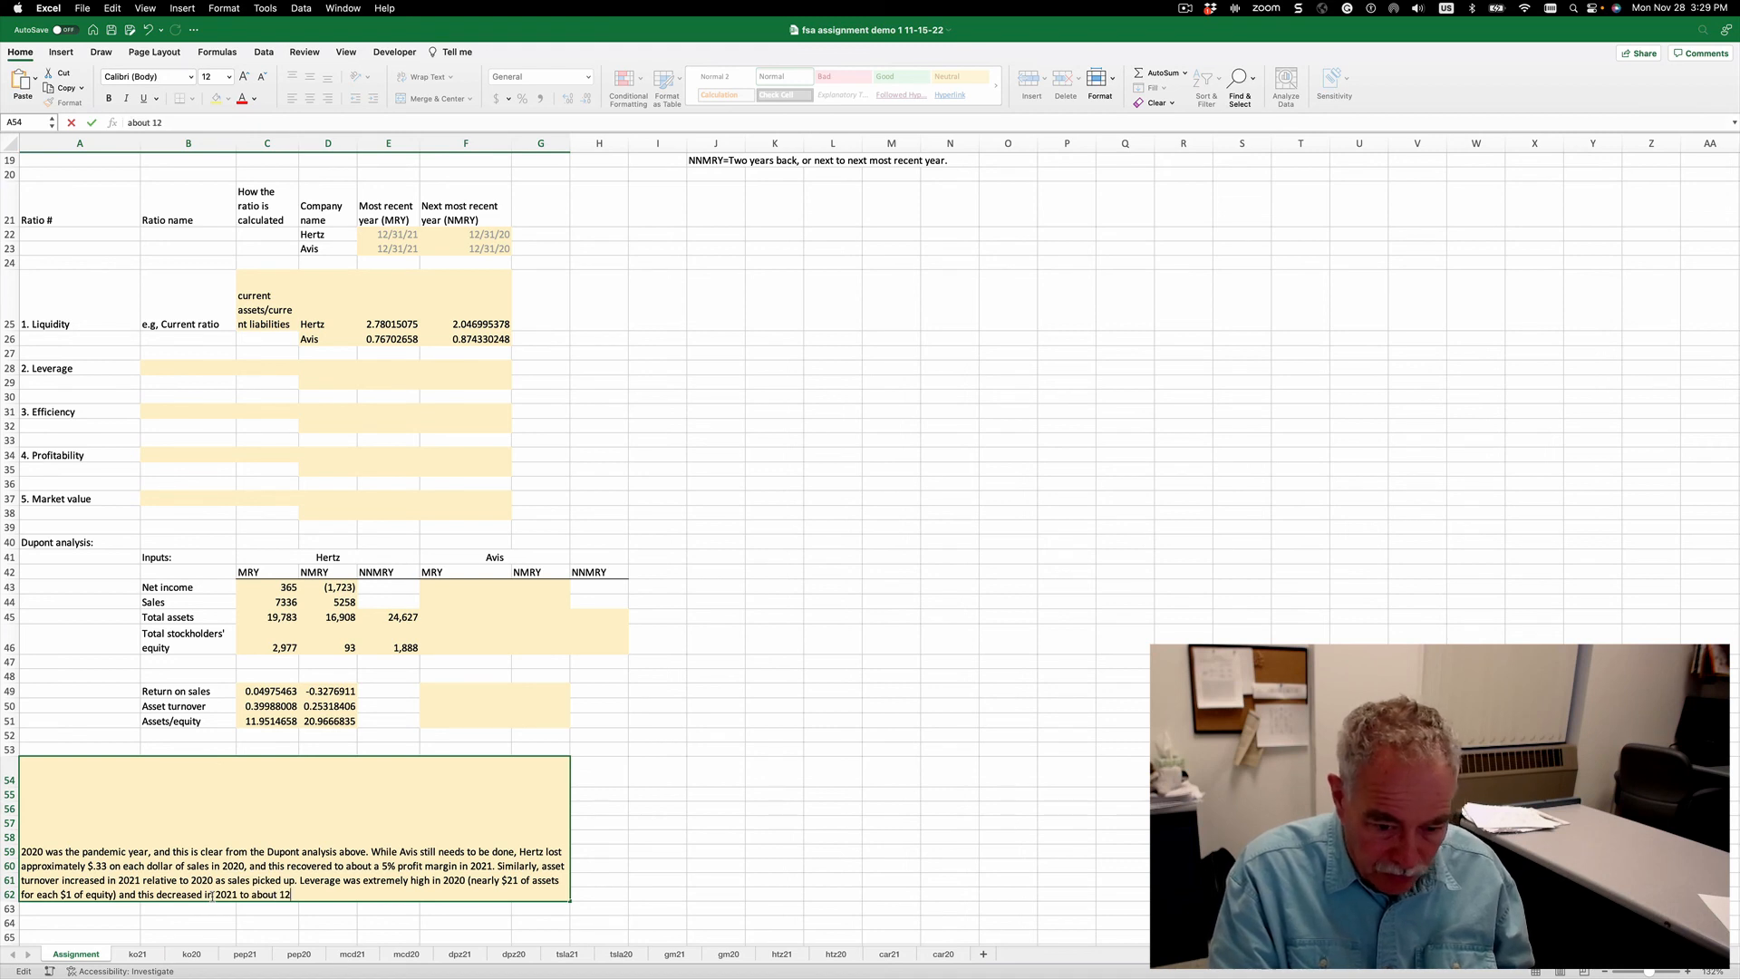